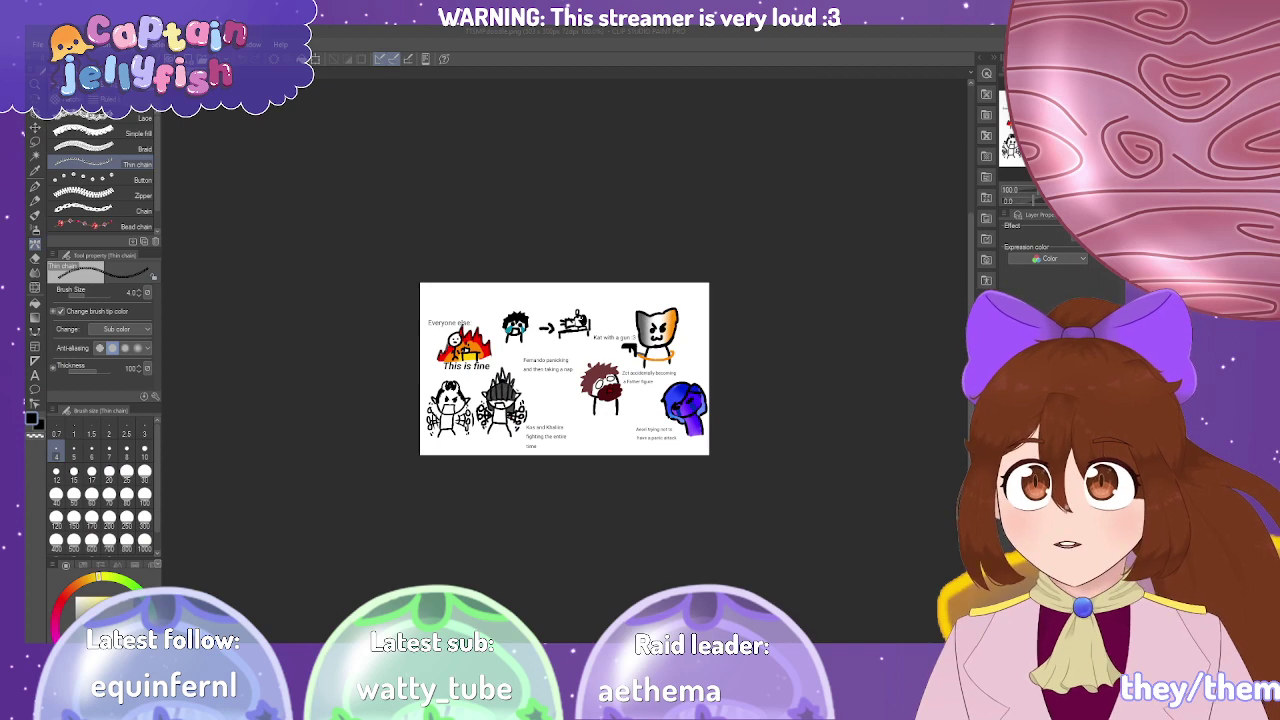
# Undo the trial thin-chain stroke above the "Everyone else:" caption and switch to the G-pen.
pyautogui.scroll(3, 585, 347)
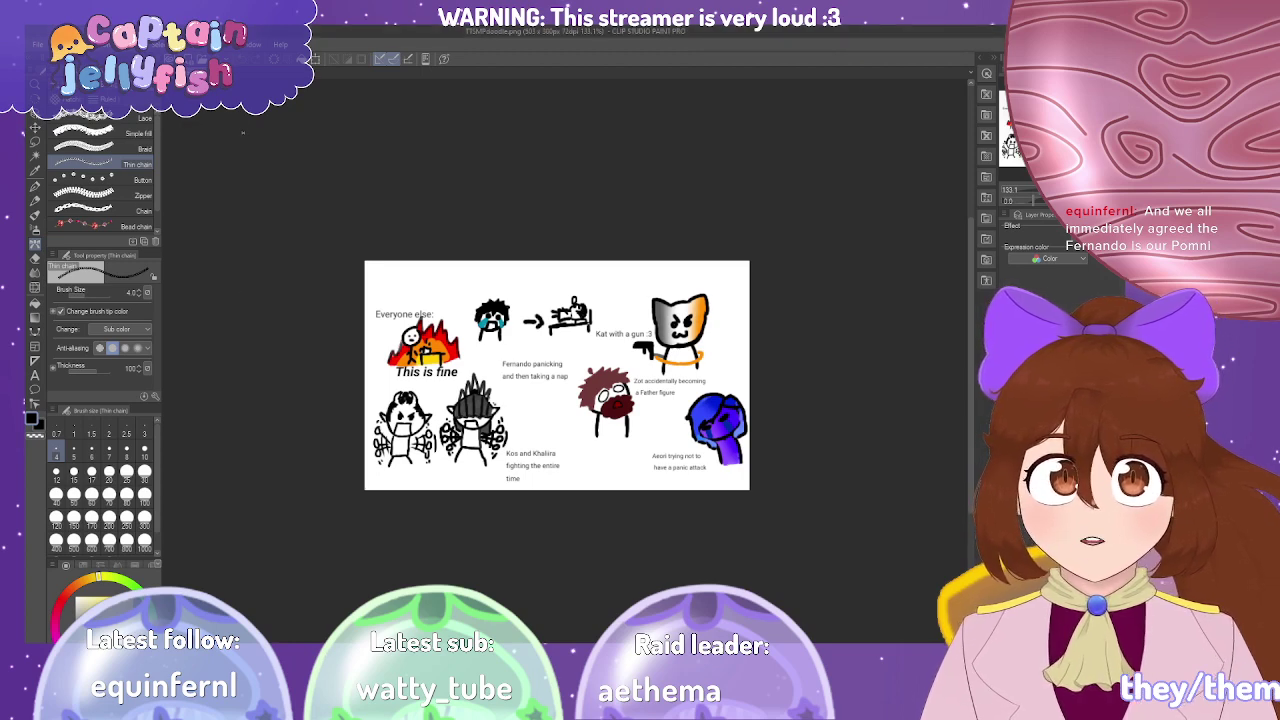
pyautogui.moveTo(412, 288); pyautogui.dragTo(411, 304)
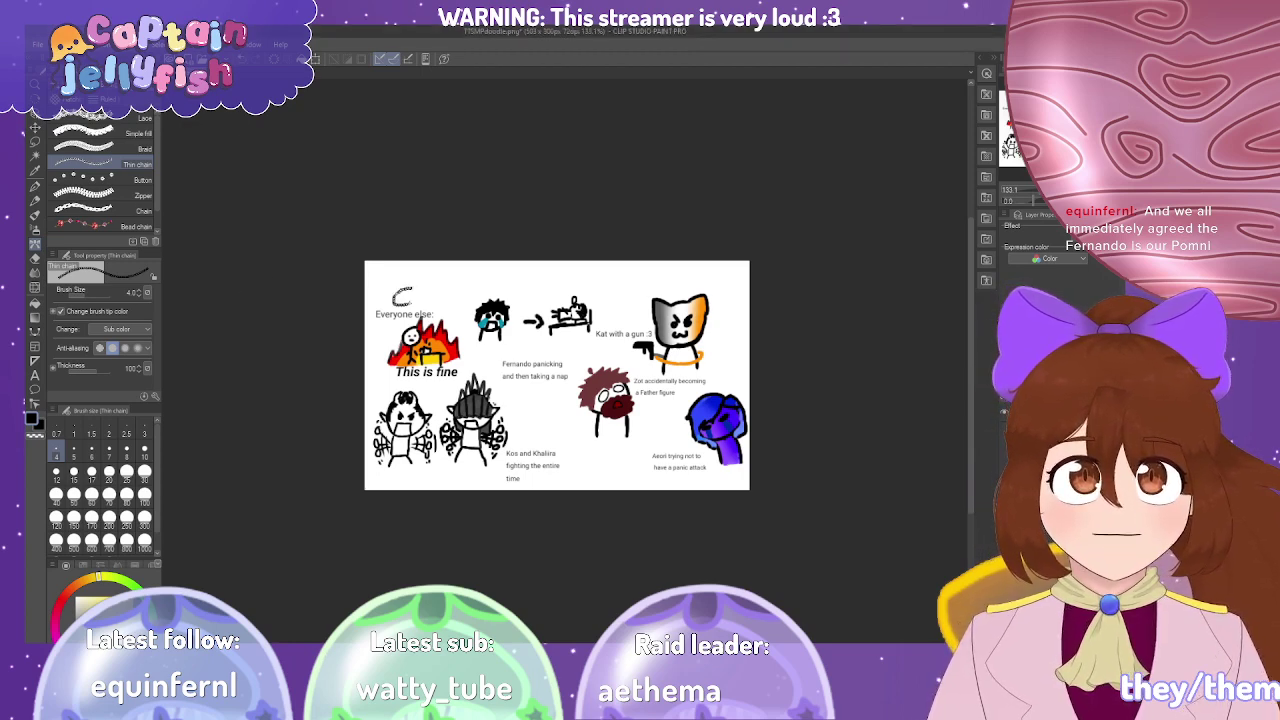
pyautogui.hotkey('ctrl', 'z')
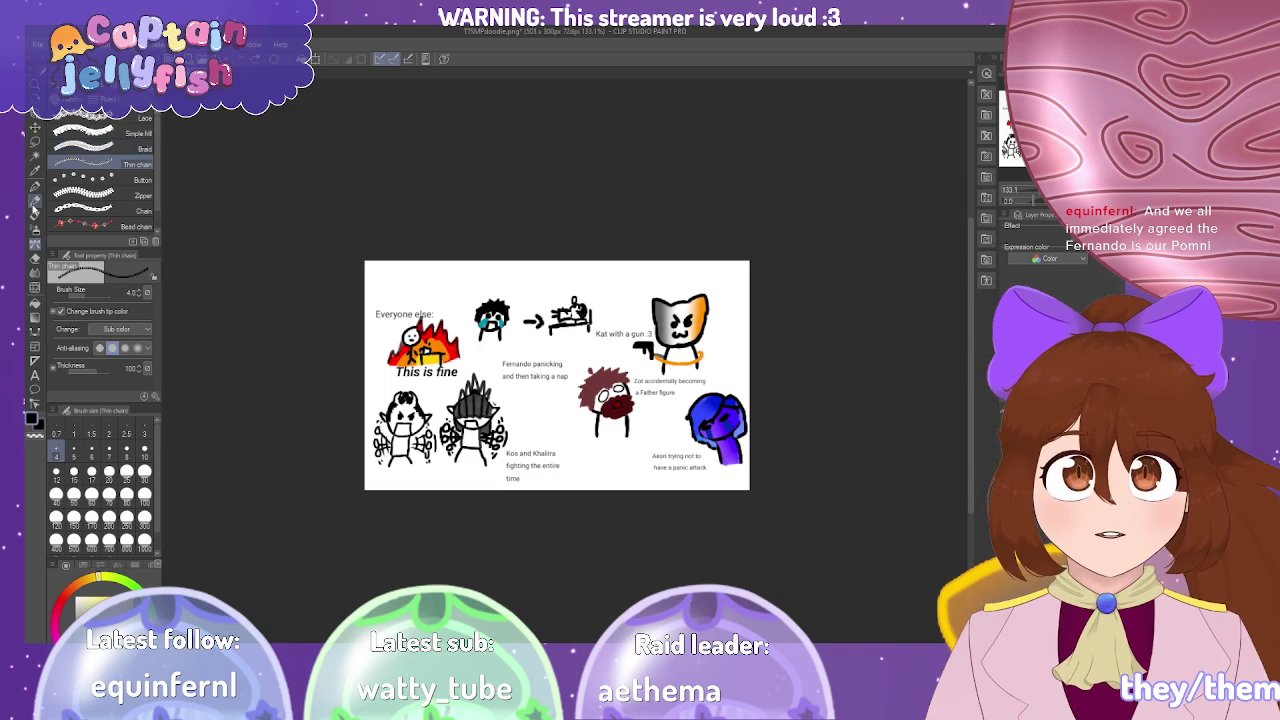
pyautogui.click(38, 187)
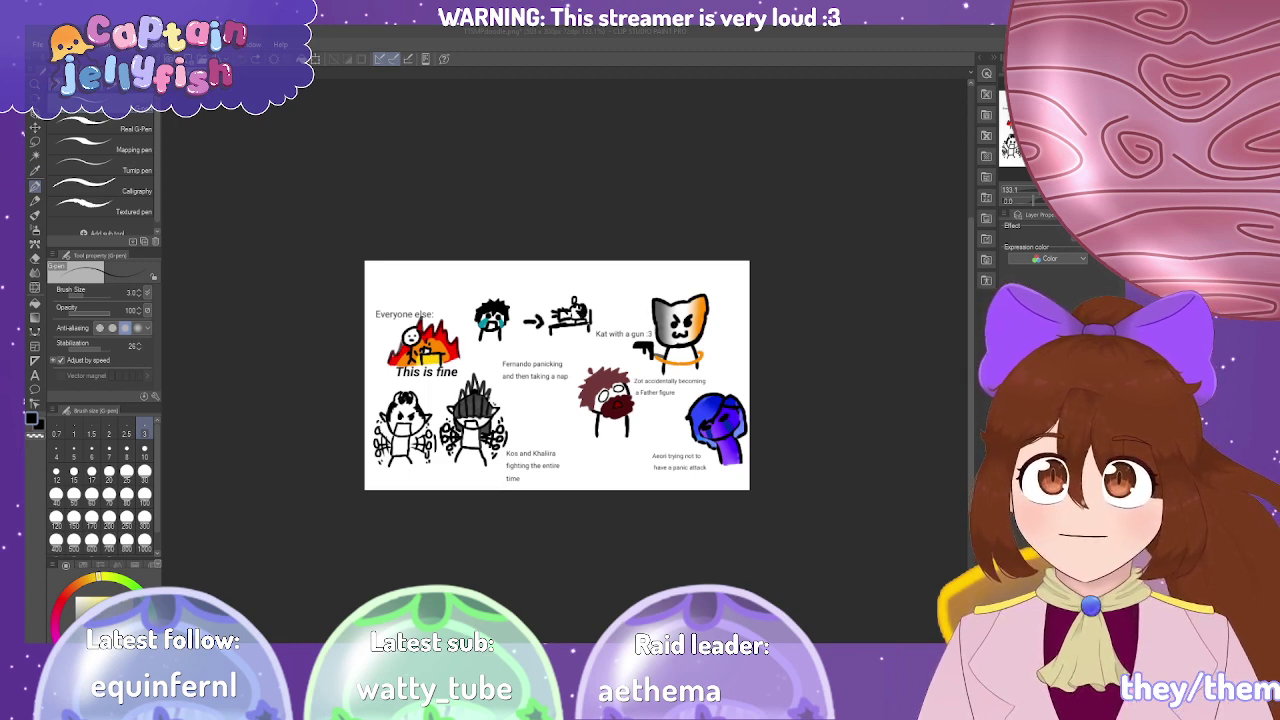
# Open the Jelly Pomni model document and hide the body folder so only the head and hat show.
pyautogui.hotkey('ctrl', 'Tab')
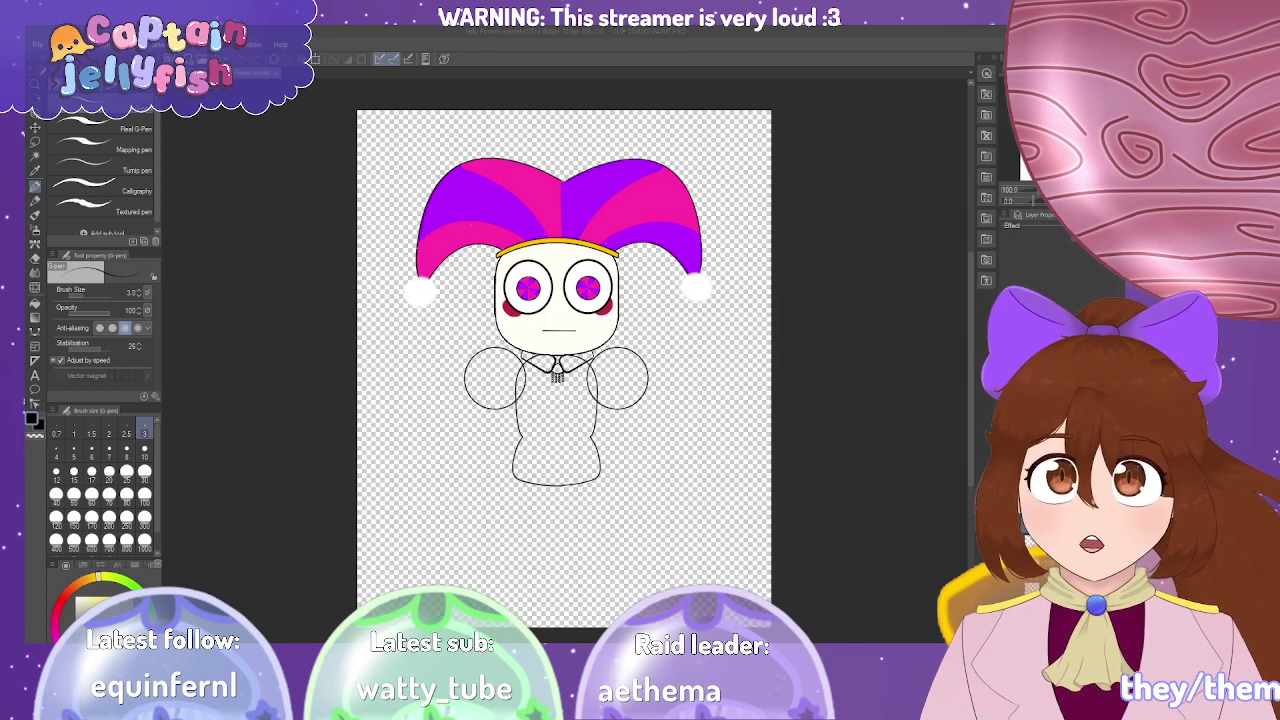
pyautogui.scroll(1, 530, 174)
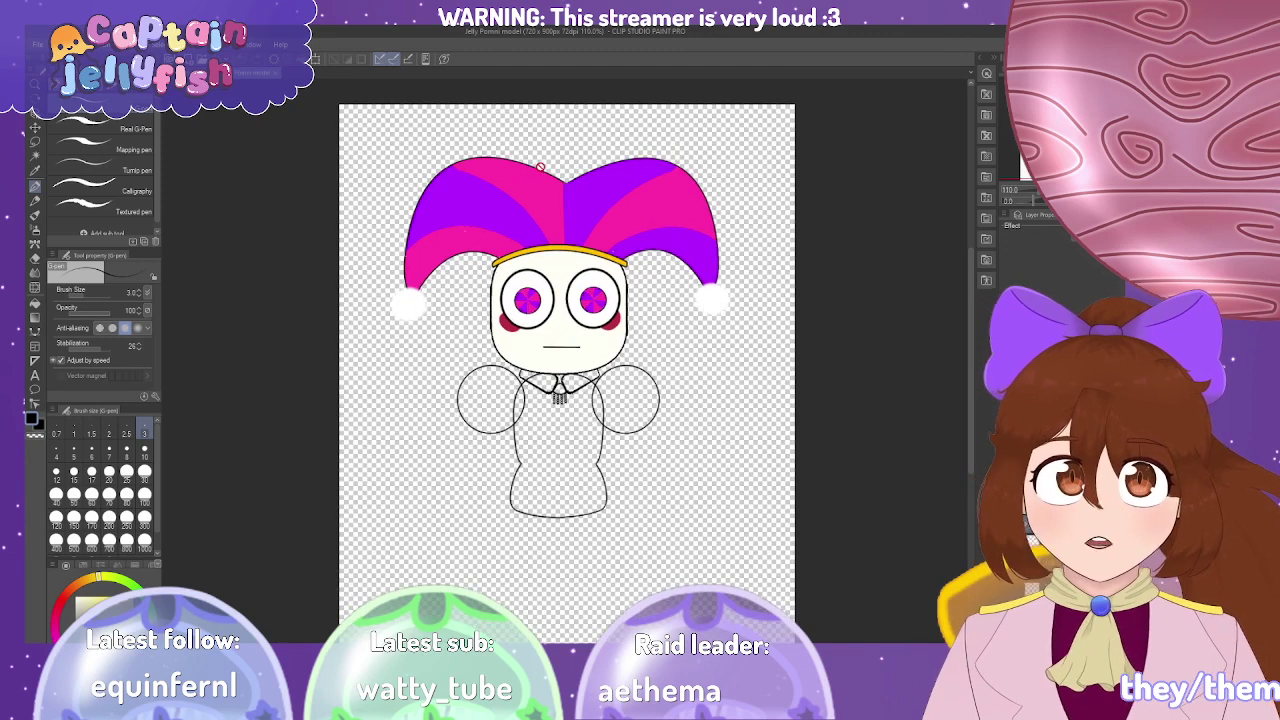
pyautogui.scroll(5, 540, 166)
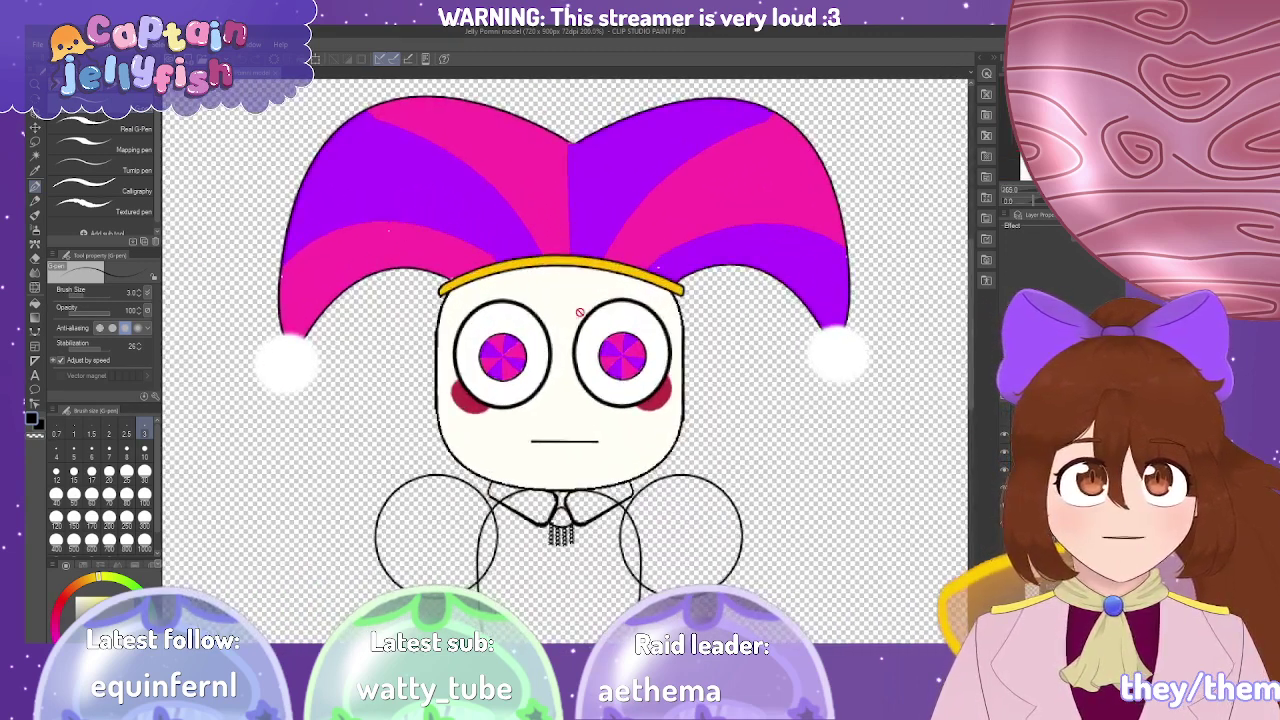
pyautogui.scroll(1, 579, 313)
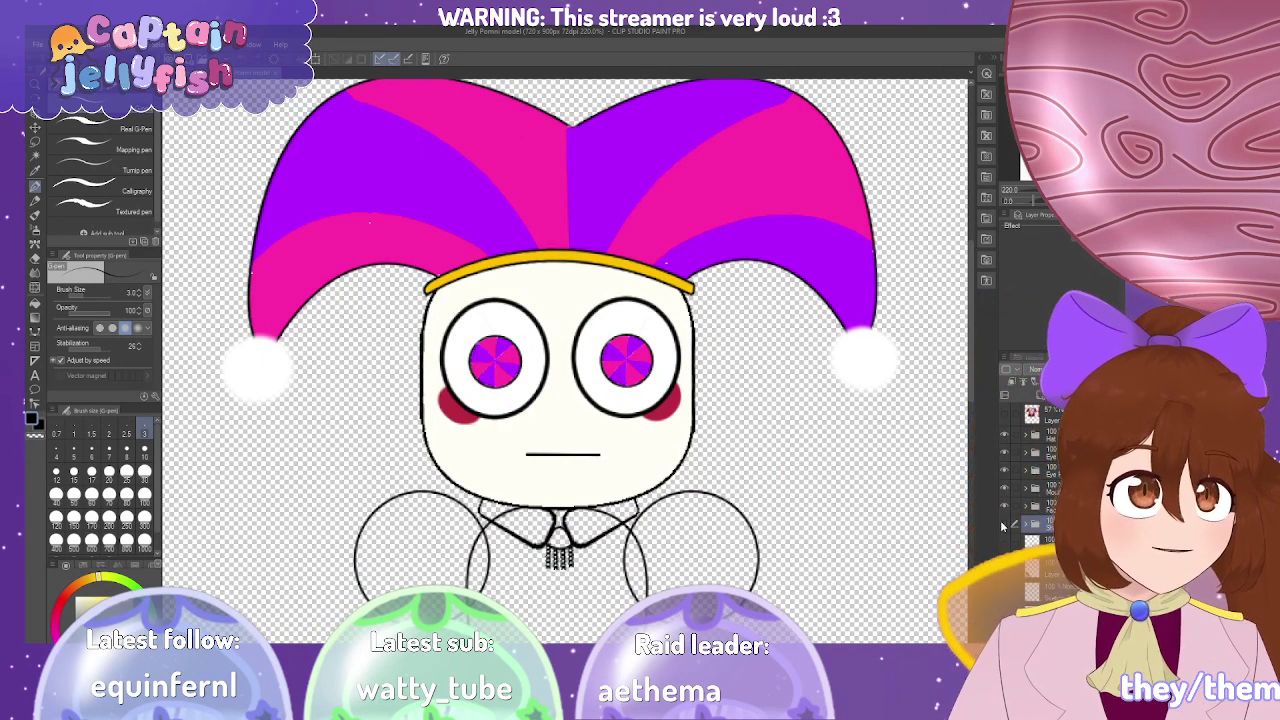
pyautogui.click(1003, 525)
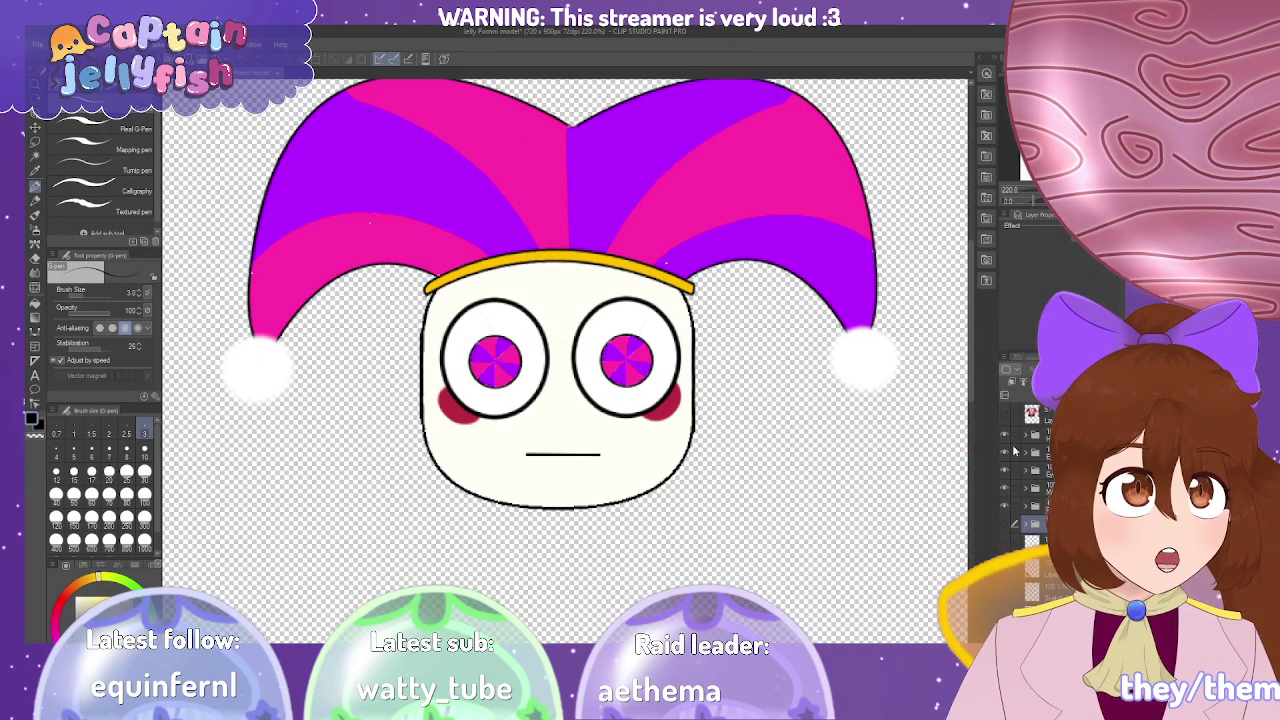
# Expand the eye folder and toggle its scribble layers on and off to examine the frames over the character's eye.
pyautogui.click(1025, 452)
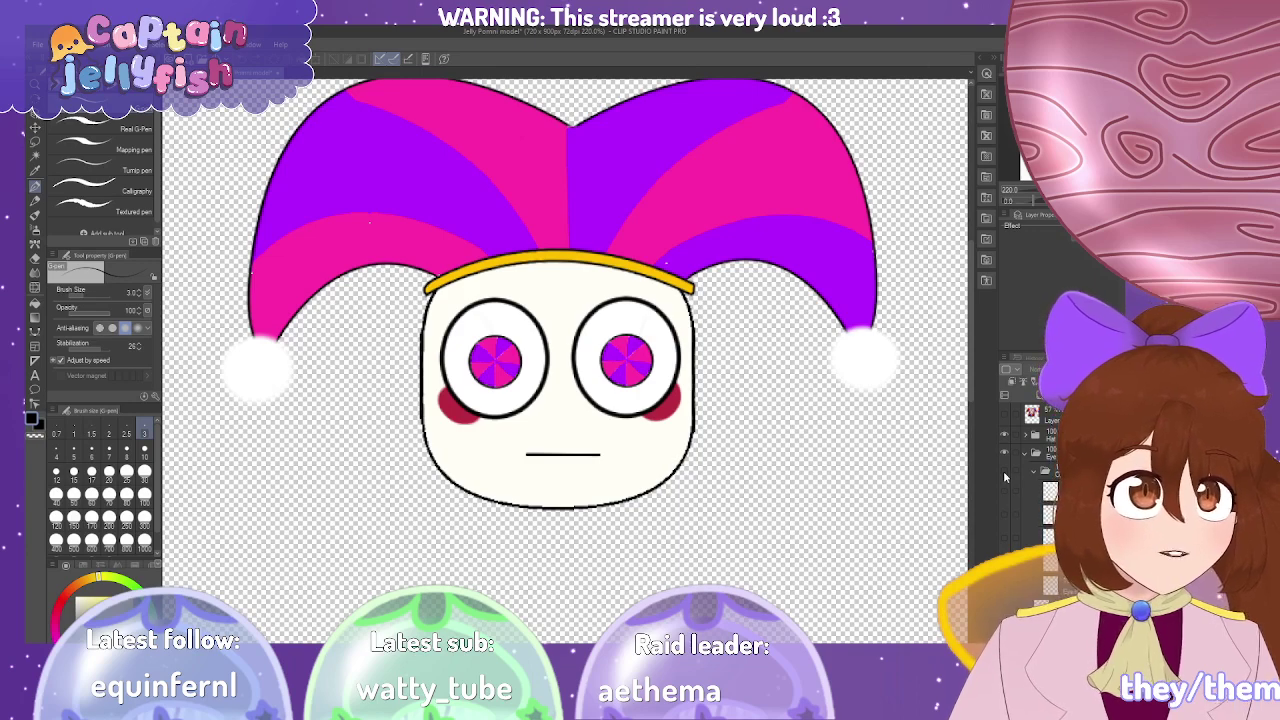
pyautogui.click(1006, 594)
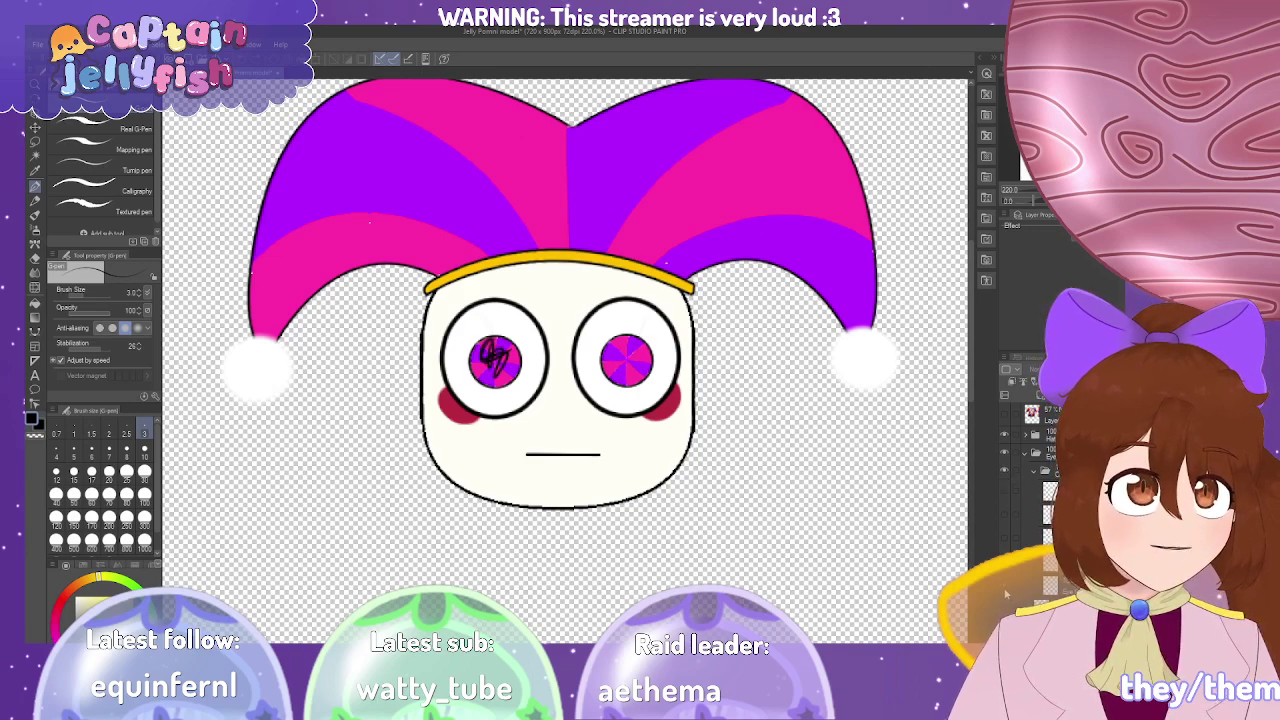
pyautogui.click(1006, 594)
pyautogui.click(1006, 560)
pyautogui.click(1006, 540)
pyautogui.click(1006, 520)
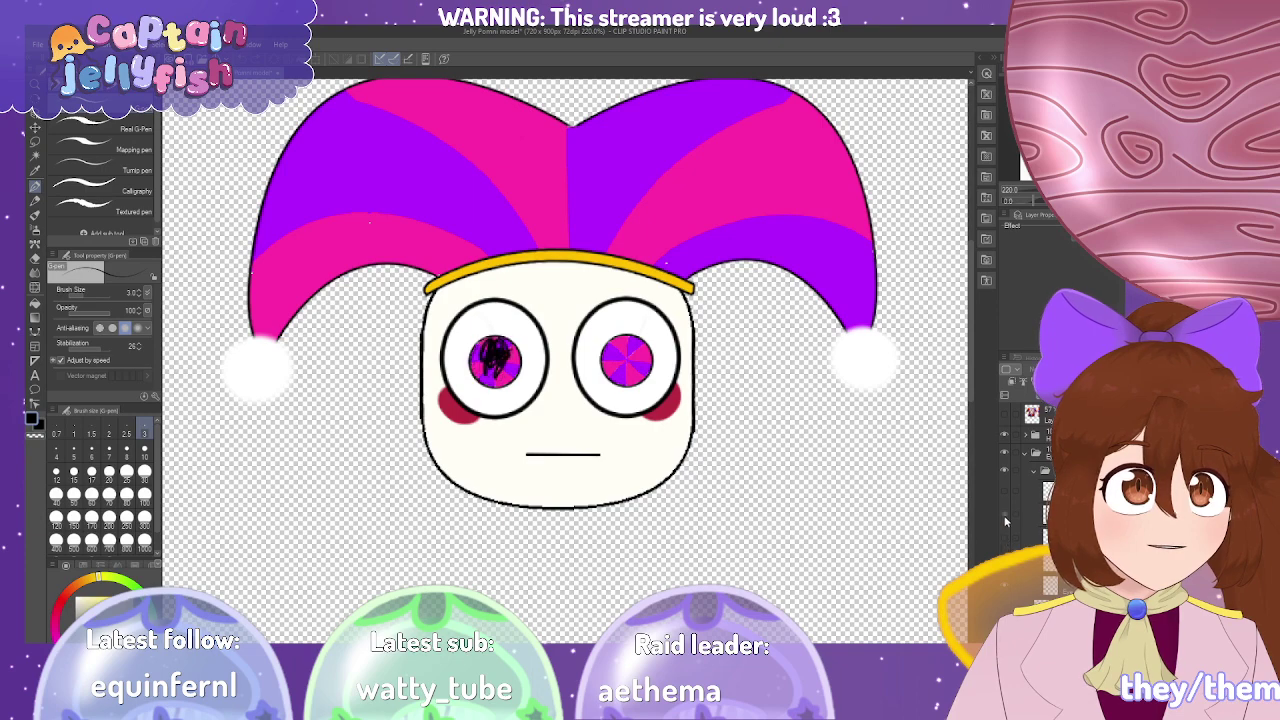
pyautogui.click(1006, 500)
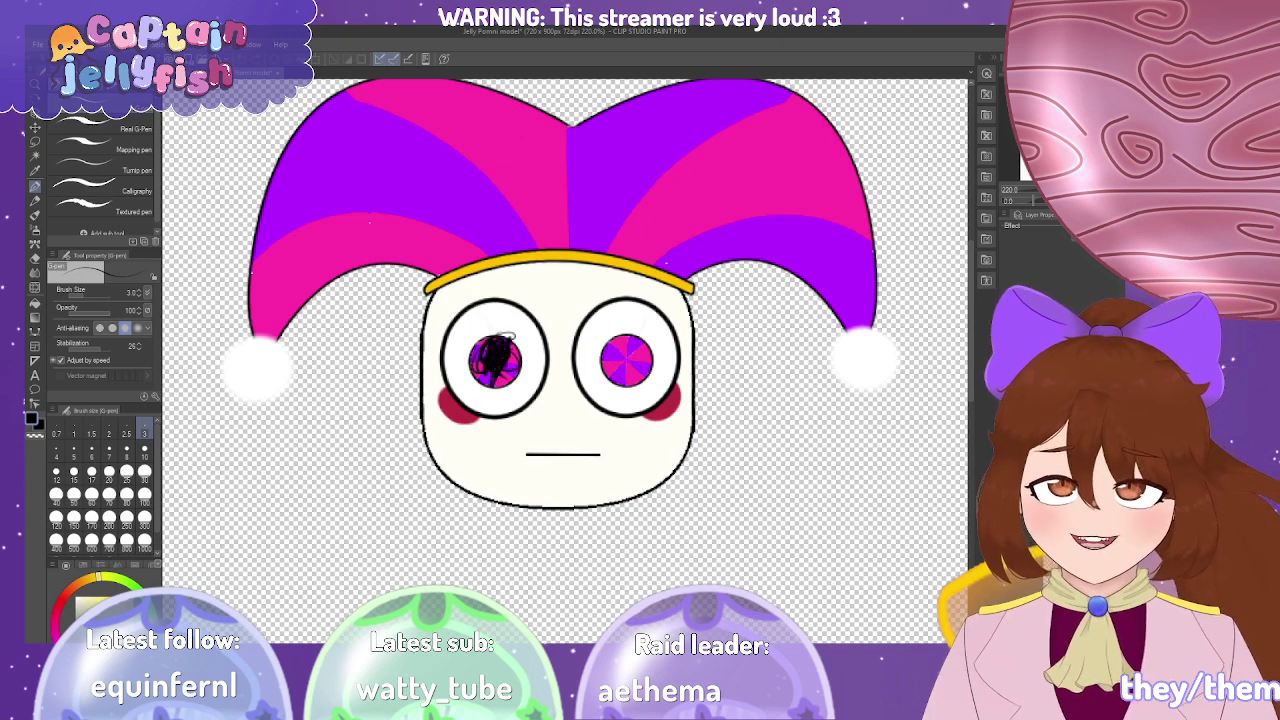
pyautogui.click(1006, 525)
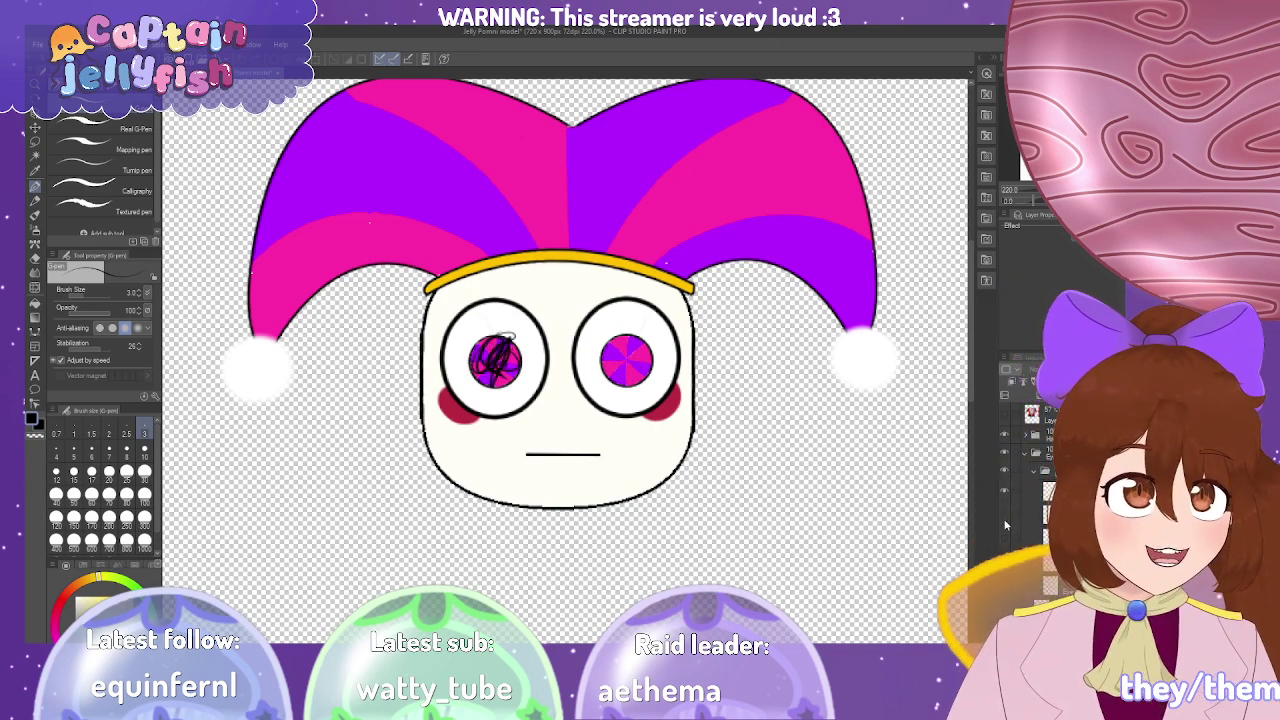
pyautogui.click(1006, 487)
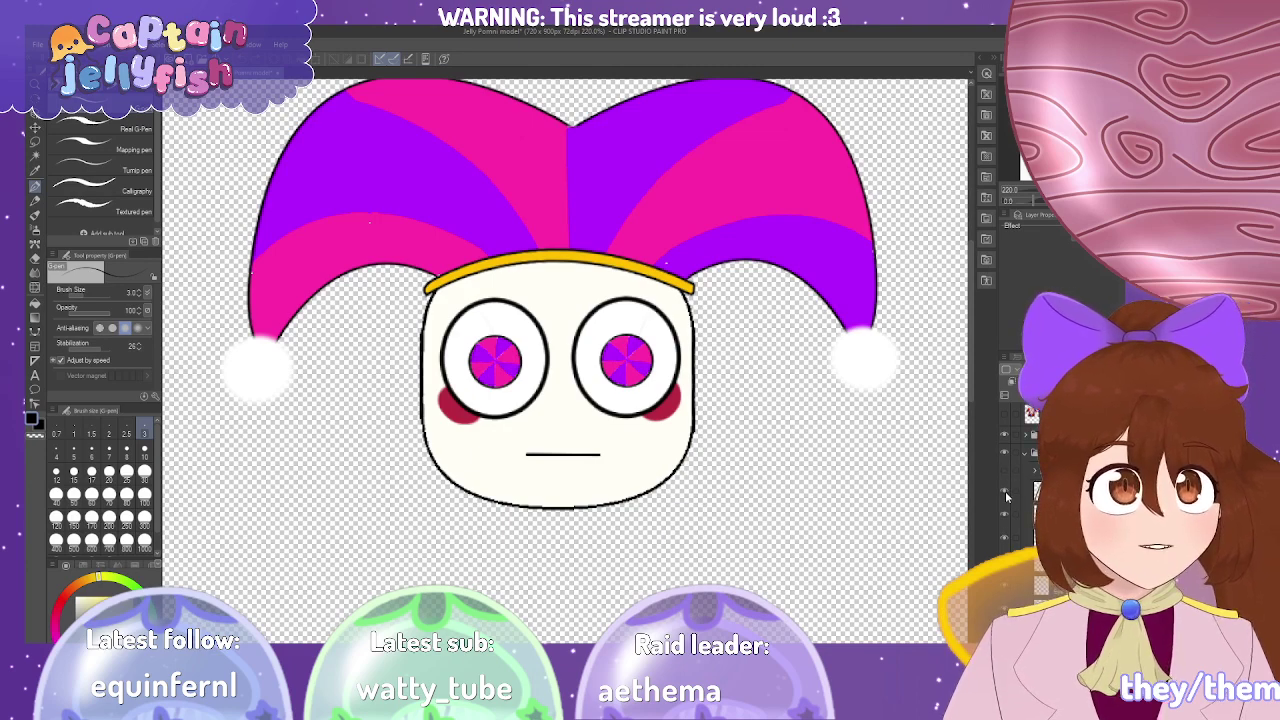
pyautogui.click(1006, 497)
pyautogui.click(1006, 497)
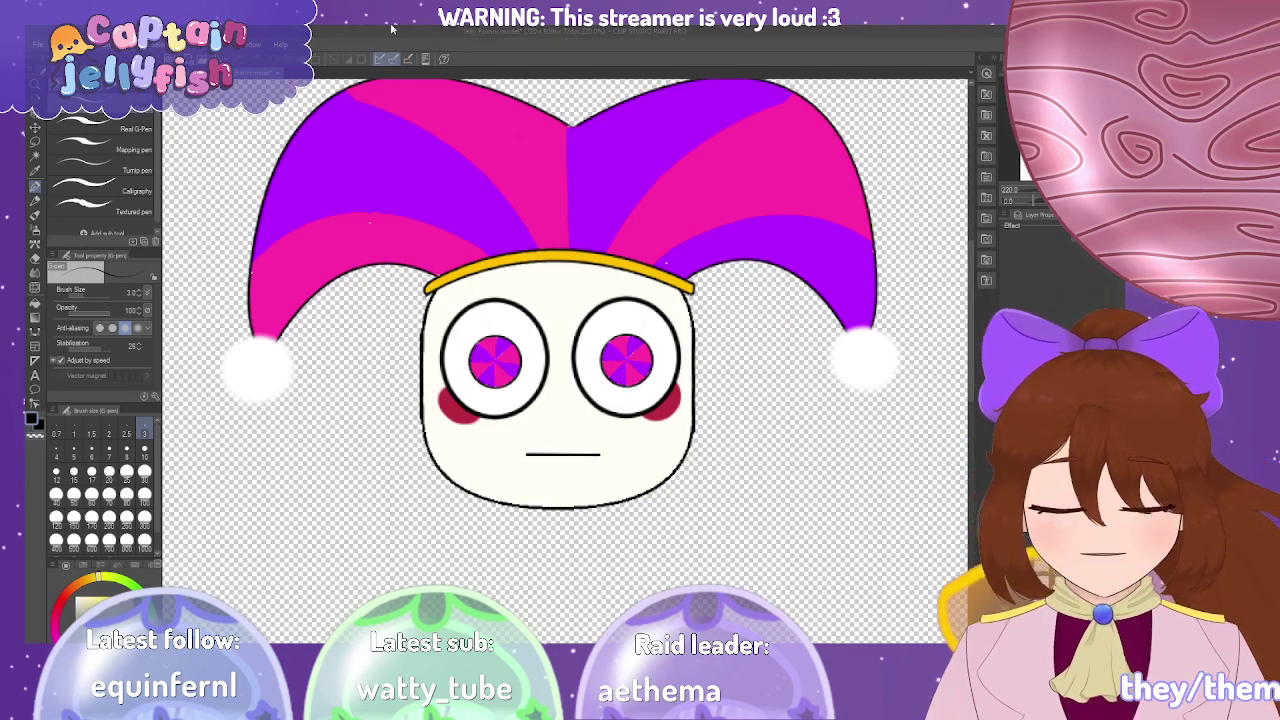
# In the TTSMPdoodle.png document, extend the canvas upward to a height of 400 px and add a new raster layer.
pyautogui.hotkey('ctrl', 'Tab')
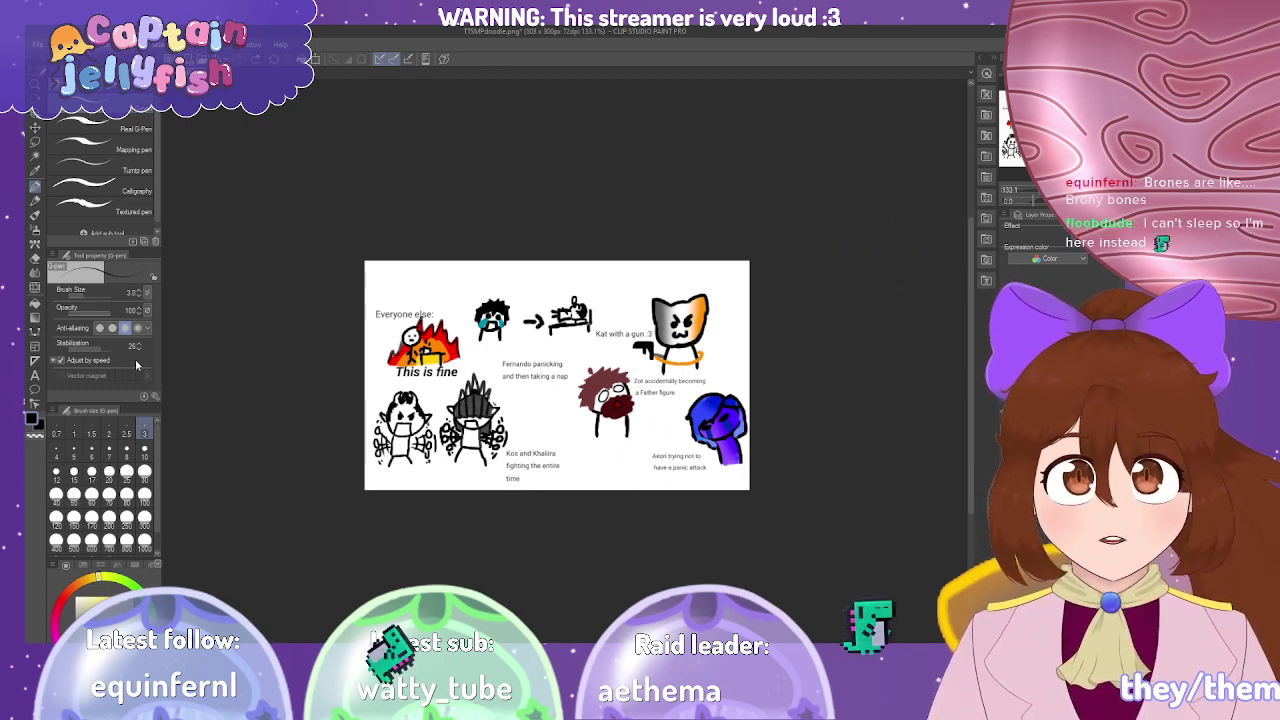
pyautogui.hotkey('ctrl', 'alt', 's')
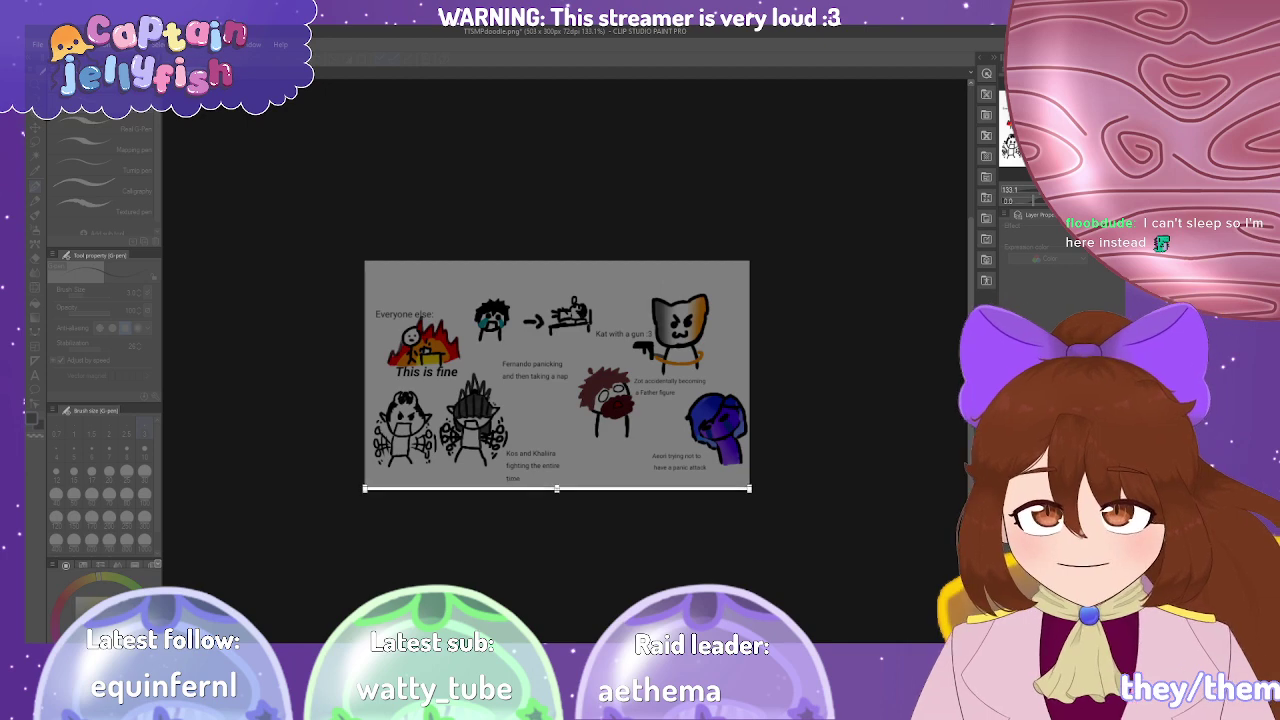
pyautogui.moveTo(557, 262); pyautogui.dragTo(557, 184)
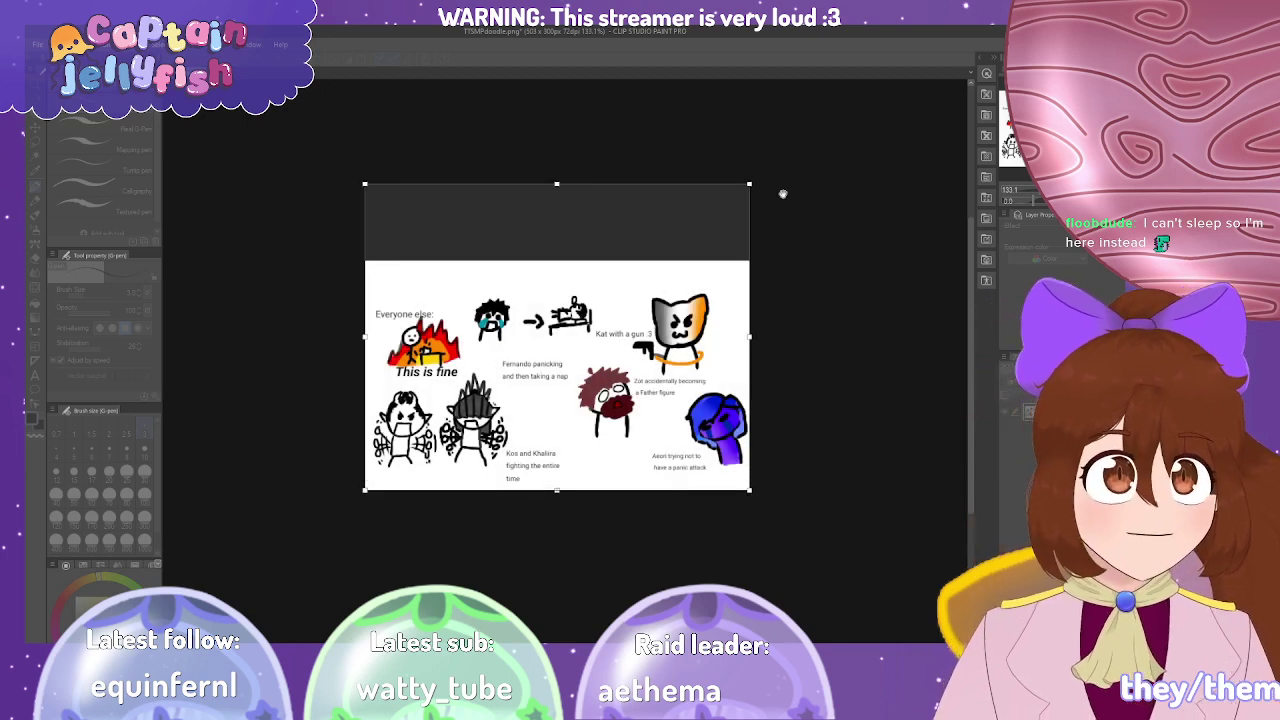
pyautogui.press('Return')
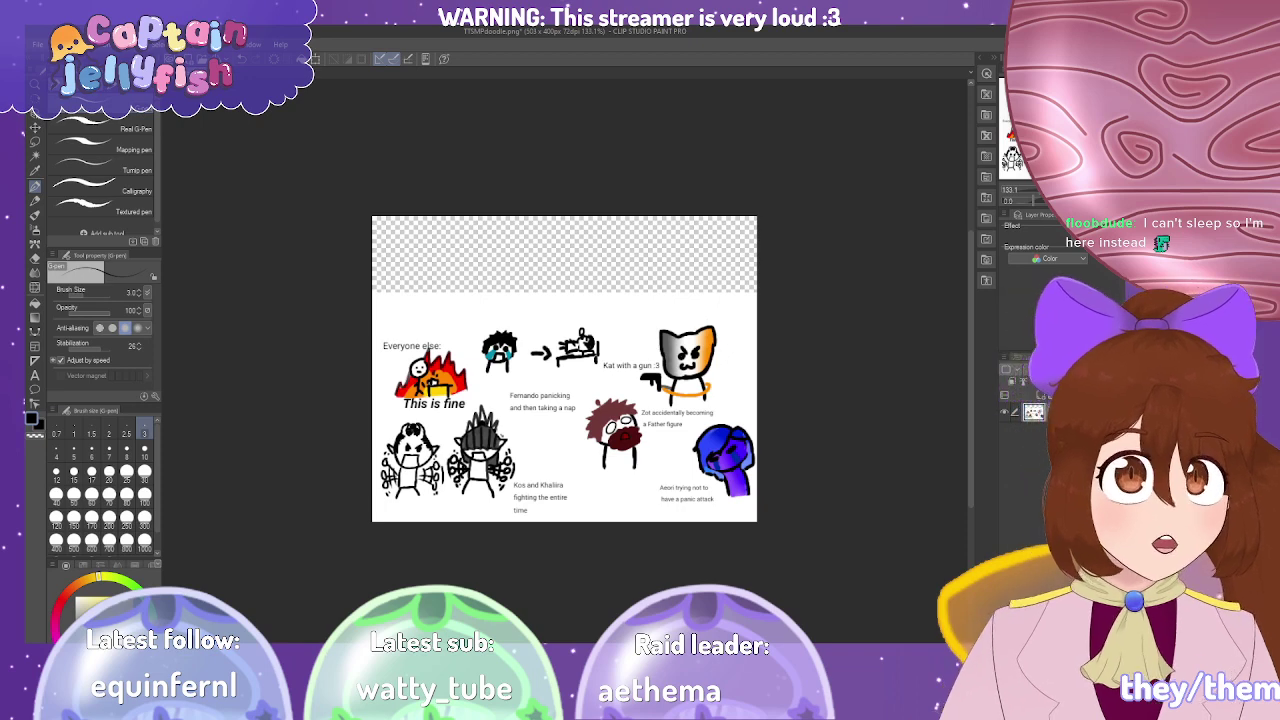
pyautogui.click(1043, 396)
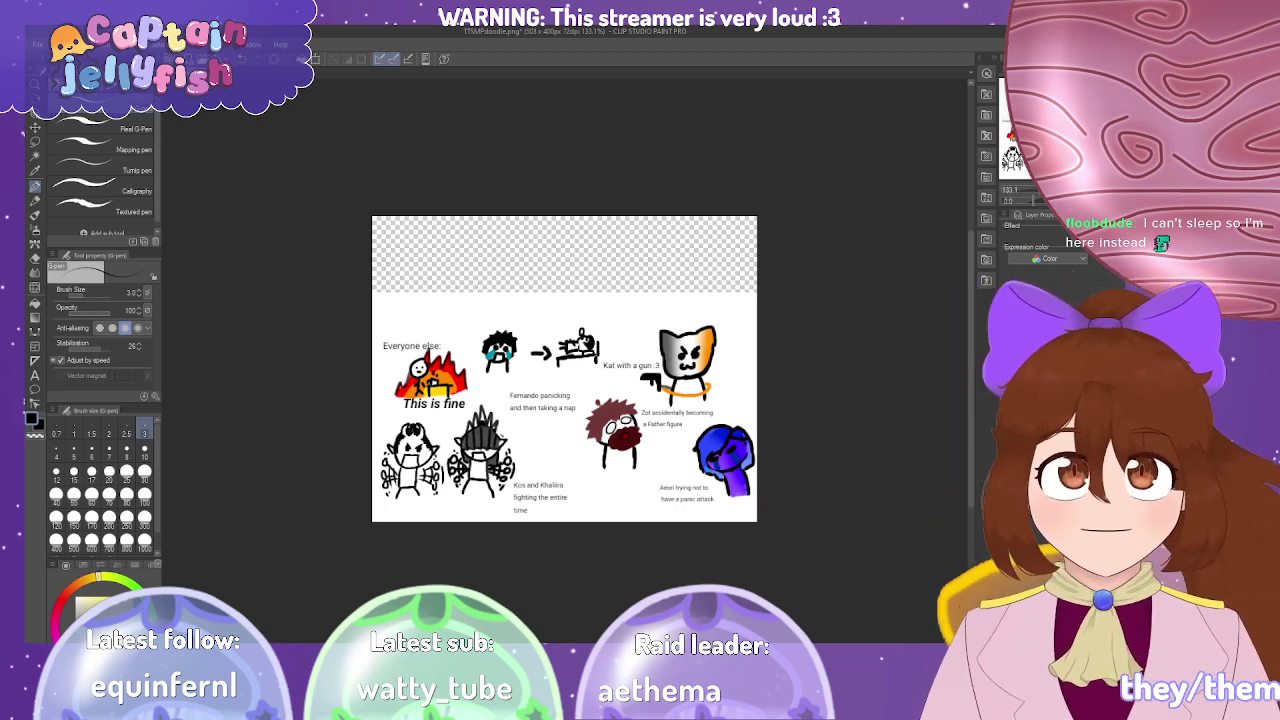
# Undo the trial pen stroke above the captions and pick white from the canvas as the drawing colour.
pyautogui.click(34, 302)
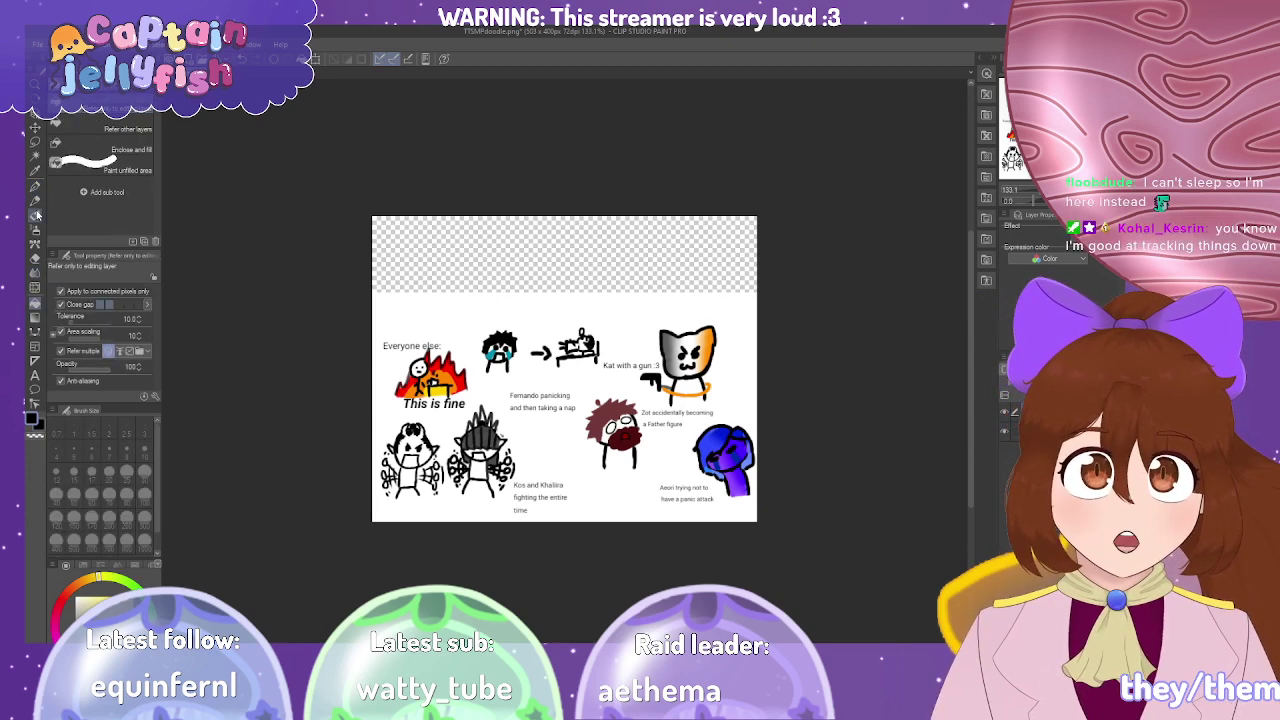
pyautogui.click(35, 187)
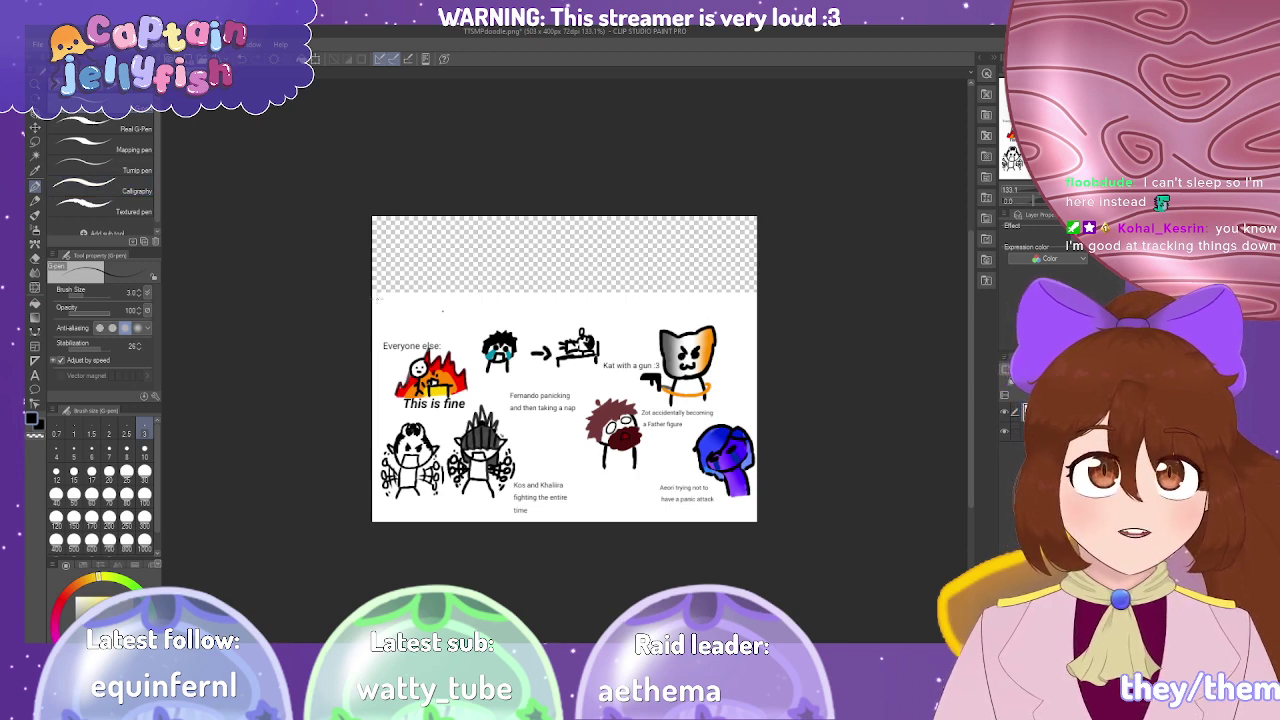
pyautogui.moveTo(443, 311); pyautogui.dragTo(515, 311)
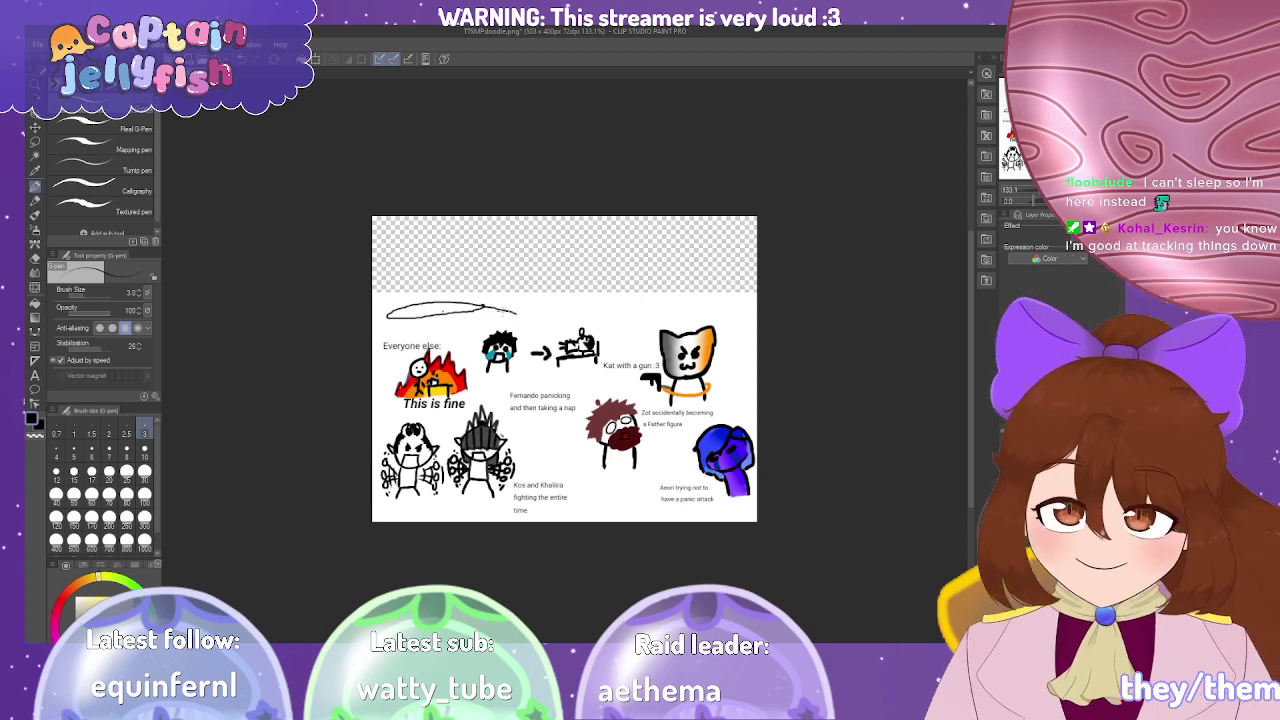
pyautogui.hotkey('ctrl', 'z')
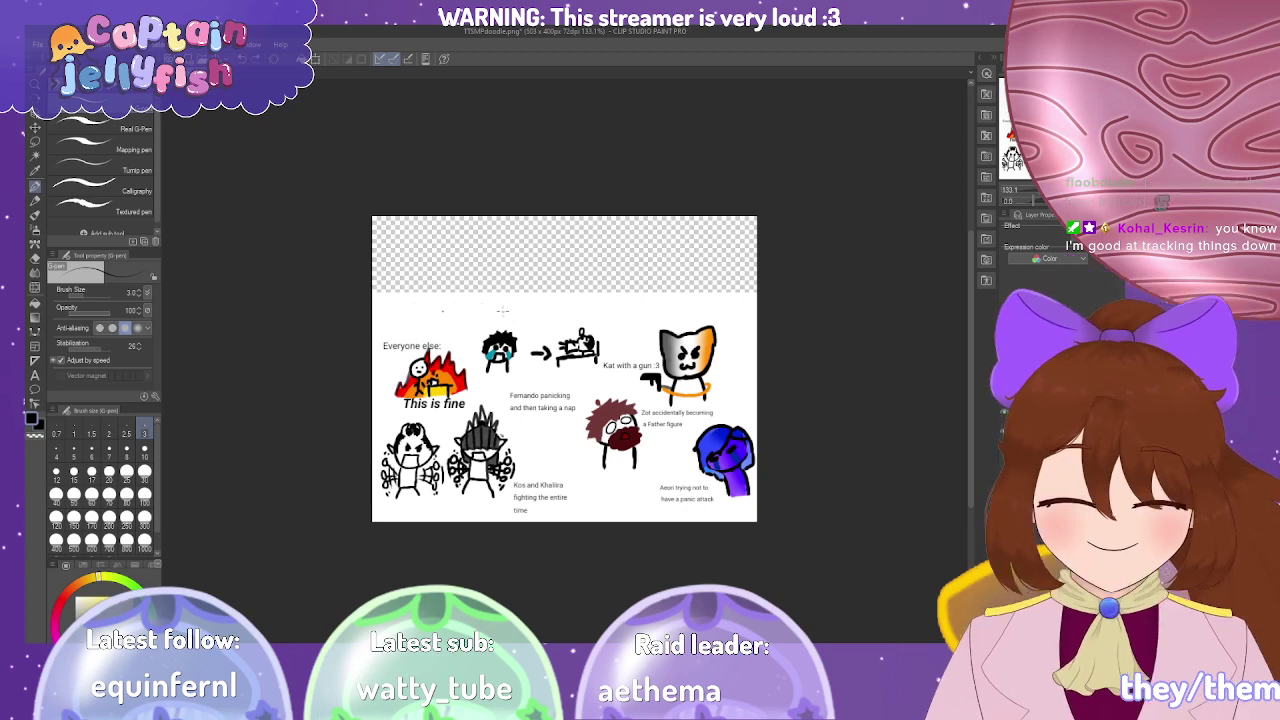
pyautogui.click(35, 170)
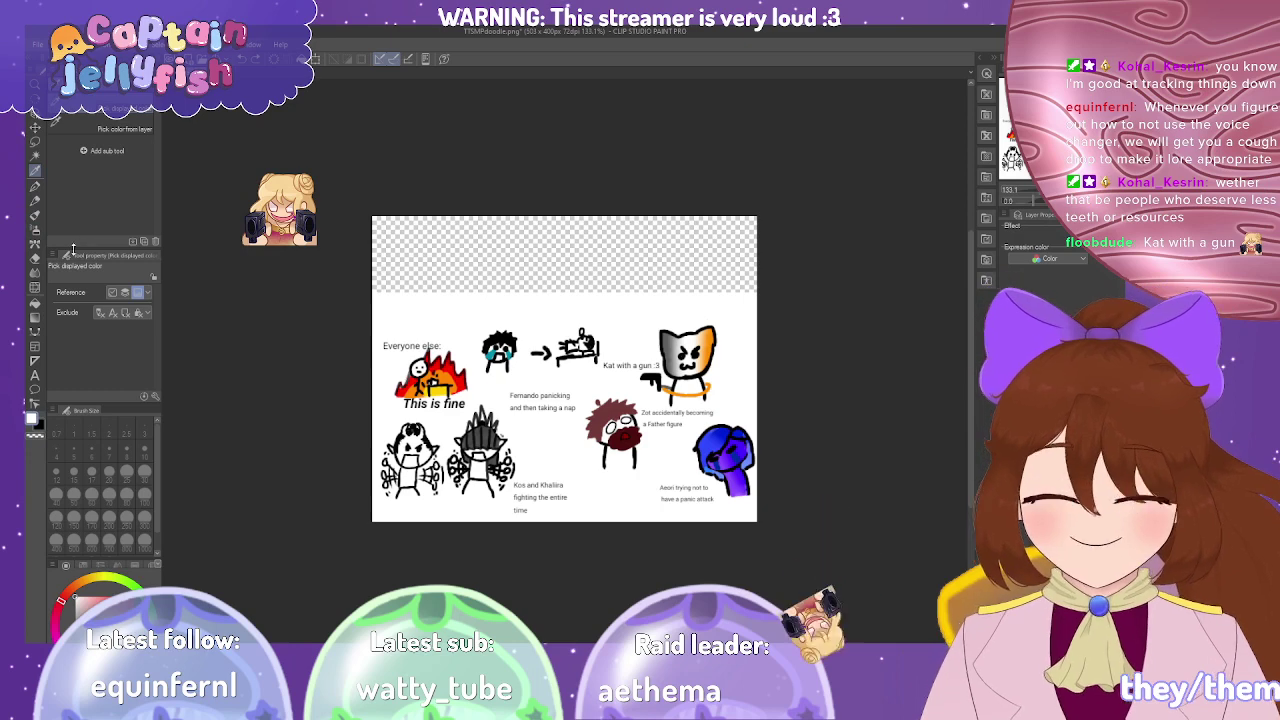
# Examine the doodles and their captions up close across the whole drawing.
pyautogui.hotkey('ctrl', '+')
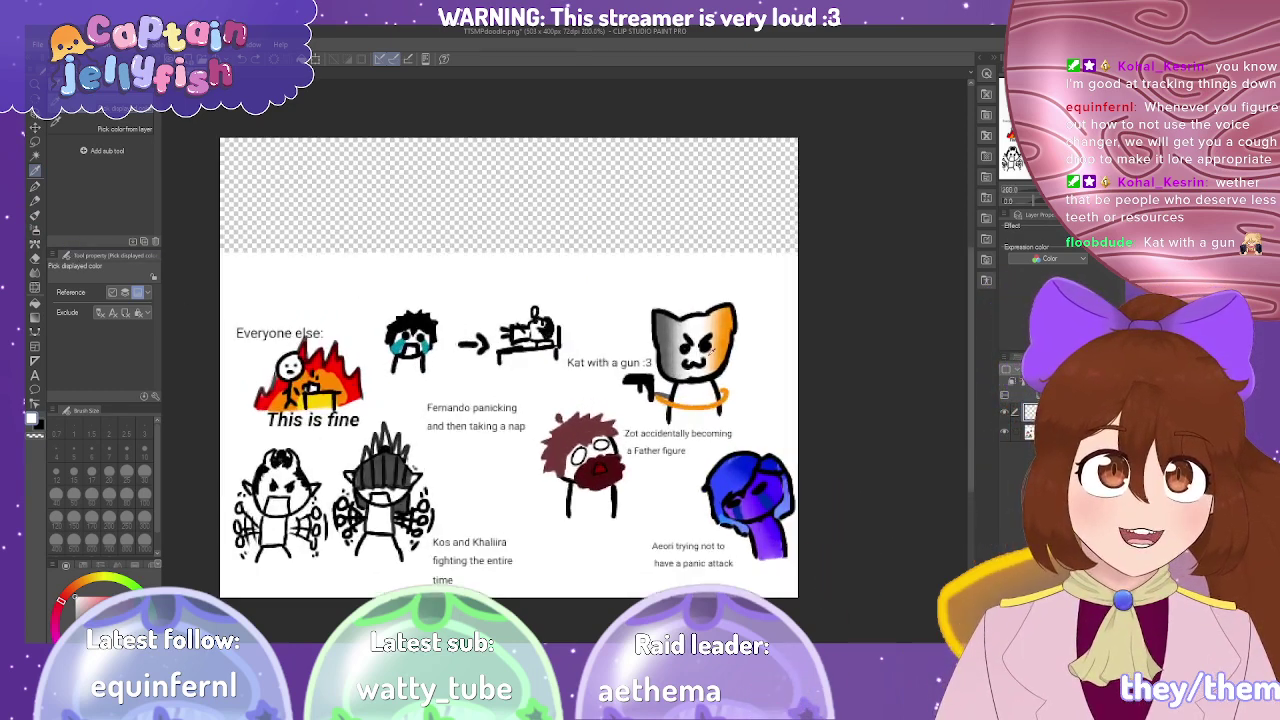
pyautogui.scroll(3, 707, 354)
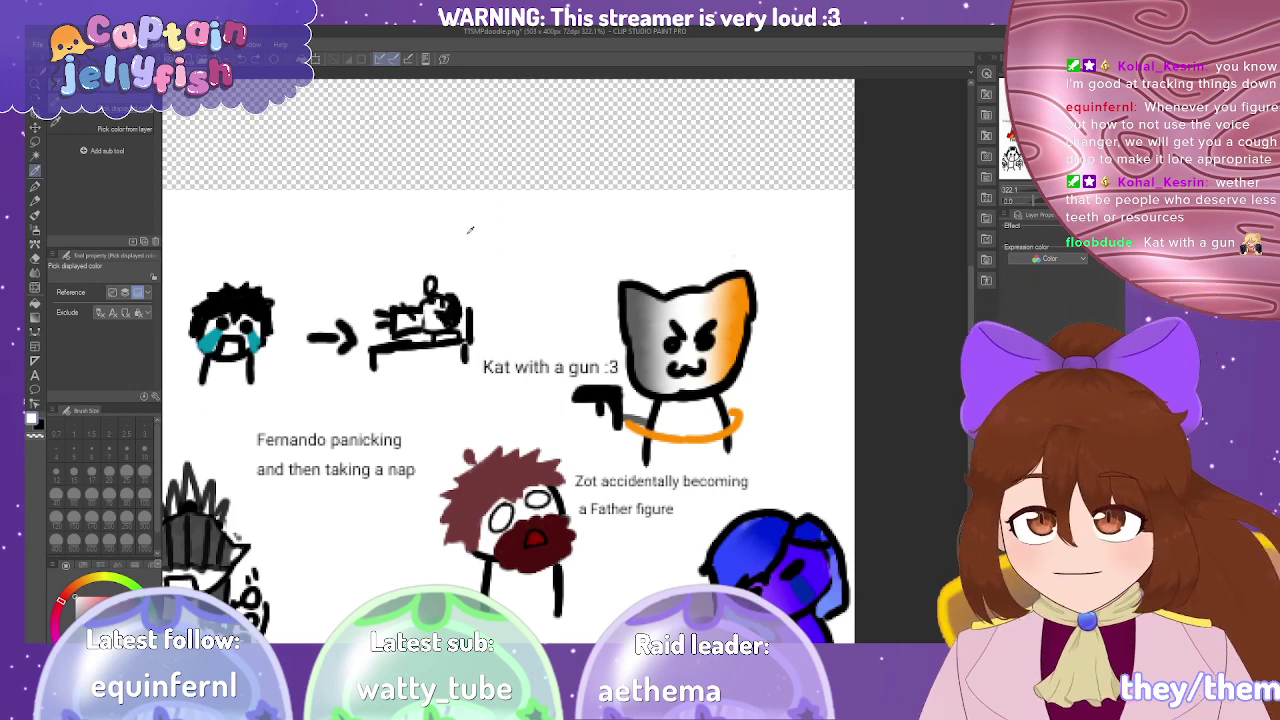
pyautogui.scroll(1, 469, 230)
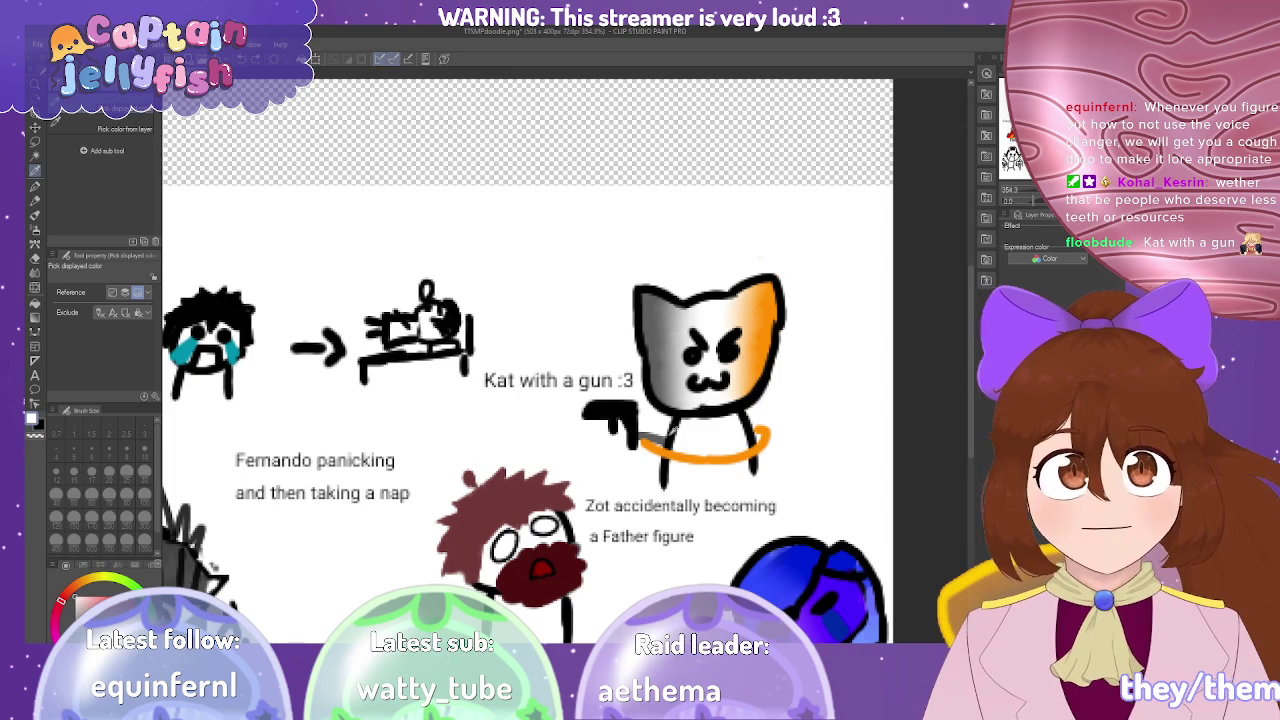
pyautogui.moveTo(570, 419); pyautogui.dragTo(497, 280)
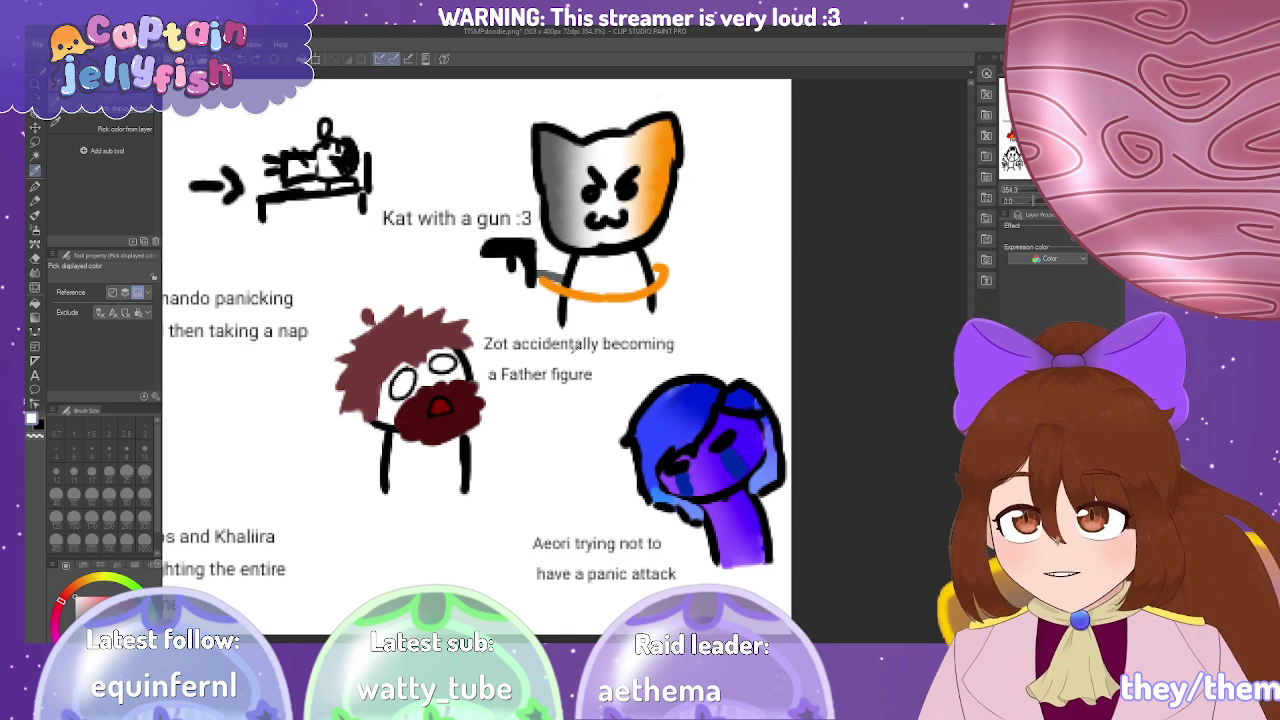
pyautogui.hscroll(-1, 362, 398)
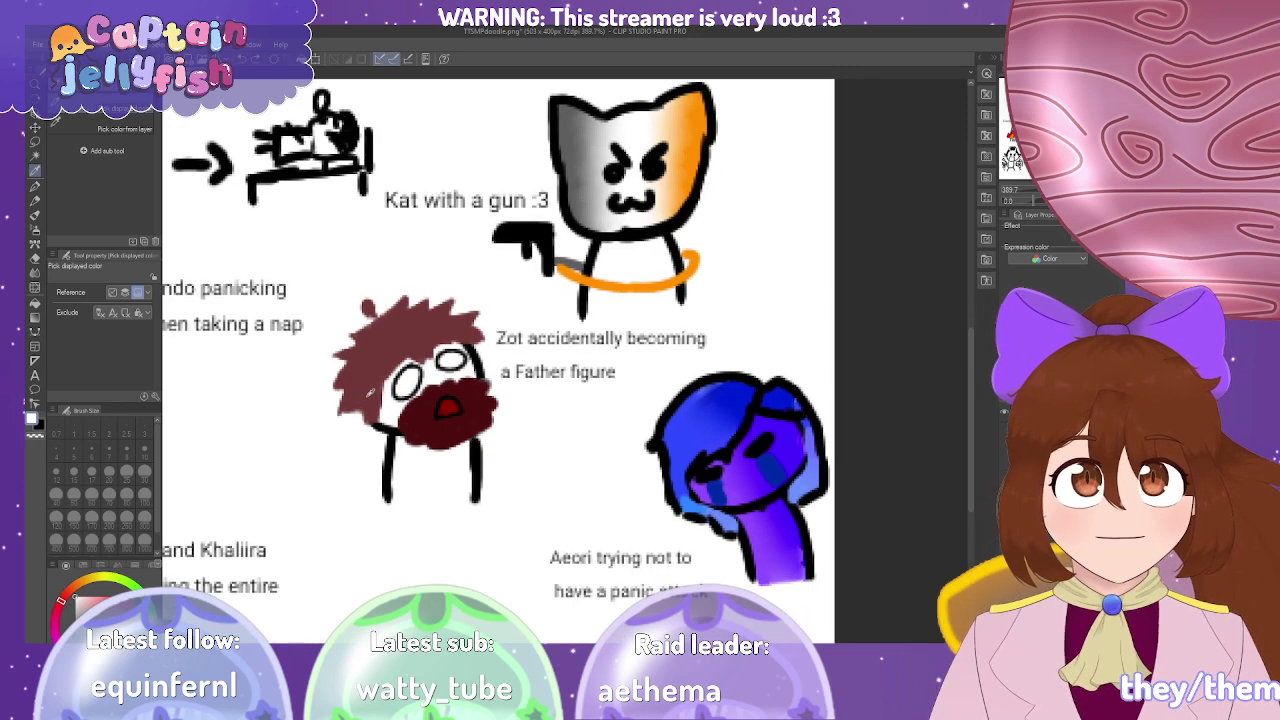
pyautogui.hscroll(-5, 372, 380)
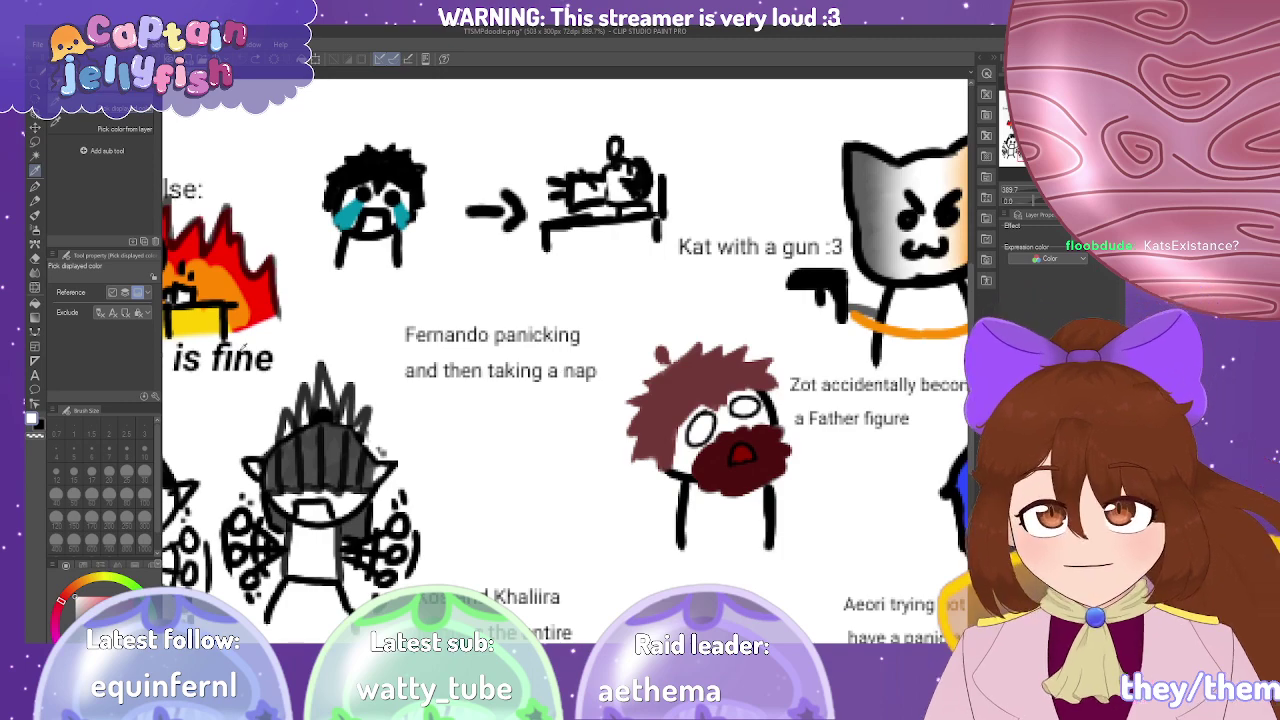
pyautogui.moveTo(370, 374); pyautogui.dragTo(668, 318)
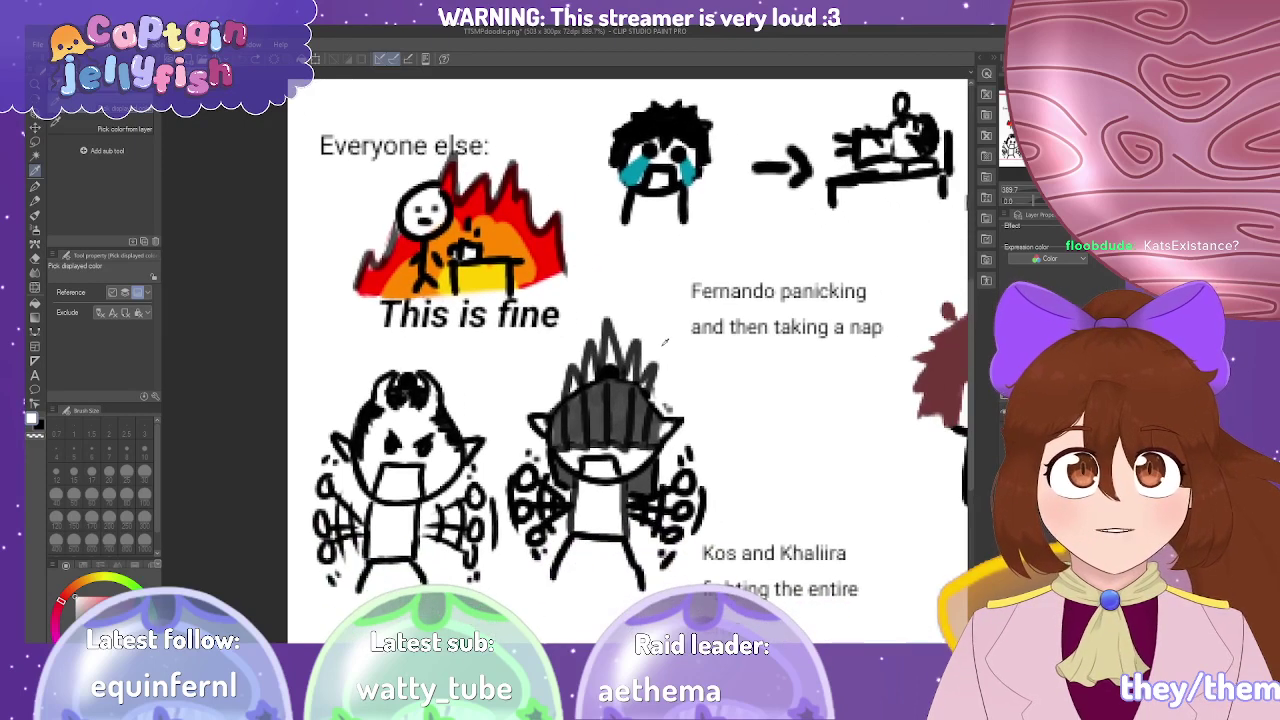
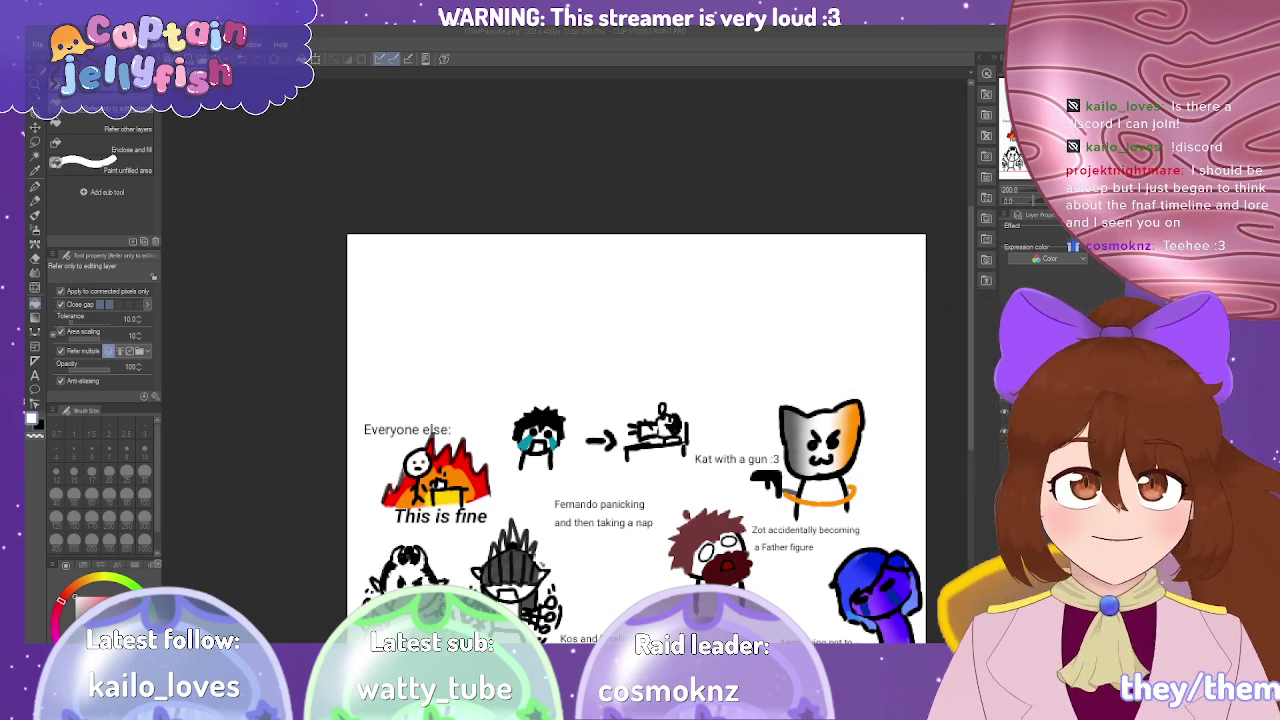
pyautogui.hotkey('ctrl', '0')
pyautogui.scroll(2, 460, 330)
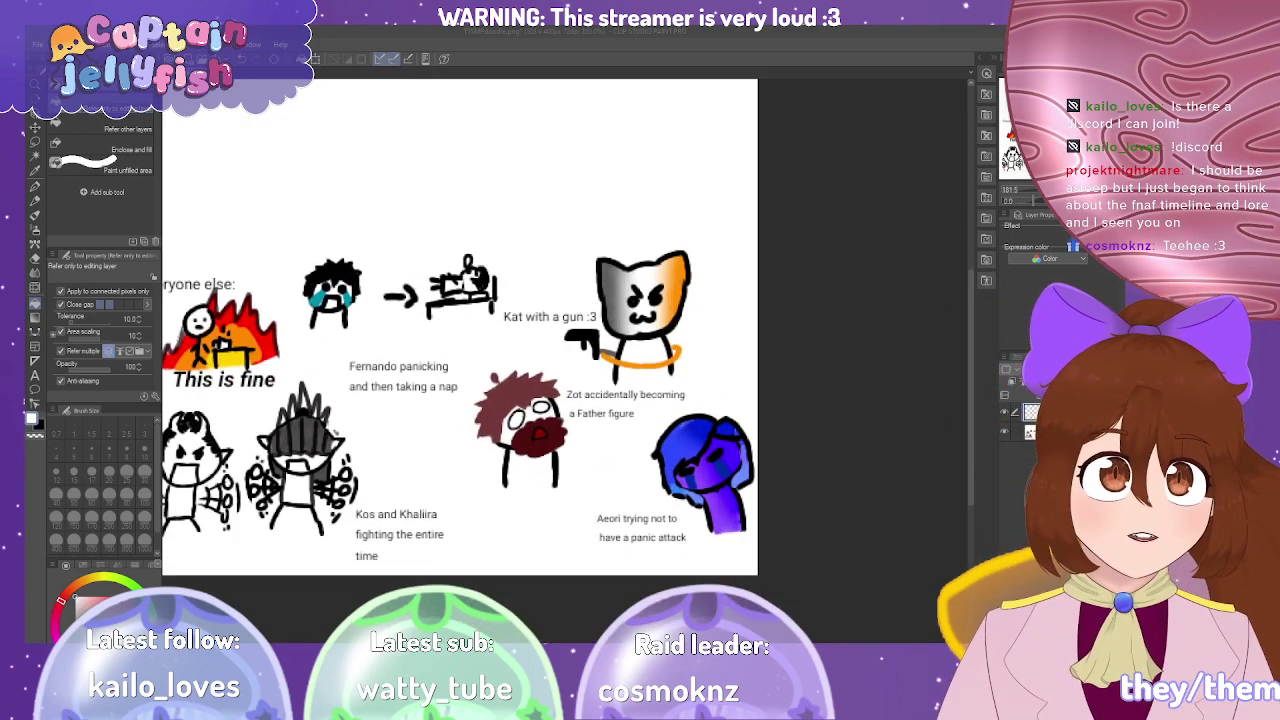
# Set the Blend tool to brush size 7 and select the original drawing's layer for blending the blue-haired Aeori doodle.
pyautogui.scroll(4, 721, 517)
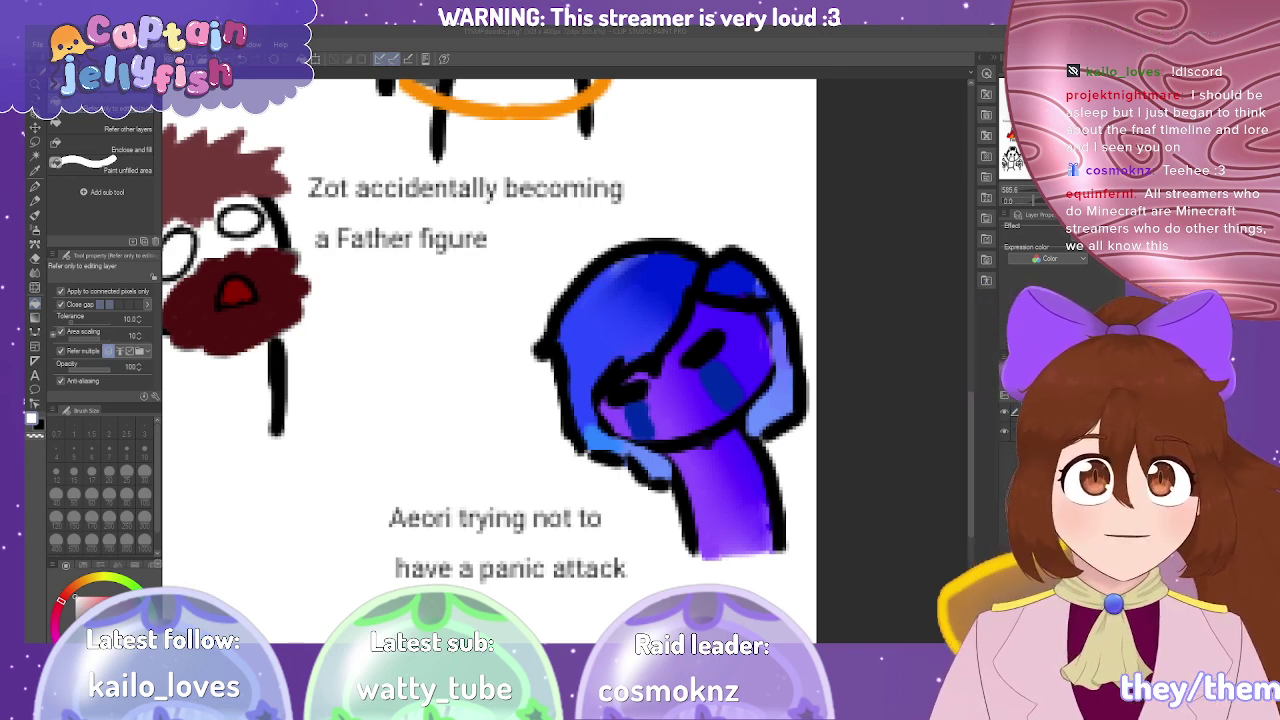
pyautogui.press('j')
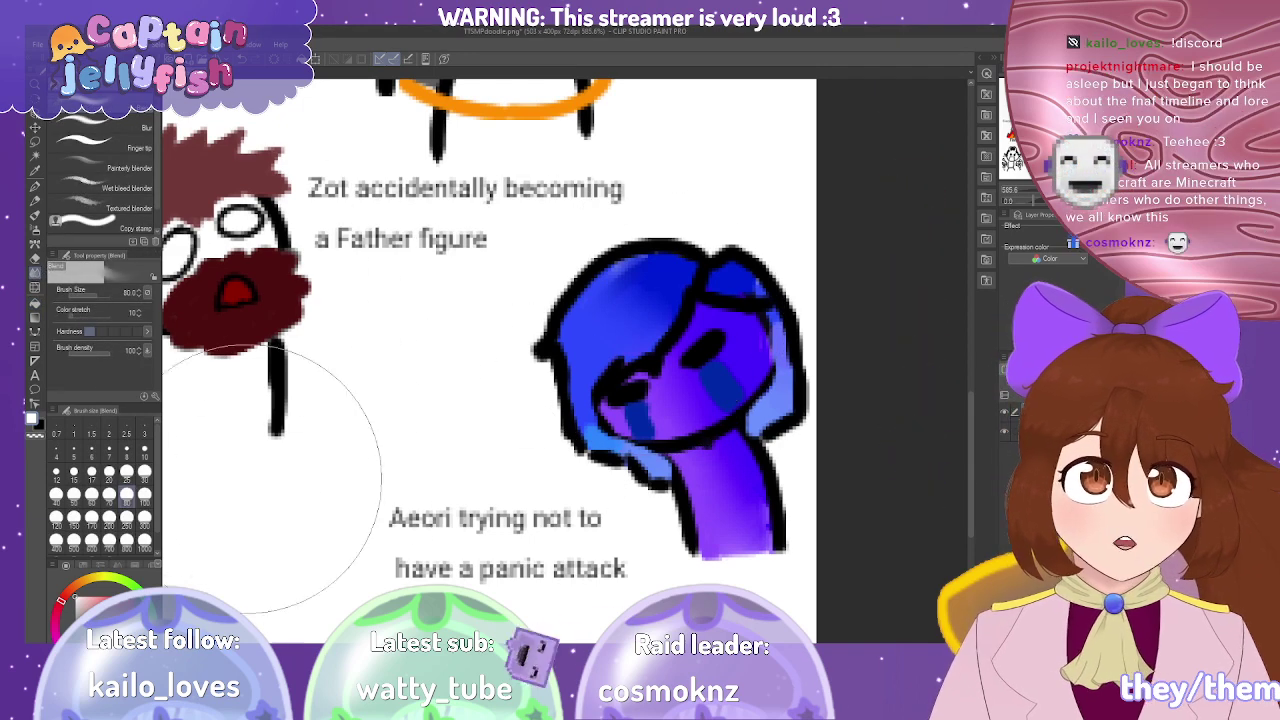
pyautogui.click(109, 452)
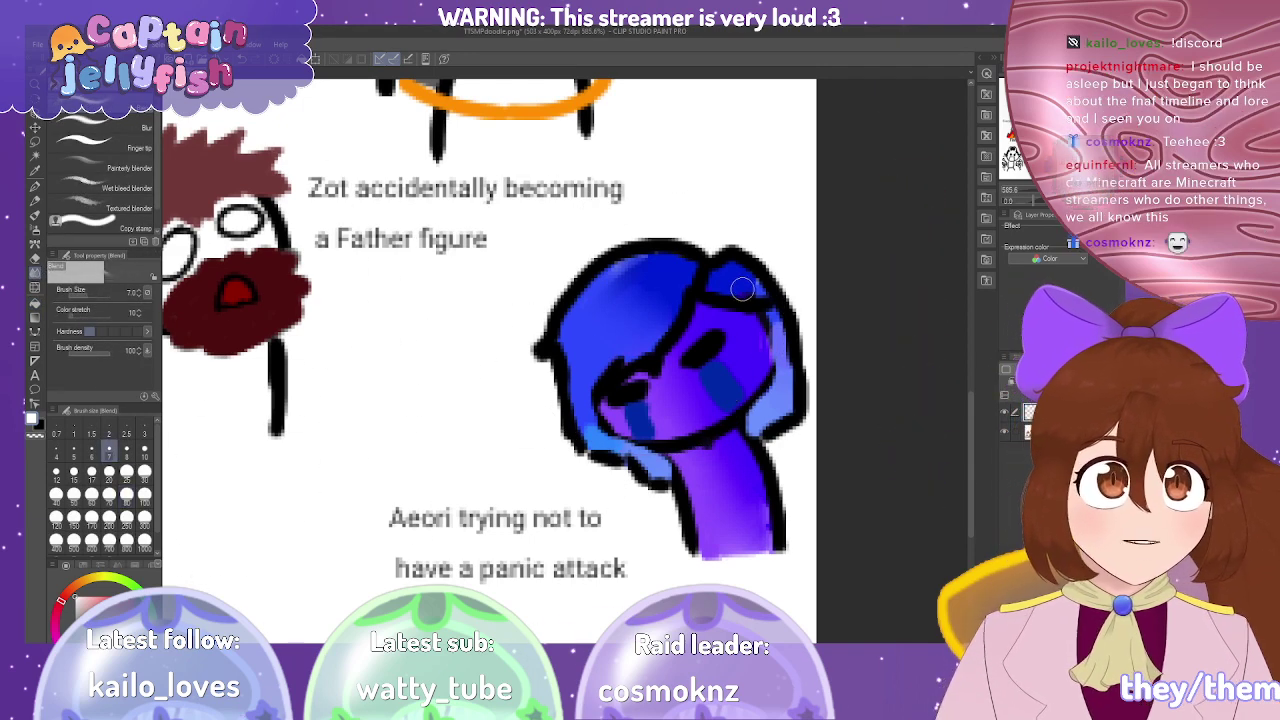
pyautogui.moveTo(750, 284); pyautogui.dragTo(778, 333)
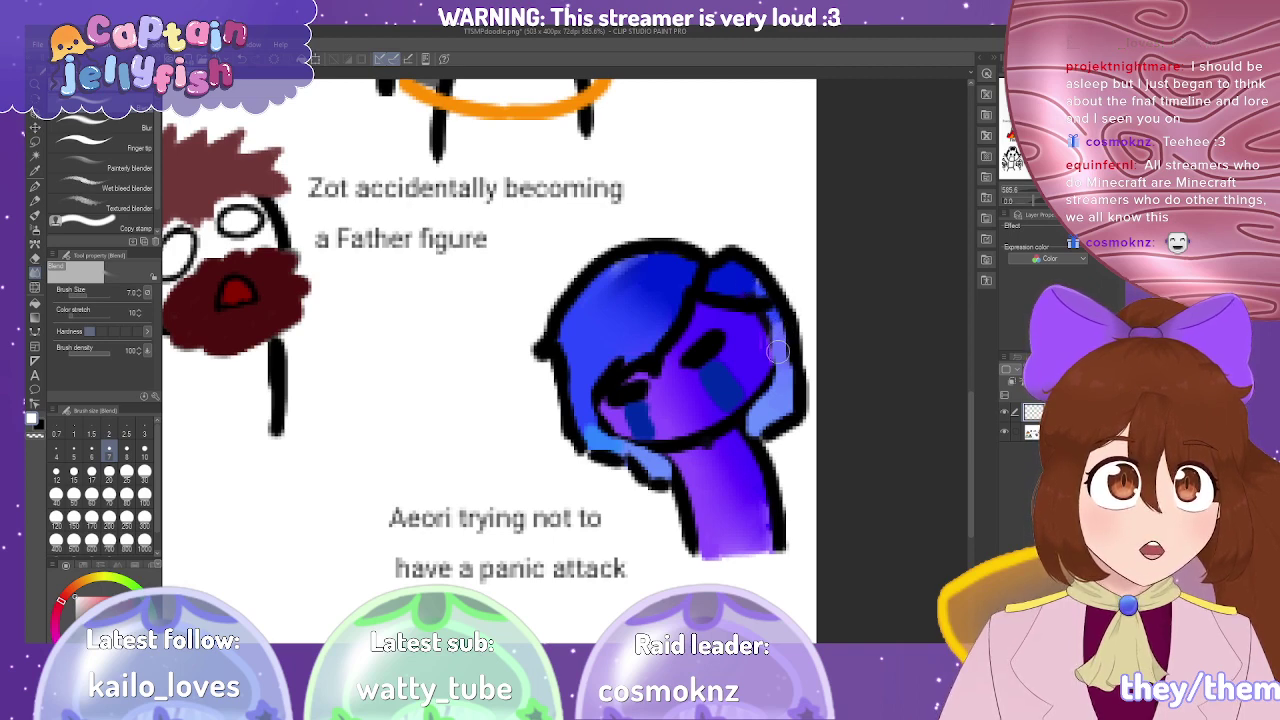
pyautogui.click(1080, 432)
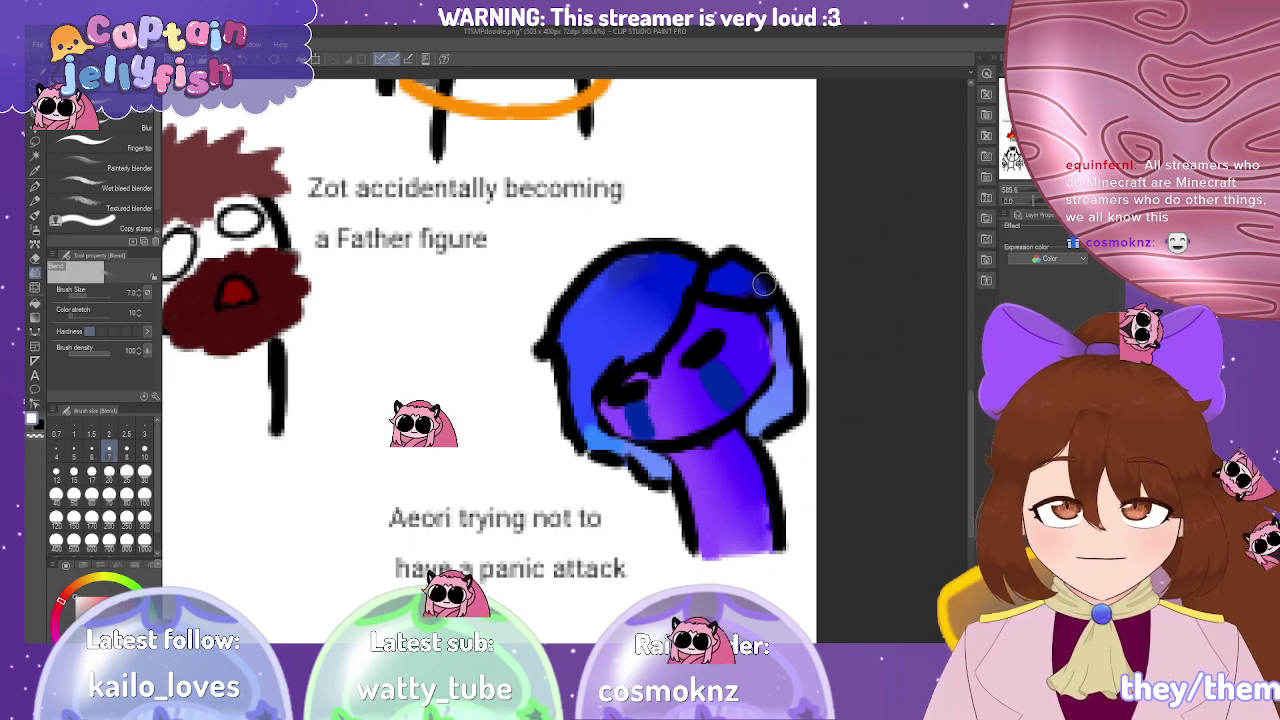
# Reduce the Blend brush to size 2 and smooth the shades of Aeori's blue hair, finishing with brush size 1.
pyautogui.press('[')
pyautogui.press('[')
pyautogui.press('[')
pyautogui.press('[')
pyautogui.press('[')
pyautogui.press('[')
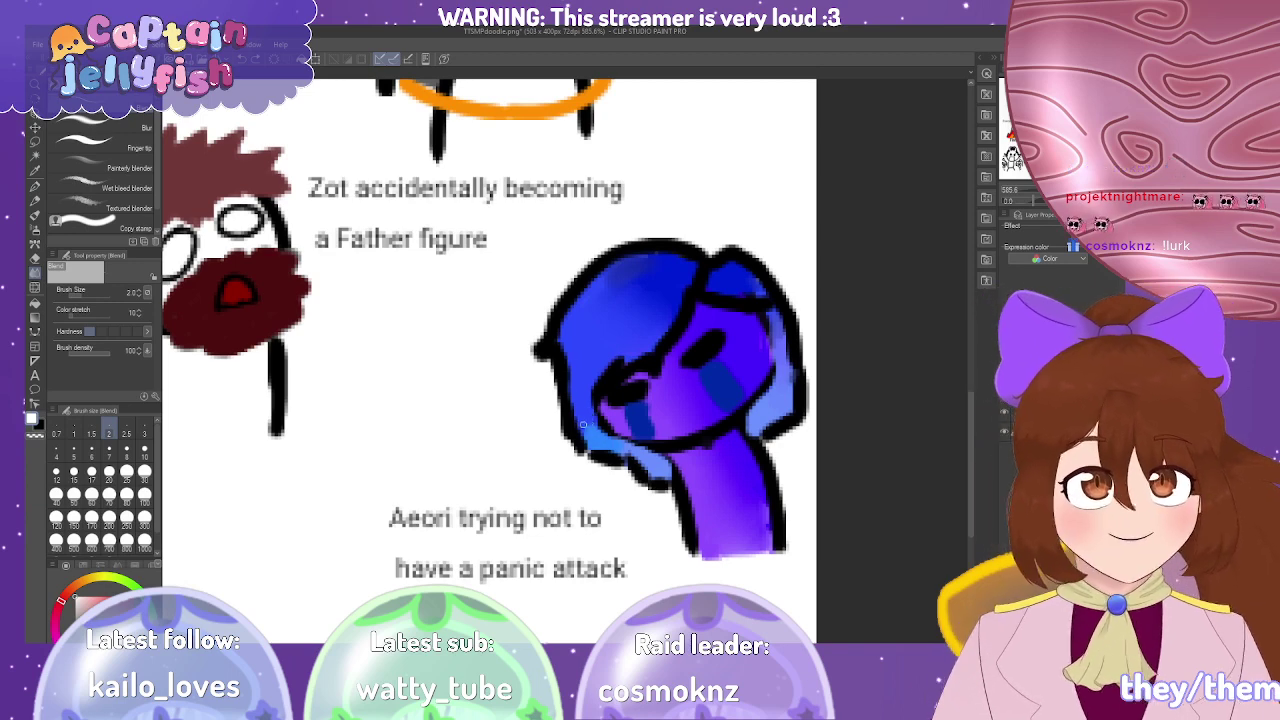
pyautogui.scroll(3, 581, 425)
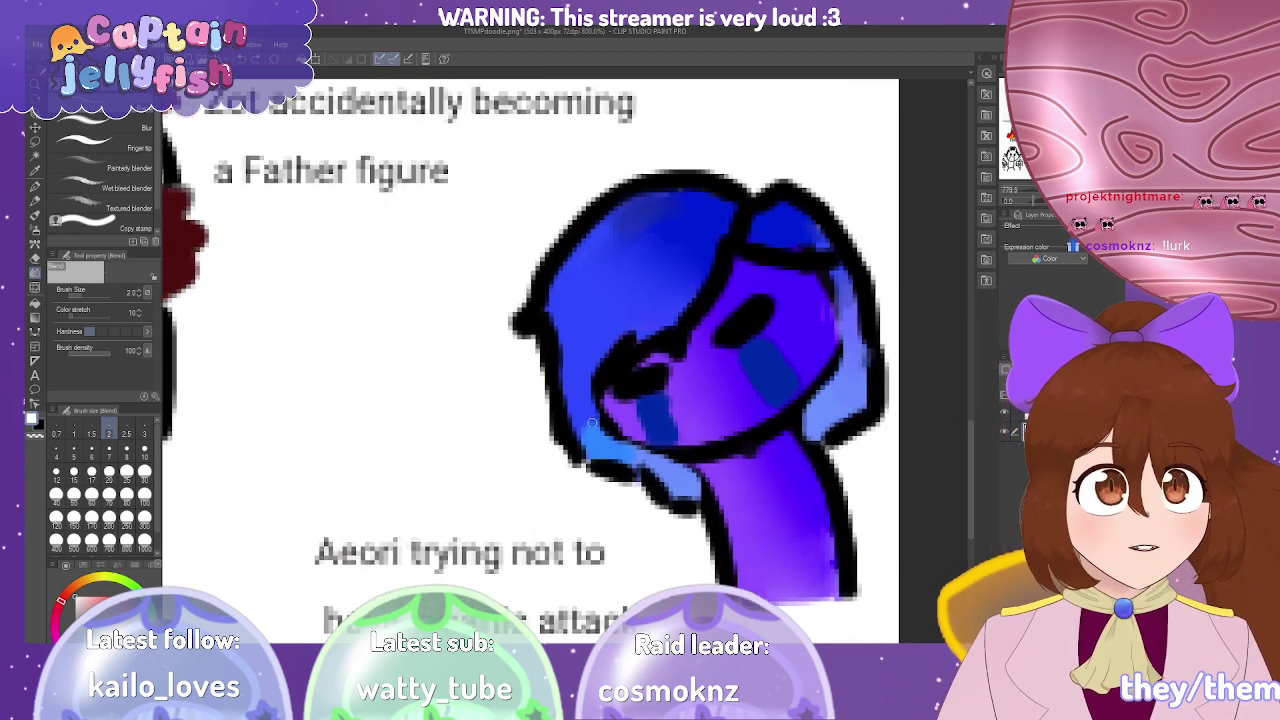
pyautogui.scroll(2, 590, 425)
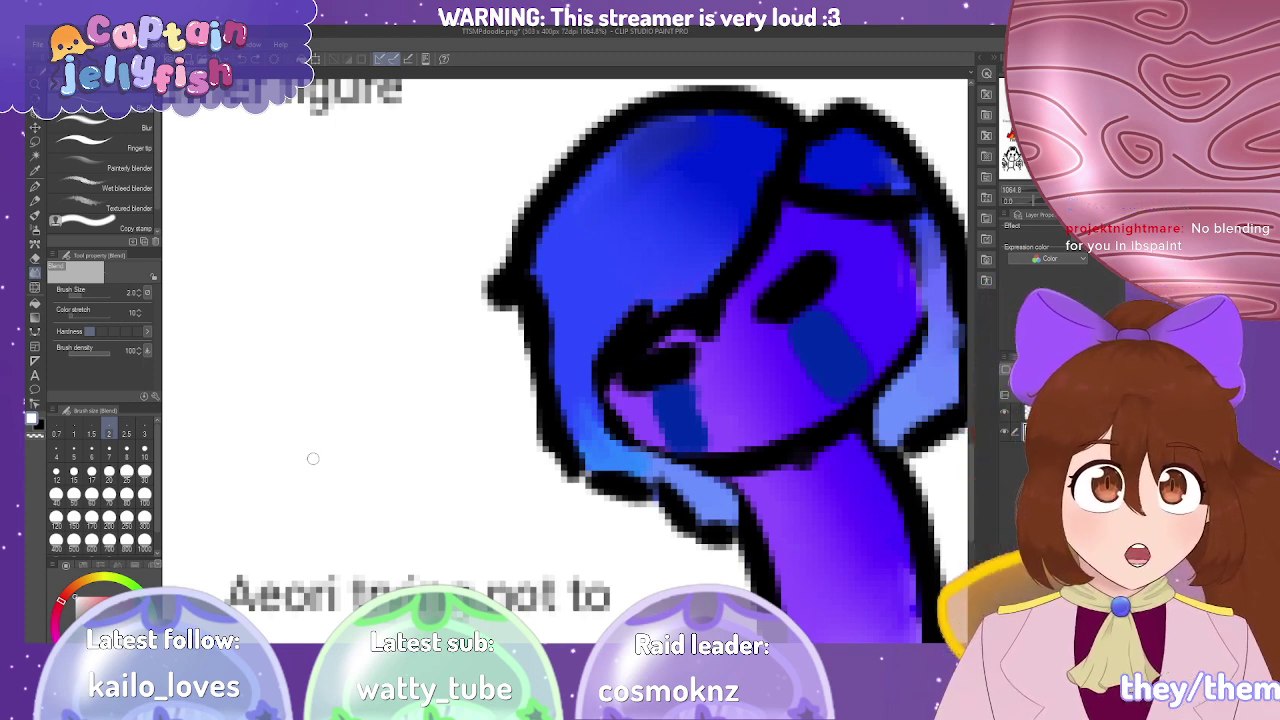
pyautogui.click(73, 433)
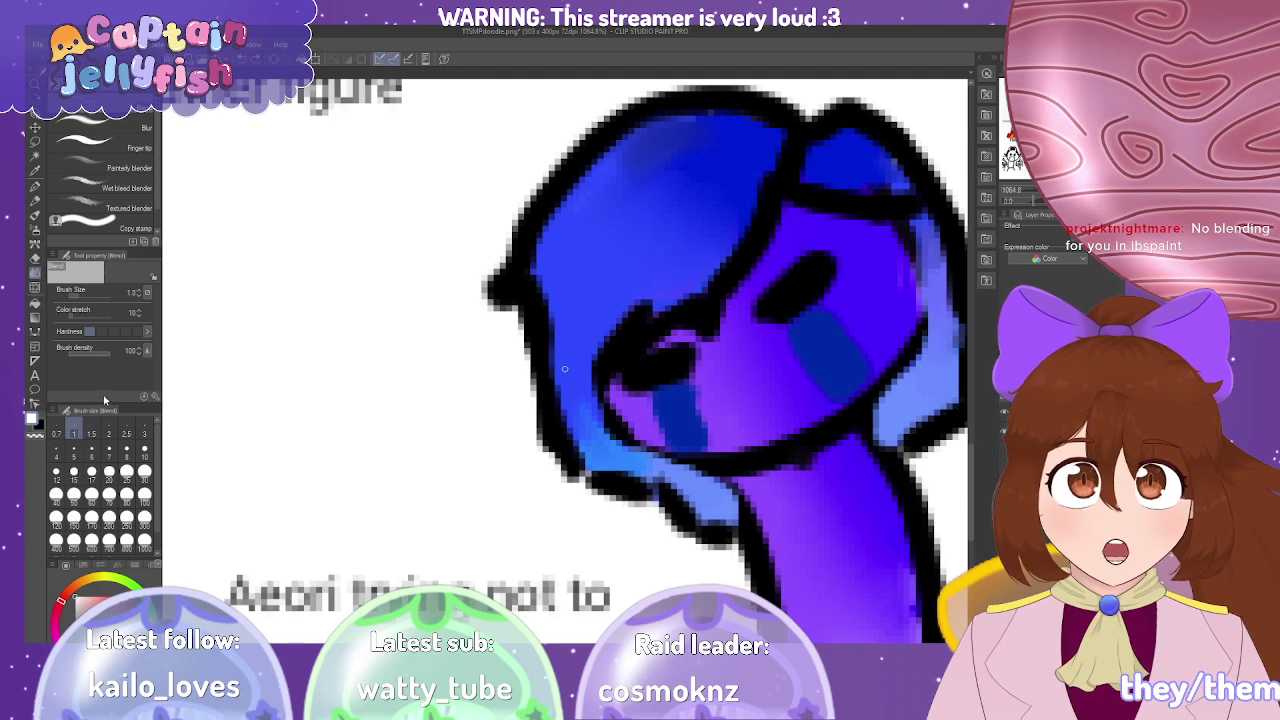
# Set the G-pen to brush size 7 and make black the drawing colour.
pyautogui.click(35, 185)
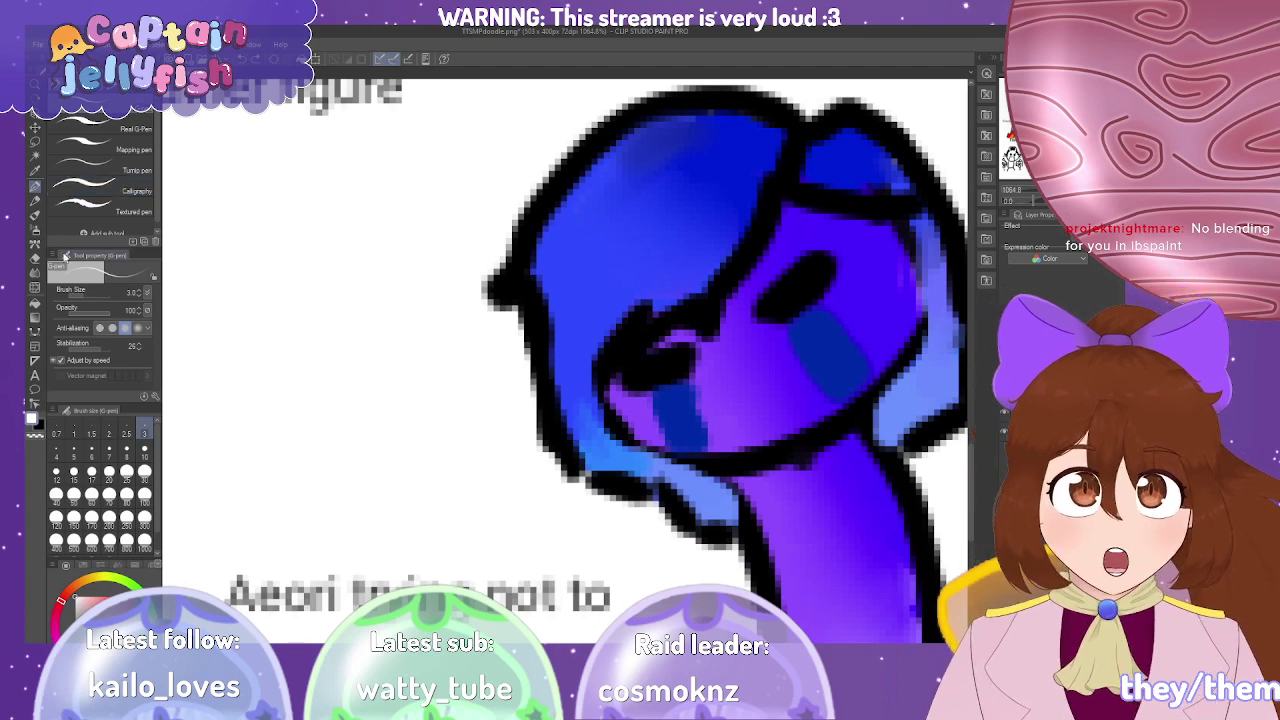
pyautogui.scroll(-10, 578, 345)
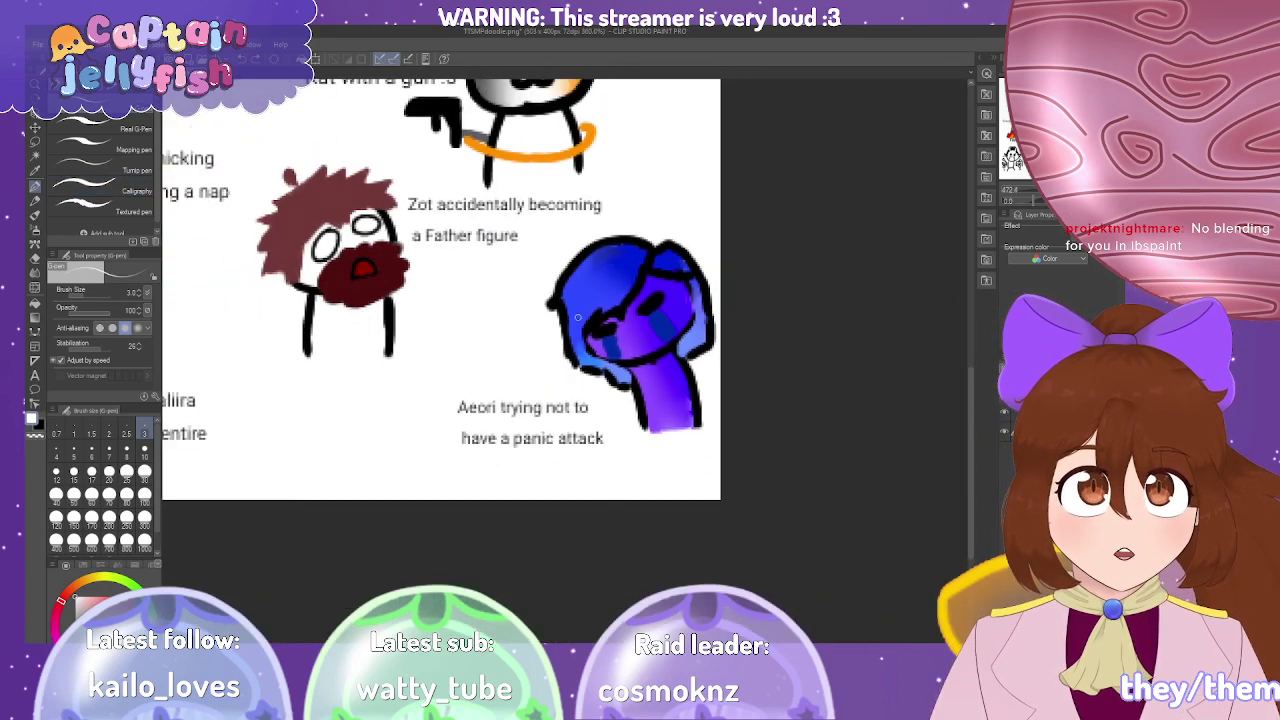
pyautogui.scroll(-4, 576, 345)
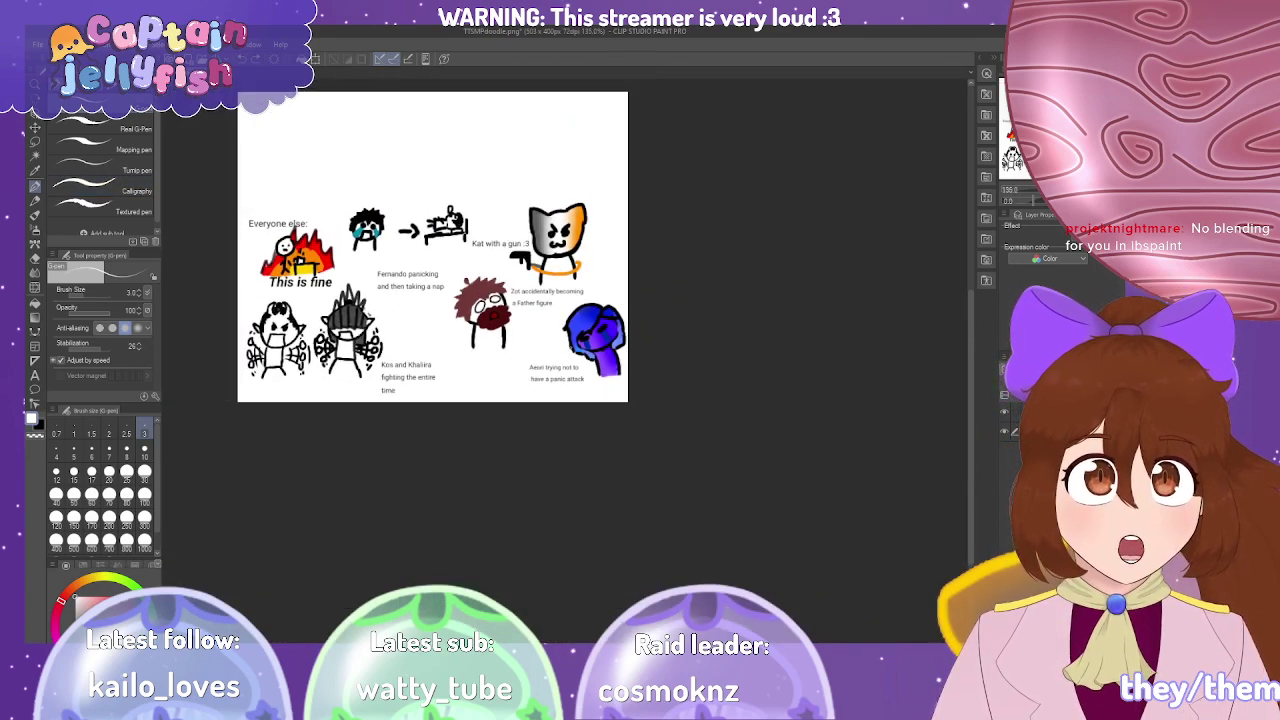
pyautogui.scroll(-2, 490, 567)
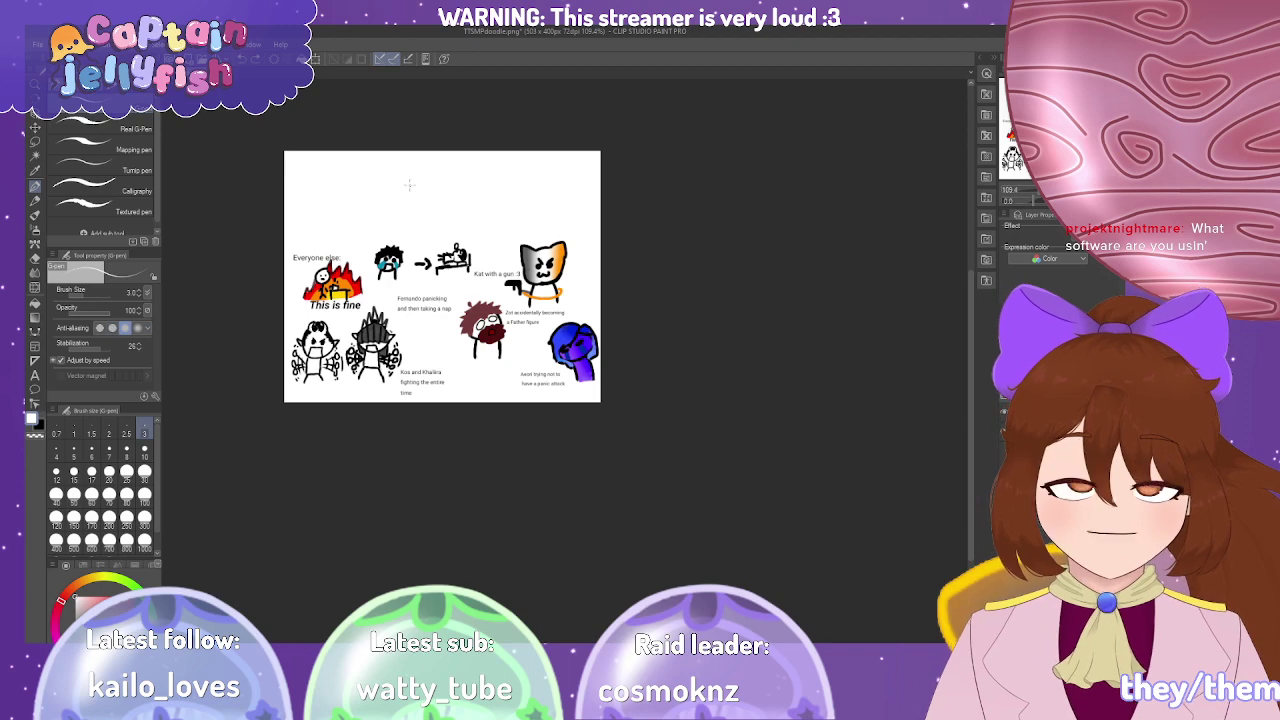
pyautogui.scroll(4, 309, 201)
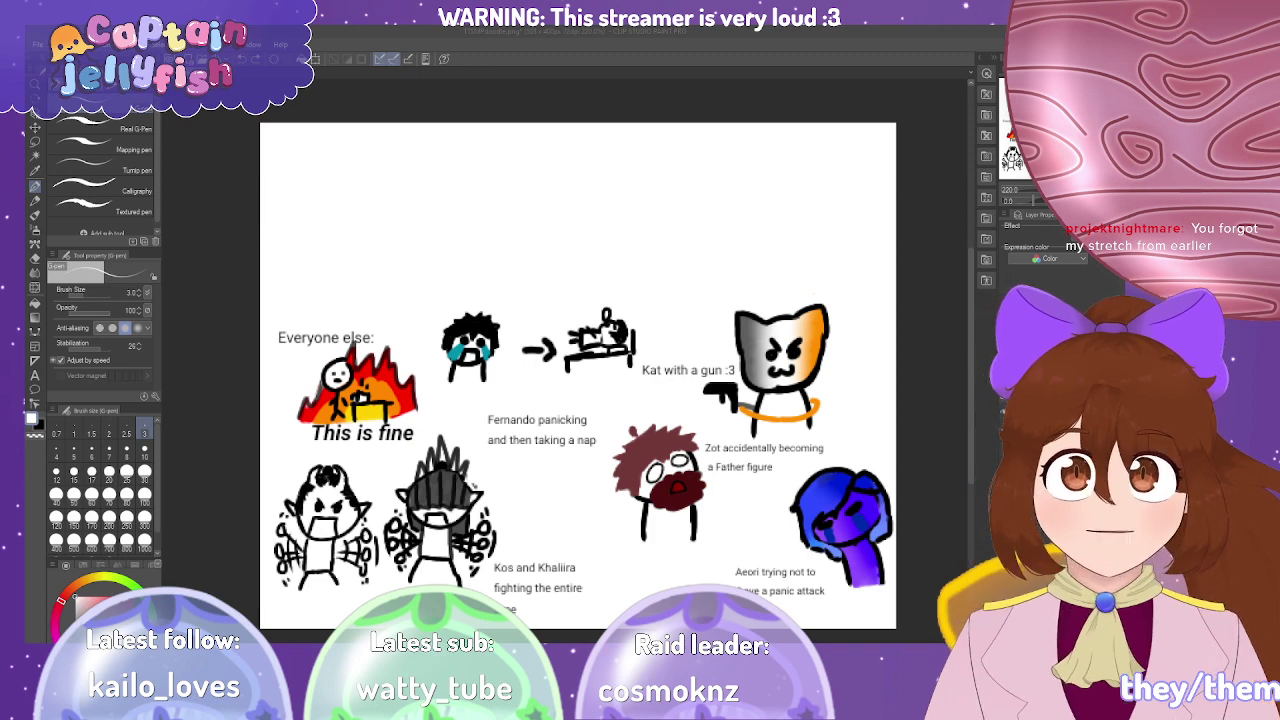
pyautogui.scroll(2, 336, 254)
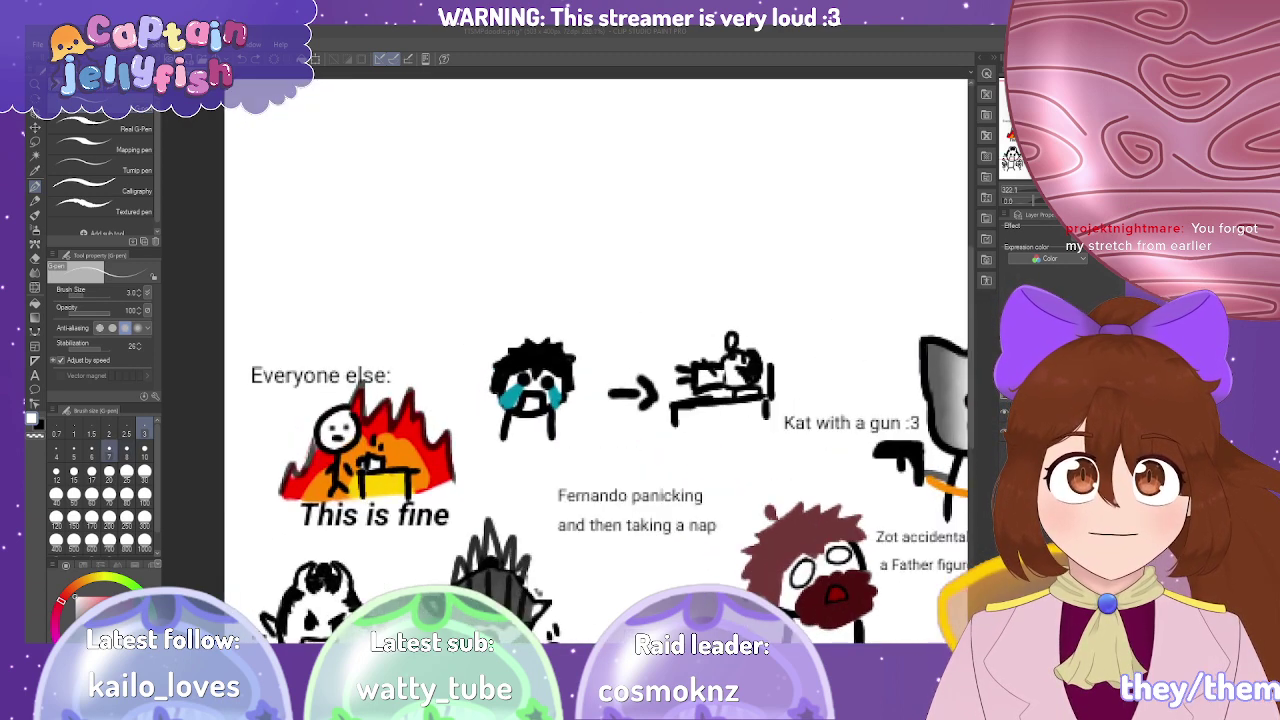
pyautogui.click(109, 452)
pyautogui.press('x')
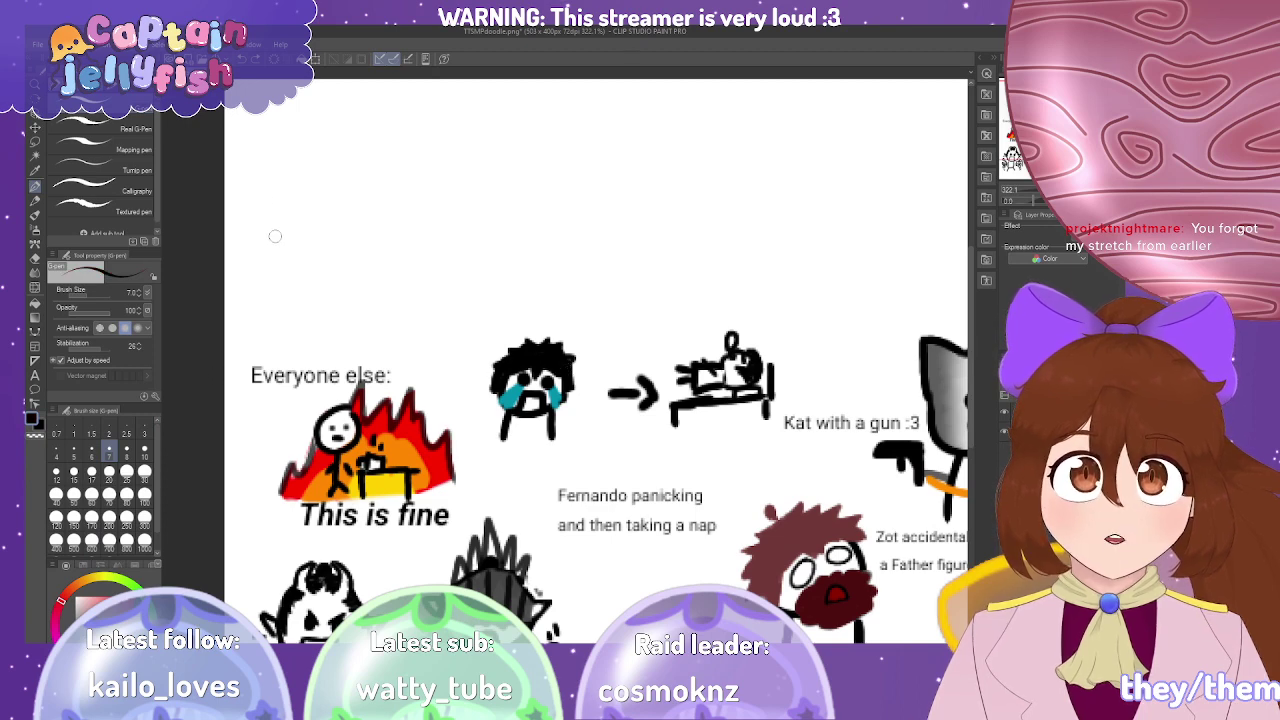
pyautogui.scroll(-1, 274, 196)
pyautogui.scroll(2, 278, 189)
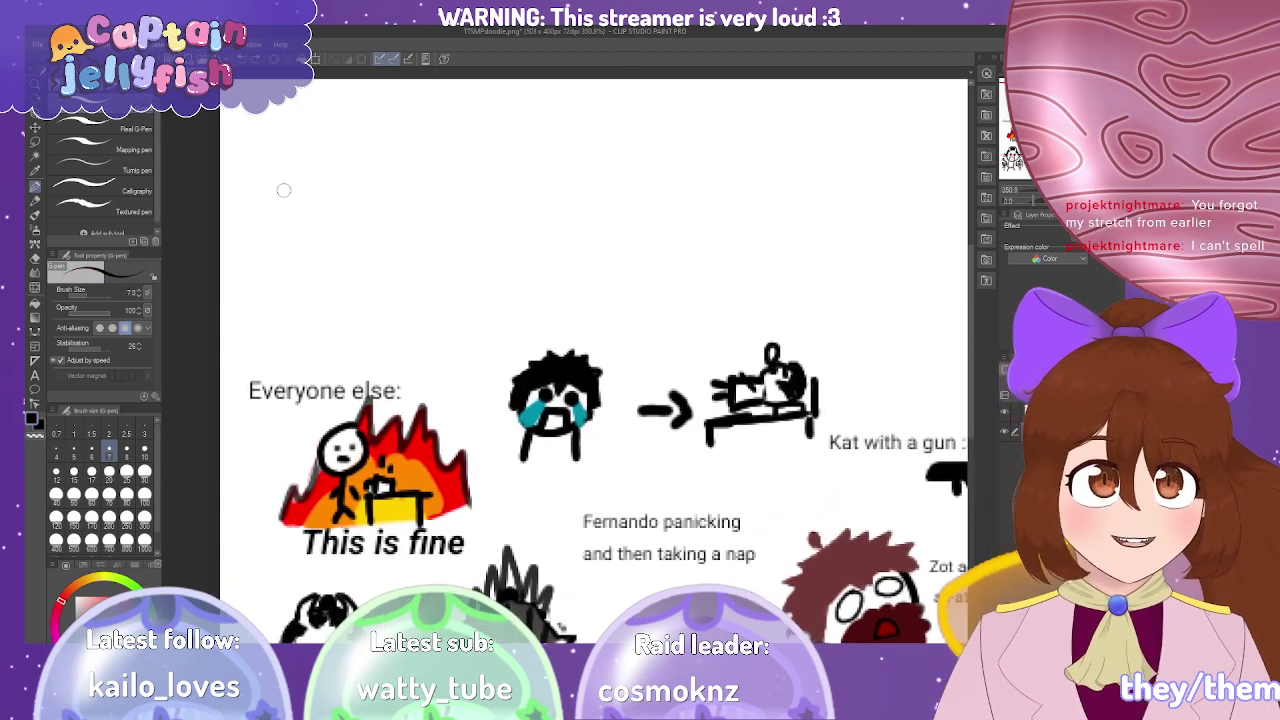
pyautogui.scroll(1, 282, 190)
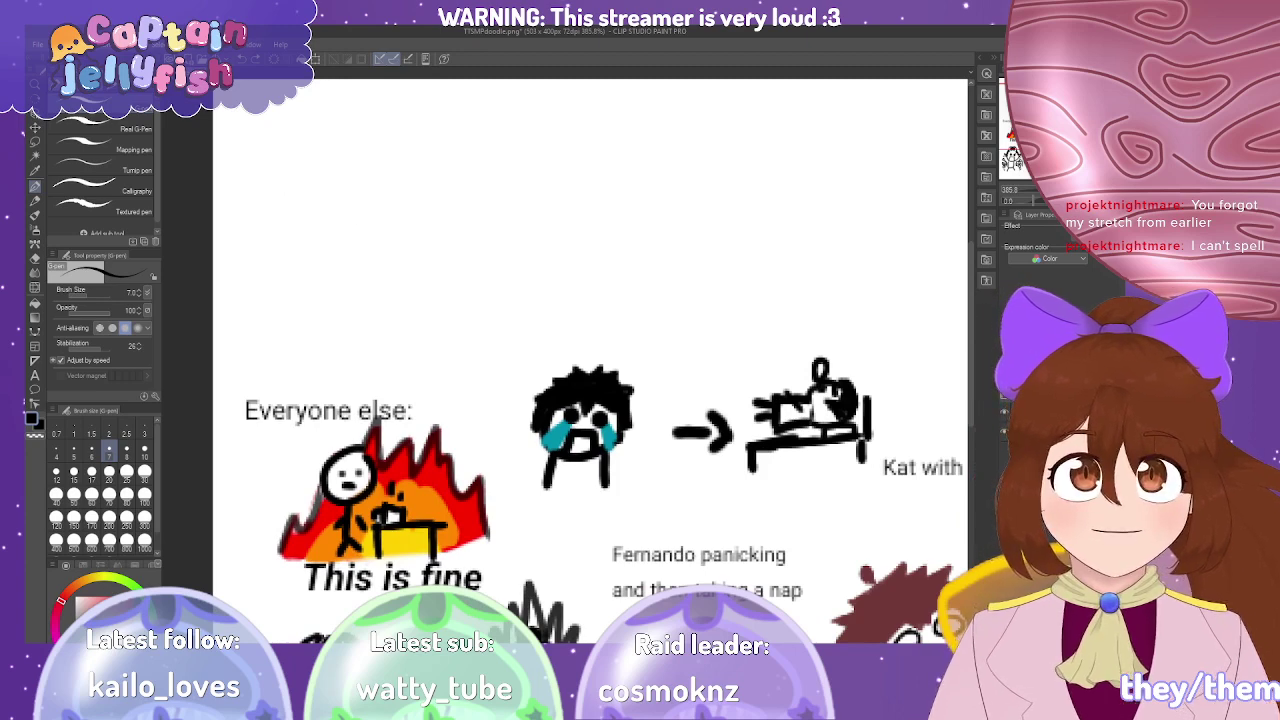
pyautogui.scroll(-2, 591, 360)
pyautogui.scroll(1, 410, 317)
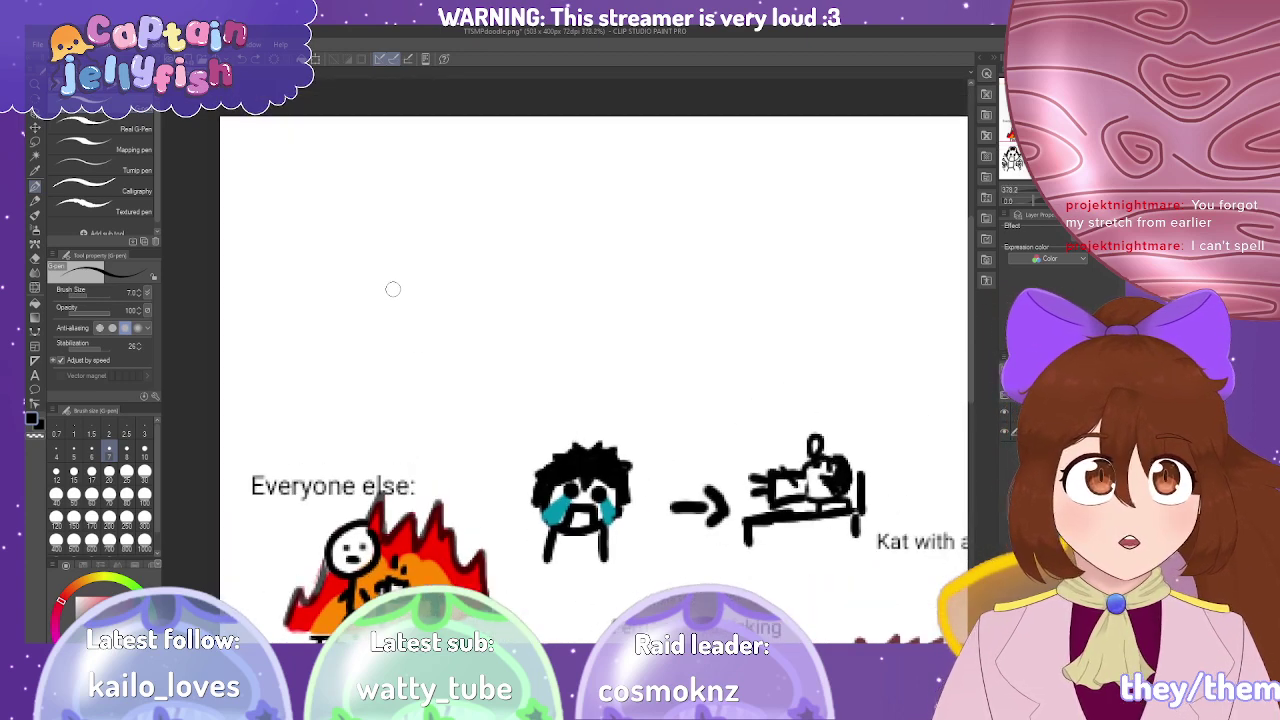
pyautogui.scroll(-4, 303, 376)
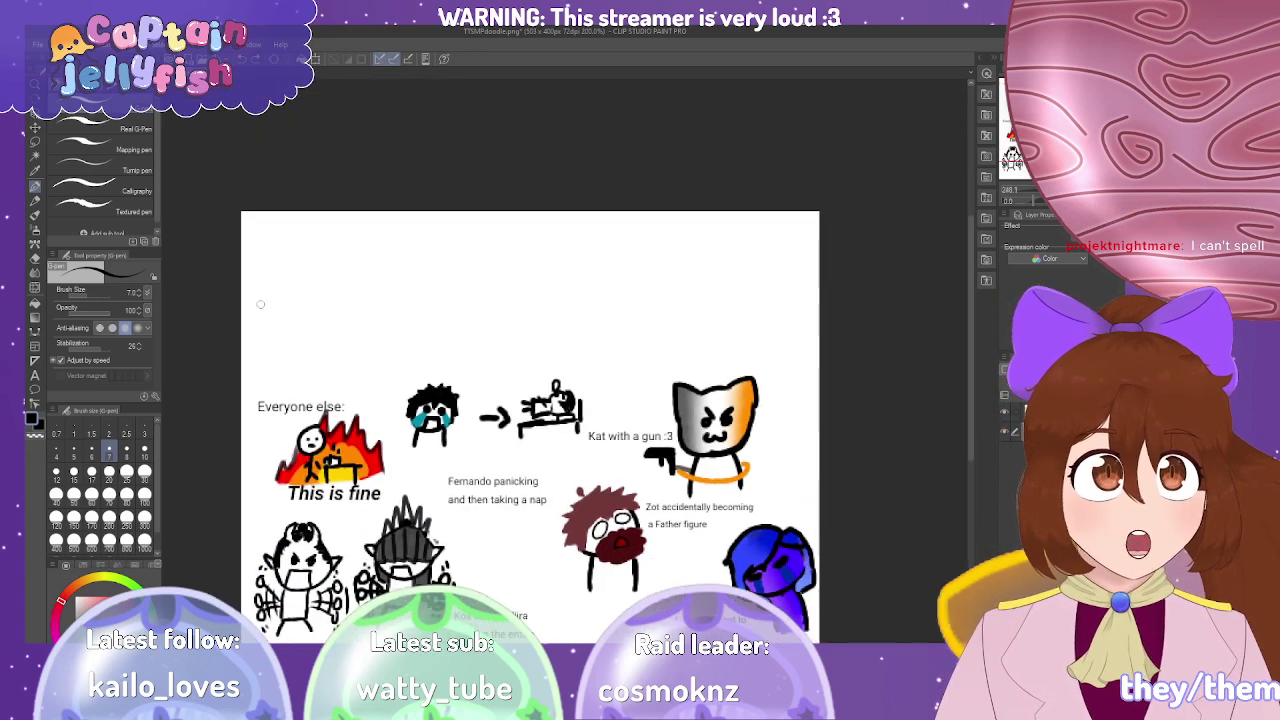
# Lasso the Aeori doodle with its caption and move it into the blank area above the Kat doodle, then deselect.
pyautogui.scroll(4, 750, 630)
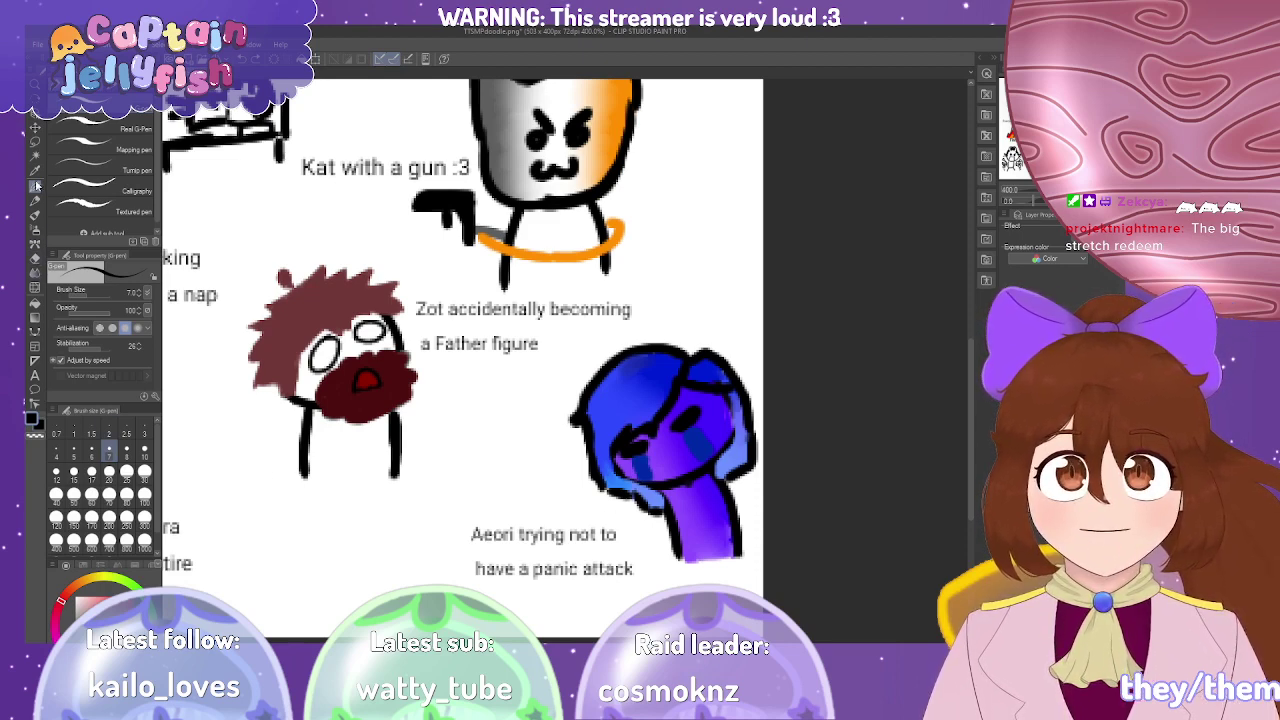
pyautogui.click(35, 141)
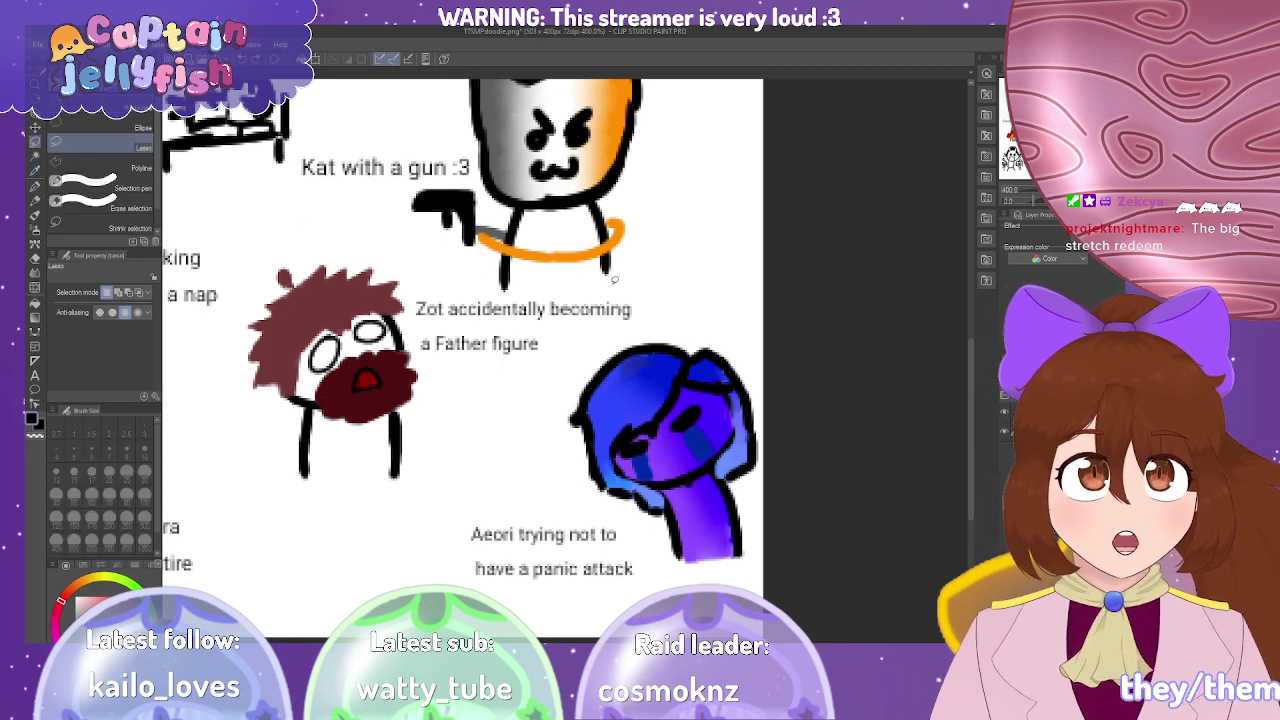
pyautogui.moveTo(678, 313)
pyautogui.mouseDown()
pyautogui.moveTo(584, 344)
pyautogui.moveTo(517, 399)
pyautogui.moveTo(430, 543)
pyautogui.moveTo(431, 578)
pyautogui.moveTo(564, 616)
pyautogui.moveTo(745, 591)
pyautogui.moveTo(791, 503)
pyautogui.moveTo(785, 364)
pyautogui.moveTo(680, 315)
pyautogui.mouseUp()
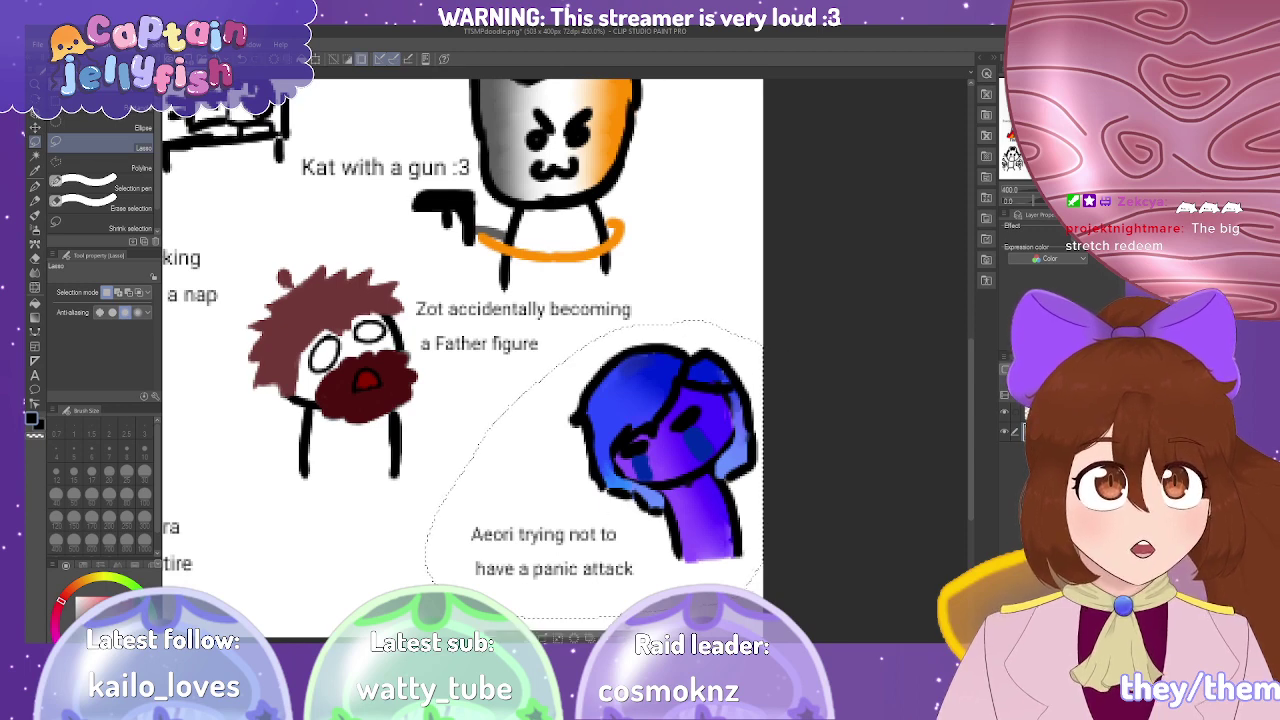
pyautogui.hotkey('ctrl', 't')
pyautogui.hotkey('ctrl', '-')
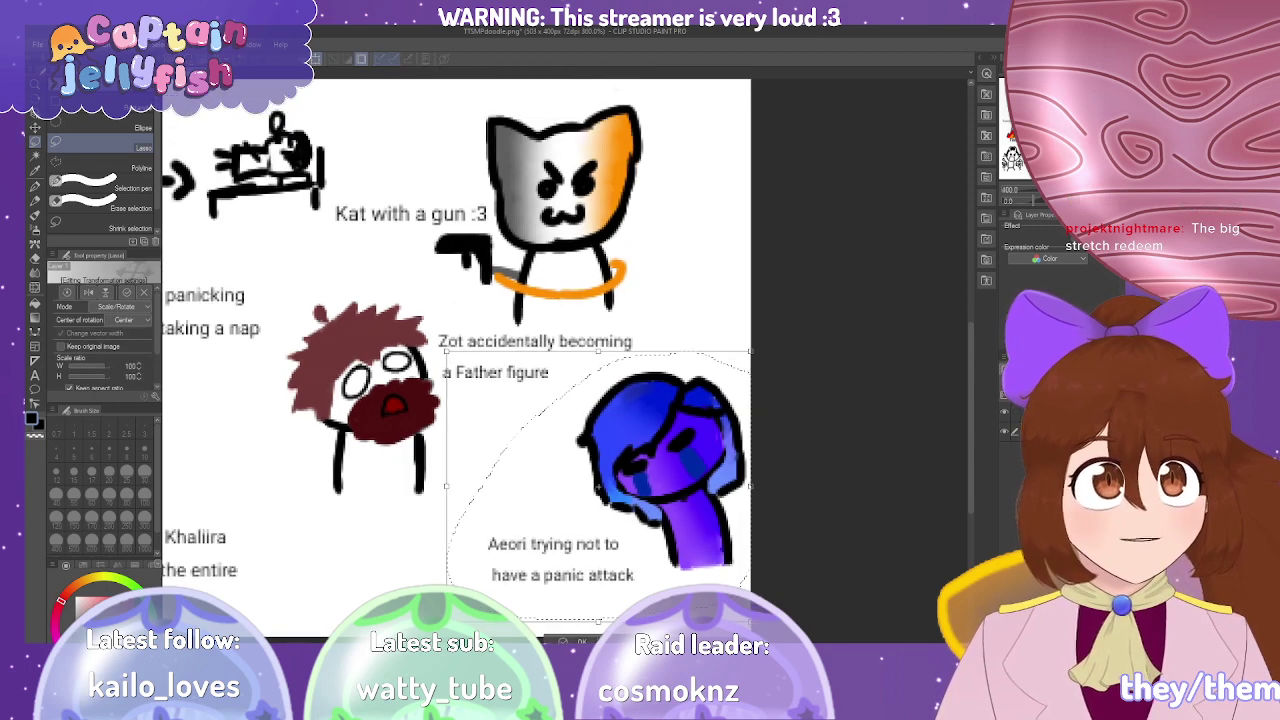
pyautogui.hotkey('ctrl', '-')
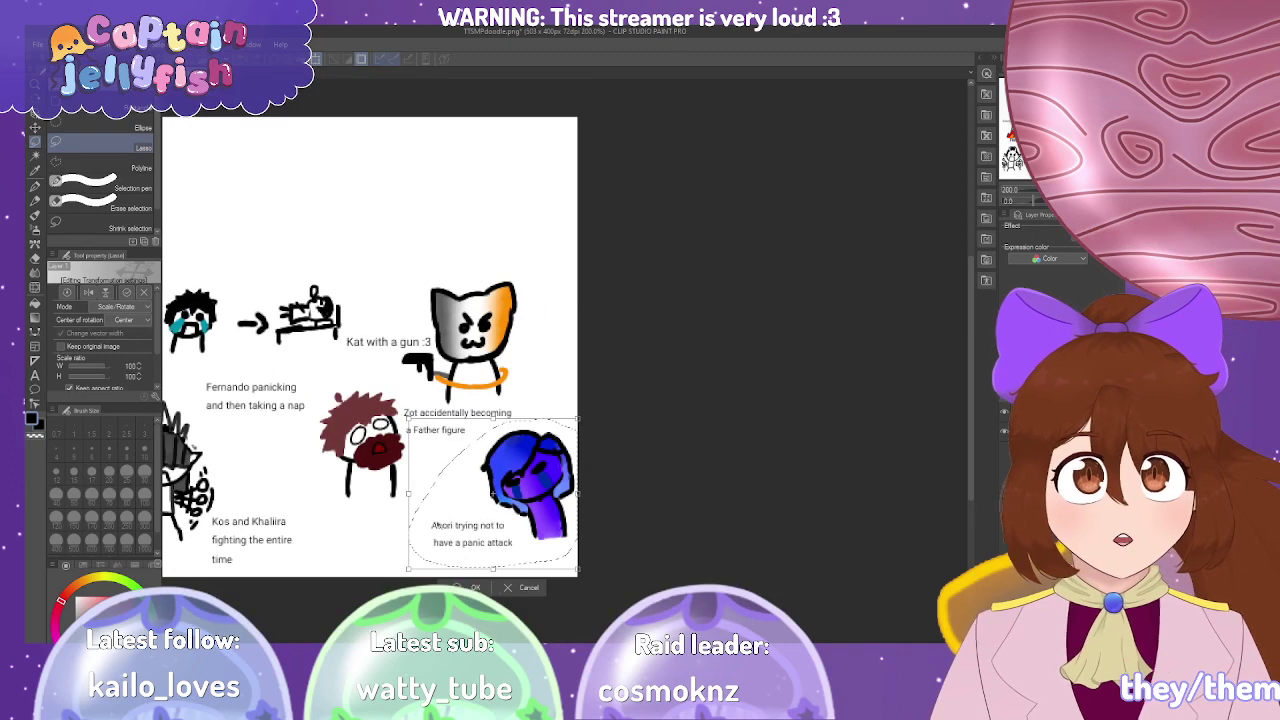
pyautogui.moveTo(491, 507)
pyautogui.mouseDown()
pyautogui.moveTo(427, 241)
pyautogui.moveTo(457, 237)
pyautogui.moveTo(467, 224)
pyautogui.moveTo(454, 221)
pyautogui.mouseUp()
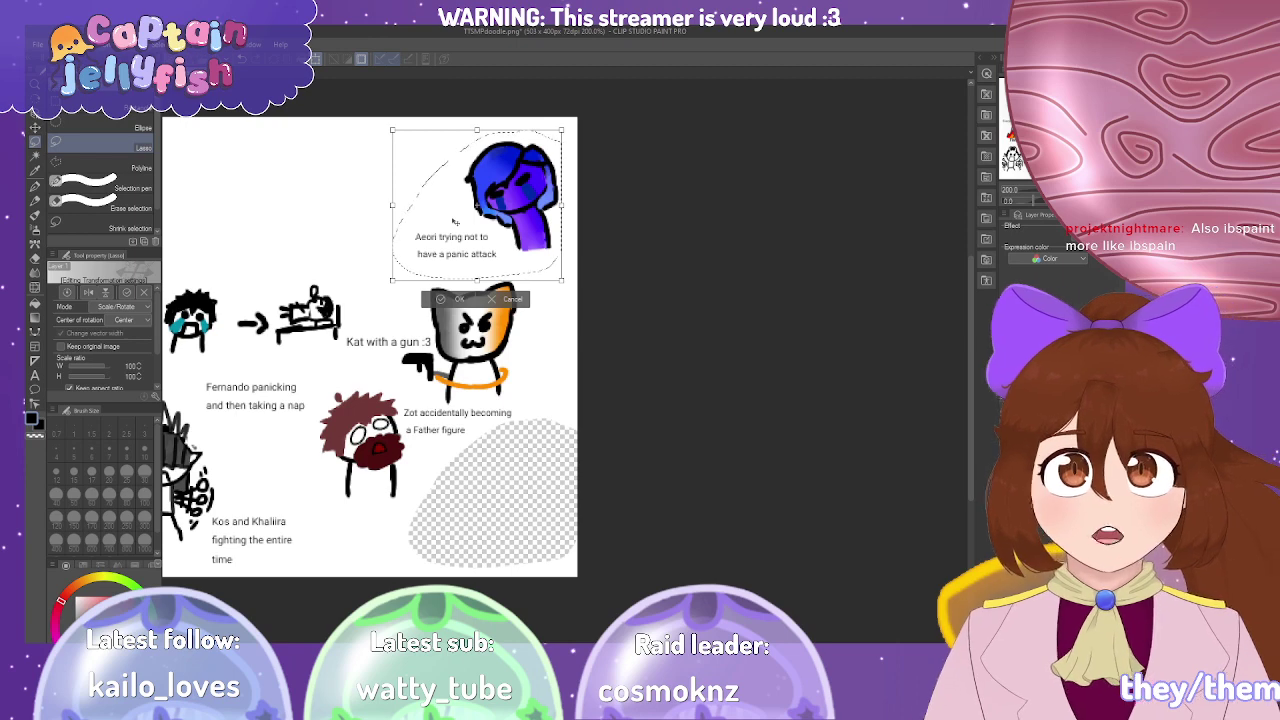
pyautogui.click(439, 300)
pyautogui.click(381, 298)
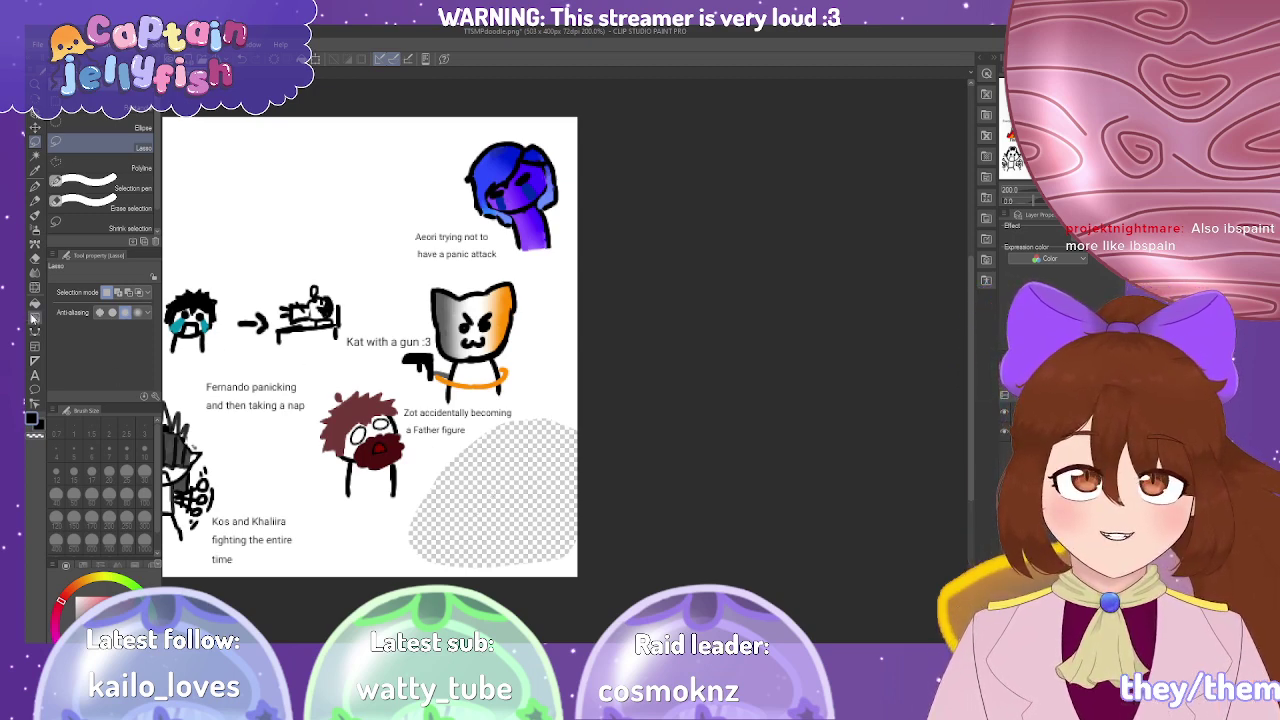
# Pick white from the canvas background as the drawing colour.
pyautogui.click(35, 177)
pyautogui.click(207, 181)
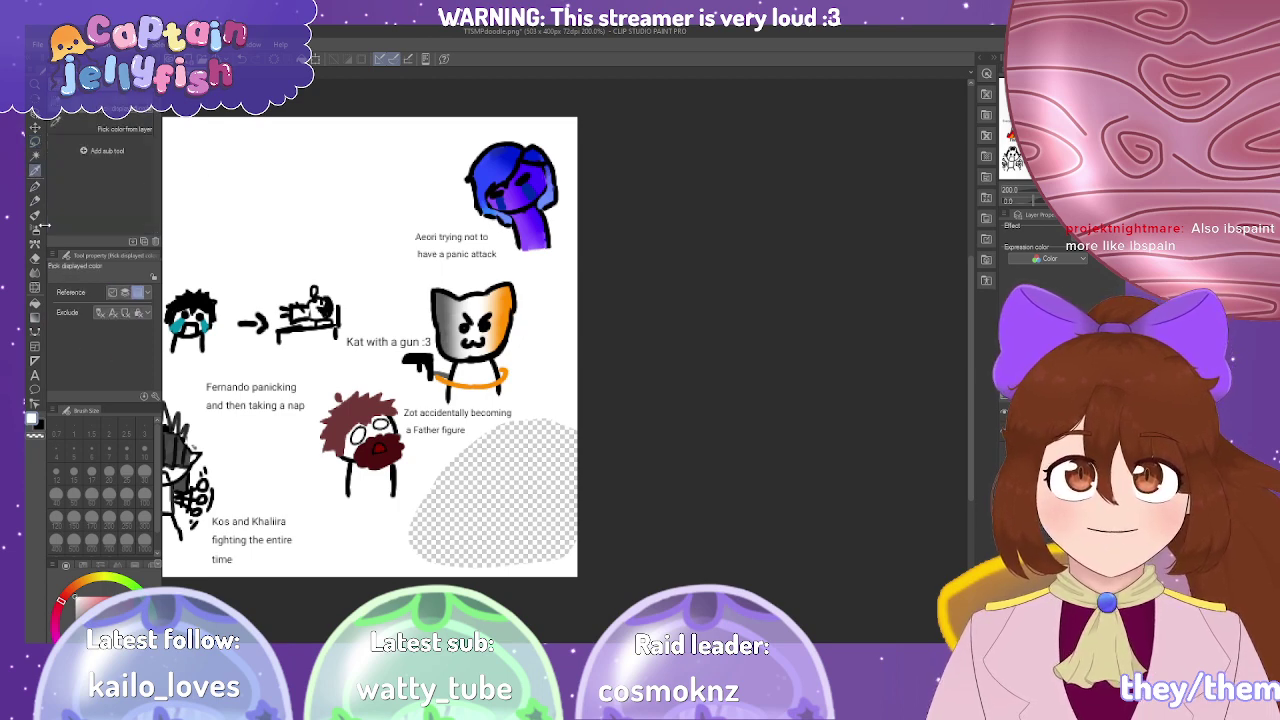
# Try filling the transparent gap below the Zot caption with white, and undo each fill.
pyautogui.click(42, 292)
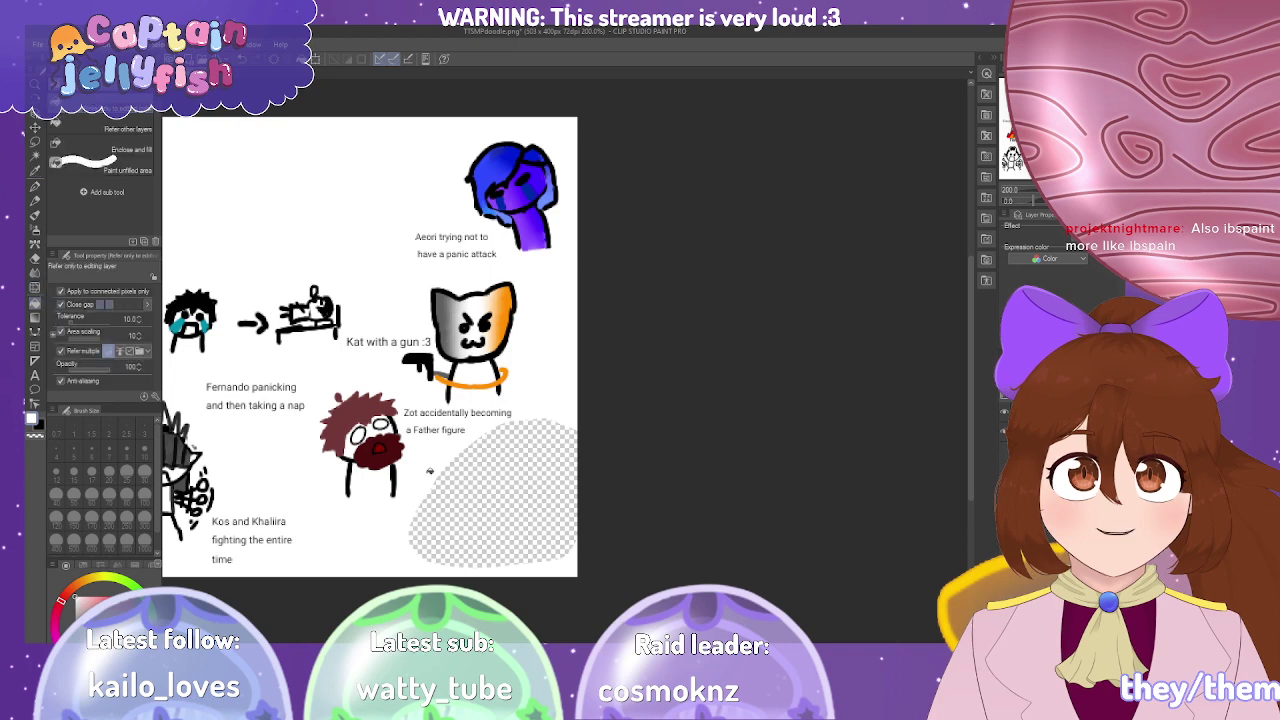
pyautogui.click(460, 503)
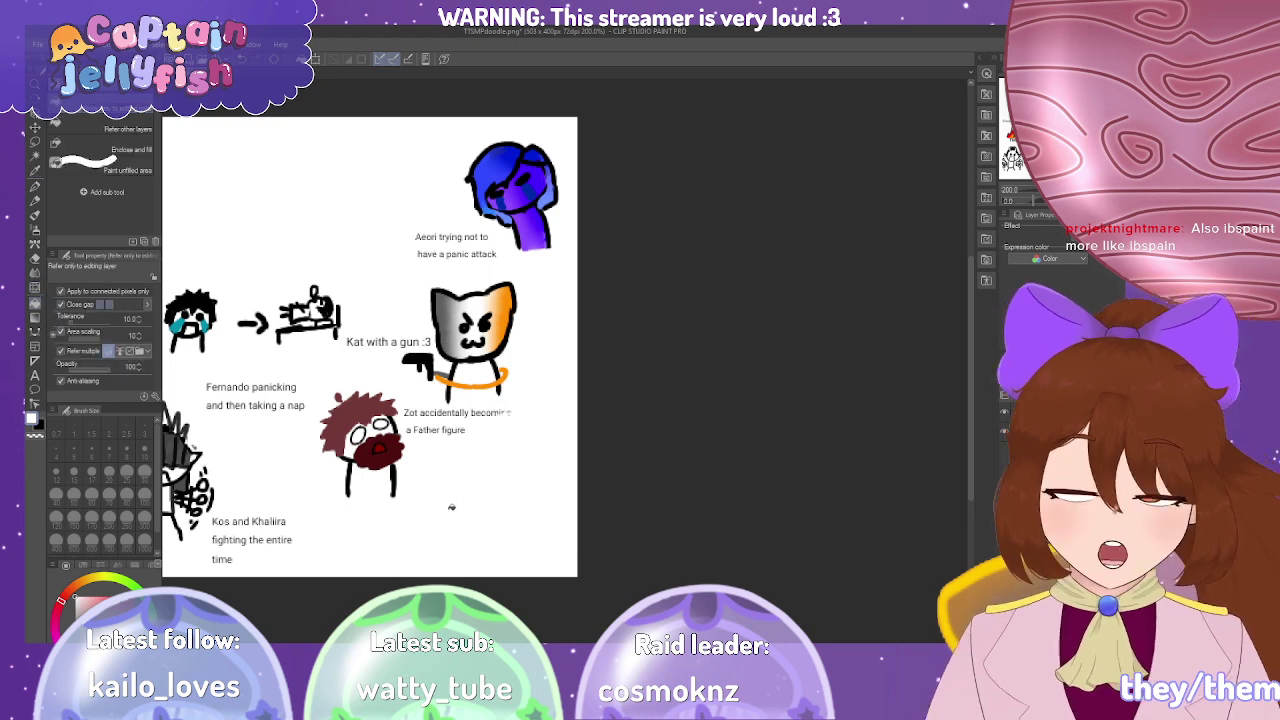
pyautogui.hotkey('ctrl', 'z')
pyautogui.scroll(2, 500, 480)
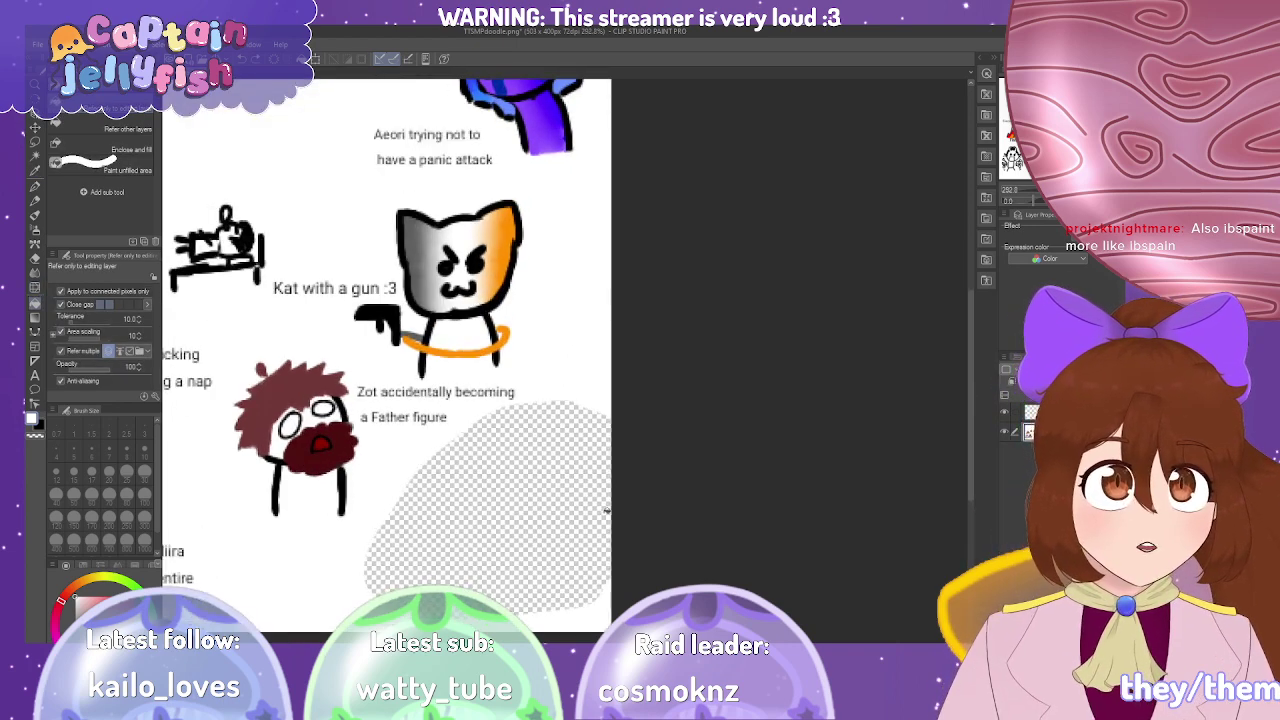
pyautogui.click(529, 498)
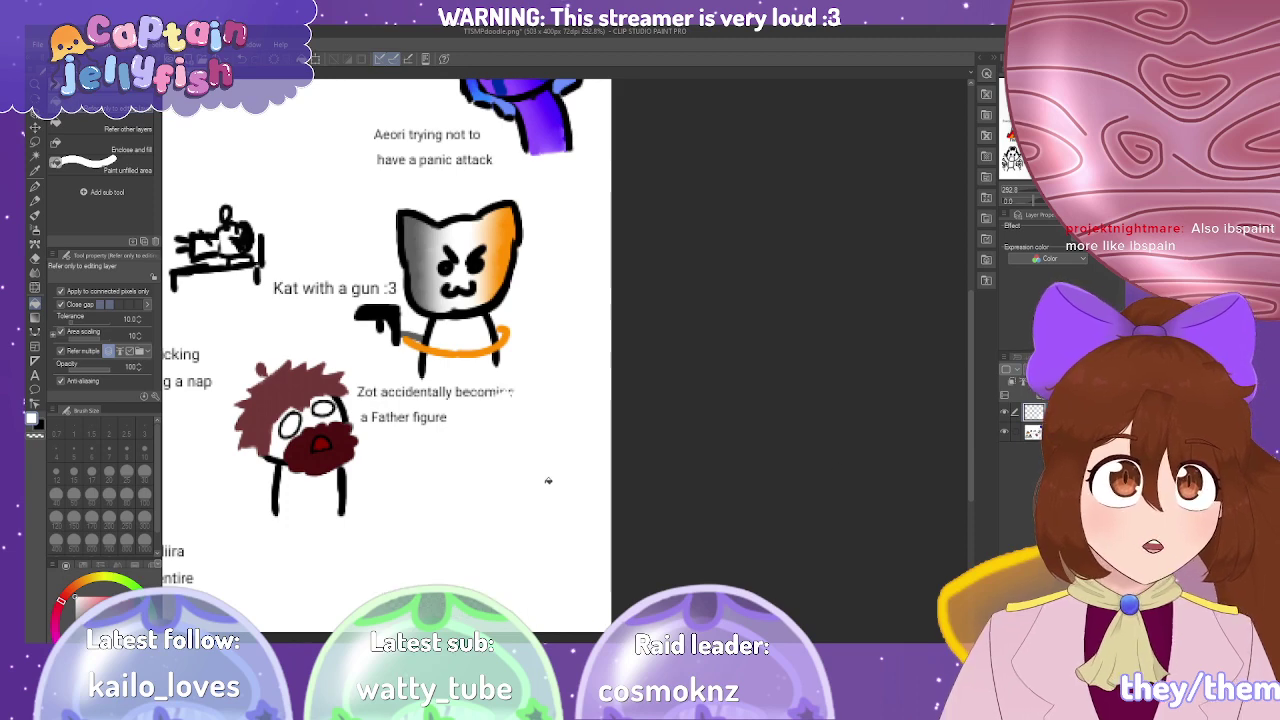
pyautogui.hotkey('ctrl', 'z')
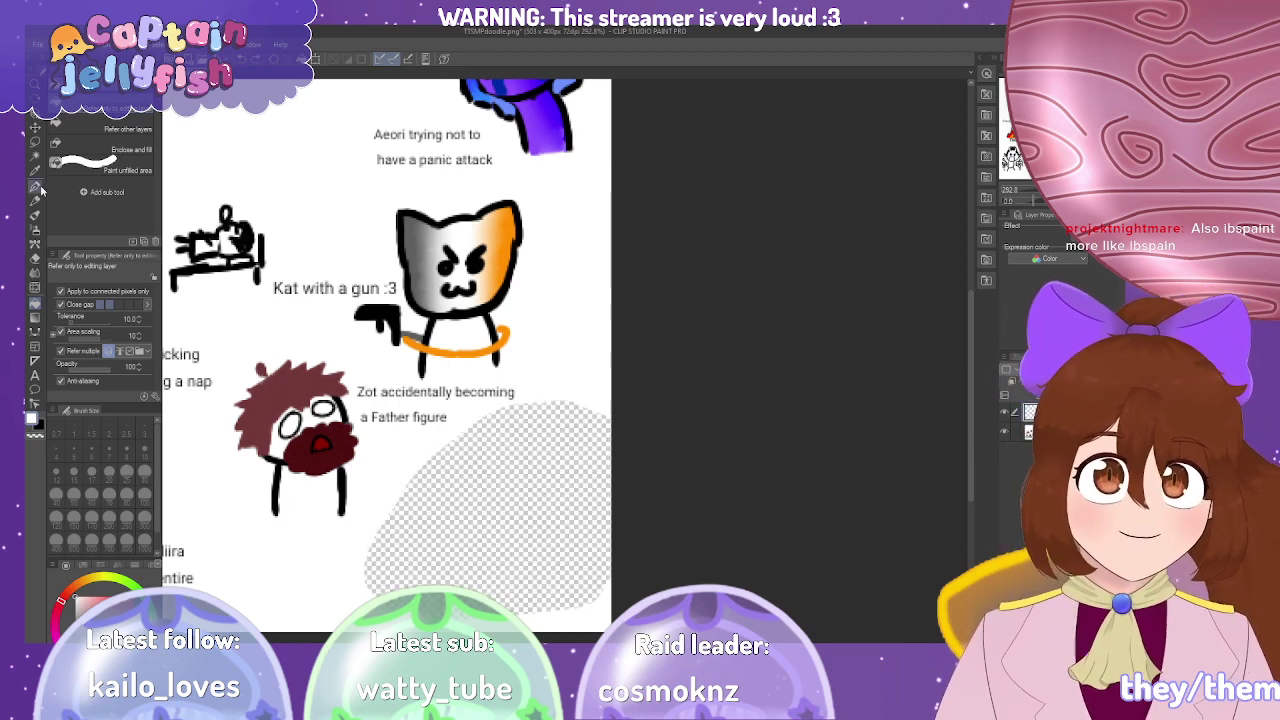
# Paint over the transparent gap below the Zot caption with the white G-pen, enlarging the brush to size 25 to cover it completely.
pyautogui.click(34, 188)
pyautogui.moveTo(455, 495)
pyautogui.mouseDown()
pyautogui.moveTo(500, 510)
pyautogui.moveTo(559, 463)
pyautogui.moveTo(483, 485)
pyautogui.moveTo(542, 455)
pyautogui.mouseUp()
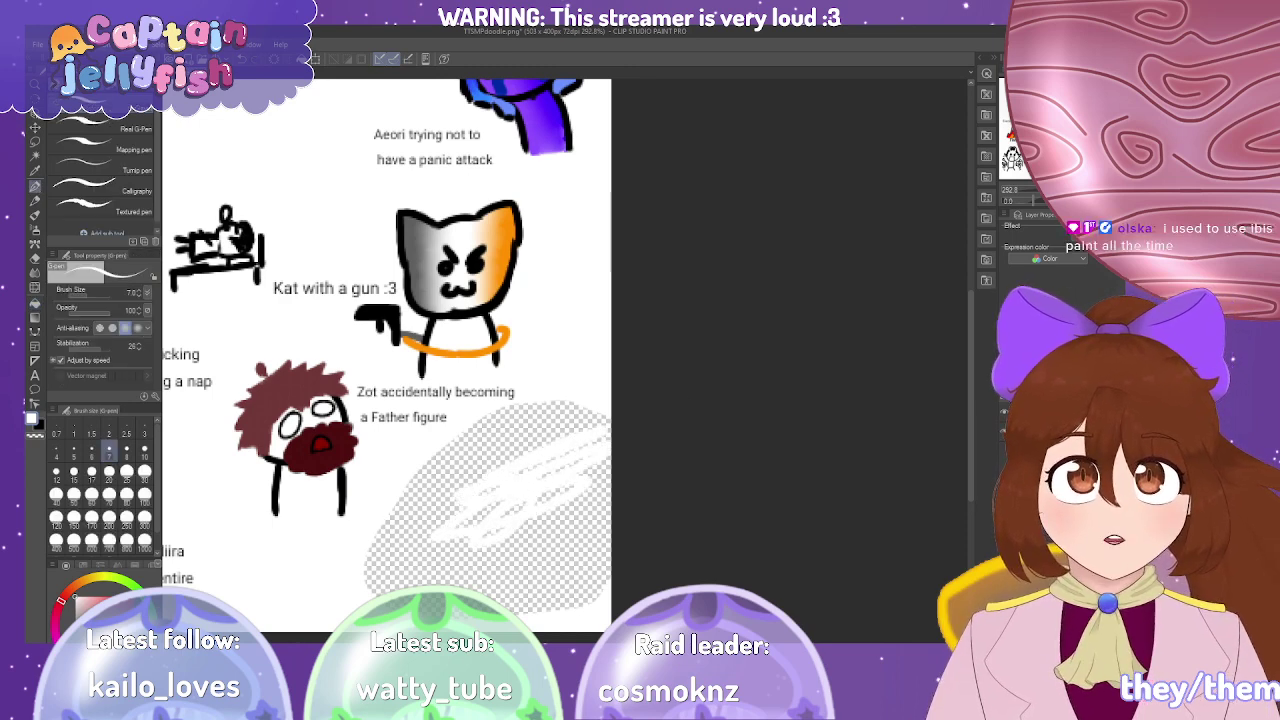
pyautogui.moveTo(380, 591)
pyautogui.mouseDown()
pyautogui.moveTo(400, 544)
pyautogui.moveTo(402, 584)
pyautogui.moveTo(396, 572)
pyautogui.moveTo(413, 574)
pyautogui.moveTo(425, 554)
pyautogui.moveTo(497, 594)
pyautogui.moveTo(585, 562)
pyautogui.moveTo(589, 582)
pyautogui.moveTo(510, 607)
pyautogui.mouseUp()
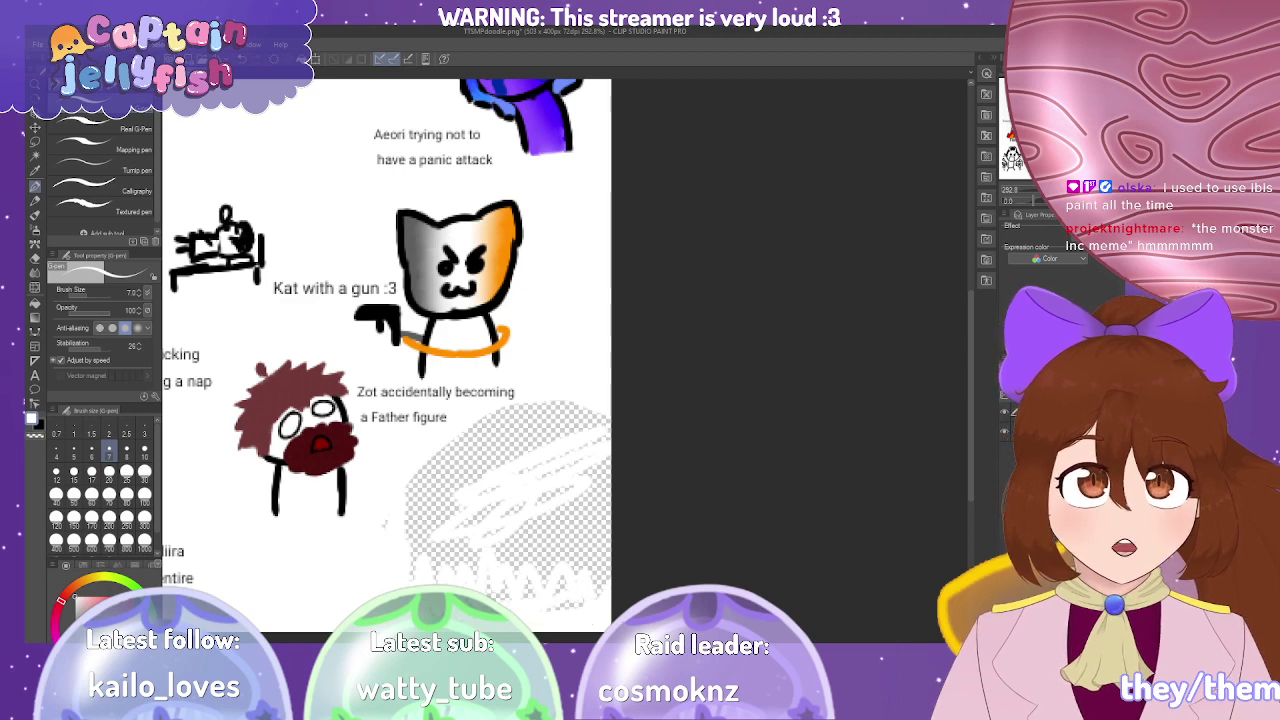
pyautogui.click(127, 470)
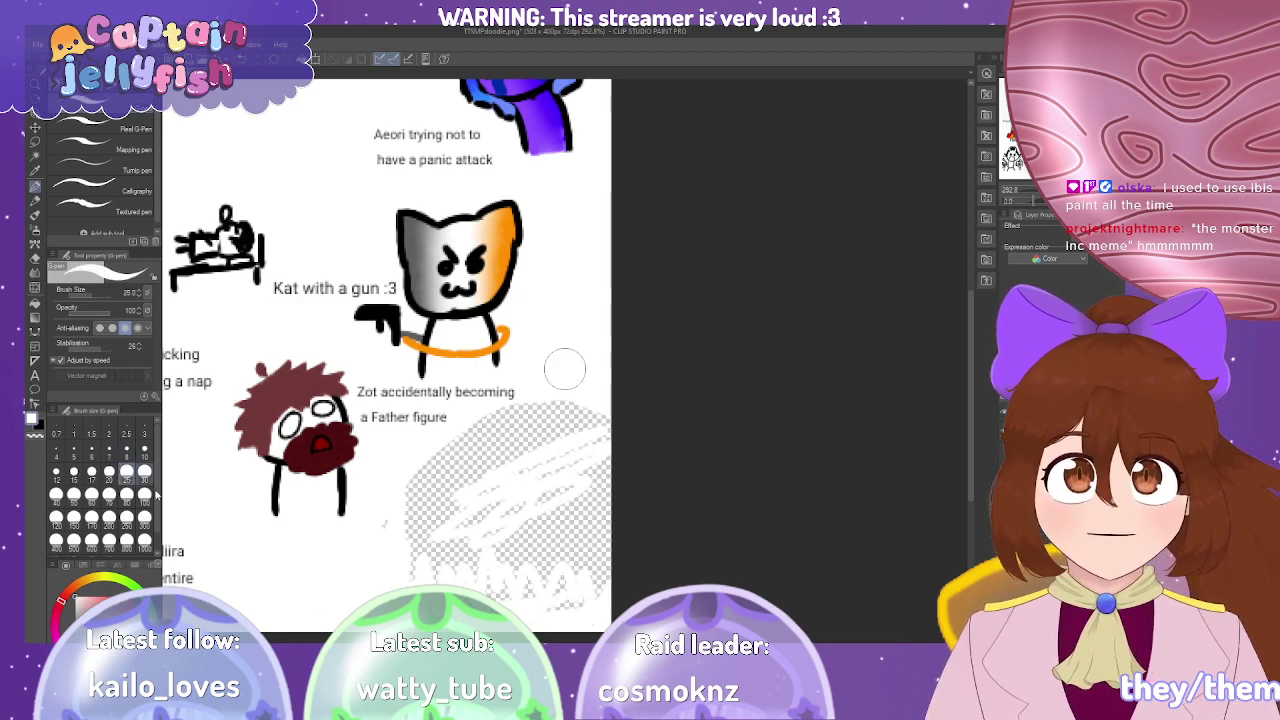
pyautogui.moveTo(478, 548)
pyautogui.mouseDown()
pyautogui.moveTo(432, 559)
pyautogui.moveTo(469, 517)
pyautogui.moveTo(490, 522)
pyautogui.moveTo(506, 590)
pyautogui.moveTo(529, 610)
pyautogui.moveTo(594, 511)
pyautogui.moveTo(594, 594)
pyautogui.moveTo(588, 419)
pyautogui.moveTo(597, 475)
pyautogui.moveTo(584, 417)
pyautogui.moveTo(515, 420)
pyautogui.moveTo(485, 441)
pyautogui.moveTo(522, 480)
pyautogui.moveTo(546, 437)
pyautogui.moveTo(472, 439)
pyautogui.moveTo(434, 474)
pyautogui.moveTo(410, 525)
pyautogui.moveTo(410, 489)
pyautogui.moveTo(396, 542)
pyautogui.moveTo(400, 501)
pyautogui.moveTo(487, 547)
pyautogui.mouseUp()
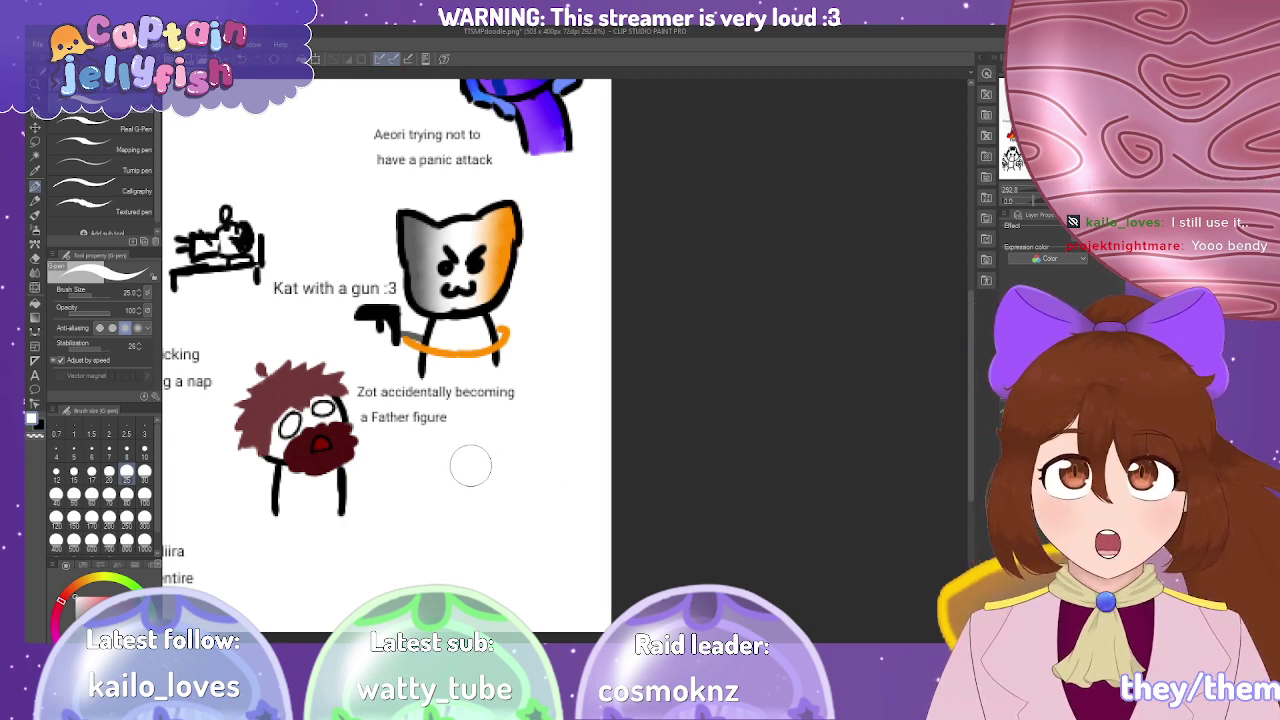
pyautogui.scroll(-2, 452, 484)
pyautogui.scroll(-2, 452, 484)
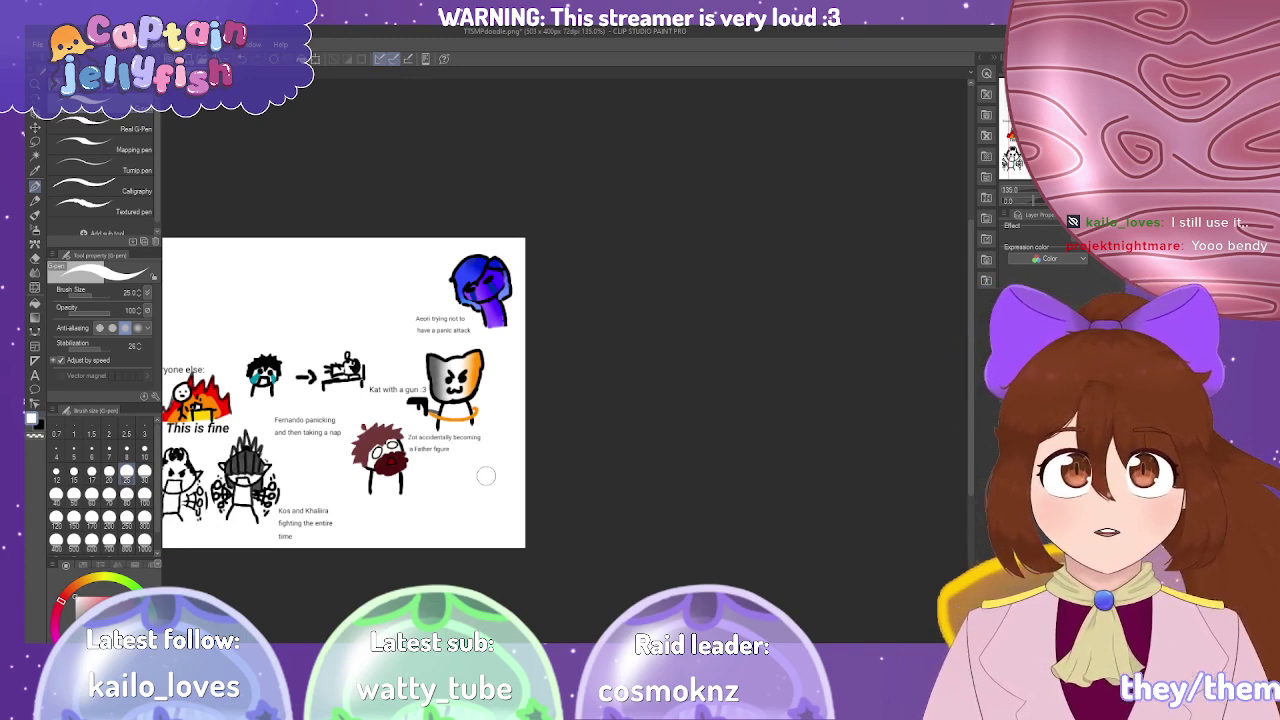
pyautogui.scroll(2, 470, 510)
pyautogui.scroll(3, 470, 510)
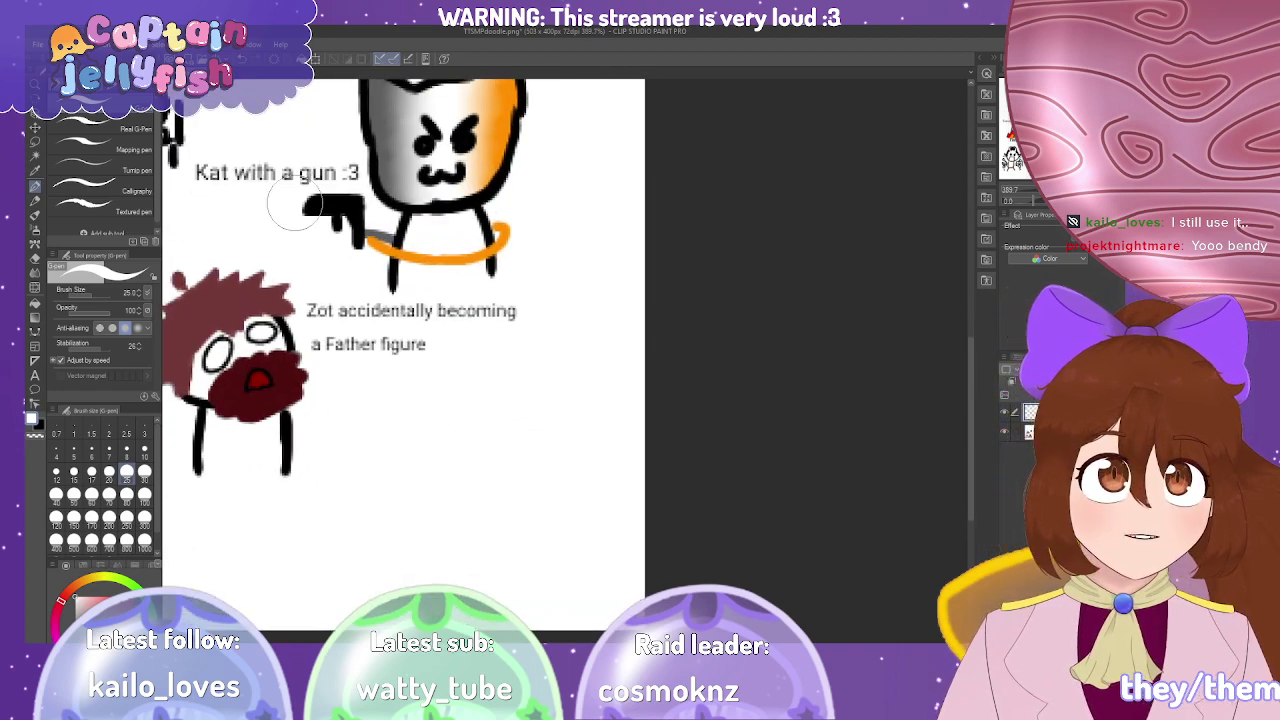
pyautogui.scroll(-2, 295, 203)
pyautogui.moveTo(235, 345)
pyautogui.mouseDown()
pyautogui.moveTo(262, 340)
pyautogui.moveTo(295, 365)
pyautogui.mouseUp()
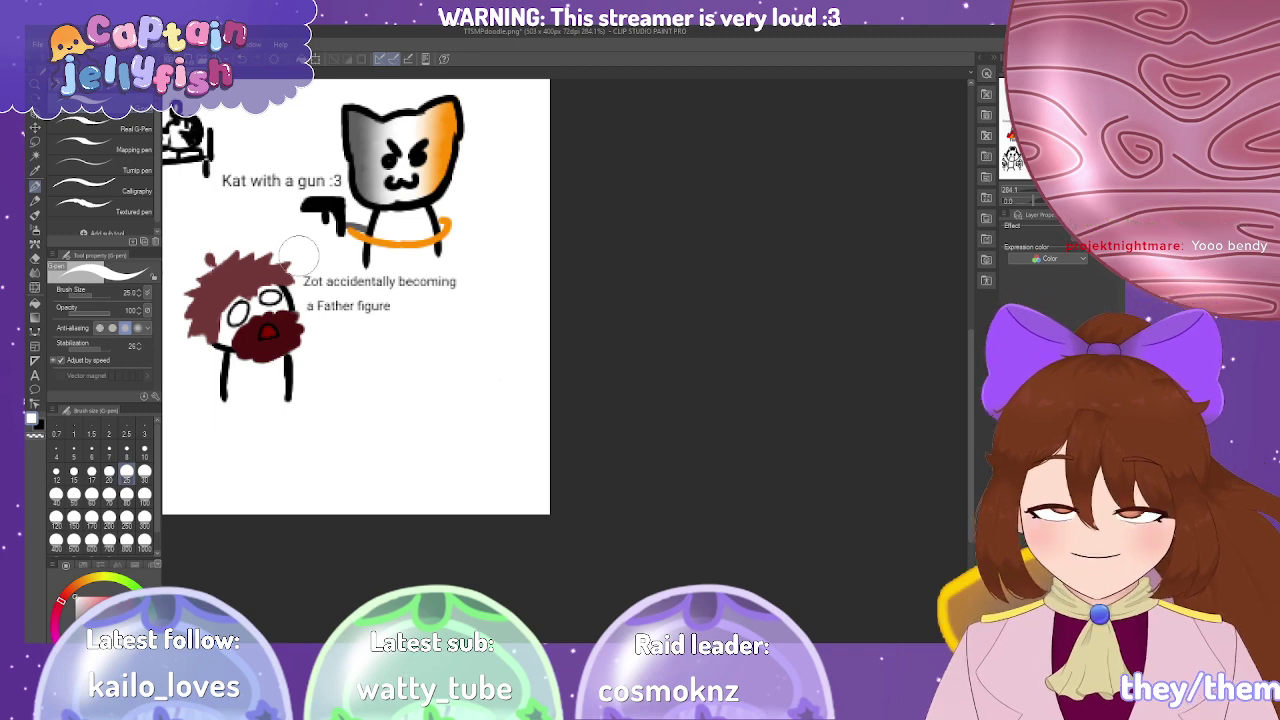
# Lasso the Zot doodle with its caption, try moving the selection up towards the Kat doodle, and cancel the transformation.
pyautogui.press('m')
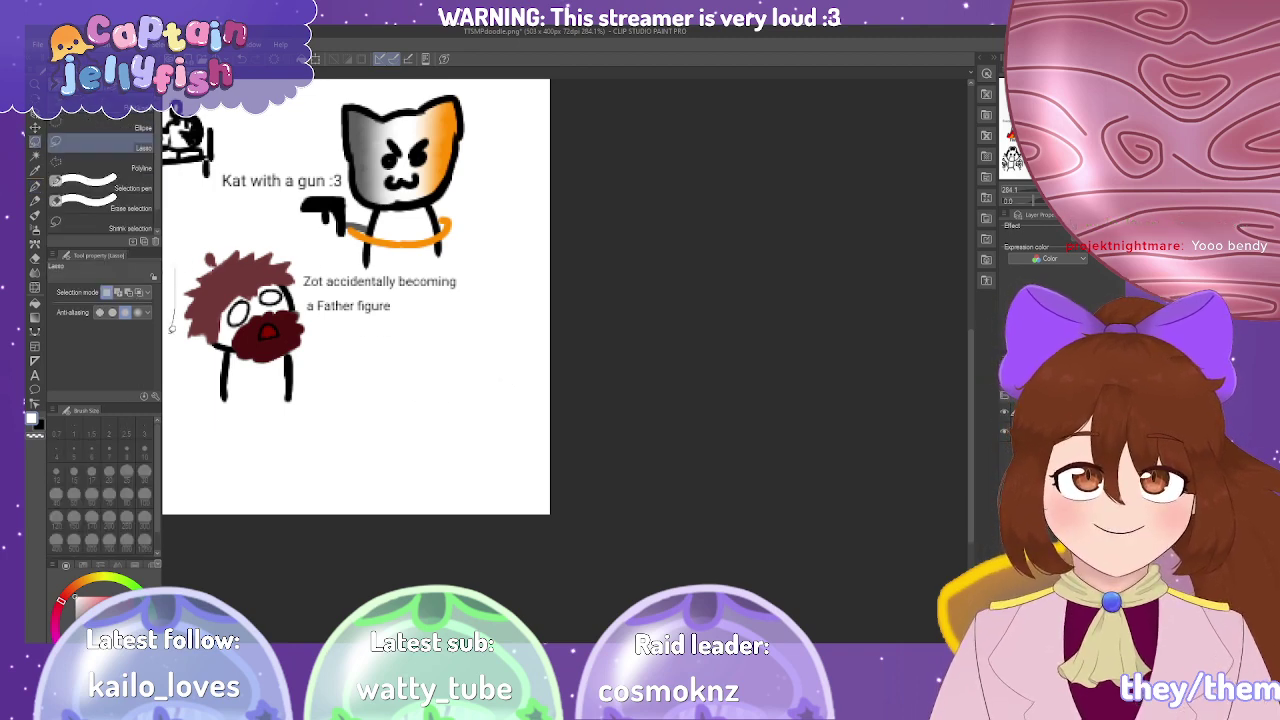
pyautogui.hscroll(-2, 177, 311)
pyautogui.moveTo(242, 272); pyautogui.dragTo(280, 388)
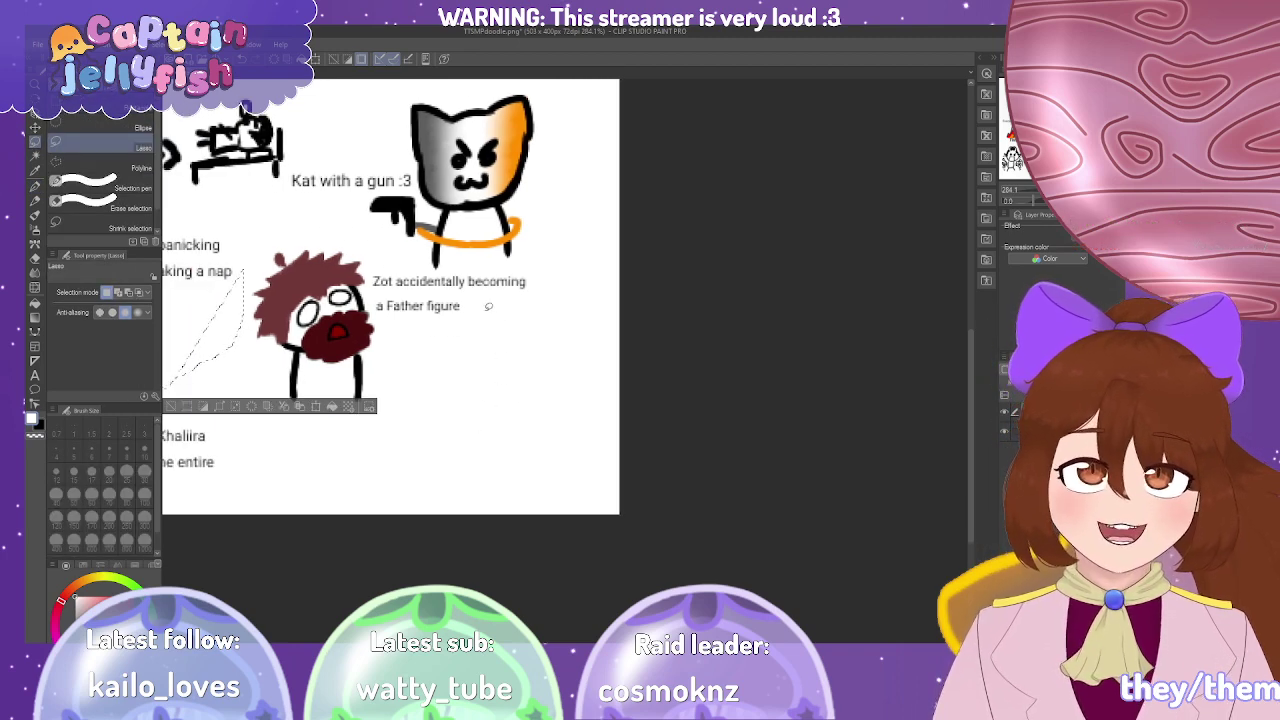
pyautogui.moveTo(398, 256)
pyautogui.mouseDown()
pyautogui.moveTo(545, 275)
pyautogui.moveTo(536, 376)
pyautogui.moveTo(408, 432)
pyautogui.moveTo(299, 444)
pyautogui.moveTo(241, 354)
pyautogui.moveTo(237, 277)
pyautogui.moveTo(275, 237)
pyautogui.moveTo(344, 226)
pyautogui.moveTo(400, 262)
pyautogui.mouseUp()
pyautogui.scroll(4, 498, 323)
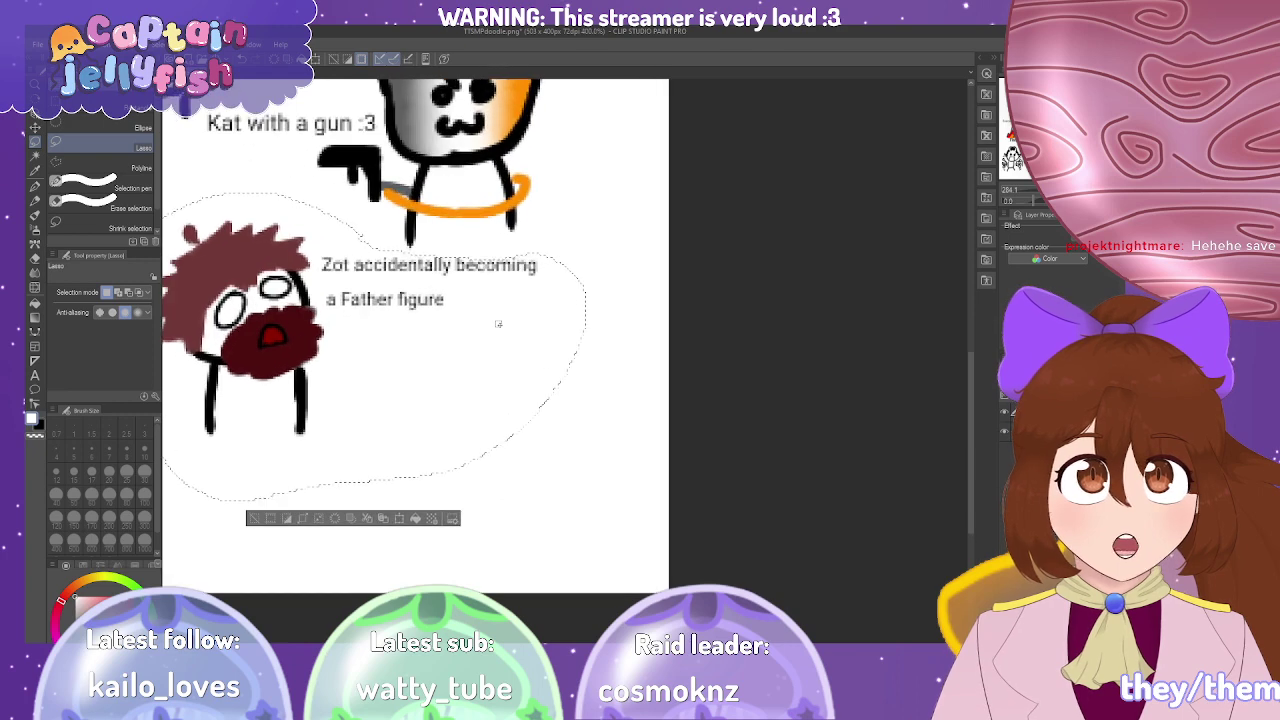
pyautogui.scroll(1, 391, 449)
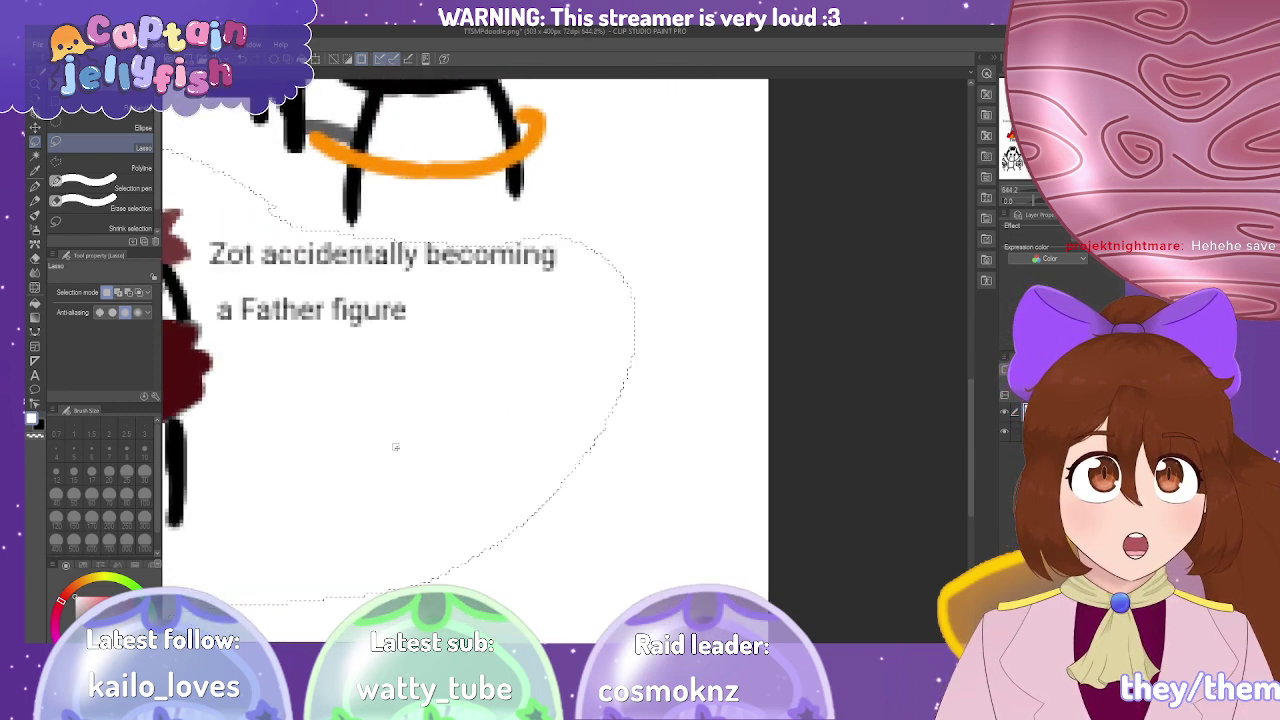
pyautogui.scroll(-2, 422, 471)
pyautogui.click(350, 598)
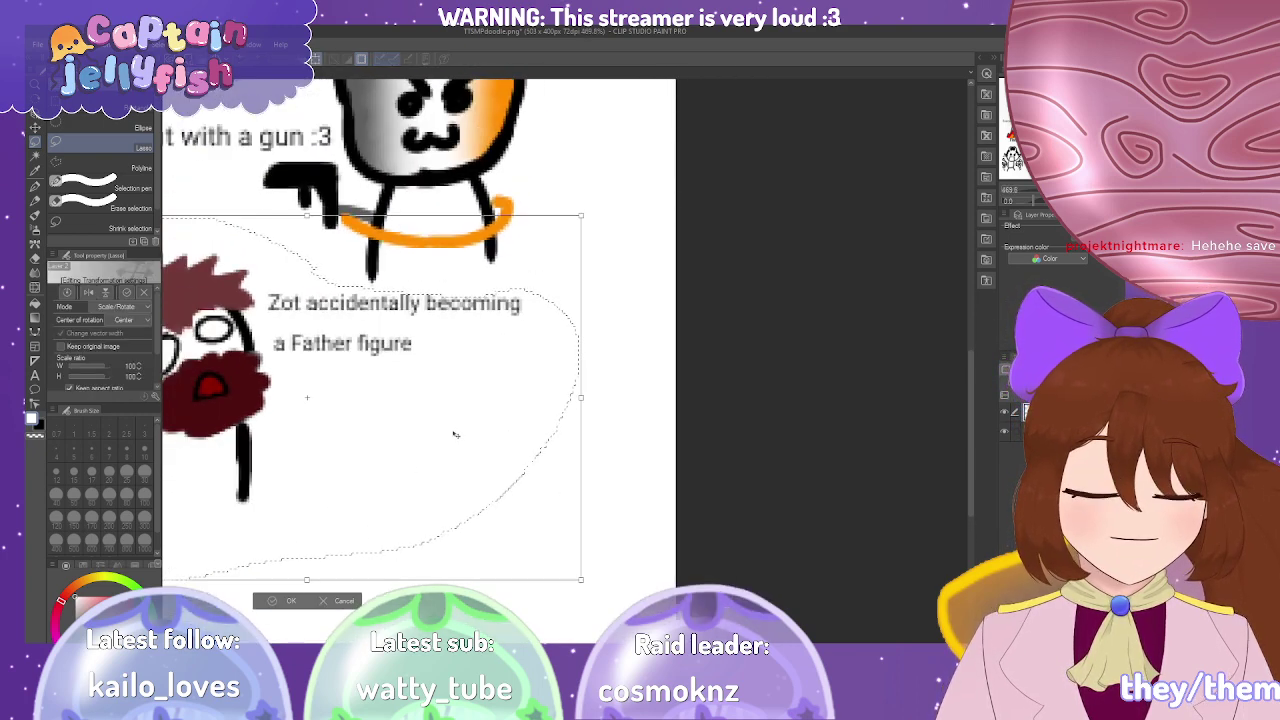
pyautogui.moveTo(523, 529)
pyautogui.mouseDown()
pyautogui.moveTo(634, 491)
pyautogui.moveTo(617, 491)
pyautogui.moveTo(611, 348)
pyautogui.moveTo(554, 360)
pyautogui.mouseUp()
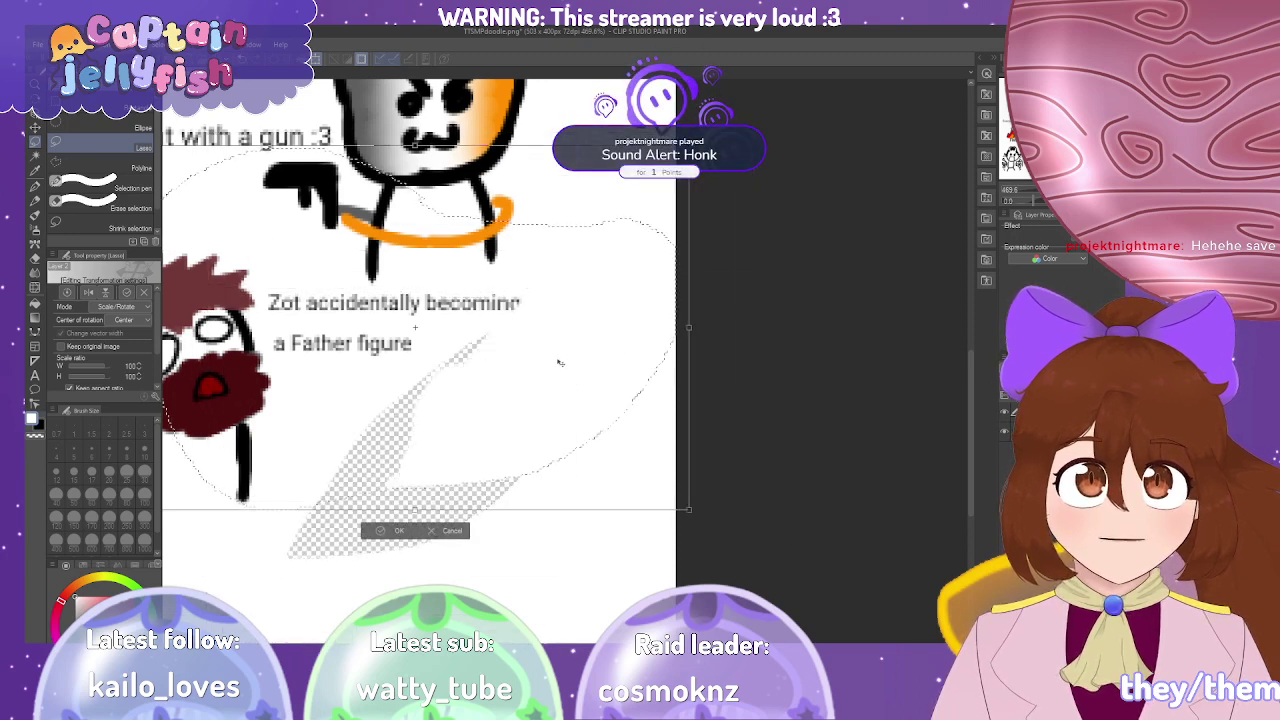
pyautogui.hotkey('ctrl', 'z')
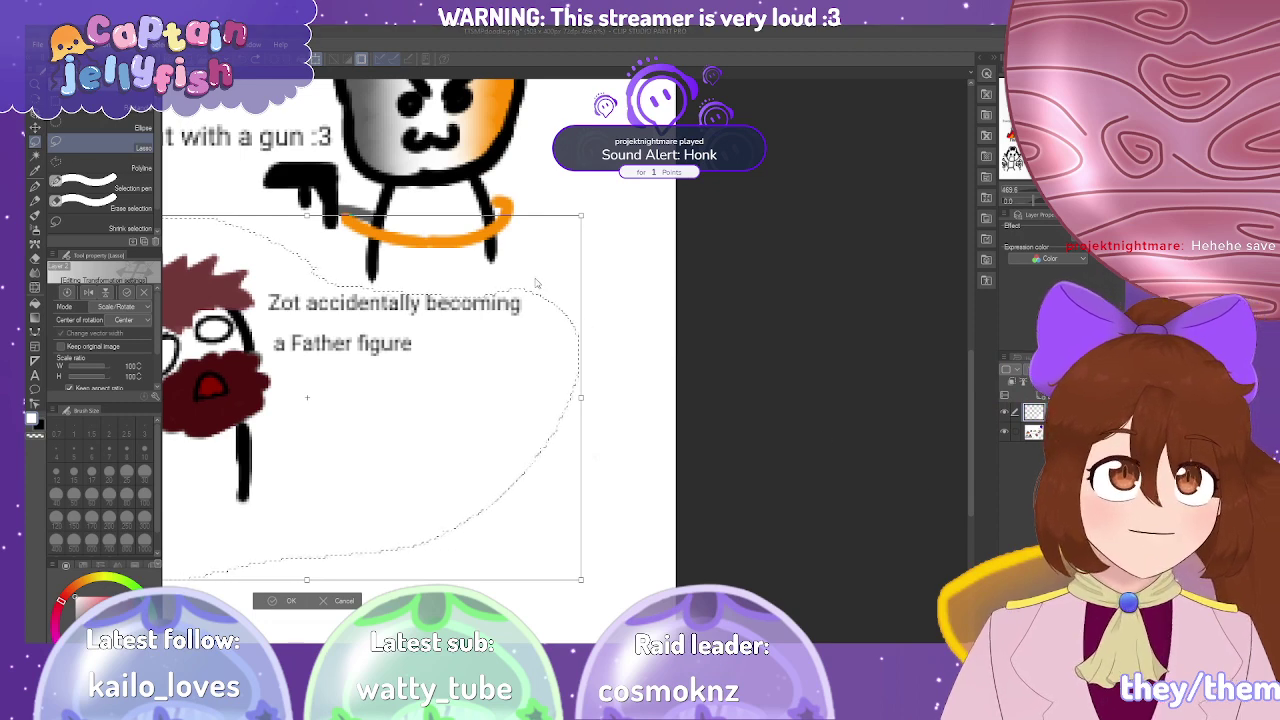
pyautogui.press('Escape')
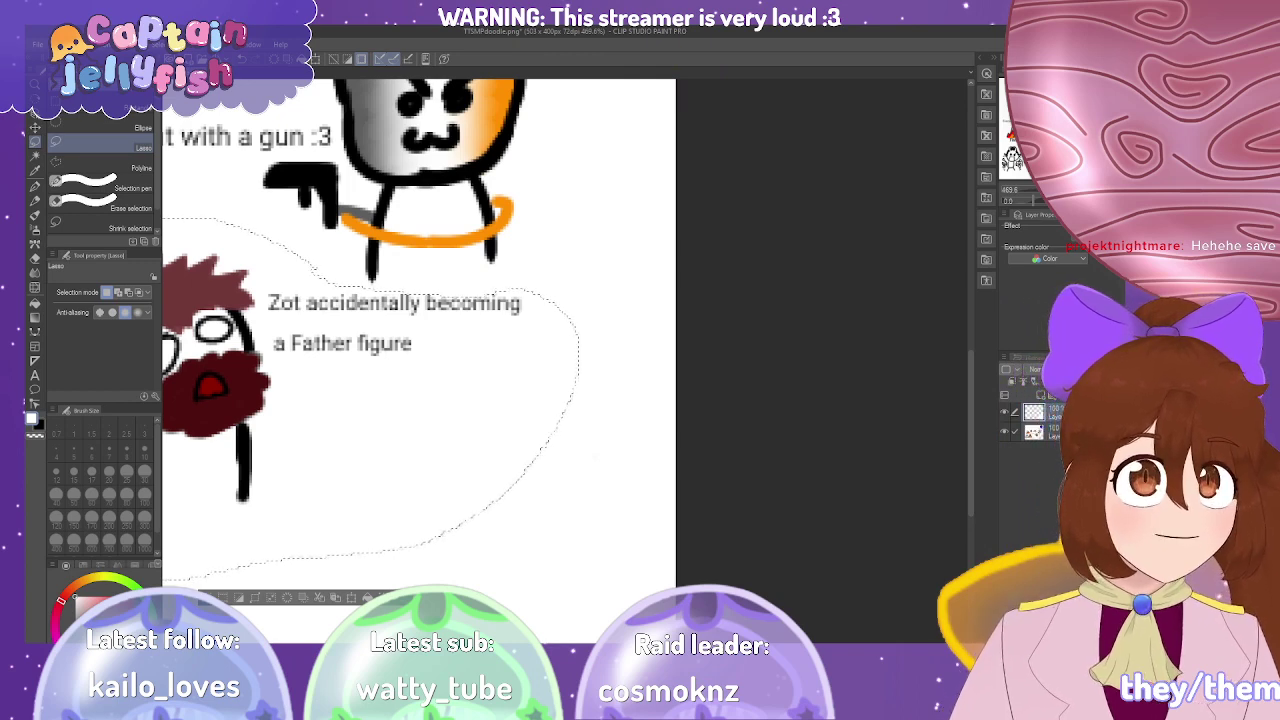
# Try moving the selected Zot doodle and caption together down and to the left, then undo the move and deselect.
pyautogui.scroll(-3, 617, 408)
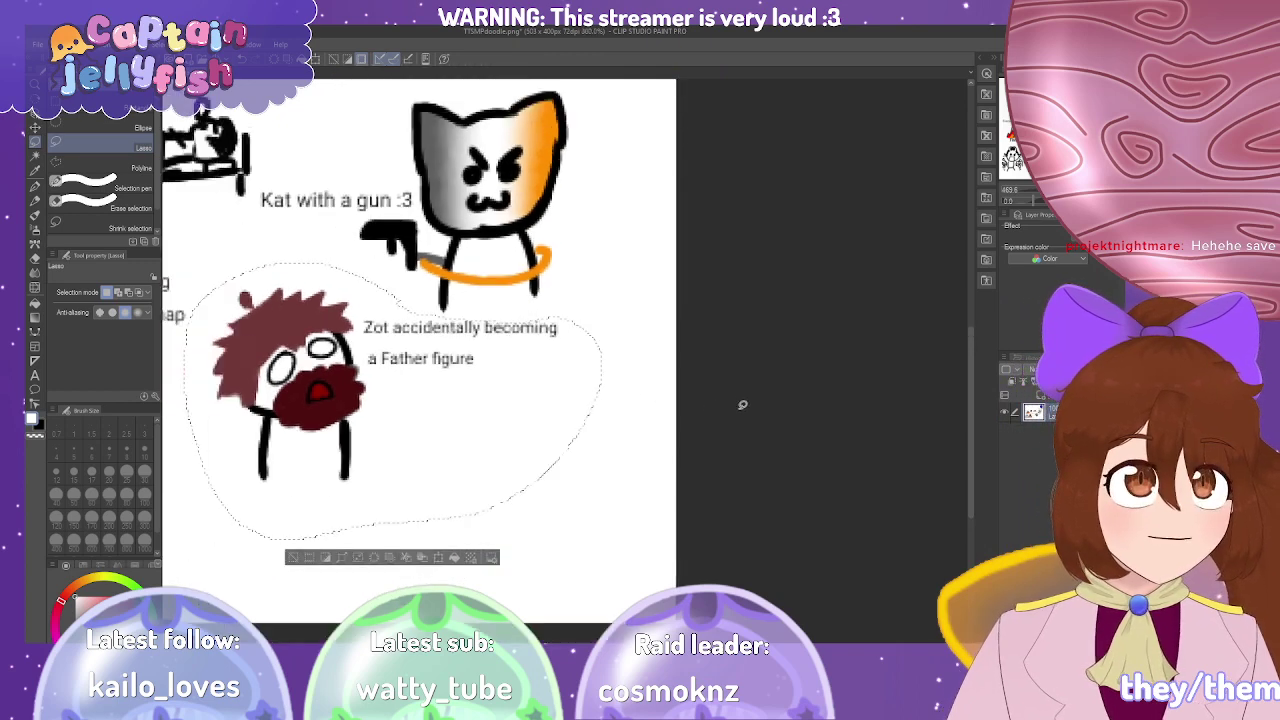
pyautogui.click(514, 522)
pyautogui.moveTo(518, 404); pyautogui.dragTo(487, 448)
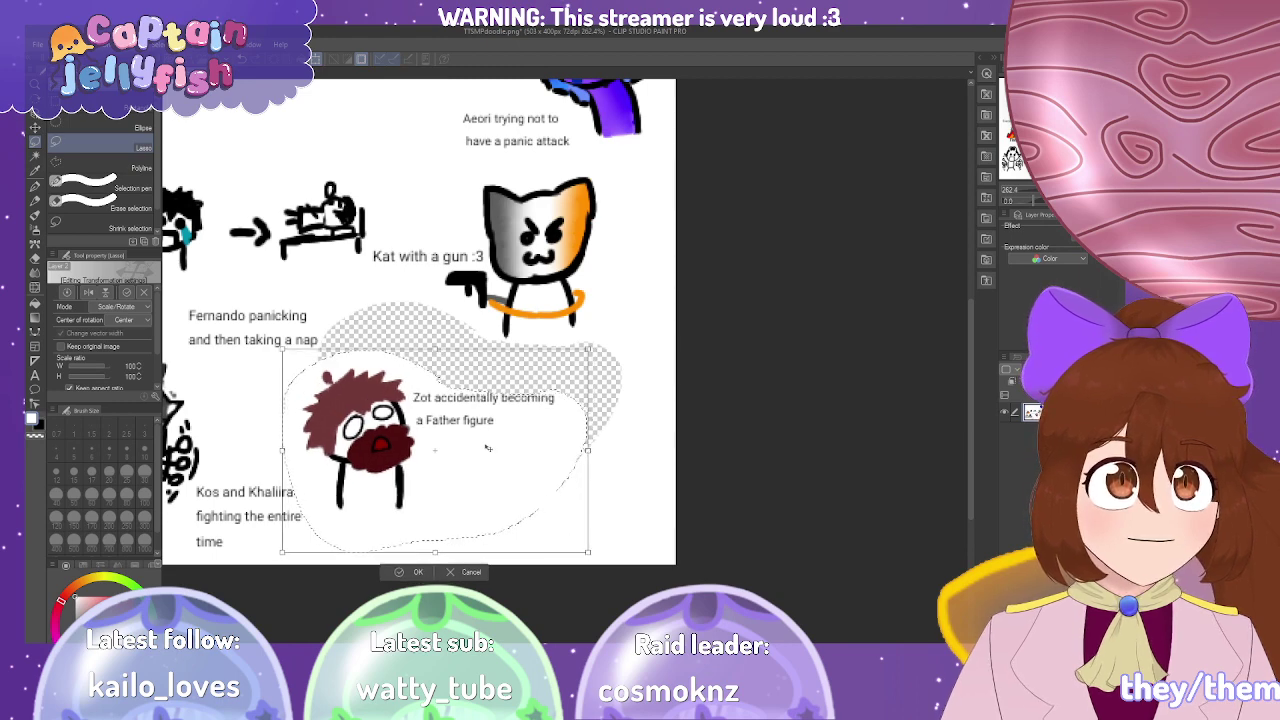
pyautogui.click(410, 573)
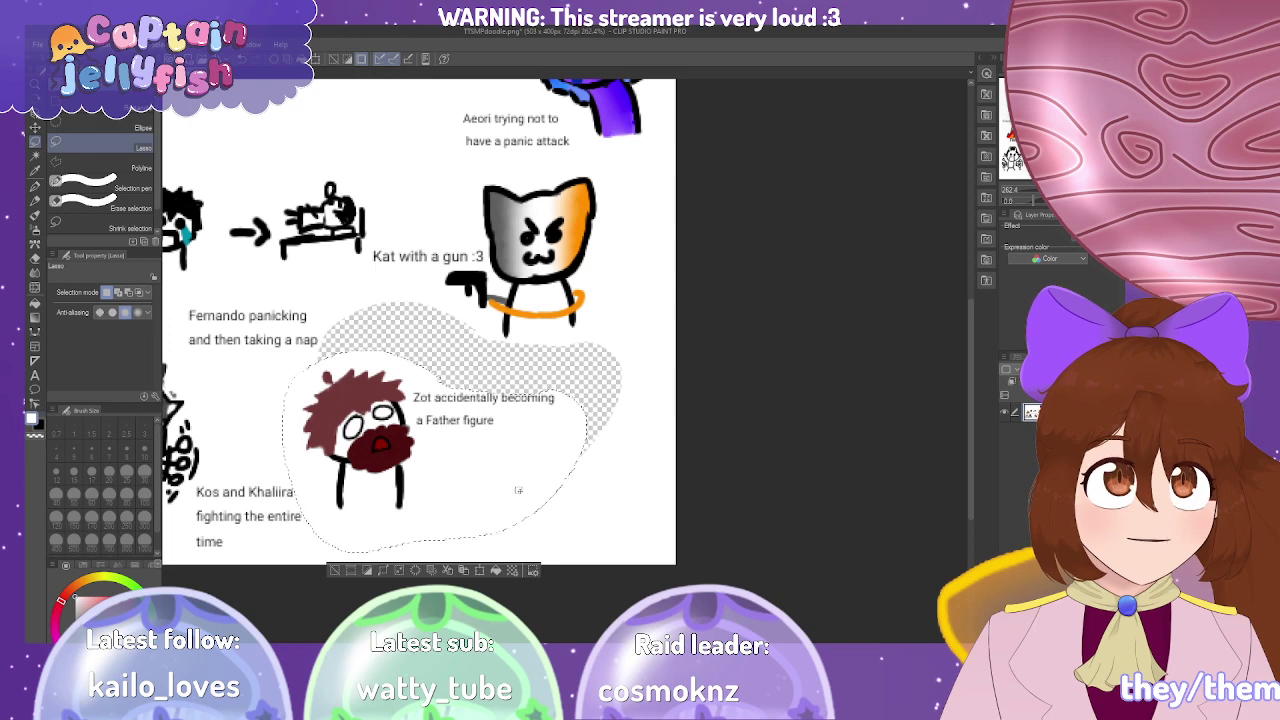
pyautogui.scroll(2, 506, 373)
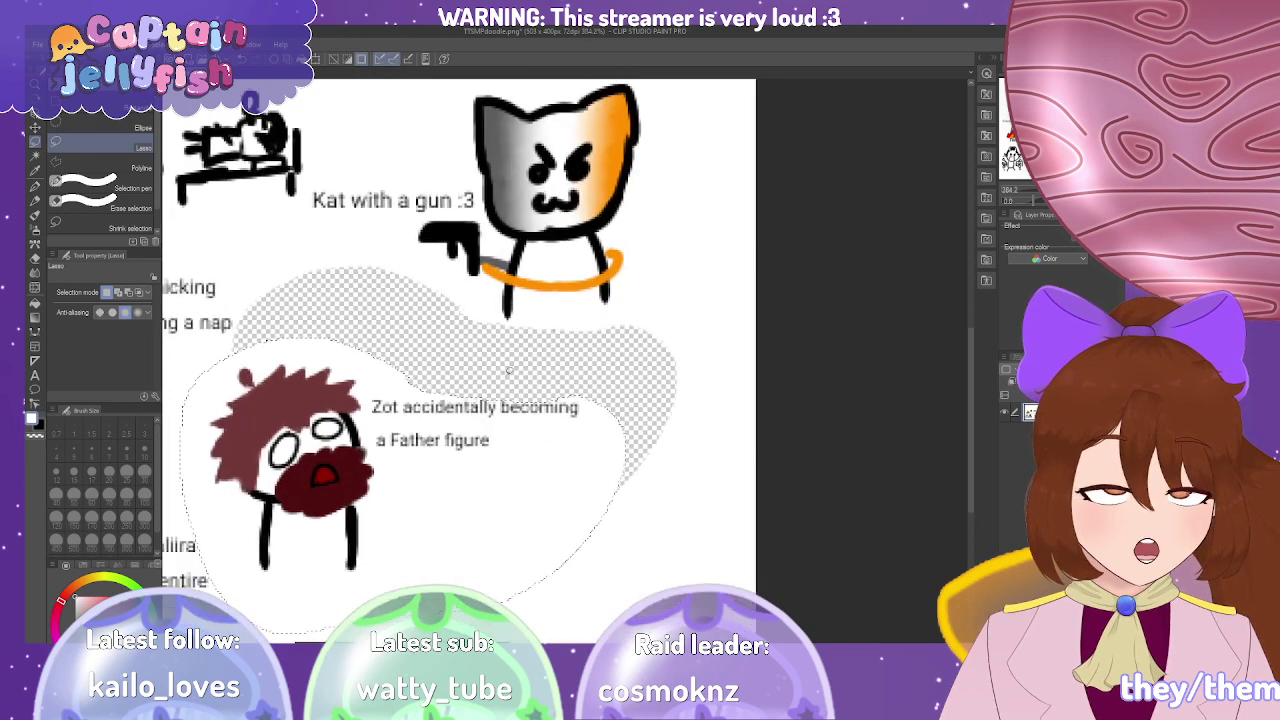
pyautogui.hotkey('ctrl', 'z')
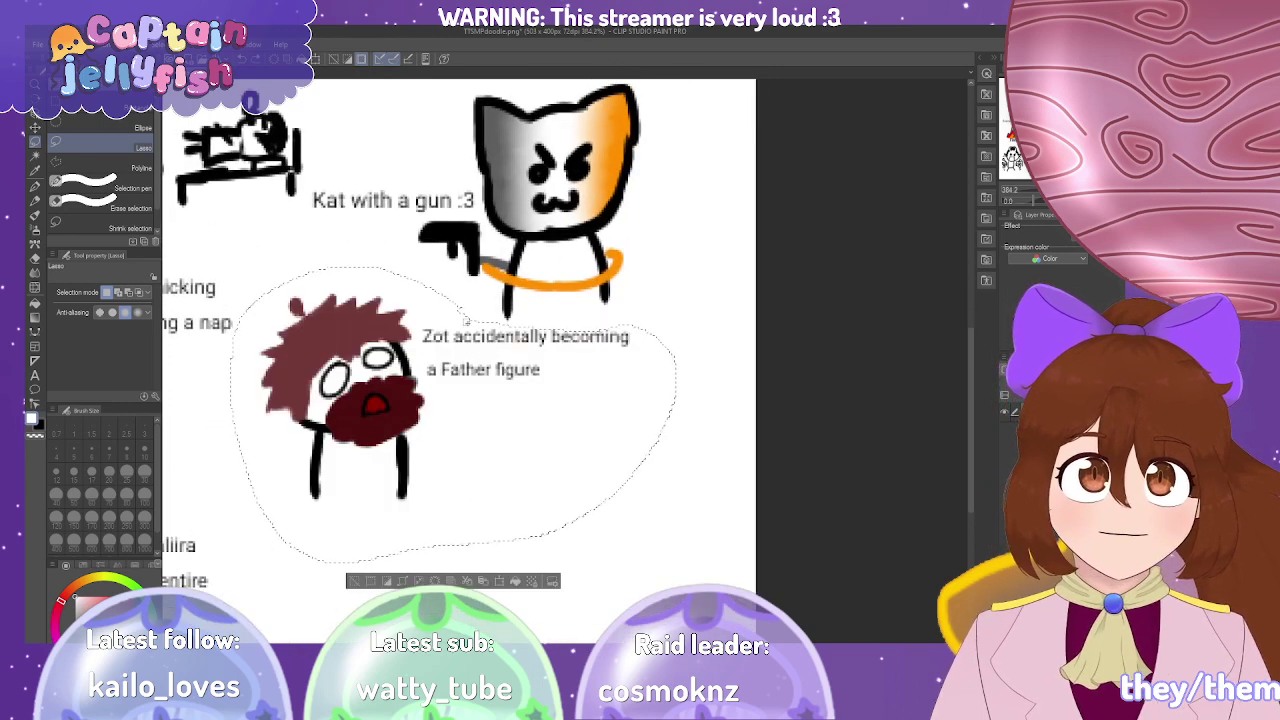
pyautogui.hotkey('ctrl', 'd')
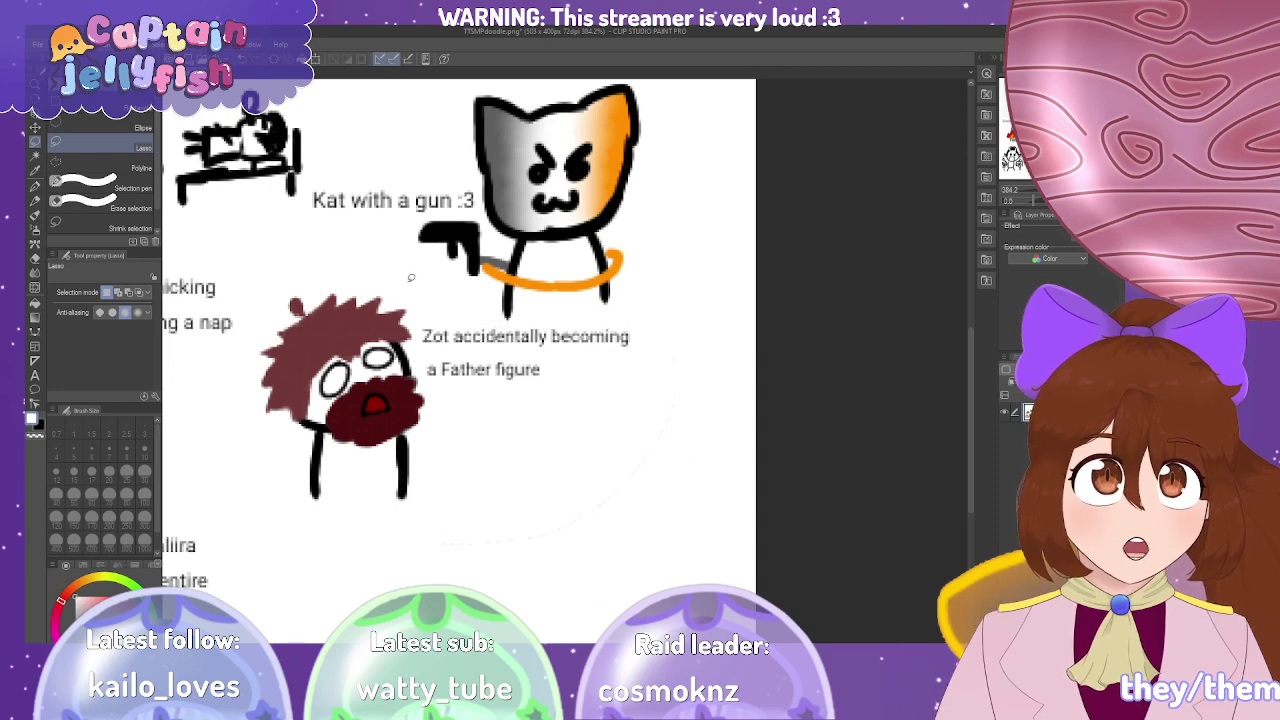
# Clear the selection around the Zot doodle and paint over the faint outline beside it with the white G-pen.
pyautogui.moveTo(461, 452); pyautogui.dragTo(455, 543)
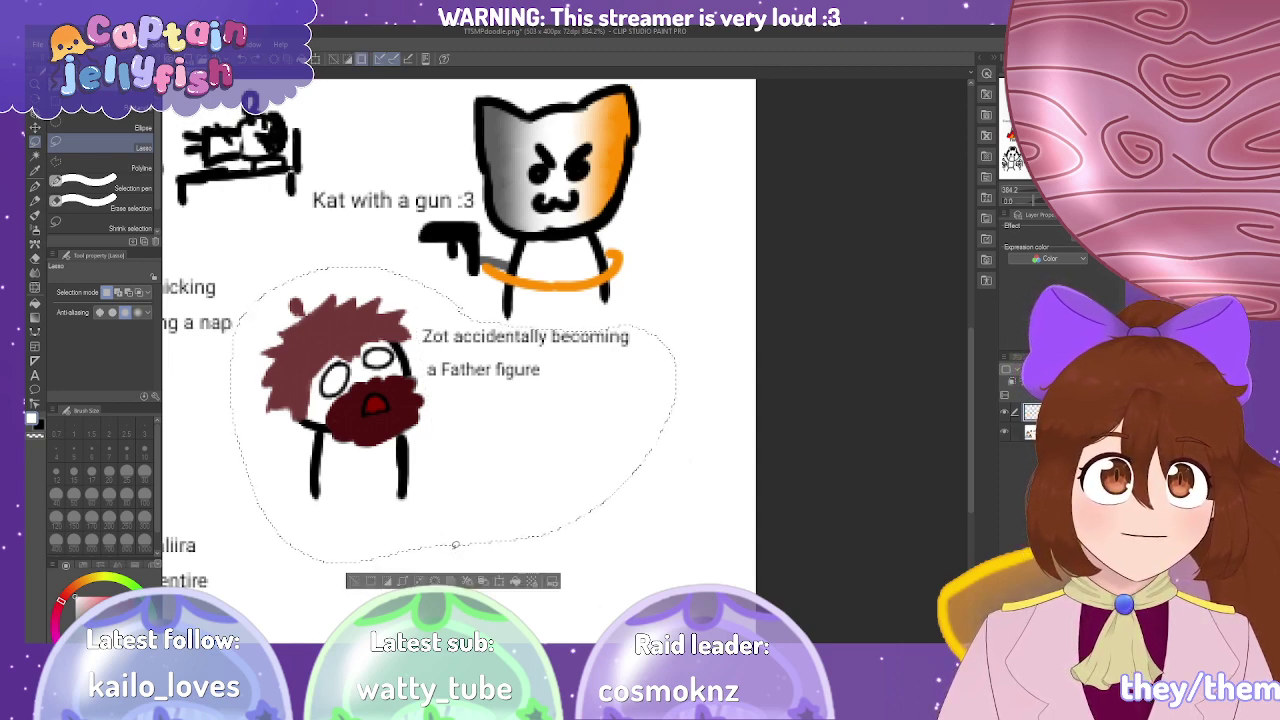
pyautogui.click(357, 580)
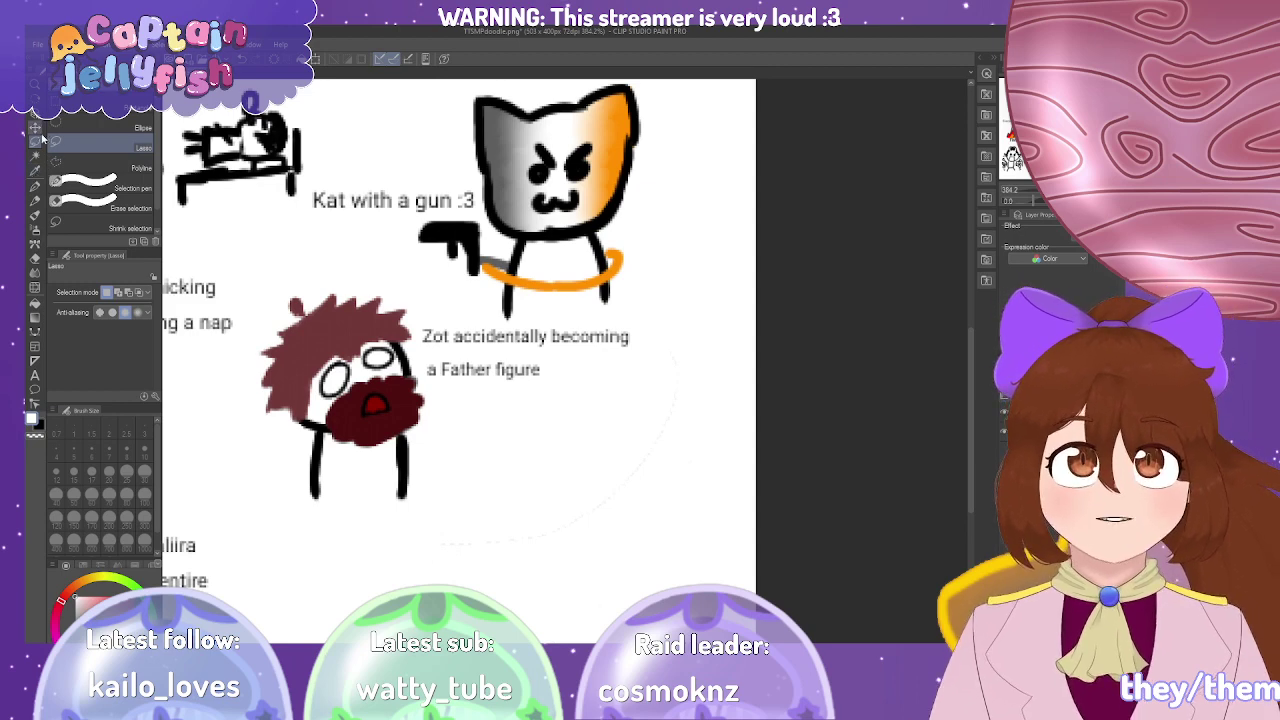
pyautogui.click(35, 186)
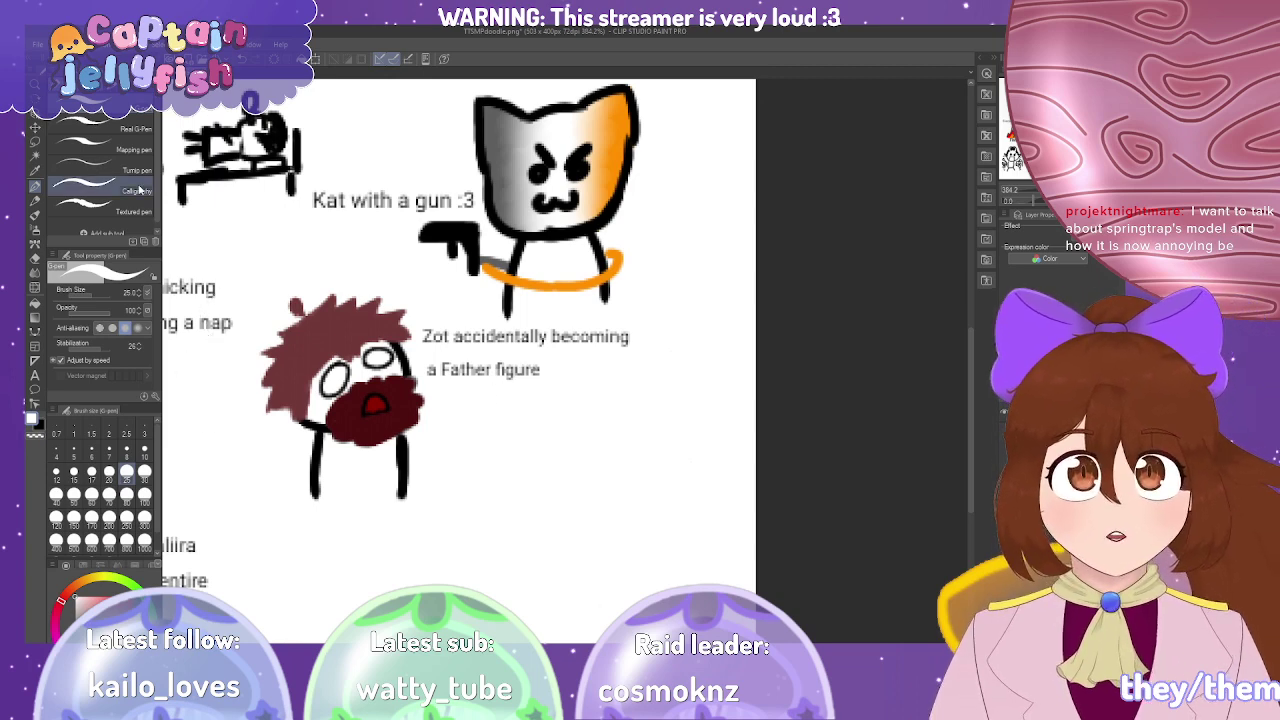
# Lasso the Zot doodle without its caption and move it down and slightly left, applying the transformation.
pyautogui.click(35, 140)
pyautogui.moveTo(252, 330)
pyautogui.mouseDown()
pyautogui.moveTo(265, 477)
pyautogui.moveTo(314, 531)
pyautogui.moveTo(392, 552)
pyautogui.moveTo(472, 460)
pyautogui.mouseUp()
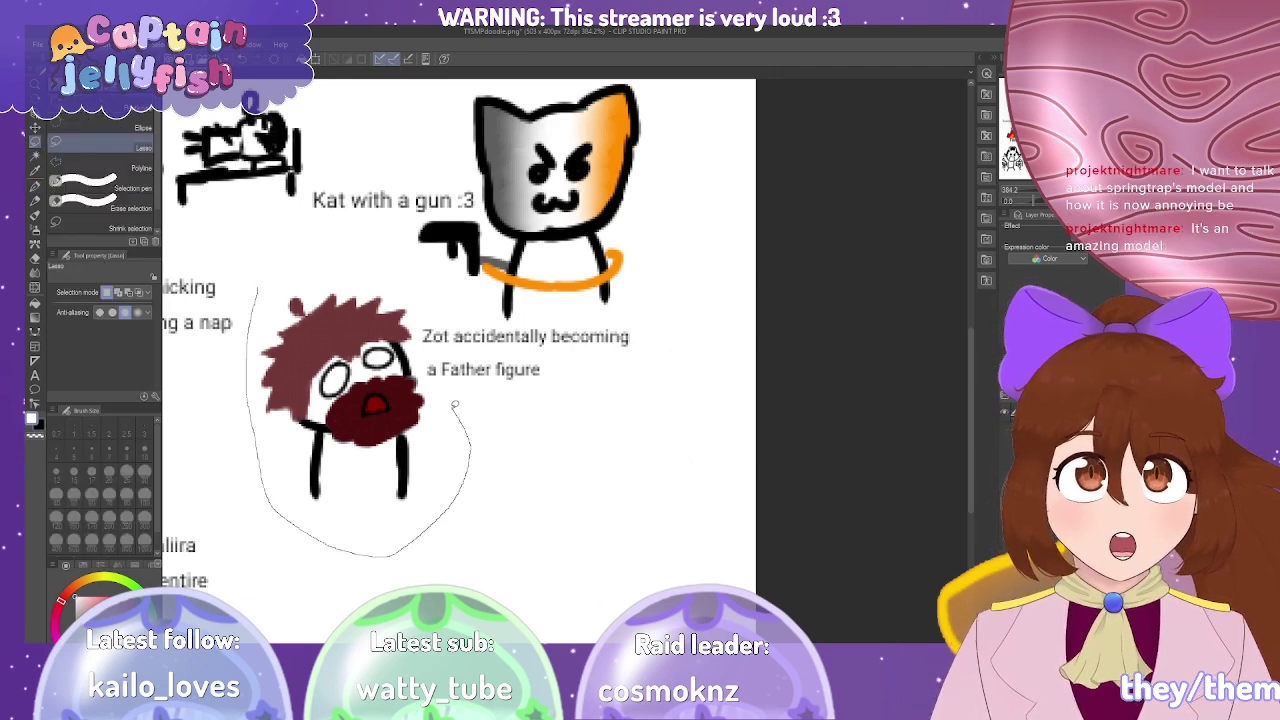
pyautogui.moveTo(420, 288)
pyautogui.mouseDown()
pyautogui.moveTo(355, 242)
pyautogui.moveTo(271, 256)
pyautogui.moveTo(252, 290)
pyautogui.mouseUp()
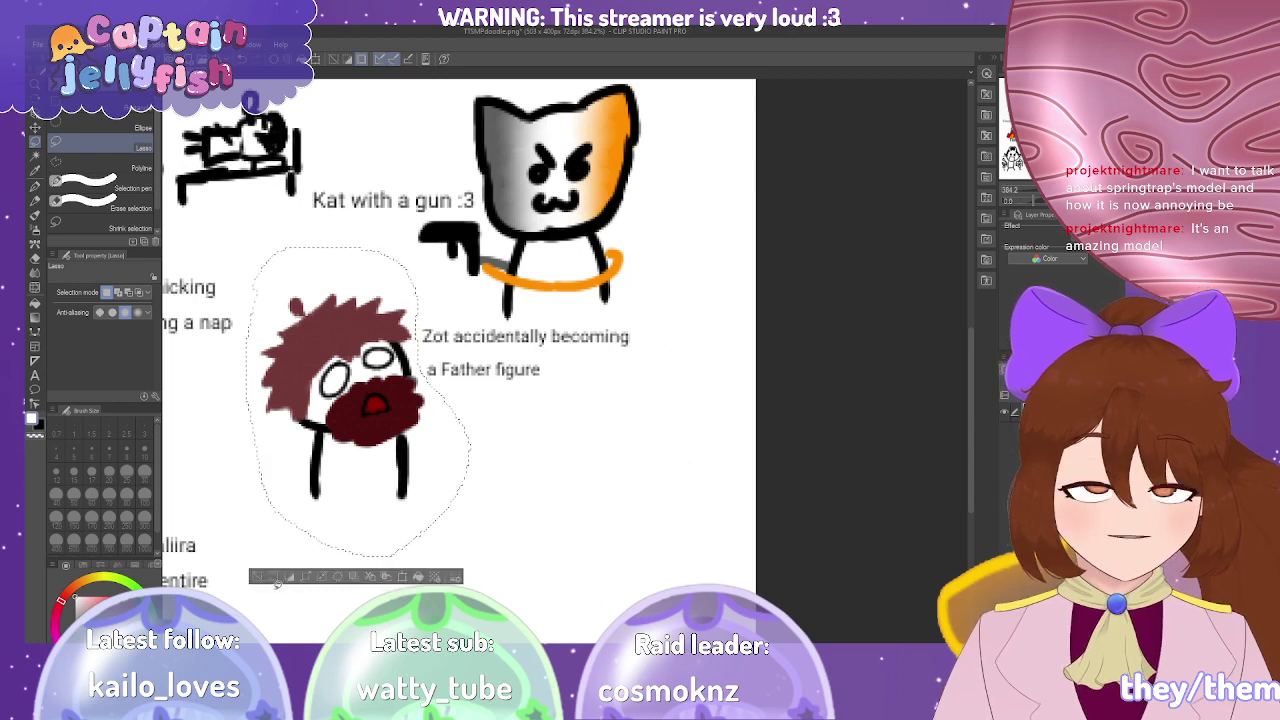
pyautogui.click(405, 578)
pyautogui.moveTo(426, 507); pyautogui.dragTo(390, 584)
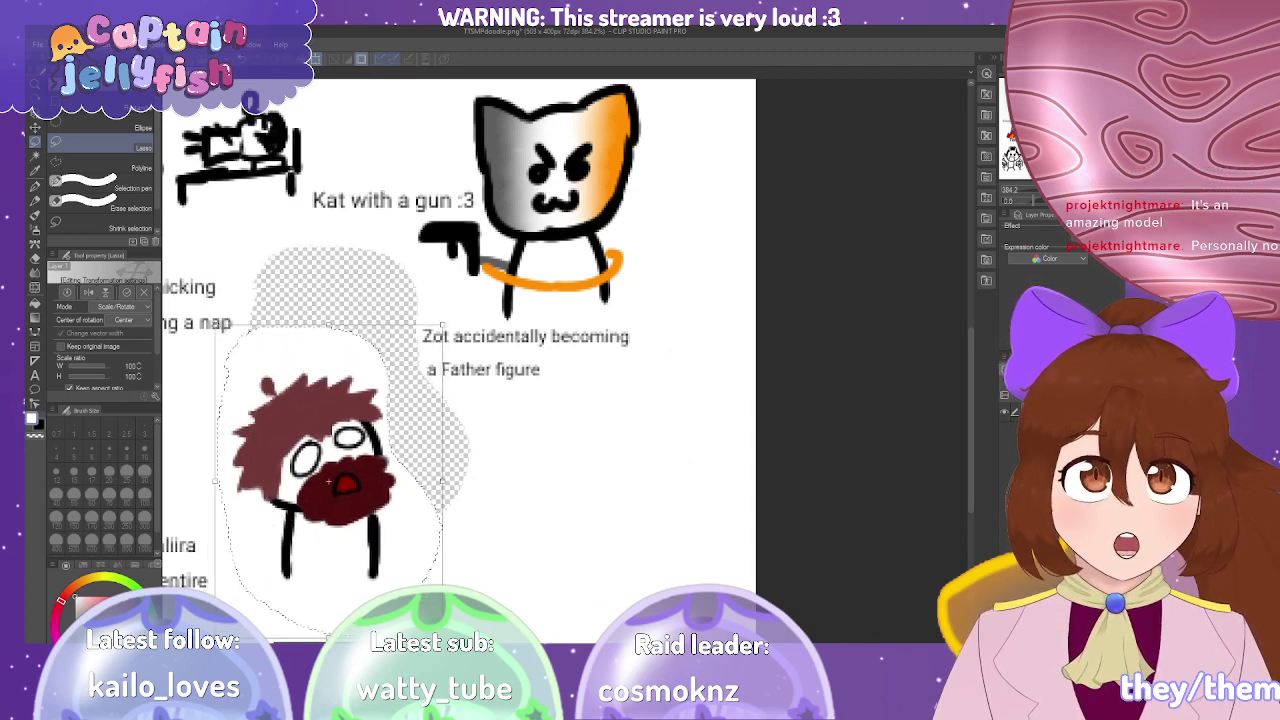
pyautogui.press('Return')
# Lasso the Zot caption and move it directly beneath the Zot doodle, applying the transformation.
pyautogui.moveTo(434, 395)
pyautogui.mouseDown()
pyautogui.moveTo(625, 371)
pyautogui.moveTo(681, 354)
pyautogui.moveTo(682, 329)
pyautogui.moveTo(551, 313)
pyautogui.moveTo(387, 330)
pyautogui.moveTo(401, 377)
pyautogui.moveTo(441, 393)
pyautogui.mouseUp()
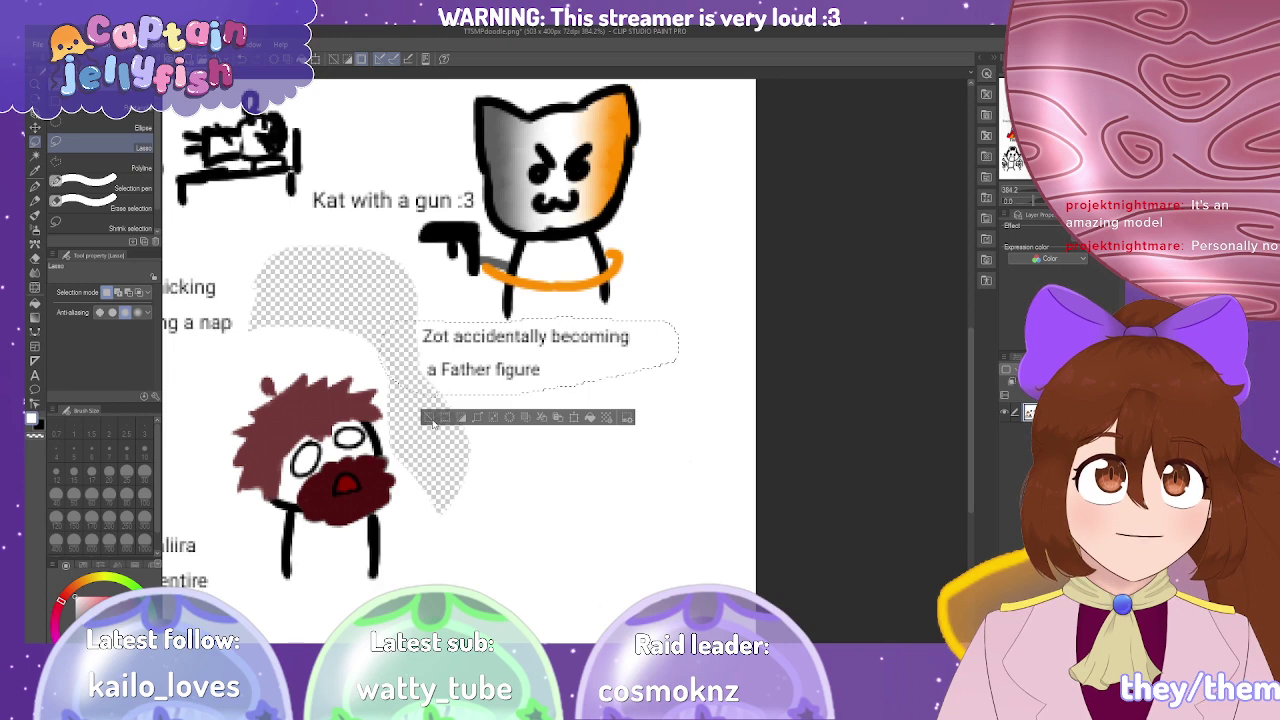
pyautogui.scroll(-3, 821, 456)
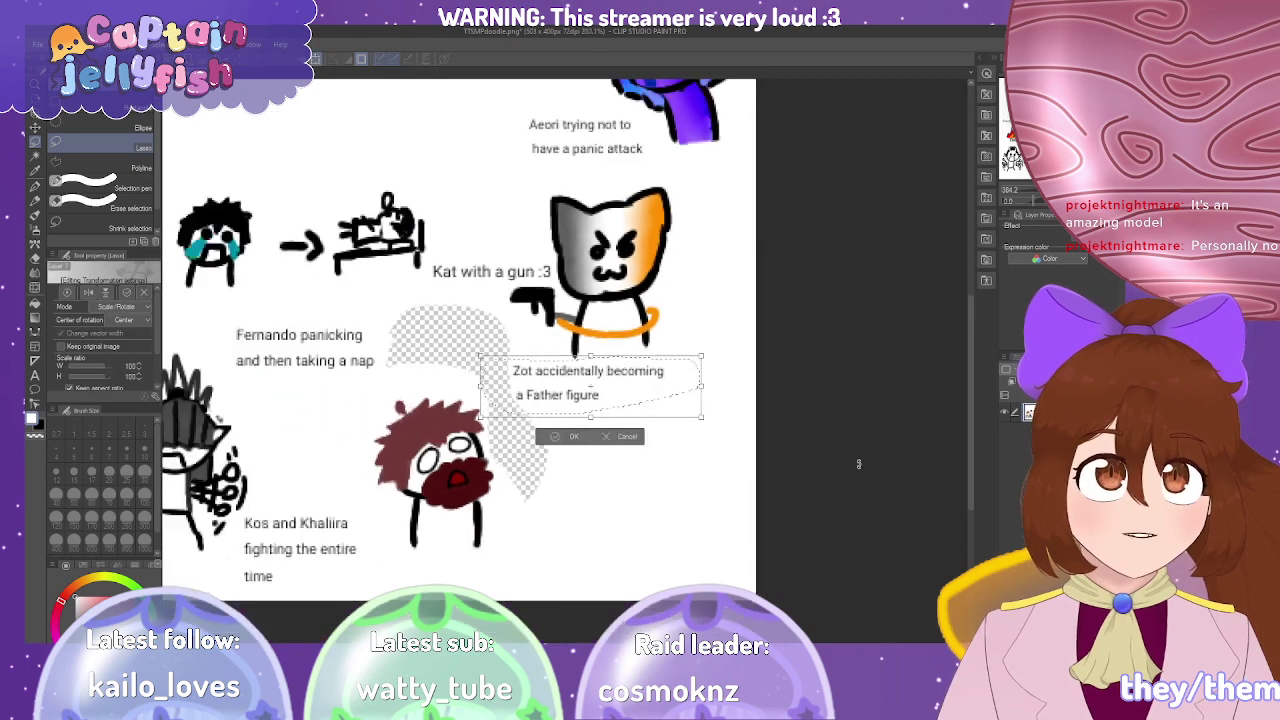
pyautogui.hotkey('ctrl', 't')
pyautogui.moveTo(646, 407)
pyautogui.mouseDown()
pyautogui.moveTo(463, 431)
pyautogui.moveTo(439, 402)
pyautogui.moveTo(432, 417)
pyautogui.moveTo(539, 566)
pyautogui.moveTo(530, 580)
pyautogui.mouseUp()
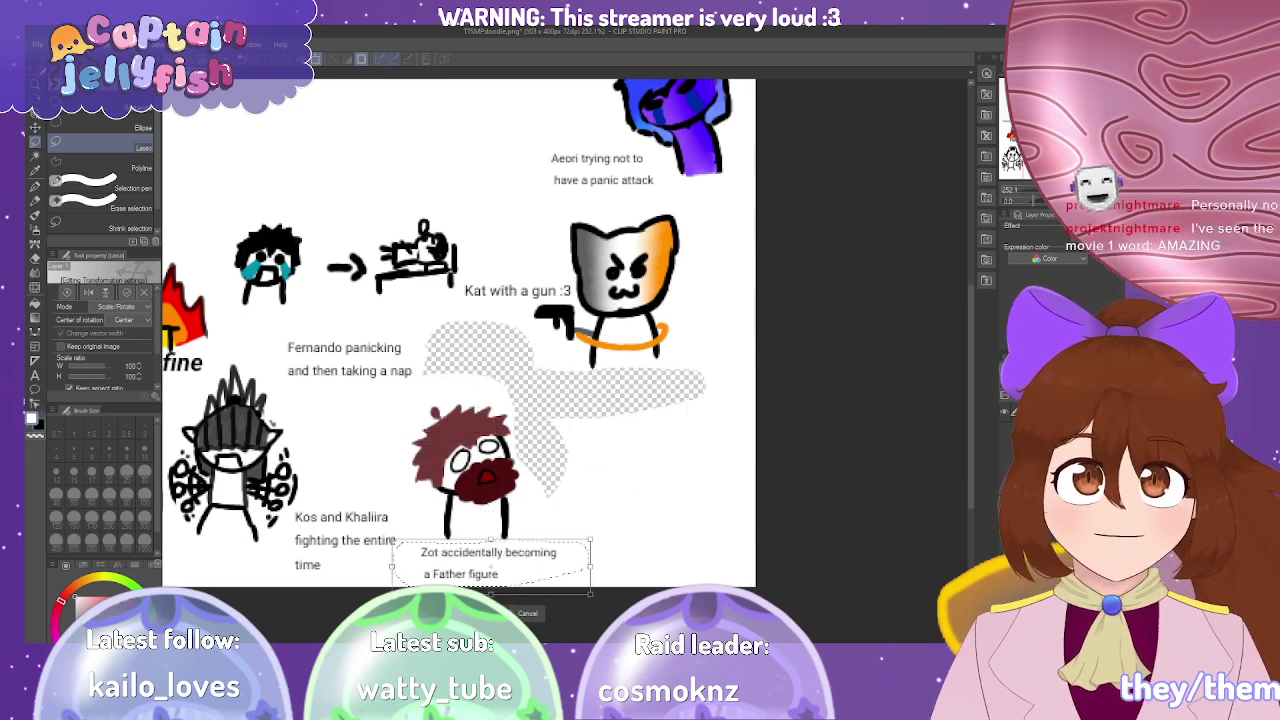
pyautogui.press('Return')
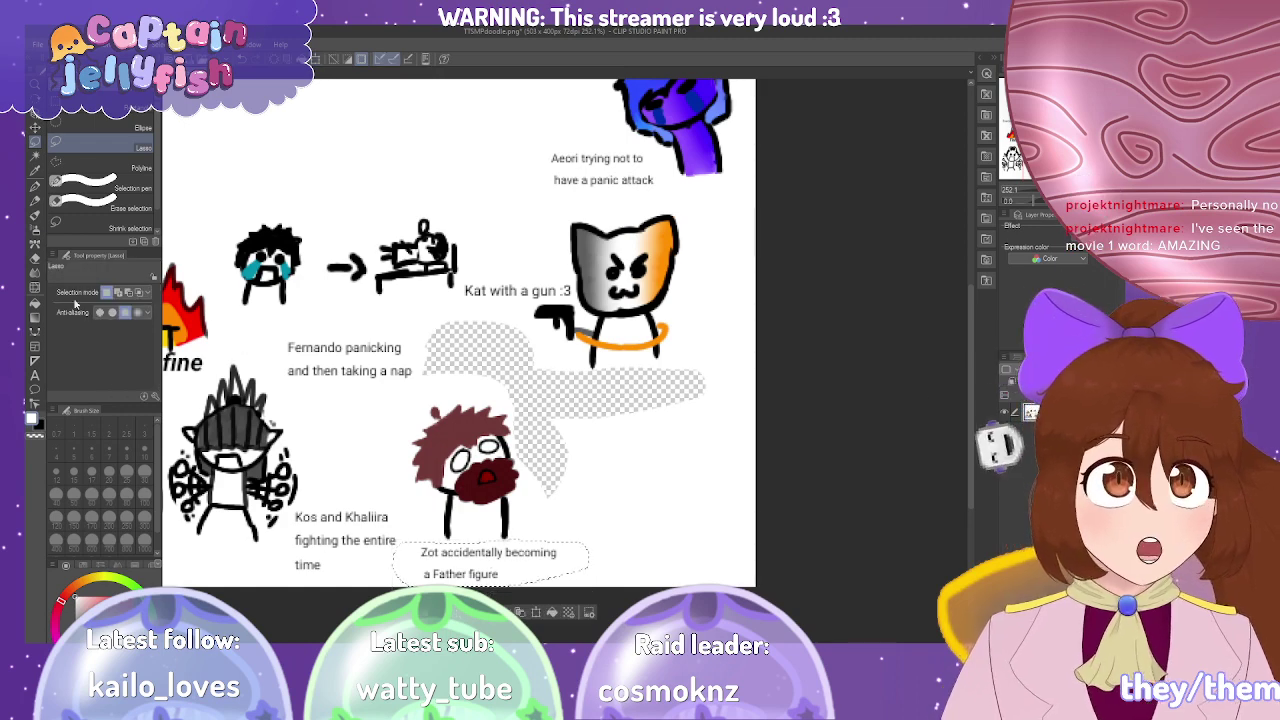
# Deselect the caption, paint the transparent gaps around the Zot doodle white with the G-pen, and set the brush size to 6.
pyautogui.click(35, 186)
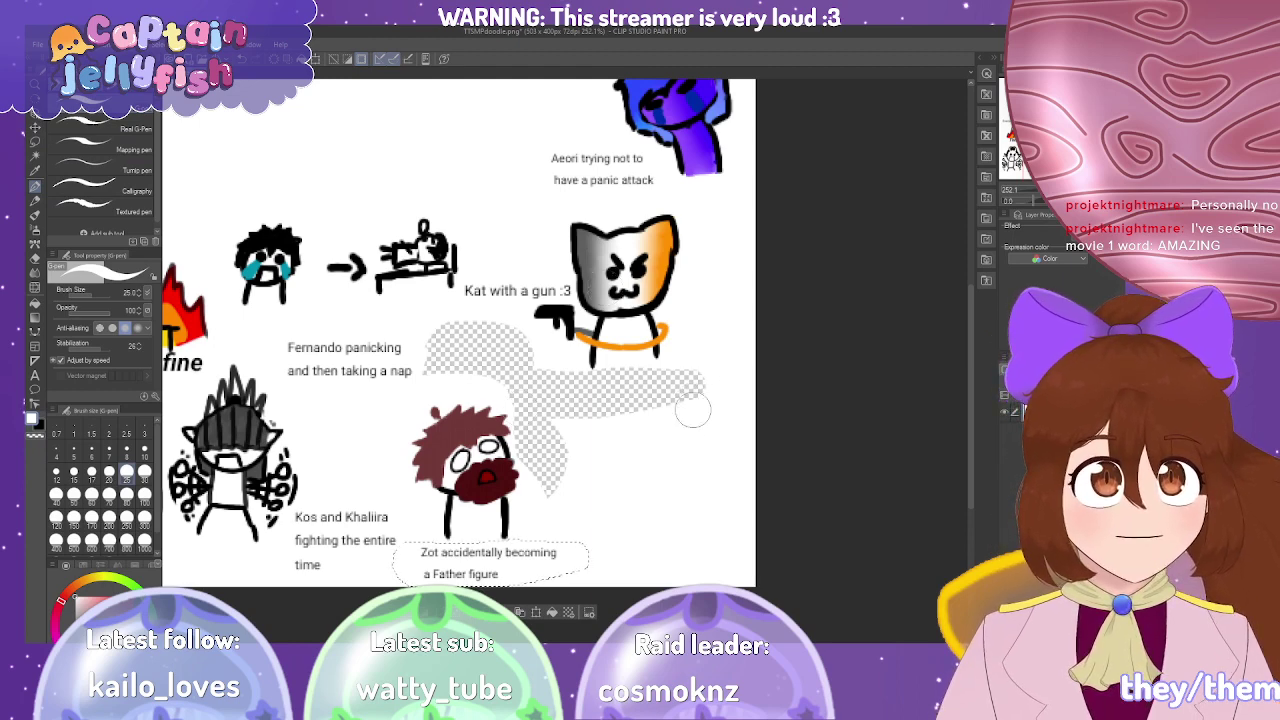
pyautogui.hotkey('ctrl', 'd')
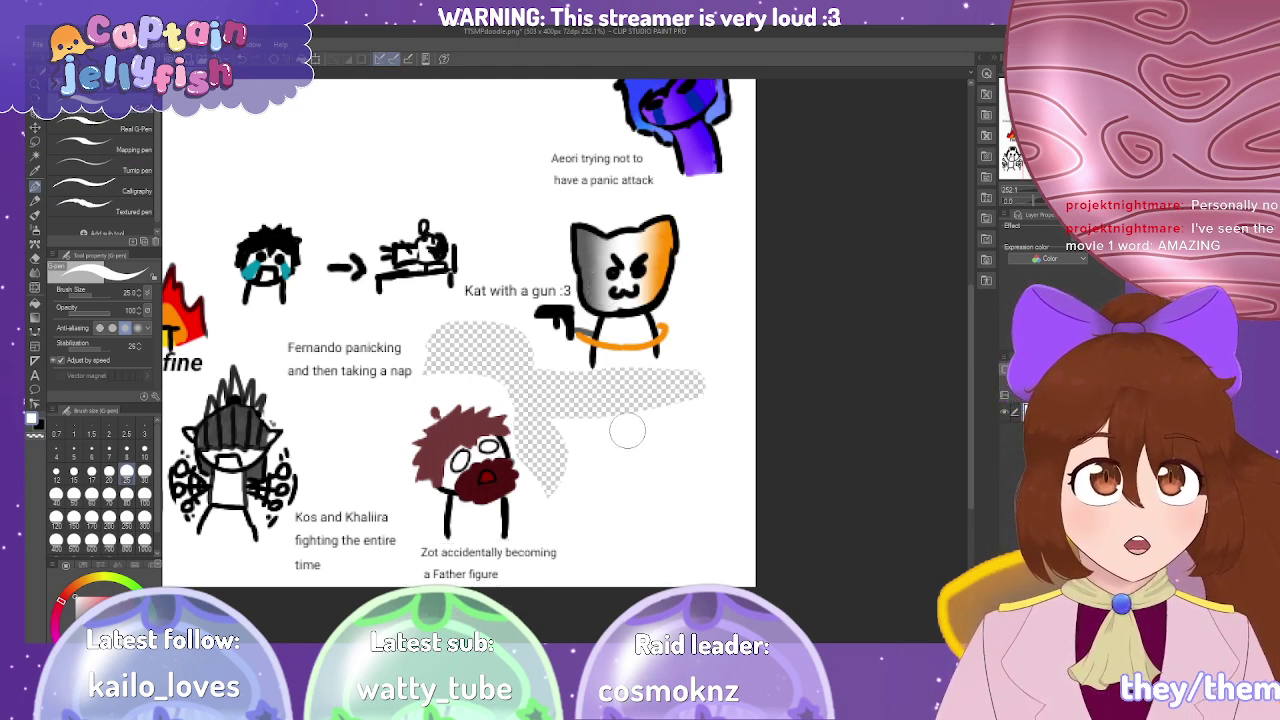
pyautogui.moveTo(625, 378)
pyautogui.mouseDown()
pyautogui.moveTo(646, 409)
pyautogui.moveTo(691, 378)
pyautogui.moveTo(661, 383)
pyautogui.mouseUp()
pyautogui.moveTo(640, 385)
pyautogui.mouseDown()
pyautogui.moveTo(607, 404)
pyautogui.moveTo(606, 382)
pyautogui.moveTo(581, 398)
pyautogui.moveTo(571, 429)
pyautogui.moveTo(574, 379)
pyautogui.moveTo(563, 506)
pyautogui.moveTo(530, 436)
pyautogui.moveTo(549, 431)
pyautogui.moveTo(542, 377)
pyautogui.moveTo(552, 389)
pyautogui.moveTo(534, 358)
pyautogui.moveTo(433, 343)
pyautogui.moveTo(512, 340)
pyautogui.moveTo(529, 417)
pyautogui.moveTo(503, 373)
pyautogui.moveTo(441, 359)
pyautogui.mouseUp()
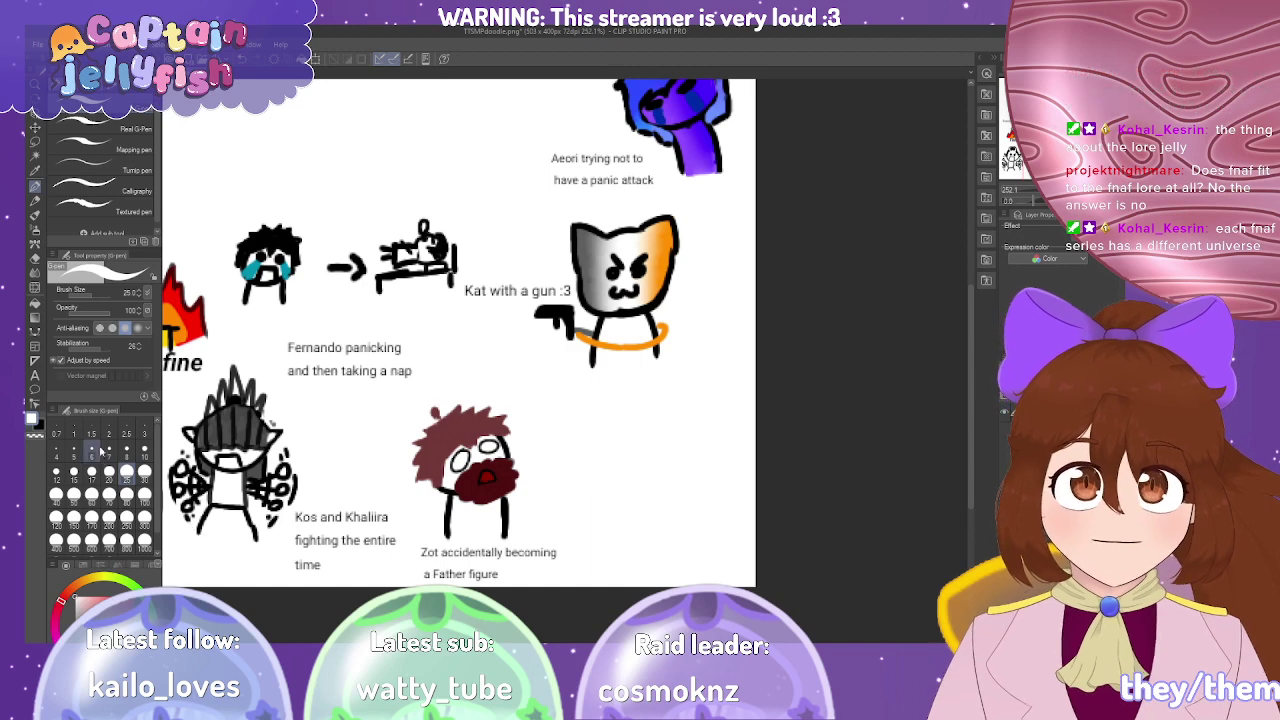
pyautogui.click(91, 453)
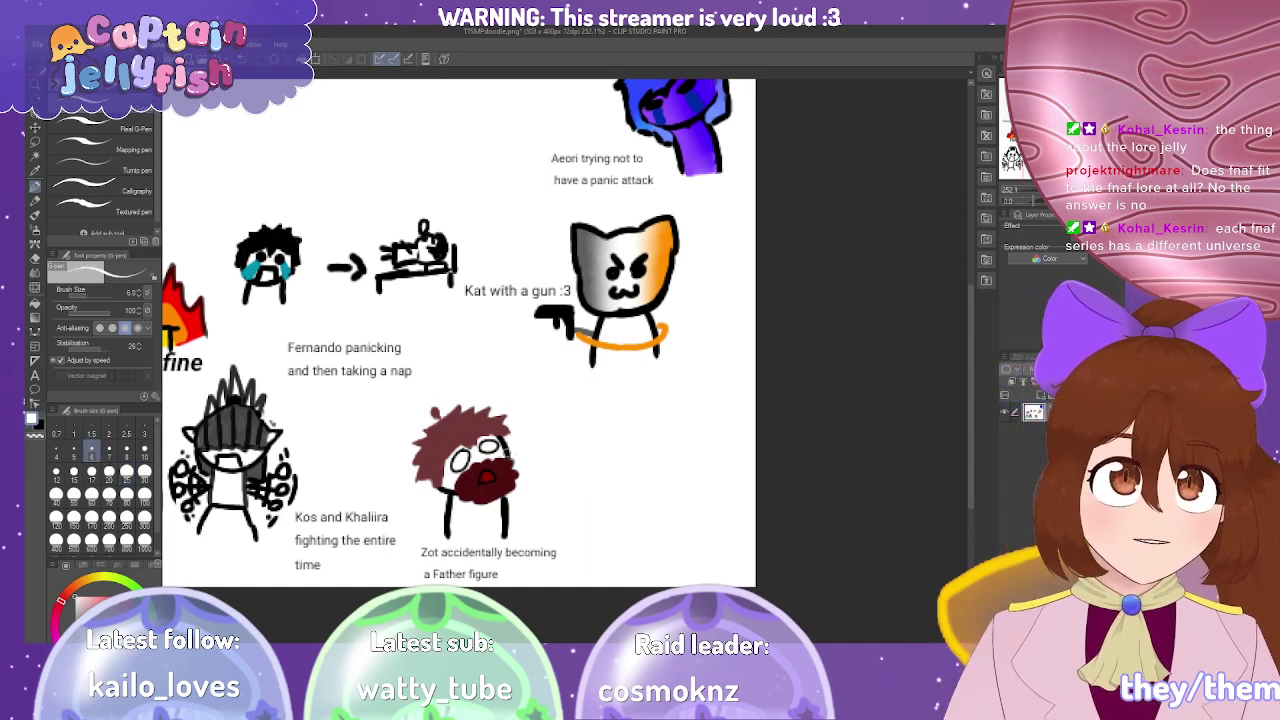
# Switch the G-pen to black at brush size 5 and try a first stroke below the Kat doodle.
pyautogui.press('x')
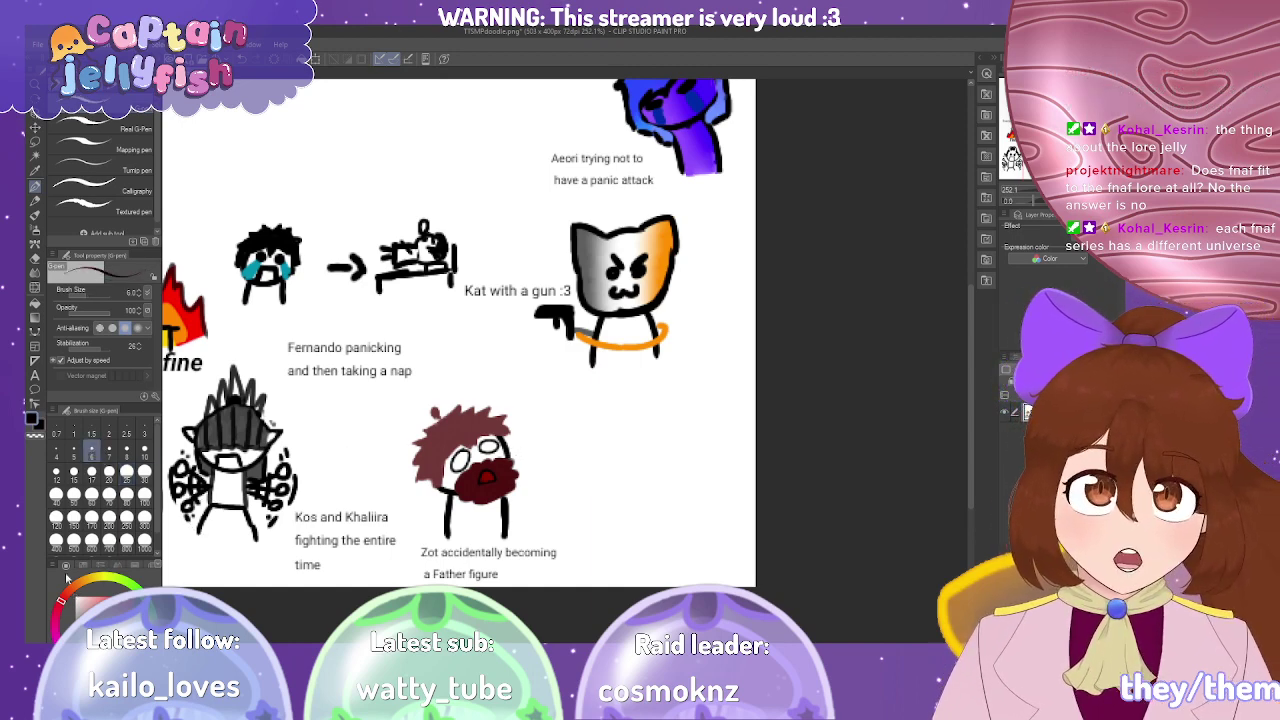
pyautogui.click(73, 451)
pyautogui.moveTo(681, 428)
pyautogui.mouseDown()
pyautogui.moveTo(630, 419)
pyautogui.moveTo(649, 460)
pyautogui.moveTo(686, 408)
pyautogui.mouseUp()
pyautogui.hotkey('ctrl', 'z')
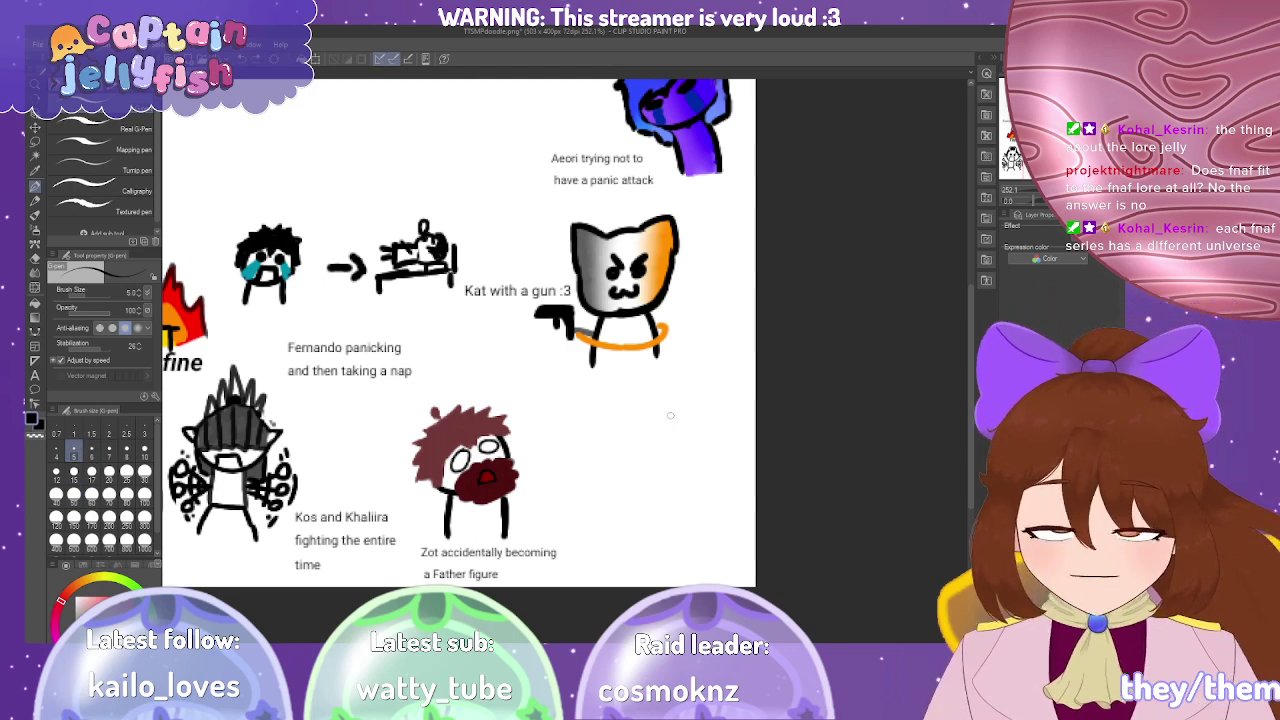
# Draw a black rounded head outline below the Kat doodle, undoing and redrawing the smaller and uneven attempts.
pyautogui.scroll(4, 693, 405)
pyautogui.moveTo(680, 450)
pyautogui.mouseDown()
pyautogui.moveTo(617, 419)
pyautogui.moveTo(633, 494)
pyautogui.moveTo(677, 457)
pyautogui.mouseUp()
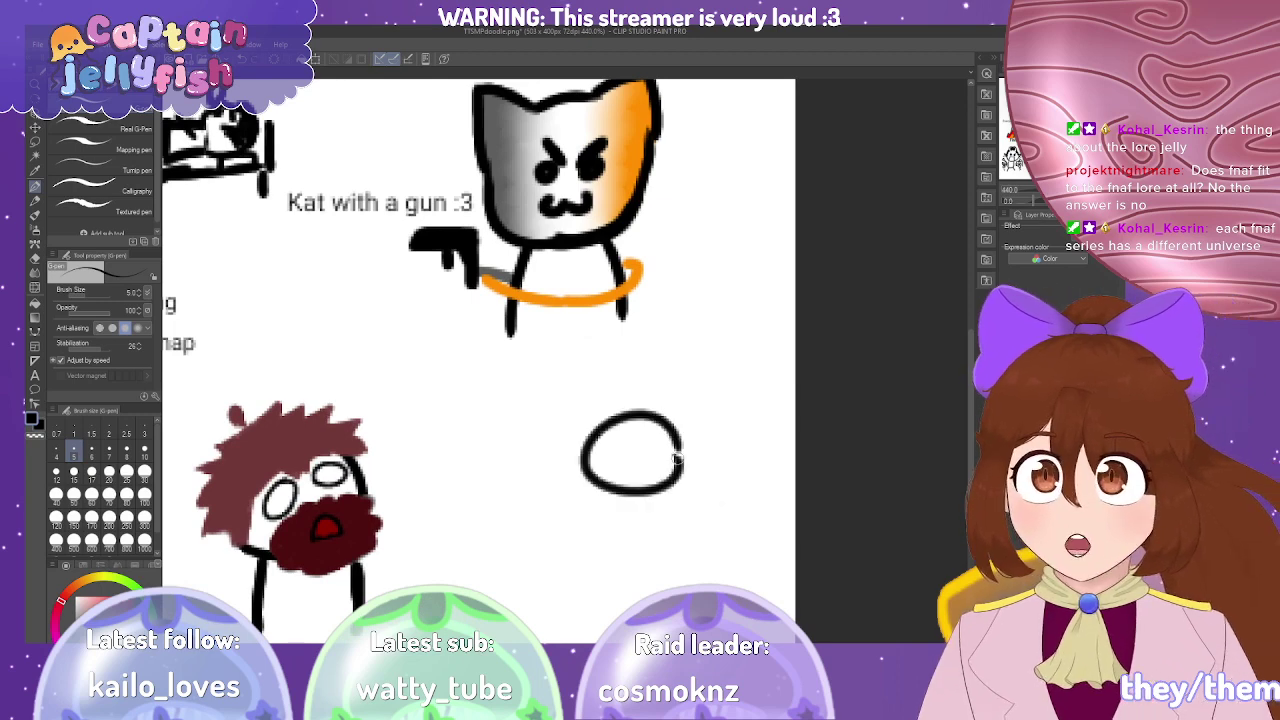
pyautogui.scroll(1, 677, 457)
pyautogui.hotkey('ctrl', 'z')
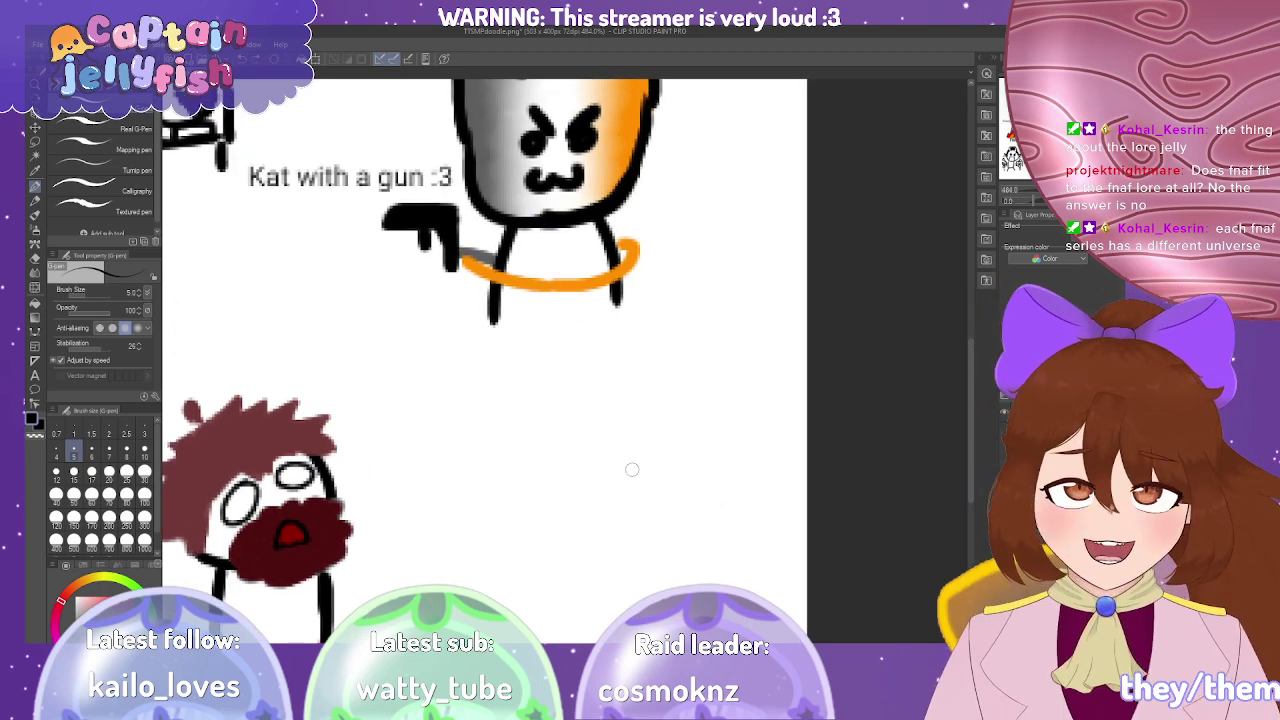
pyautogui.moveTo(622, 515)
pyautogui.mouseDown()
pyautogui.moveTo(622, 406)
pyautogui.moveTo(617, 528)
pyautogui.moveTo(577, 488)
pyautogui.mouseUp()
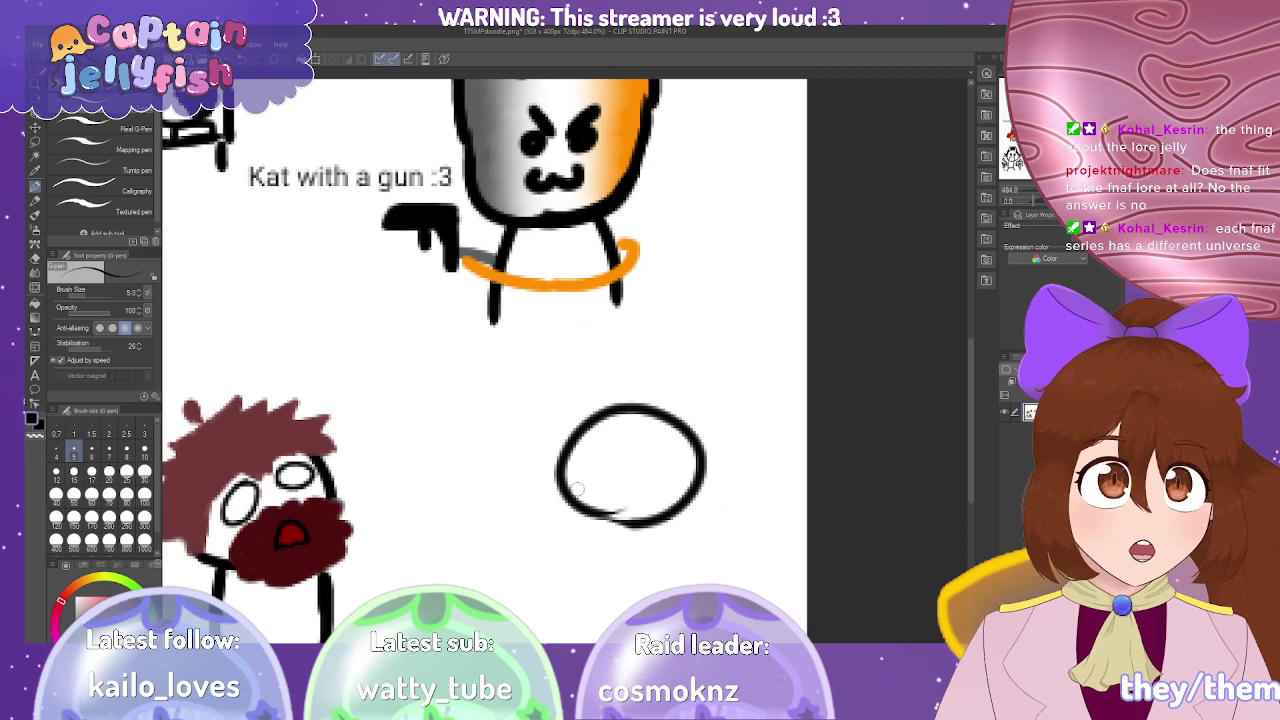
pyautogui.hotkey('ctrl', 'z')
pyautogui.moveTo(622, 548)
pyautogui.mouseDown()
pyautogui.moveTo(562, 478)
pyautogui.moveTo(750, 502)
pyautogui.moveTo(584, 528)
pyautogui.moveTo(720, 450)
pyautogui.moveTo(592, 568)
pyautogui.mouseUp()
pyautogui.hotkey('ctrl', 'z')
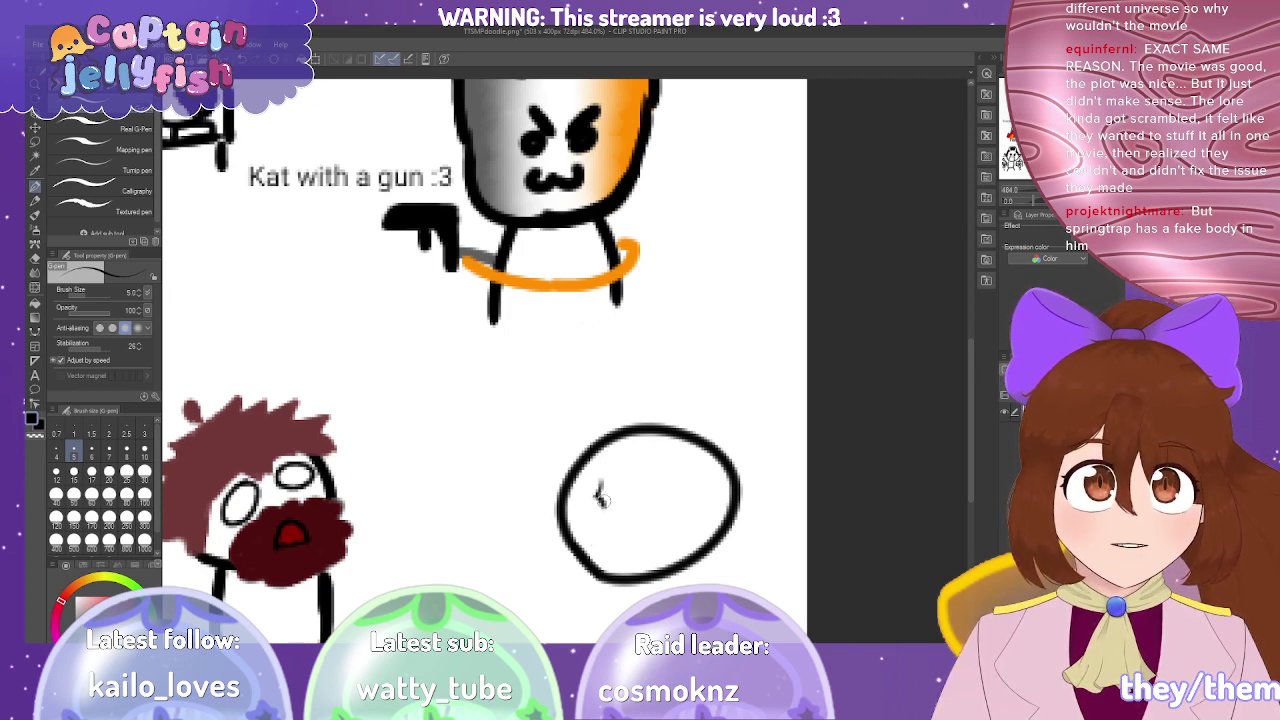
# Undo the small facial mark tried inside the new head outline and save the drawing.
pyautogui.moveTo(603, 492)
pyautogui.mouseDown()
pyautogui.moveTo(600, 505)
pyautogui.moveTo(606, 496)
pyautogui.mouseUp()
pyautogui.hotkey('ctrl', 'z')
pyautogui.hotkey('ctrl', 'z')
pyautogui.hotkey('ctrl', 'z')
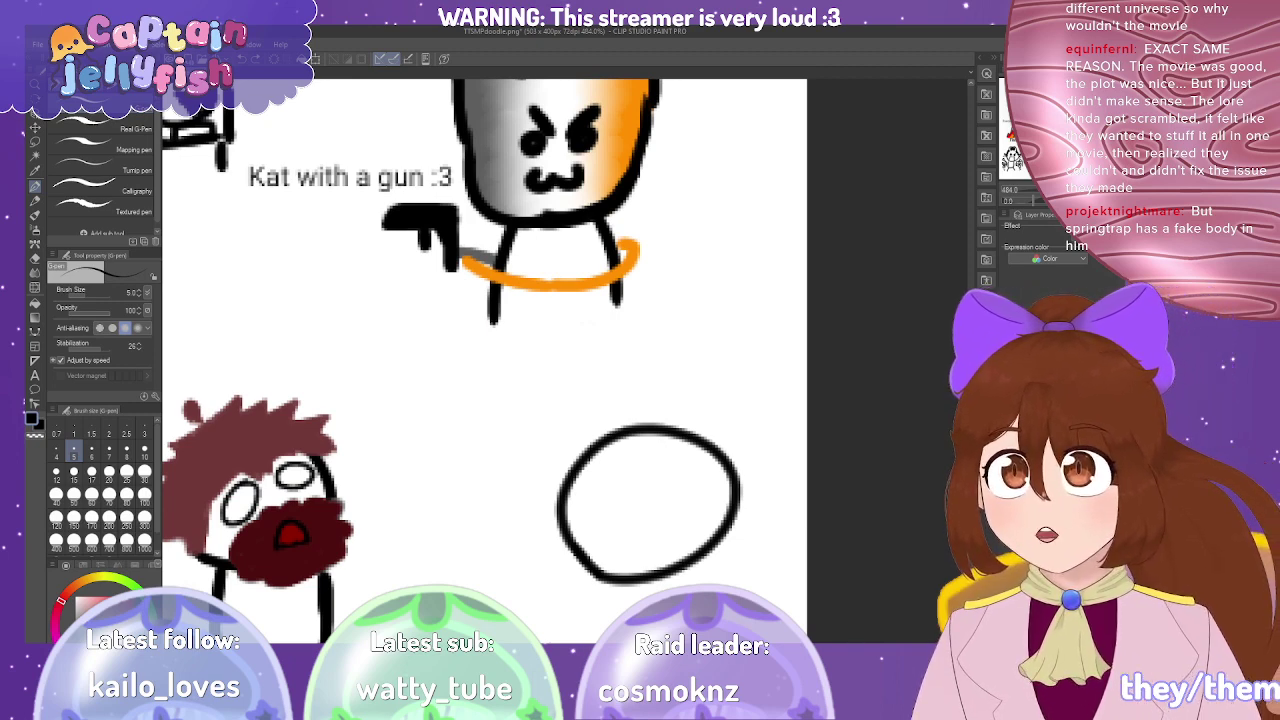
pyautogui.hotkey('ctrl', 's')
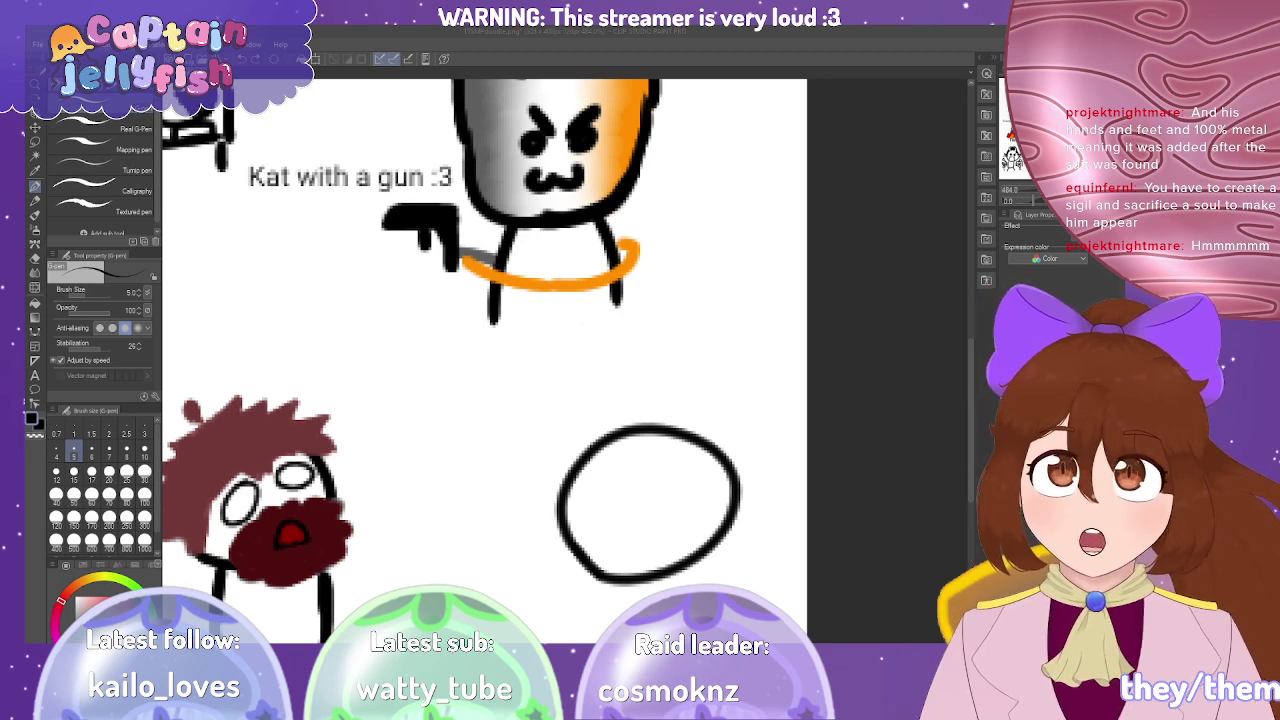
# Try to draw a pointed beak across the left edge of the head outline and undo its strokes.
pyautogui.scroll(3, 600, 520)
pyautogui.scroll(-3, 367, 286)
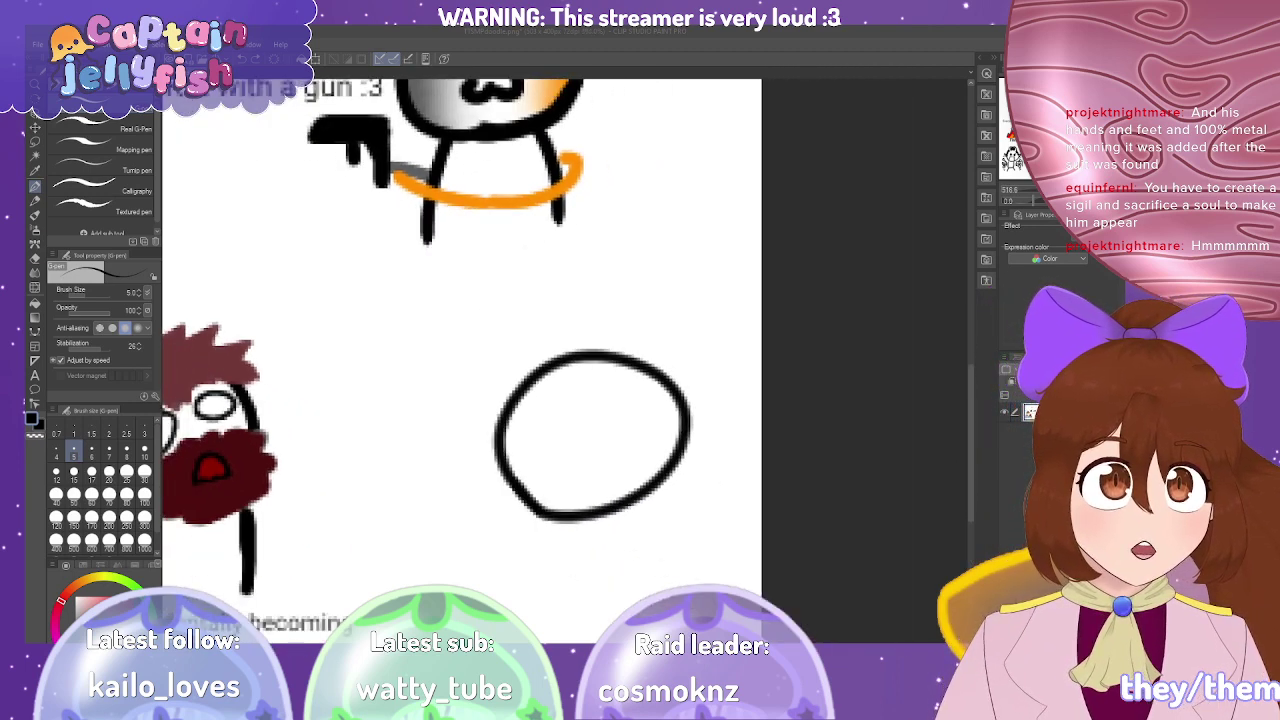
pyautogui.scroll(1, 551, 483)
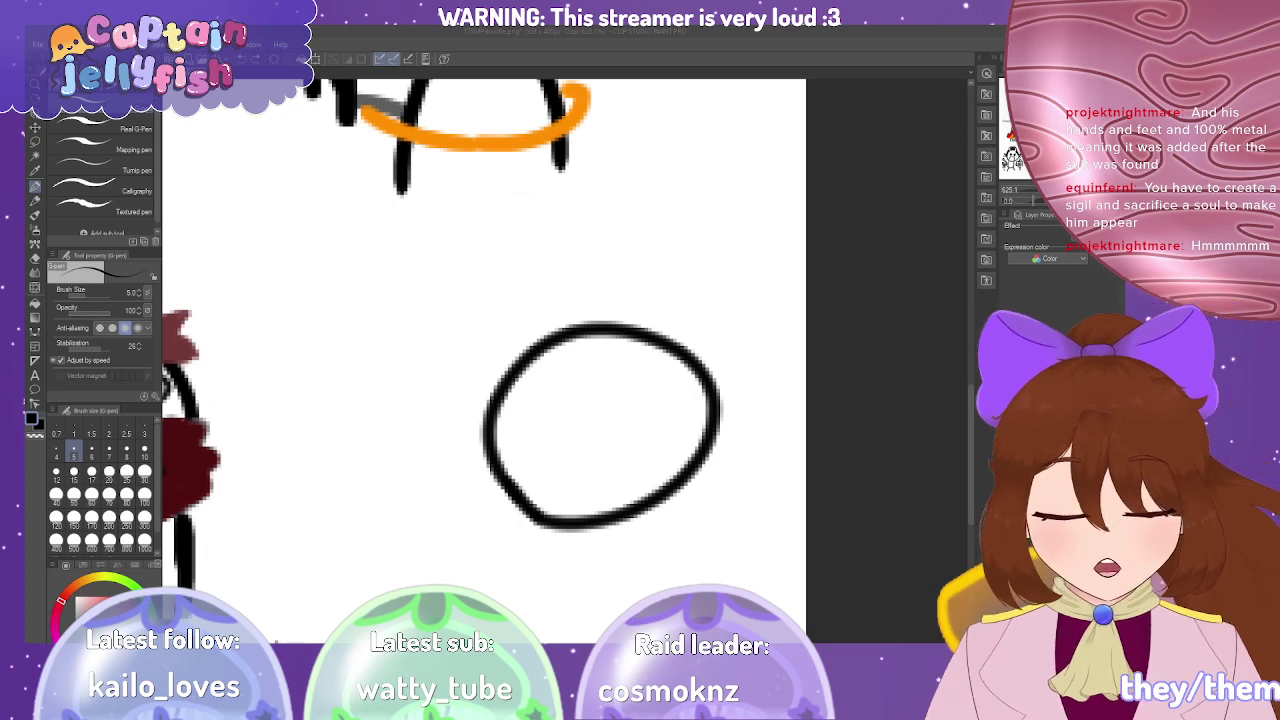
pyautogui.moveTo(505, 438); pyautogui.dragTo(465, 492)
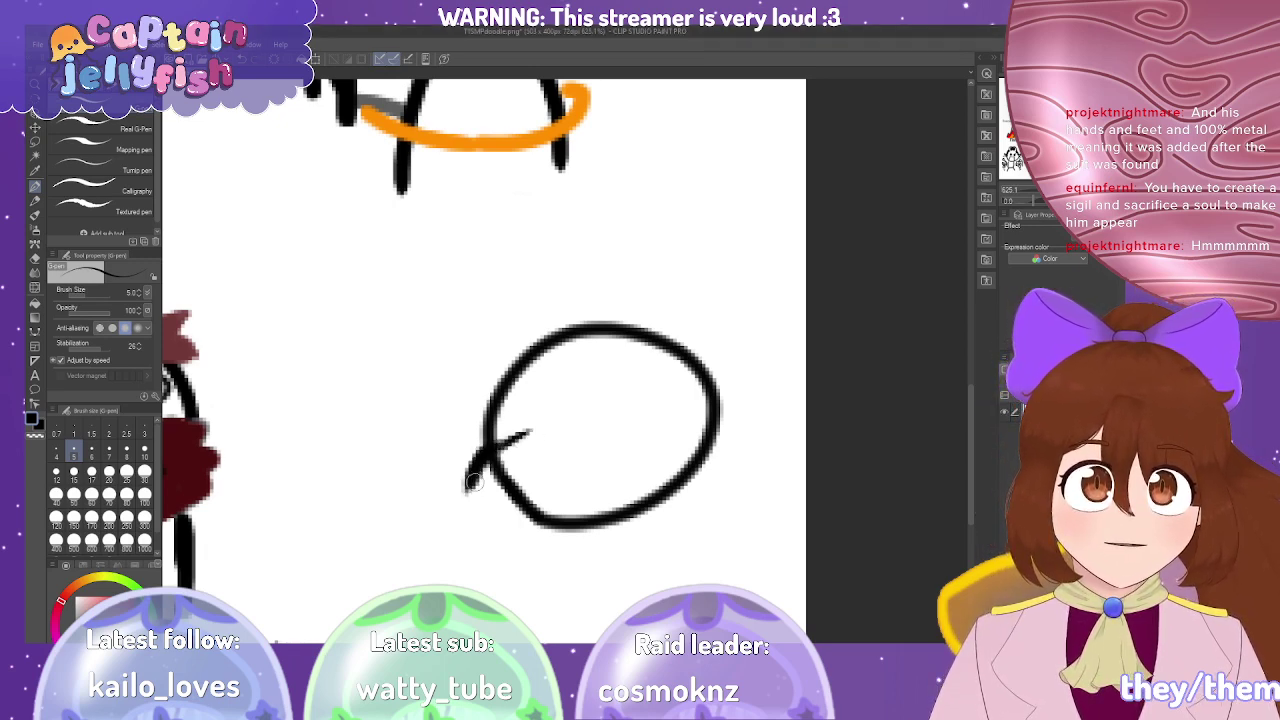
pyautogui.moveTo(466, 490)
pyautogui.mouseDown()
pyautogui.moveTo(533, 457)
pyautogui.moveTo(503, 483)
pyautogui.mouseUp()
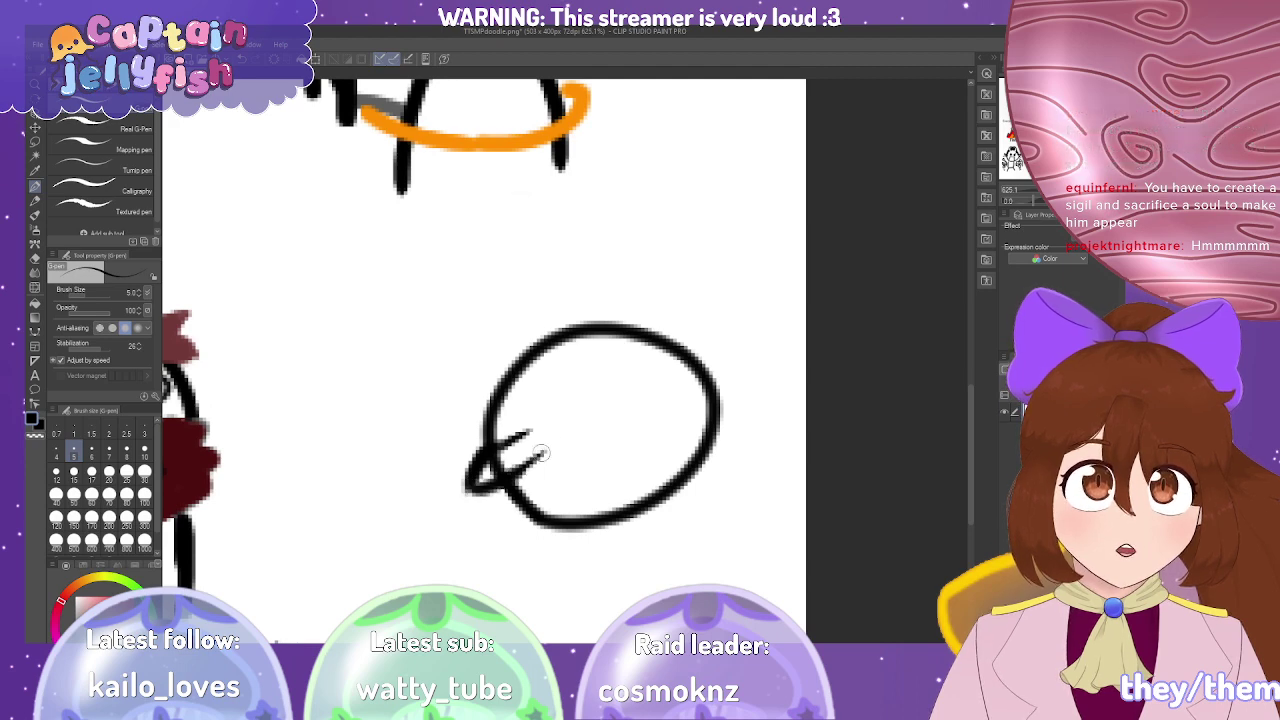
pyautogui.hotkey('ctrl', 'z')
pyautogui.hotkey('ctrl', 'z')
pyautogui.hotkey('ctrl', 'z')
pyautogui.hotkey('ctrl', 'z')
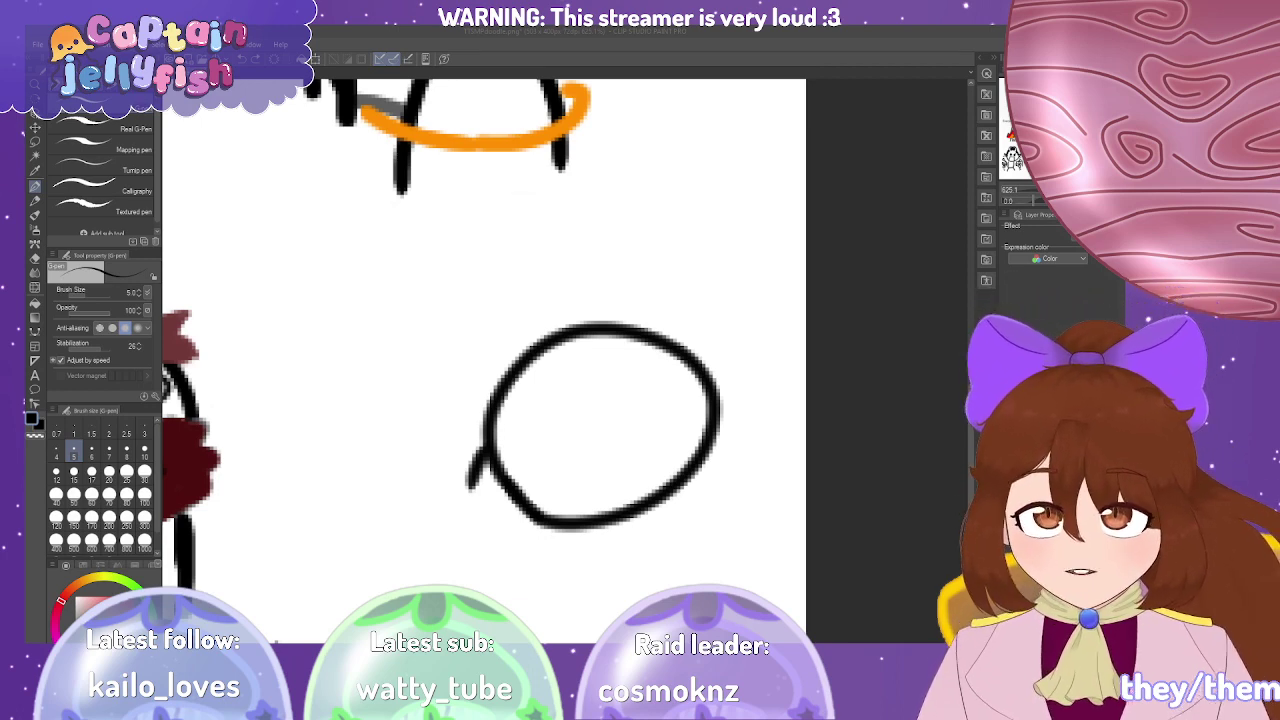
pyautogui.hotkey('ctrl', 'z')
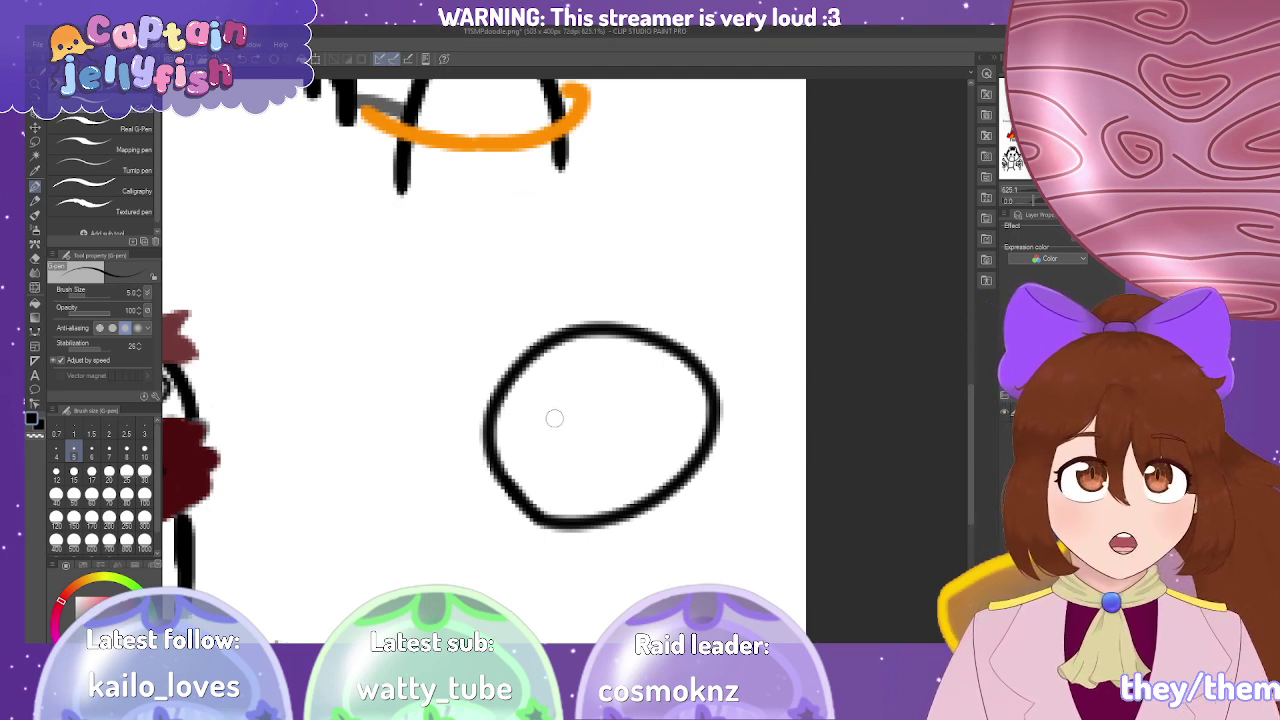
# Draw a small face patch with two eyes and an open beak inside the head outline.
pyautogui.moveTo(563, 416)
pyautogui.mouseDown()
pyautogui.moveTo(532, 413)
pyautogui.moveTo(510, 445)
pyautogui.moveTo(601, 409)
pyautogui.moveTo(624, 429)
pyautogui.moveTo(625, 462)
pyautogui.moveTo(583, 483)
pyautogui.moveTo(556, 466)
pyautogui.mouseUp()
pyautogui.click(545, 428)
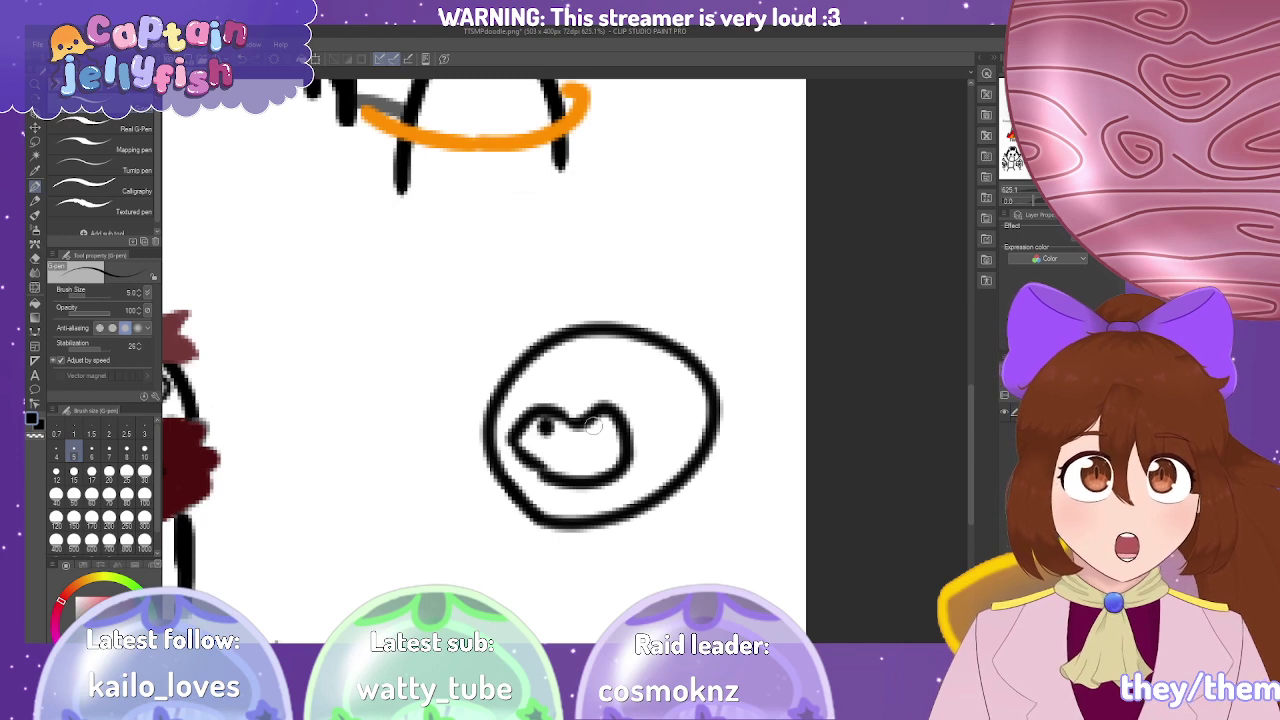
pyautogui.moveTo(610, 424)
pyautogui.mouseDown()
pyautogui.moveTo(530, 475)
pyautogui.moveTo(580, 455)
pyautogui.moveTo(543, 472)
pyautogui.mouseUp()
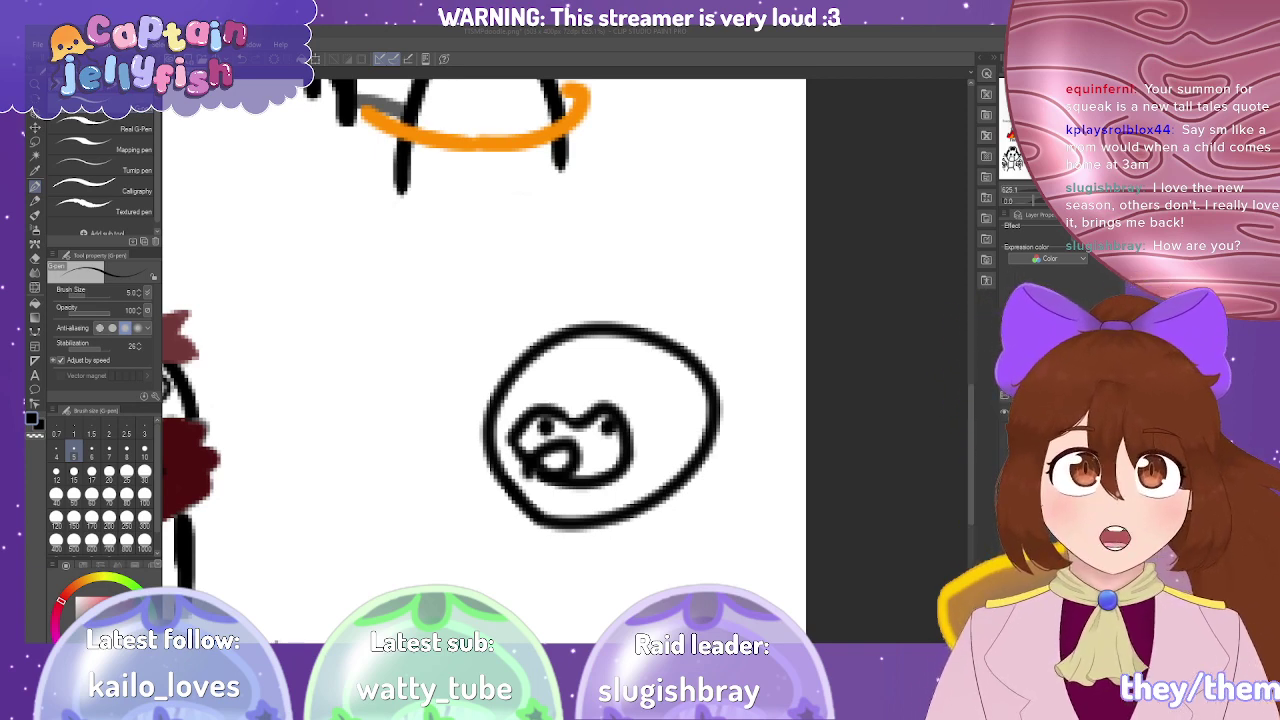
pyautogui.hotkey('ctrl', '-')
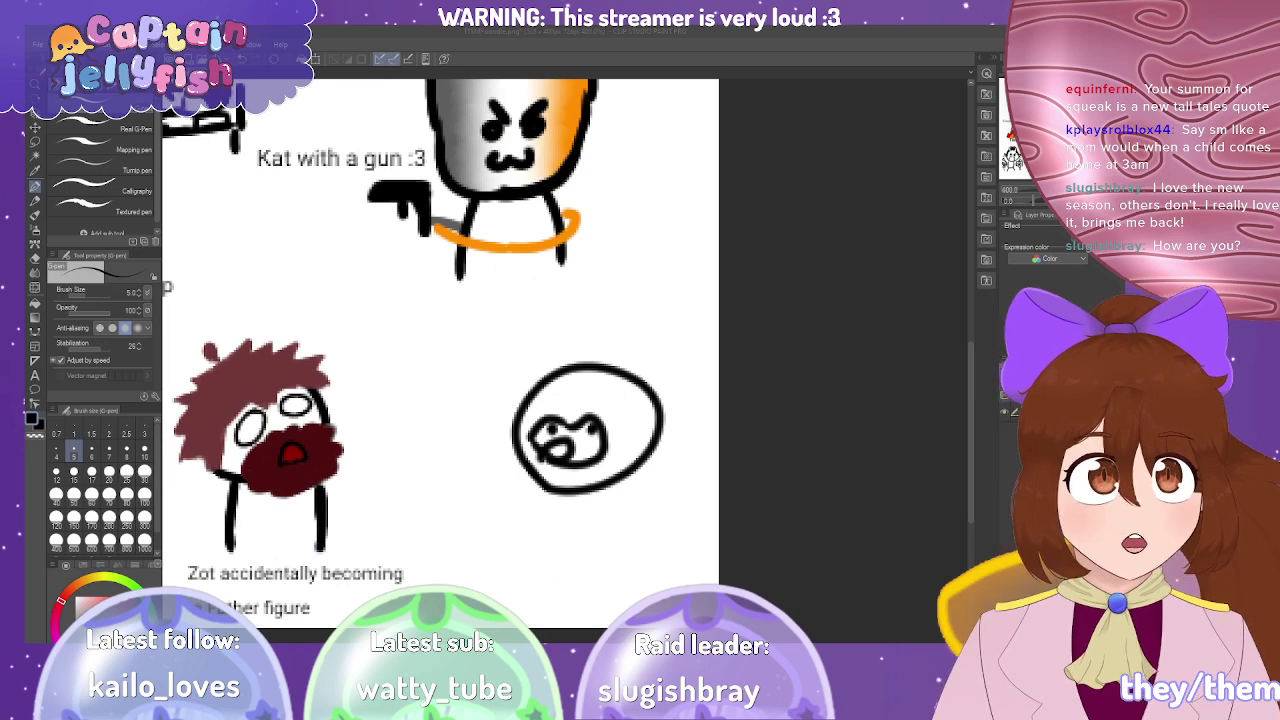
pyautogui.hotkey('ctrl', '-')
pyautogui.hotkey('ctrl', '-')
pyautogui.hotkey('ctrl', '-')
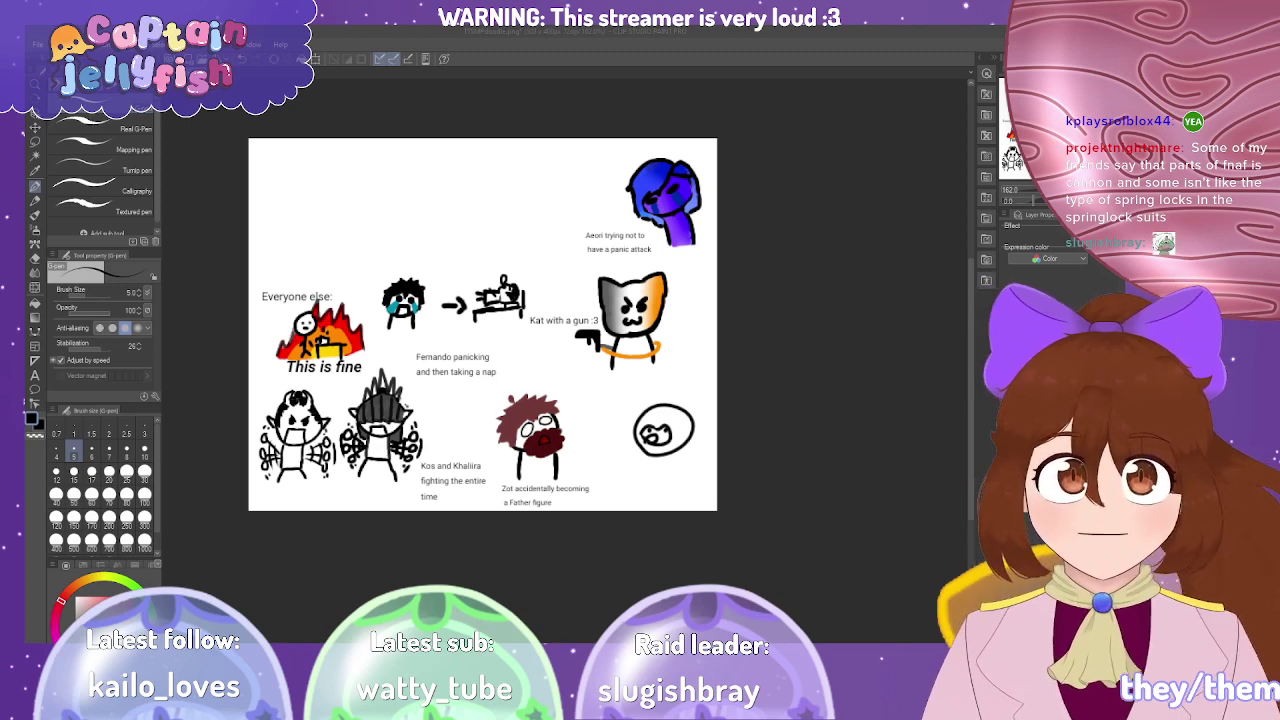
# Undo the eyes and beak inside the small face patch.
pyautogui.scroll(8, 660, 430)
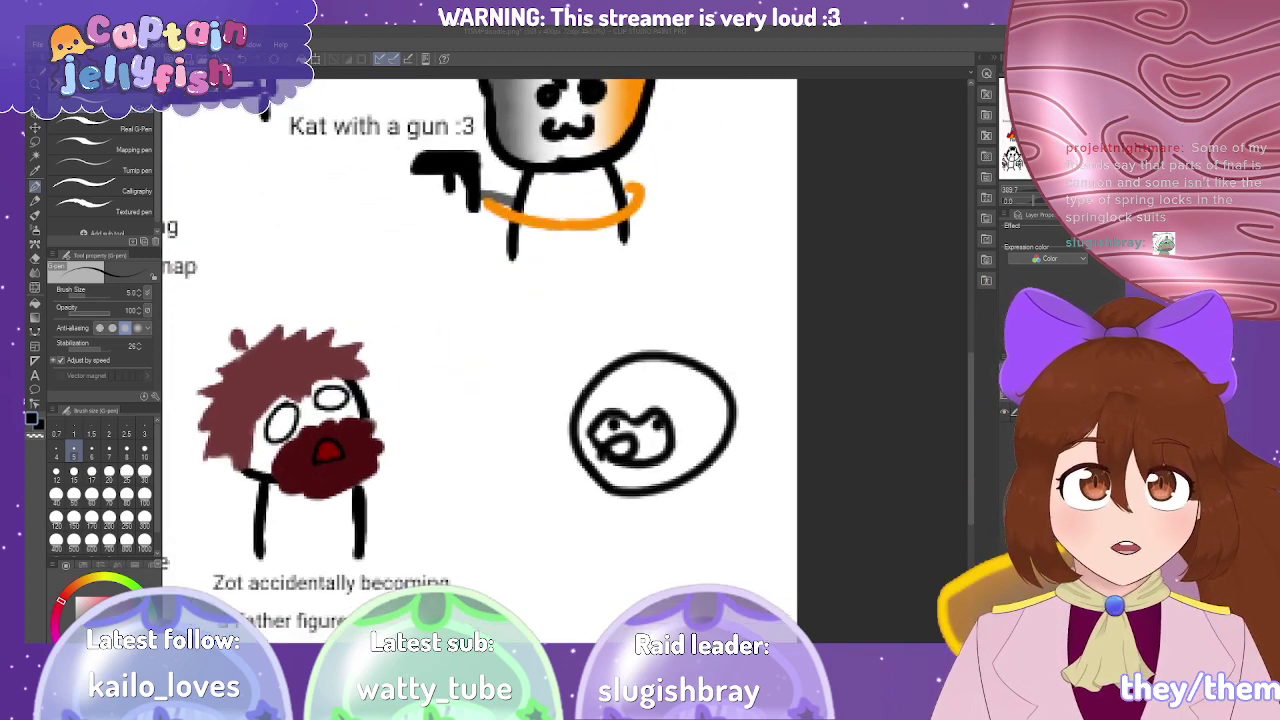
pyautogui.scroll(2, 655, 425)
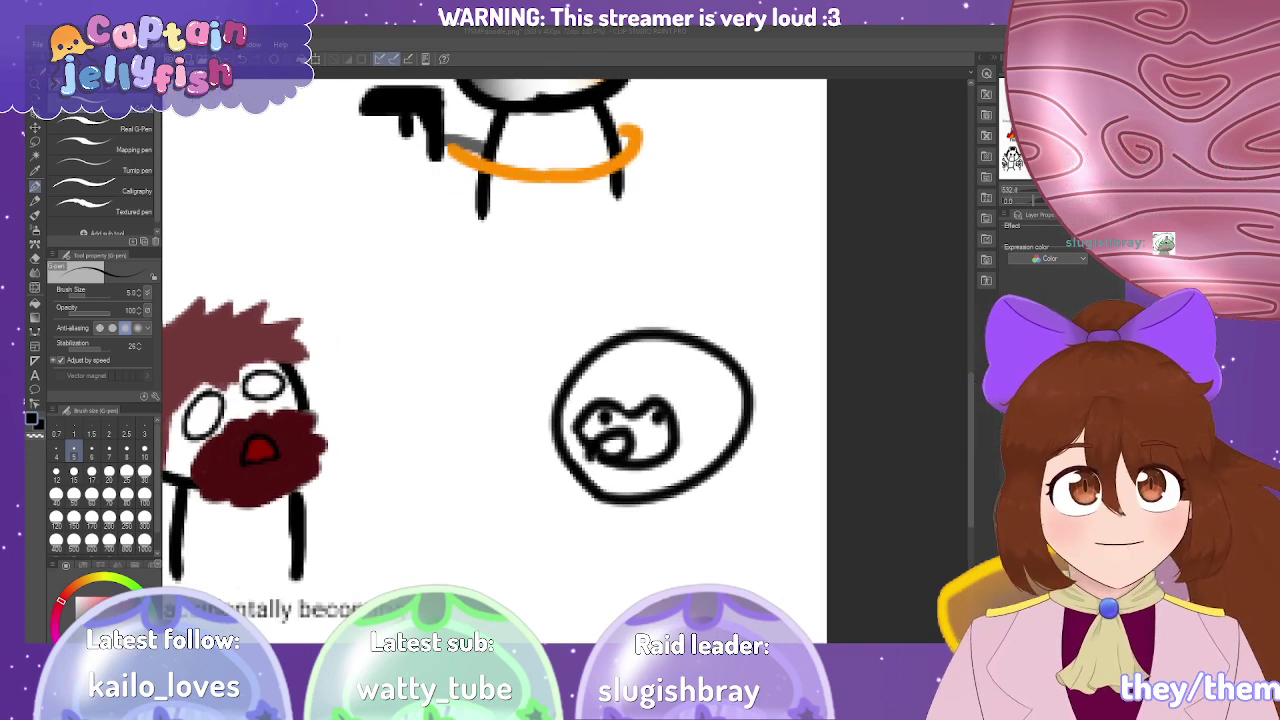
pyautogui.moveTo(400, 455); pyautogui.dragTo(500, 486)
pyautogui.hotkey('ctrl', 'z')
pyautogui.hotkey('ctrl', 'z')
pyautogui.hotkey('ctrl', 'z')
pyautogui.hotkey('ctrl', 'z')
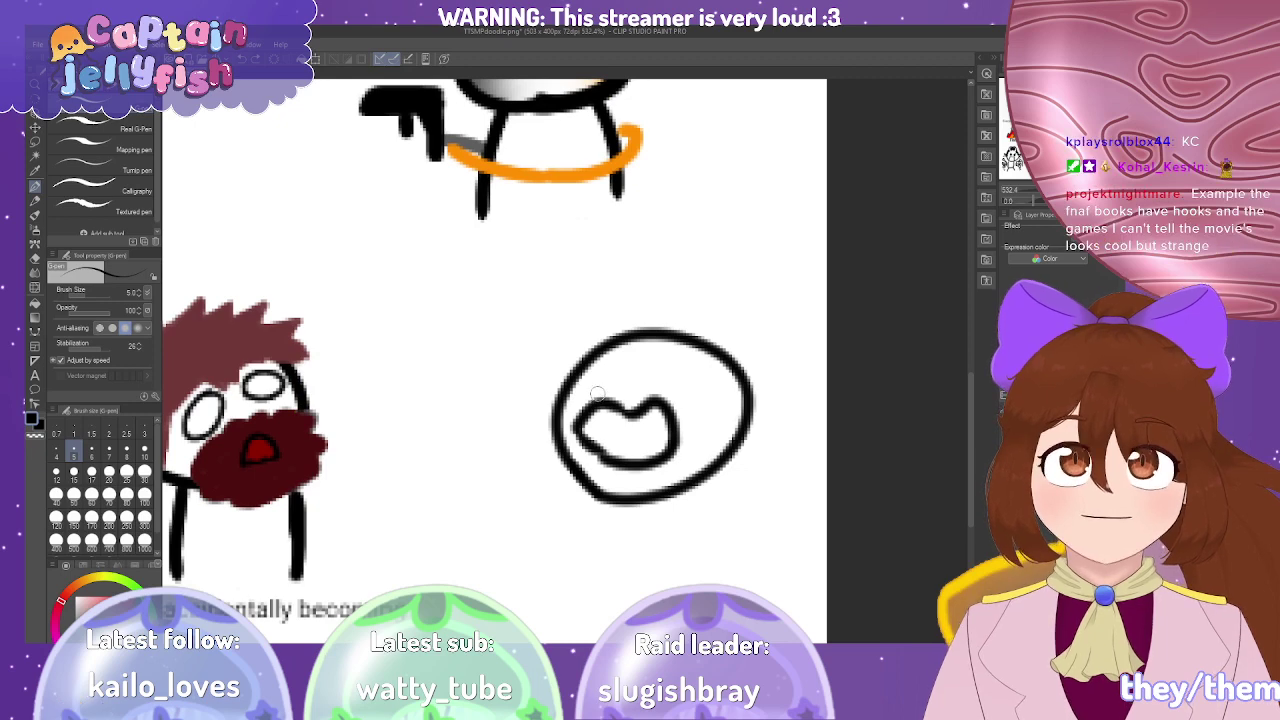
# Undo the small face patch inside the head and try a new curve for its upper edge.
pyautogui.scroll(1, 597, 390)
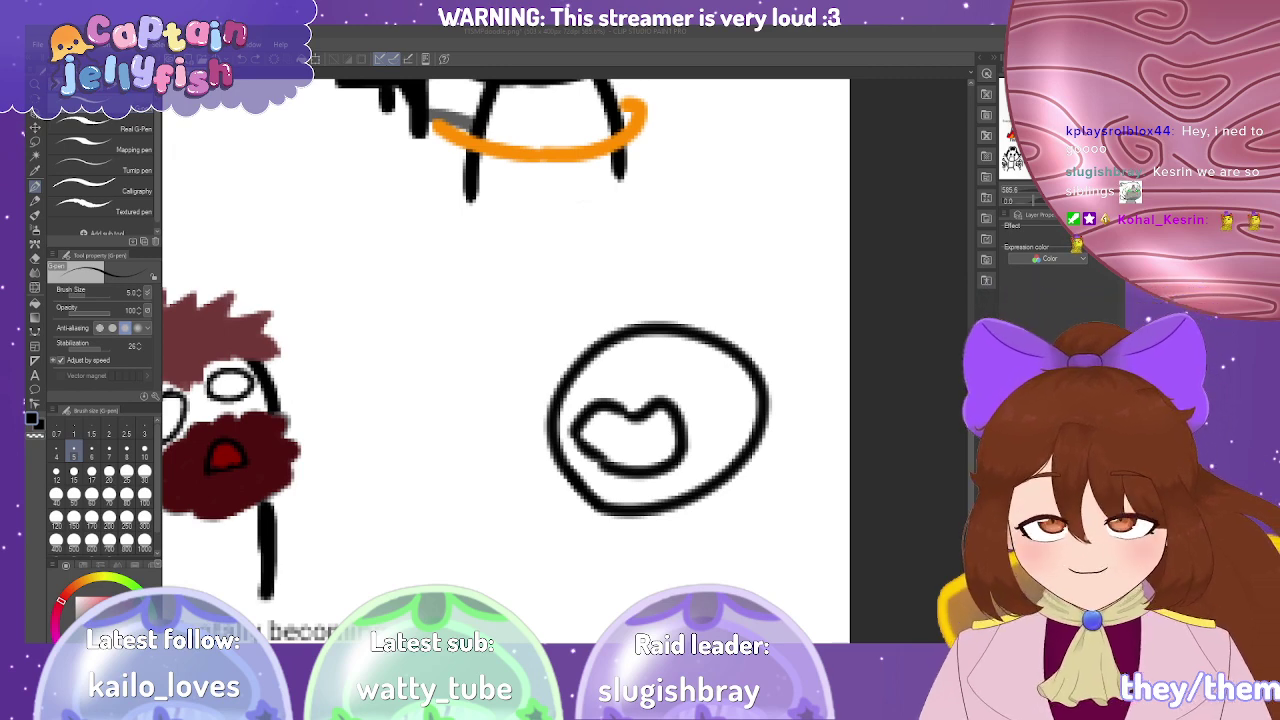
pyautogui.moveTo(575, 445); pyautogui.dragTo(648, 405)
pyautogui.hotkey('ctrl', 'z')
pyautogui.hotkey('ctrl', 'z')
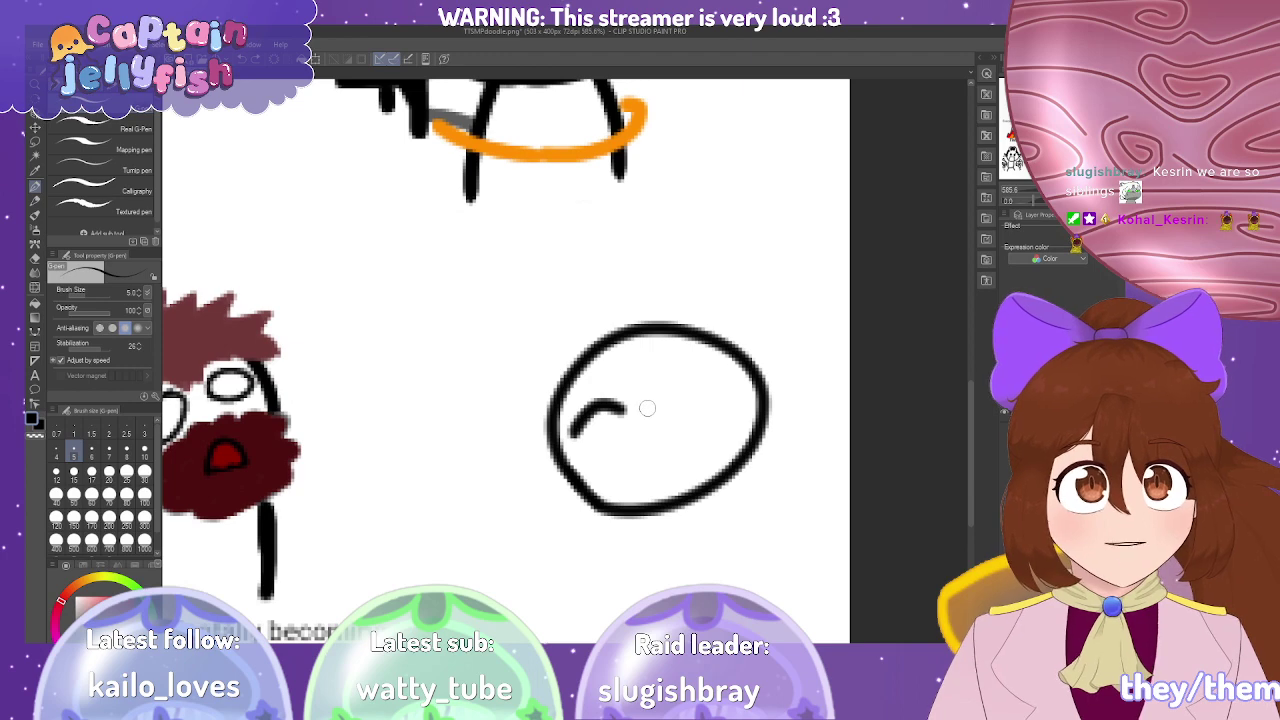
# Draw a larger face patch attached to the head's left edge, with a two-bump top, right side and lower line.
pyautogui.scroll(2, 647, 432)
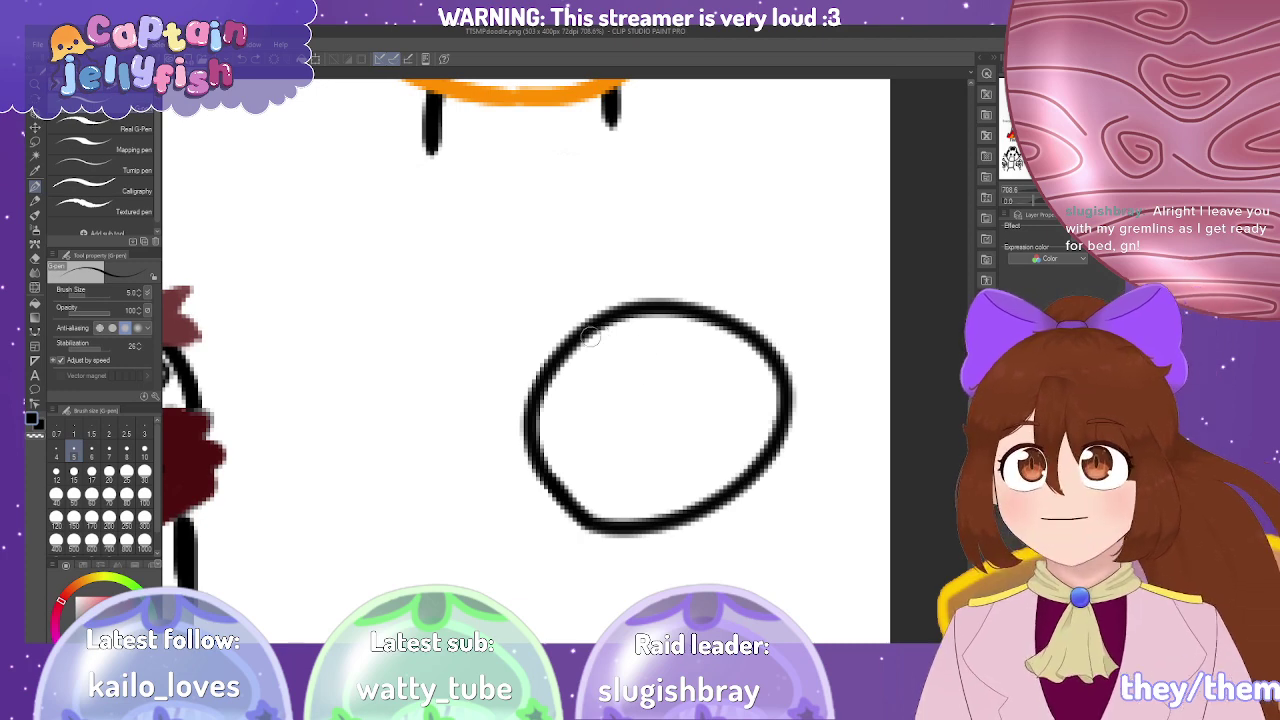
pyautogui.moveTo(556, 405); pyautogui.dragTo(646, 403)
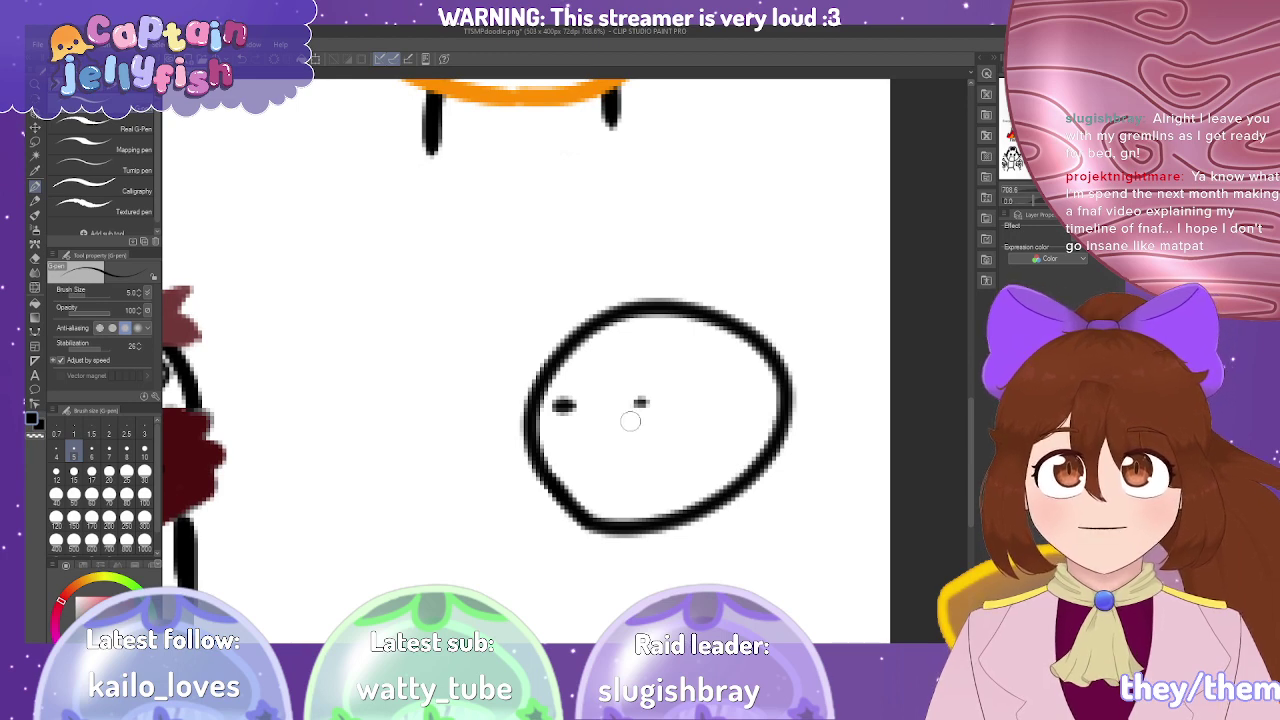
pyautogui.moveTo(566, 405)
pyautogui.mouseDown()
pyautogui.moveTo(606, 420)
pyautogui.moveTo(641, 402)
pyautogui.moveTo(562, 406)
pyautogui.moveTo(543, 422)
pyautogui.moveTo(634, 397)
pyautogui.moveTo(672, 455)
pyautogui.mouseUp()
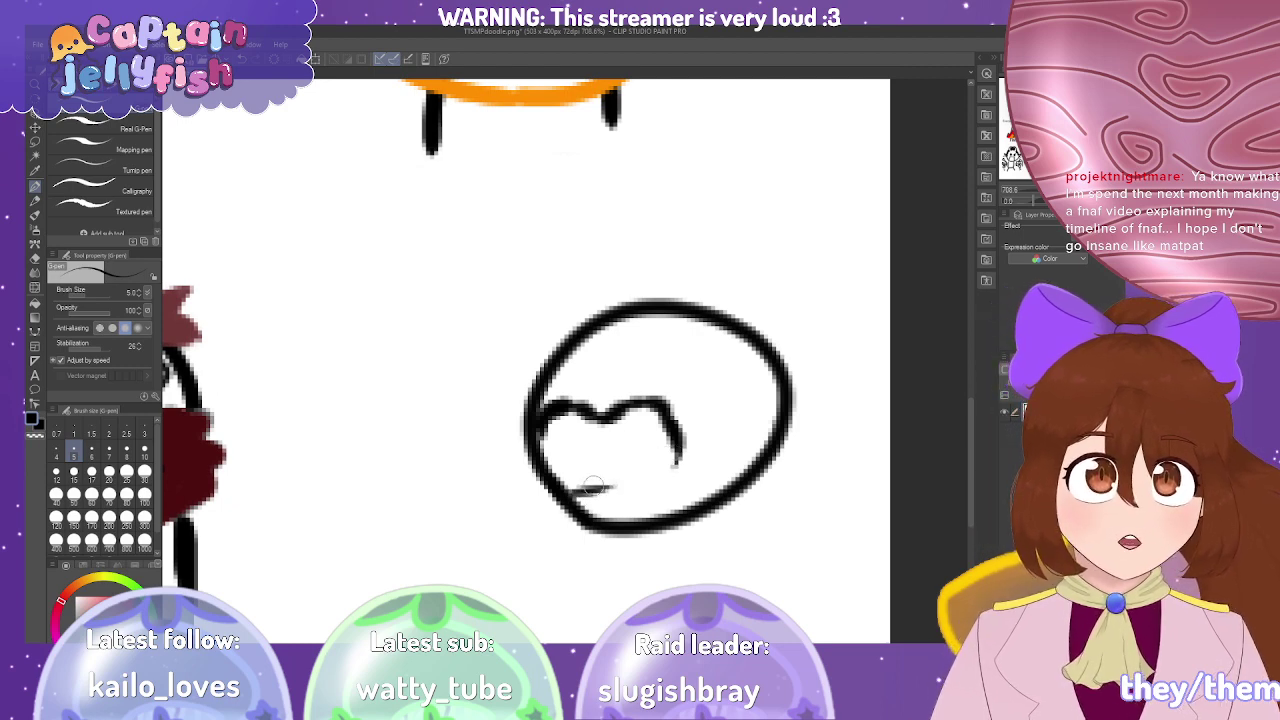
pyautogui.moveTo(563, 492)
pyautogui.mouseDown()
pyautogui.moveTo(633, 491)
pyautogui.moveTo(677, 470)
pyautogui.moveTo(670, 450)
pyautogui.mouseUp()
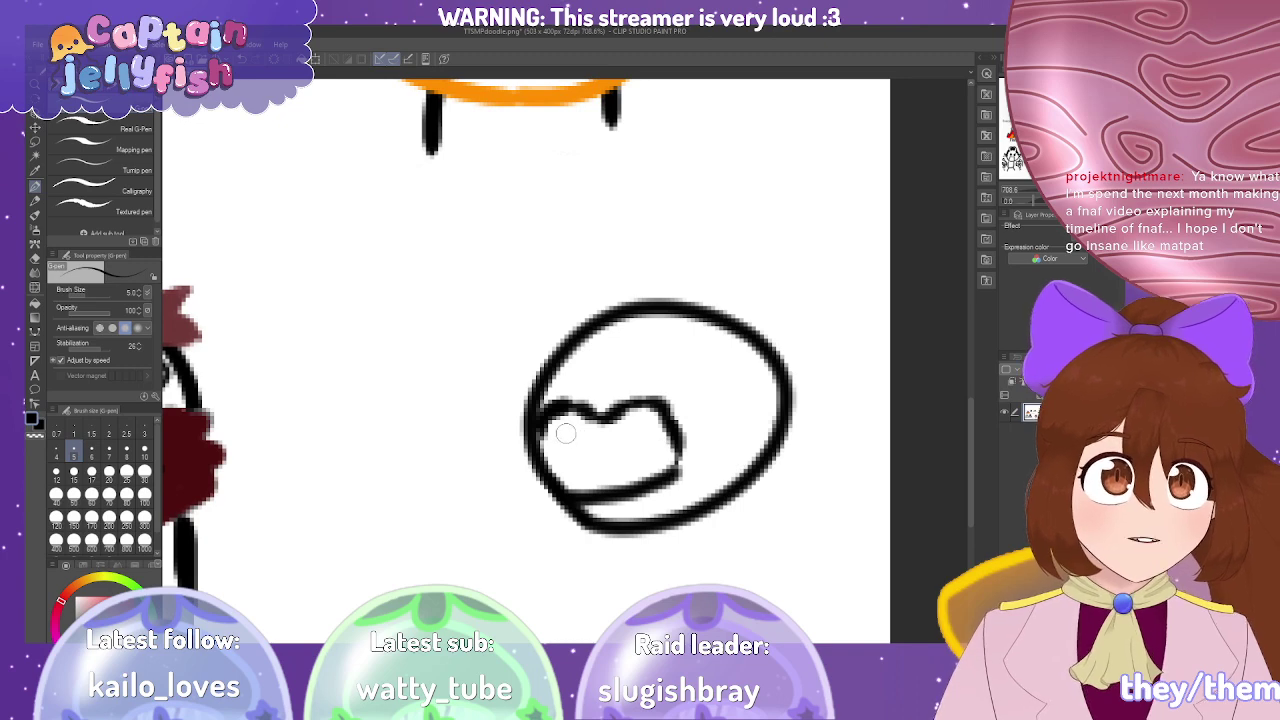
# Try to draw a small mark inside the face patch and undo it.
pyautogui.moveTo(565, 433)
pyautogui.mouseDown()
pyautogui.moveTo(556, 440)
pyautogui.moveTo(578, 440)
pyautogui.moveTo(556, 444)
pyautogui.moveTo(570, 448)
pyautogui.mouseUp()
pyautogui.hotkey('ctrl', 'z')
pyautogui.hotkey('ctrl', 'z')
pyautogui.hotkey('ctrl', 'z')
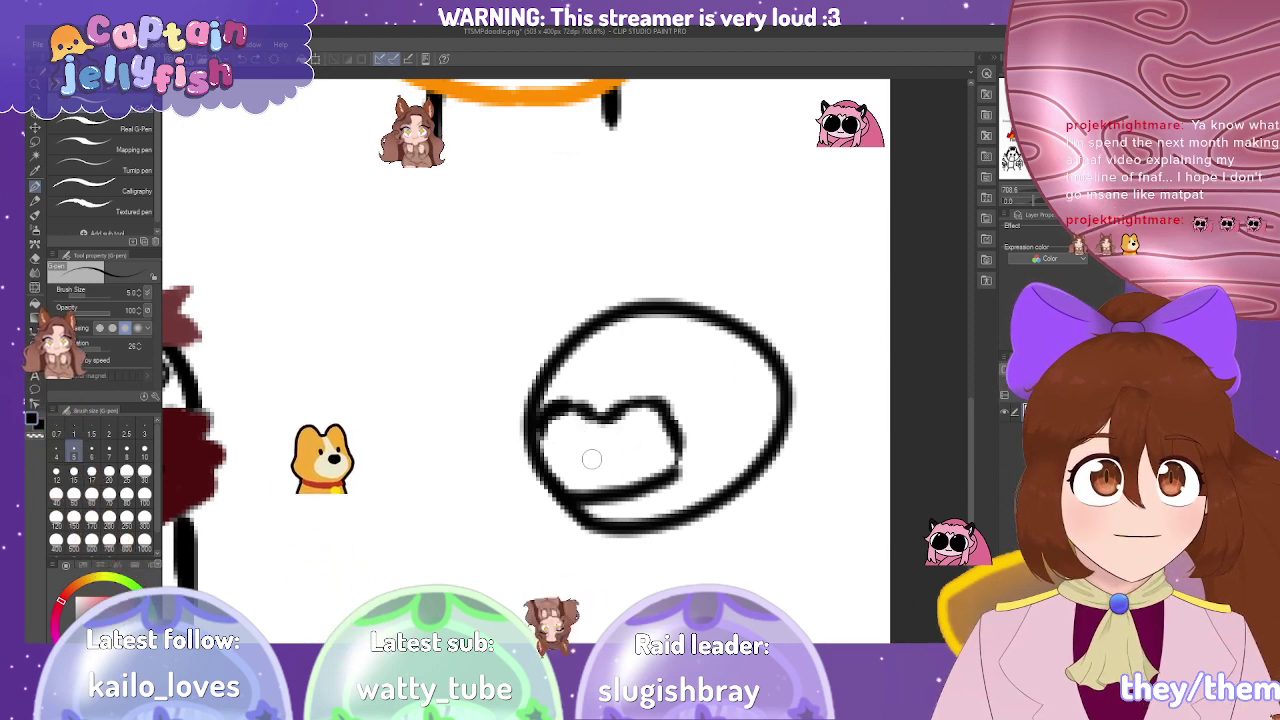
# Draw a pointed beak from two black strokes that start in the face patch and extend past the head's left edge.
pyautogui.moveTo(592, 457)
pyautogui.mouseDown()
pyautogui.moveTo(558, 454)
pyautogui.moveTo(530, 492)
pyautogui.mouseUp()
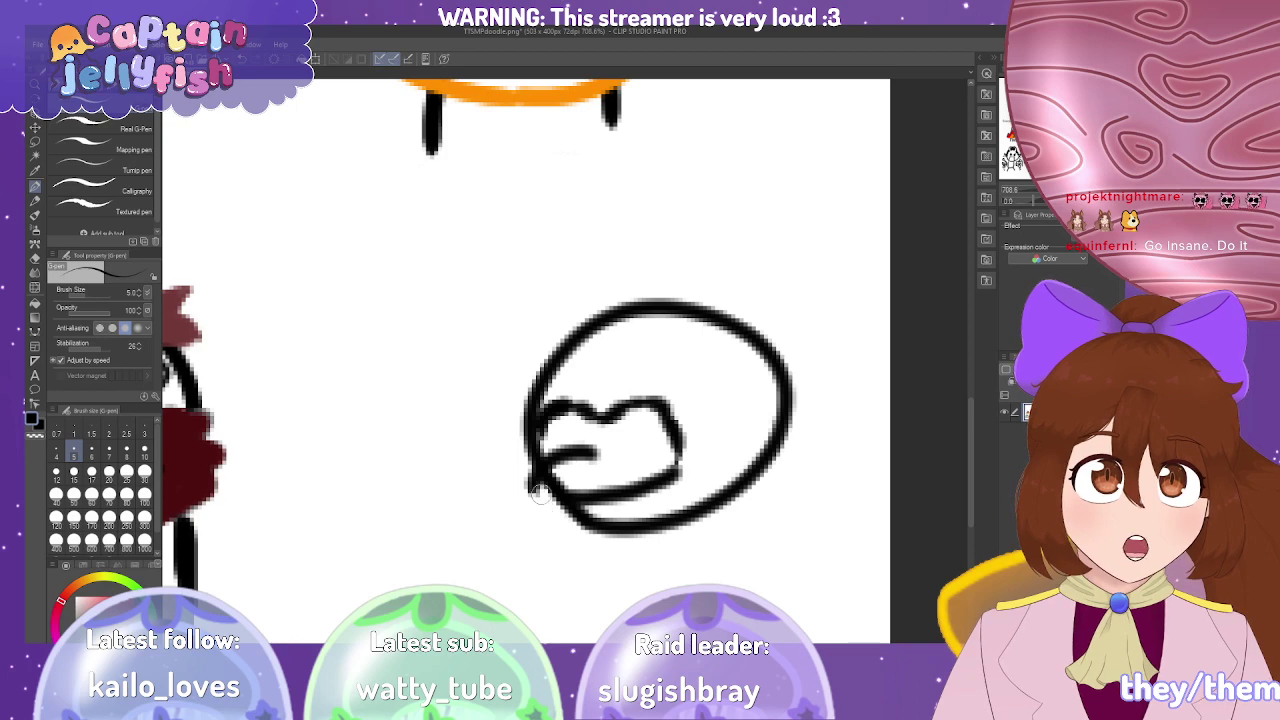
pyautogui.moveTo(610, 462); pyautogui.dragTo(535, 488)
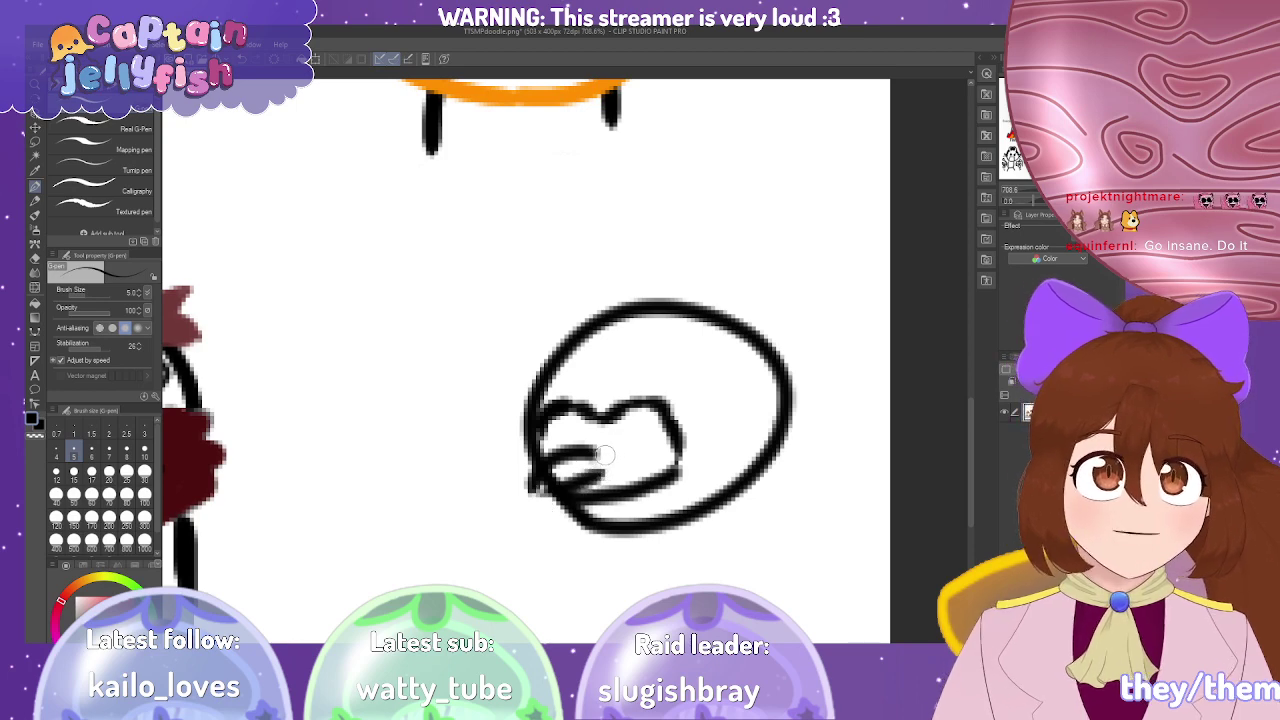
pyautogui.moveTo(566, 473)
pyautogui.mouseDown()
pyautogui.moveTo(548, 480)
pyautogui.moveTo(580, 455)
pyautogui.mouseUp()
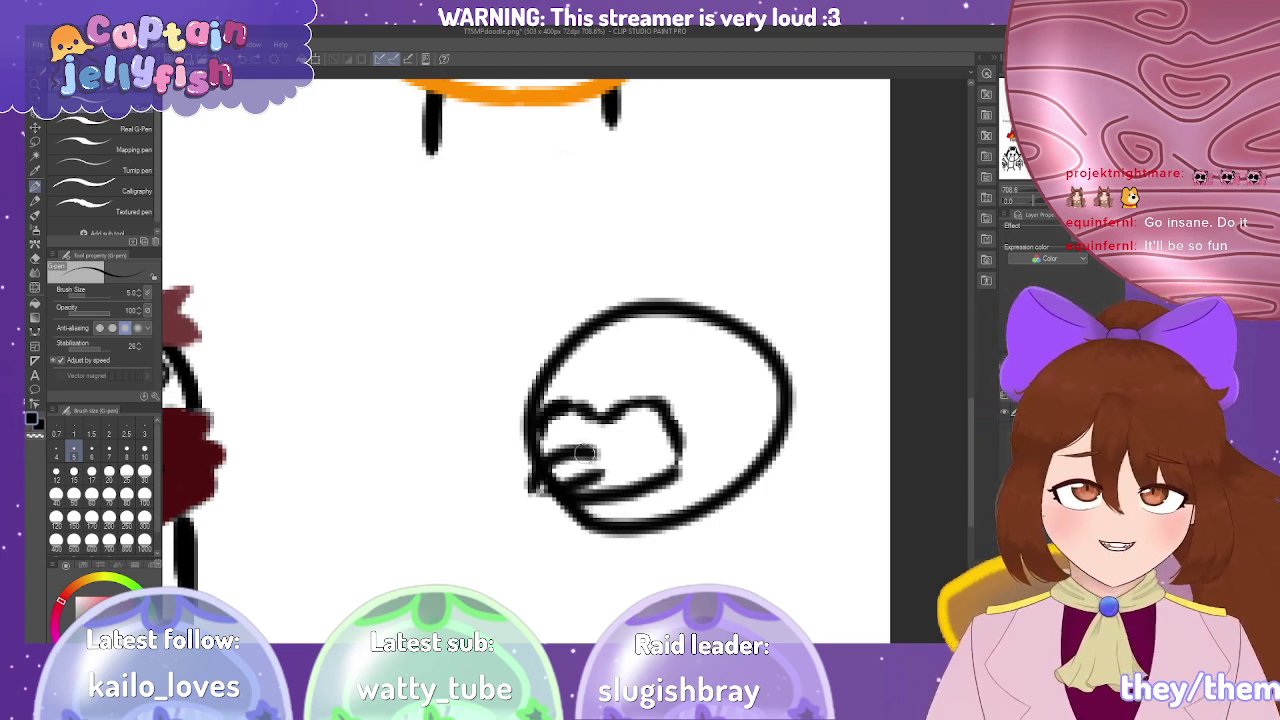
# Paint over the head outline inside the beak with the white G-pen at size 6, and switch back to black.
pyautogui.press('c')
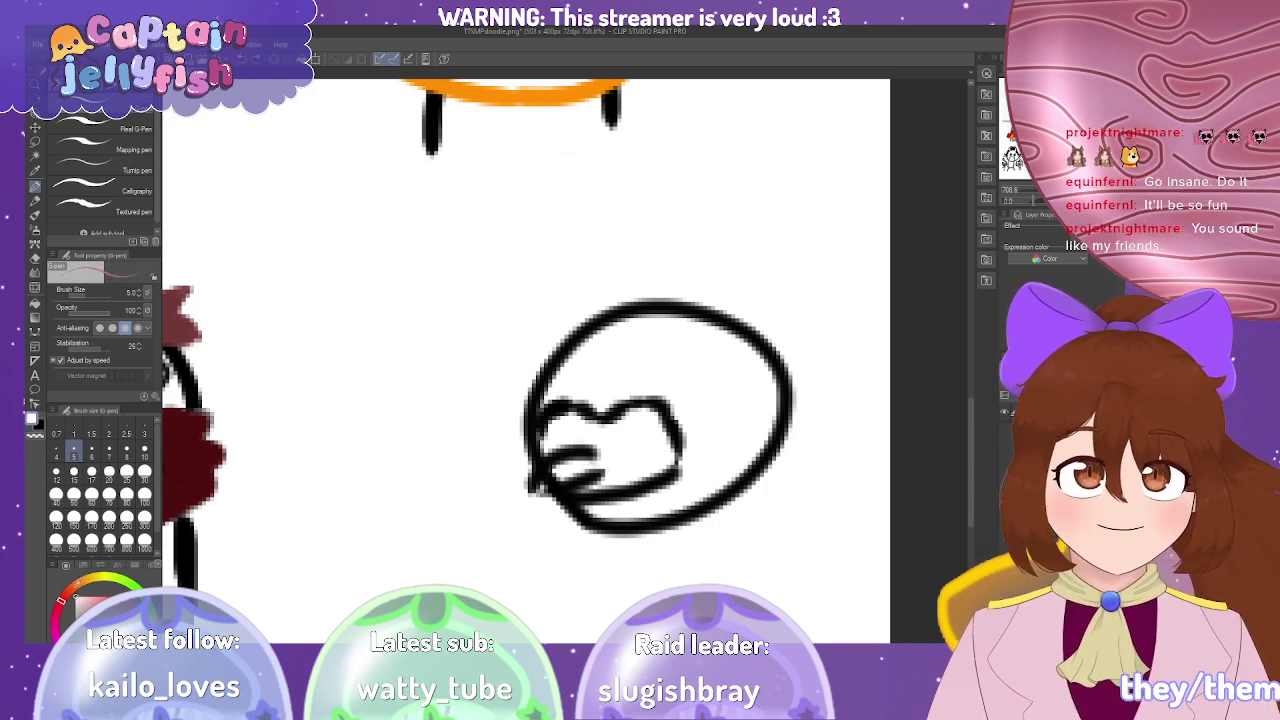
pyautogui.click(91, 451)
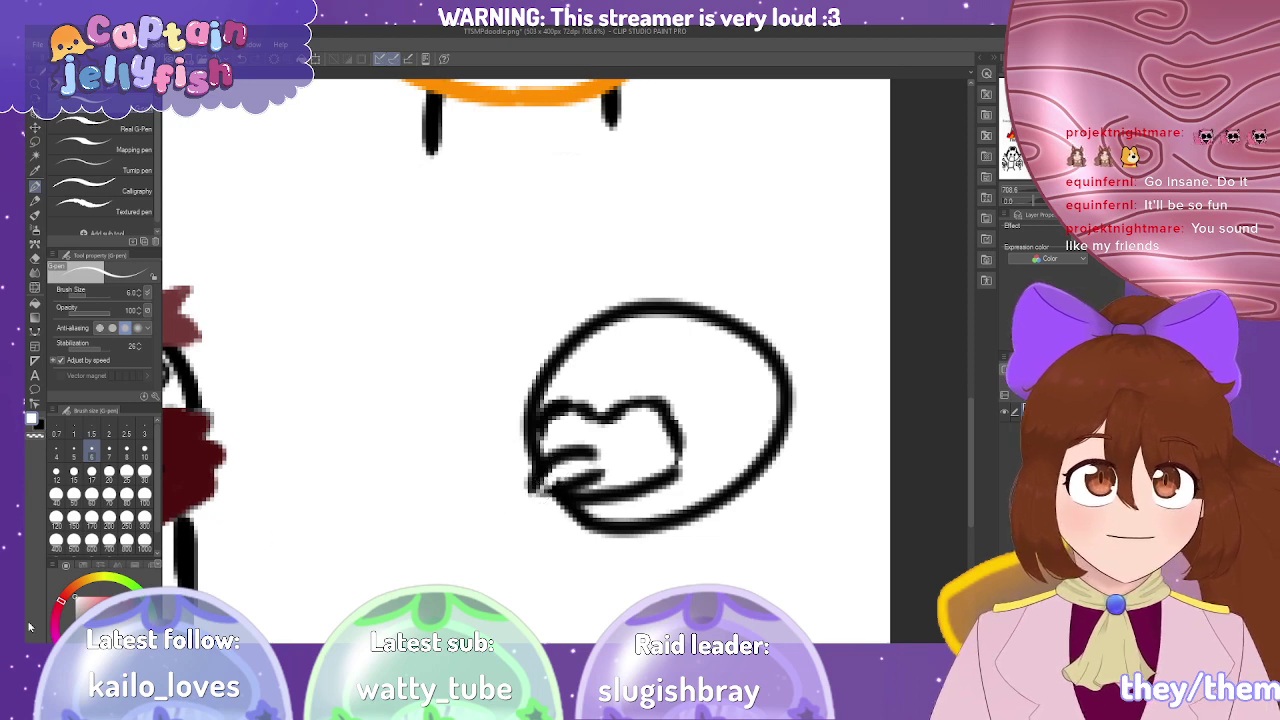
pyautogui.press('x')
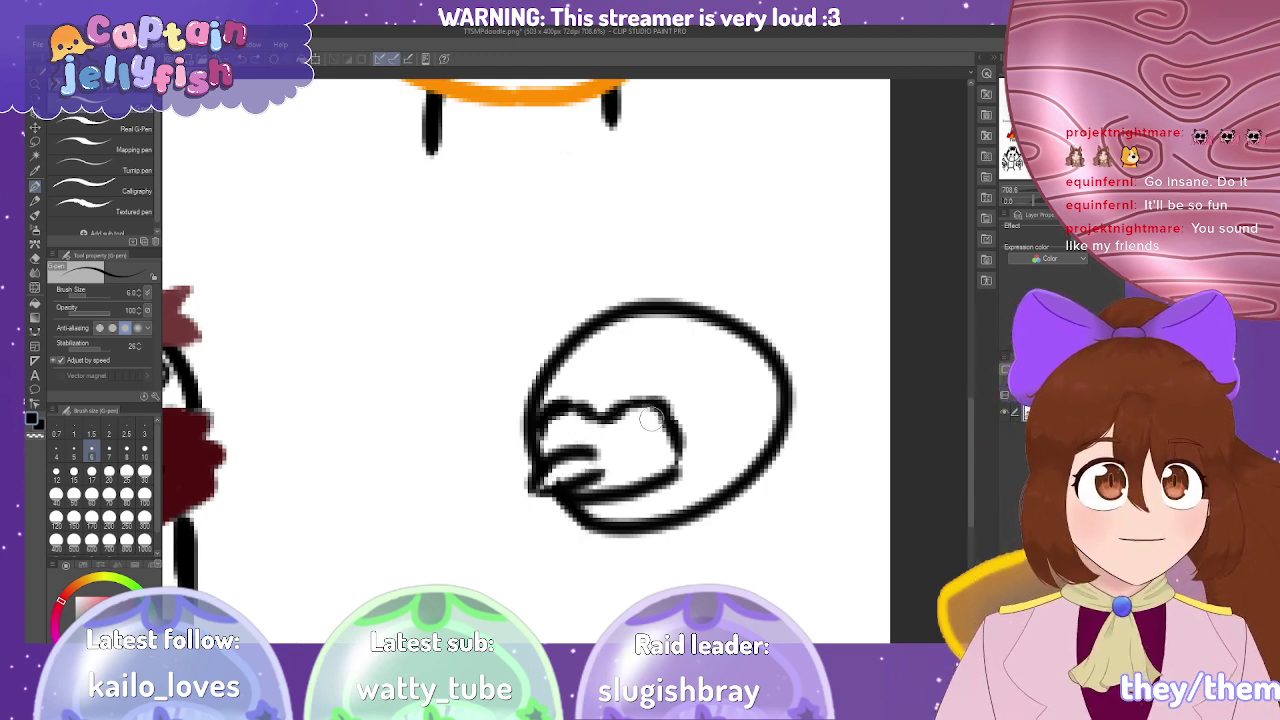
pyautogui.scroll(5, 655, 417)
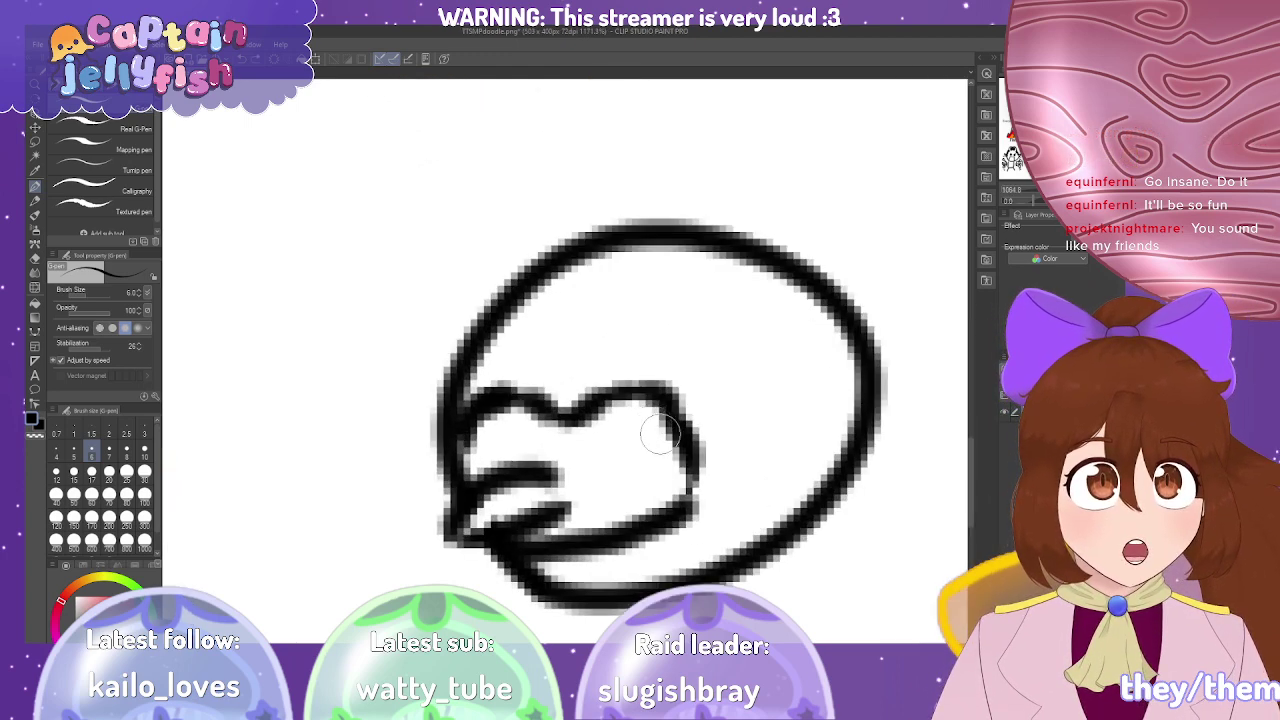
# Close the gap in the face patch's right side with a thicker black stroke at brush size 6.
pyautogui.moveTo(690, 462)
pyautogui.mouseDown()
pyautogui.moveTo(697, 499)
pyautogui.moveTo(699, 477)
pyautogui.moveTo(685, 509)
pyautogui.moveTo(680, 432)
pyautogui.mouseUp()
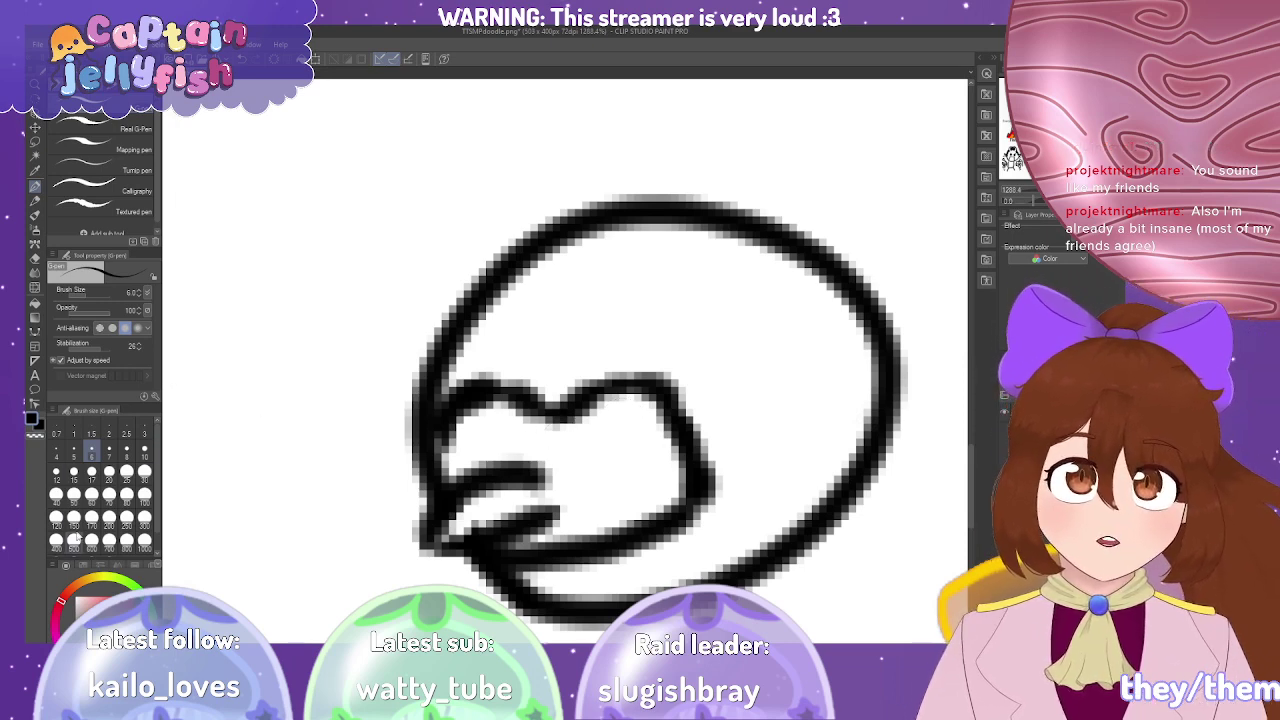
# Draw two small four-pointed star eyes in black at brush size 3 inside the face patch and fill their centres with yellow at size 0.7.
pyautogui.click(145, 432)
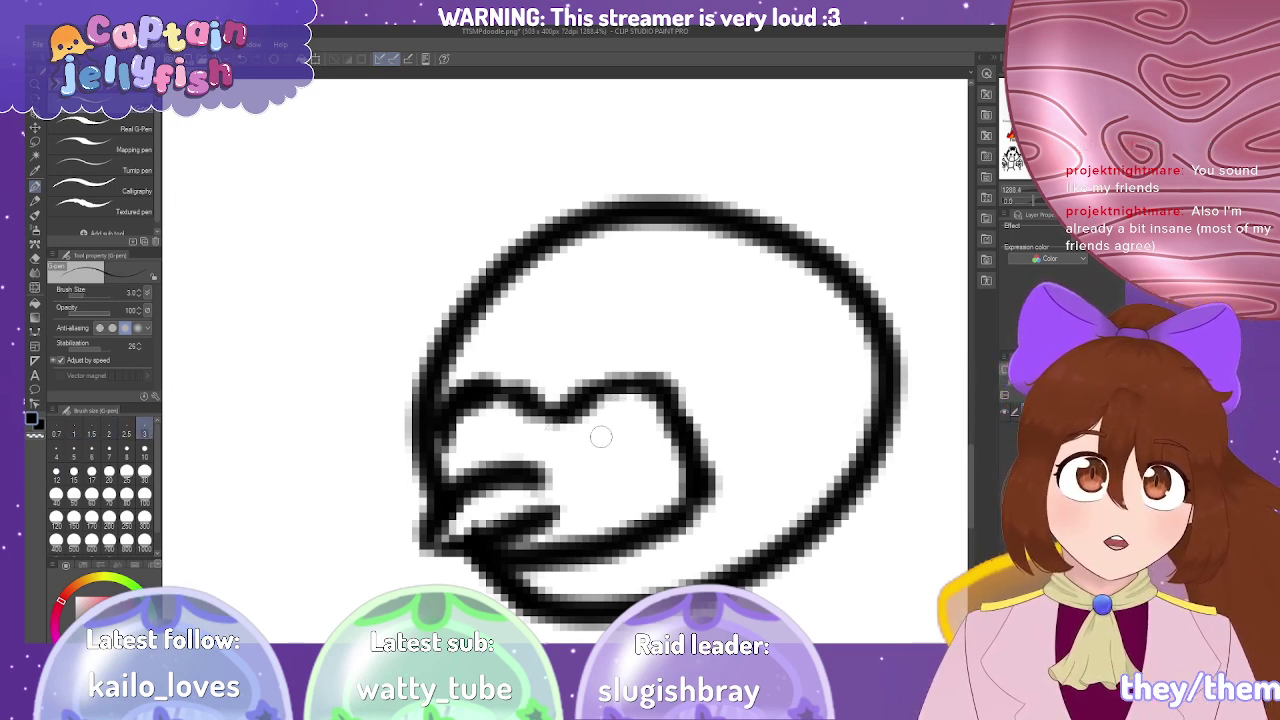
pyautogui.moveTo(623, 419)
pyautogui.mouseDown()
pyautogui.moveTo(649, 438)
pyautogui.moveTo(626, 412)
pyautogui.moveTo(598, 445)
pyautogui.moveTo(626, 471)
pyautogui.moveTo(635, 438)
pyautogui.mouseUp()
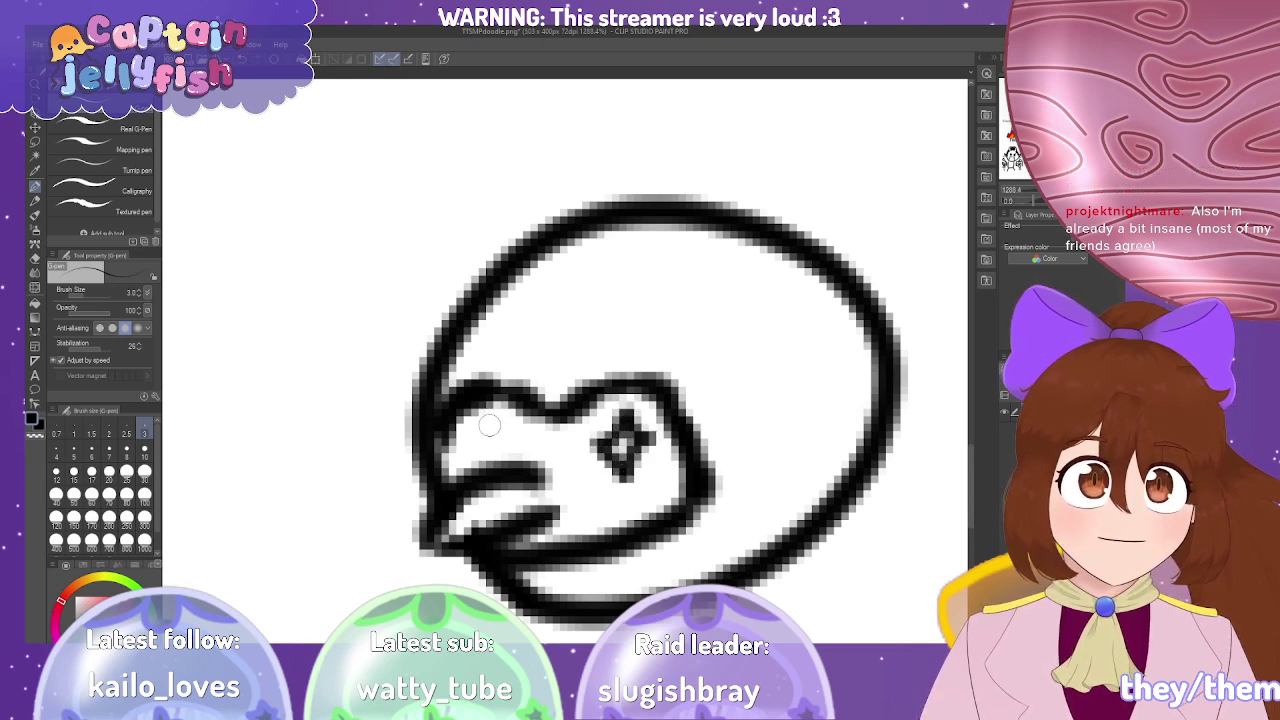
pyautogui.moveTo(487, 420); pyautogui.dragTo(492, 436)
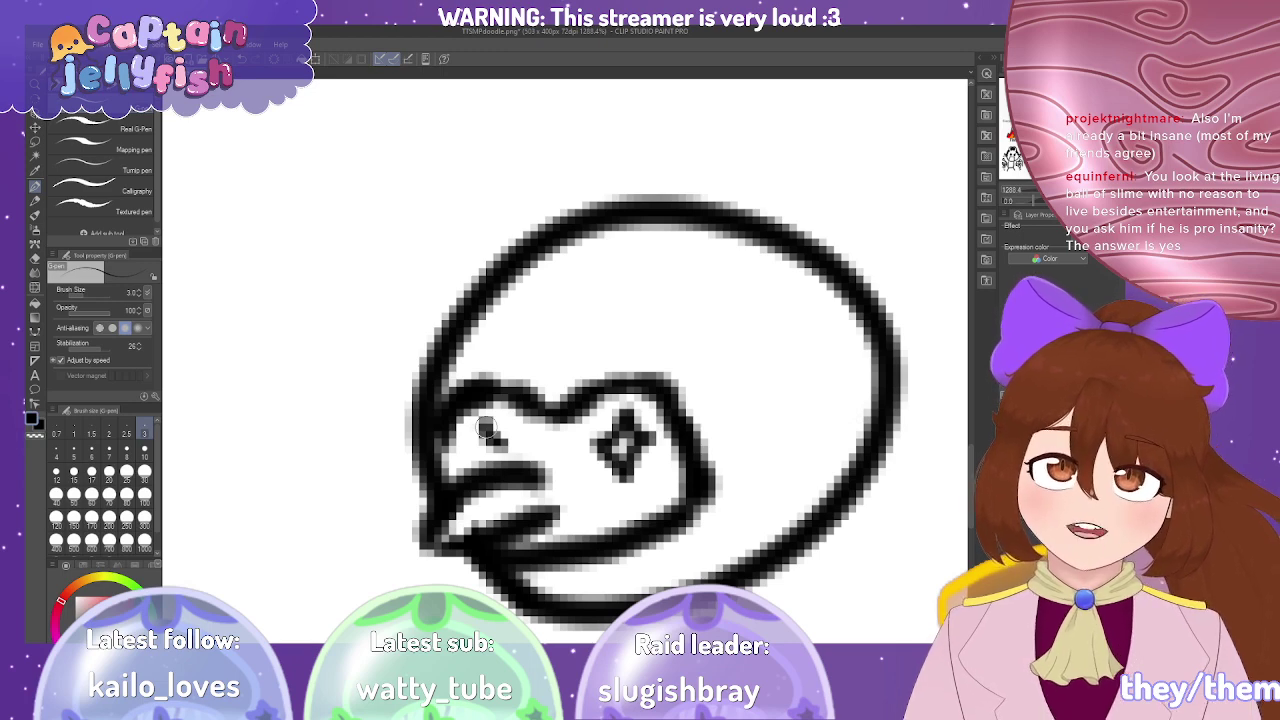
pyautogui.moveTo(478, 447)
pyautogui.mouseDown()
pyautogui.moveTo(482, 370)
pyautogui.moveTo(459, 413)
pyautogui.moveTo(479, 426)
pyautogui.moveTo(466, 458)
pyautogui.mouseUp()
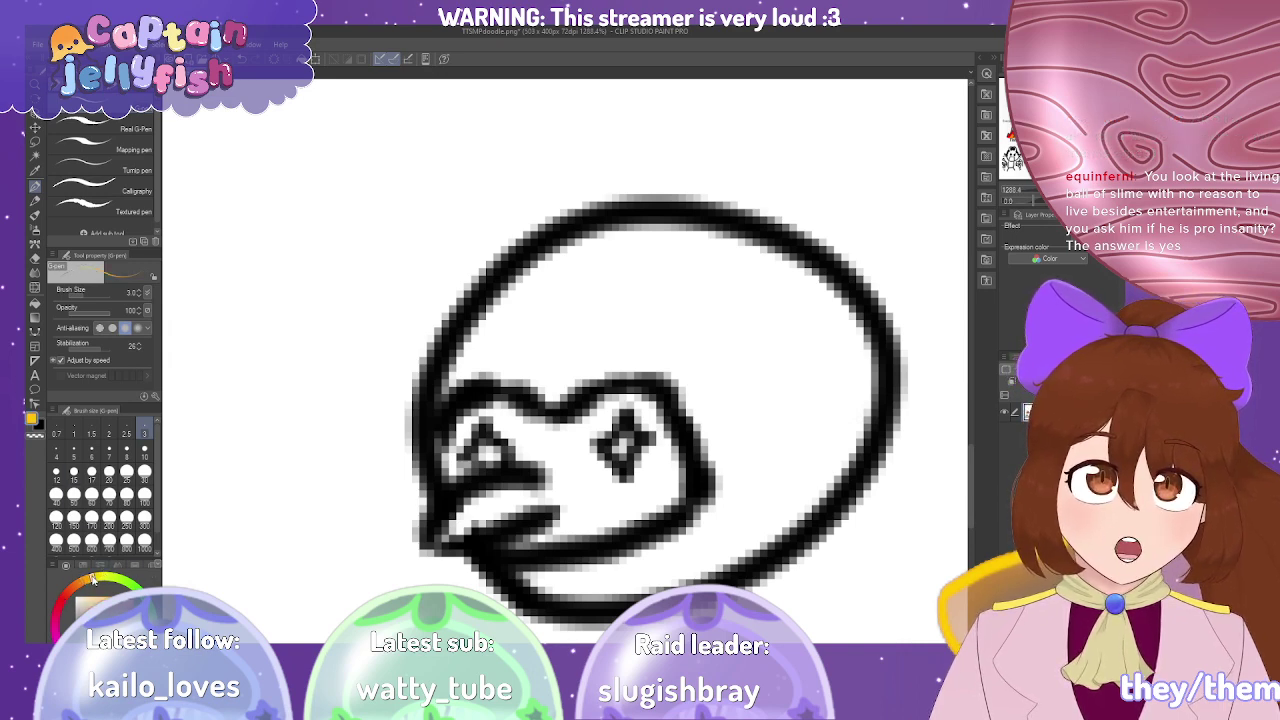
pyautogui.click(56, 430)
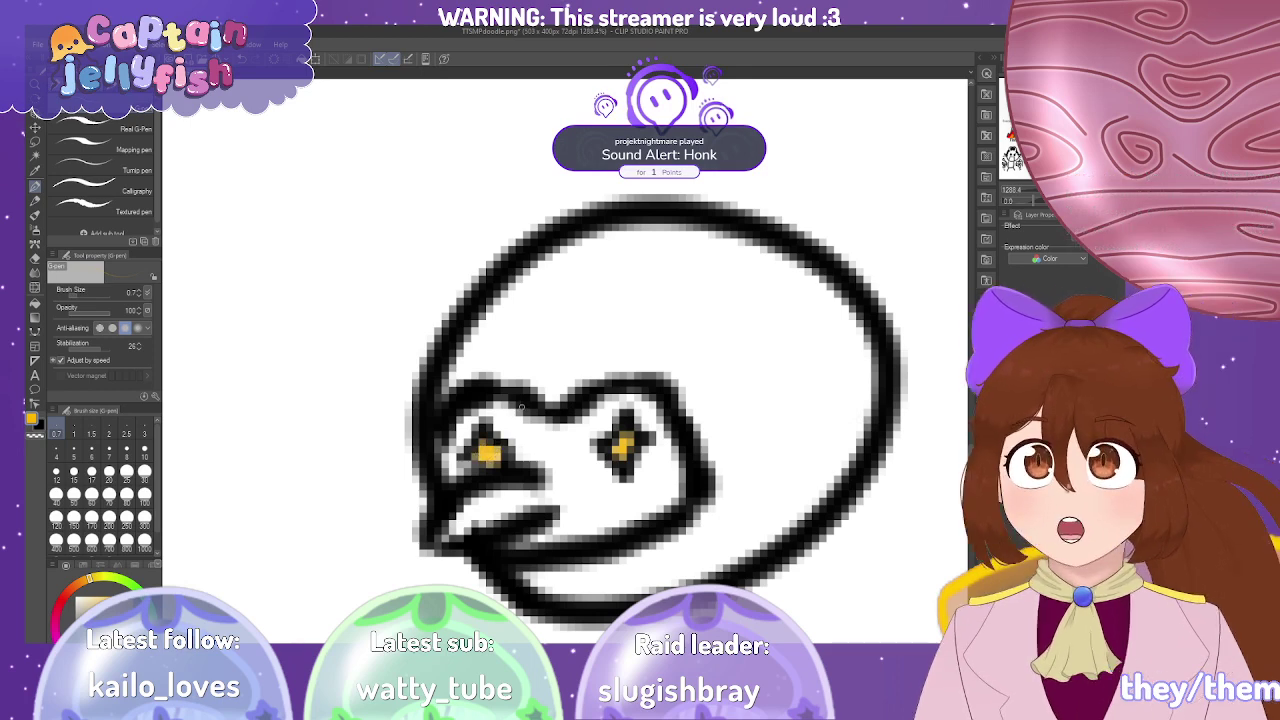
pyautogui.scroll(-1, 511, 345)
pyautogui.scroll(-4, 511, 345)
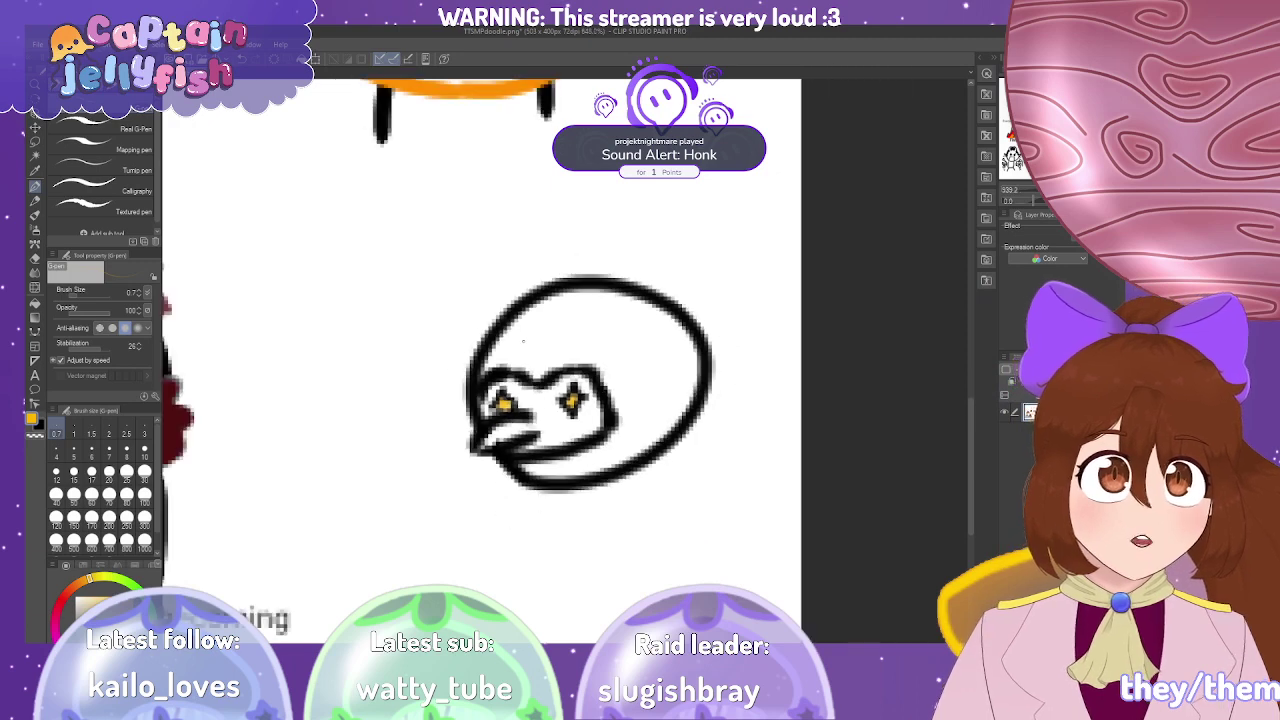
pyautogui.scroll(3, 548, 331)
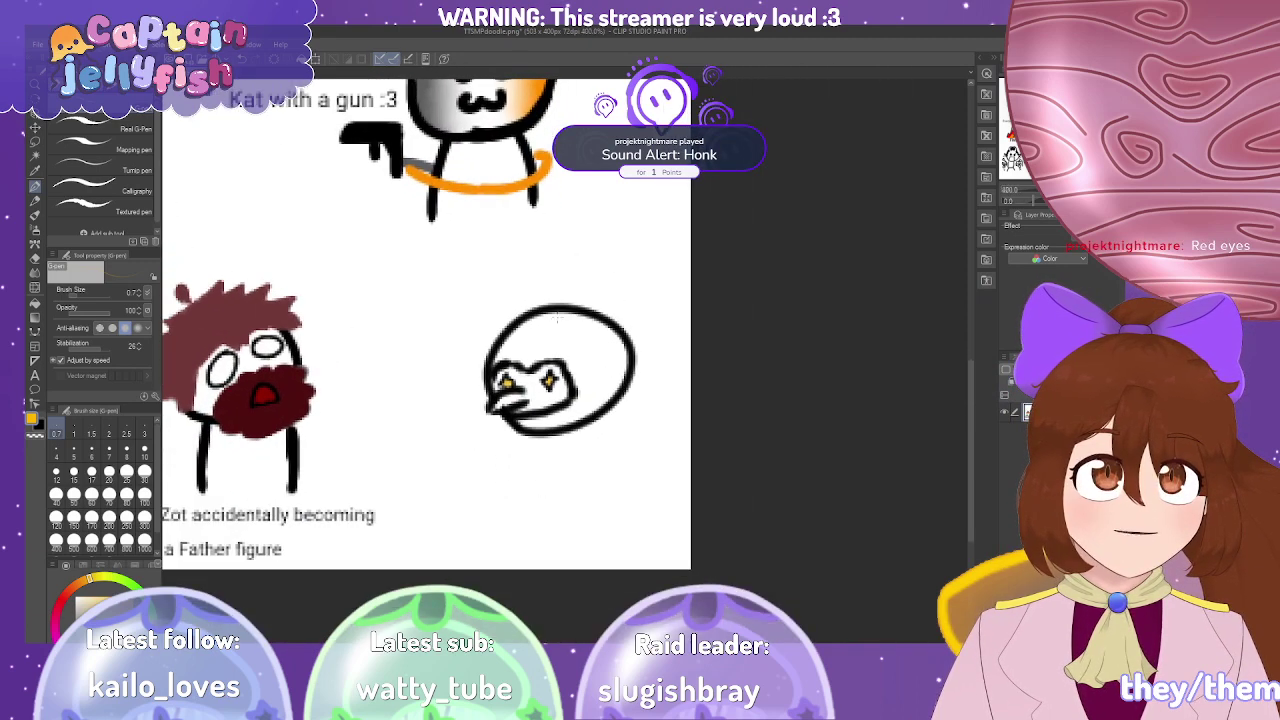
# Recolour the centre of the star eye farther from the beak in red at brush size 0.7.
pyautogui.scroll(1, 560, 344)
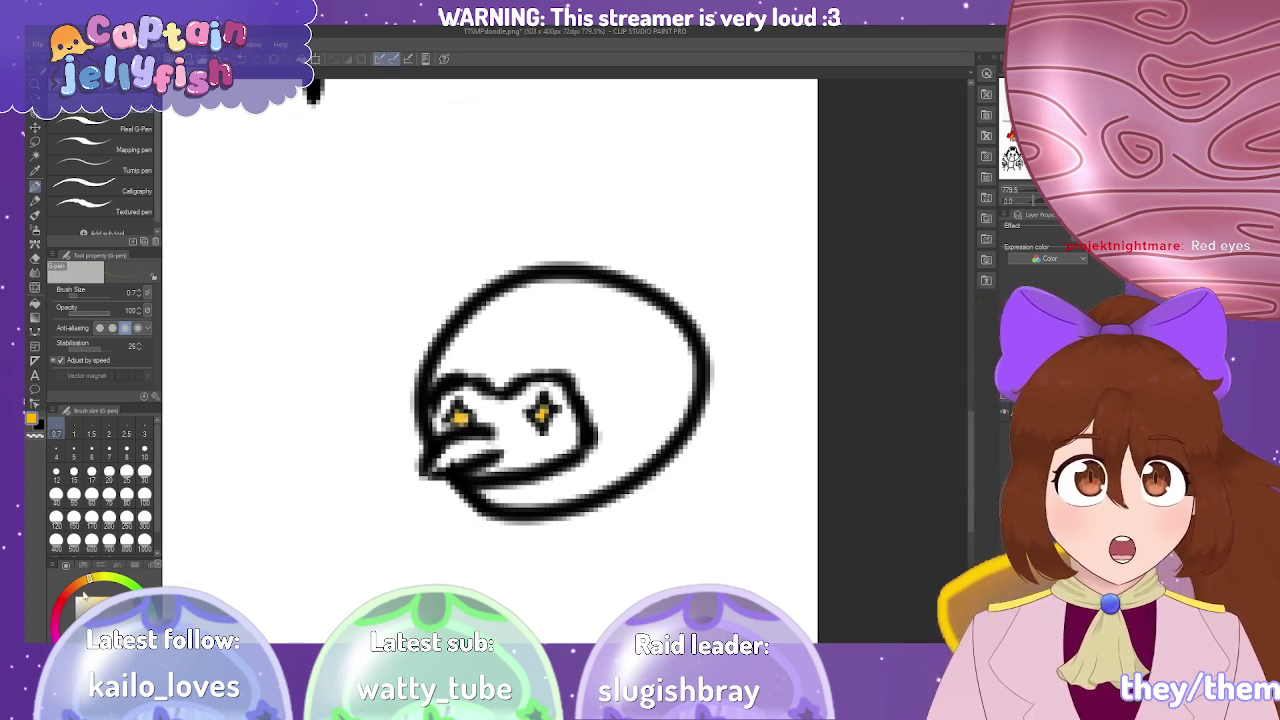
pyautogui.moveTo(80, 590); pyautogui.dragTo(68, 594)
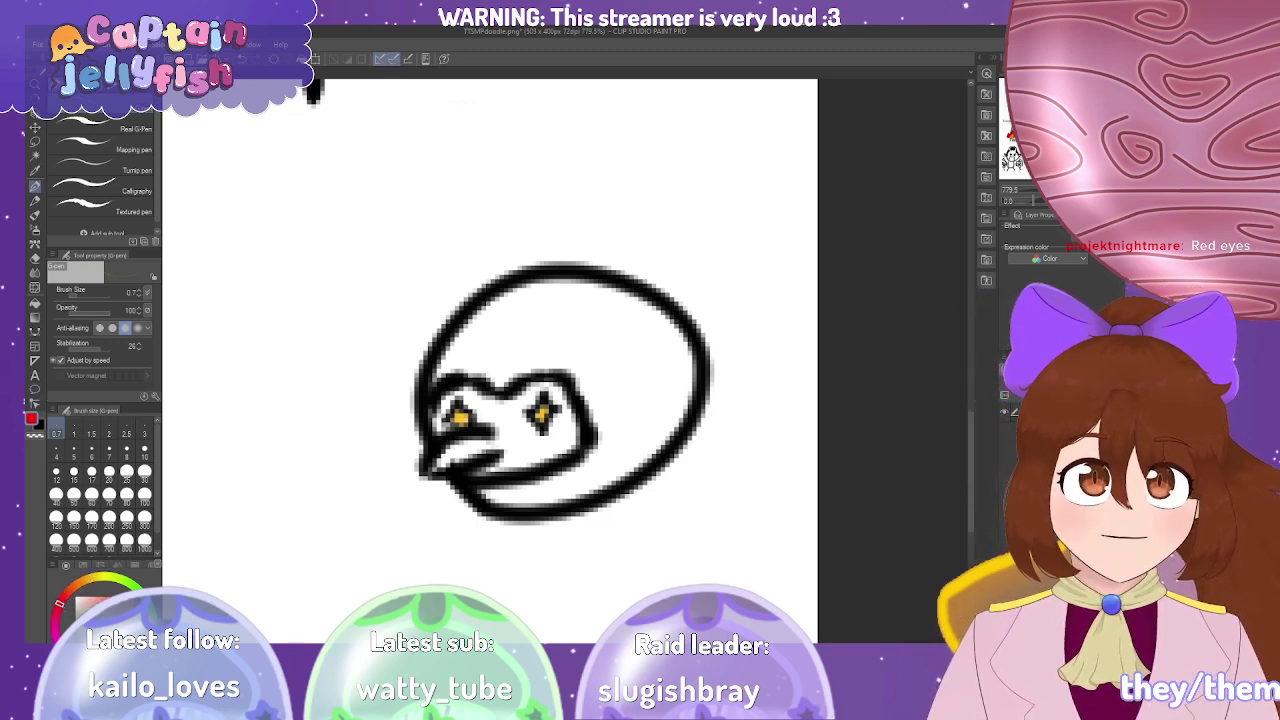
pyautogui.scroll(5, 550, 418)
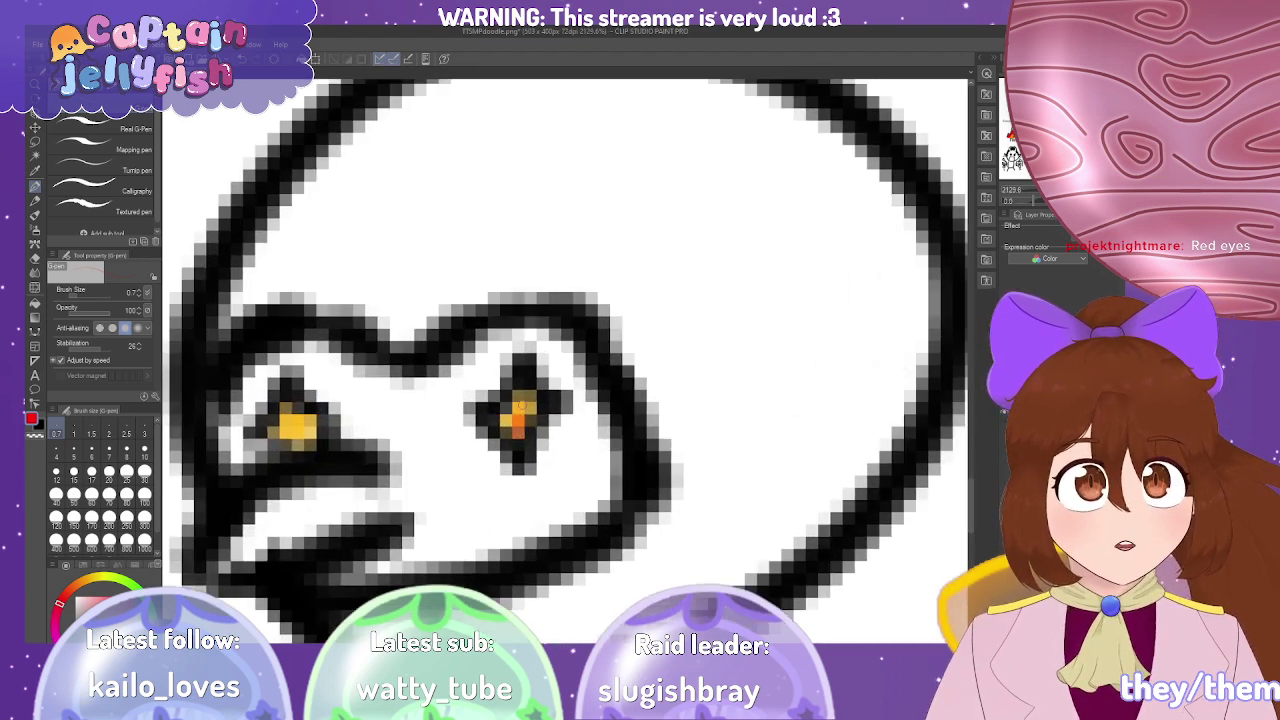
pyautogui.moveTo(521, 416); pyautogui.dragTo(511, 420)
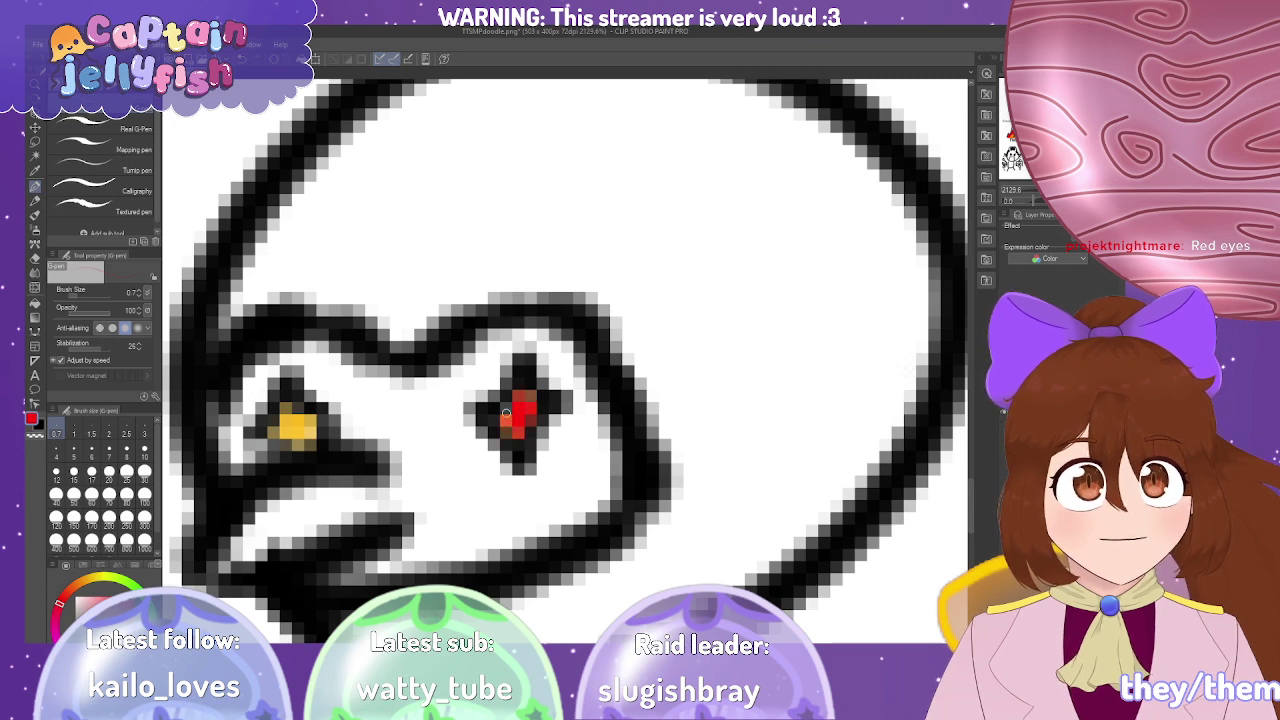
# Undo the red and yellow fills and both star-shaped eyes.
pyautogui.hotkey('ctrl', 'z')
pyautogui.hotkey('ctrl', 'z')
pyautogui.hotkey('ctrl', 'z')
pyautogui.hotkey('ctrl', 'z')
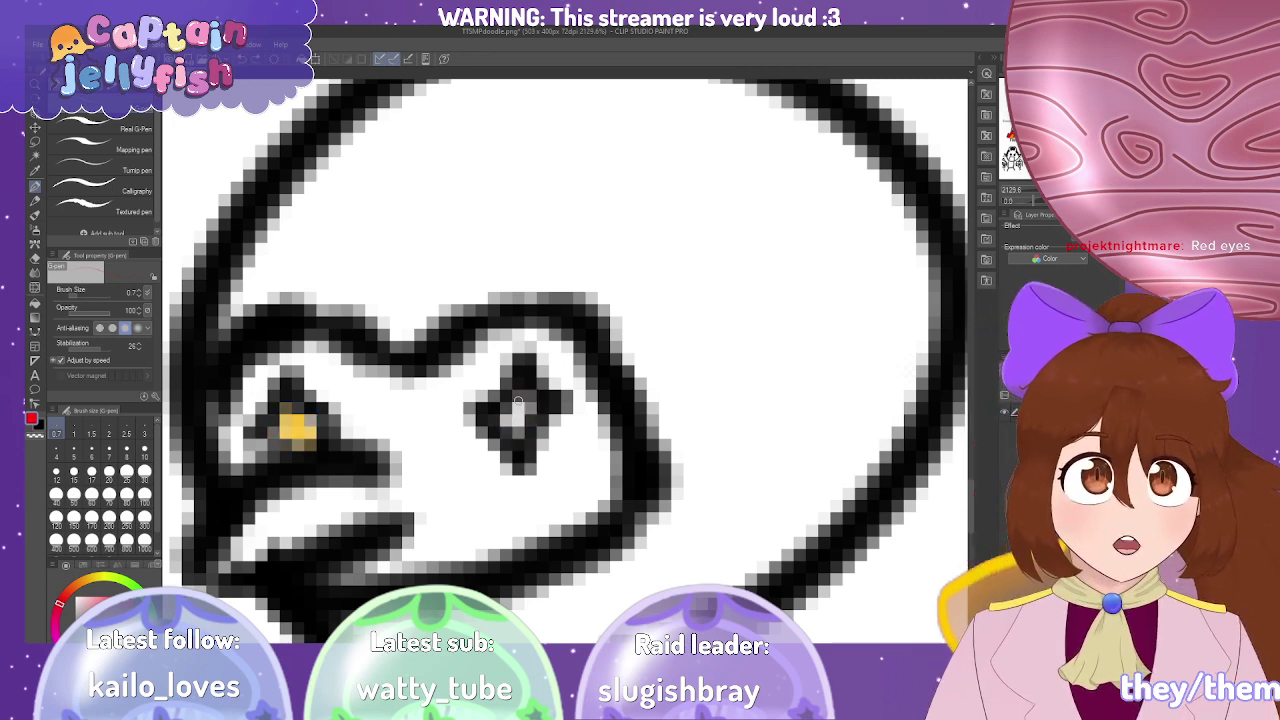
pyautogui.hotkey('ctrl', 'z')
pyautogui.hotkey('ctrl', 'z')
pyautogui.hotkey('ctrl', 'z')
pyautogui.hotkey('ctrl', 'z')
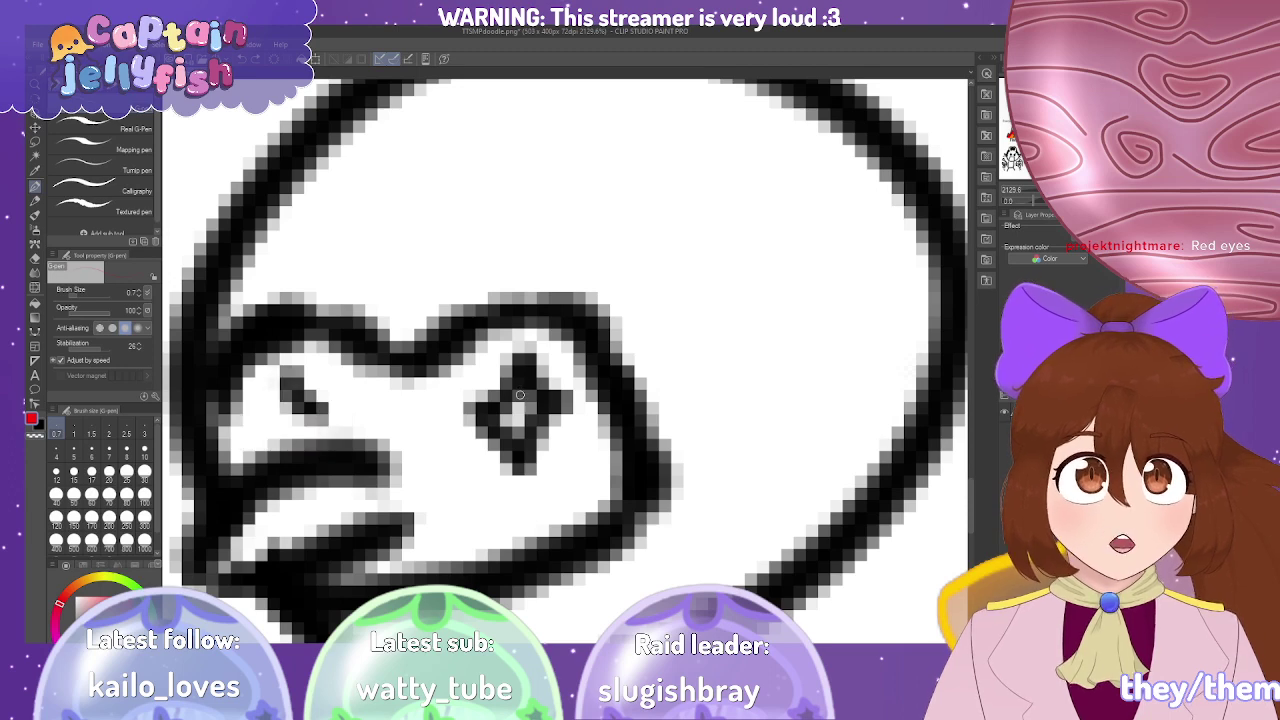
pyautogui.hotkey('ctrl', 'z')
pyautogui.hotkey('ctrl', 'z')
pyautogui.hotkey('ctrl', 'z')
pyautogui.hotkey('ctrl', 'z')
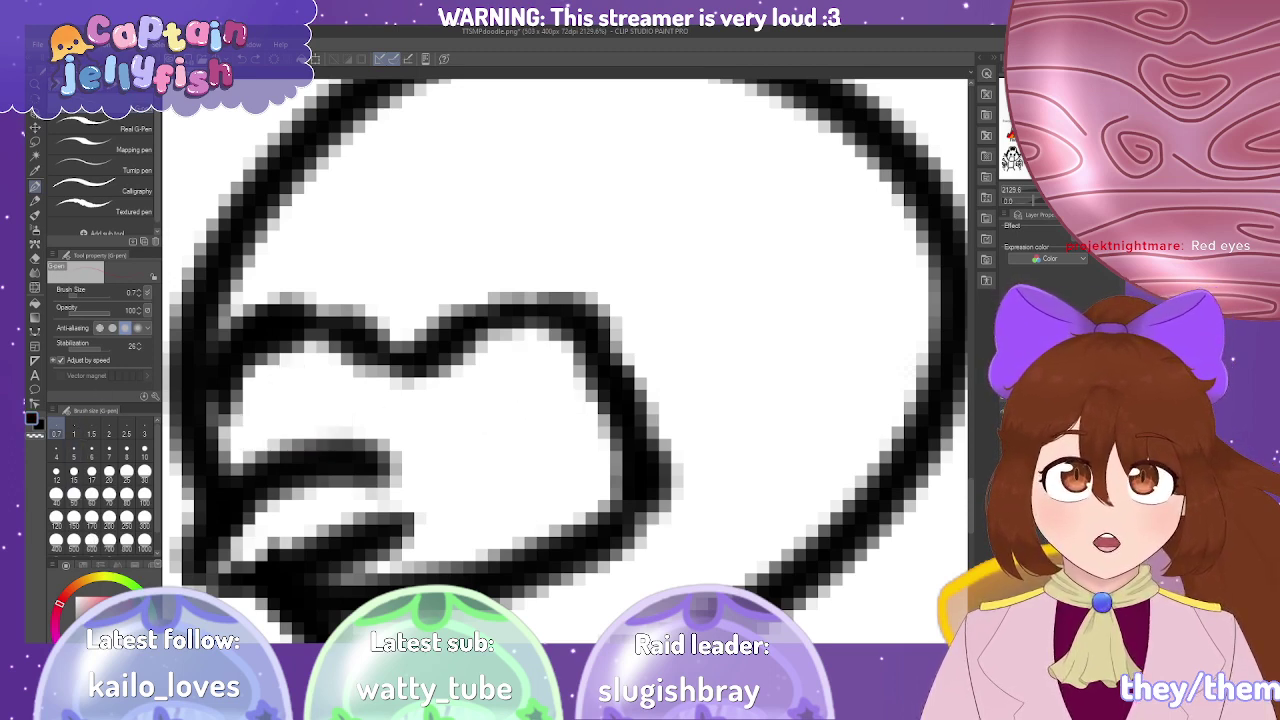
# Draw two round black eyes inside the face patch with the G-pen at size 7.
pyautogui.click(109, 449)
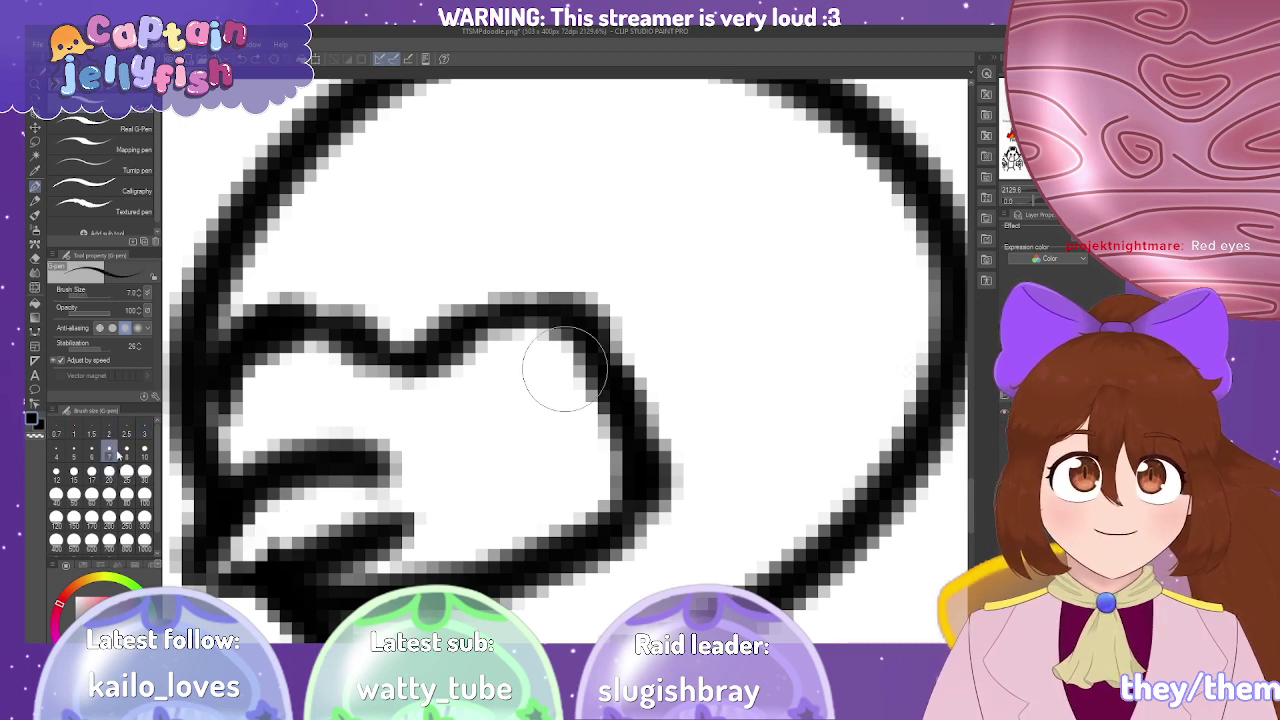
pyautogui.moveTo(512, 417); pyautogui.dragTo(512, 412)
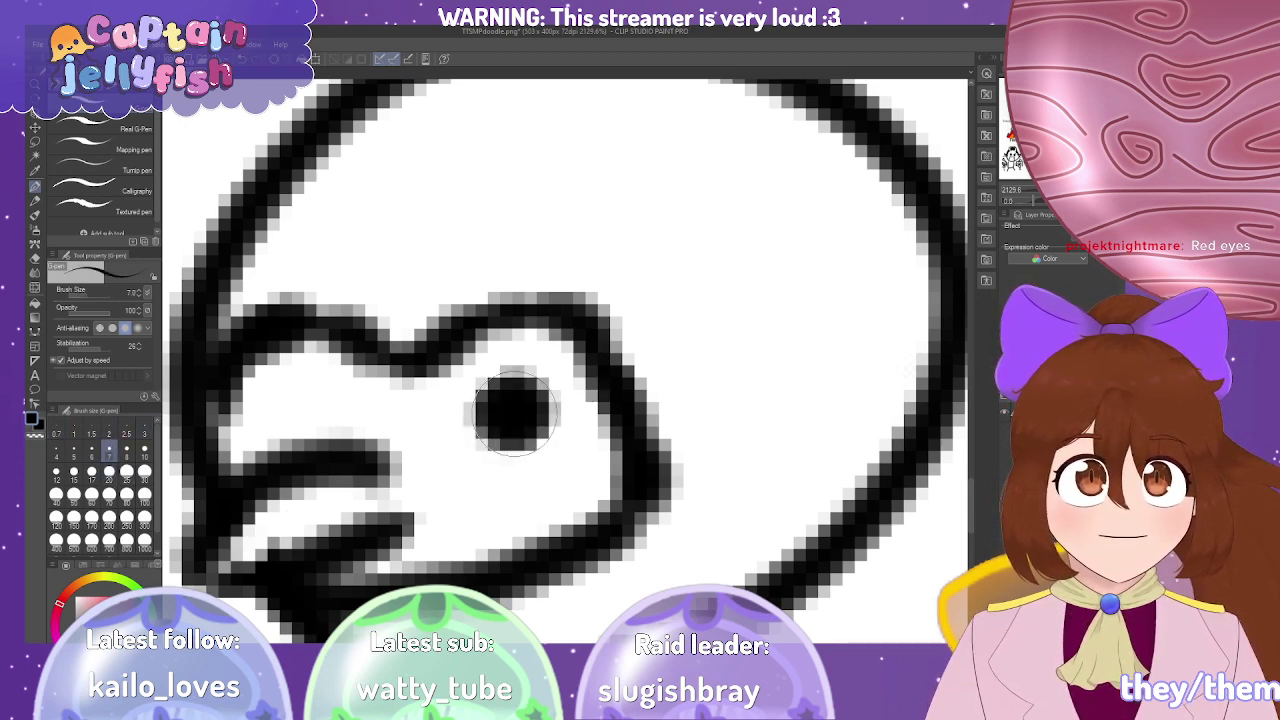
pyautogui.moveTo(286, 402); pyautogui.dragTo(297, 409)
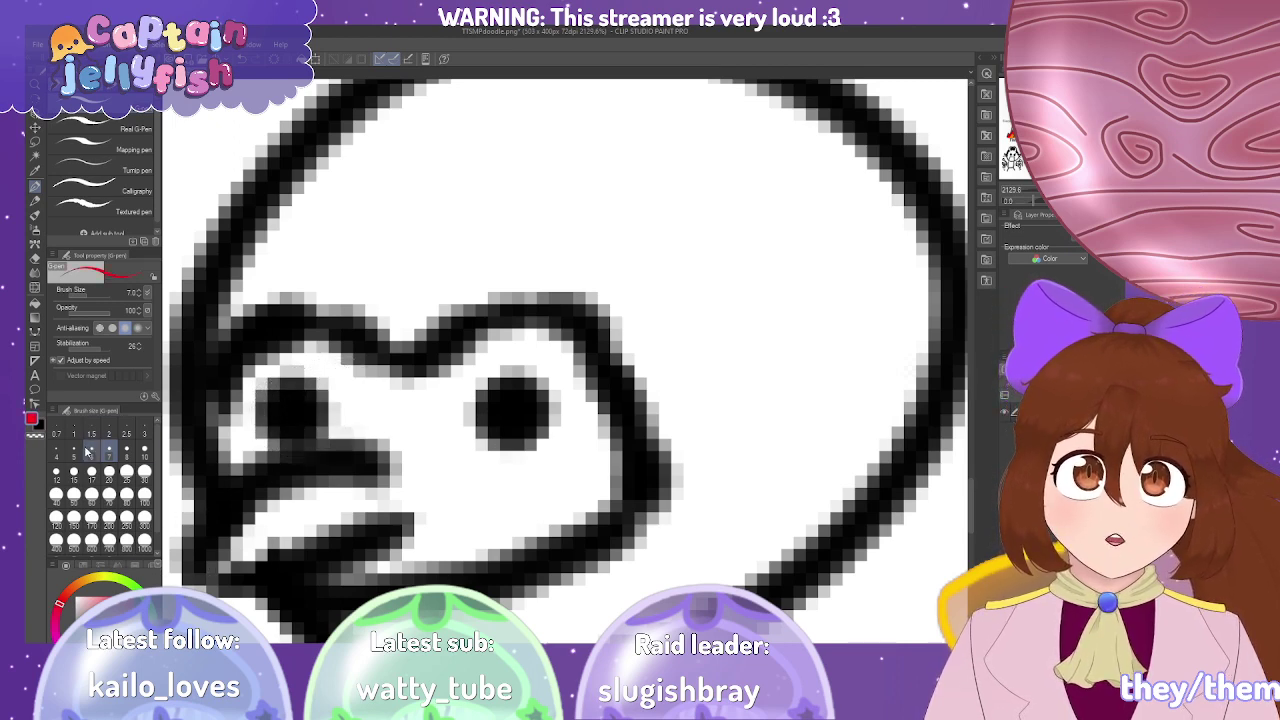
# Try a red streak from the right eye and a blue streak from the left eye at brush size 2.5, and undo the blue one.
pyautogui.click(126, 433)
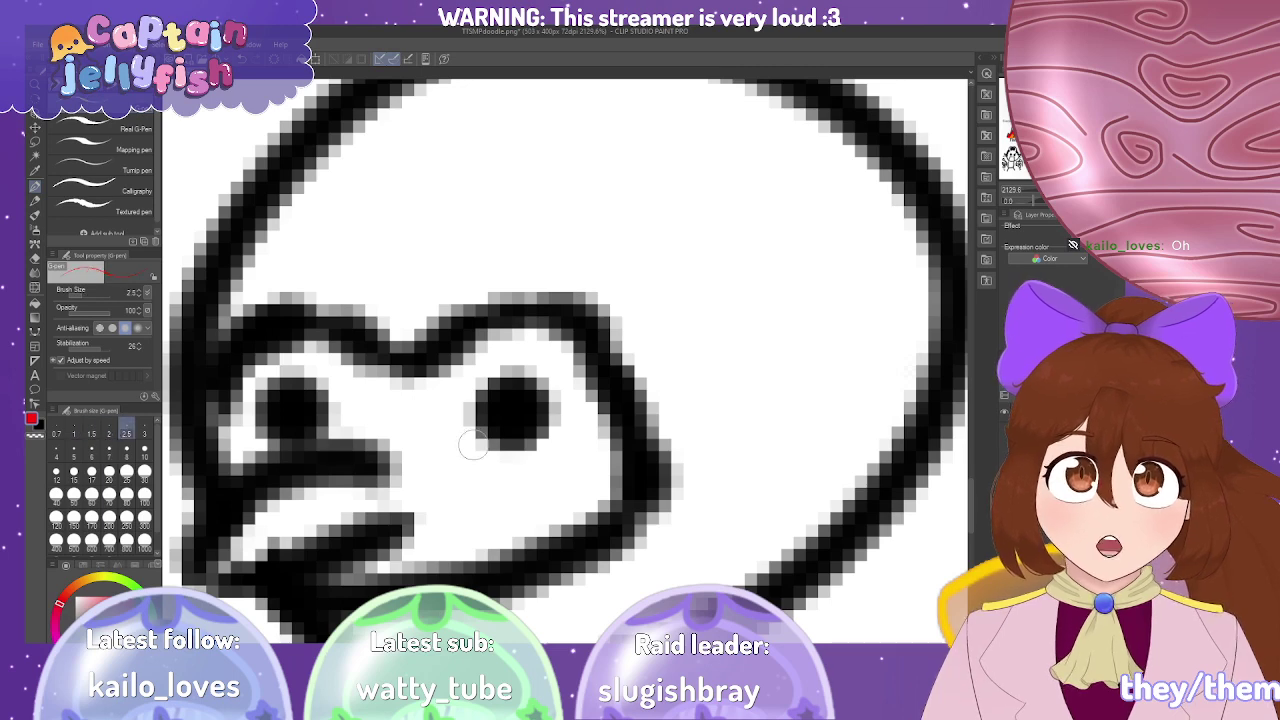
pyautogui.moveTo(543, 403)
pyautogui.mouseDown()
pyautogui.moveTo(529, 408)
pyautogui.moveTo(640, 358)
pyautogui.mouseUp()
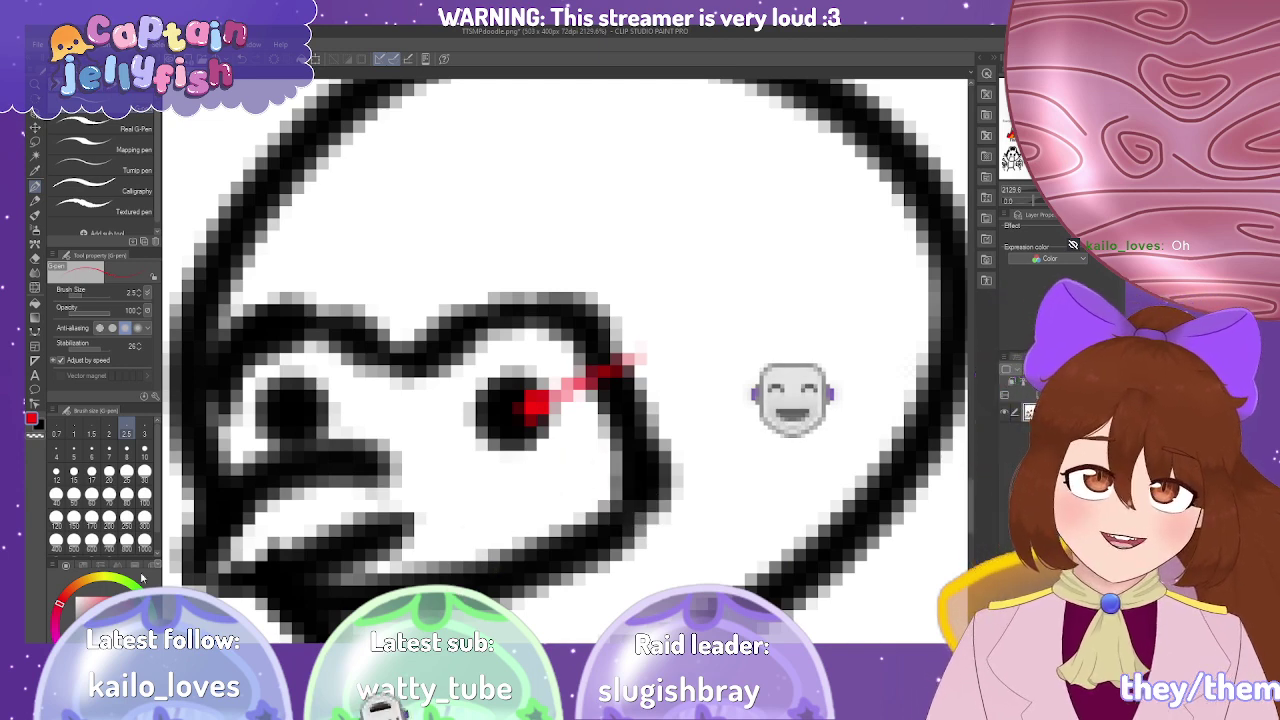
pyautogui.press('x')
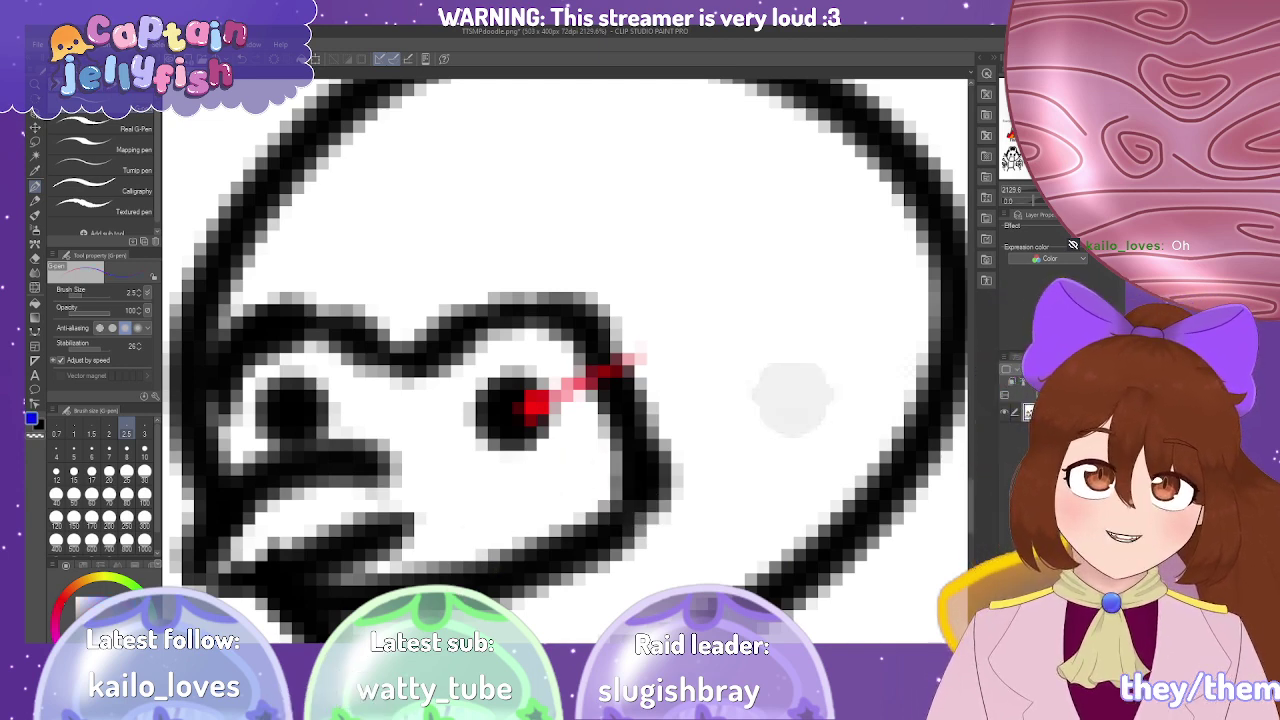
pyautogui.click(271, 406)
pyautogui.moveTo(271, 406)
pyautogui.mouseDown()
pyautogui.moveTo(218, 358)
pyautogui.moveTo(218, 312)
pyautogui.mouseUp()
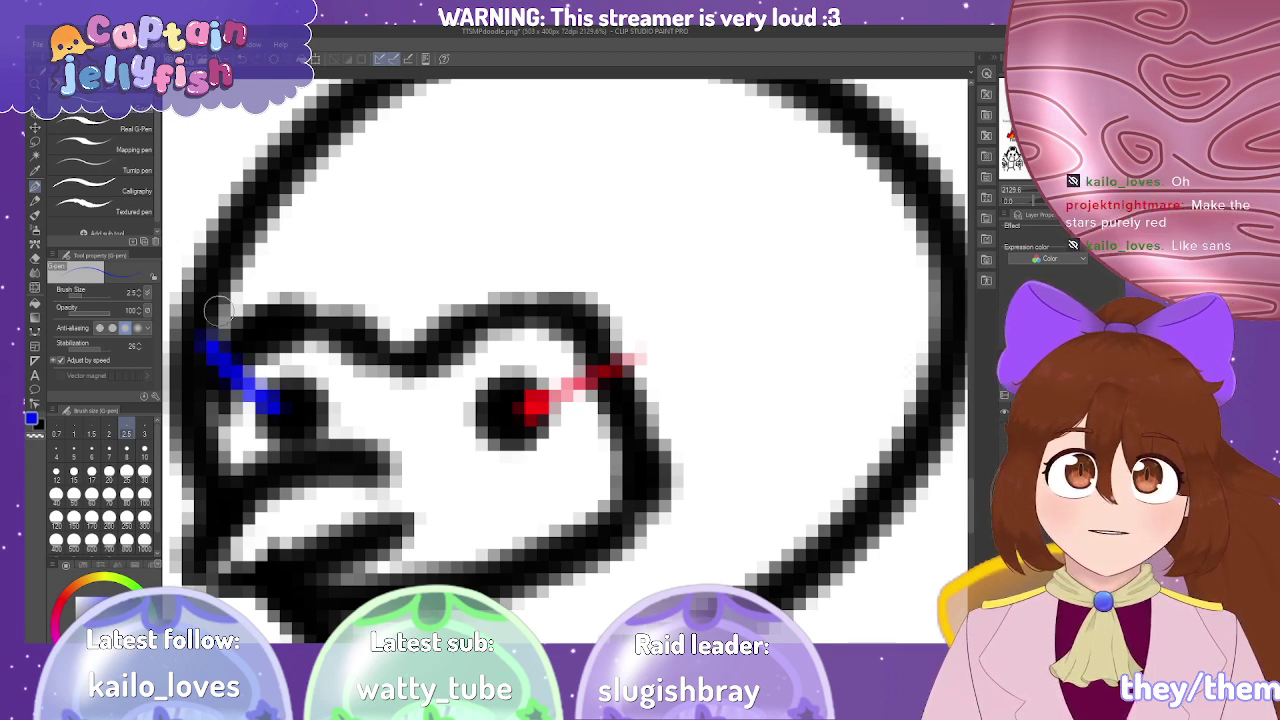
pyautogui.hotkey('ctrl', 'z')
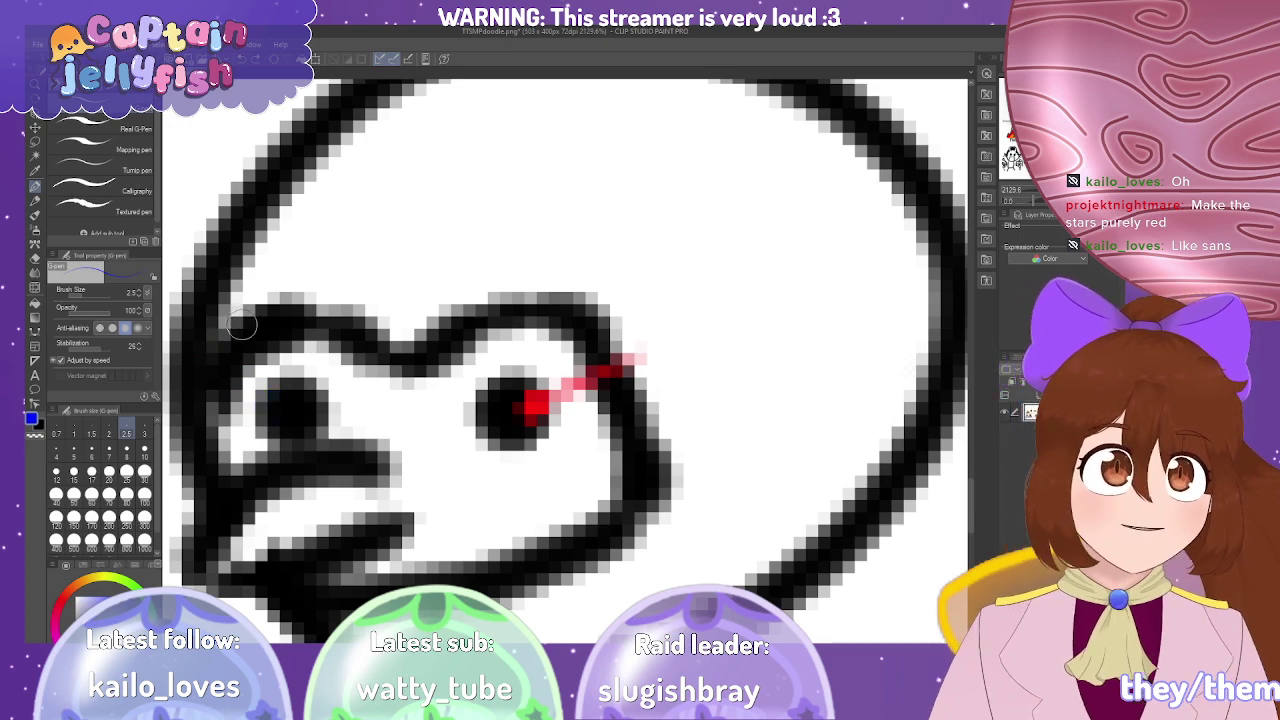
# Examine the new head at a smaller scale alongside the surrounding doodles.
pyautogui.hotkey('ctrl', '-')
pyautogui.hotkey('ctrl', '-')
pyautogui.hotkey('ctrl', '-')
pyautogui.hotkey('ctrl', '-')
pyautogui.hotkey('ctrl', '-')
pyautogui.hotkey('ctrl', '-')
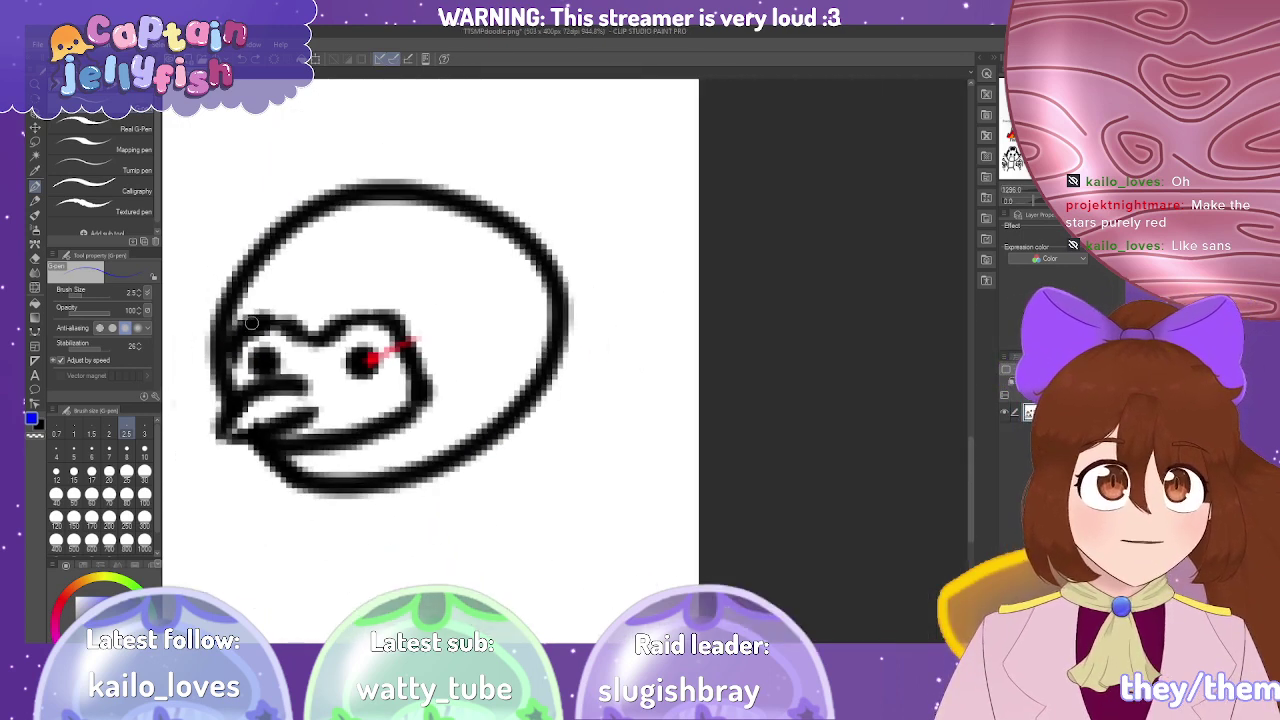
pyautogui.hotkey('ctrl', '-')
pyautogui.hotkey('ctrl', '-')
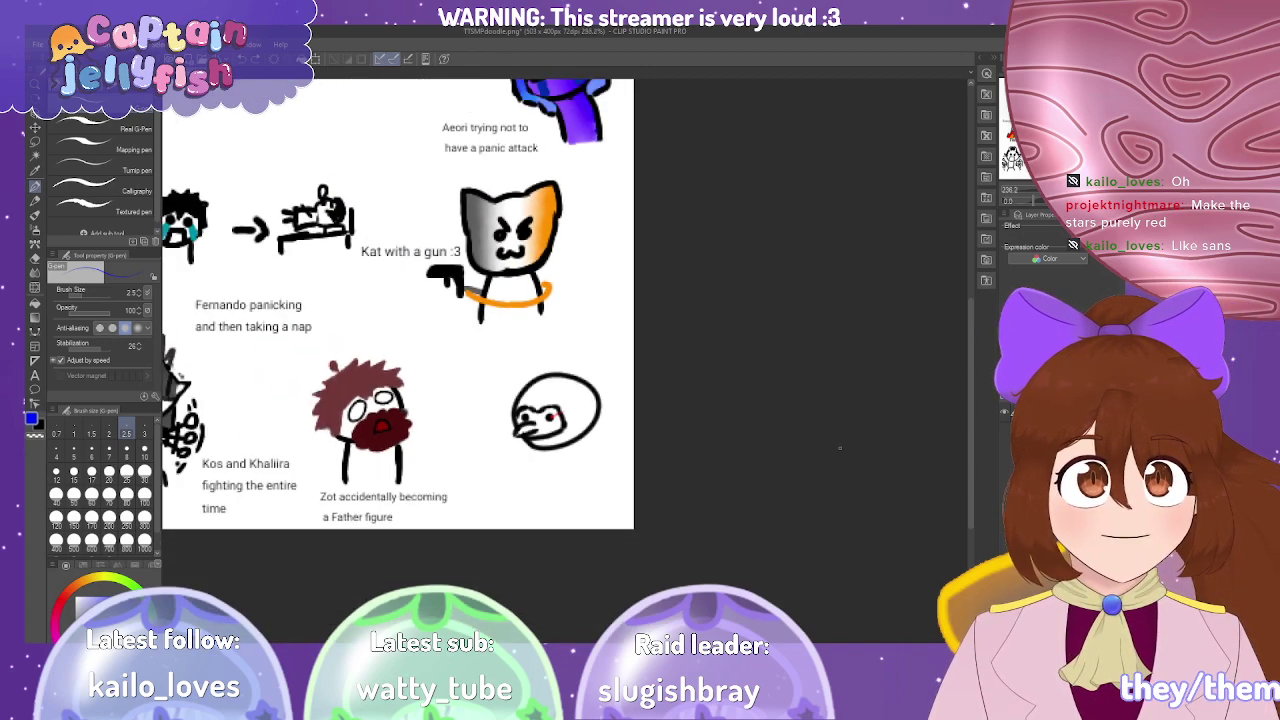
# Undo the red streak coming from the right eye.
pyautogui.hotkey('ctrl', '+')
pyautogui.hotkey('ctrl', '+')
pyautogui.hotkey('ctrl', '+')
pyautogui.hotkey('ctrl', '+')
pyautogui.hotkey('ctrl', '+')
pyautogui.hotkey('ctrl', '+')
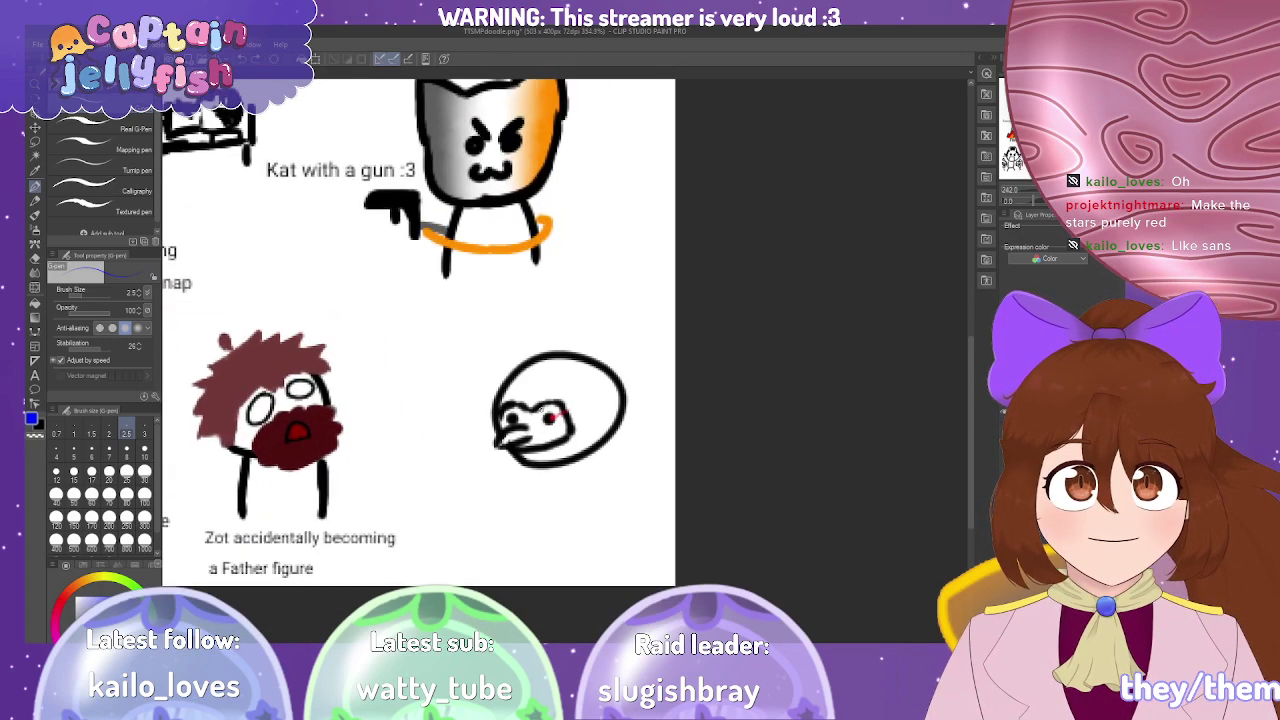
pyautogui.hotkey('ctrl', '+')
pyautogui.hotkey('ctrl', '+')
pyautogui.hotkey('ctrl', '+')
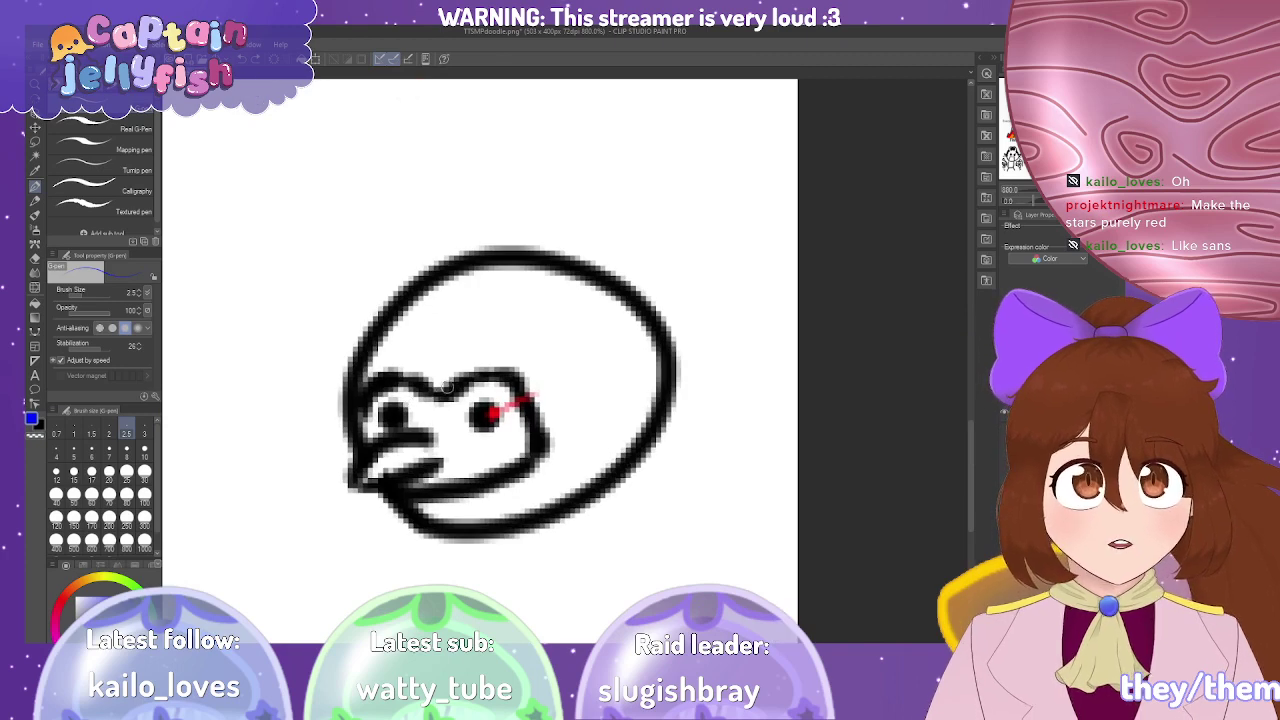
pyautogui.hotkey('ctrl', 'z')
pyautogui.hotkey('ctrl', 'z')
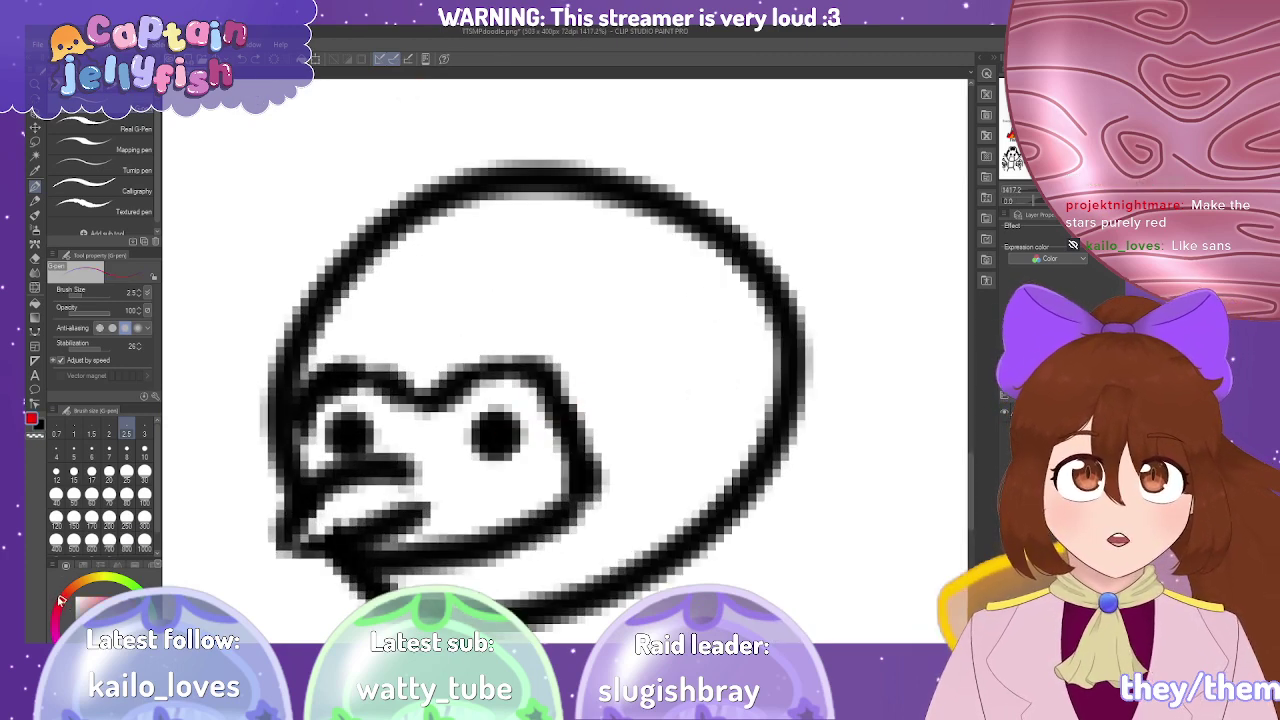
# Cover both black eyes with solid red dots using the G-pen at size 6.
pyautogui.click(91, 452)
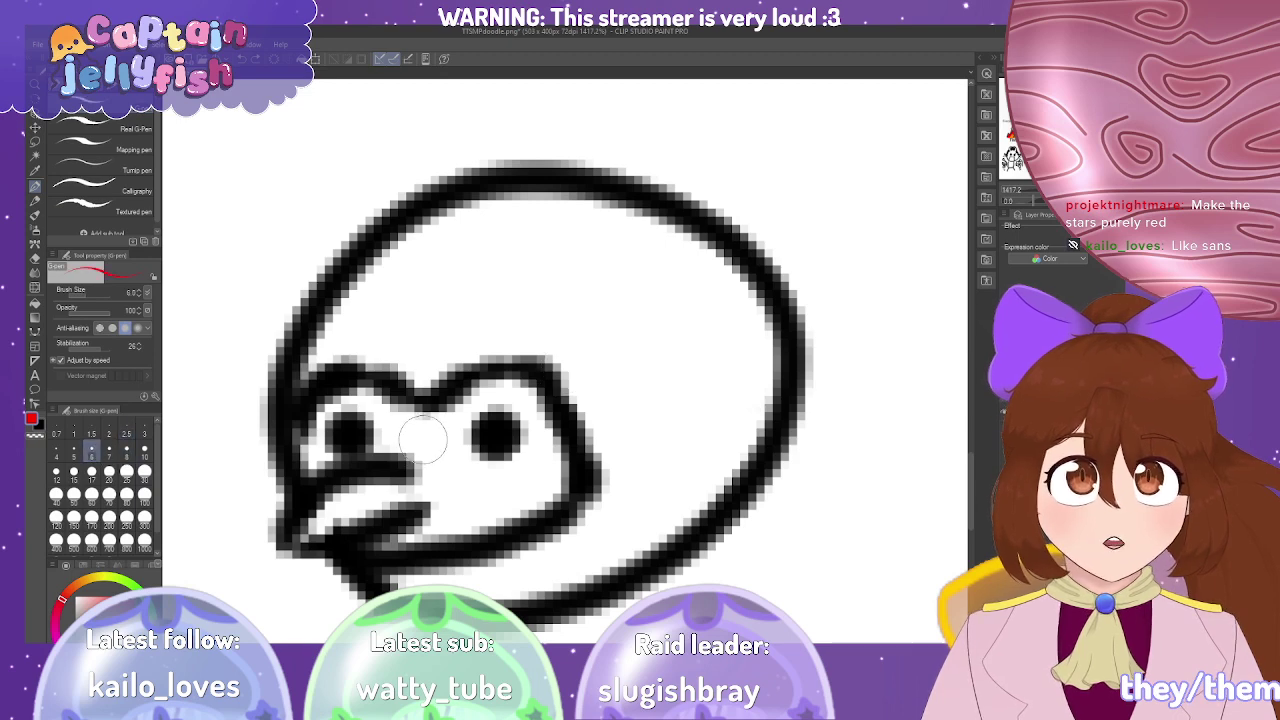
pyautogui.click(497, 432)
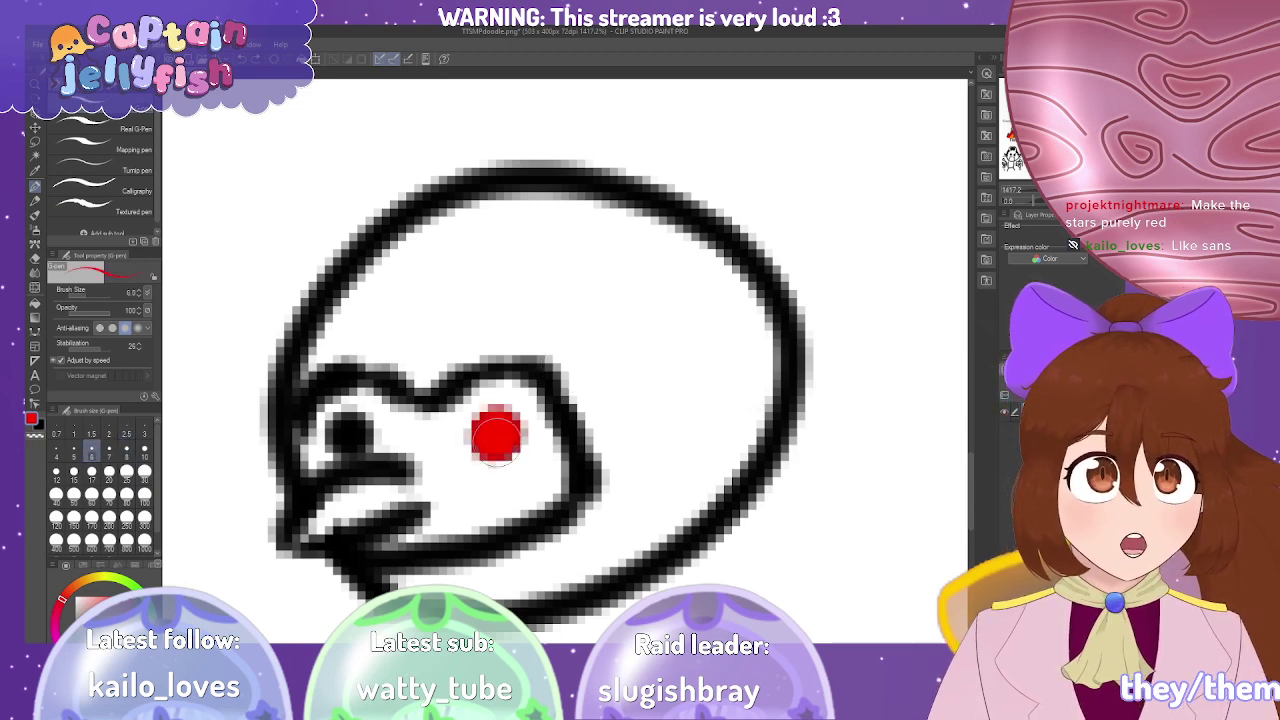
pyautogui.click(352, 430)
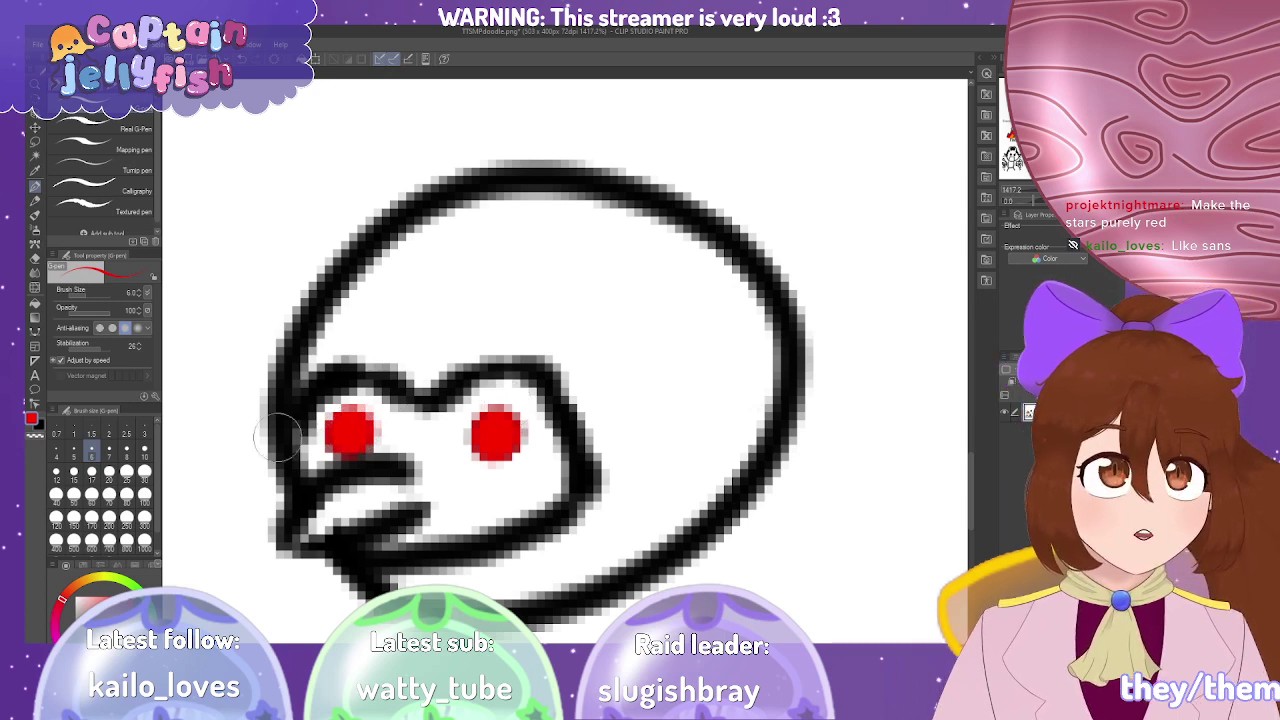
# Paint over the top and right side of the head outline in white at brush size 6.
pyautogui.press('x')
pyautogui.moveTo(406, 265)
pyautogui.mouseDown()
pyautogui.moveTo(423, 200)
pyautogui.moveTo(449, 194)
pyautogui.moveTo(399, 204)
pyautogui.moveTo(400, 249)
pyautogui.moveTo(630, 157)
pyautogui.moveTo(608, 206)
pyautogui.moveTo(726, 224)
pyautogui.moveTo(711, 294)
pyautogui.moveTo(771, 251)
pyautogui.moveTo(785, 340)
pyautogui.moveTo(808, 352)
pyautogui.moveTo(803, 389)
pyautogui.moveTo(777, 409)
pyautogui.moveTo(791, 346)
pyautogui.mouseUp()
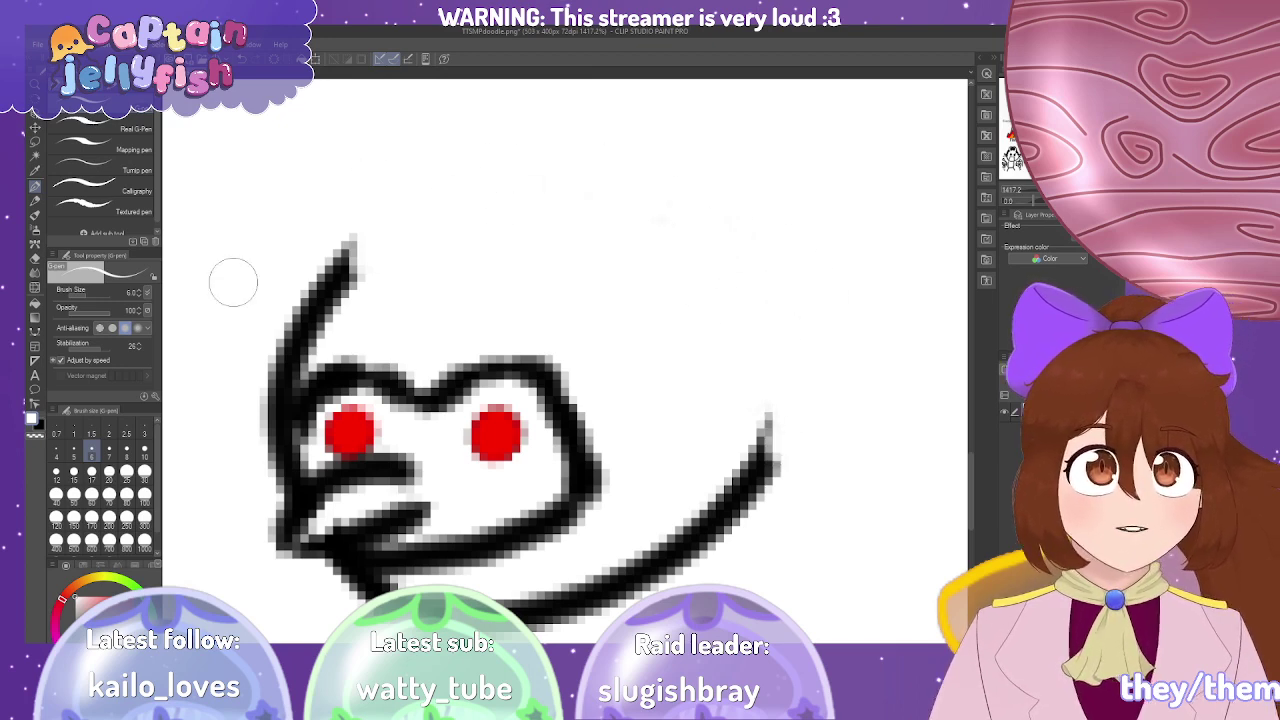
# Redraw the head's top and right outline in black at brush size 6 as a lower curve joining the bottom edge, undoing unwanted strokes.
pyautogui.click(90, 452)
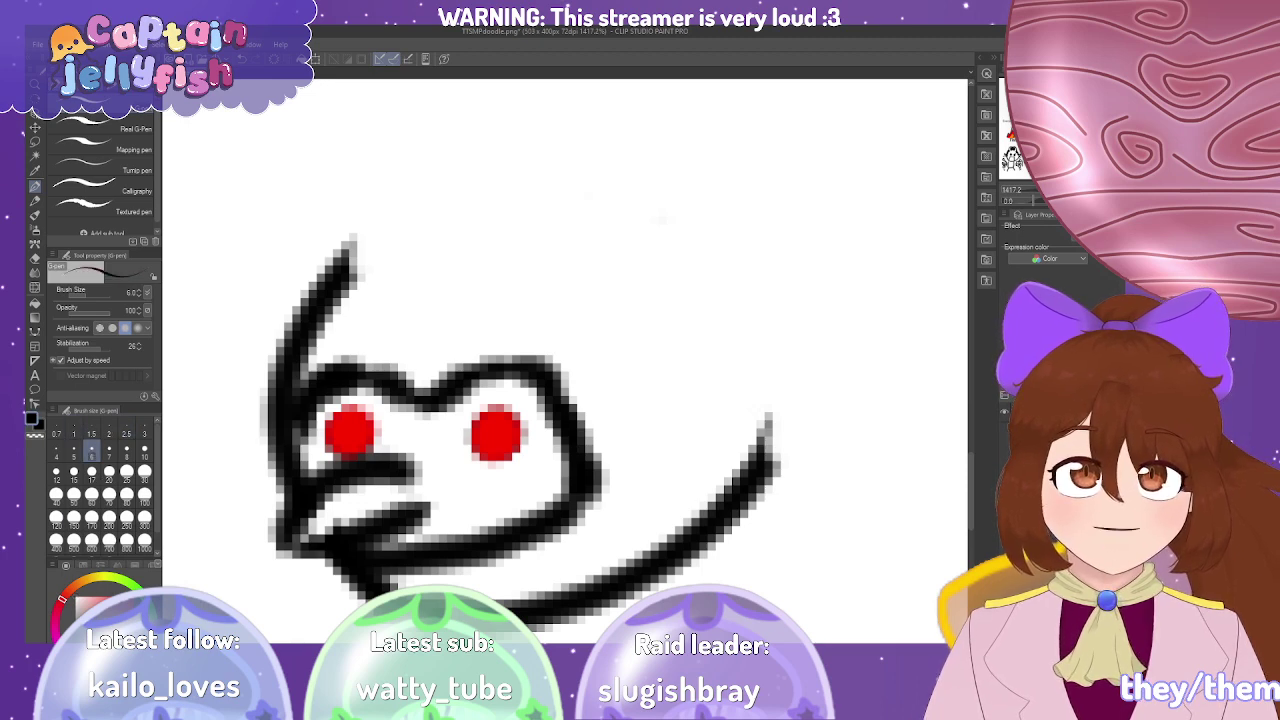
pyautogui.moveTo(350, 258); pyautogui.dragTo(470, 212)
pyautogui.moveTo(365, 265)
pyautogui.mouseDown()
pyautogui.moveTo(412, 240)
pyautogui.moveTo(518, 262)
pyautogui.moveTo(632, 333)
pyautogui.moveTo(703, 450)
pyautogui.mouseUp()
pyautogui.hotkey('ctrl', 'z')
pyautogui.moveTo(715, 505)
pyautogui.mouseDown()
pyautogui.moveTo(727, 406)
pyautogui.moveTo(660, 317)
pyautogui.moveTo(542, 250)
pyautogui.moveTo(445, 240)
pyautogui.mouseUp()
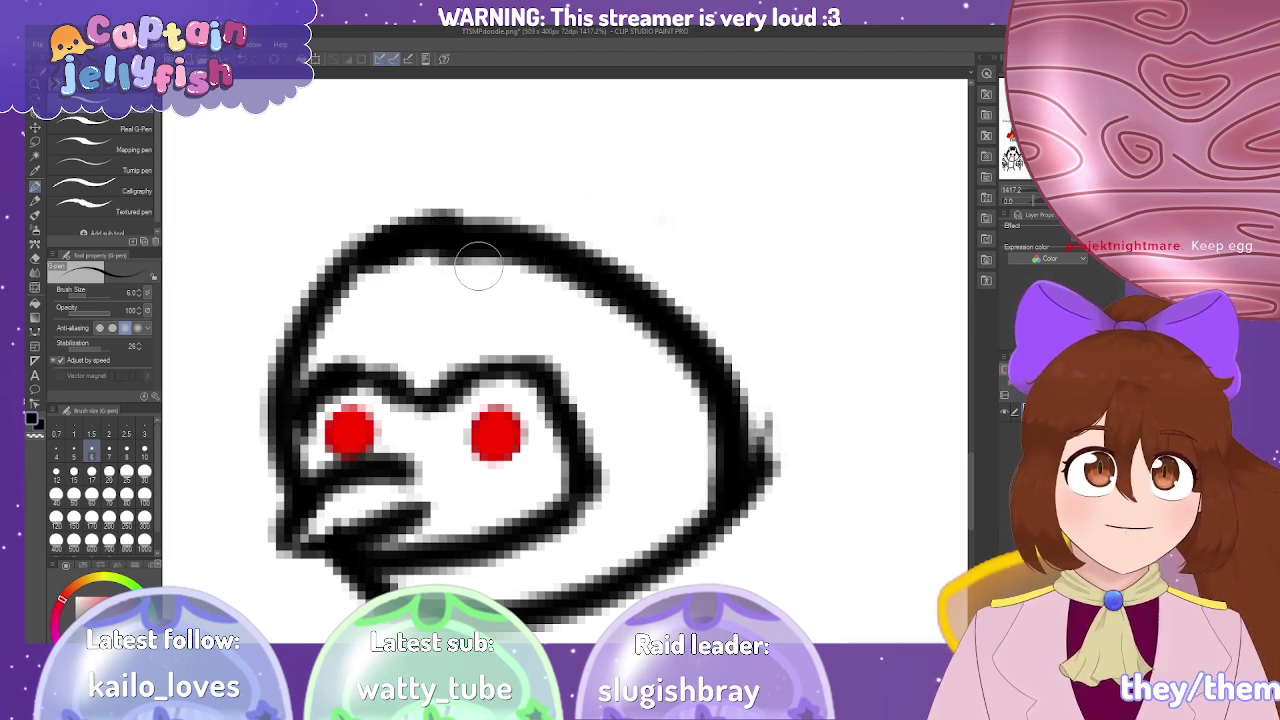
pyautogui.hotkey('ctrl', 'z')
pyautogui.moveTo(685, 540)
pyautogui.mouseDown()
pyautogui.moveTo(715, 498)
pyautogui.moveTo(729, 388)
pyautogui.moveTo(718, 336)
pyautogui.moveTo(685, 292)
pyautogui.moveTo(626, 268)
pyautogui.moveTo(444, 240)
pyautogui.moveTo(532, 227)
pyautogui.moveTo(606, 250)
pyautogui.moveTo(665, 304)
pyautogui.moveTo(704, 357)
pyautogui.moveTo(741, 492)
pyautogui.moveTo(747, 461)
pyautogui.moveTo(697, 522)
pyautogui.moveTo(707, 496)
pyautogui.moveTo(670, 342)
pyautogui.mouseUp()
pyautogui.hotkey('ctrl', 'z')
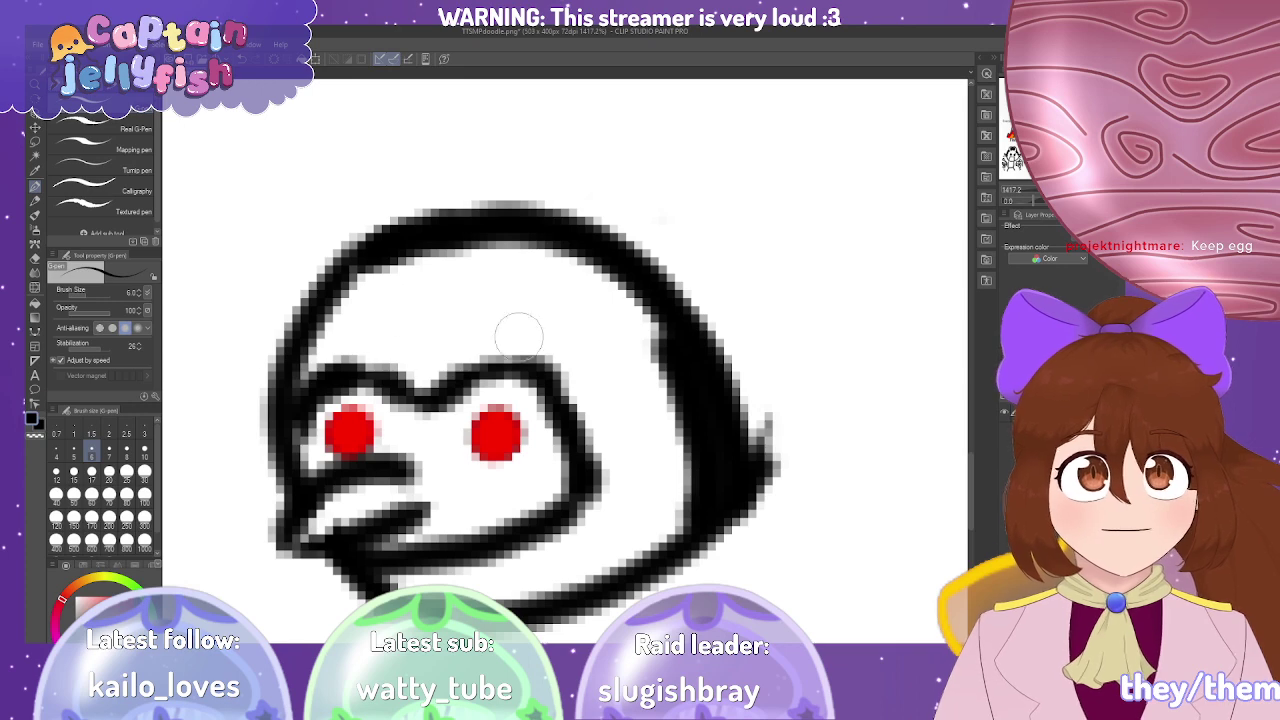
# Redraw the head's right outline in black at brush size 6 and paint over the stray spur outside it in white.
pyautogui.hotkey('ctrl', 'z')
pyautogui.moveTo(681, 320)
pyautogui.mouseDown()
pyautogui.moveTo(714, 427)
pyautogui.moveTo(717, 483)
pyautogui.moveTo(702, 530)
pyautogui.mouseUp()
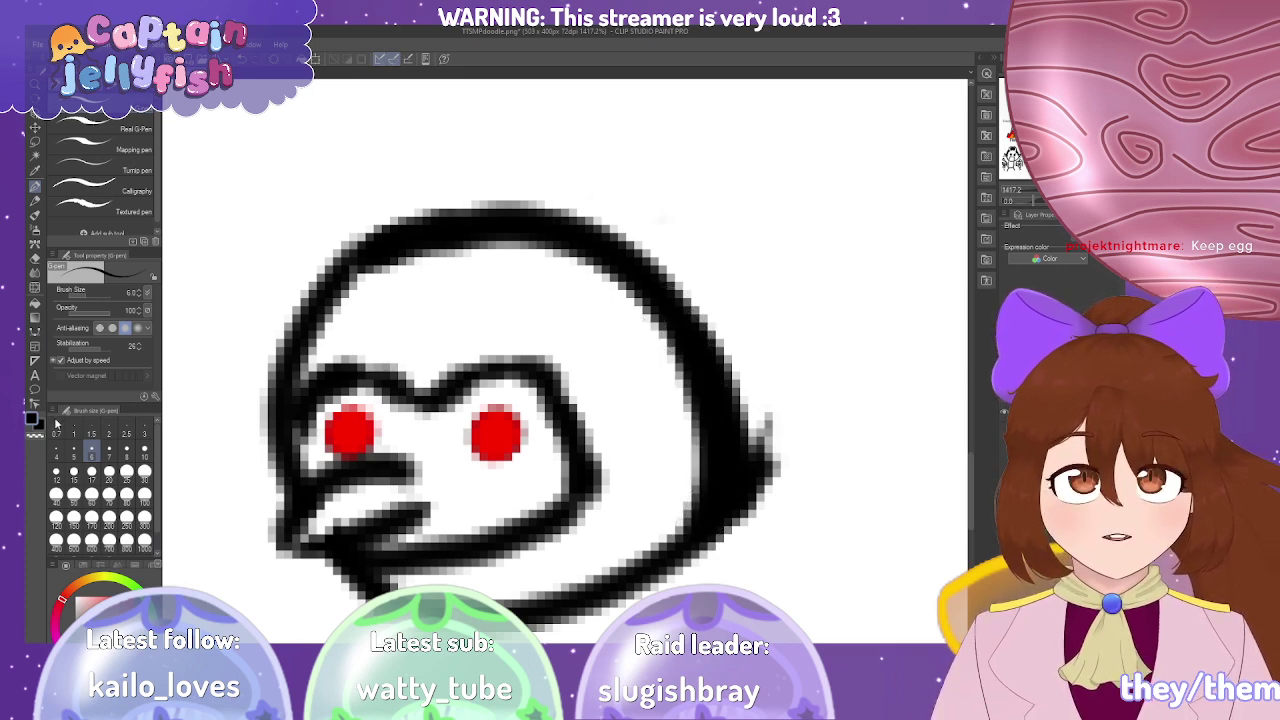
pyautogui.press('x')
pyautogui.moveTo(772, 415)
pyautogui.mouseDown()
pyautogui.moveTo(741, 581)
pyautogui.moveTo(750, 395)
pyautogui.moveTo(729, 286)
pyautogui.mouseUp()
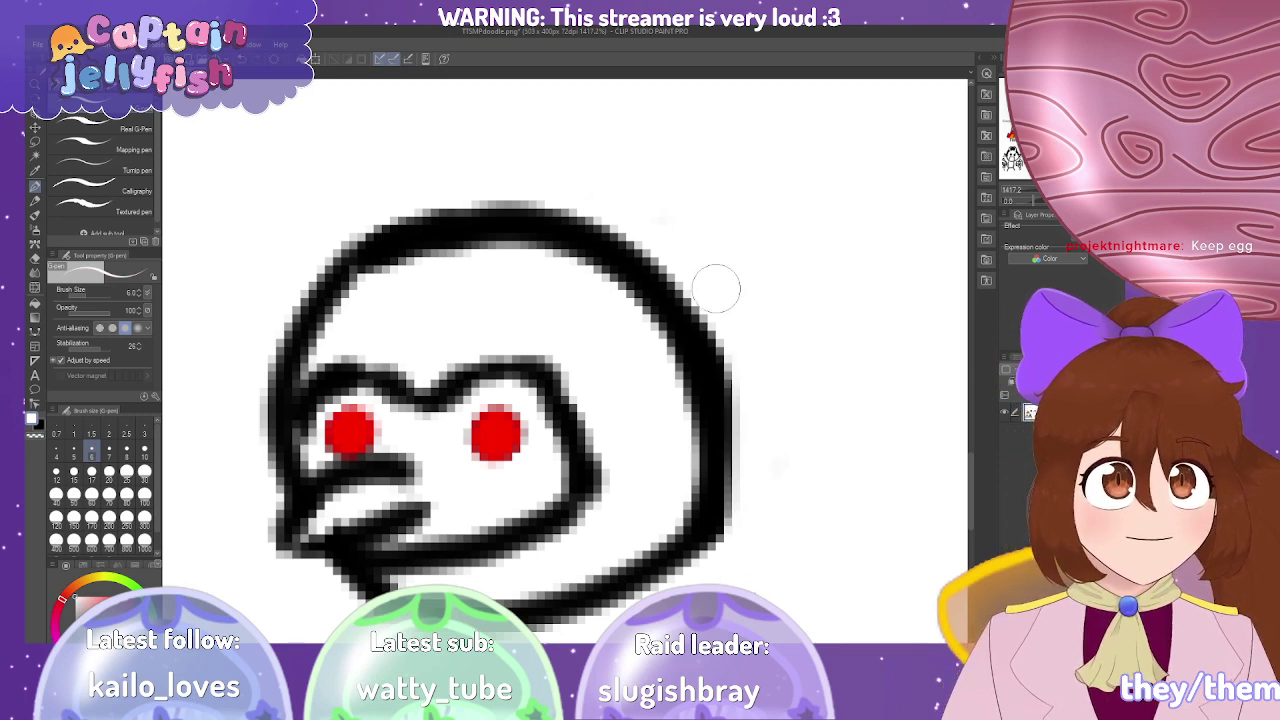
pyautogui.scroll(-5, 668, 272)
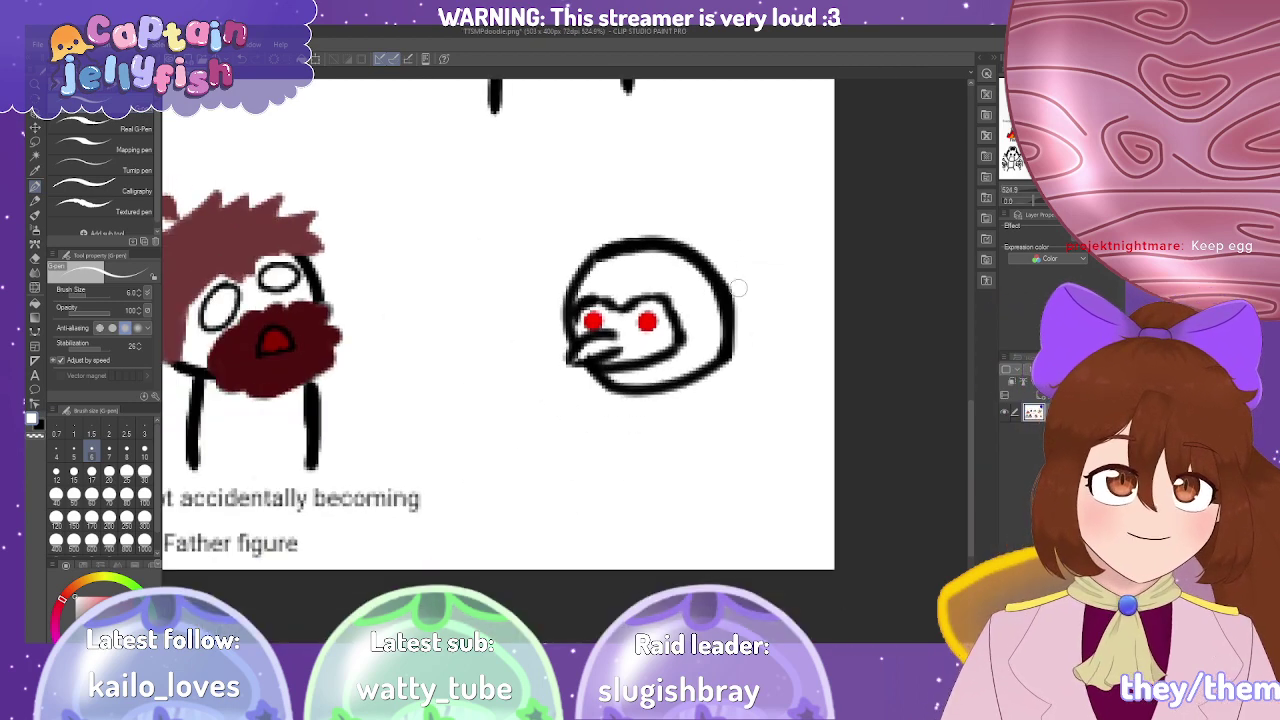
# Draw two vertical black body lines down from the beaked head at brush size 5.
pyautogui.scroll(3, 650, 390)
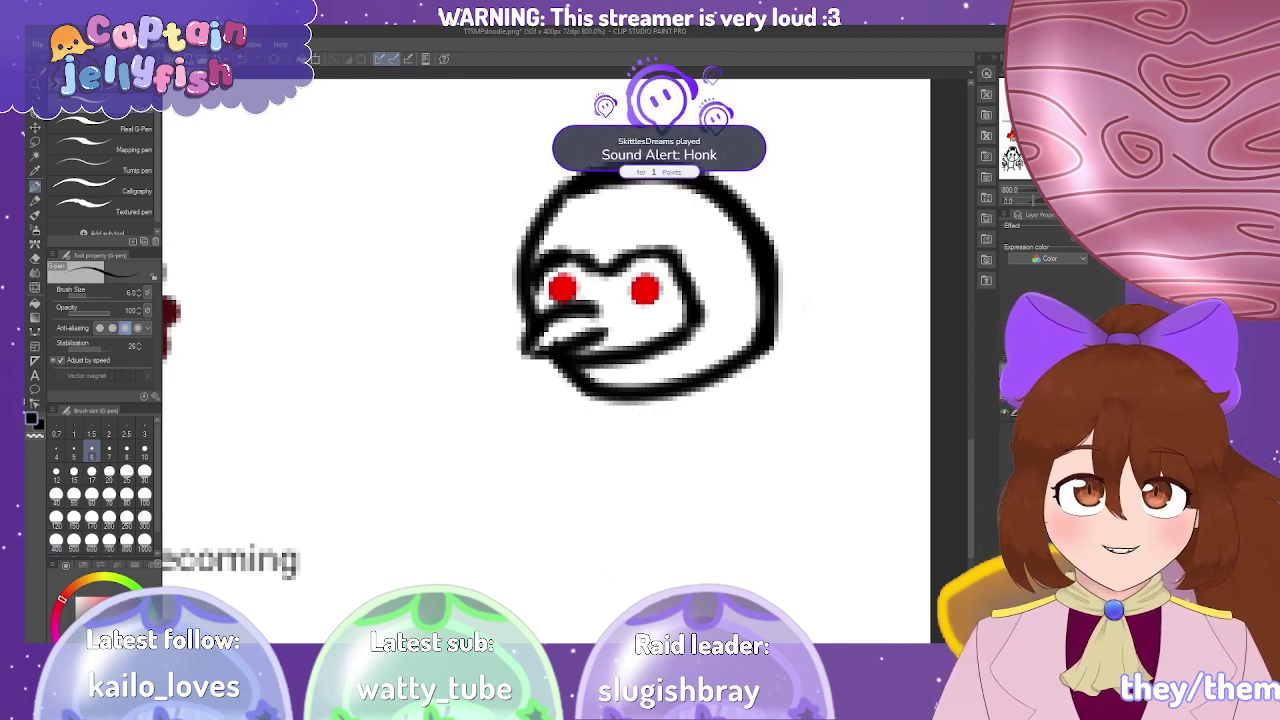
pyautogui.press('[')
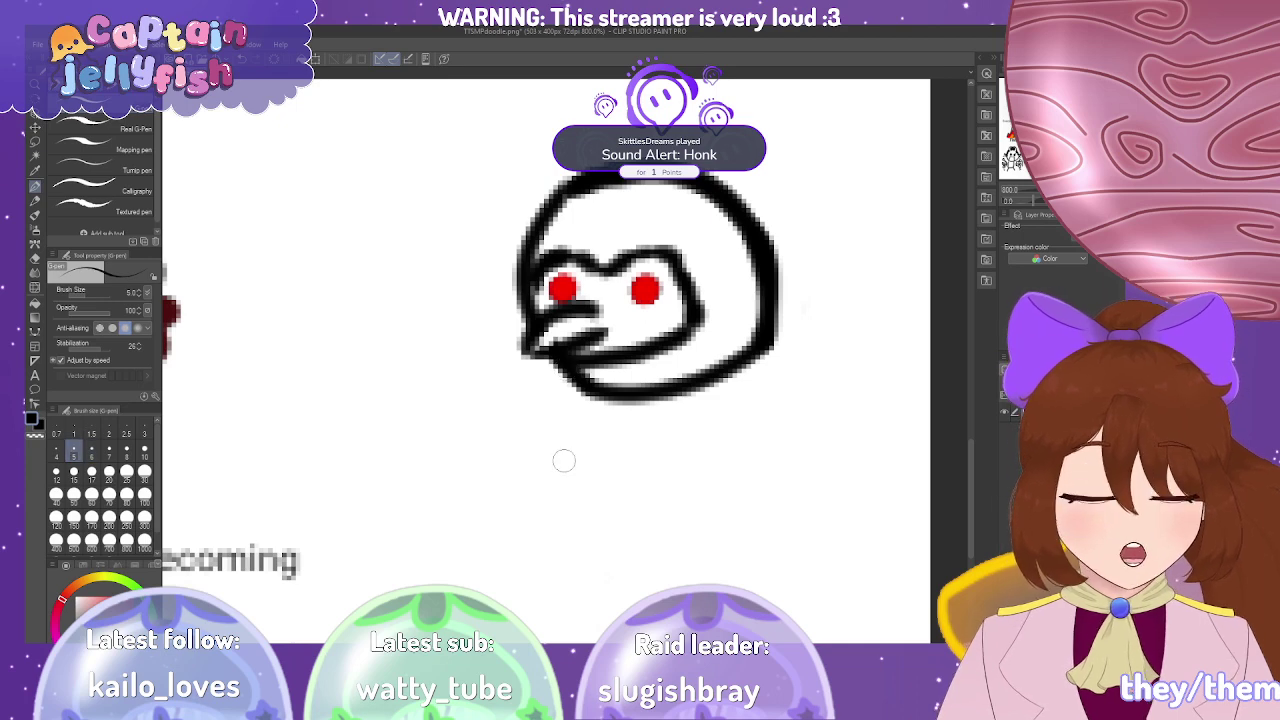
pyautogui.moveTo(578, 529); pyautogui.dragTo(578, 535)
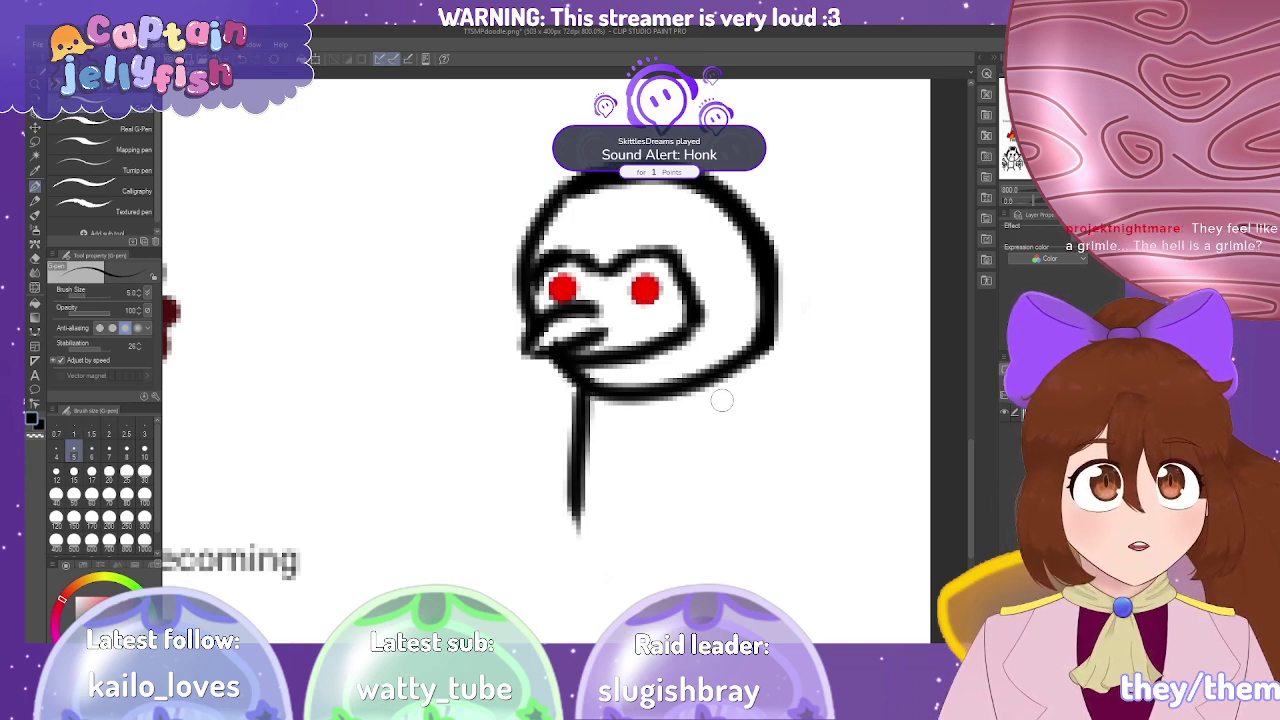
pyautogui.moveTo(718, 374); pyautogui.dragTo(728, 508)
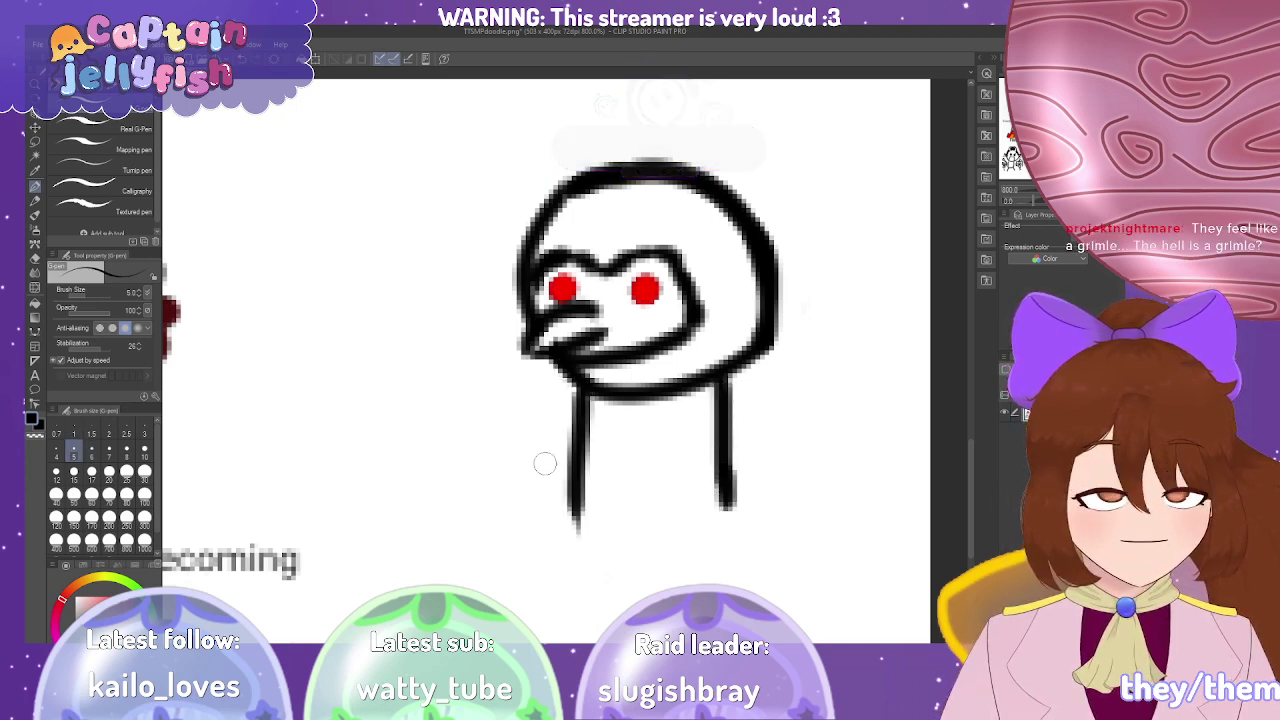
# Draw a short arm extending left from the body and a small black dagger in its hand, redoing the first arm stroke.
pyautogui.moveTo(573, 440); pyautogui.dragTo(512, 408)
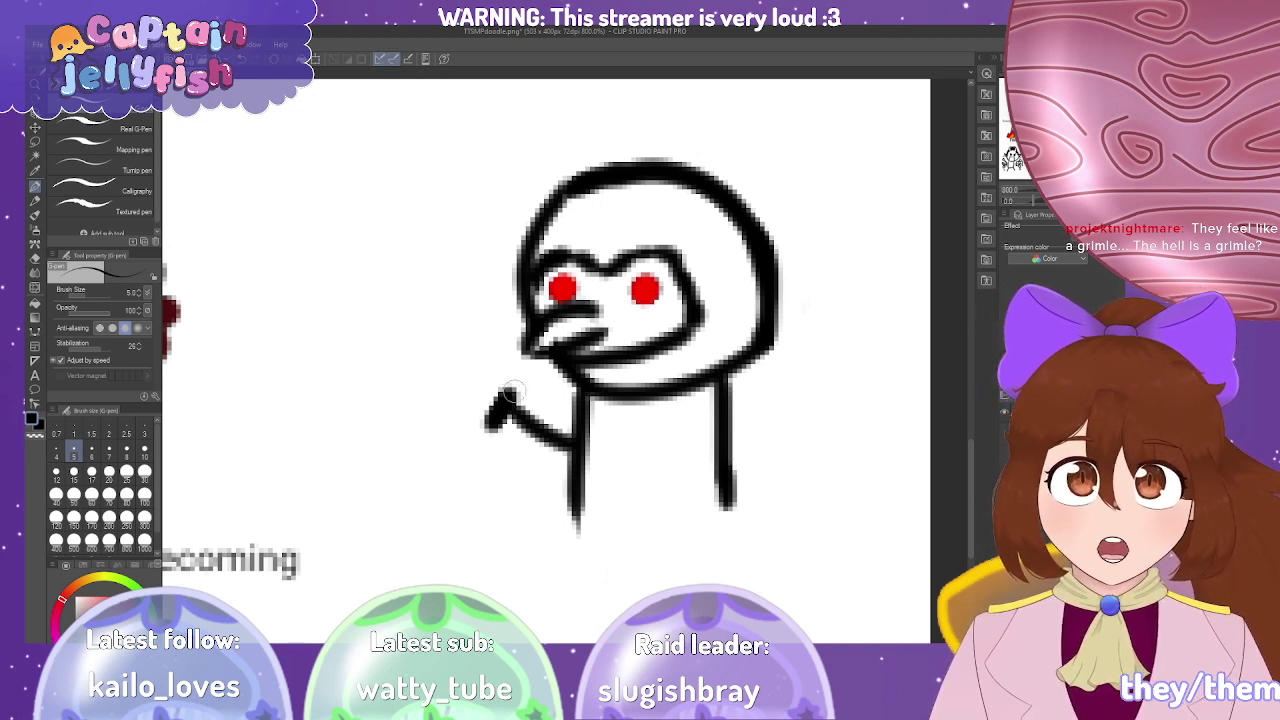
pyautogui.hotkey('ctrl', 'z')
pyautogui.moveTo(506, 420); pyautogui.dragTo(580, 432)
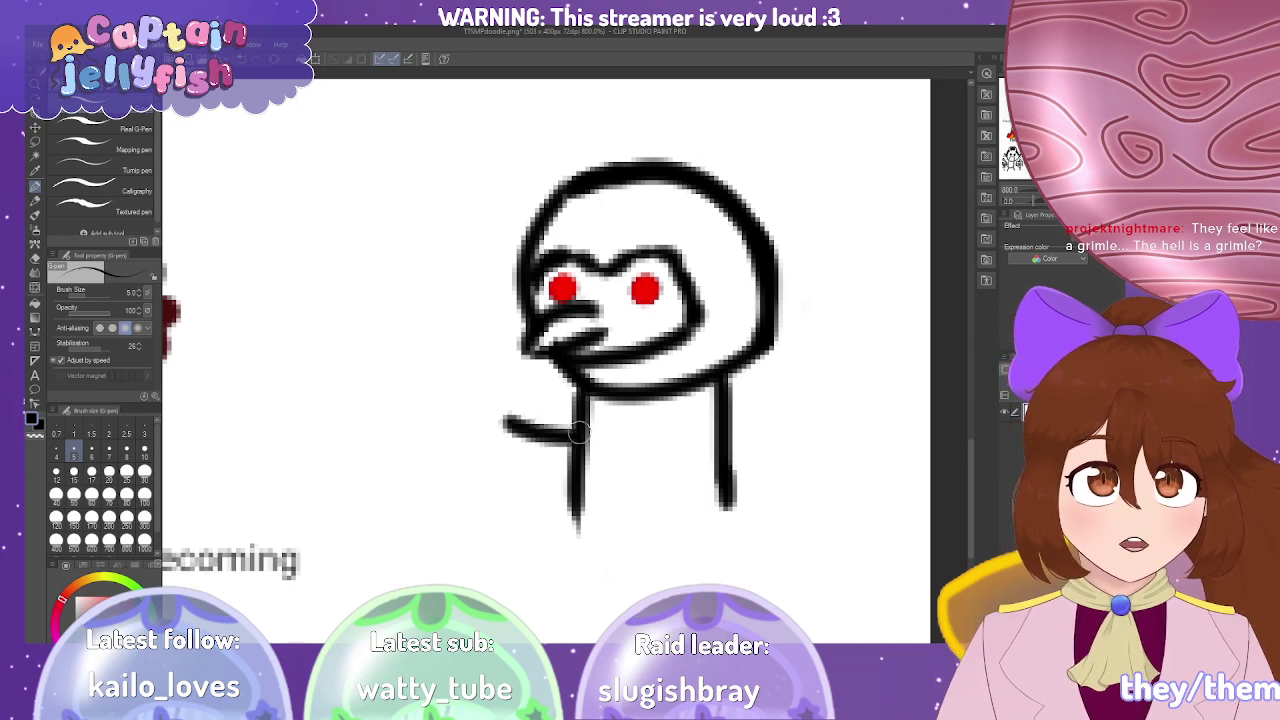
pyautogui.moveTo(505, 403)
pyautogui.mouseDown()
pyautogui.moveTo(492, 451)
pyautogui.moveTo(499, 419)
pyautogui.mouseUp()
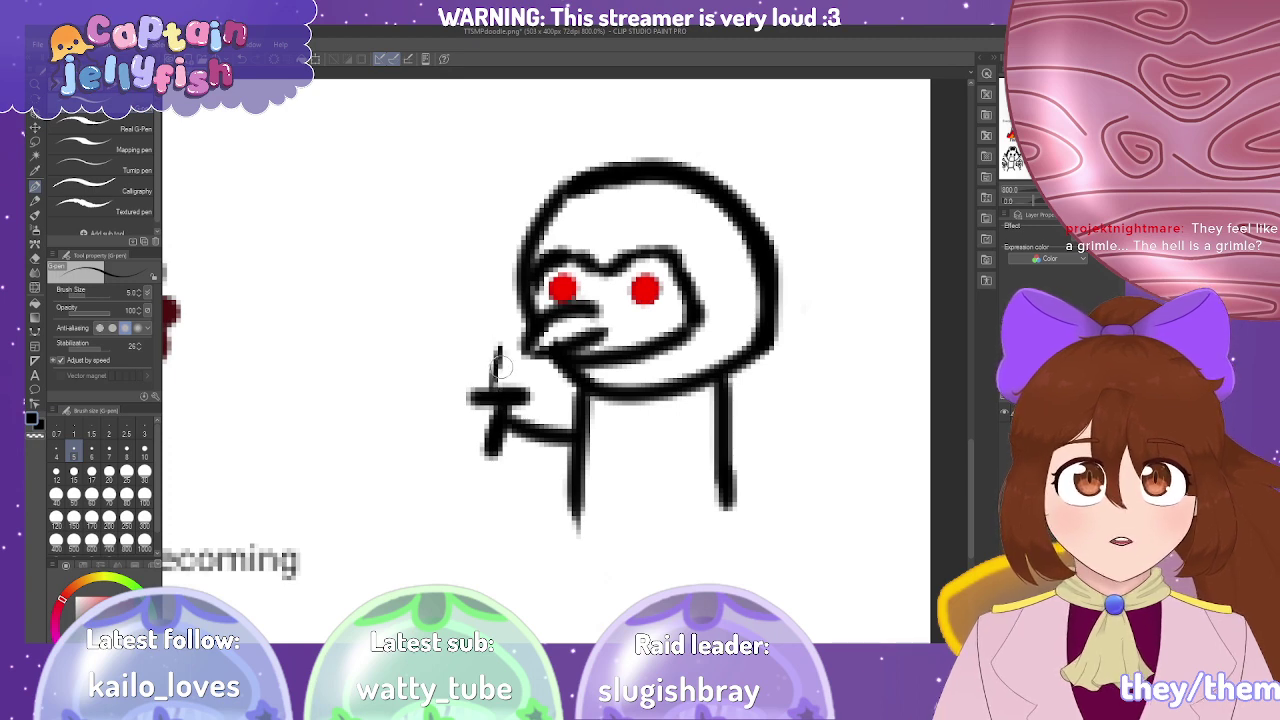
pyautogui.moveTo(498, 348); pyautogui.dragTo(516, 390)
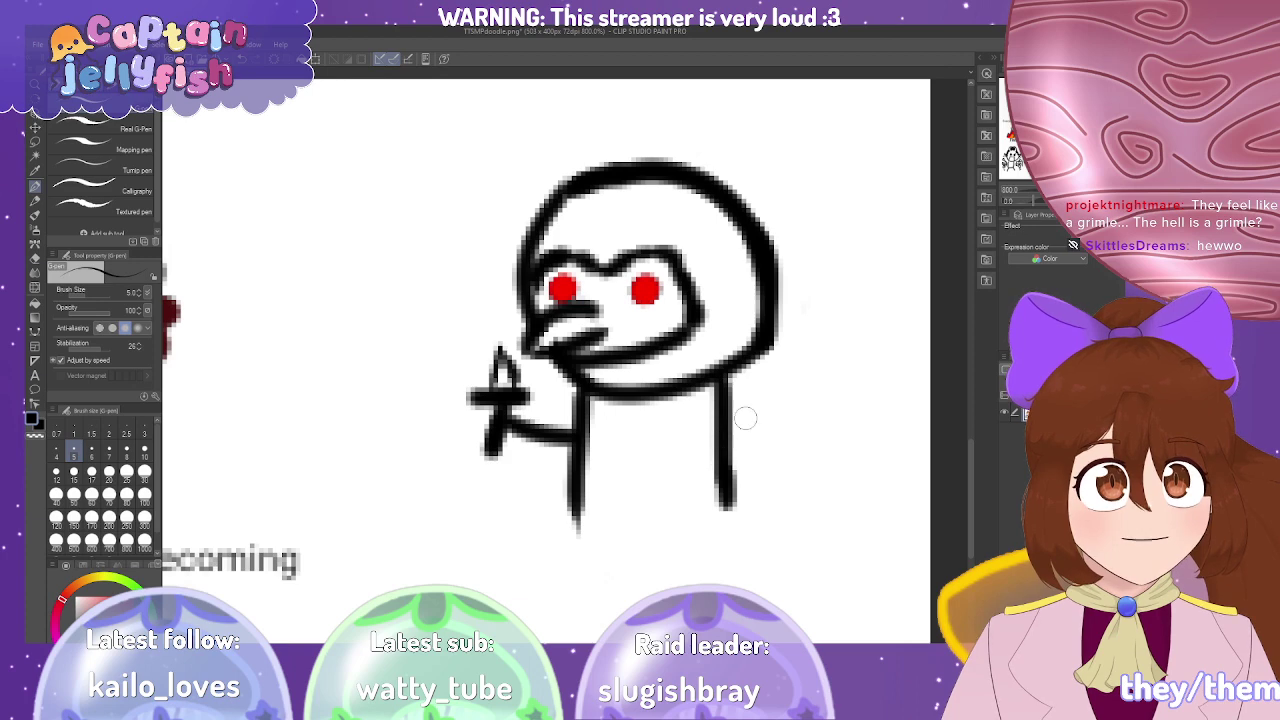
pyautogui.moveTo(765, 413)
pyautogui.mouseDown()
pyautogui.moveTo(686, 458)
pyautogui.moveTo(536, 432)
pyautogui.mouseUp()
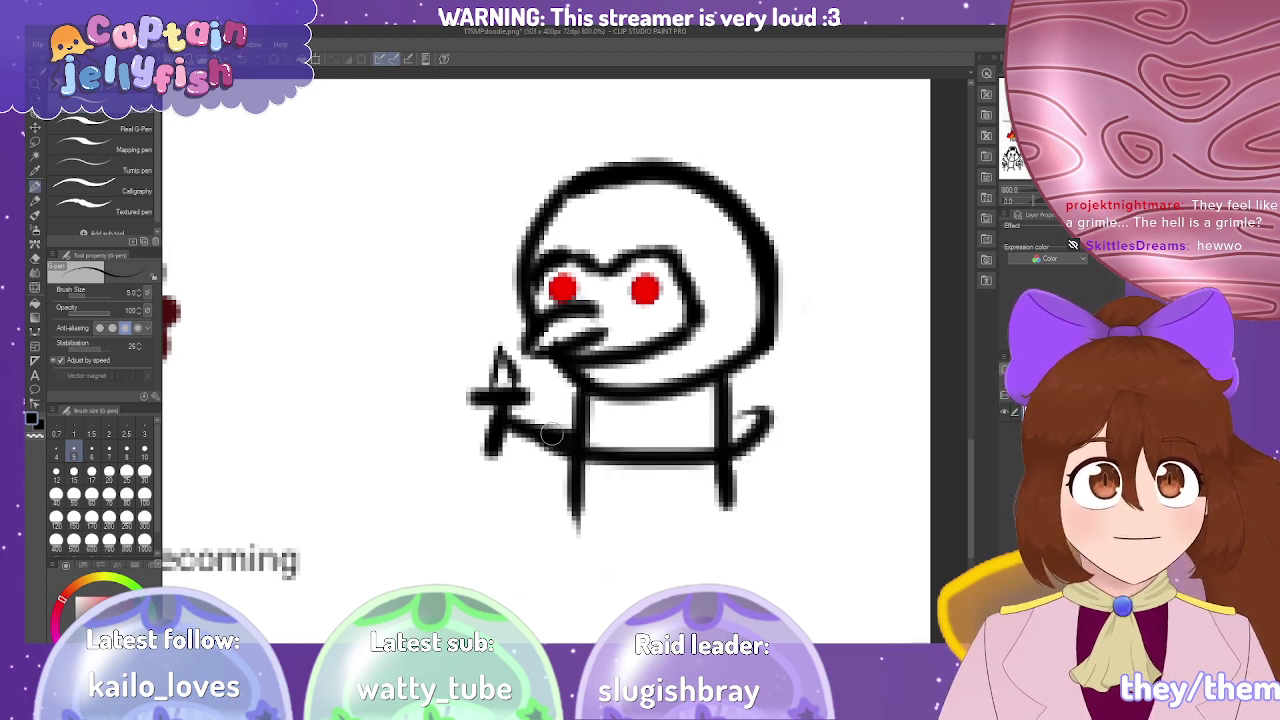
pyautogui.scroll(-5, 540, 410)
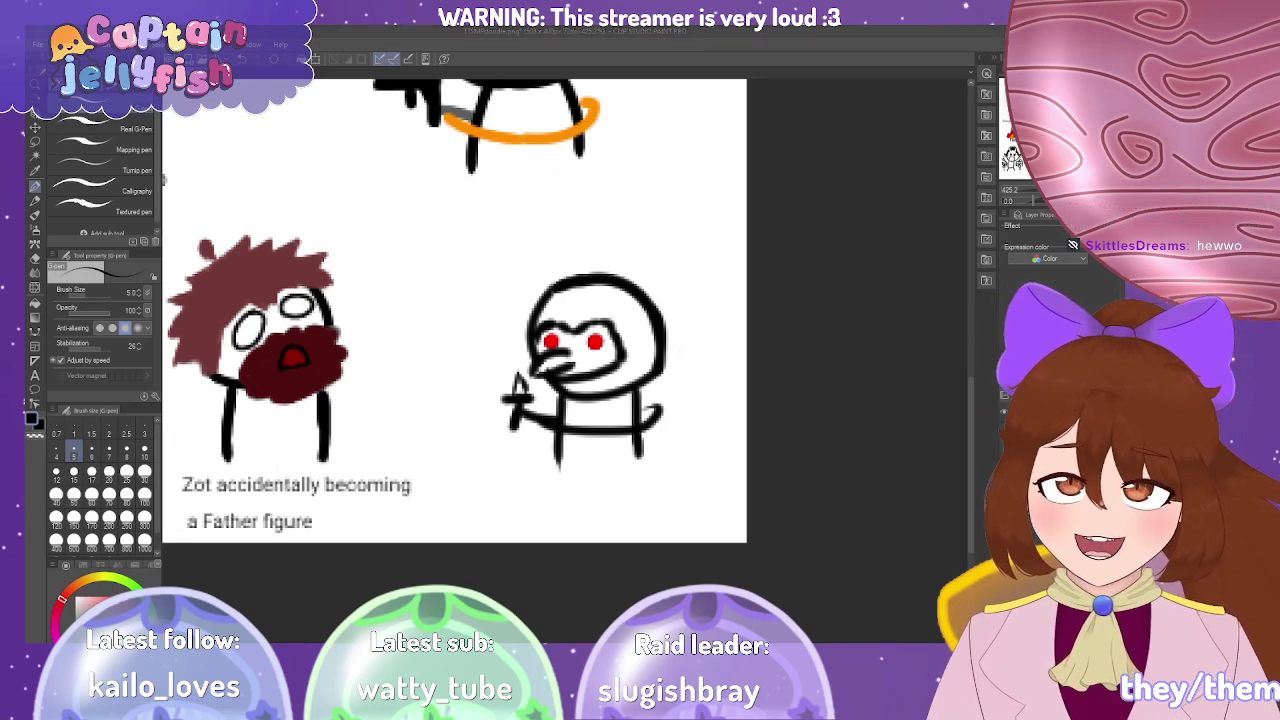
pyautogui.scroll(2, 597, 415)
pyautogui.scroll(2, 578, 396)
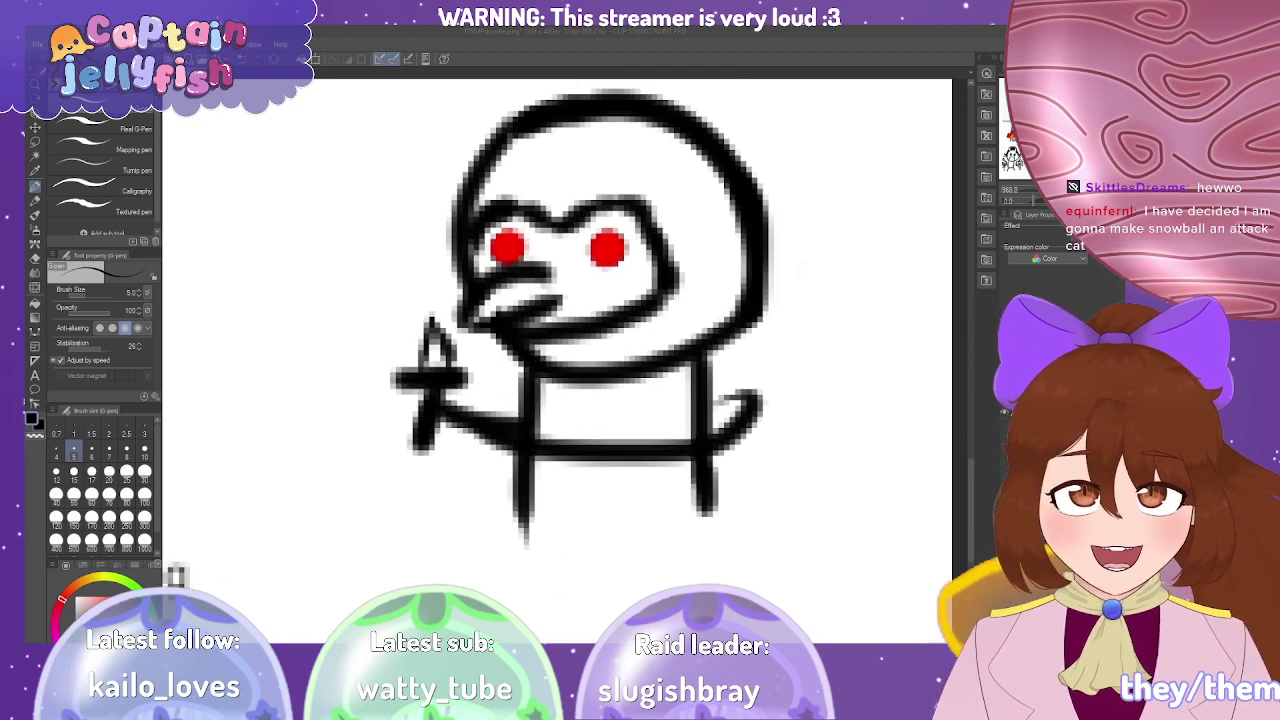
pyautogui.scroll(-6, 440, 515)
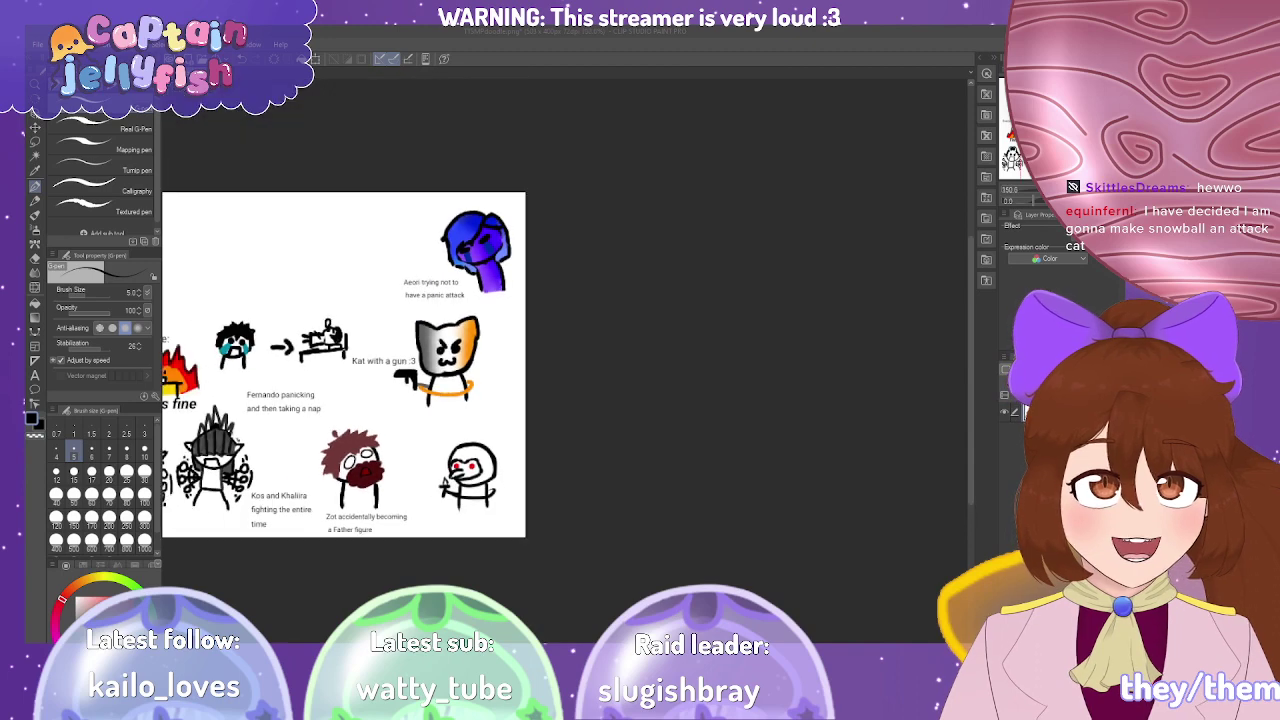
pyautogui.scroll(-1, 515, 492)
pyautogui.scroll(5, 477, 504)
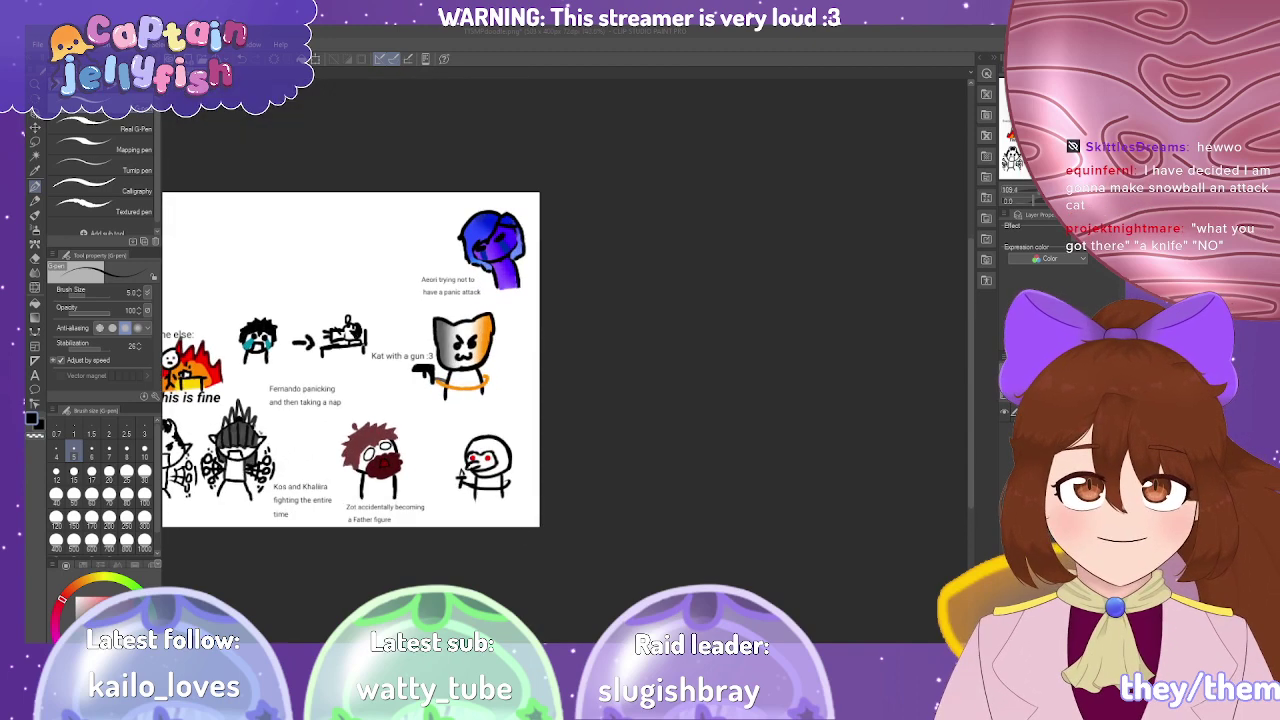
pyautogui.scroll(3, 509, 475)
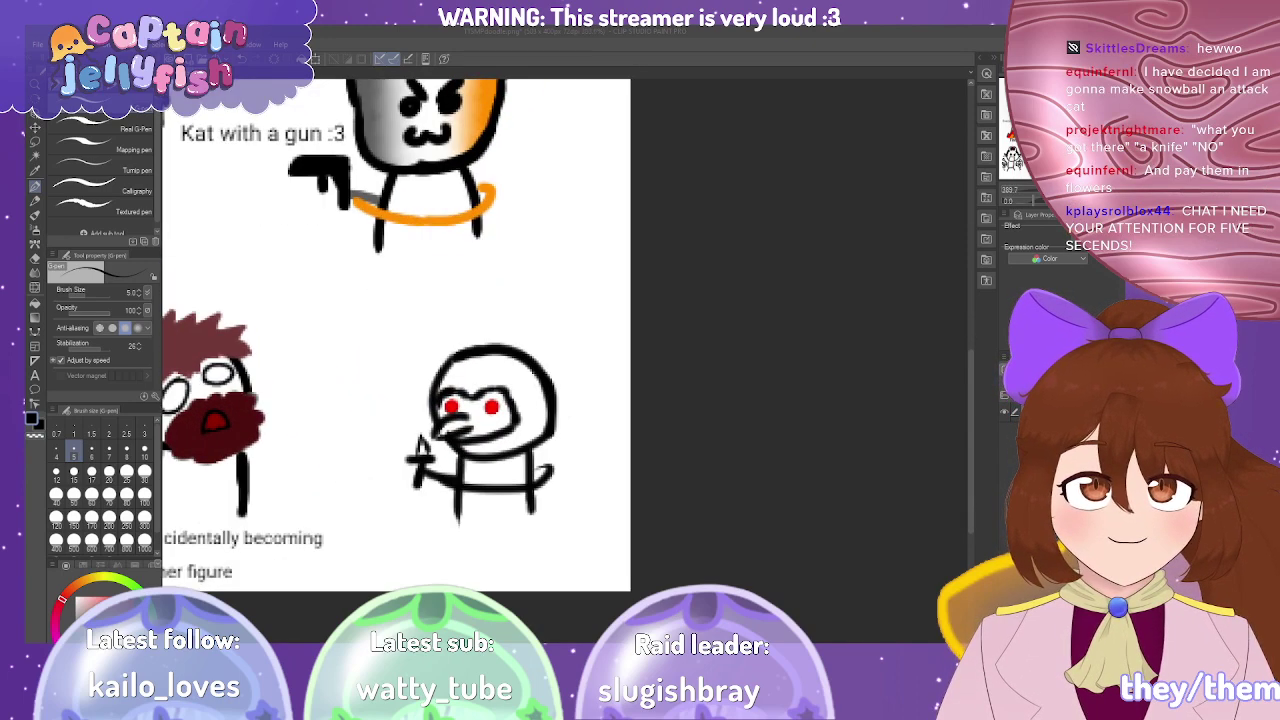
pyautogui.scroll(2, 490, 420)
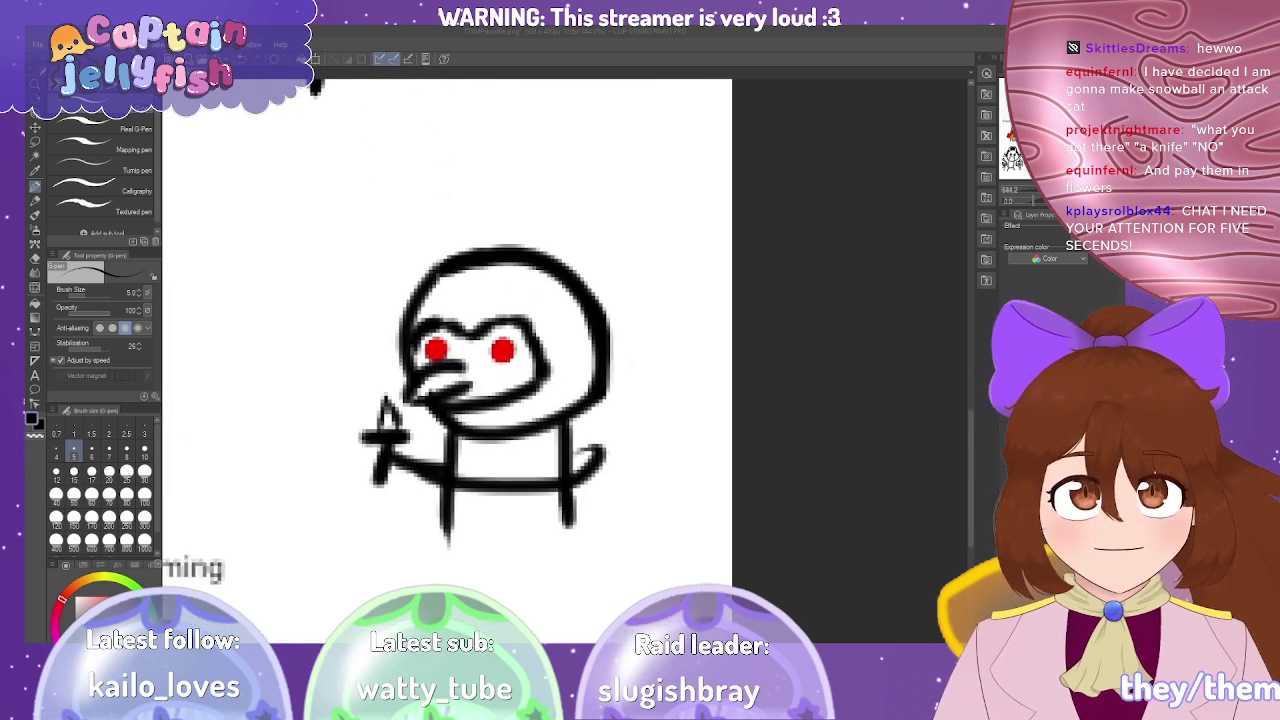
pyautogui.hotkey('ctrl', 'z')
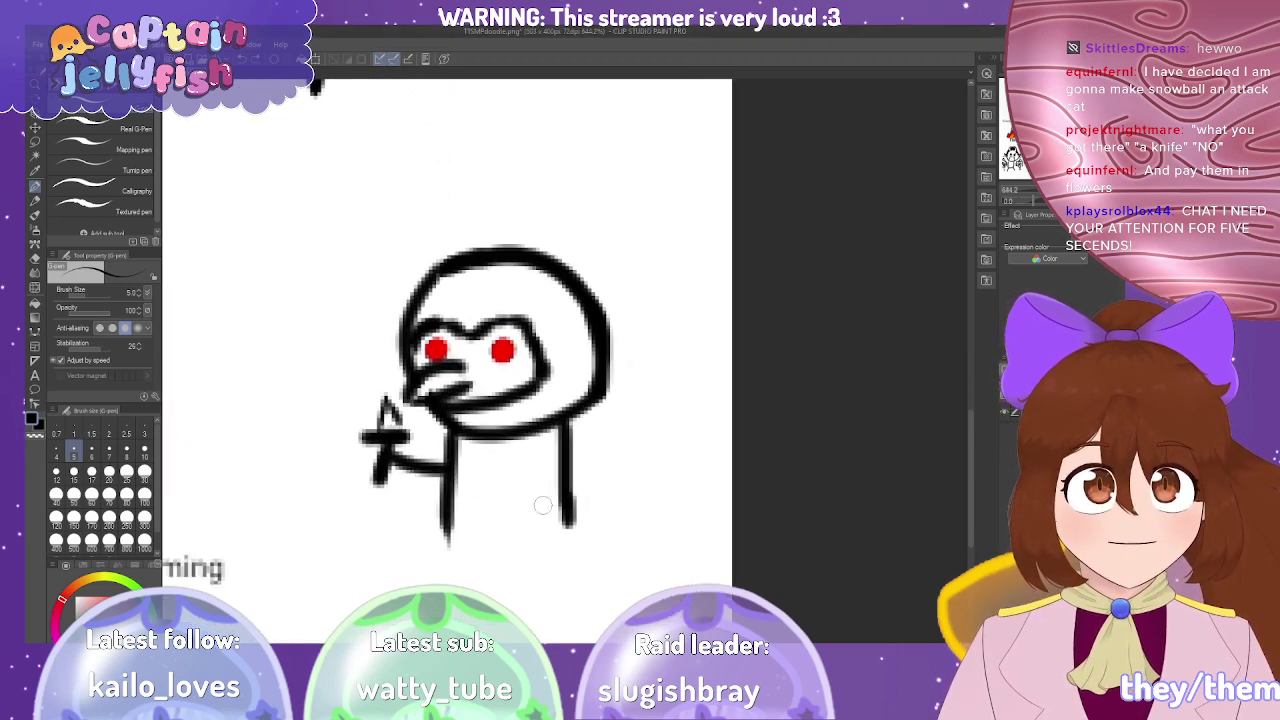
# Draw a low black curve from the hand across the body to a loop past its right side, and paint out the dagger in white.
pyautogui.moveTo(391, 464)
pyautogui.mouseDown()
pyautogui.moveTo(422, 492)
pyautogui.moveTo(522, 503)
pyautogui.moveTo(585, 484)
pyautogui.mouseUp()
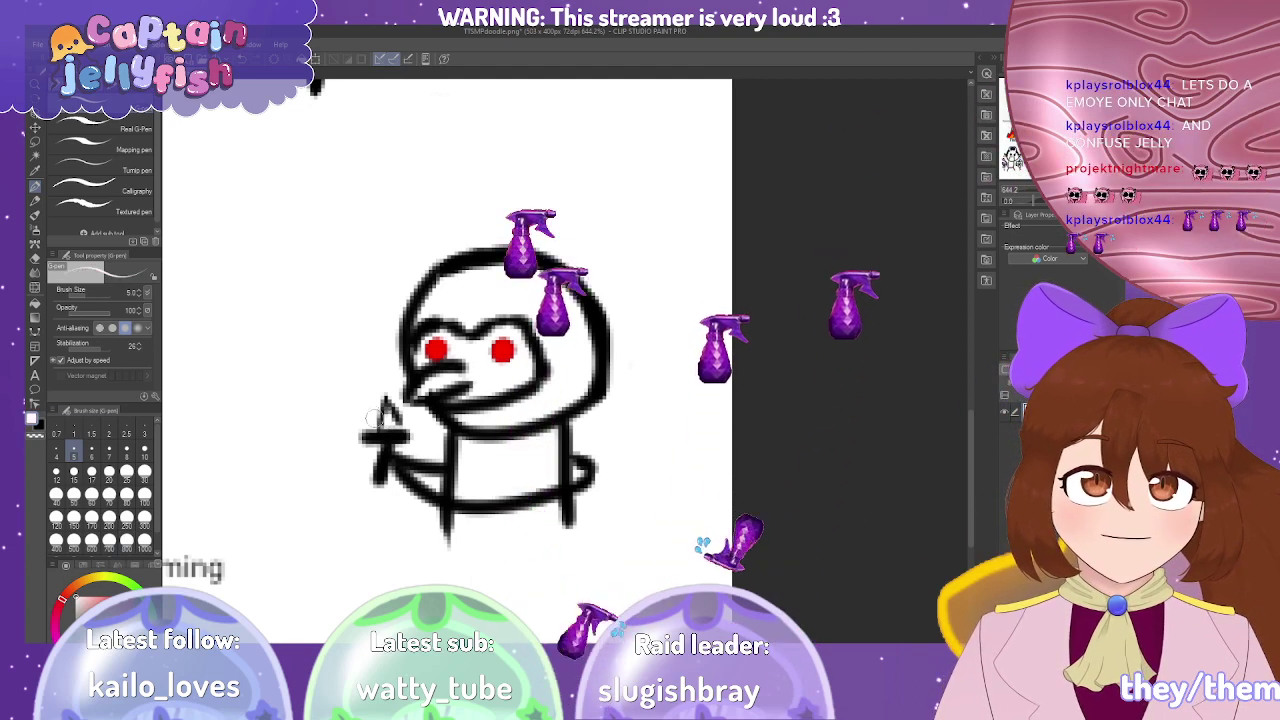
pyautogui.hotkey('ctrl', 'z')
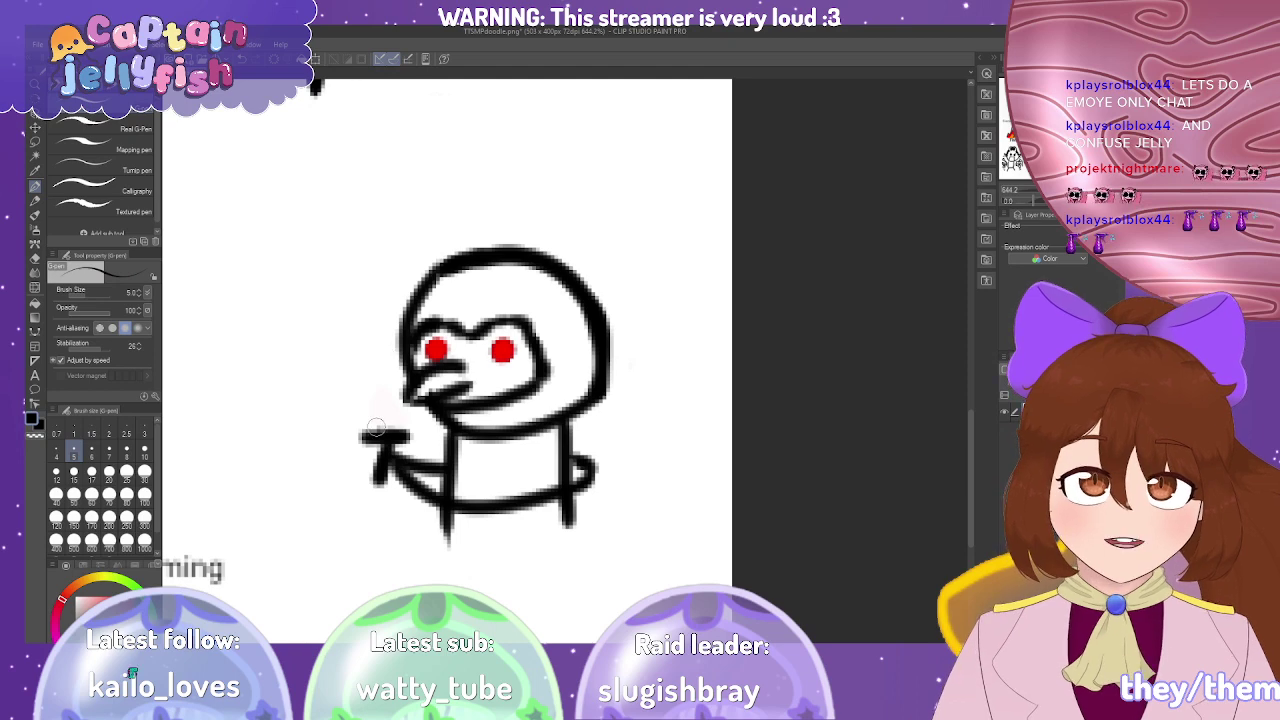
pyautogui.moveTo(376, 430)
pyautogui.mouseDown()
pyautogui.moveTo(380, 396)
pyautogui.moveTo(396, 425)
pyautogui.mouseUp()
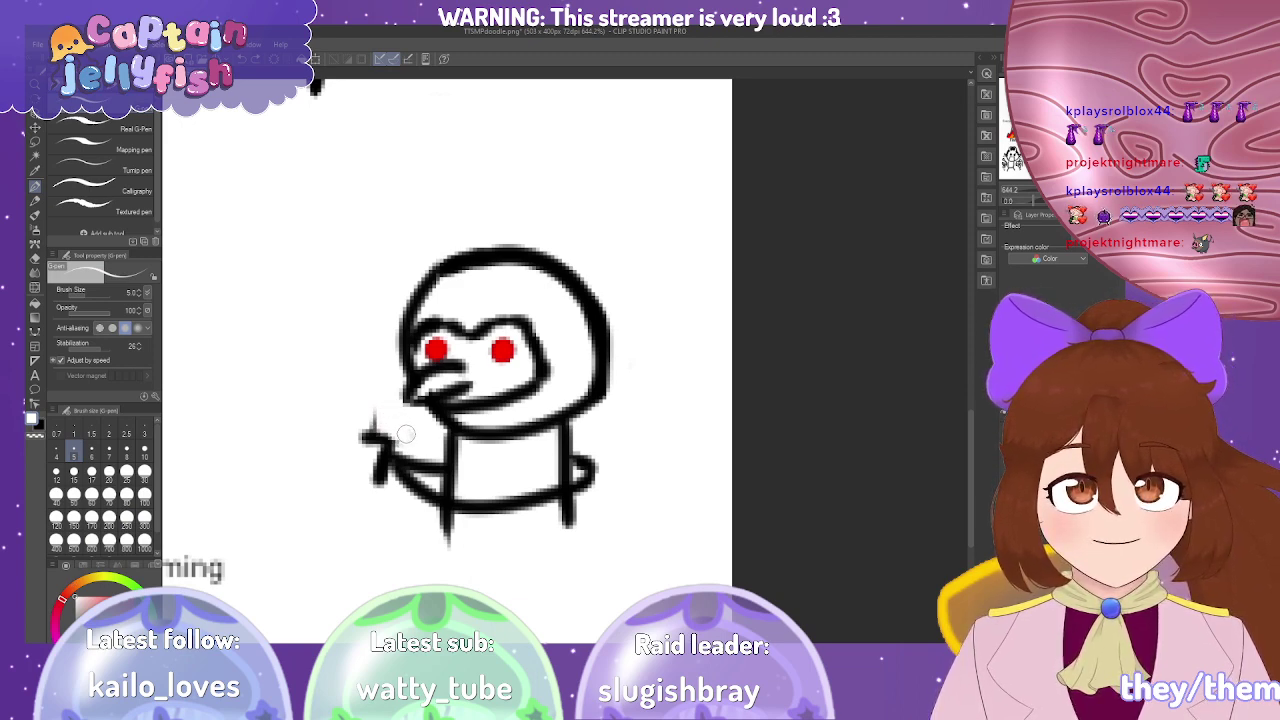
pyautogui.moveTo(384, 420)
pyautogui.mouseDown()
pyautogui.moveTo(366, 462)
pyautogui.moveTo(372, 500)
pyautogui.mouseUp()
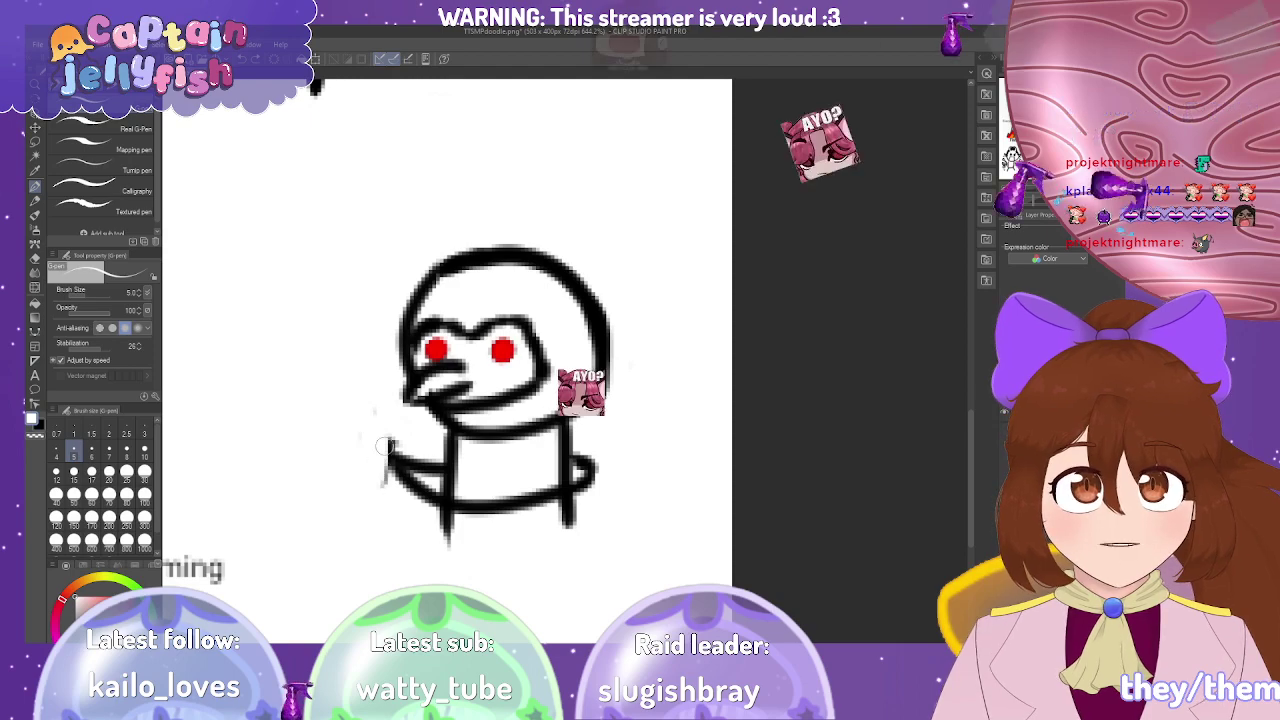
pyautogui.moveTo(380, 434); pyautogui.dragTo(394, 441)
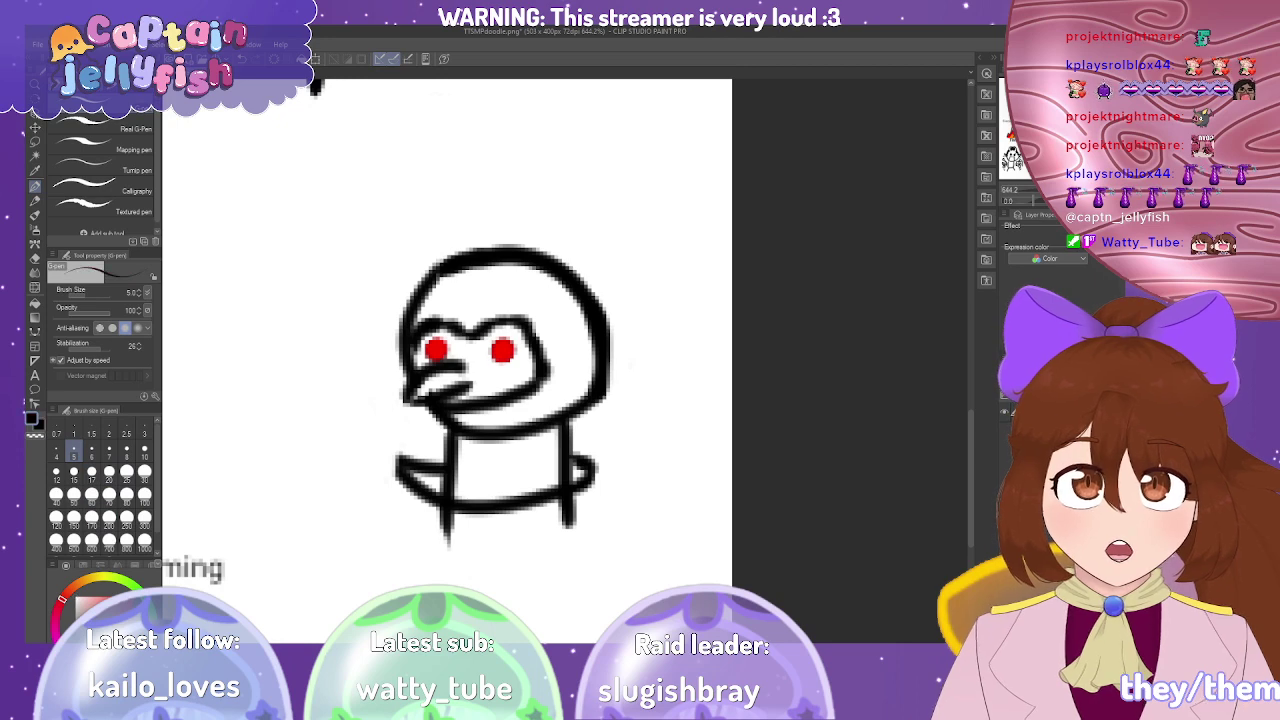
pyautogui.click(375, 452)
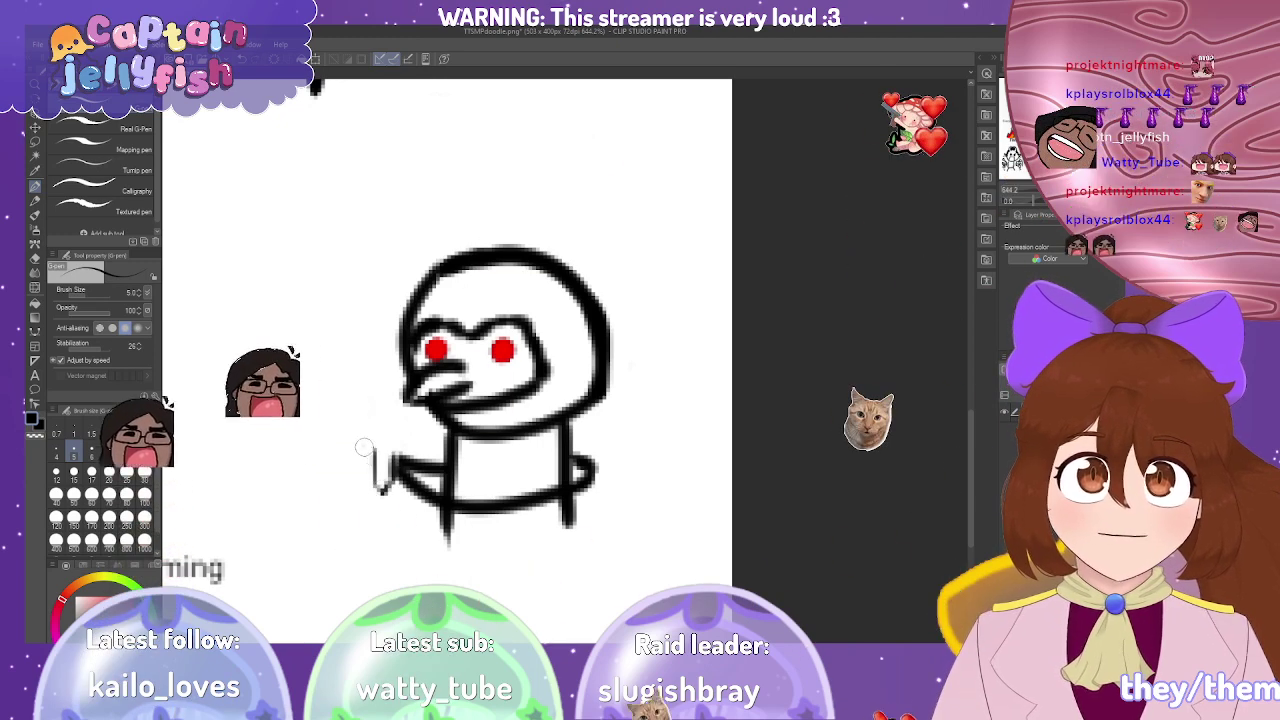
pyautogui.moveTo(366, 446)
pyautogui.mouseDown()
pyautogui.moveTo(400, 448)
pyautogui.moveTo(356, 449)
pyautogui.mouseUp()
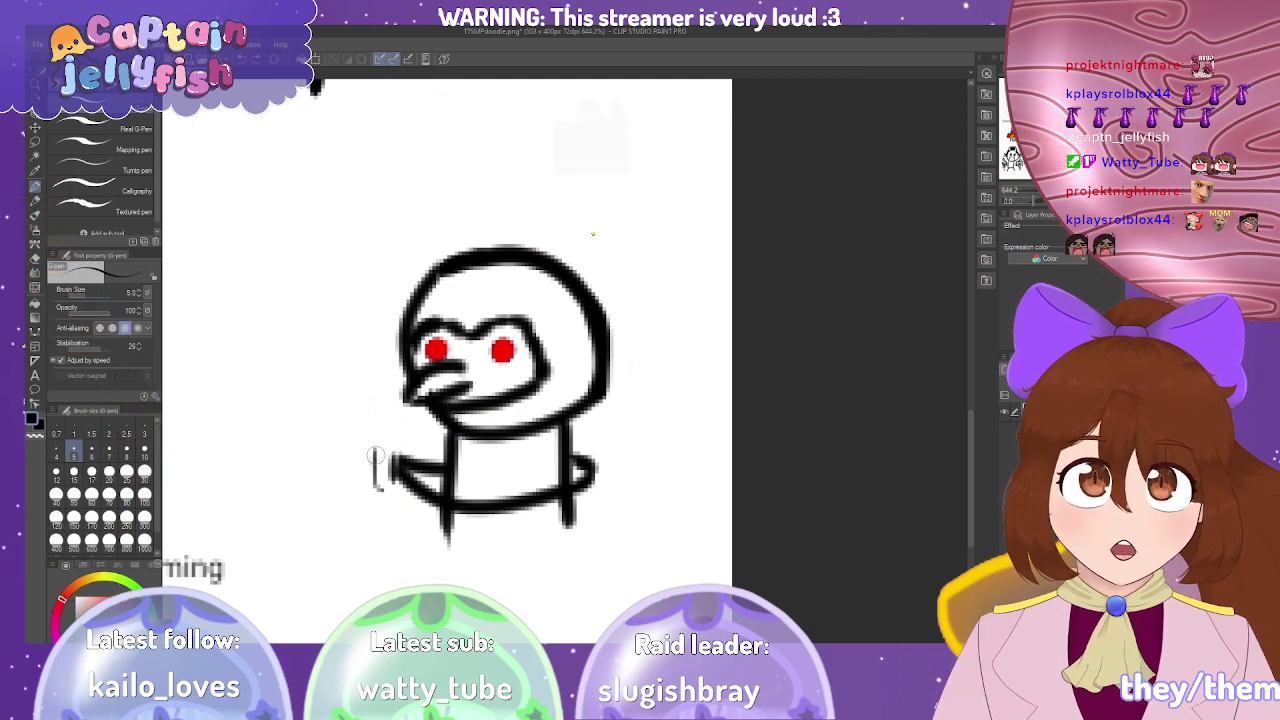
pyautogui.hotkey('ctrl', 'z')
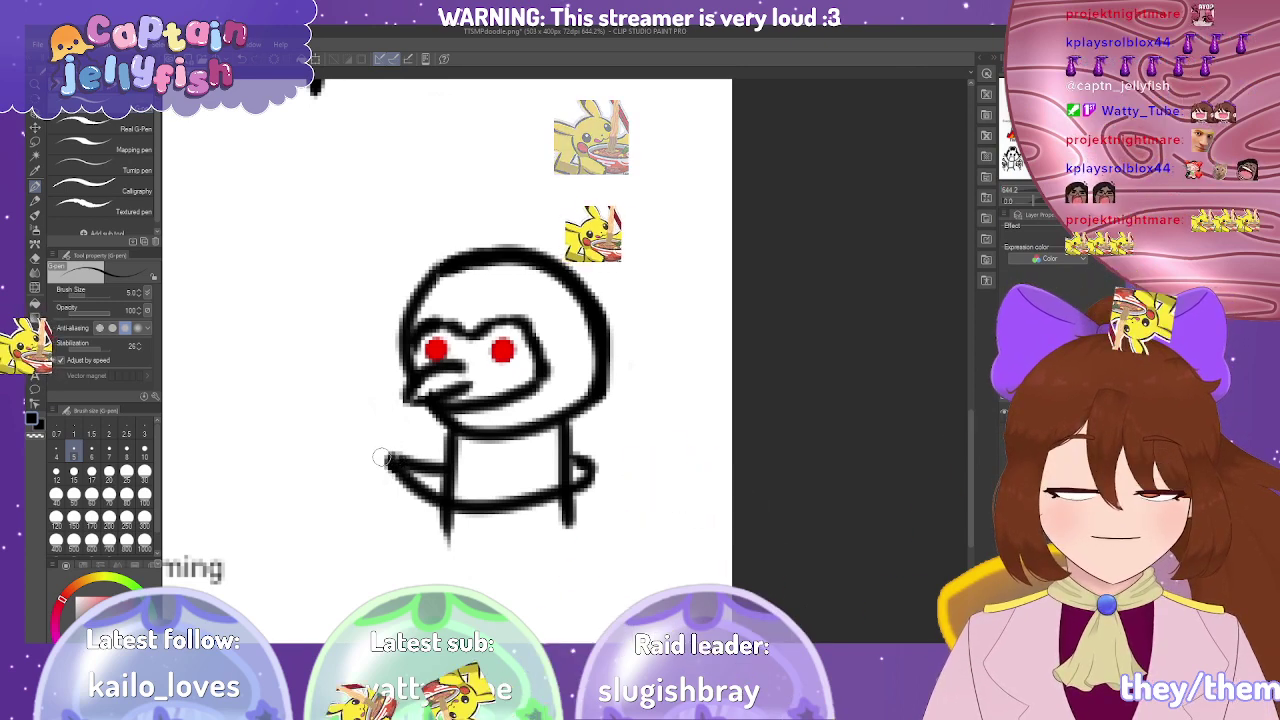
# Draw a new dagger at the hand in black at size 5, with a vertical handle, a thin crossguard and a longer pointed blade.
pyautogui.moveTo(376, 442); pyautogui.dragTo(375, 486)
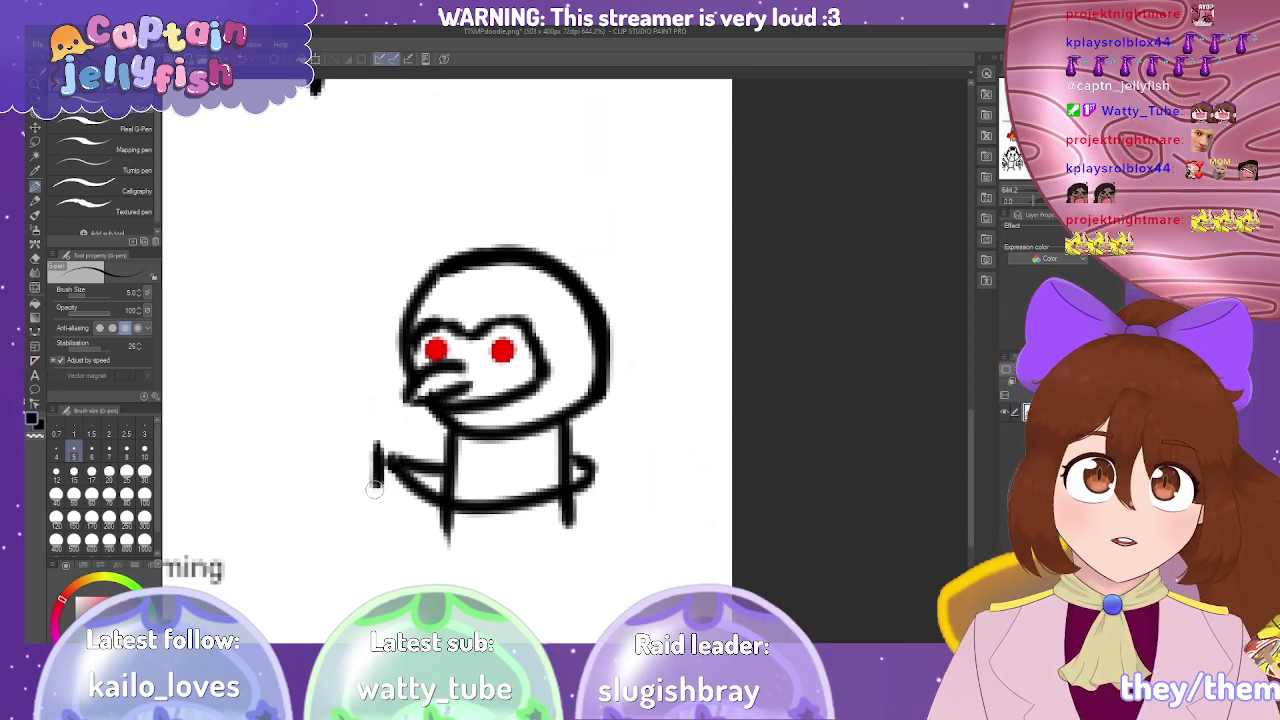
pyautogui.moveTo(365, 439); pyautogui.dragTo(398, 440)
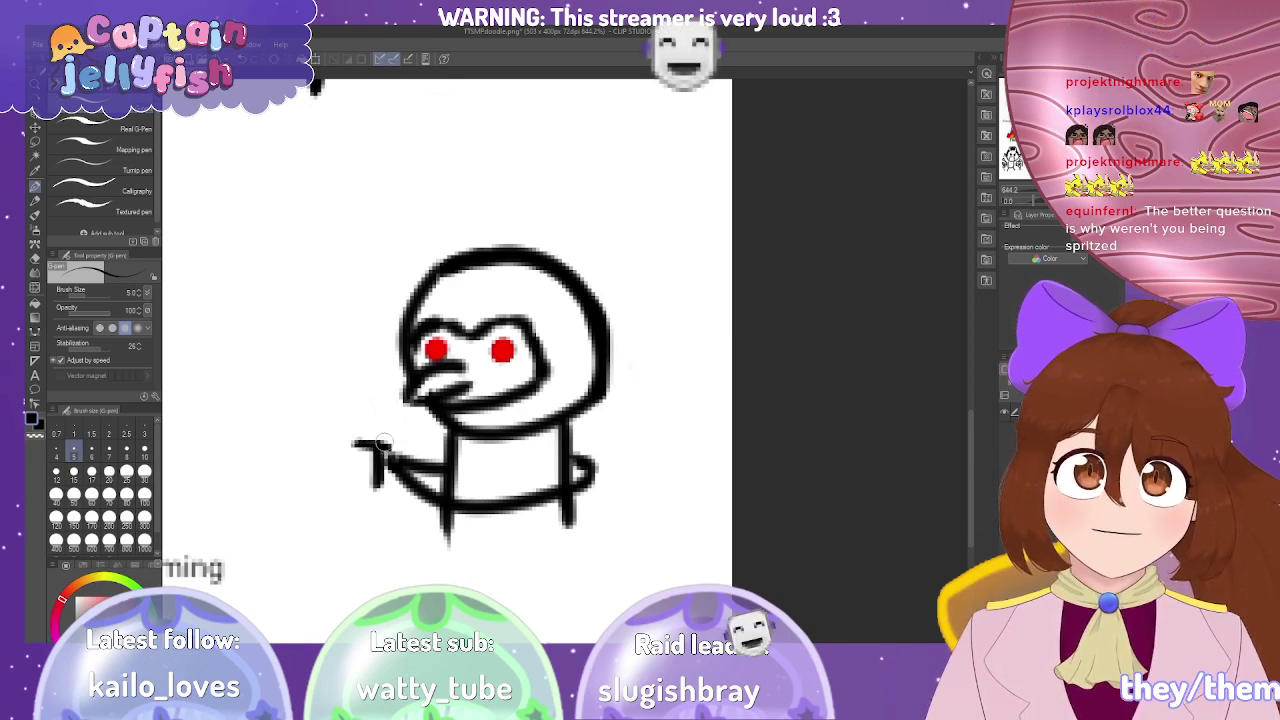
pyautogui.hotkey('ctrl', 'z')
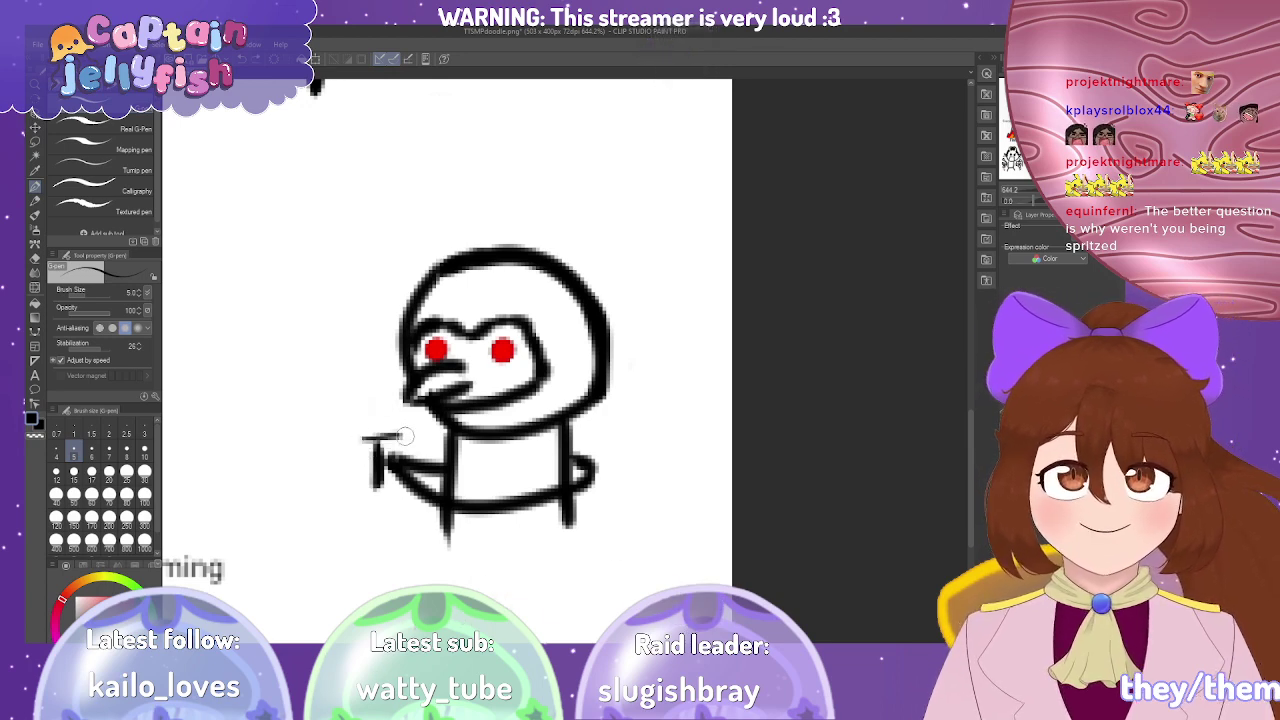
pyautogui.moveTo(357, 438); pyautogui.dragTo(400, 440)
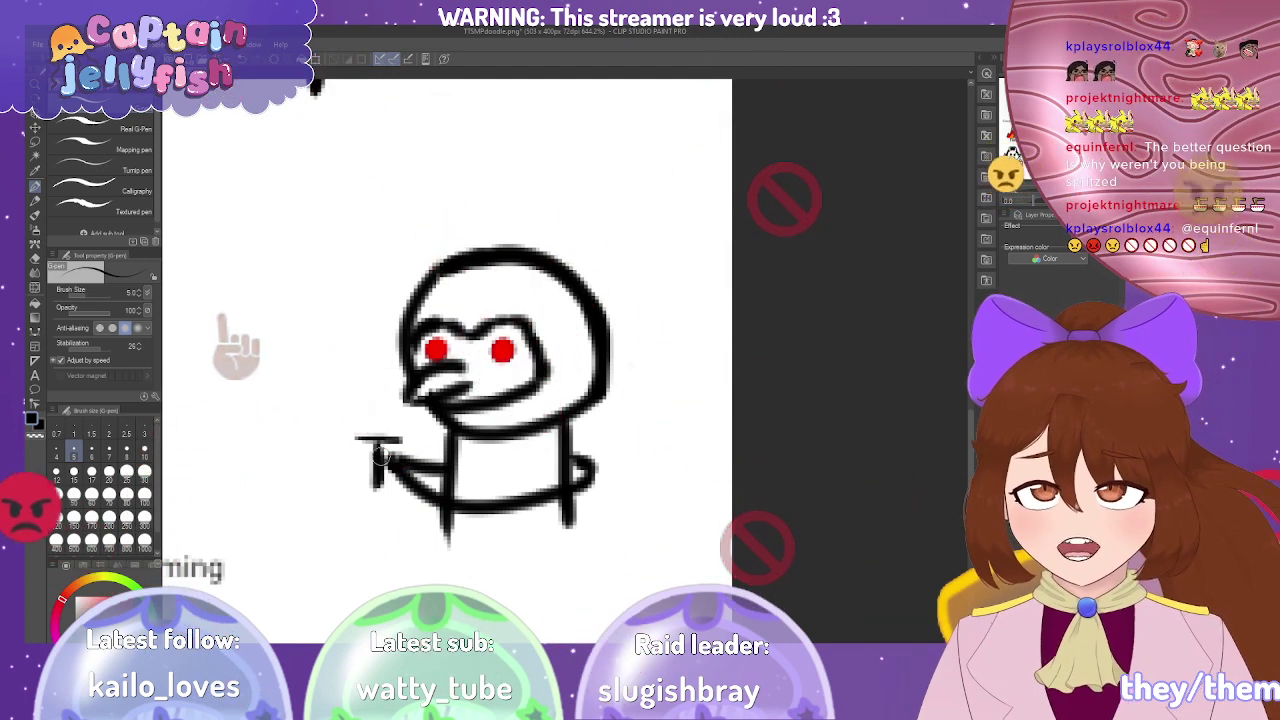
pyautogui.hotkey('ctrl', 'z')
pyautogui.moveTo(363, 443); pyautogui.dragTo(398, 446)
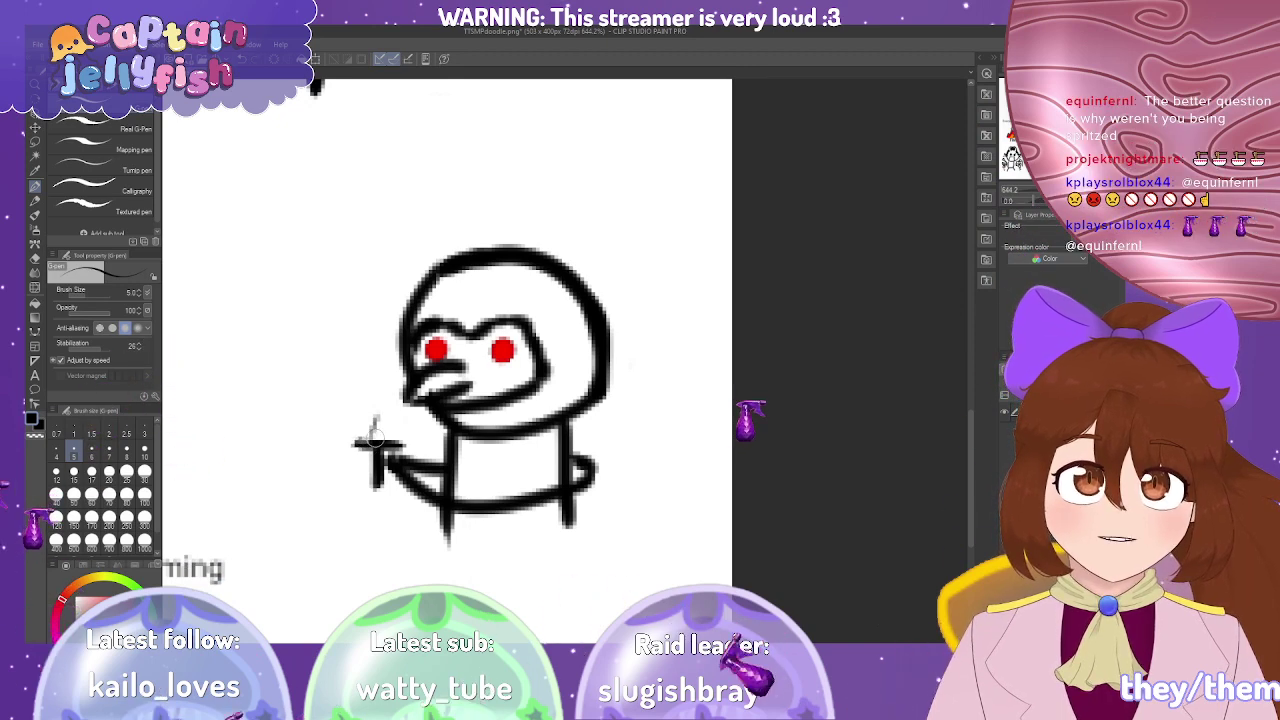
pyautogui.moveTo(376, 418); pyautogui.dragTo(377, 452)
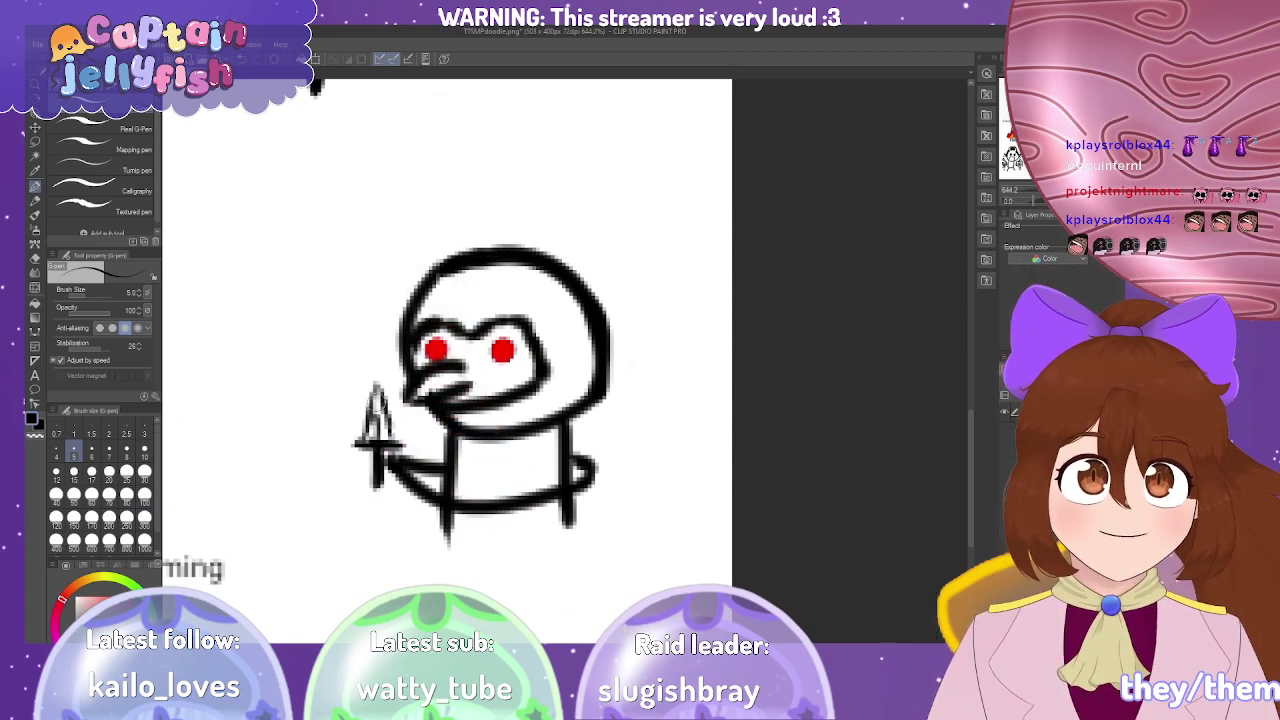
pyautogui.scroll(-3, 427, 238)
pyautogui.scroll(-3, 427, 238)
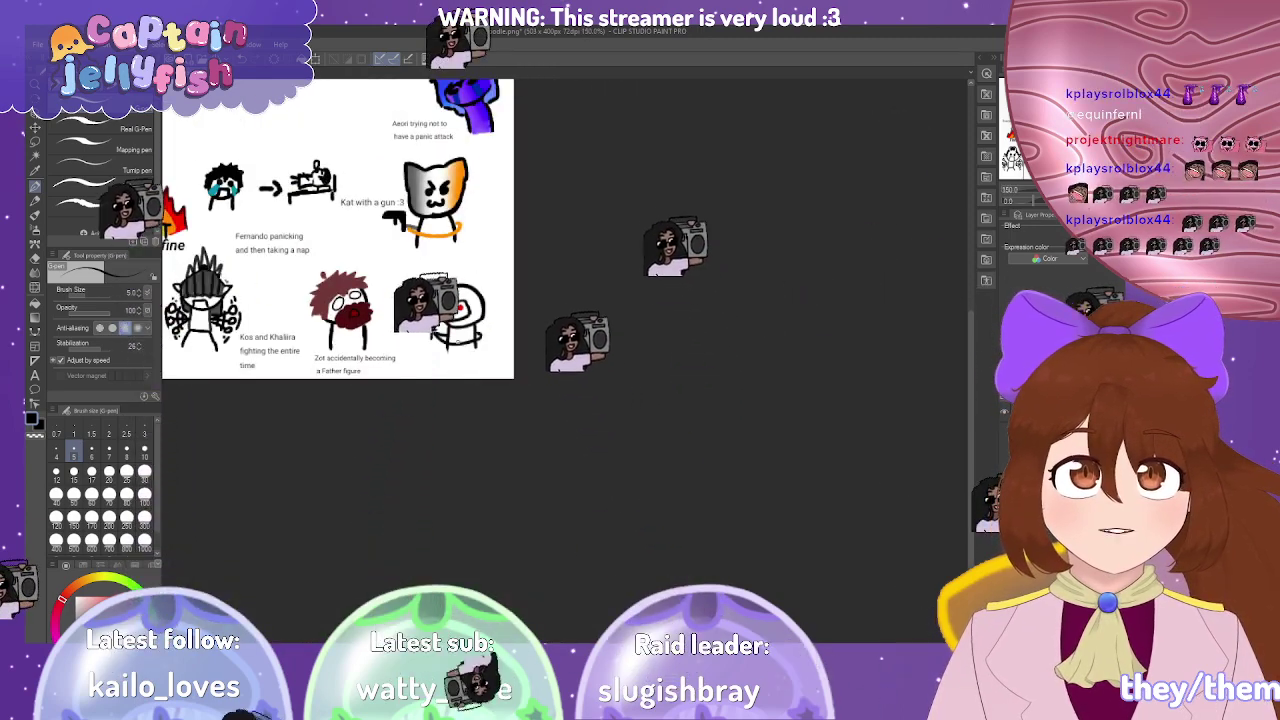
pyautogui.scroll(2, 501, 341)
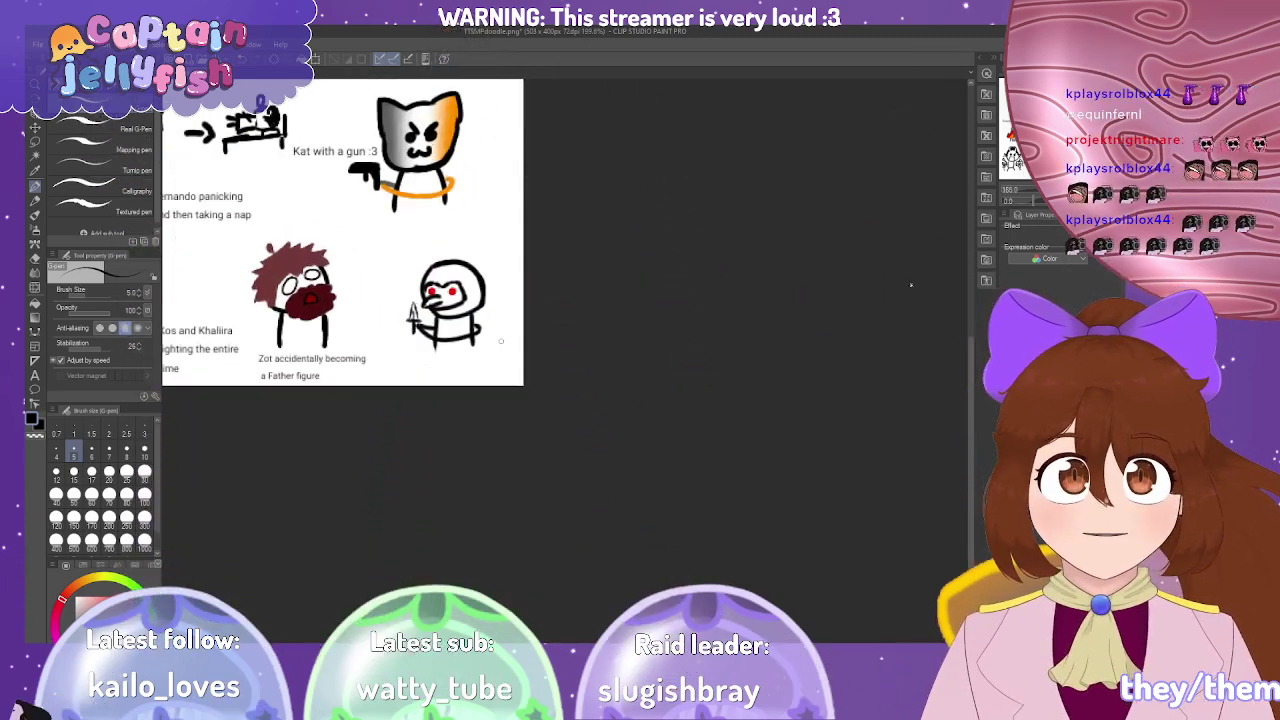
# Add a new layer and paint the hood area around the beaked character's face dark purple at brush size 5.
pyautogui.scroll(5, 501, 341)
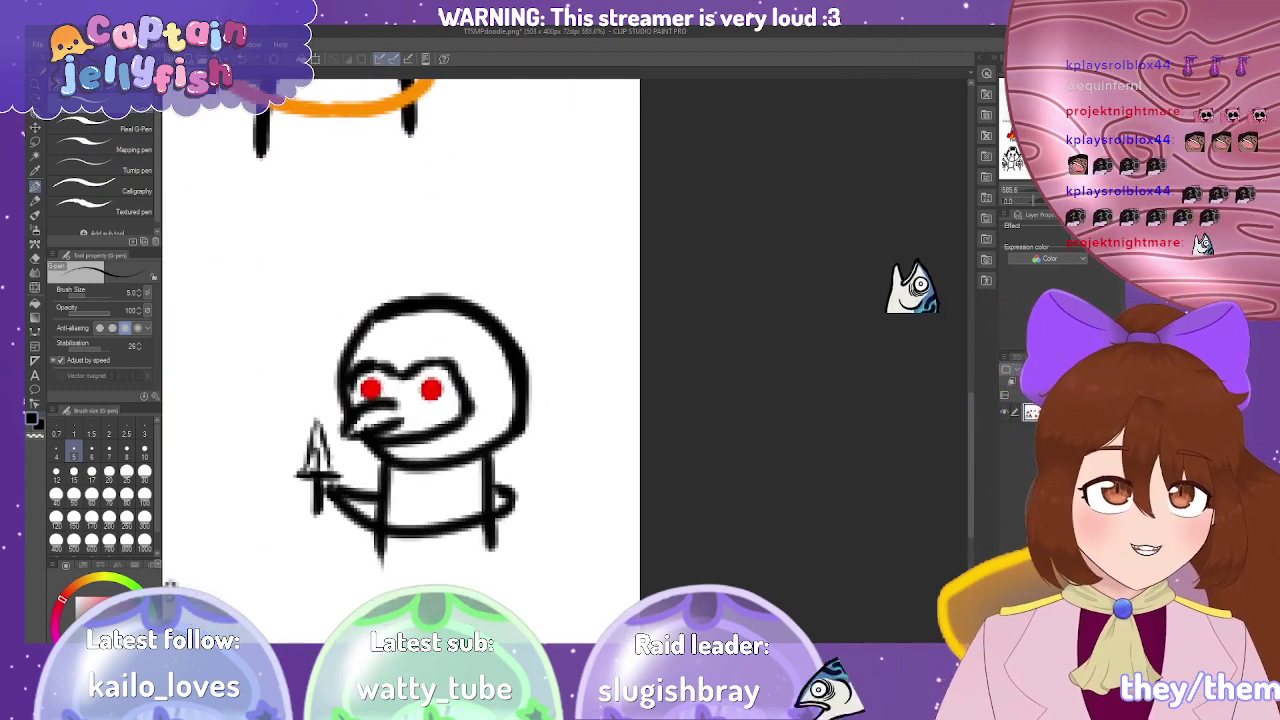
pyautogui.hotkey('ctrl', 'shift', 'n')
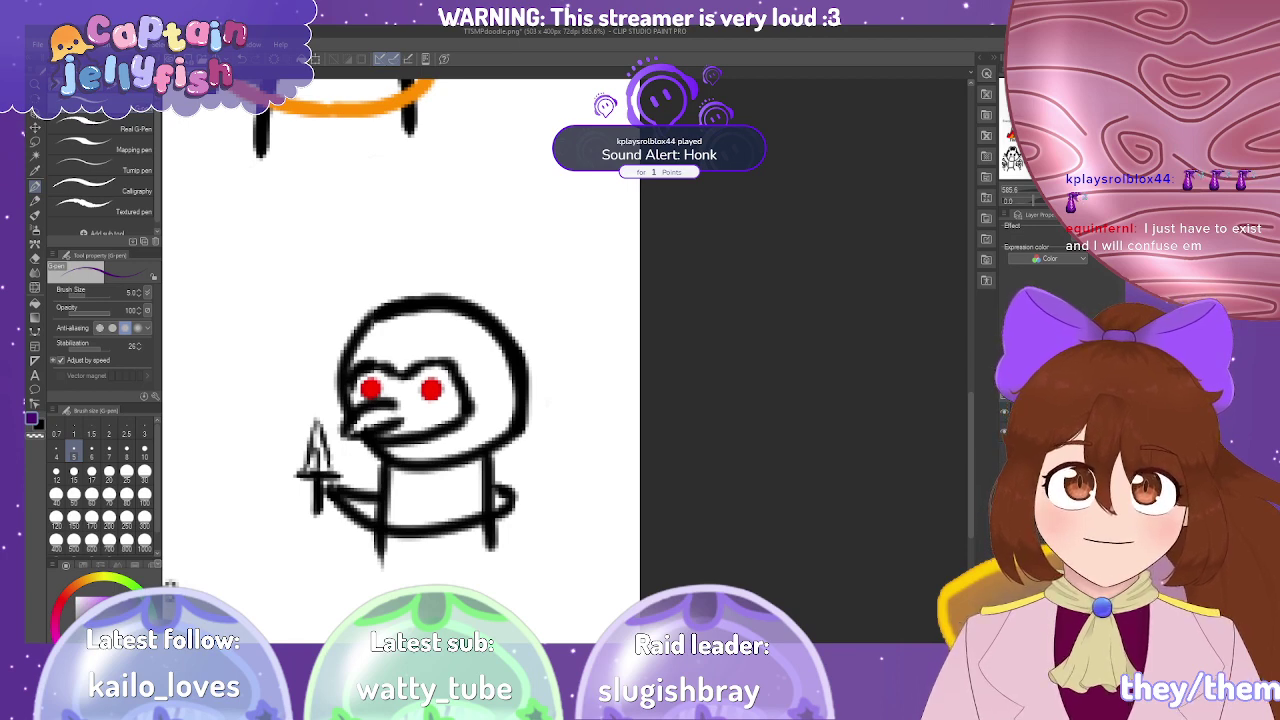
pyautogui.scroll(2, 405, 320)
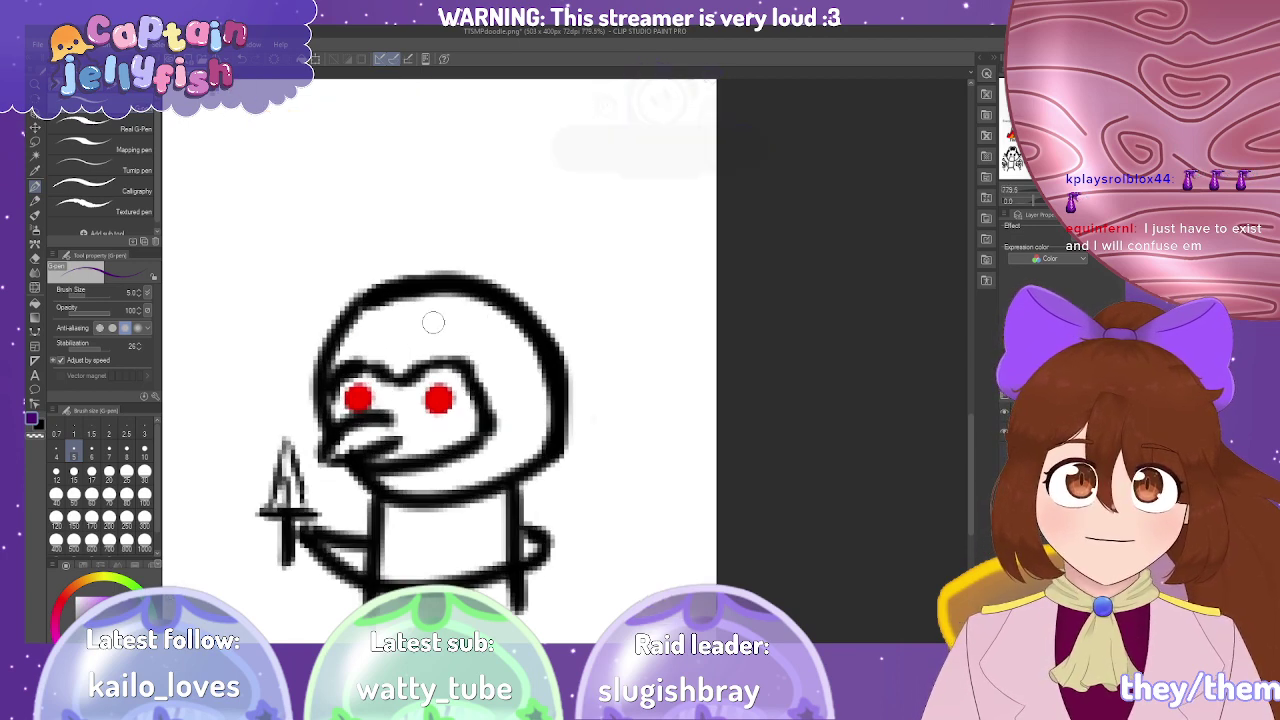
pyautogui.moveTo(410, 302)
pyautogui.mouseDown()
pyautogui.moveTo(396, 356)
pyautogui.moveTo(392, 328)
pyautogui.moveTo(372, 348)
pyautogui.moveTo(367, 310)
pyautogui.moveTo(336, 361)
pyautogui.moveTo(374, 364)
pyautogui.moveTo(320, 368)
pyautogui.mouseUp()
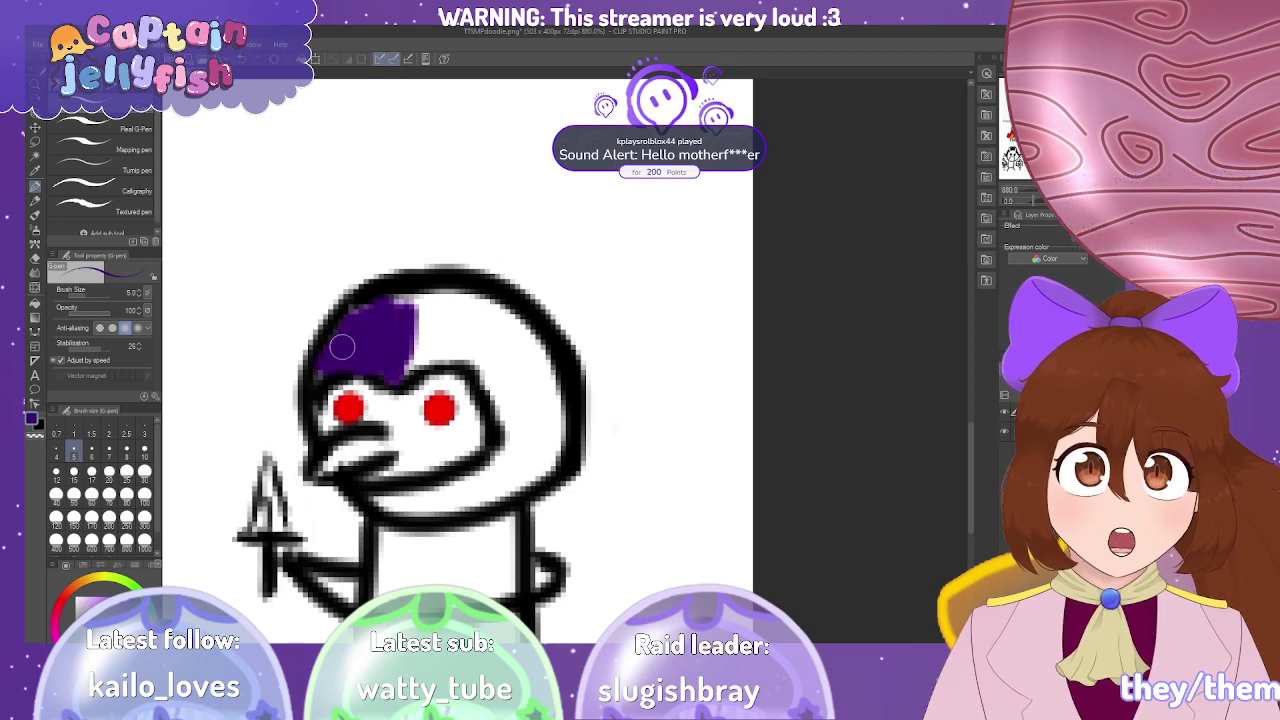
pyautogui.moveTo(363, 317)
pyautogui.mouseDown()
pyautogui.moveTo(412, 307)
pyautogui.moveTo(391, 315)
pyautogui.moveTo(434, 320)
pyautogui.moveTo(467, 344)
pyautogui.moveTo(402, 324)
pyautogui.moveTo(465, 322)
pyautogui.moveTo(413, 310)
pyautogui.moveTo(472, 314)
pyautogui.moveTo(415, 307)
pyautogui.moveTo(484, 314)
pyautogui.moveTo(519, 353)
pyautogui.moveTo(487, 317)
pyautogui.moveTo(458, 312)
pyautogui.moveTo(464, 344)
pyautogui.moveTo(450, 324)
pyautogui.moveTo(499, 358)
pyautogui.moveTo(499, 336)
pyautogui.moveTo(525, 364)
pyautogui.moveTo(492, 309)
pyautogui.moveTo(459, 296)
pyautogui.moveTo(381, 316)
pyautogui.mouseUp()
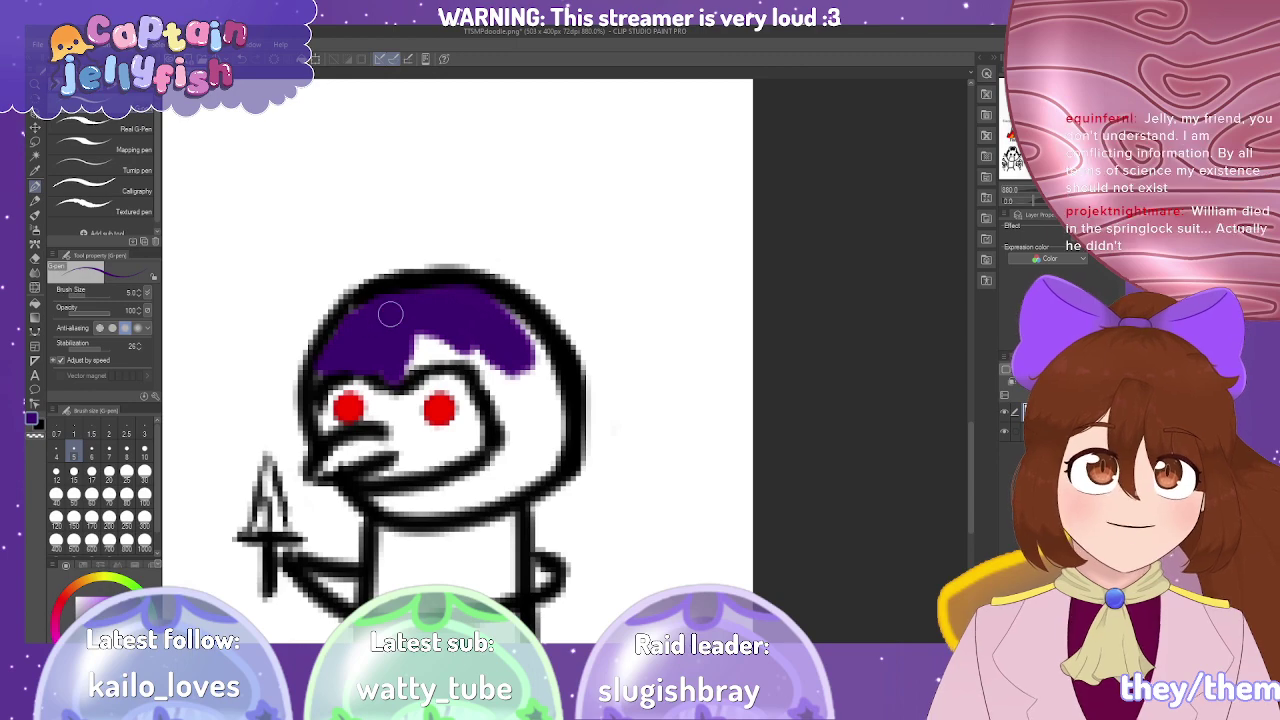
pyautogui.moveTo(322, 371)
pyautogui.mouseDown()
pyautogui.moveTo(363, 313)
pyautogui.moveTo(400, 309)
pyautogui.mouseUp()
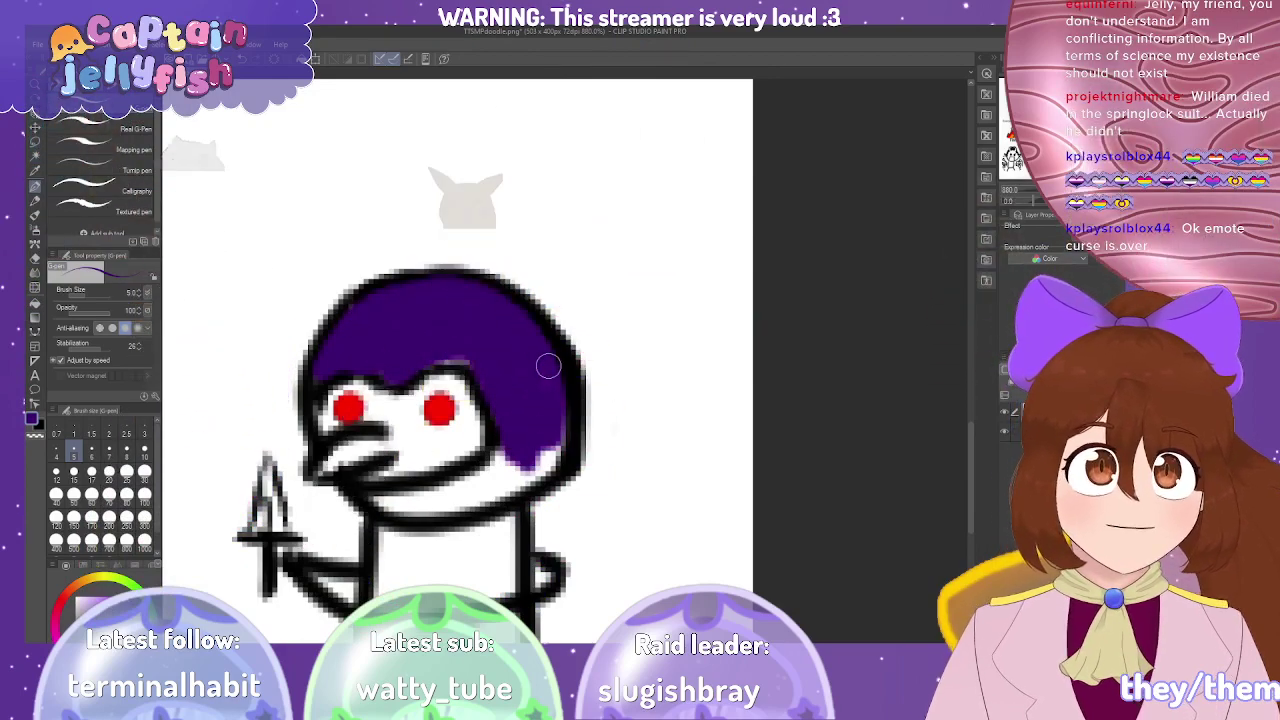
pyautogui.moveTo(557, 425)
pyautogui.mouseDown()
pyautogui.moveTo(520, 485)
pyautogui.moveTo(559, 452)
pyautogui.moveTo(477, 492)
pyautogui.moveTo(512, 478)
pyautogui.moveTo(525, 451)
pyautogui.moveTo(480, 487)
pyautogui.moveTo(506, 458)
pyautogui.moveTo(482, 489)
pyautogui.moveTo(511, 483)
pyautogui.moveTo(471, 502)
pyautogui.moveTo(504, 489)
pyautogui.moveTo(421, 509)
pyautogui.moveTo(377, 498)
pyautogui.moveTo(417, 515)
pyautogui.moveTo(376, 503)
pyautogui.moveTo(476, 484)
pyautogui.moveTo(460, 495)
pyautogui.moveTo(480, 475)
pyautogui.moveTo(423, 497)
pyautogui.mouseUp()
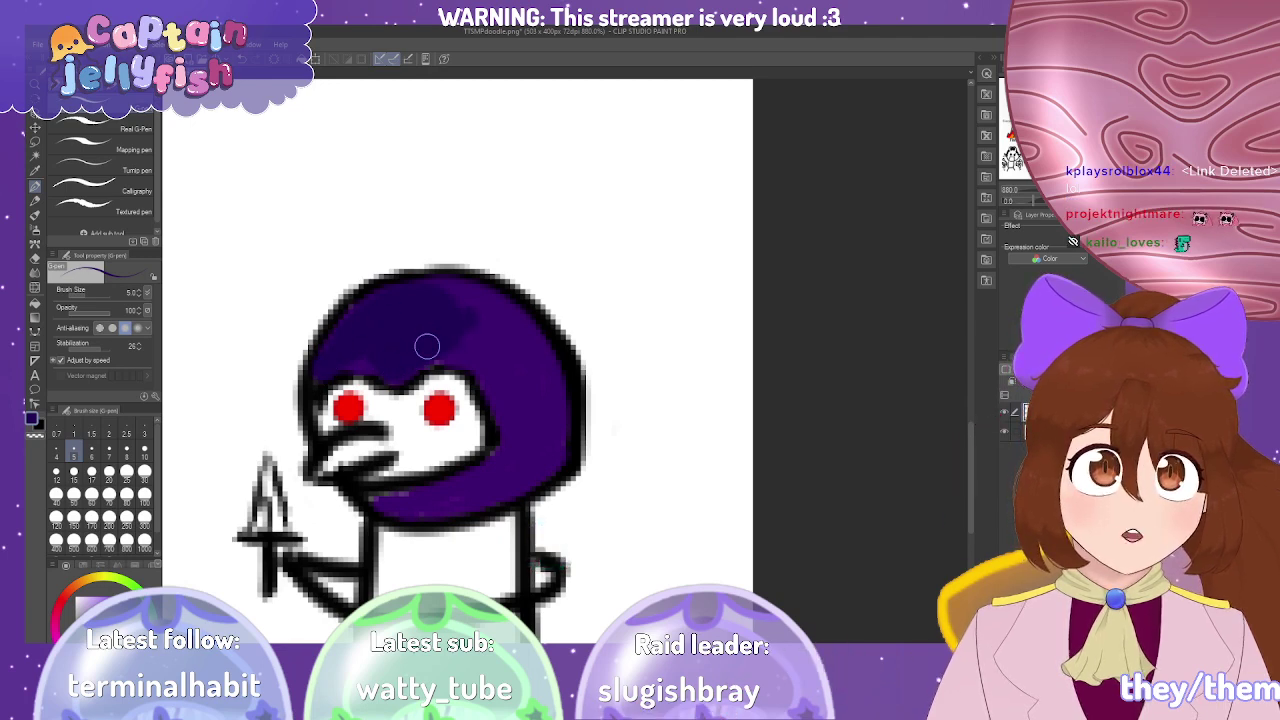
# Coat the beaked character's whole head in dark indigo at brush size 25, and erase the spill outside the outline and around the beak.
pyautogui.click(126, 470)
pyautogui.moveTo(381, 392)
pyautogui.mouseDown()
pyautogui.moveTo(371, 431)
pyautogui.moveTo(520, 399)
pyautogui.moveTo(500, 332)
pyautogui.moveTo(444, 365)
pyautogui.moveTo(432, 497)
pyautogui.moveTo(491, 466)
pyautogui.mouseUp()
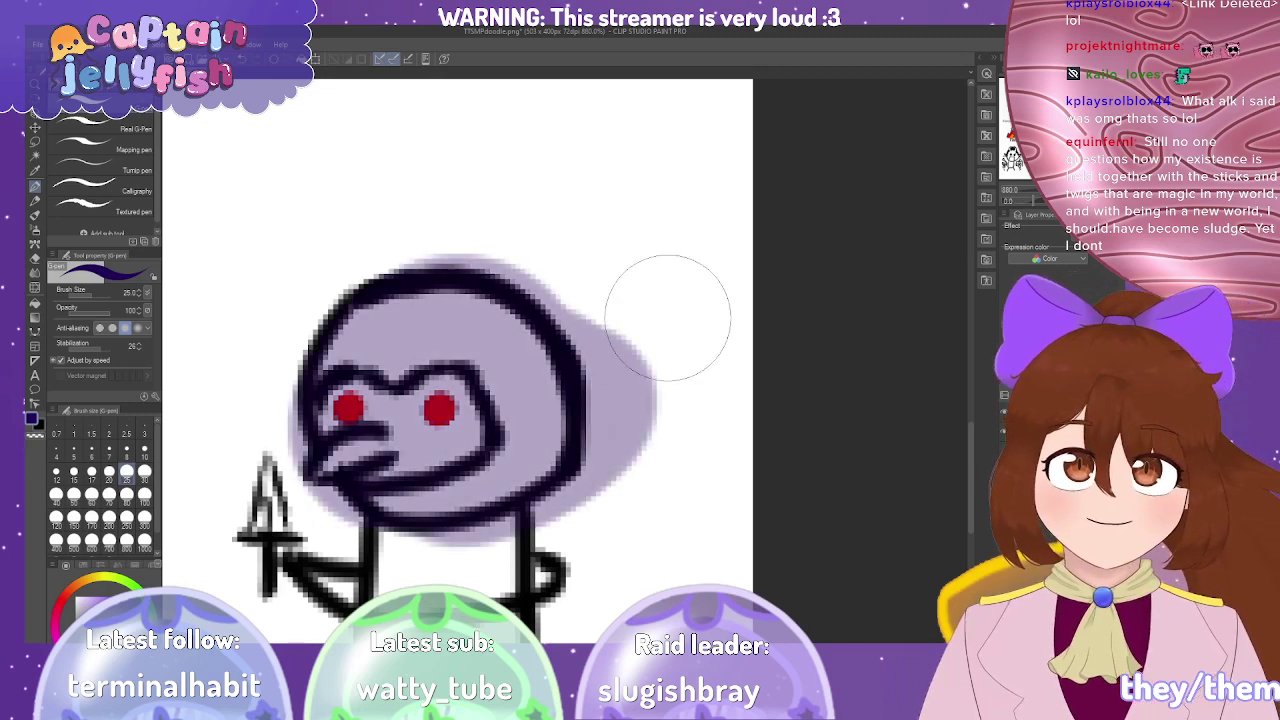
pyautogui.click(35, 258)
pyautogui.moveTo(600, 345)
pyautogui.mouseDown()
pyautogui.moveTo(639, 456)
pyautogui.moveTo(654, 372)
pyautogui.moveTo(596, 500)
pyautogui.moveTo(560, 529)
pyautogui.moveTo(620, 437)
pyautogui.moveTo(596, 447)
pyautogui.moveTo(602, 461)
pyautogui.moveTo(599, 348)
pyautogui.moveTo(610, 406)
pyautogui.moveTo(568, 284)
pyautogui.moveTo(585, 321)
pyautogui.moveTo(507, 264)
pyautogui.moveTo(427, 231)
pyautogui.moveTo(372, 250)
pyautogui.moveTo(485, 250)
pyautogui.moveTo(356, 274)
pyautogui.moveTo(285, 361)
pyautogui.moveTo(286, 440)
pyautogui.moveTo(273, 414)
pyautogui.moveTo(346, 529)
pyautogui.moveTo(442, 547)
pyautogui.moveTo(560, 510)
pyautogui.mouseUp()
pyautogui.moveTo(441, 410)
pyautogui.mouseDown()
pyautogui.moveTo(470, 420)
pyautogui.moveTo(425, 465)
pyautogui.moveTo(365, 460)
pyautogui.mouseUp()
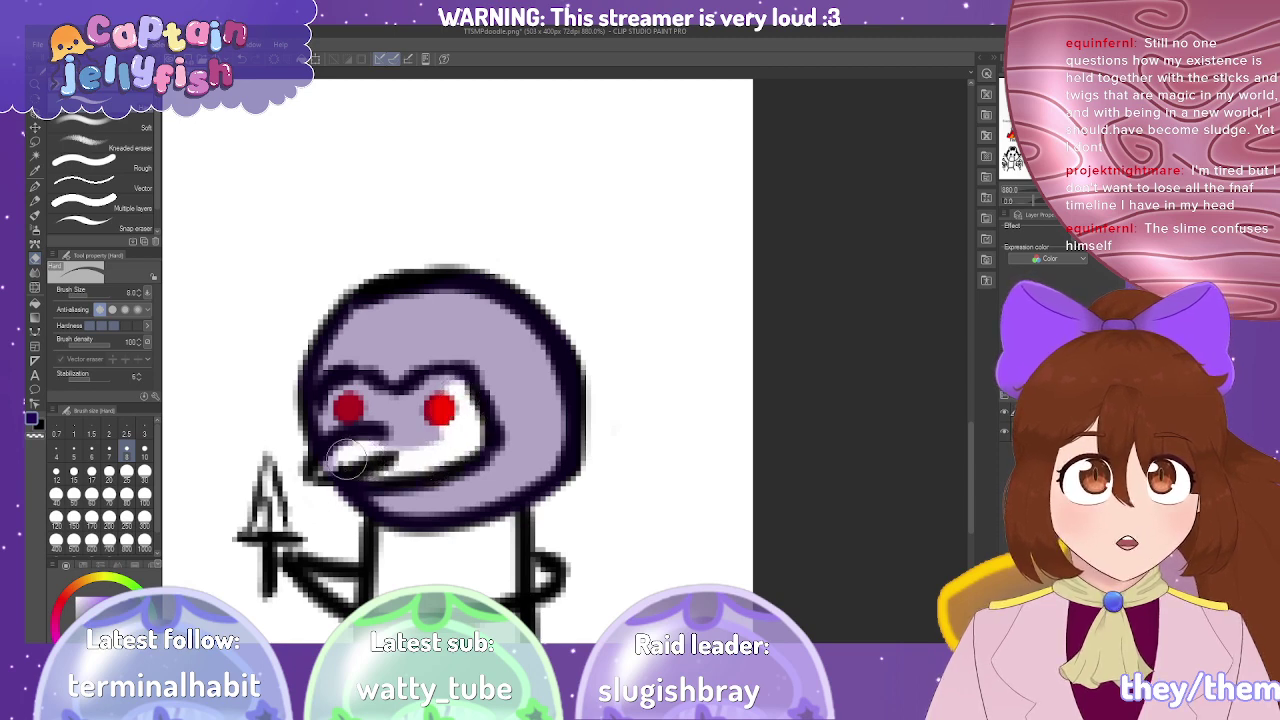
# Erase the indigo from the eyes, the face outline and the outer head outline with the hard eraser at size 8.
pyautogui.moveTo(348, 403)
pyautogui.mouseDown()
pyautogui.moveTo(410, 420)
pyautogui.moveTo(442, 392)
pyautogui.moveTo(432, 366)
pyautogui.mouseUp()
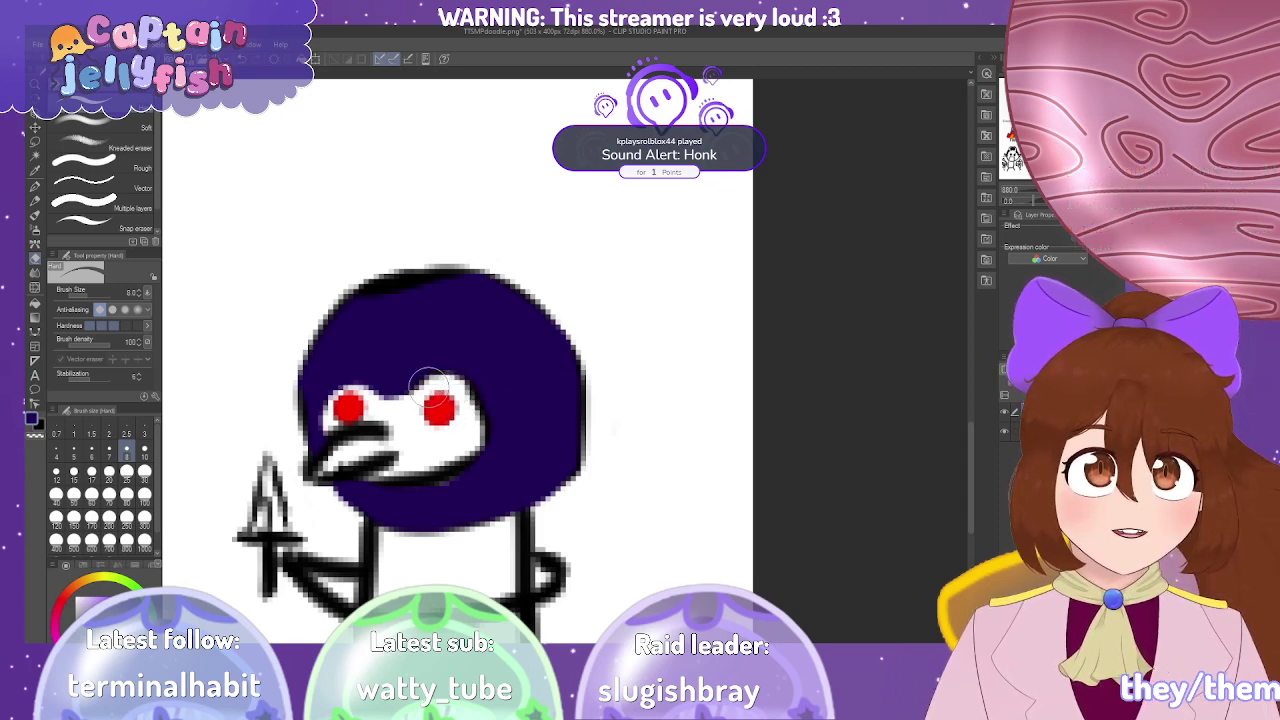
pyautogui.moveTo(458, 383)
pyautogui.mouseDown()
pyautogui.moveTo(470, 447)
pyautogui.moveTo(409, 477)
pyautogui.moveTo(390, 470)
pyautogui.moveTo(417, 469)
pyautogui.moveTo(360, 469)
pyautogui.moveTo(334, 423)
pyautogui.moveTo(358, 373)
pyautogui.moveTo(389, 388)
pyautogui.moveTo(346, 382)
pyautogui.moveTo(320, 402)
pyautogui.mouseUp()
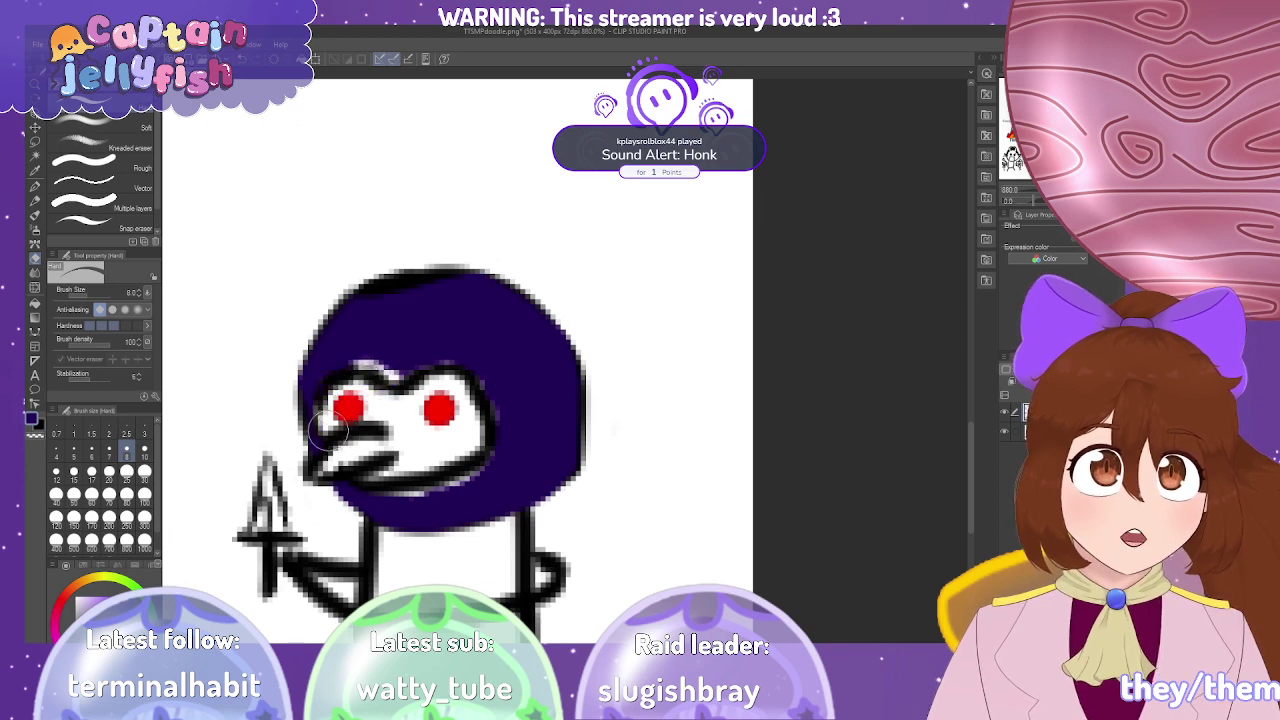
pyautogui.moveTo(328, 324); pyautogui.dragTo(386, 277)
pyautogui.moveTo(518, 281)
pyautogui.mouseDown()
pyautogui.moveTo(561, 389)
pyautogui.moveTo(560, 441)
pyautogui.moveTo(535, 500)
pyautogui.mouseUp()
pyautogui.moveTo(582, 380)
pyautogui.mouseDown()
pyautogui.moveTo(546, 461)
pyautogui.moveTo(388, 544)
pyautogui.moveTo(417, 535)
pyautogui.moveTo(330, 481)
pyautogui.moveTo(301, 396)
pyautogui.moveTo(301, 343)
pyautogui.moveTo(322, 318)
pyautogui.moveTo(300, 388)
pyautogui.mouseUp()
# Repaint the stripped inner edges of the hood in dark indigo with the pen at size 6.
pyautogui.click(35, 171)
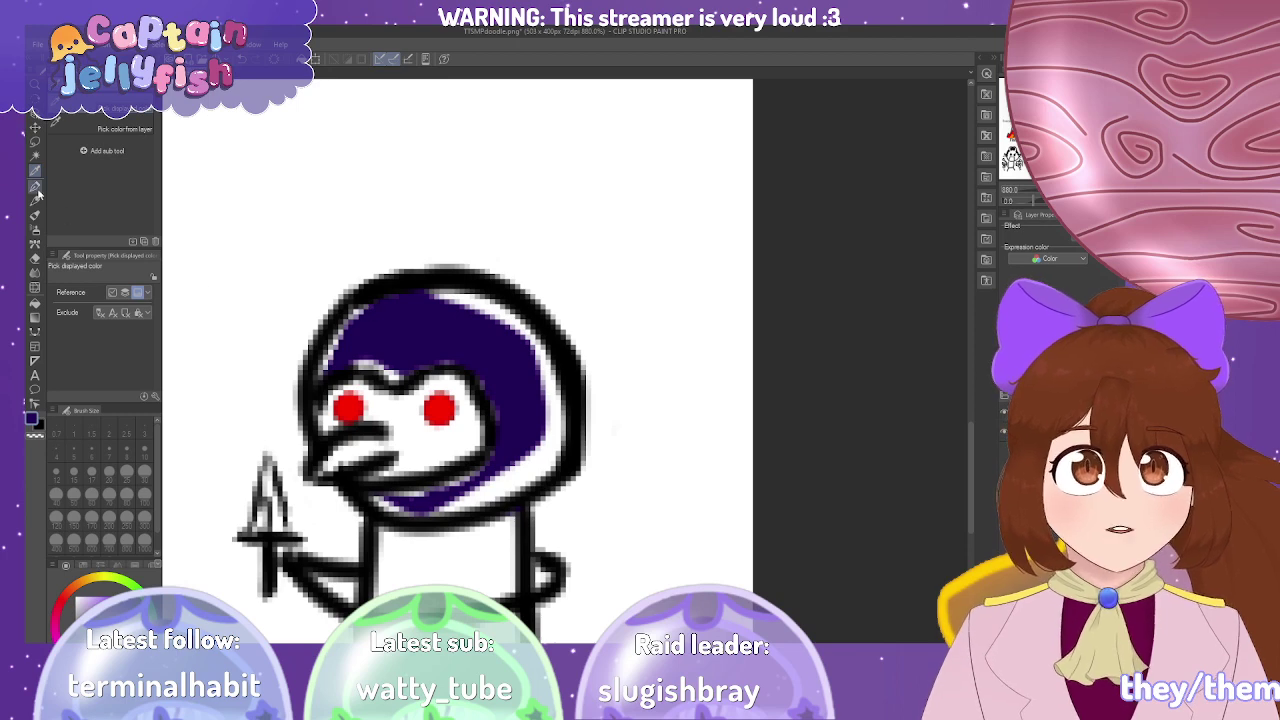
pyautogui.click(36, 188)
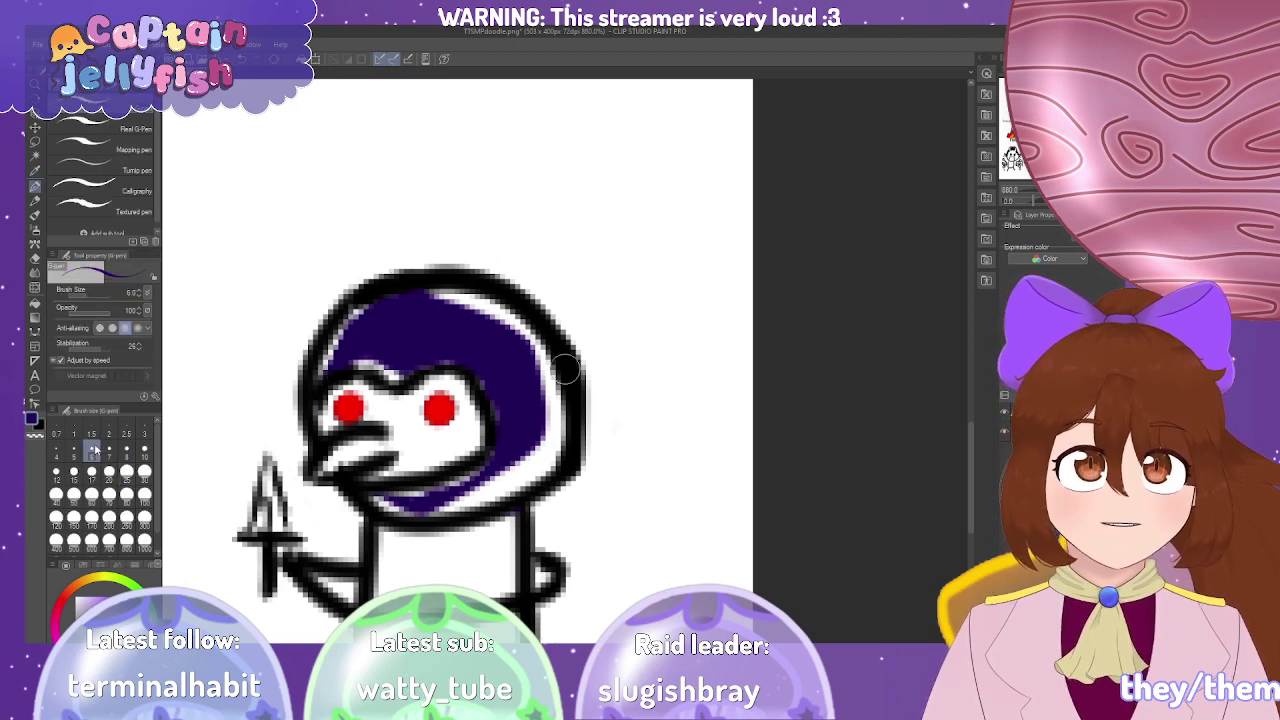
pyautogui.moveTo(355, 340)
pyautogui.mouseDown()
pyautogui.moveTo(371, 313)
pyautogui.moveTo(327, 367)
pyautogui.moveTo(353, 358)
pyautogui.moveTo(399, 371)
pyautogui.moveTo(320, 372)
pyautogui.mouseUp()
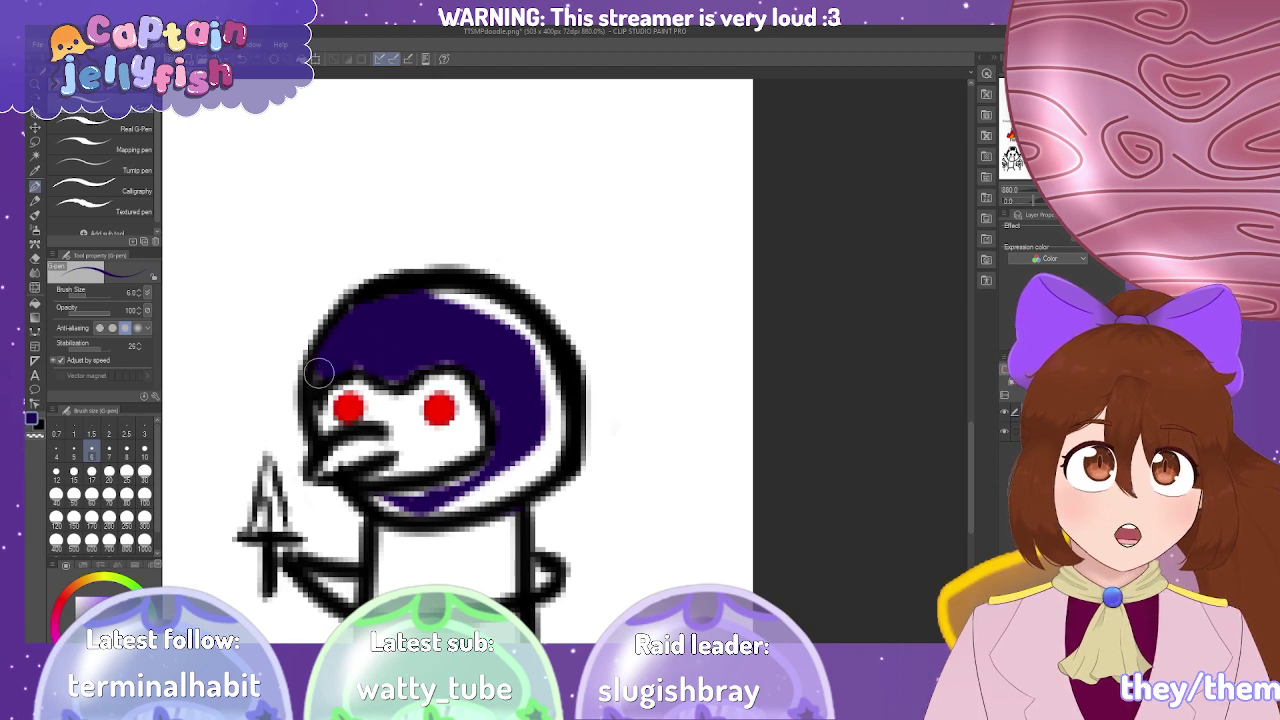
pyautogui.moveTo(443, 334)
pyautogui.mouseDown()
pyautogui.moveTo(487, 321)
pyautogui.moveTo(461, 309)
pyautogui.moveTo(488, 318)
pyautogui.moveTo(522, 367)
pyautogui.moveTo(519, 337)
pyautogui.moveTo(545, 409)
pyautogui.moveTo(548, 381)
pyautogui.moveTo(544, 446)
pyautogui.moveTo(502, 485)
pyautogui.moveTo(510, 471)
pyautogui.moveTo(466, 490)
pyautogui.moveTo(533, 457)
pyautogui.moveTo(478, 496)
pyautogui.moveTo(506, 488)
pyautogui.moveTo(455, 475)
pyautogui.mouseUp()
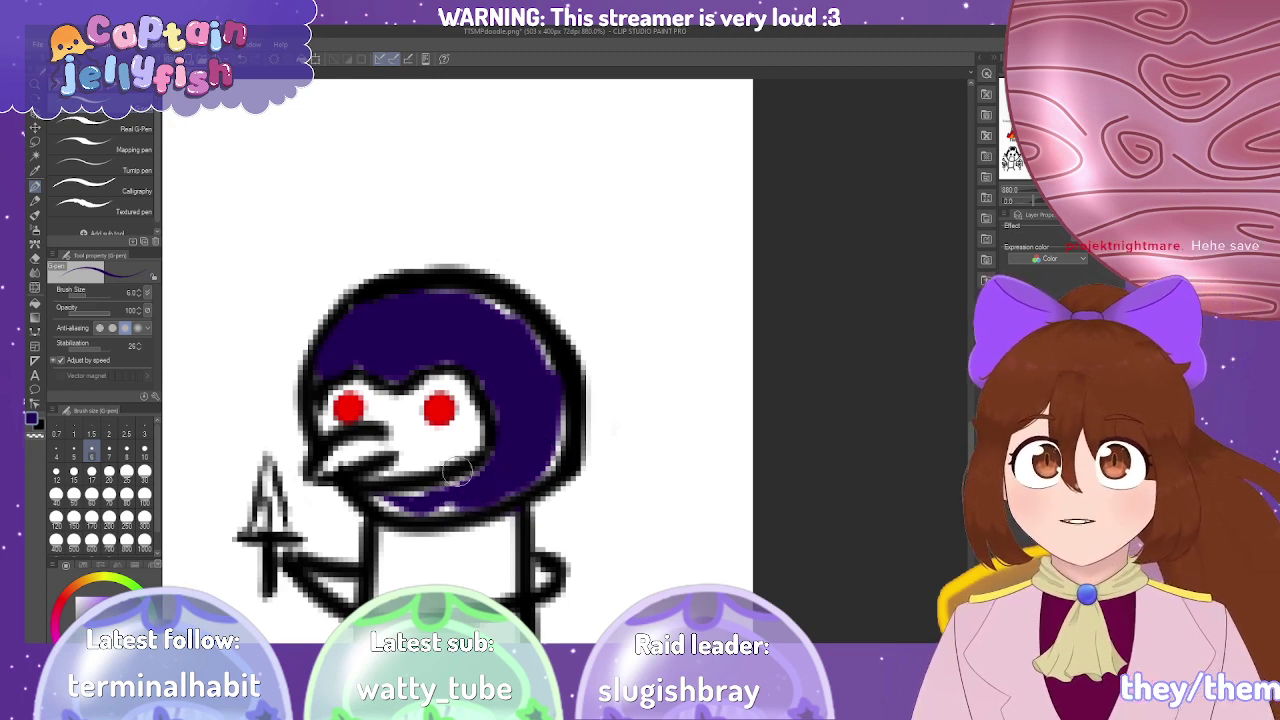
# Save the drawing as TTSMPdoodle.
pyautogui.hotkey('ctrl', 's')
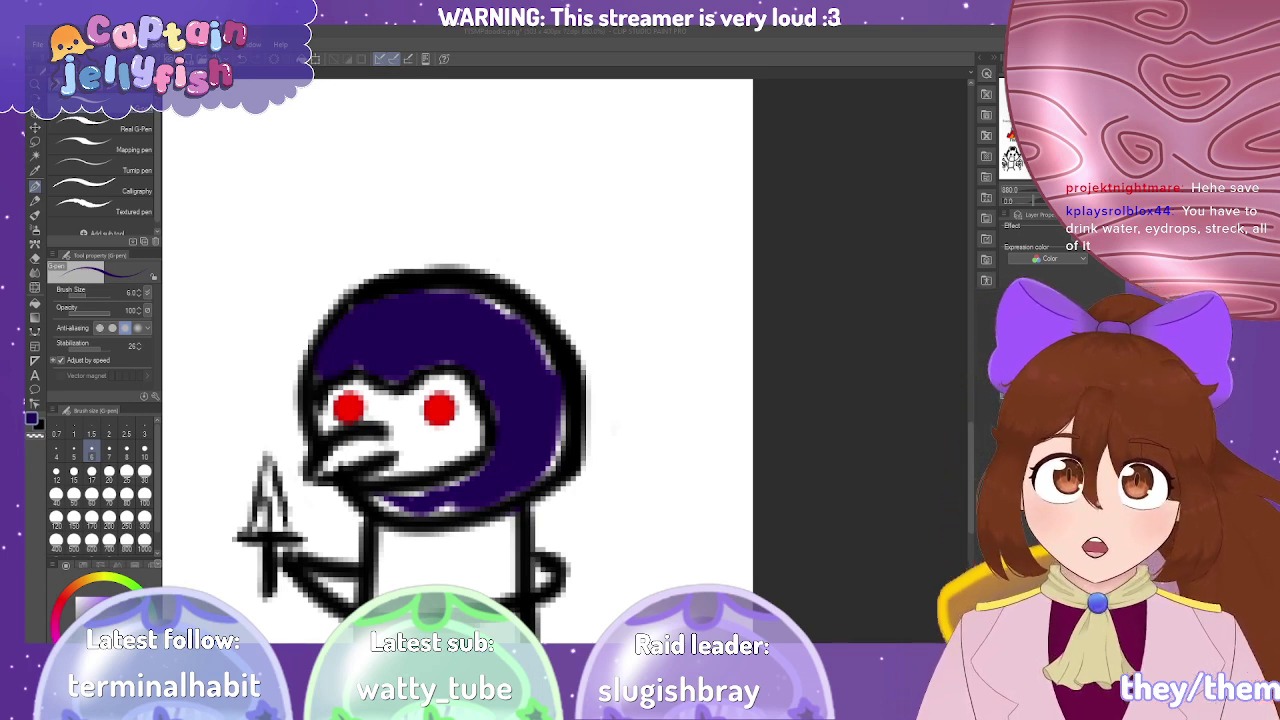
pyautogui.hotkey('ctrl', 's')
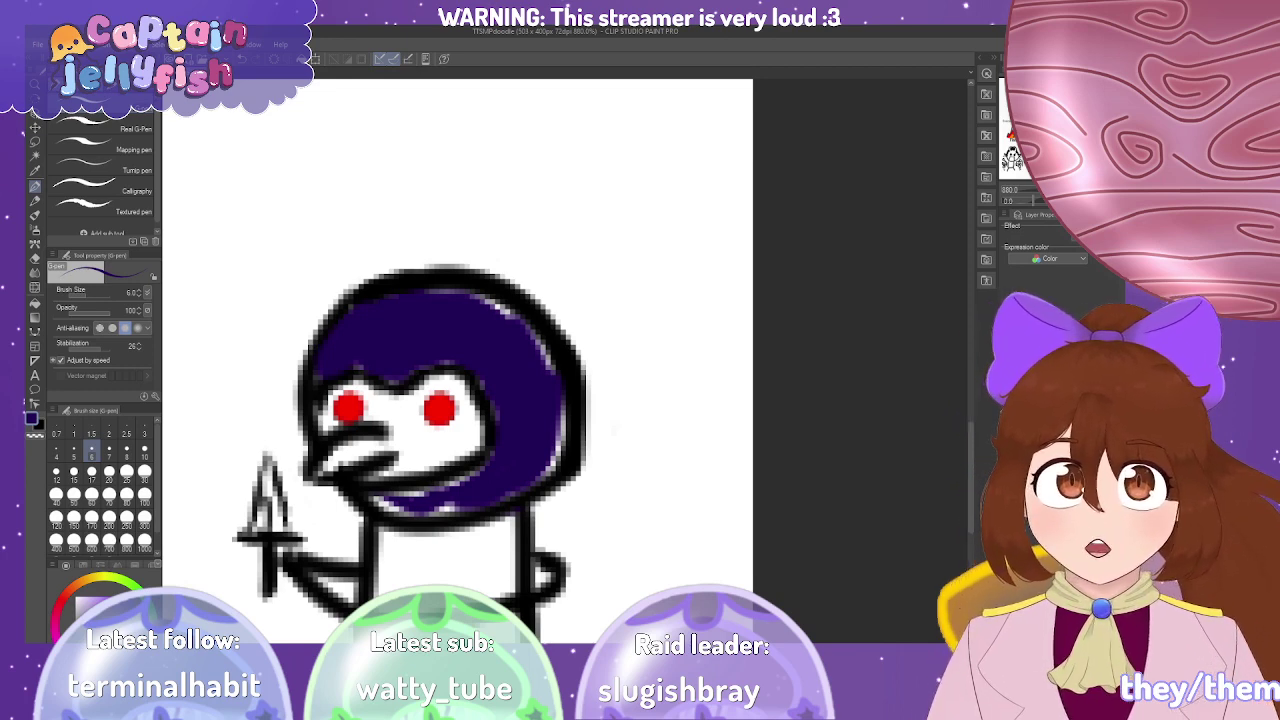
# Touch up the white gaps between the indigo hood and the head outline at size 6, and undo the hood colouring.
pyautogui.moveTo(443, 300)
pyautogui.mouseDown()
pyautogui.moveTo(500, 306)
pyautogui.moveTo(458, 285)
pyautogui.moveTo(486, 286)
pyautogui.moveTo(474, 280)
pyautogui.moveTo(493, 293)
pyautogui.mouseUp()
pyautogui.scroll(5, 490, 288)
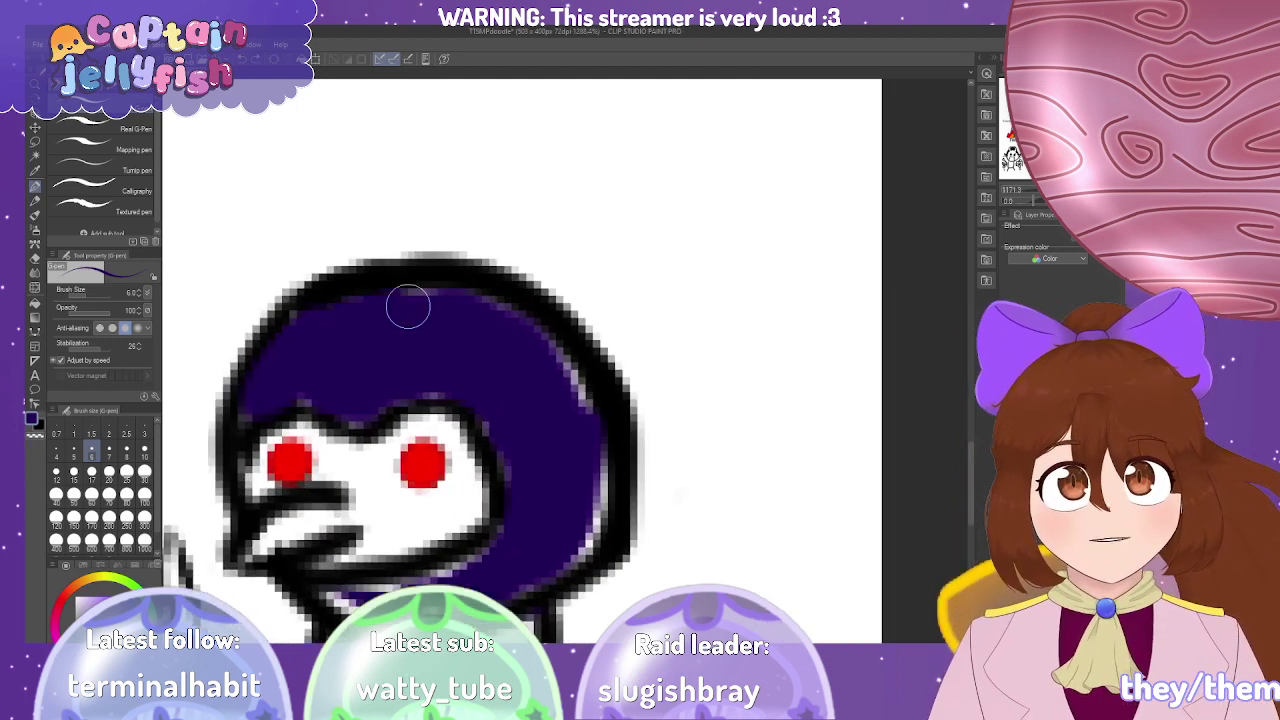
pyautogui.moveTo(412, 297)
pyautogui.mouseDown()
pyautogui.moveTo(448, 299)
pyautogui.moveTo(325, 330)
pyautogui.moveTo(357, 318)
pyautogui.moveTo(303, 368)
pyautogui.moveTo(292, 404)
pyautogui.moveTo(353, 427)
pyautogui.moveTo(365, 407)
pyautogui.moveTo(447, 386)
pyautogui.moveTo(599, 423)
pyautogui.moveTo(578, 375)
pyautogui.moveTo(471, 310)
pyautogui.moveTo(339, 338)
pyautogui.moveTo(459, 321)
pyautogui.mouseUp()
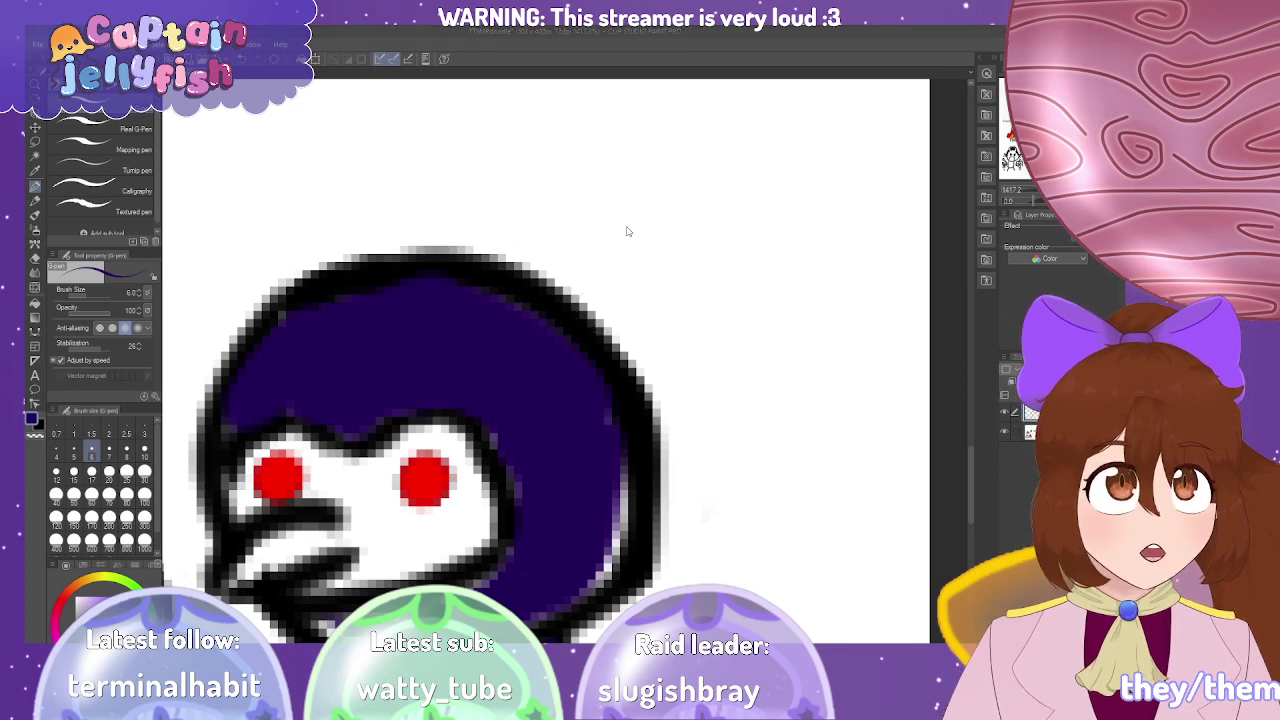
pyautogui.hotkey('ctrl', 'z')
# Look over the whole page of doodles and return to the beaked character's head.
pyautogui.scroll(-4, 594, 271)
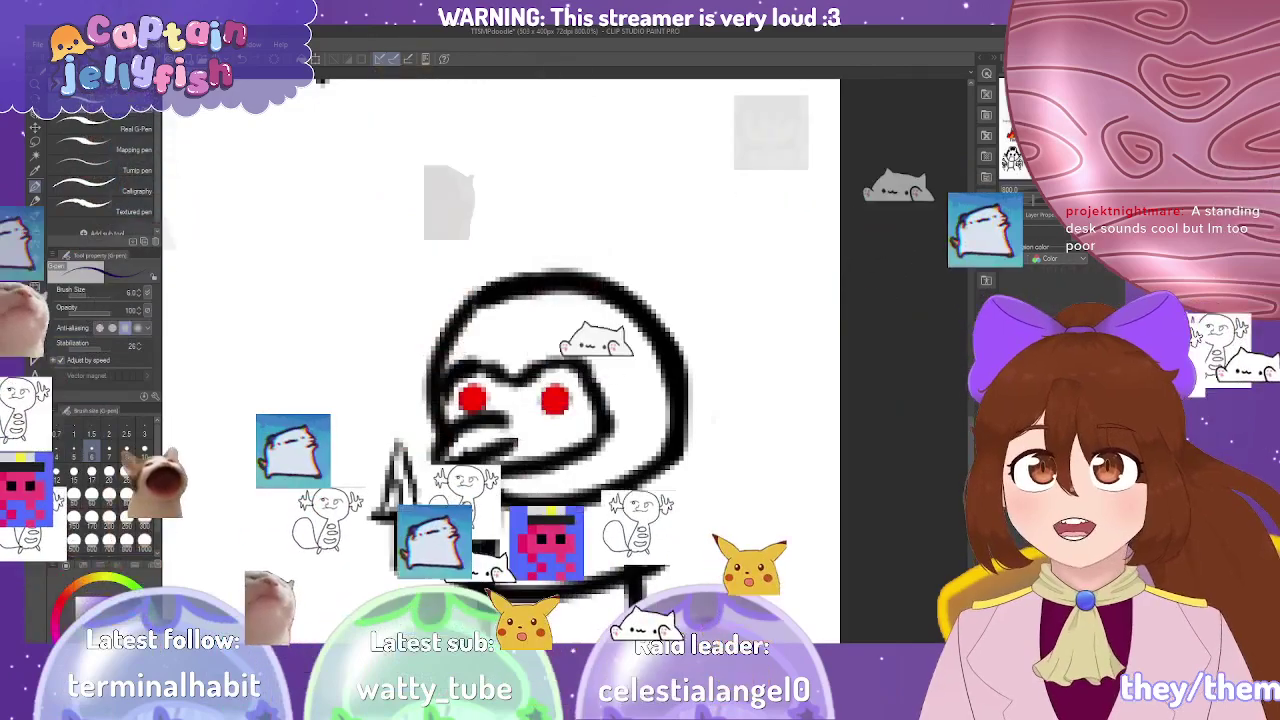
pyautogui.scroll(-6, 489, 277)
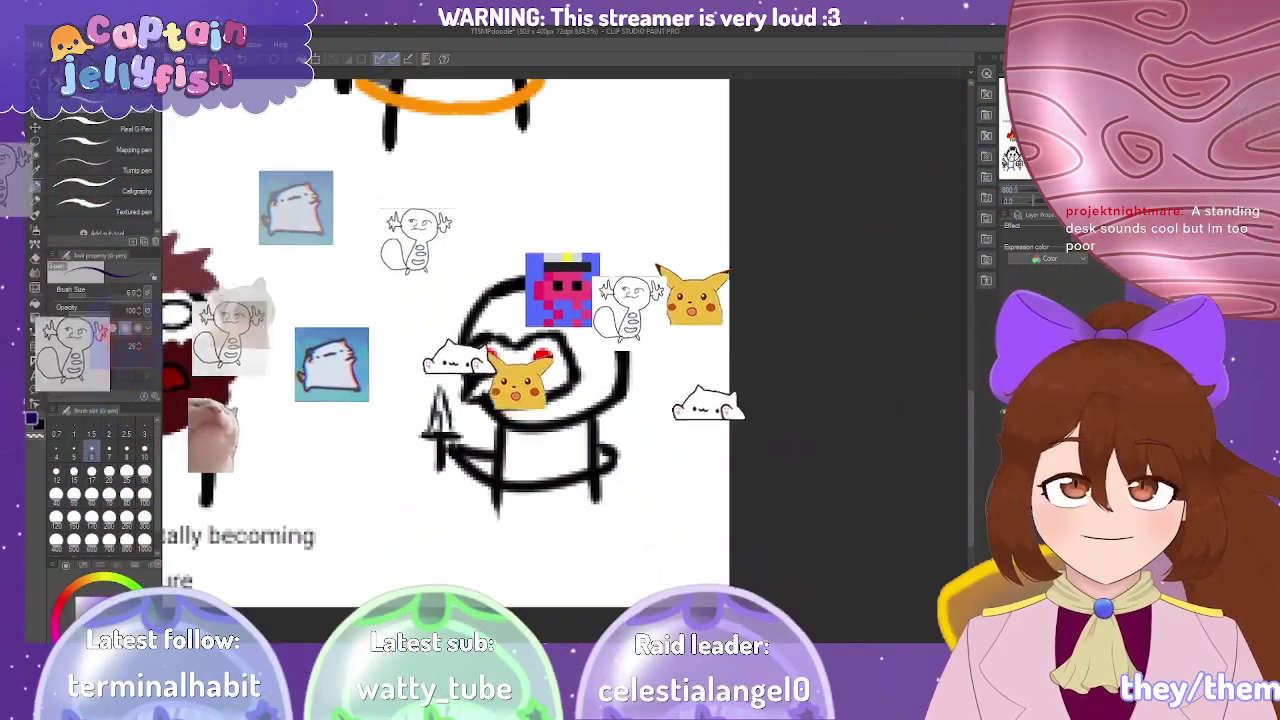
pyautogui.scroll(-4, 749, 564)
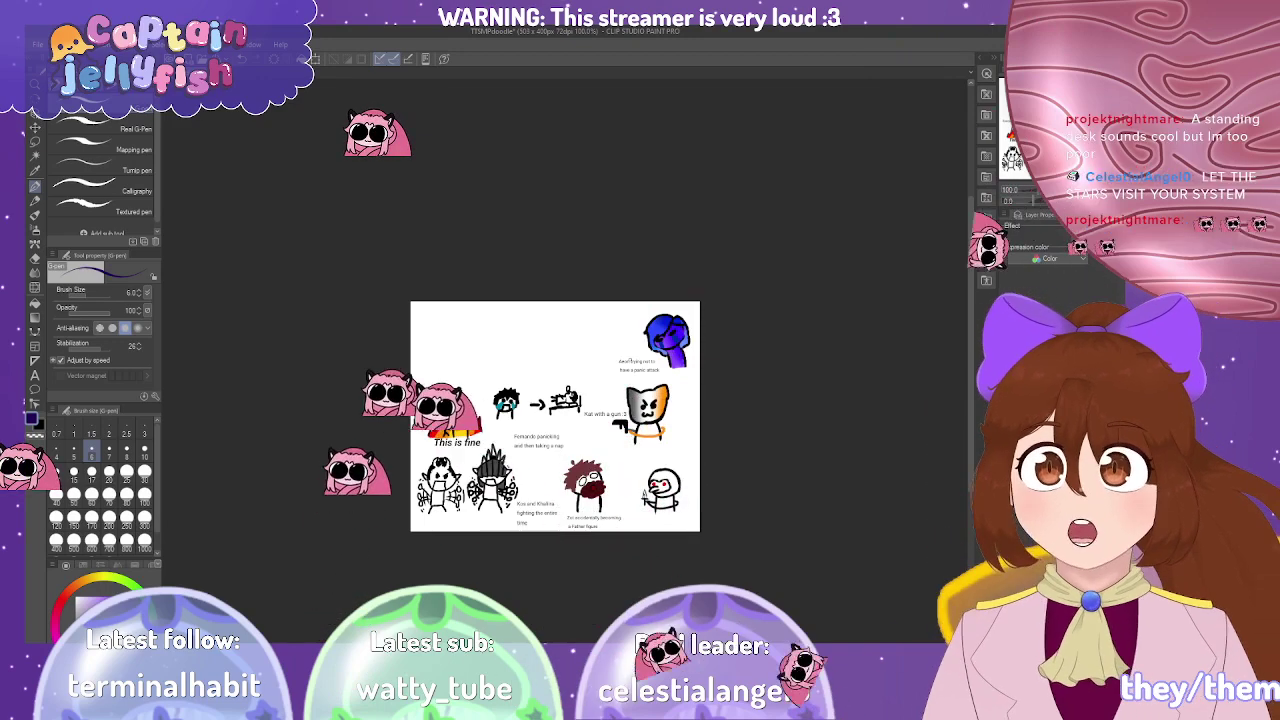
pyautogui.scroll(1, 533, 435)
pyautogui.scroll(2, 550, 446)
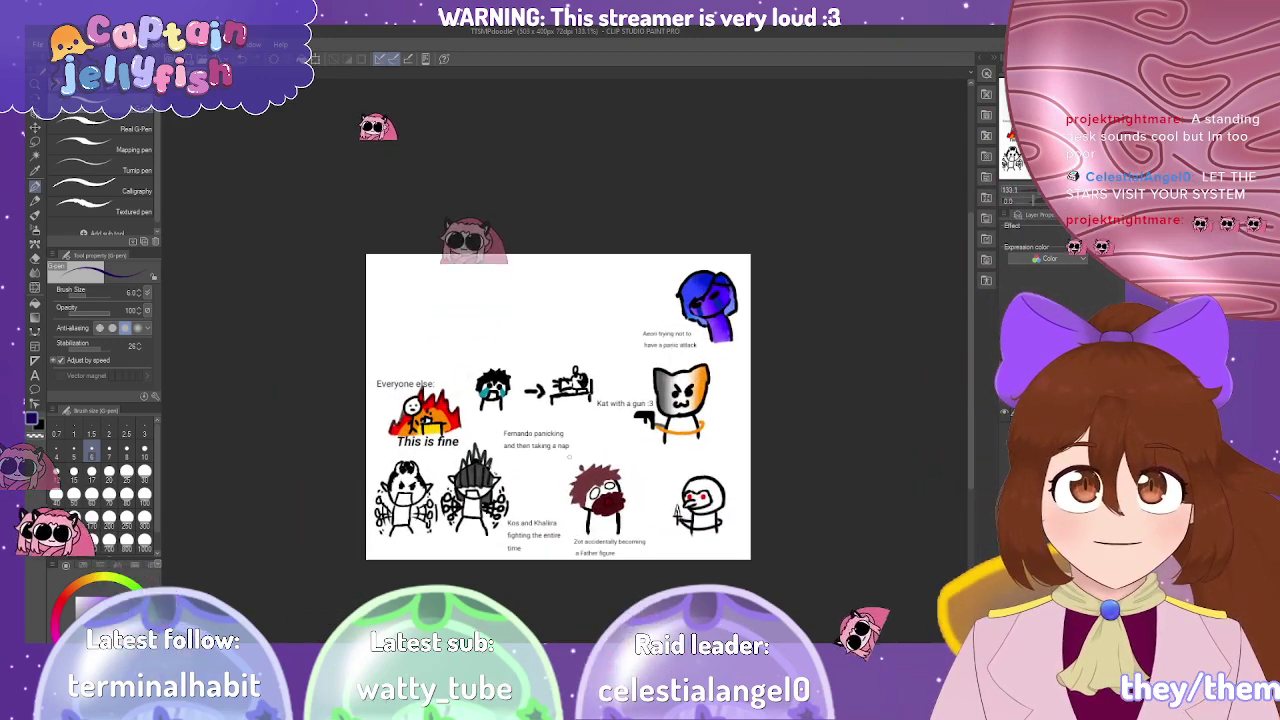
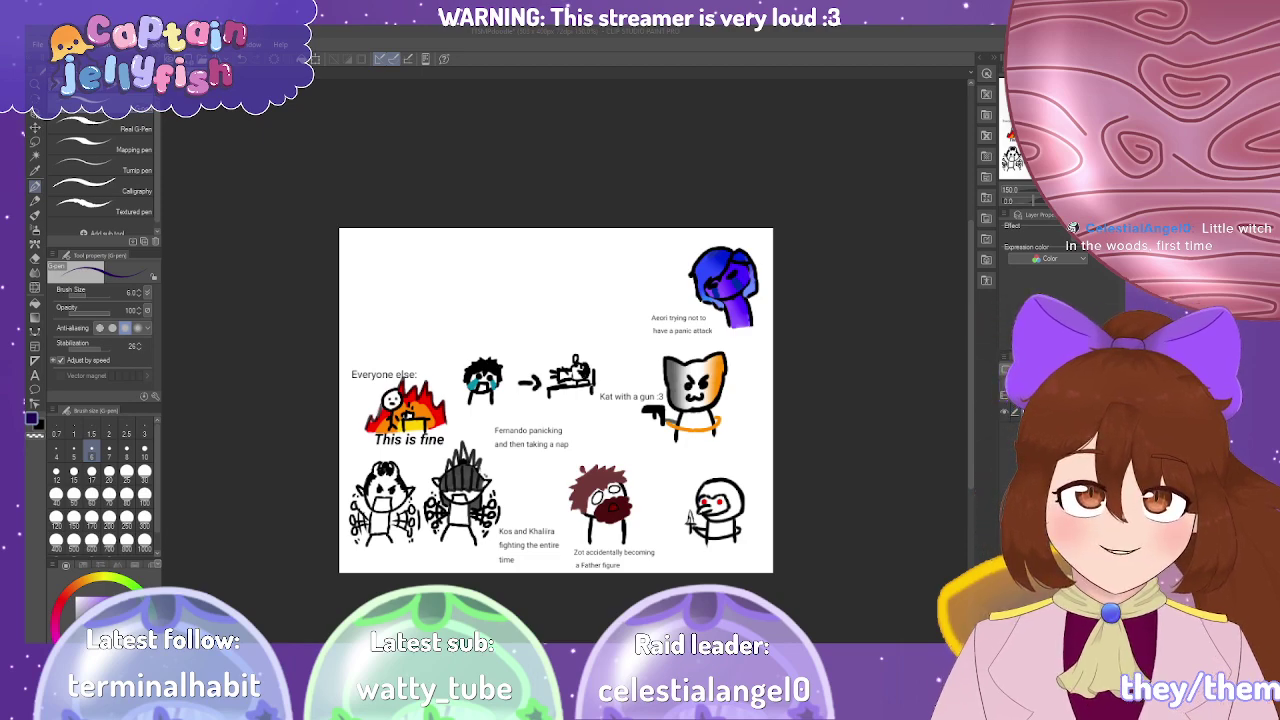
pyautogui.scroll(5, 732, 517)
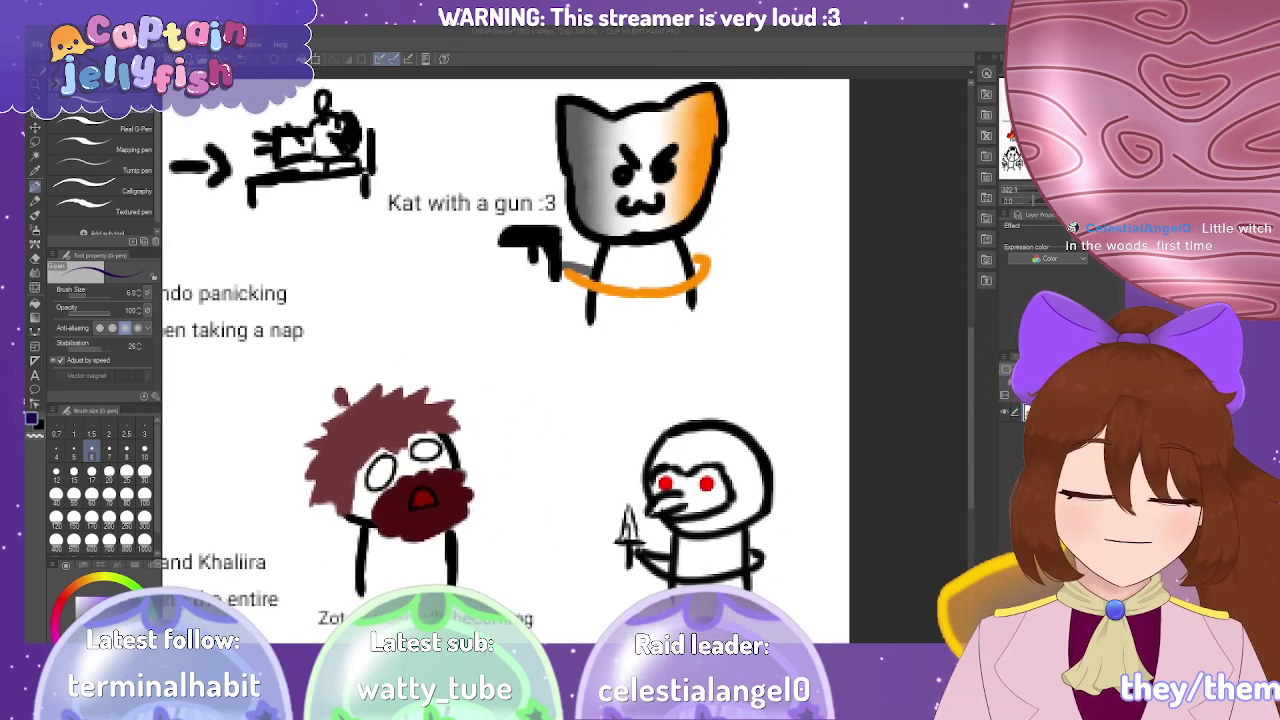
pyautogui.scroll(3, 710, 570)
pyautogui.scroll(-3, 700, 460)
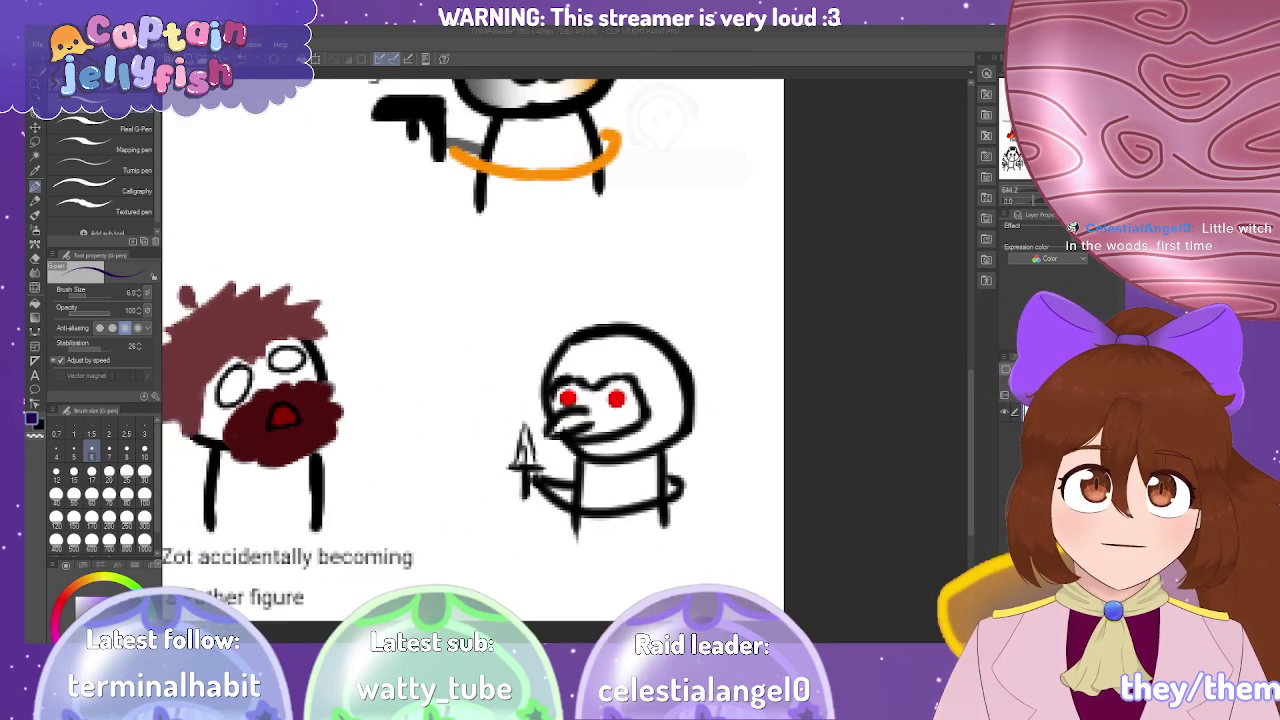
pyautogui.scroll(2, 600, 420)
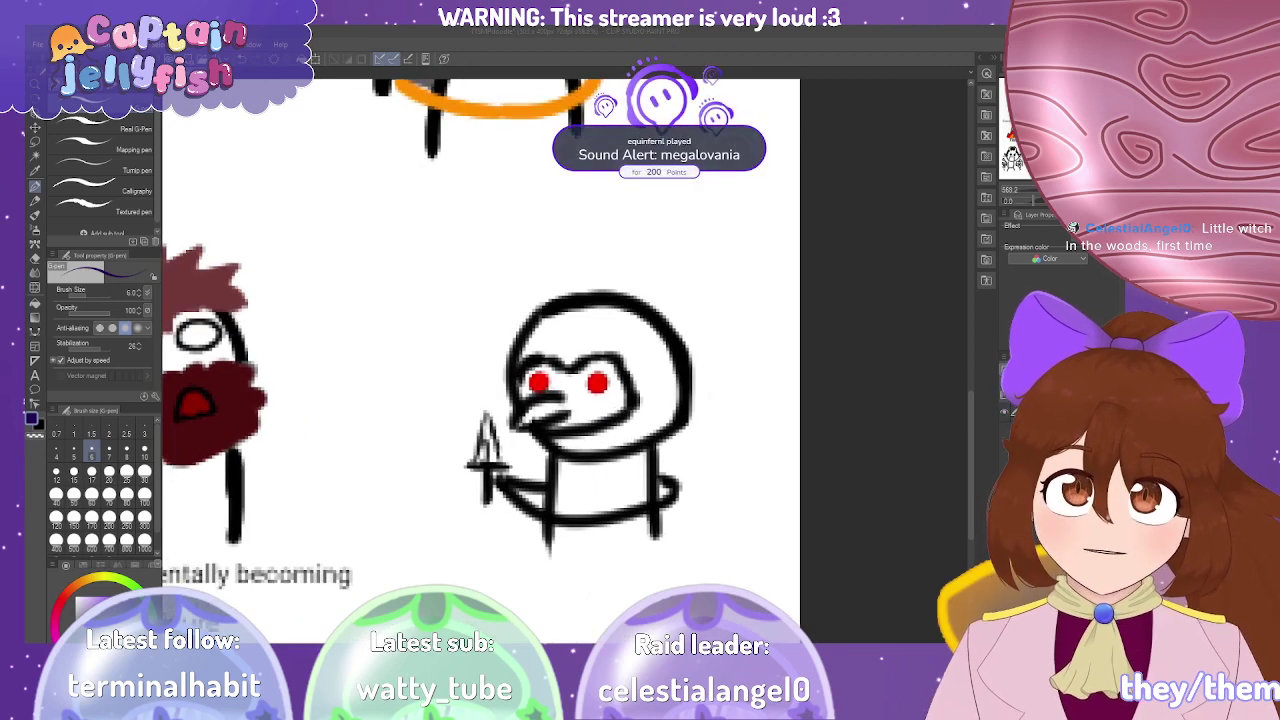
pyautogui.scroll(4, 633, 348)
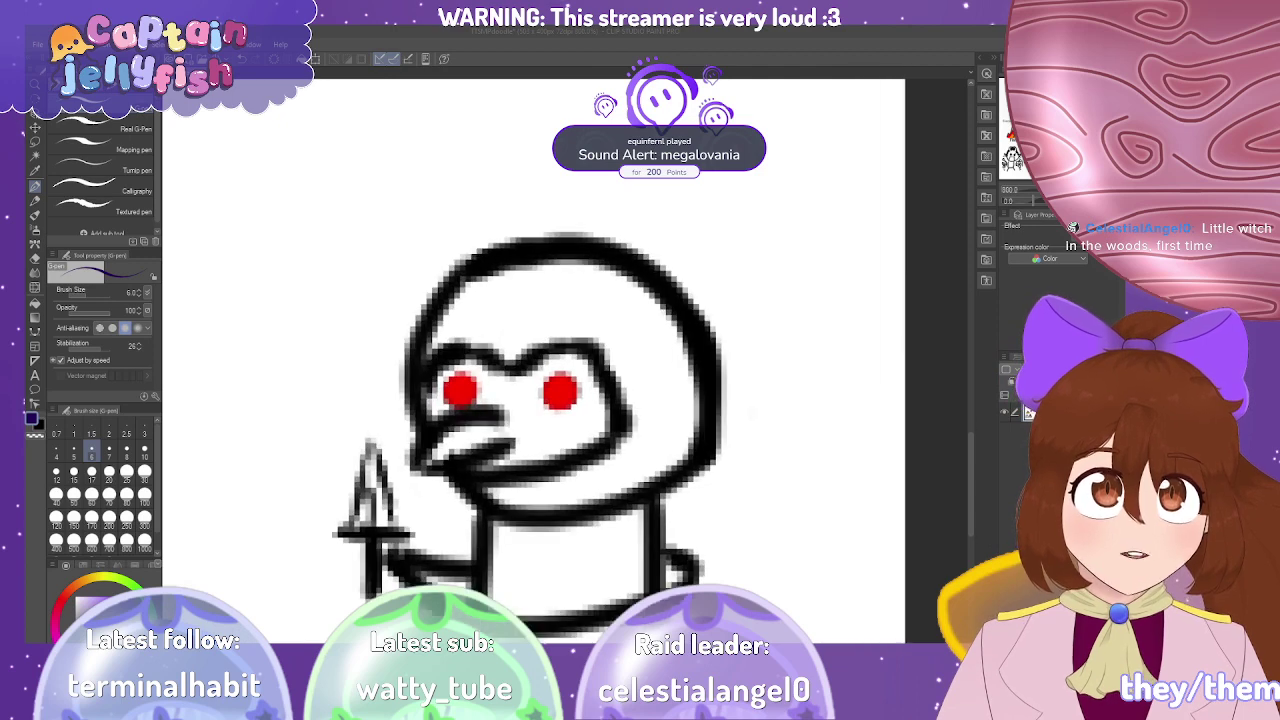
# Paint a dark indigo band at size 6 through the hood, over the face and down beneath the beak.
pyautogui.moveTo(478, 305)
pyautogui.mouseDown()
pyautogui.moveTo(486, 360)
pyautogui.moveTo(498, 317)
pyautogui.moveTo(554, 300)
pyautogui.moveTo(657, 343)
pyautogui.moveTo(677, 471)
pyautogui.moveTo(662, 524)
pyautogui.moveTo(630, 548)
pyautogui.mouseUp()
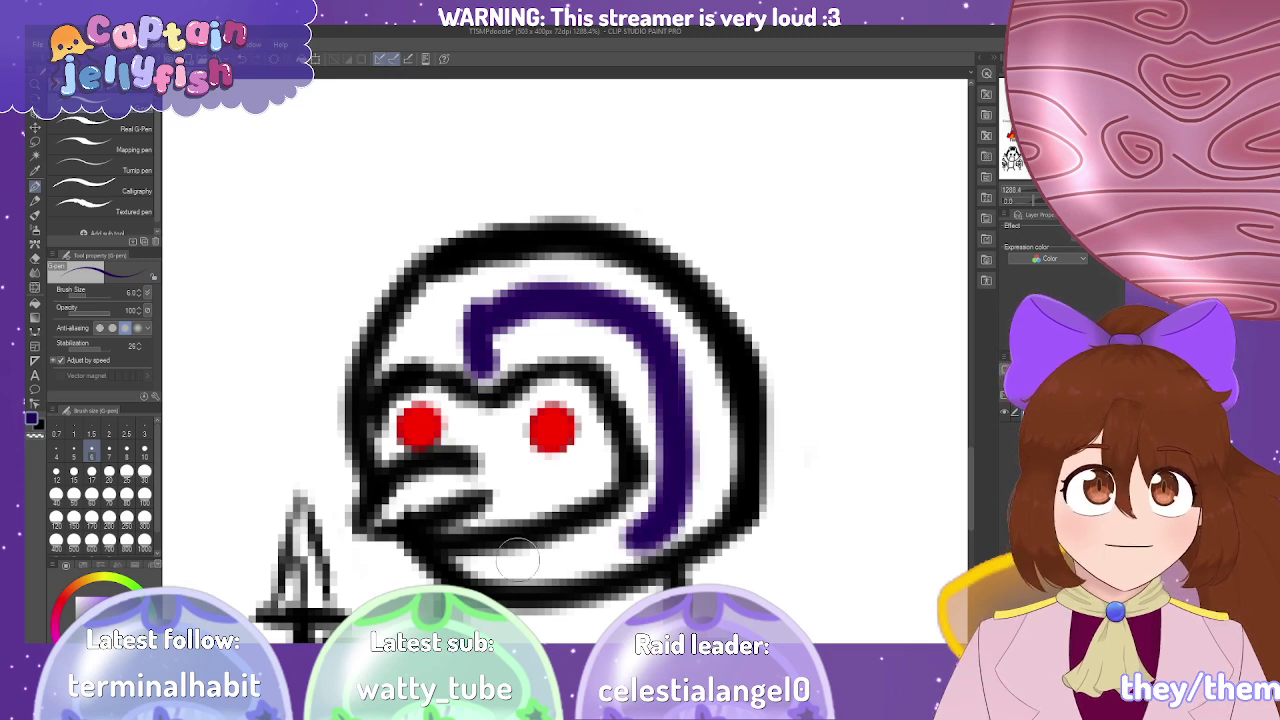
pyautogui.moveTo(488, 566)
pyautogui.mouseDown()
pyautogui.moveTo(630, 545)
pyautogui.moveTo(590, 550)
pyautogui.mouseUp()
pyautogui.moveTo(645, 510)
pyautogui.mouseDown()
pyautogui.moveTo(540, 568)
pyautogui.moveTo(550, 555)
pyautogui.mouseUp()
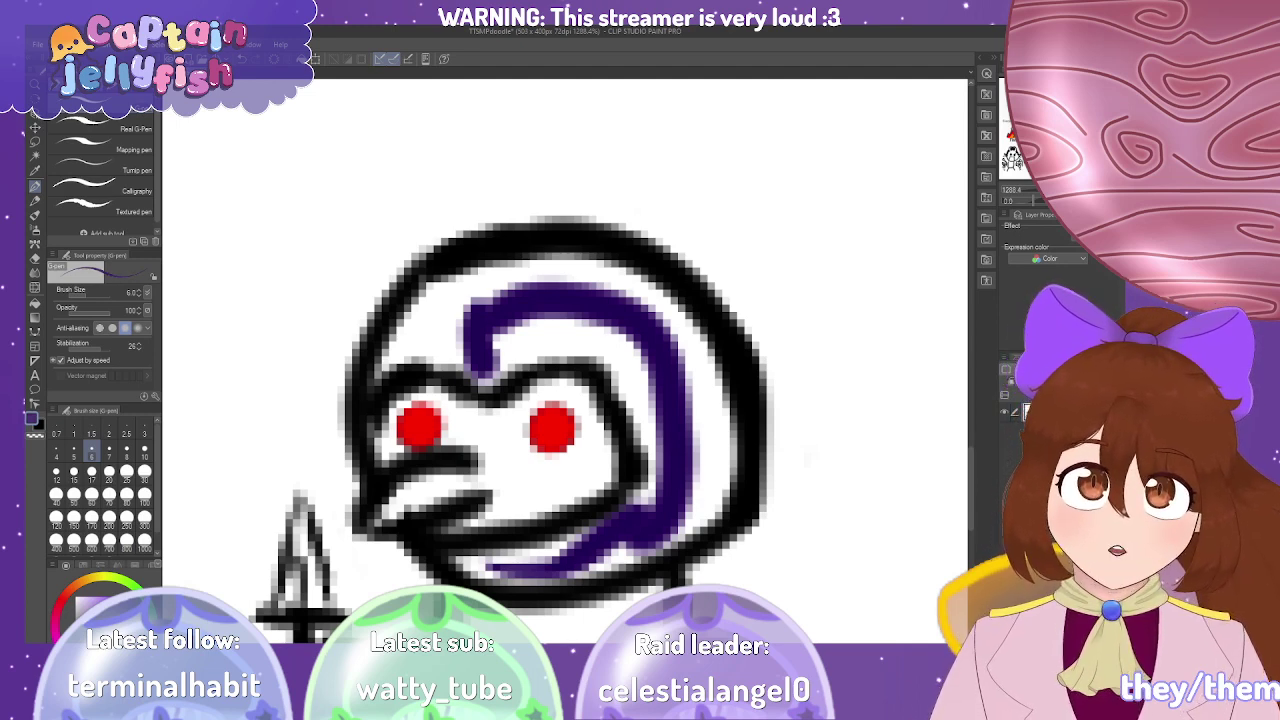
# Fill the whole hood in muted greyish purple at size 6, covering the indigo band and reaching the head and face outlines.
pyautogui.moveTo(527, 295)
pyautogui.mouseDown()
pyautogui.moveTo(468, 328)
pyautogui.moveTo(466, 353)
pyautogui.moveTo(569, 299)
pyautogui.moveTo(642, 335)
pyautogui.moveTo(635, 319)
pyautogui.moveTo(635, 340)
pyautogui.moveTo(624, 322)
pyautogui.moveTo(651, 407)
pyautogui.moveTo(646, 347)
pyautogui.moveTo(685, 467)
pyautogui.moveTo(652, 505)
pyautogui.mouseUp()
pyautogui.moveTo(470, 550)
pyautogui.mouseDown()
pyautogui.moveTo(567, 565)
pyautogui.moveTo(692, 513)
pyautogui.moveTo(635, 524)
pyautogui.moveTo(643, 498)
pyautogui.moveTo(605, 540)
pyautogui.moveTo(558, 561)
pyautogui.moveTo(583, 541)
pyautogui.mouseUp()
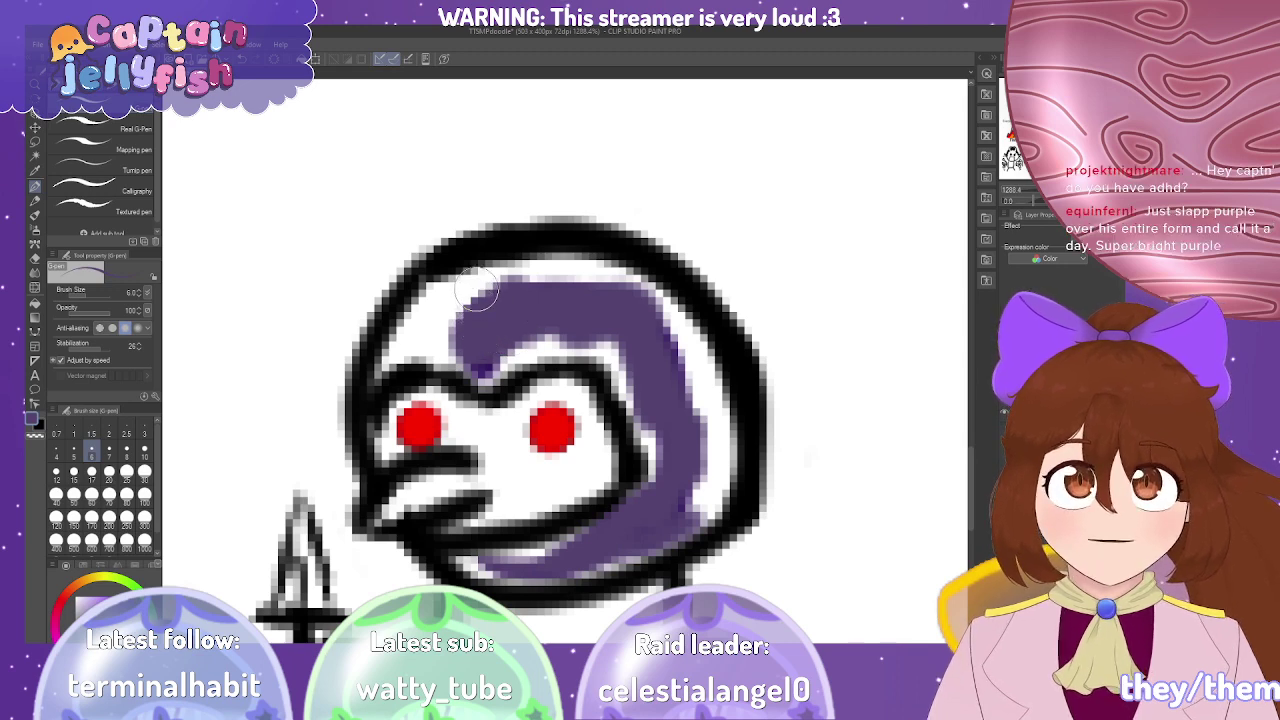
pyautogui.moveTo(470, 275)
pyautogui.mouseDown()
pyautogui.moveTo(410, 337)
pyautogui.moveTo(446, 320)
pyautogui.moveTo(467, 339)
pyautogui.moveTo(423, 347)
pyautogui.moveTo(463, 347)
pyautogui.moveTo(387, 365)
pyautogui.moveTo(413, 347)
pyautogui.moveTo(496, 366)
pyautogui.moveTo(525, 346)
pyautogui.moveTo(620, 367)
pyautogui.moveTo(644, 390)
pyautogui.moveTo(592, 347)
pyautogui.moveTo(656, 480)
pyautogui.moveTo(640, 528)
pyautogui.moveTo(646, 511)
pyautogui.moveTo(460, 565)
pyautogui.moveTo(521, 578)
pyautogui.moveTo(608, 567)
pyautogui.moveTo(632, 555)
pyautogui.moveTo(461, 562)
pyautogui.moveTo(549, 579)
pyautogui.moveTo(727, 483)
pyautogui.moveTo(706, 513)
pyautogui.moveTo(721, 436)
pyautogui.moveTo(723, 493)
pyautogui.moveTo(694, 391)
pyautogui.moveTo(685, 523)
pyautogui.moveTo(698, 508)
pyautogui.moveTo(646, 549)
pyautogui.moveTo(517, 533)
pyautogui.mouseUp()
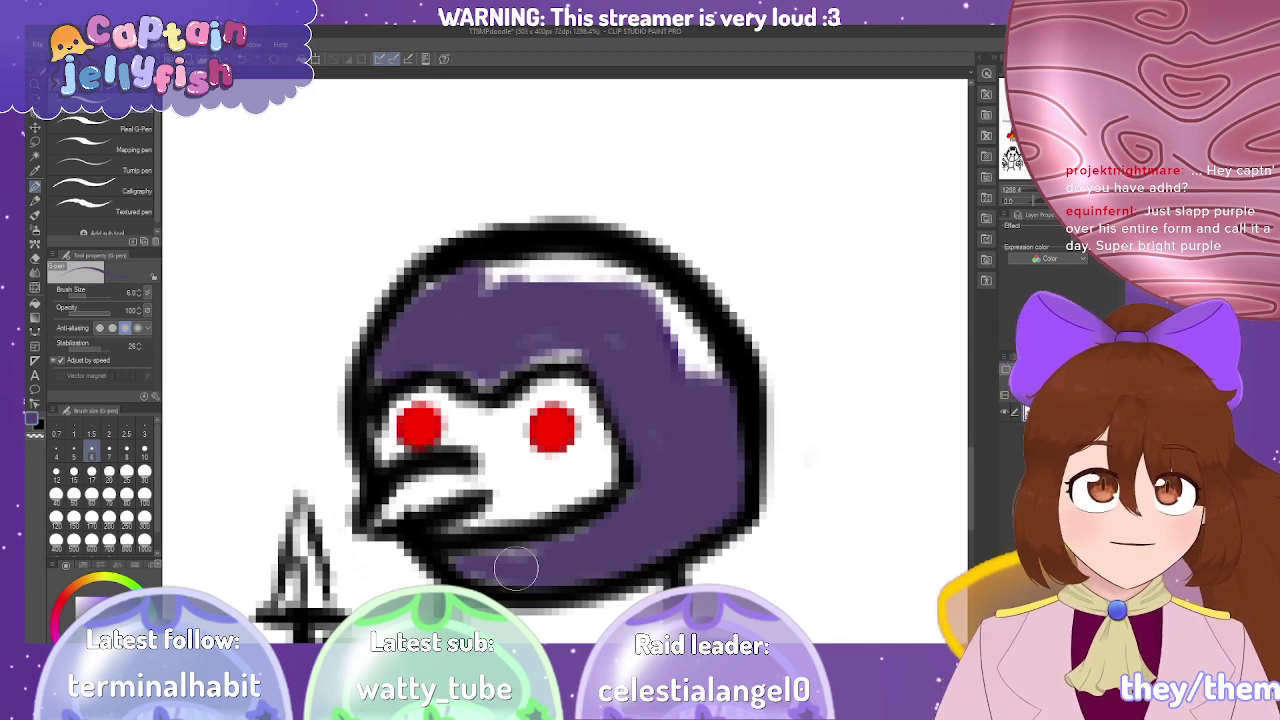
pyautogui.moveTo(706, 409)
pyautogui.mouseDown()
pyautogui.moveTo(683, 360)
pyautogui.moveTo(705, 375)
pyautogui.moveTo(667, 315)
pyautogui.moveTo(596, 275)
pyautogui.moveTo(473, 293)
pyautogui.moveTo(523, 274)
pyautogui.moveTo(597, 277)
pyautogui.moveTo(642, 297)
pyautogui.mouseUp()
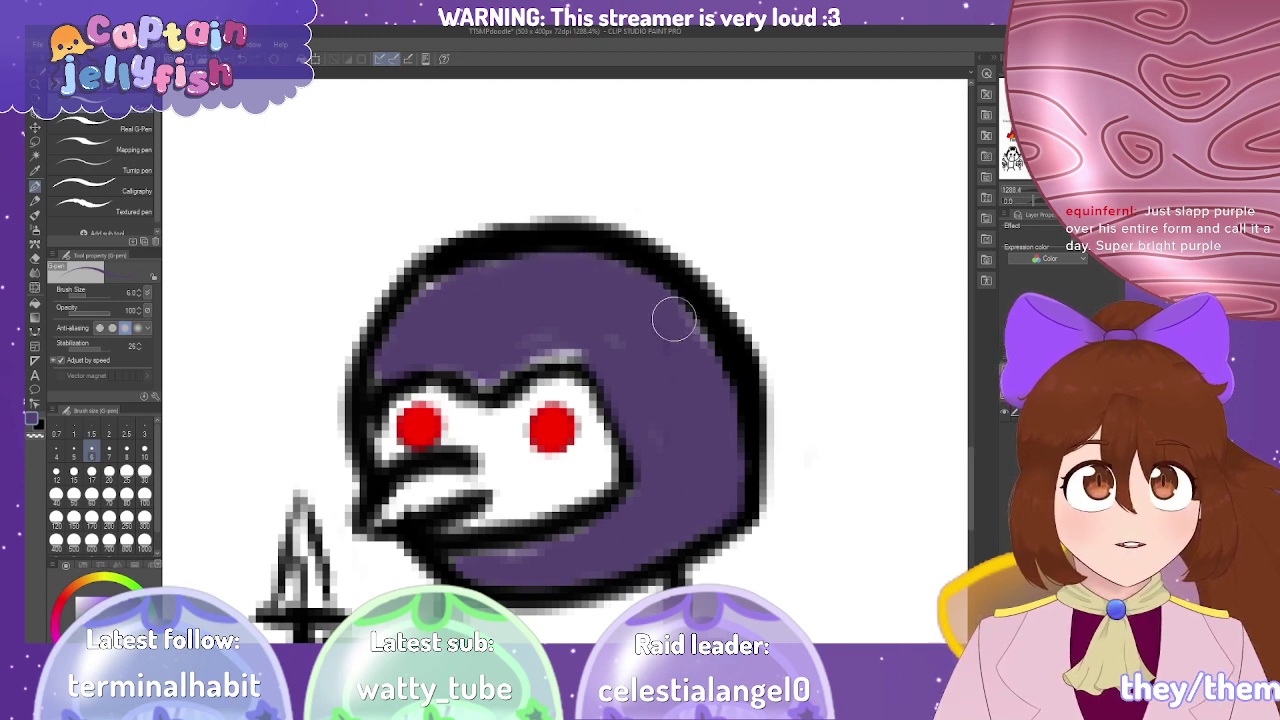
pyautogui.moveTo(616, 356)
pyautogui.mouseDown()
pyautogui.moveTo(524, 355)
pyautogui.moveTo(490, 376)
pyautogui.moveTo(576, 324)
pyautogui.moveTo(512, 330)
pyautogui.moveTo(443, 286)
pyautogui.mouseUp()
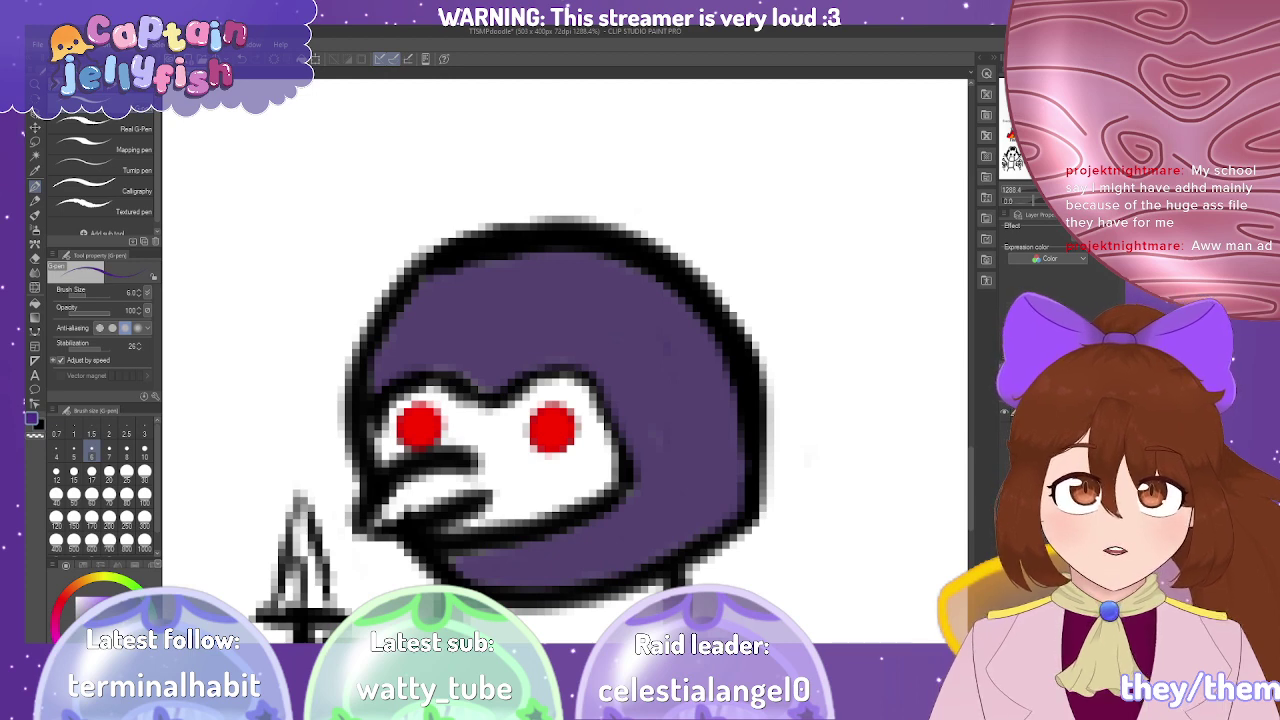
# Try out several purple shades on the beaked character's face and eyes at size 6, undoing each test patch.
pyautogui.moveTo(480, 430)
pyautogui.mouseDown()
pyautogui.moveTo(490, 485)
pyautogui.moveTo(544, 435)
pyautogui.moveTo(520, 424)
pyautogui.moveTo(535, 470)
pyautogui.moveTo(565, 432)
pyautogui.mouseUp()
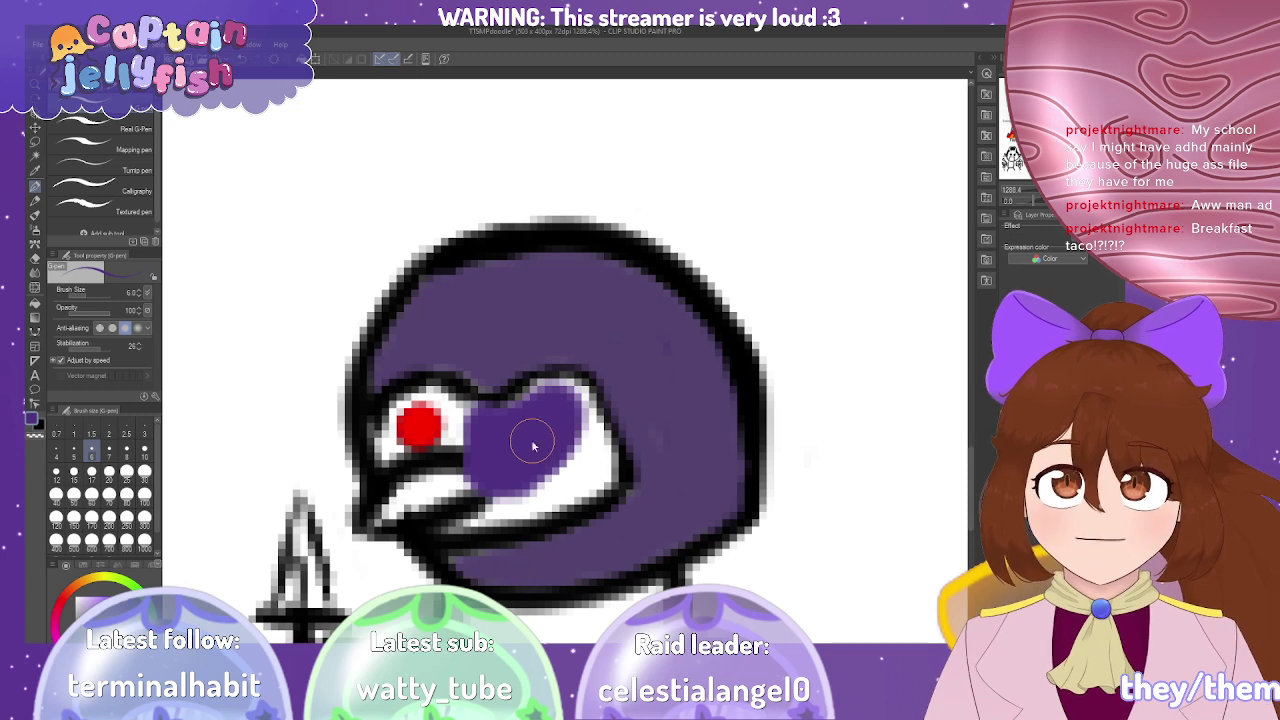
pyautogui.hotkey('ctrl', 'z')
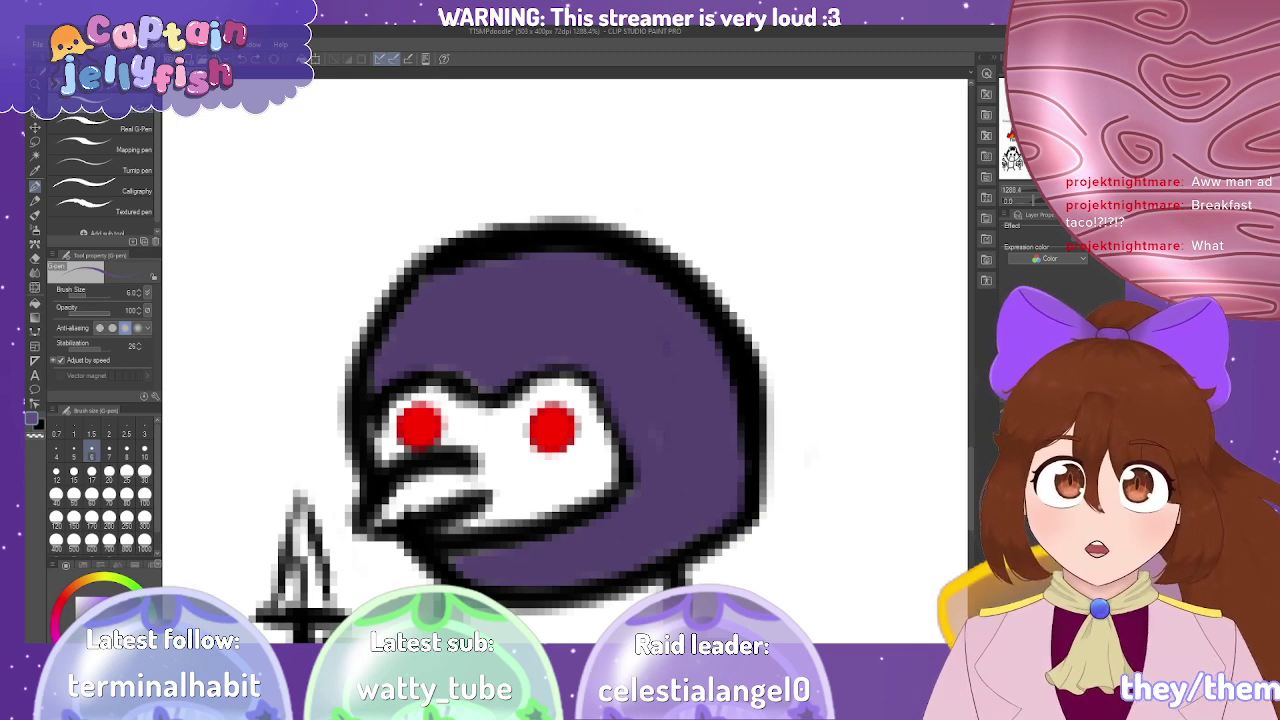
pyautogui.moveTo(405, 426)
pyautogui.mouseDown()
pyautogui.moveTo(428, 447)
pyautogui.moveTo(445, 430)
pyautogui.moveTo(437, 408)
pyautogui.moveTo(414, 429)
pyautogui.mouseUp()
pyautogui.hotkey('ctrl', 'z')
pyautogui.hotkey('ctrl', 'z')
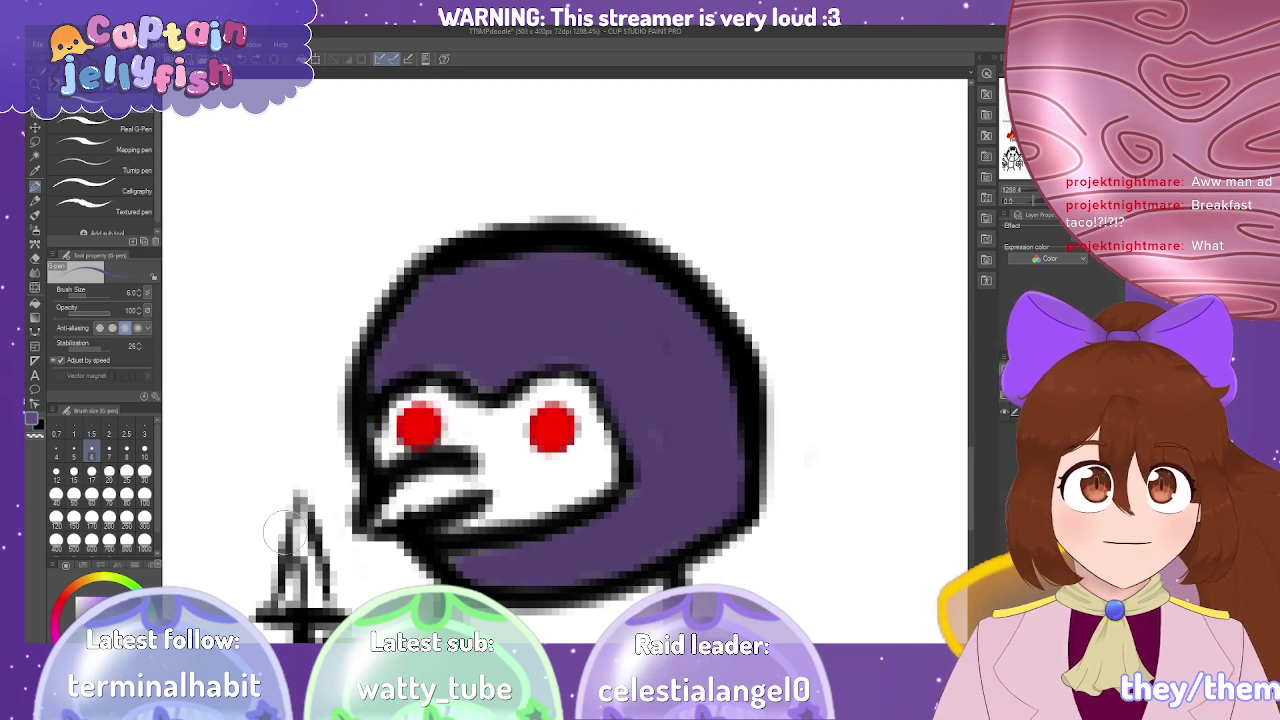
pyautogui.moveTo(414, 458)
pyautogui.mouseDown()
pyautogui.moveTo(430, 417)
pyautogui.moveTo(411, 418)
pyautogui.moveTo(406, 462)
pyautogui.moveTo(419, 474)
pyautogui.moveTo(456, 424)
pyautogui.moveTo(444, 417)
pyautogui.moveTo(424, 441)
pyautogui.mouseUp()
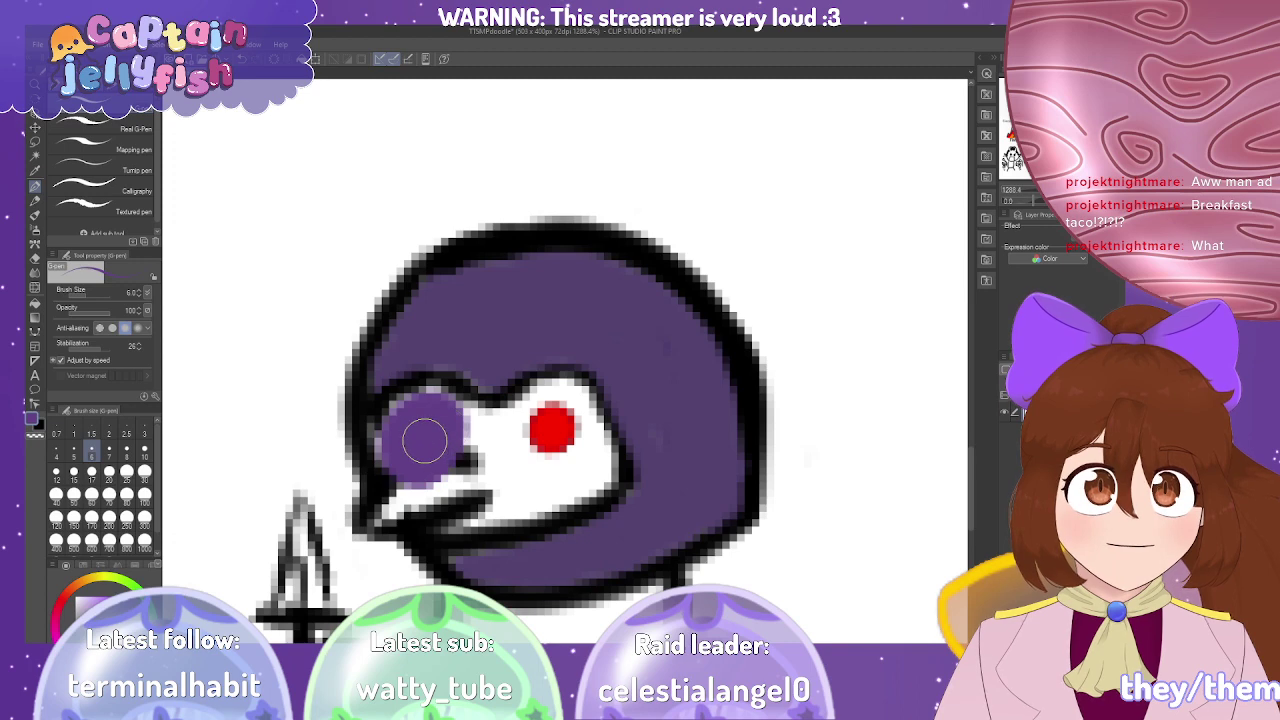
pyautogui.hotkey('ctrl', 'z')
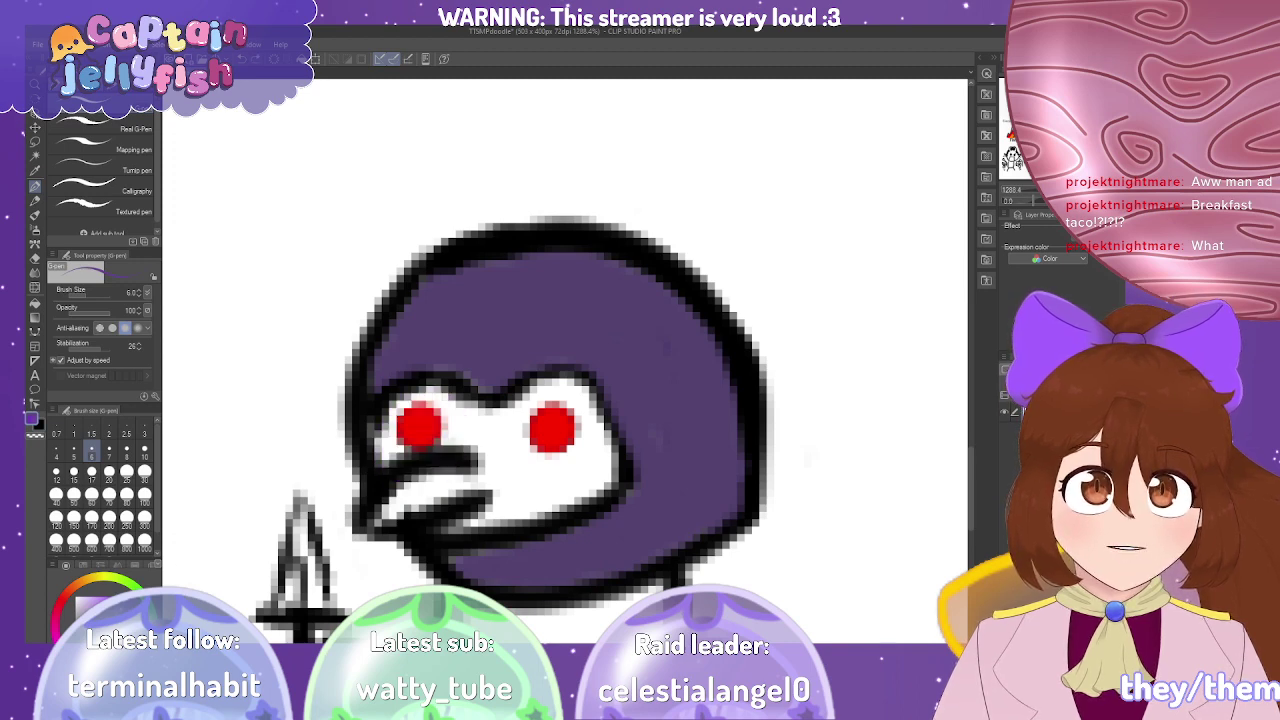
pyautogui.moveTo(400, 455)
pyautogui.mouseDown()
pyautogui.moveTo(436, 457)
pyautogui.moveTo(426, 410)
pyautogui.moveTo(402, 459)
pyautogui.moveTo(439, 490)
pyautogui.moveTo(447, 455)
pyautogui.mouseUp()
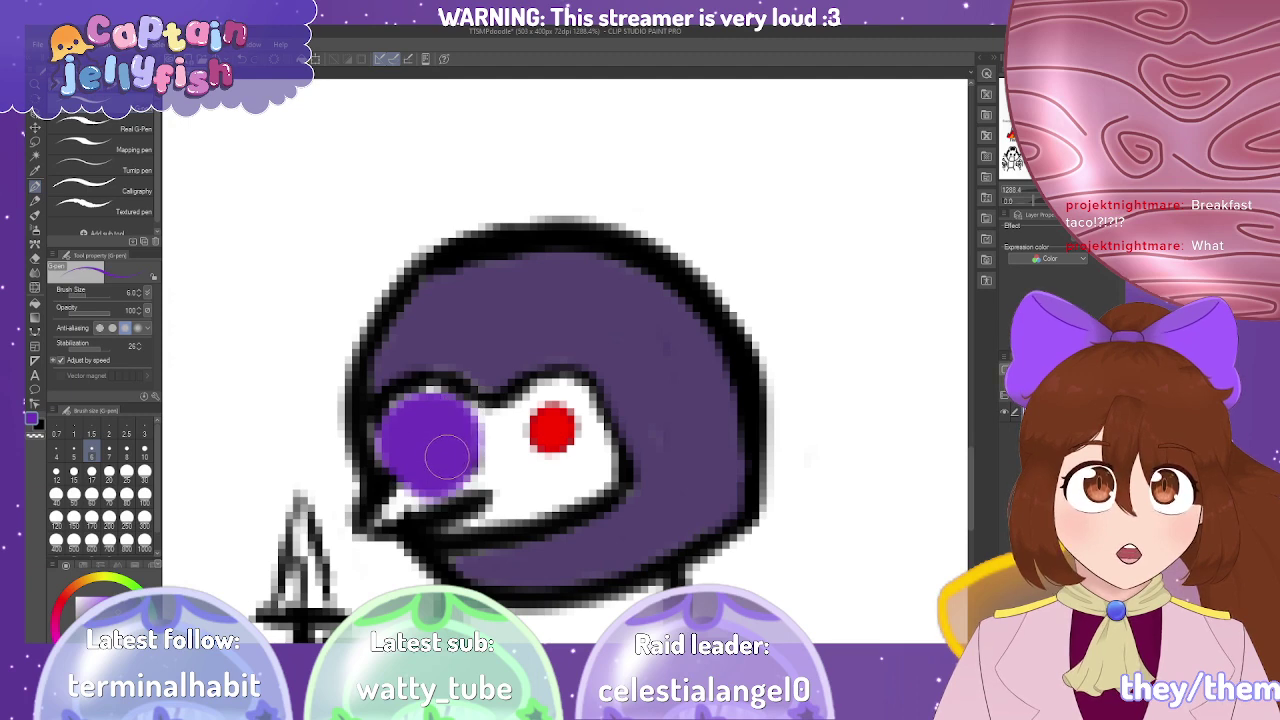
pyautogui.hotkey('ctrl', 'z')
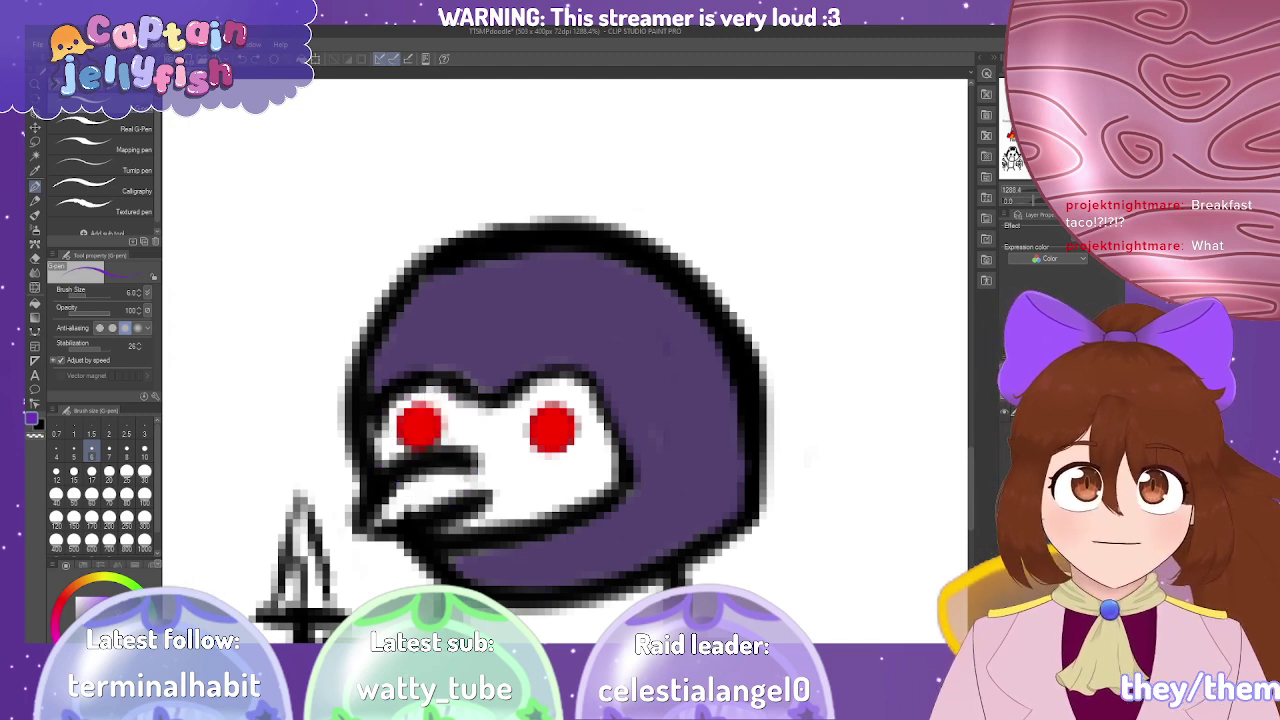
# Fill the beaked character's whole face in deep violet at size 6, covering the eyes and beak.
pyautogui.moveTo(396, 466)
pyautogui.mouseDown()
pyautogui.moveTo(420, 488)
pyautogui.moveTo(456, 430)
pyautogui.moveTo(423, 400)
pyautogui.moveTo(422, 473)
pyautogui.moveTo(473, 500)
pyautogui.moveTo(471, 461)
pyautogui.mouseUp()
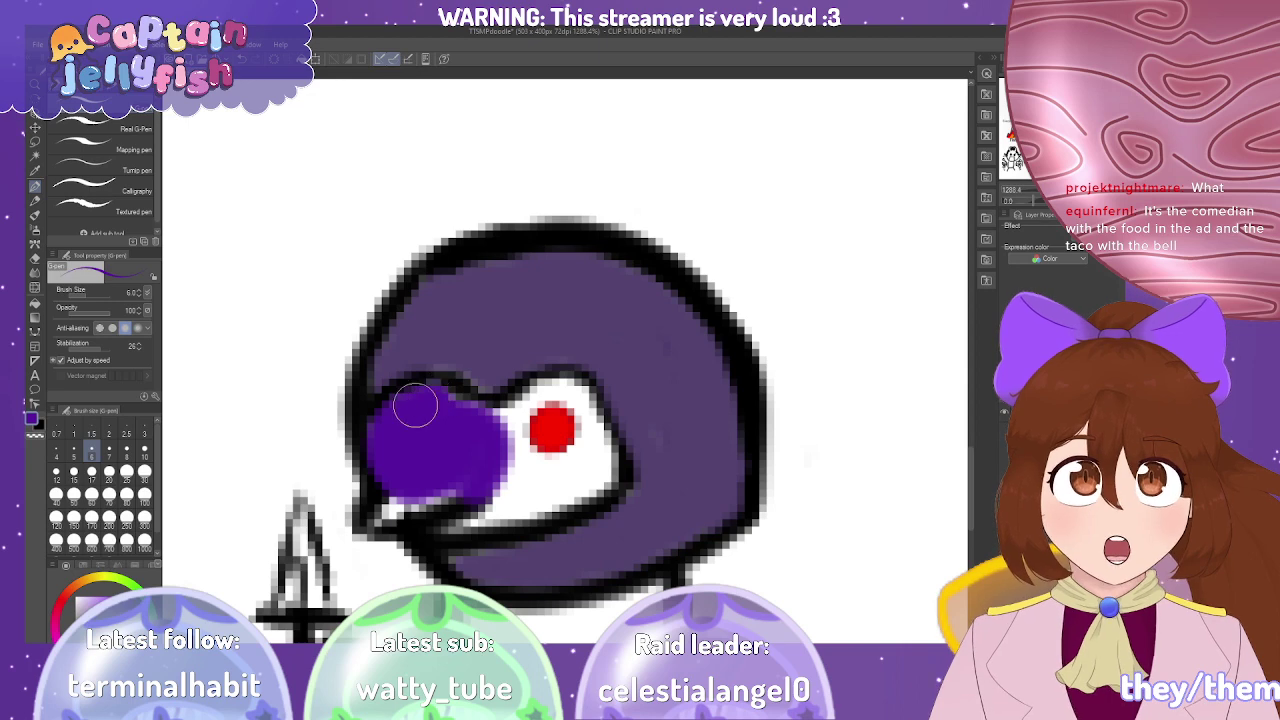
pyautogui.moveTo(494, 443)
pyautogui.mouseDown()
pyautogui.moveTo(533, 472)
pyautogui.moveTo(543, 426)
pyautogui.moveTo(520, 430)
pyautogui.moveTo(503, 457)
pyautogui.moveTo(547, 423)
pyautogui.moveTo(530, 412)
pyautogui.moveTo(505, 439)
pyautogui.moveTo(519, 412)
pyautogui.moveTo(486, 426)
pyautogui.moveTo(549, 414)
pyautogui.mouseUp()
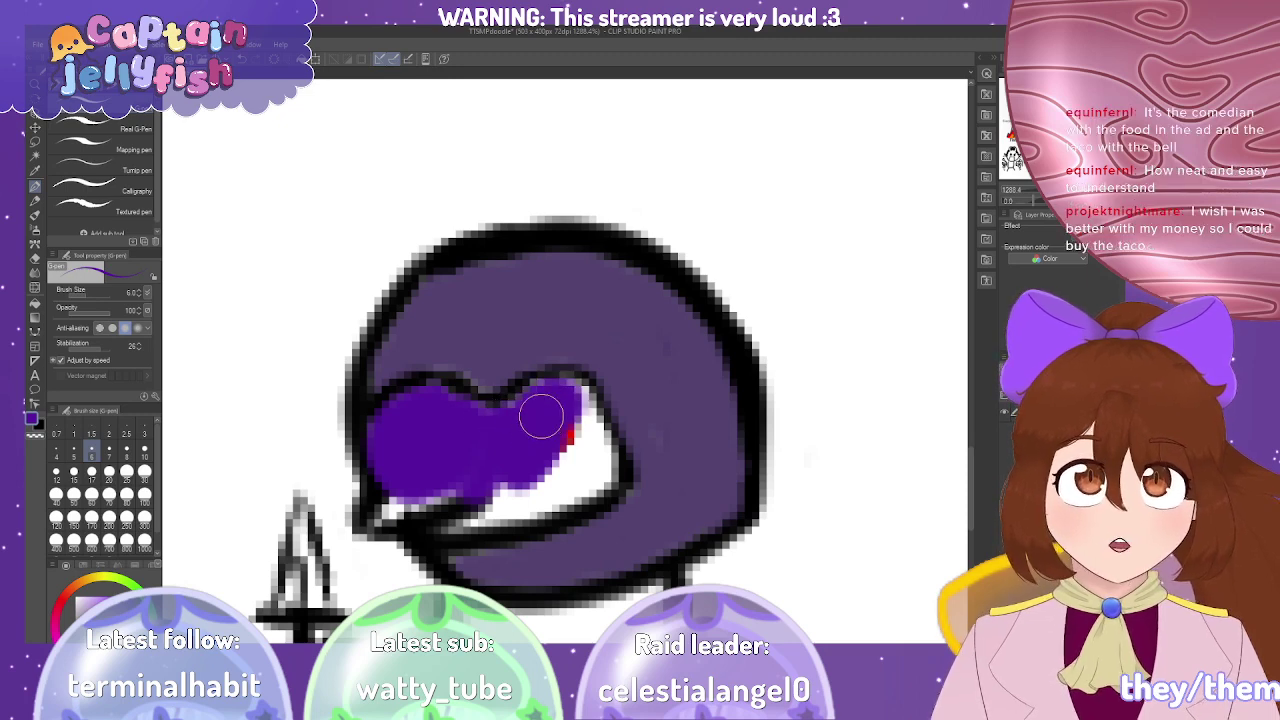
pyautogui.moveTo(556, 430)
pyautogui.mouseDown()
pyautogui.moveTo(580, 409)
pyautogui.moveTo(582, 445)
pyautogui.moveTo(577, 402)
pyautogui.moveTo(585, 409)
pyautogui.moveTo(549, 391)
pyautogui.moveTo(510, 434)
pyautogui.moveTo(545, 427)
pyautogui.moveTo(571, 479)
pyautogui.moveTo(603, 470)
pyautogui.moveTo(454, 515)
pyautogui.moveTo(587, 486)
pyautogui.moveTo(599, 445)
pyautogui.moveTo(602, 464)
pyautogui.moveTo(572, 473)
pyautogui.moveTo(561, 448)
pyautogui.moveTo(547, 470)
pyautogui.moveTo(553, 461)
pyautogui.moveTo(487, 464)
pyautogui.moveTo(384, 514)
pyautogui.moveTo(413, 488)
pyautogui.moveTo(391, 508)
pyautogui.moveTo(437, 495)
pyautogui.mouseUp()
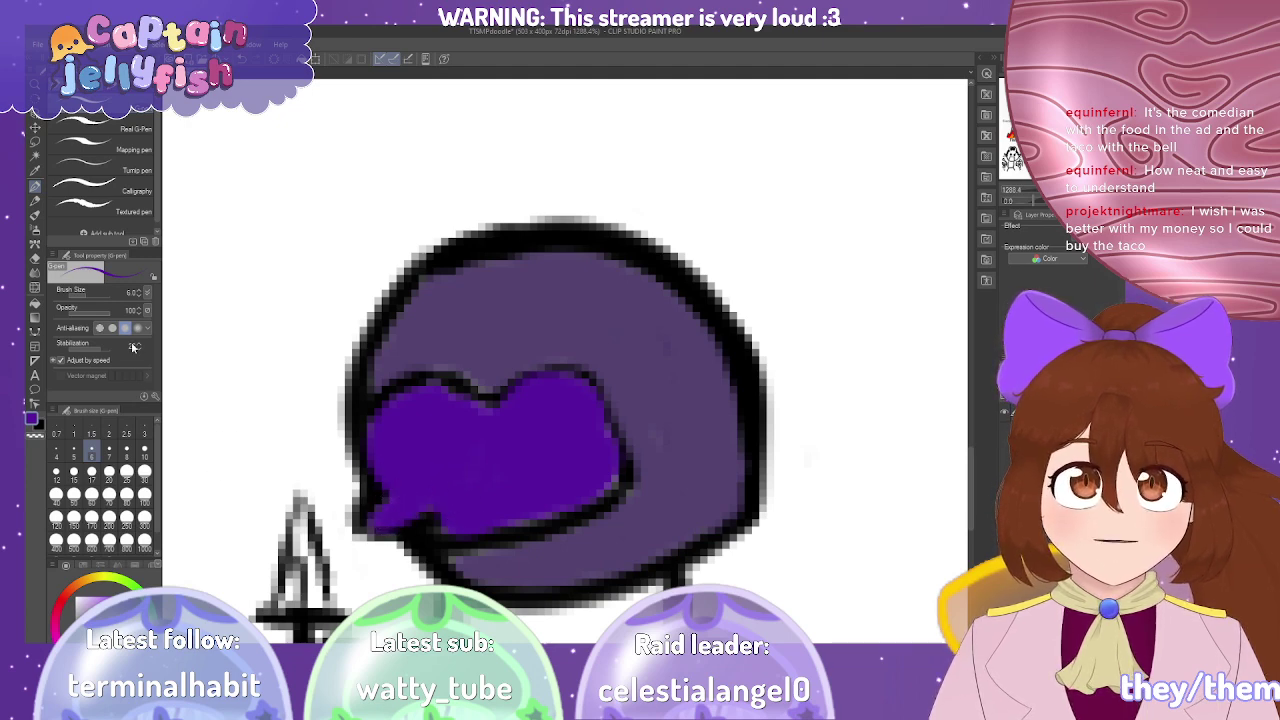
# Try erasing the violet along the underside of the beak with the hard eraser at size 4, and undo the face colouring.
pyautogui.click(34, 258)
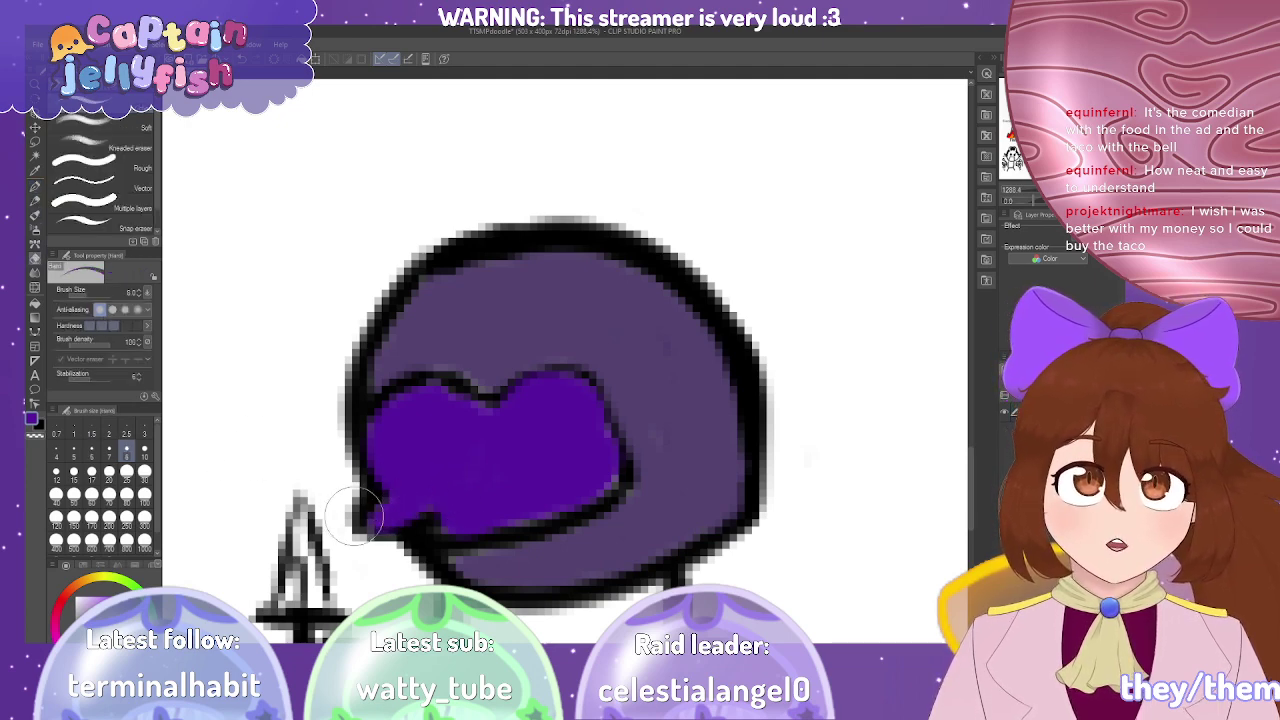
pyautogui.click(57, 455)
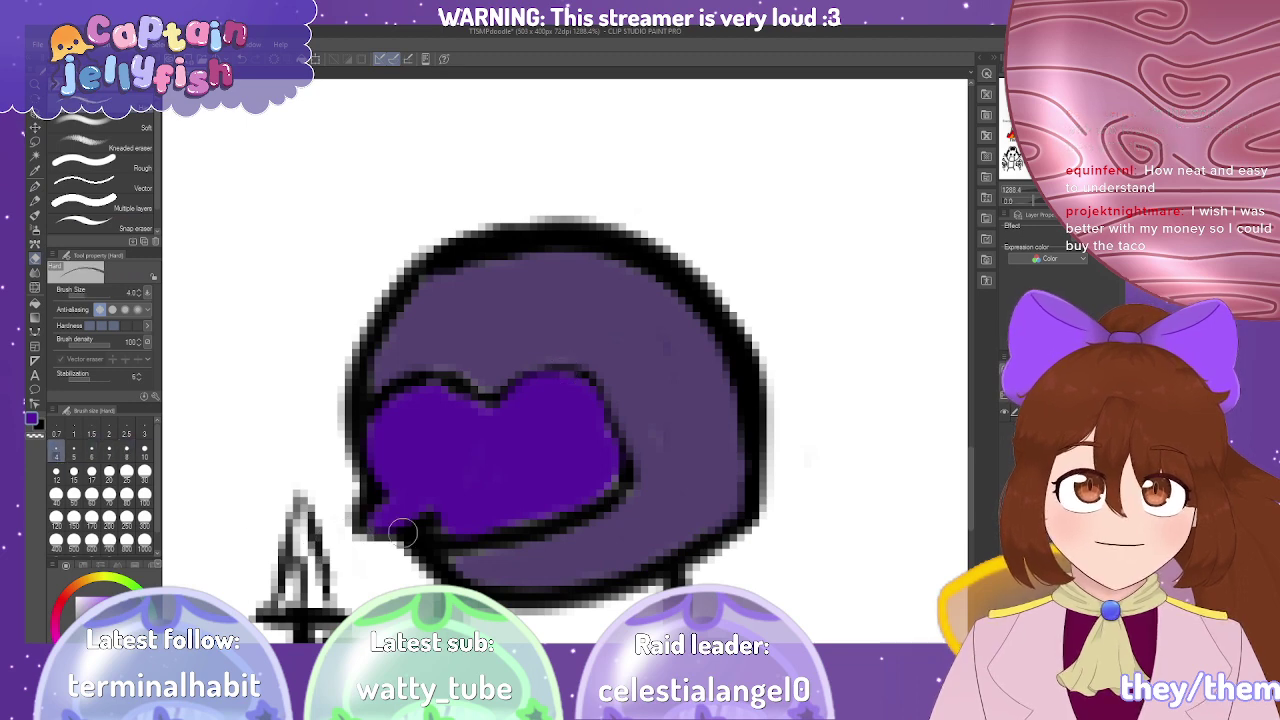
pyautogui.moveTo(419, 528); pyautogui.dragTo(392, 536)
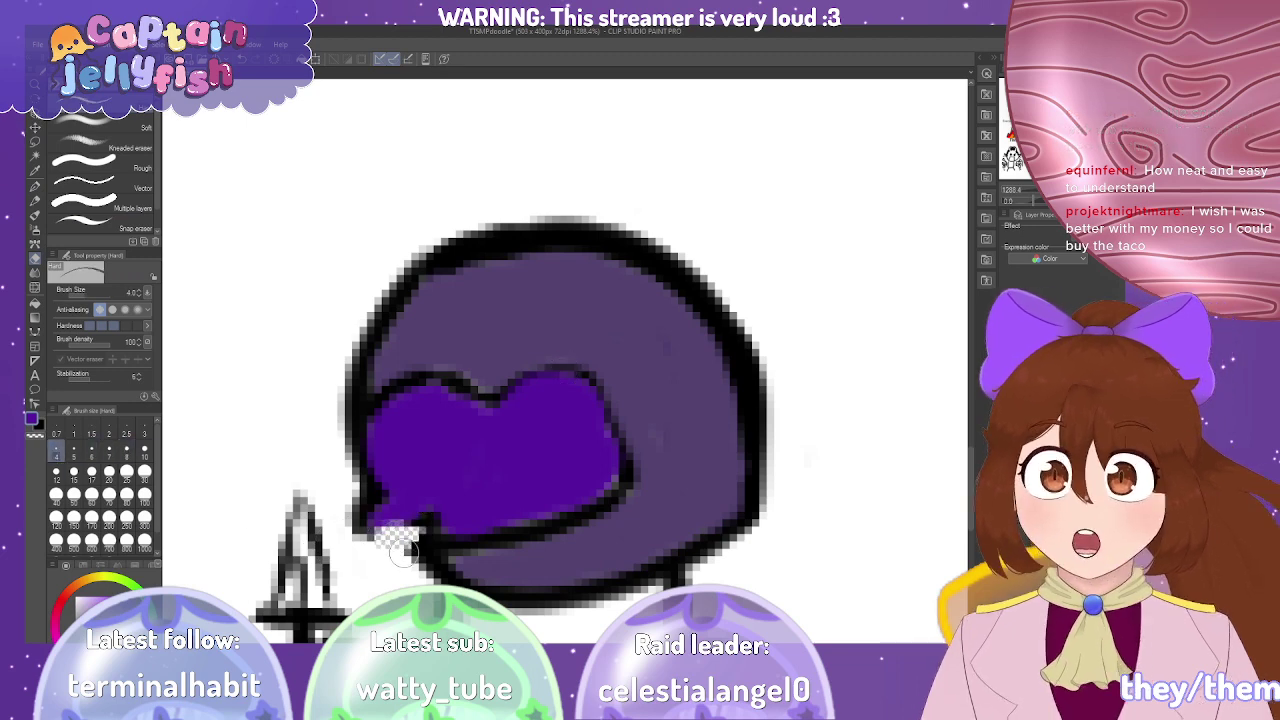
pyautogui.hotkey('ctrl', 'z')
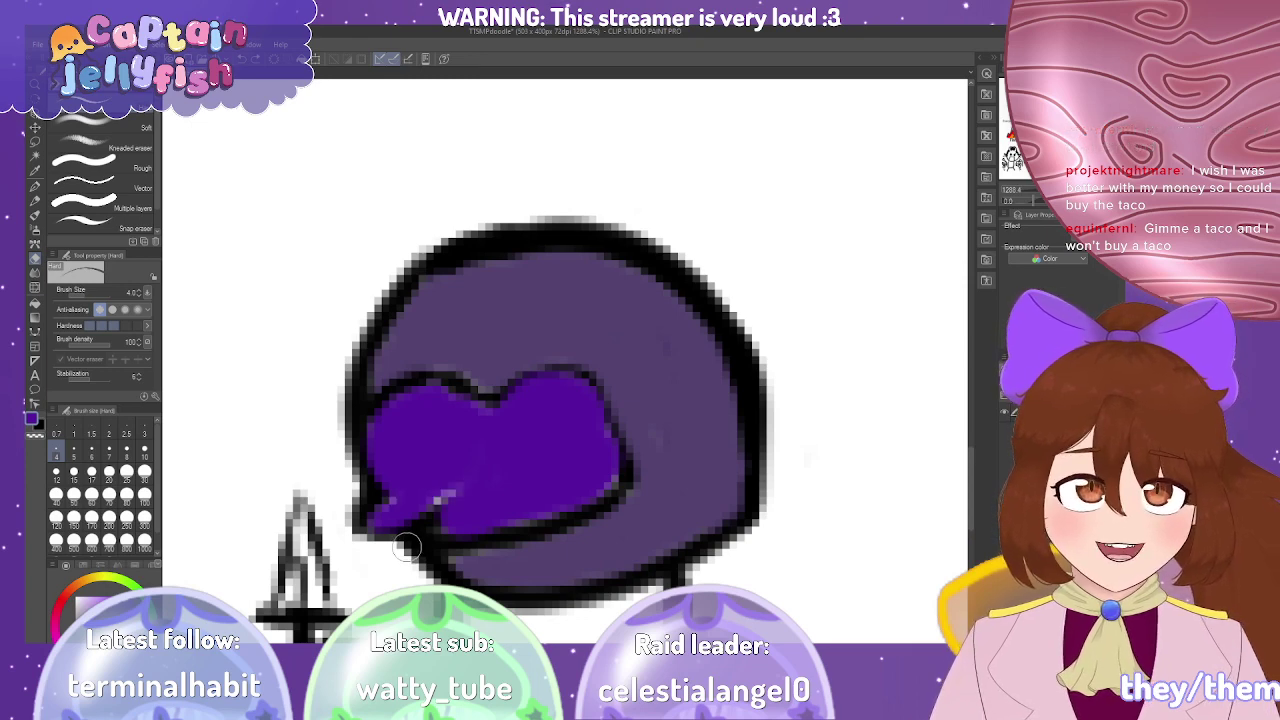
pyautogui.hotkey('ctrl', 'y')
pyautogui.hotkey('ctrl', 'y')
pyautogui.hotkey('ctrl', 'y')
pyautogui.hotkey('ctrl', 'y')
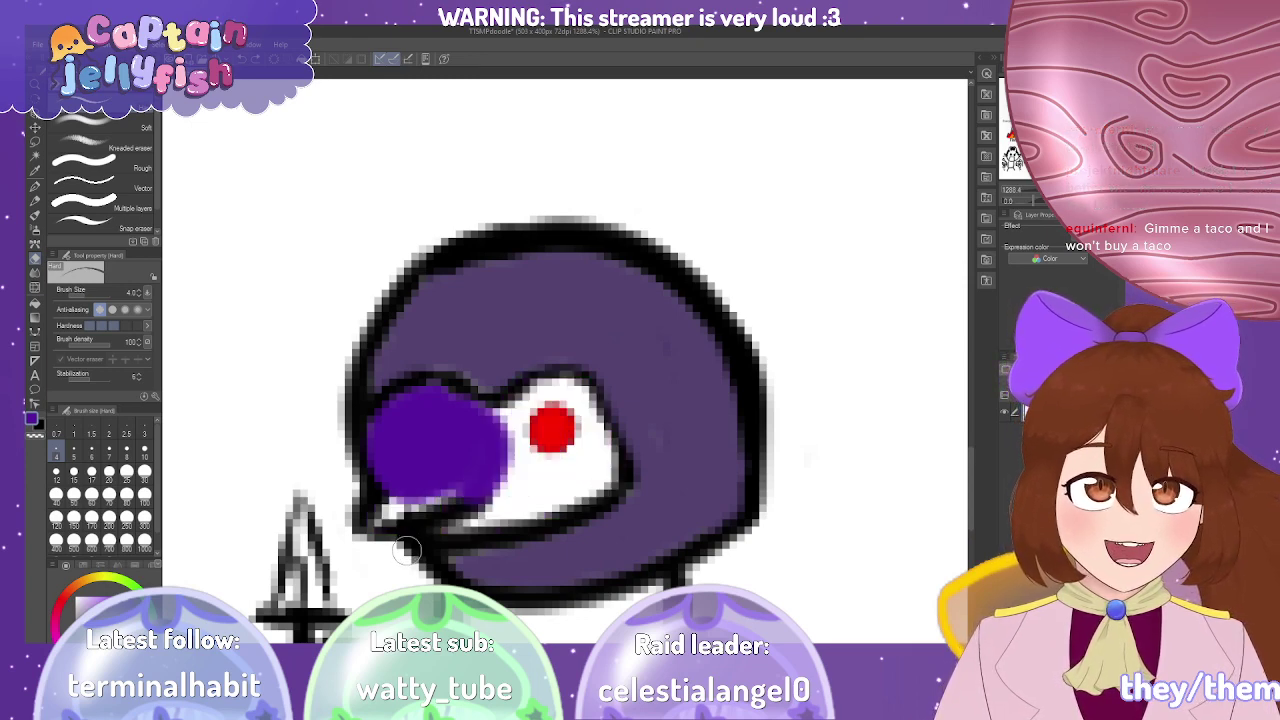
pyautogui.hotkey('ctrl', 'y')
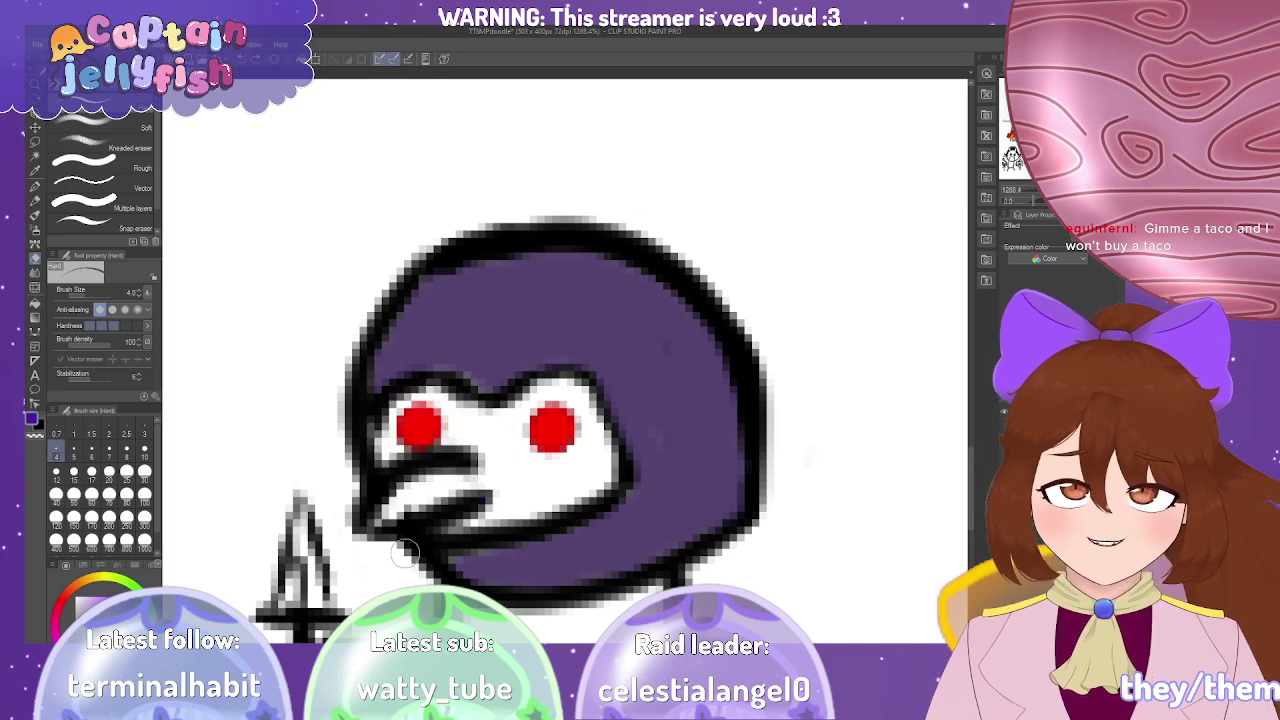
# Undo the greyish purple and indigo hood colouring stroke by stroke, back to the black line art with red eyes.
pyautogui.click(127, 452)
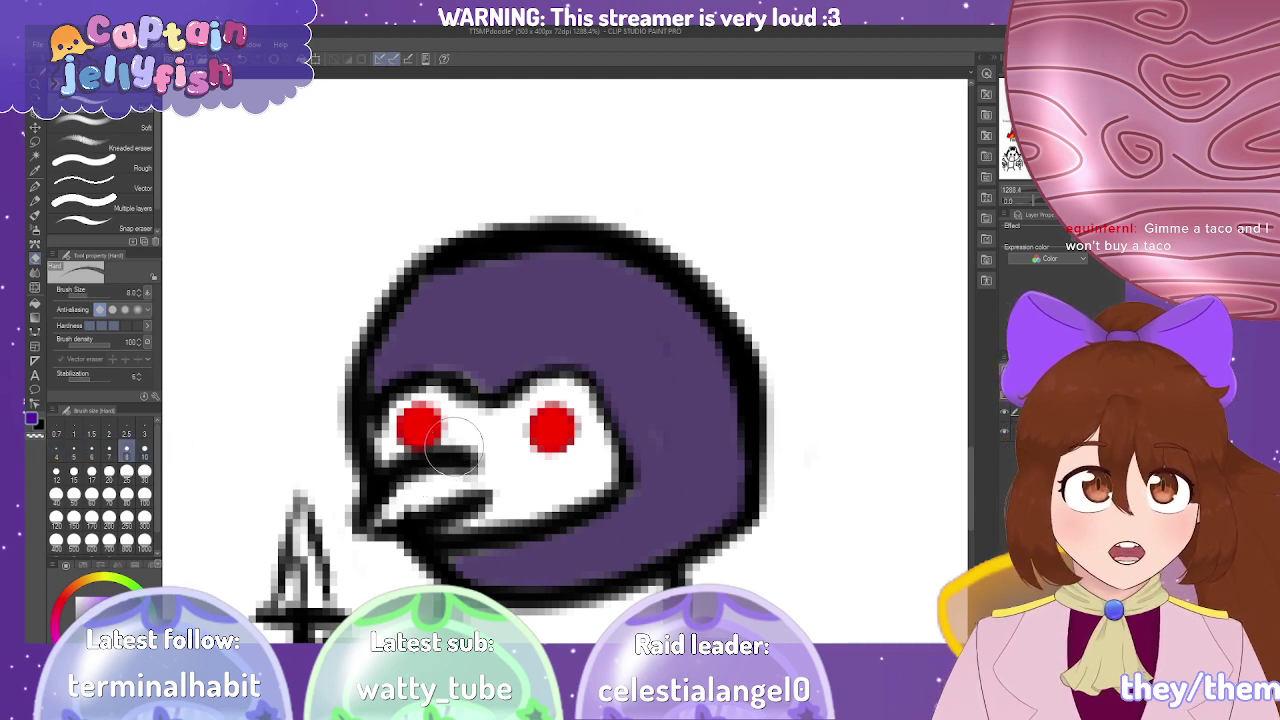
pyautogui.click(35, 186)
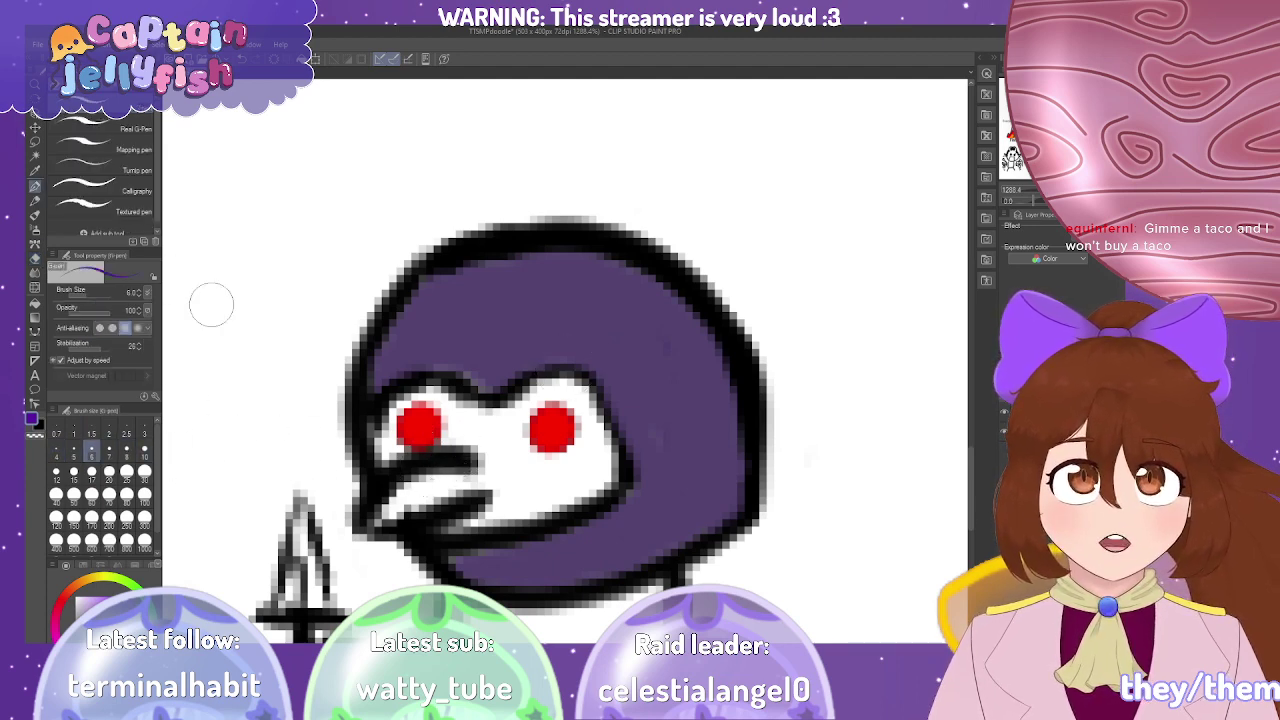
pyautogui.moveTo(411, 475)
pyautogui.mouseDown()
pyautogui.moveTo(446, 450)
pyautogui.moveTo(426, 421)
pyautogui.moveTo(400, 461)
pyautogui.moveTo(440, 439)
pyautogui.moveTo(446, 406)
pyautogui.moveTo(408, 413)
pyautogui.moveTo(440, 440)
pyautogui.mouseUp()
pyautogui.hotkey('ctrl', 'z')
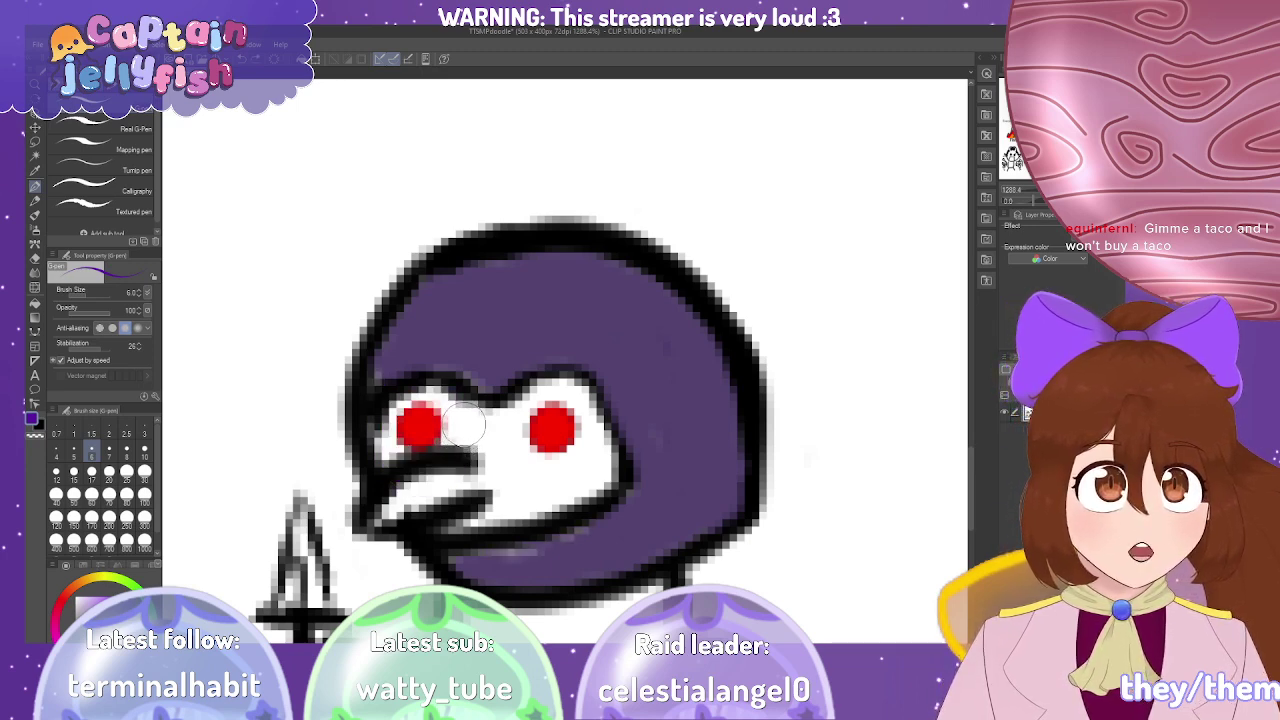
pyautogui.moveTo(480, 370); pyautogui.dragTo(585, 355)
pyautogui.moveTo(485, 280)
pyautogui.mouseDown()
pyautogui.moveTo(695, 390)
pyautogui.moveTo(705, 540)
pyautogui.mouseUp()
pyautogui.moveTo(455, 565); pyautogui.dragTo(645, 560)
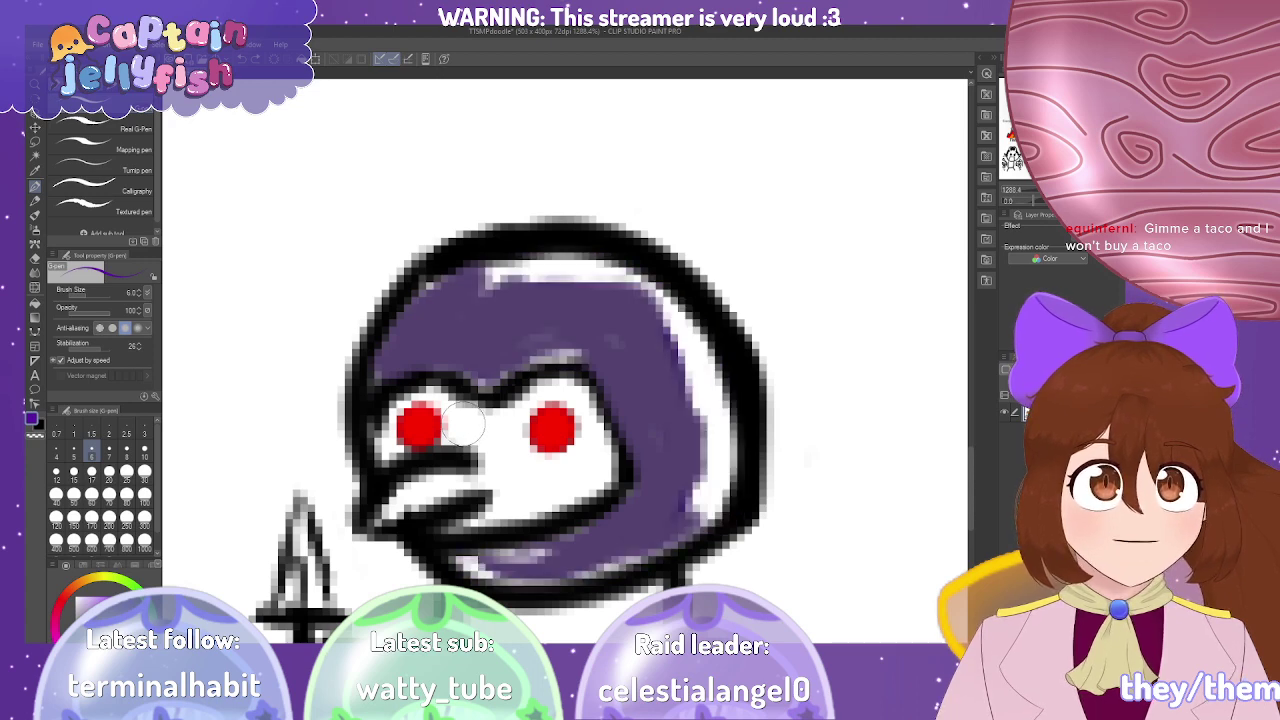
pyautogui.moveTo(510, 545); pyautogui.dragTo(588, 540)
pyautogui.moveTo(600, 380); pyautogui.dragTo(655, 465)
pyautogui.moveTo(370, 360); pyautogui.dragTo(630, 345)
pyautogui.moveTo(470, 270); pyautogui.dragTo(455, 365)
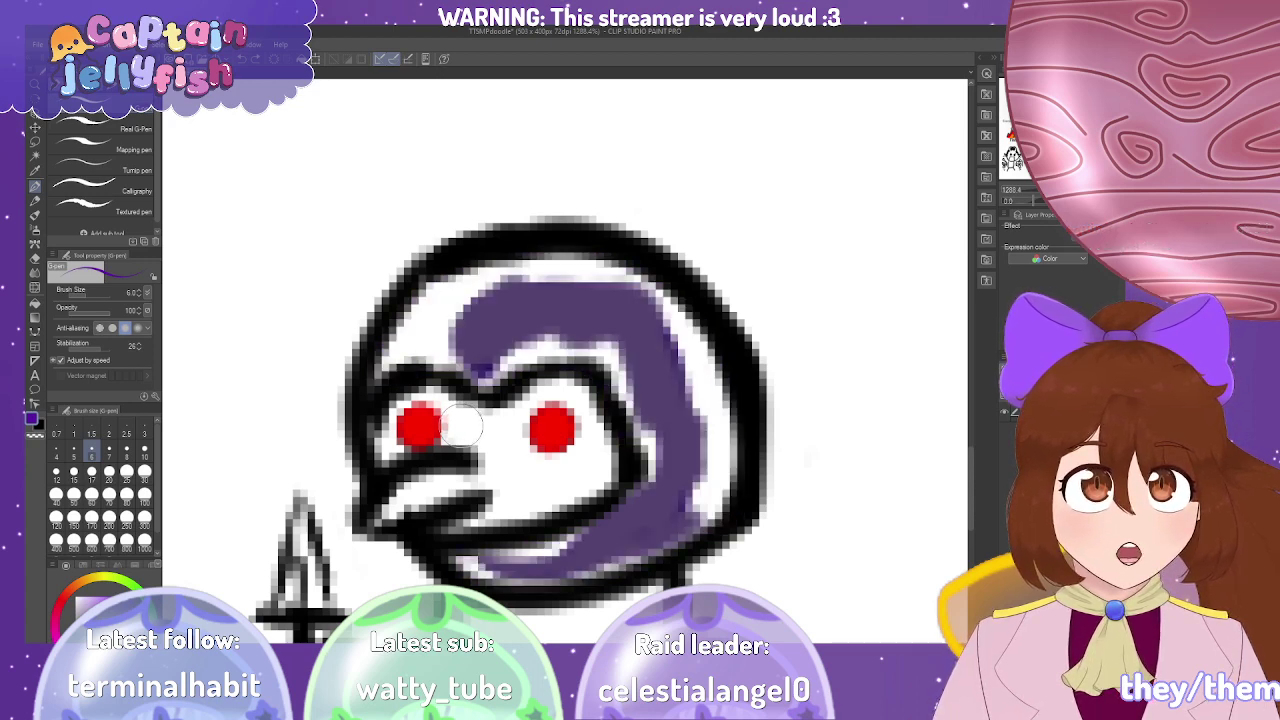
pyautogui.moveTo(570, 550); pyautogui.dragTo(650, 480)
pyautogui.moveTo(475, 565); pyautogui.dragTo(700, 520)
pyautogui.moveTo(700, 340); pyautogui.dragTo(650, 530)
pyautogui.moveTo(455, 290); pyautogui.dragTo(670, 350)
pyautogui.moveTo(555, 565)
pyautogui.mouseDown()
pyautogui.moveTo(650, 500)
pyautogui.moveTo(650, 515)
pyautogui.mouseUp()
pyautogui.moveTo(480, 575); pyautogui.dragTo(610, 555)
pyautogui.moveTo(490, 290); pyautogui.dragTo(500, 555)
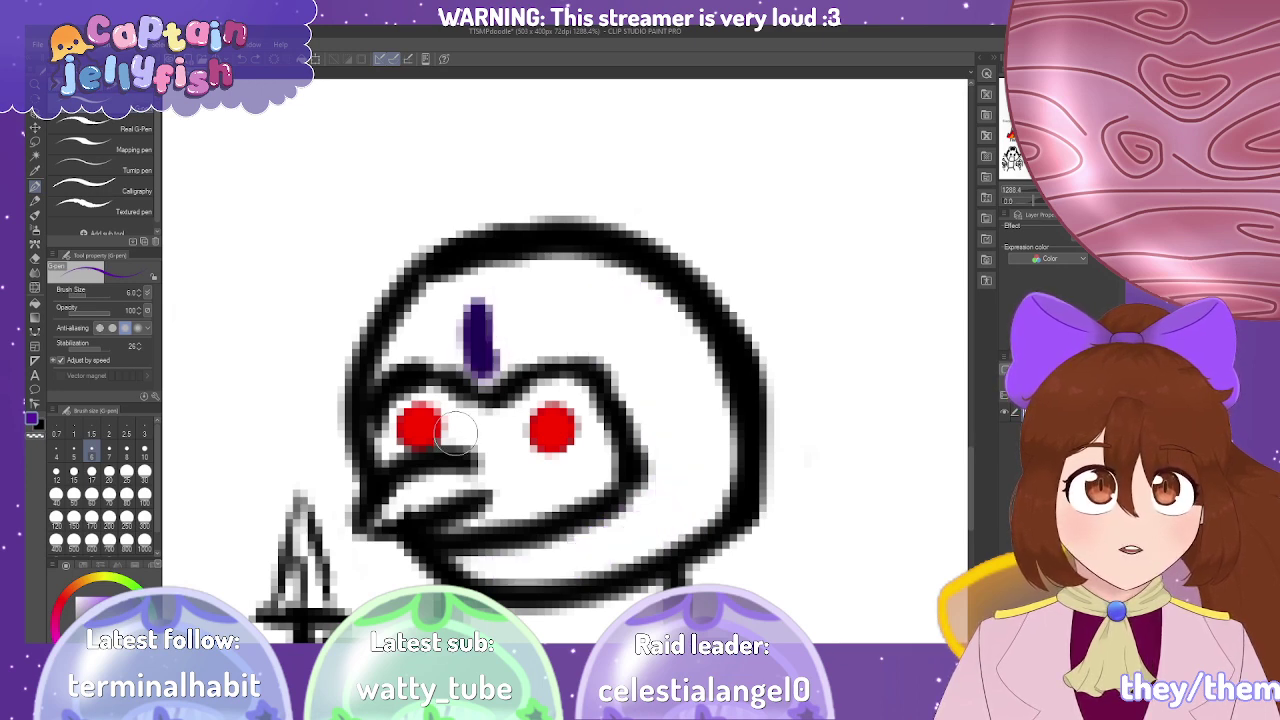
pyautogui.moveTo(455, 432); pyautogui.dragTo(499, 434)
pyautogui.moveTo(462, 345)
pyautogui.mouseDown()
pyautogui.moveTo(494, 338)
pyautogui.moveTo(494, 308)
pyautogui.mouseUp()
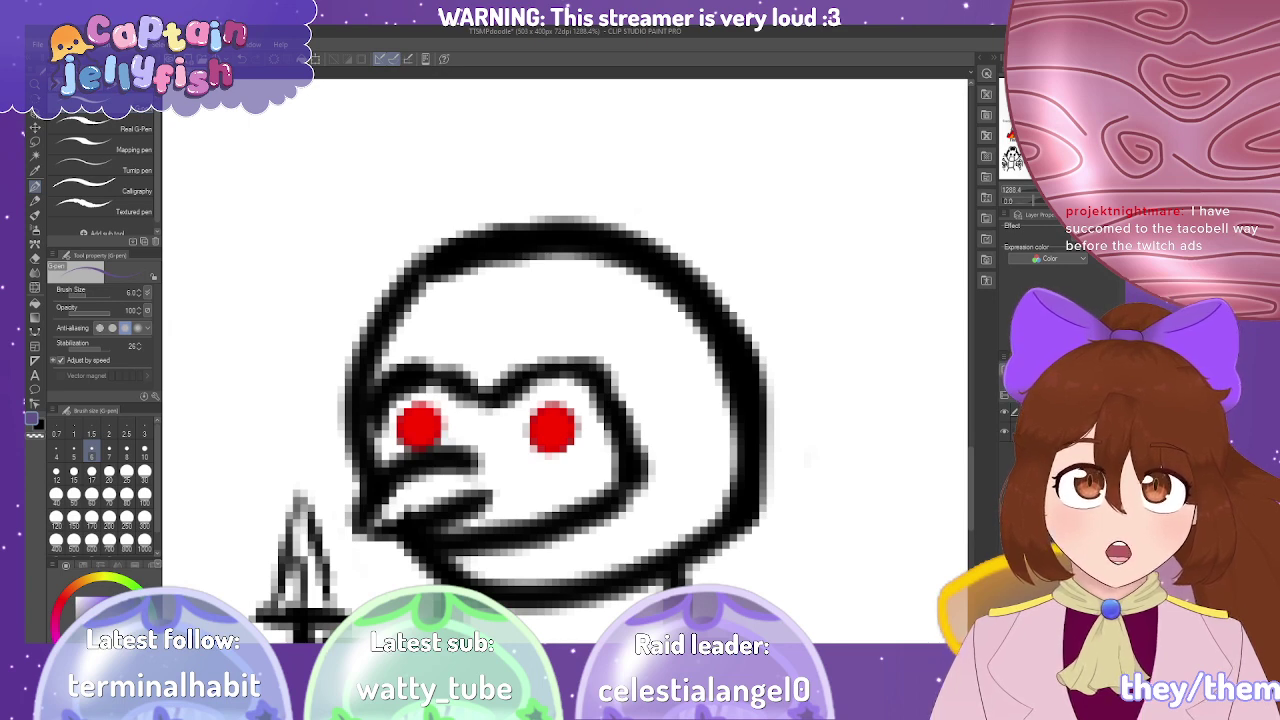
# Paint the hood muted purple and the face reddish purple at size 6, and make the colouring translucent so the line art shows through.
pyautogui.moveTo(487, 330)
pyautogui.mouseDown()
pyautogui.moveTo(548, 292)
pyautogui.moveTo(528, 288)
pyautogui.moveTo(474, 326)
pyautogui.moveTo(484, 371)
pyautogui.moveTo(439, 330)
pyautogui.moveTo(430, 339)
pyautogui.moveTo(496, 261)
pyautogui.moveTo(373, 368)
pyautogui.moveTo(491, 292)
pyautogui.moveTo(443, 334)
pyautogui.moveTo(465, 358)
pyautogui.moveTo(415, 348)
pyautogui.moveTo(490, 375)
pyautogui.moveTo(549, 328)
pyautogui.moveTo(499, 359)
pyautogui.moveTo(562, 276)
pyautogui.moveTo(444, 287)
pyautogui.moveTo(402, 320)
pyautogui.moveTo(513, 259)
pyautogui.moveTo(464, 293)
pyautogui.moveTo(692, 323)
pyautogui.moveTo(600, 345)
pyautogui.moveTo(603, 265)
pyautogui.moveTo(700, 412)
pyautogui.moveTo(616, 271)
pyautogui.moveTo(684, 383)
pyautogui.moveTo(585, 286)
pyautogui.moveTo(620, 343)
pyautogui.moveTo(567, 359)
pyautogui.moveTo(657, 438)
pyautogui.moveTo(644, 365)
pyautogui.moveTo(656, 482)
pyautogui.moveTo(736, 347)
pyautogui.moveTo(708, 483)
pyautogui.moveTo(729, 392)
pyautogui.moveTo(623, 515)
pyautogui.moveTo(713, 471)
pyautogui.moveTo(525, 551)
pyautogui.moveTo(611, 548)
pyautogui.moveTo(447, 571)
pyautogui.moveTo(622, 540)
pyautogui.moveTo(562, 565)
pyautogui.moveTo(616, 558)
pyautogui.moveTo(725, 486)
pyautogui.moveTo(693, 524)
pyautogui.moveTo(706, 479)
pyautogui.moveTo(672, 462)
pyautogui.moveTo(654, 494)
pyautogui.moveTo(701, 339)
pyautogui.moveTo(726, 414)
pyautogui.moveTo(677, 346)
pyautogui.moveTo(689, 384)
pyautogui.moveTo(679, 365)
pyautogui.moveTo(554, 347)
pyautogui.mouseUp()
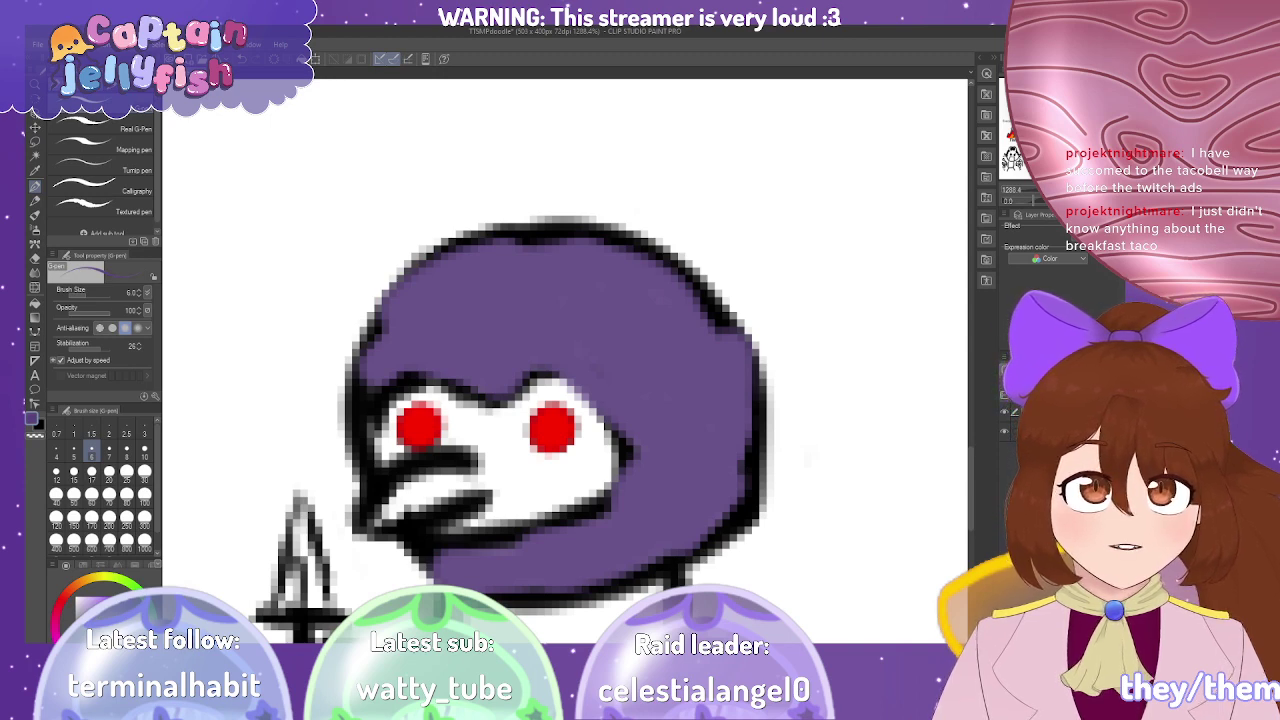
pyautogui.moveTo(415, 435)
pyautogui.mouseDown()
pyautogui.moveTo(429, 486)
pyautogui.moveTo(454, 455)
pyautogui.moveTo(431, 435)
pyautogui.moveTo(432, 453)
pyautogui.moveTo(403, 402)
pyautogui.moveTo(371, 418)
pyautogui.moveTo(418, 432)
pyautogui.moveTo(417, 444)
pyautogui.moveTo(414, 415)
pyautogui.moveTo(394, 422)
pyautogui.moveTo(457, 407)
pyautogui.moveTo(482, 468)
pyautogui.moveTo(490, 458)
pyautogui.moveTo(379, 521)
pyautogui.moveTo(493, 501)
pyautogui.moveTo(450, 521)
pyautogui.moveTo(546, 489)
pyautogui.moveTo(523, 507)
pyautogui.moveTo(570, 474)
pyautogui.moveTo(558, 499)
pyautogui.moveTo(596, 477)
pyautogui.moveTo(571, 422)
pyautogui.moveTo(596, 444)
pyautogui.moveTo(554, 391)
pyautogui.moveTo(505, 427)
pyautogui.moveTo(530, 434)
pyautogui.moveTo(472, 430)
pyautogui.moveTo(508, 430)
pyautogui.moveTo(458, 405)
pyautogui.moveTo(460, 422)
pyautogui.moveTo(526, 457)
pyautogui.moveTo(511, 482)
pyautogui.moveTo(528, 479)
pyautogui.moveTo(561, 448)
pyautogui.moveTo(501, 421)
pyautogui.mouseUp()
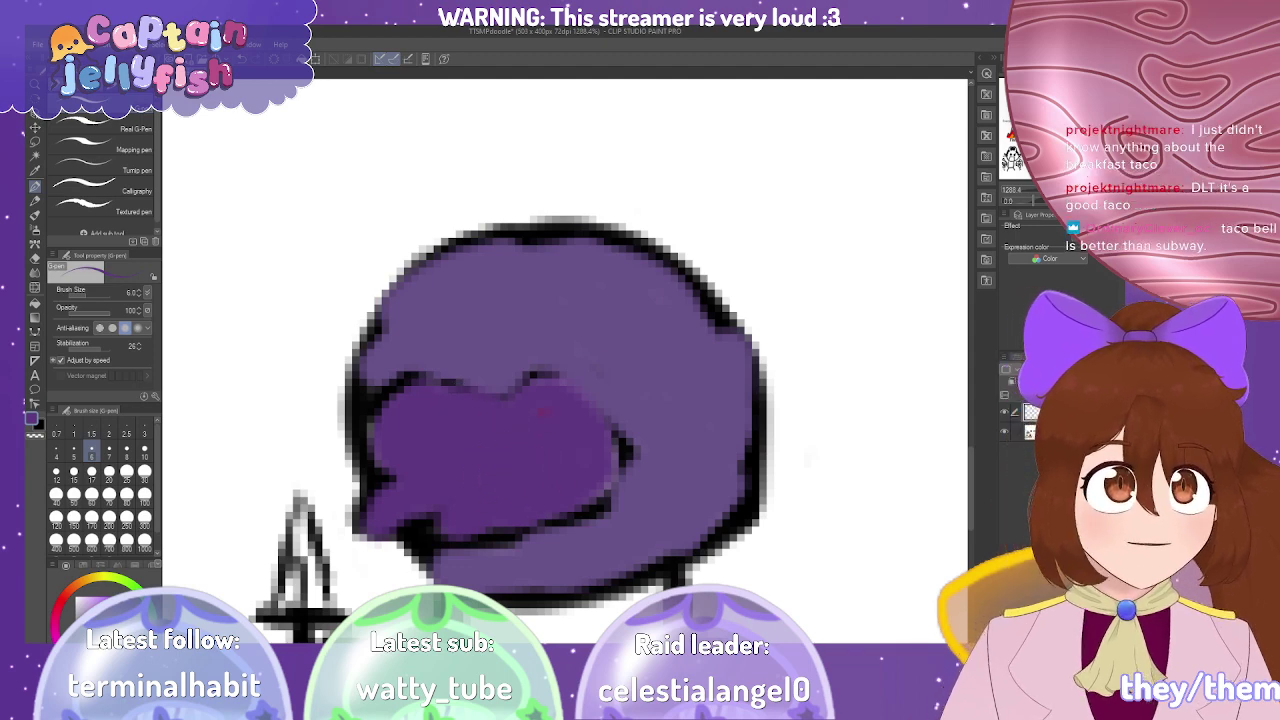
pyautogui.hotkey('ctrl', 'z')
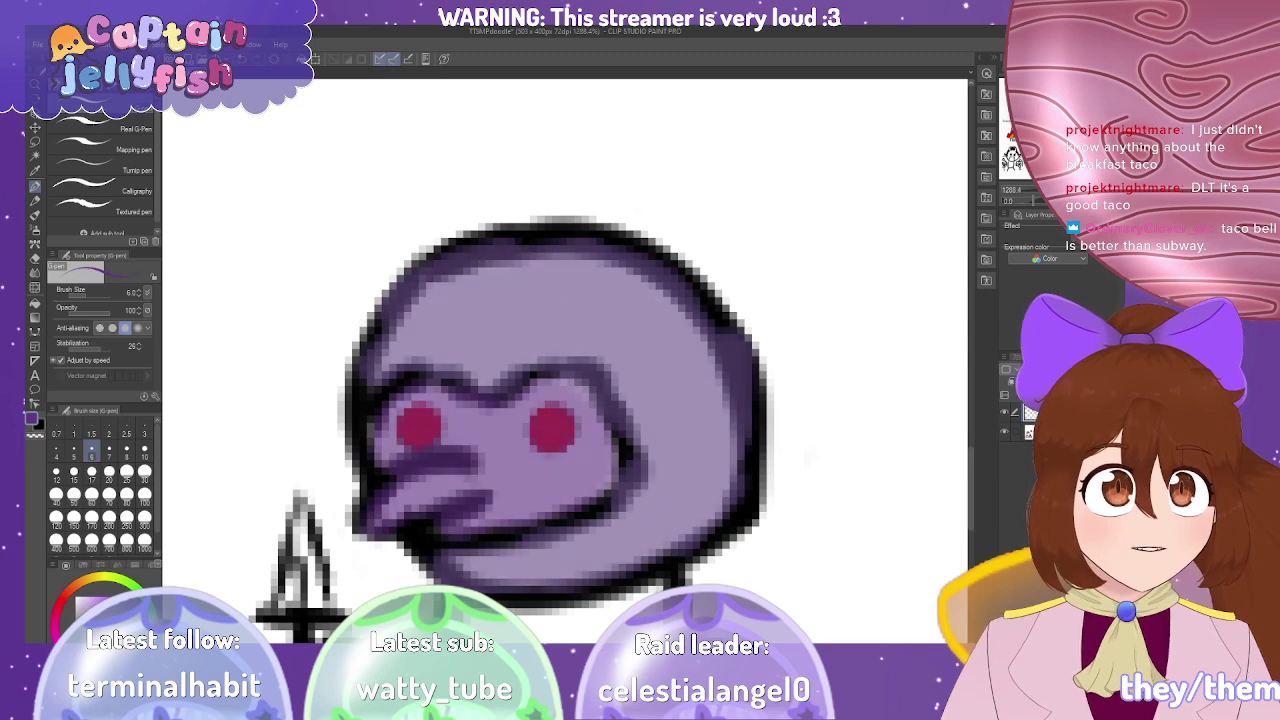
# Erase the purple covering the brow line and the face outline with the hard eraser at size 3.
pyautogui.click(37, 261)
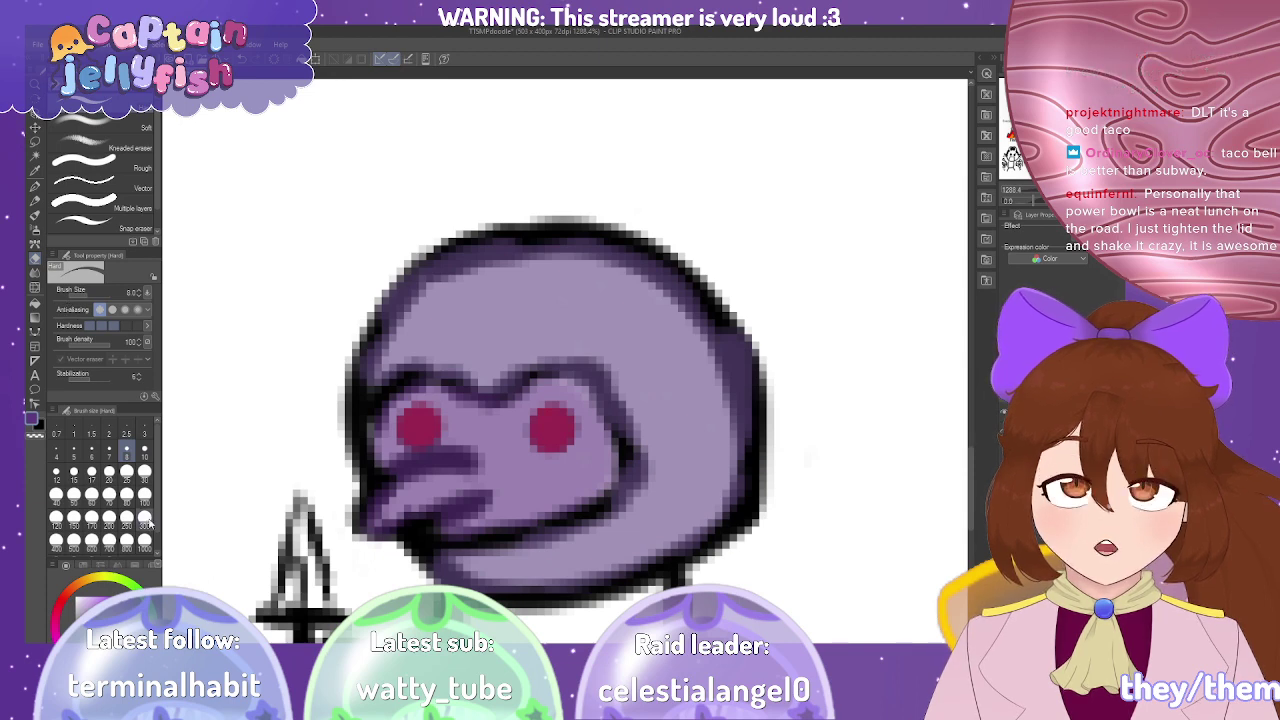
pyautogui.click(73, 451)
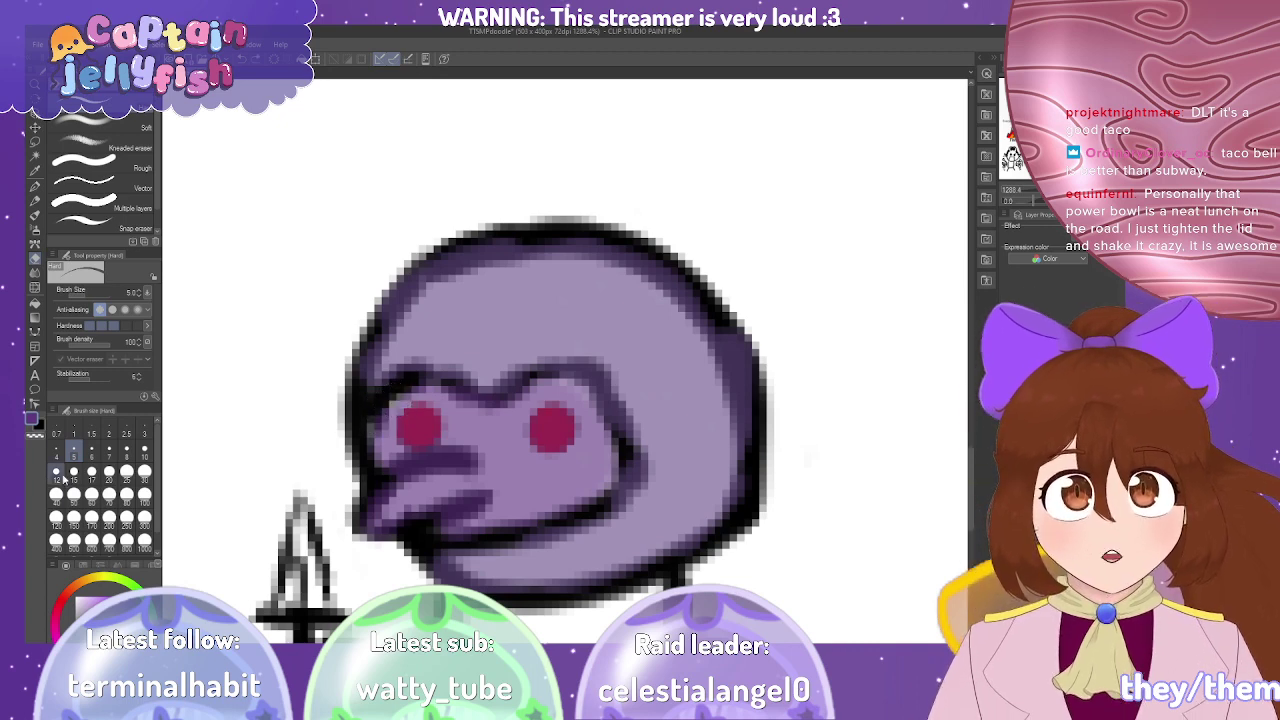
pyautogui.click(144, 433)
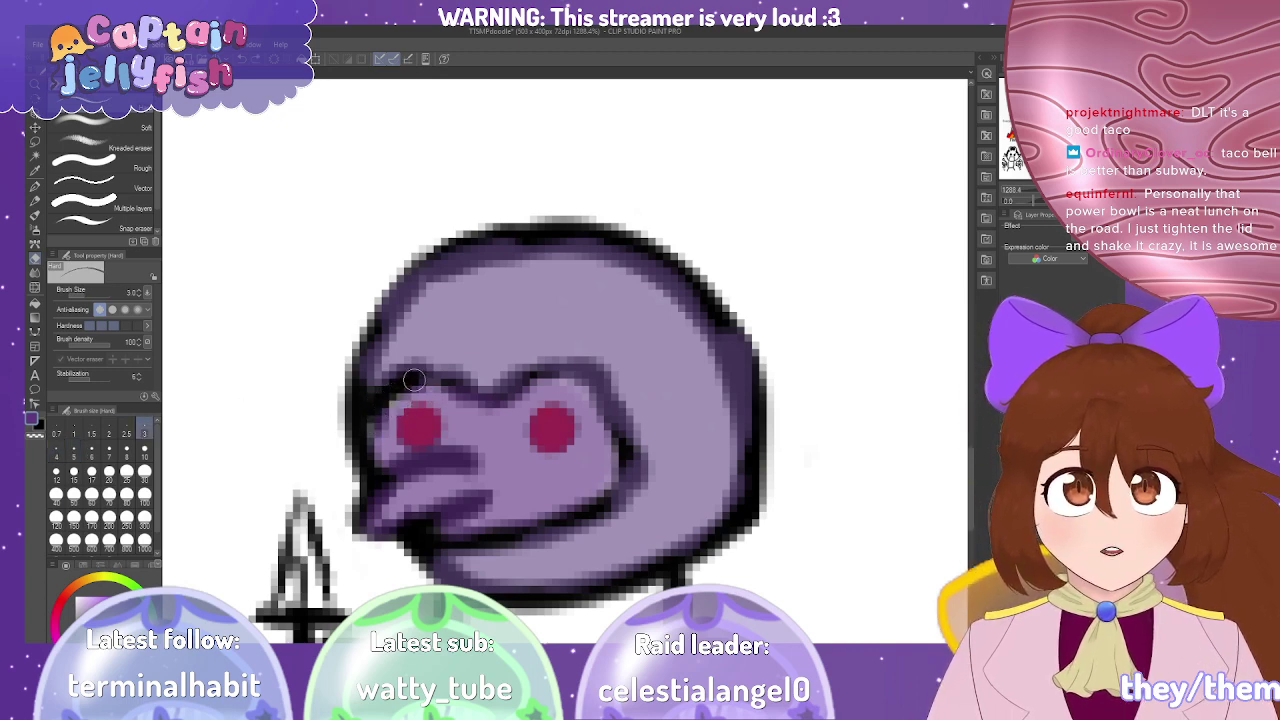
pyautogui.moveTo(397, 380); pyautogui.dragTo(441, 380)
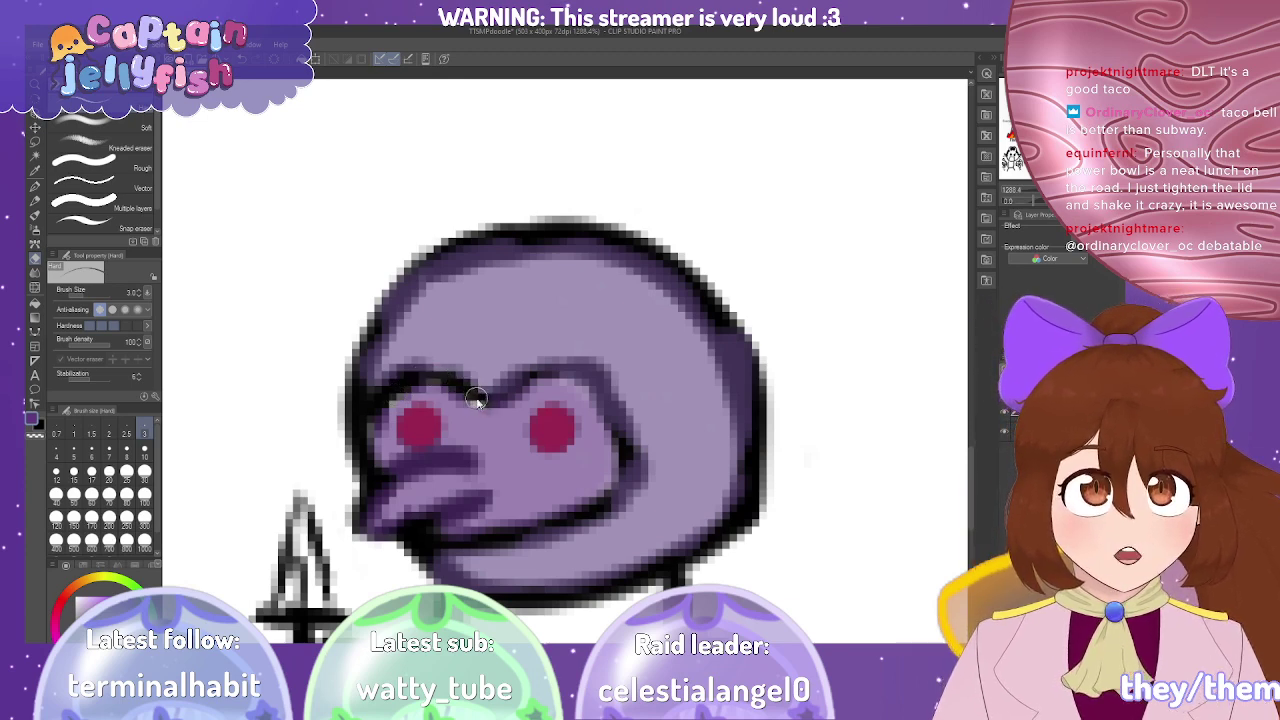
pyautogui.scroll(2, 470, 395)
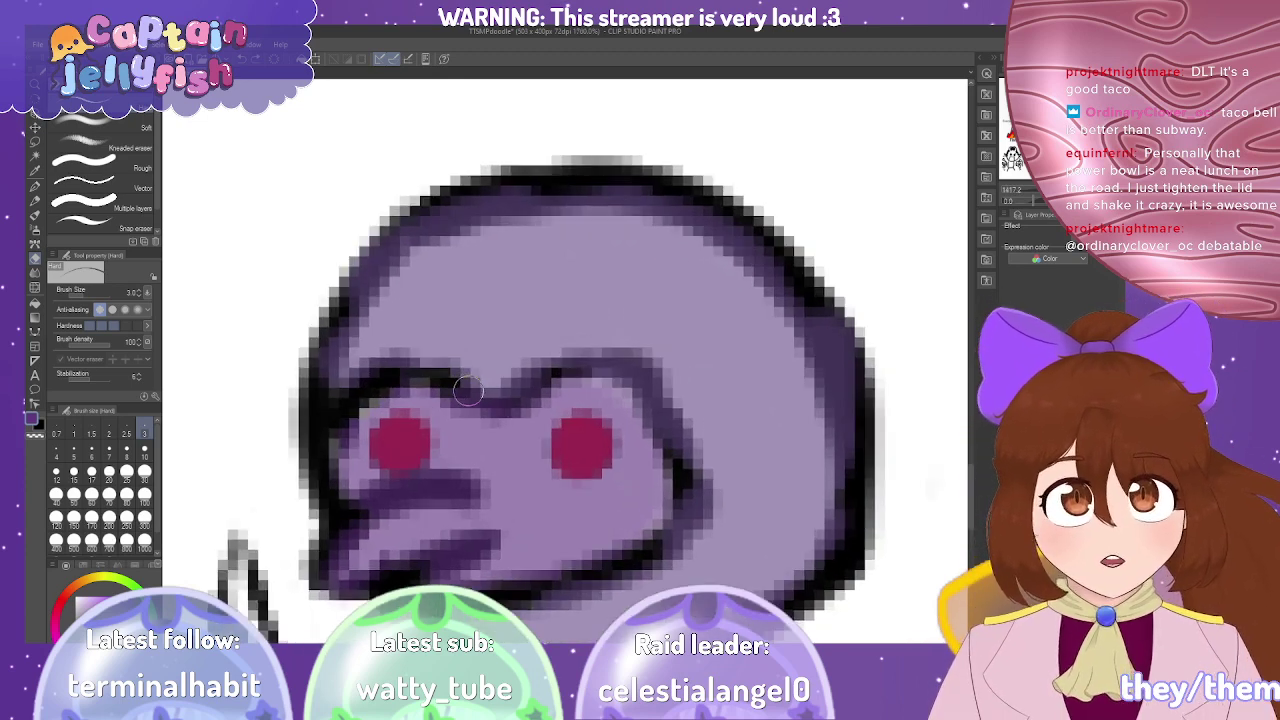
pyautogui.scroll(1, 468, 390)
pyautogui.moveTo(486, 404); pyautogui.dragTo(496, 411)
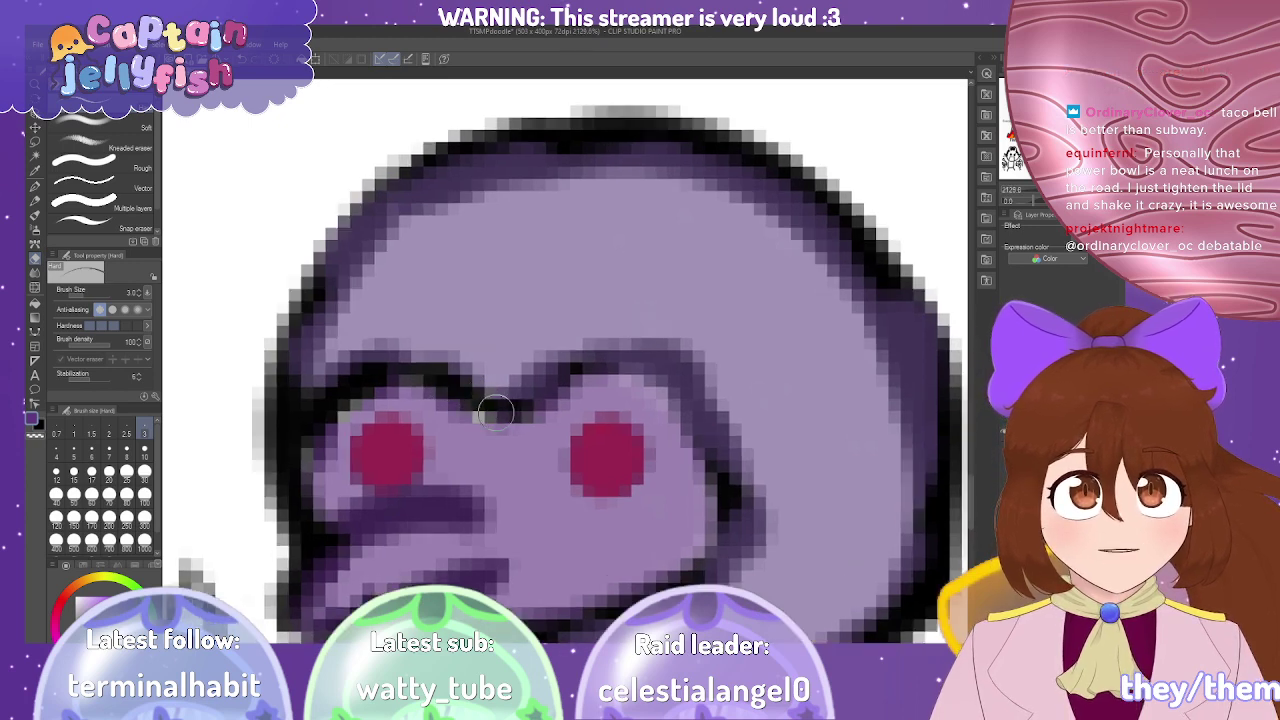
pyautogui.moveTo(603, 366)
pyautogui.mouseDown()
pyautogui.moveTo(524, 397)
pyautogui.moveTo(590, 366)
pyautogui.moveTo(644, 364)
pyautogui.moveTo(696, 422)
pyautogui.moveTo(684, 382)
pyautogui.moveTo(736, 520)
pyautogui.moveTo(705, 570)
pyautogui.mouseUp()
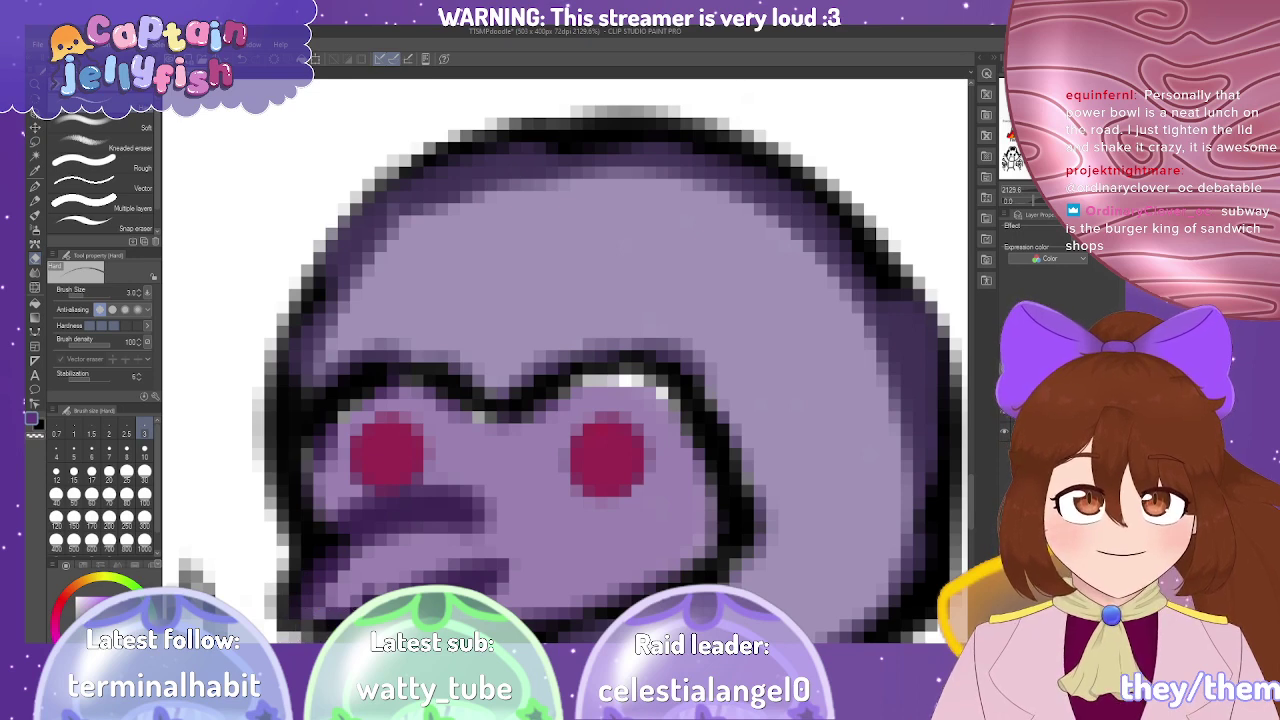
pyautogui.moveTo(567, 617); pyautogui.dragTo(672, 583)
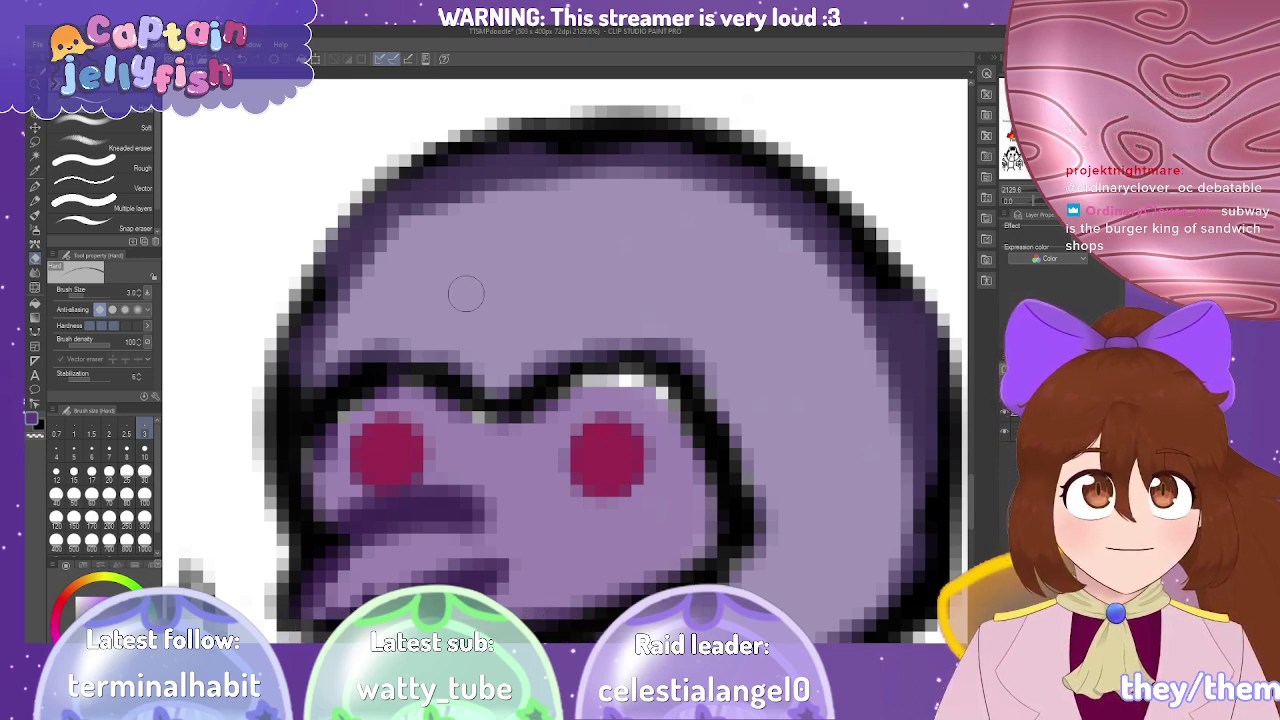
# Erase the purple covering the upper and side parts of the head's outer outline at size 3.
pyautogui.moveTo(467, 167)
pyautogui.mouseDown()
pyautogui.moveTo(388, 191)
pyautogui.moveTo(414, 171)
pyautogui.moveTo(294, 288)
pyautogui.moveTo(483, 176)
pyautogui.moveTo(719, 176)
pyautogui.moveTo(793, 195)
pyautogui.moveTo(756, 186)
pyautogui.moveTo(750, 176)
pyautogui.moveTo(785, 190)
pyautogui.moveTo(743, 163)
pyautogui.moveTo(889, 290)
pyautogui.moveTo(881, 272)
pyautogui.moveTo(915, 323)
pyautogui.moveTo(953, 407)
pyautogui.moveTo(933, 387)
pyautogui.moveTo(953, 512)
pyautogui.mouseUp()
pyautogui.scroll(1, 791, 195)
pyautogui.hotkey('ctrl', 'z')
pyautogui.moveTo(462, 160)
pyautogui.mouseDown()
pyautogui.moveTo(684, 146)
pyautogui.moveTo(777, 199)
pyautogui.moveTo(715, 158)
pyautogui.moveTo(542, 106)
pyautogui.moveTo(367, 173)
pyautogui.moveTo(270, 257)
pyautogui.moveTo(226, 349)
pyautogui.moveTo(240, 316)
pyautogui.moveTo(238, 370)
pyautogui.moveTo(315, 228)
pyautogui.moveTo(242, 412)
pyautogui.moveTo(249, 385)
pyautogui.moveTo(274, 376)
pyautogui.moveTo(395, 412)
pyautogui.mouseUp()
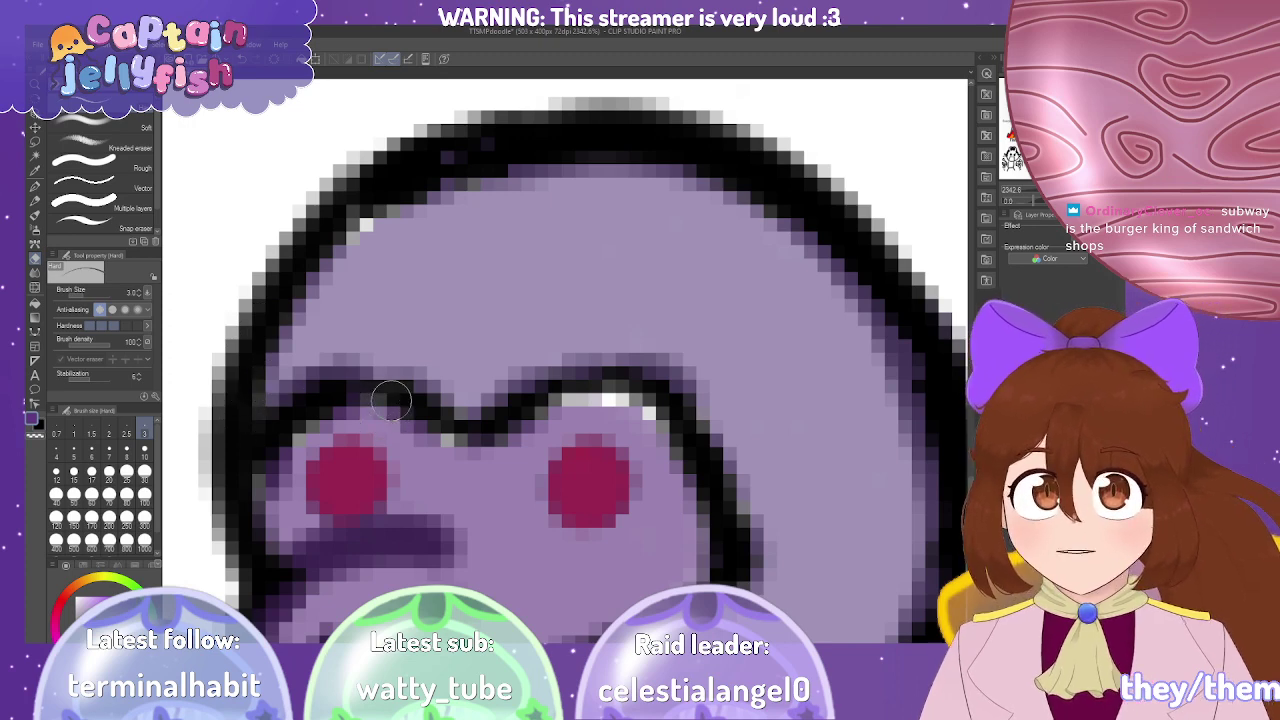
# Make the purple colouring more translucent and erase it over both red eyes with the hard eraser at size 3.
pyautogui.moveTo(392, 400)
pyautogui.mouseDown()
pyautogui.moveTo(351, 283)
pyautogui.moveTo(371, 311)
pyautogui.mouseUp()
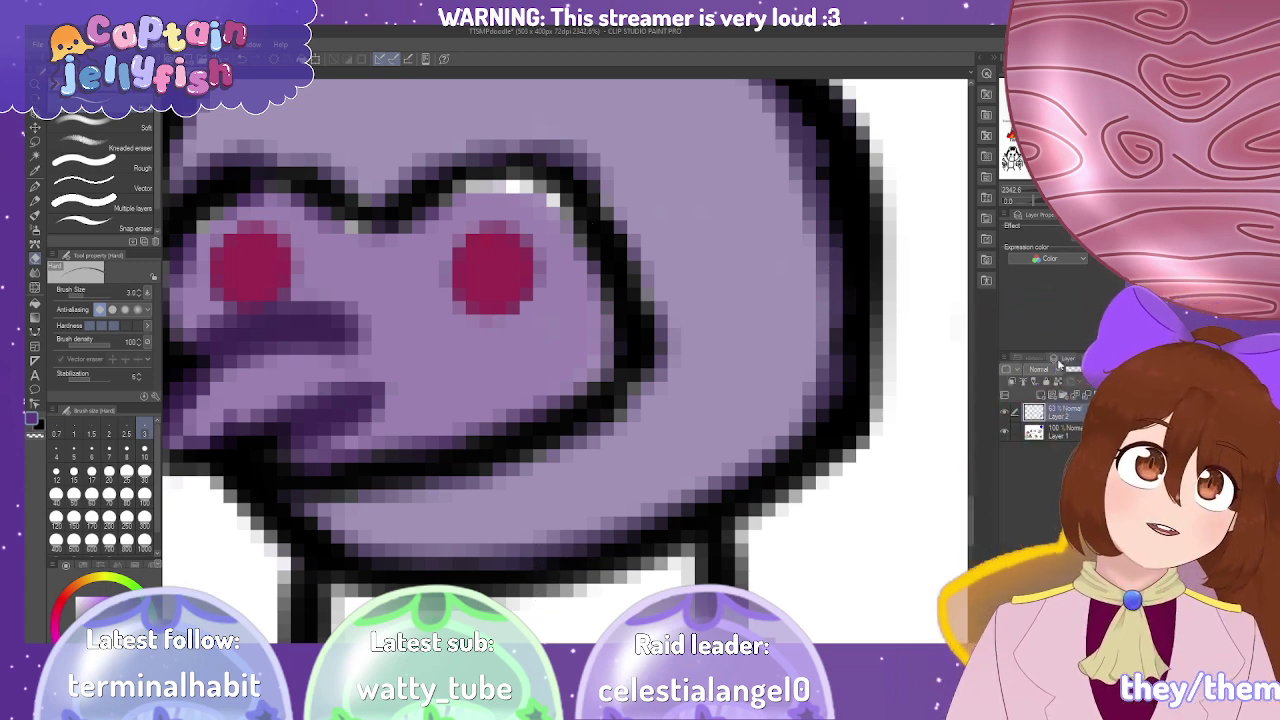
pyautogui.click(478, 238)
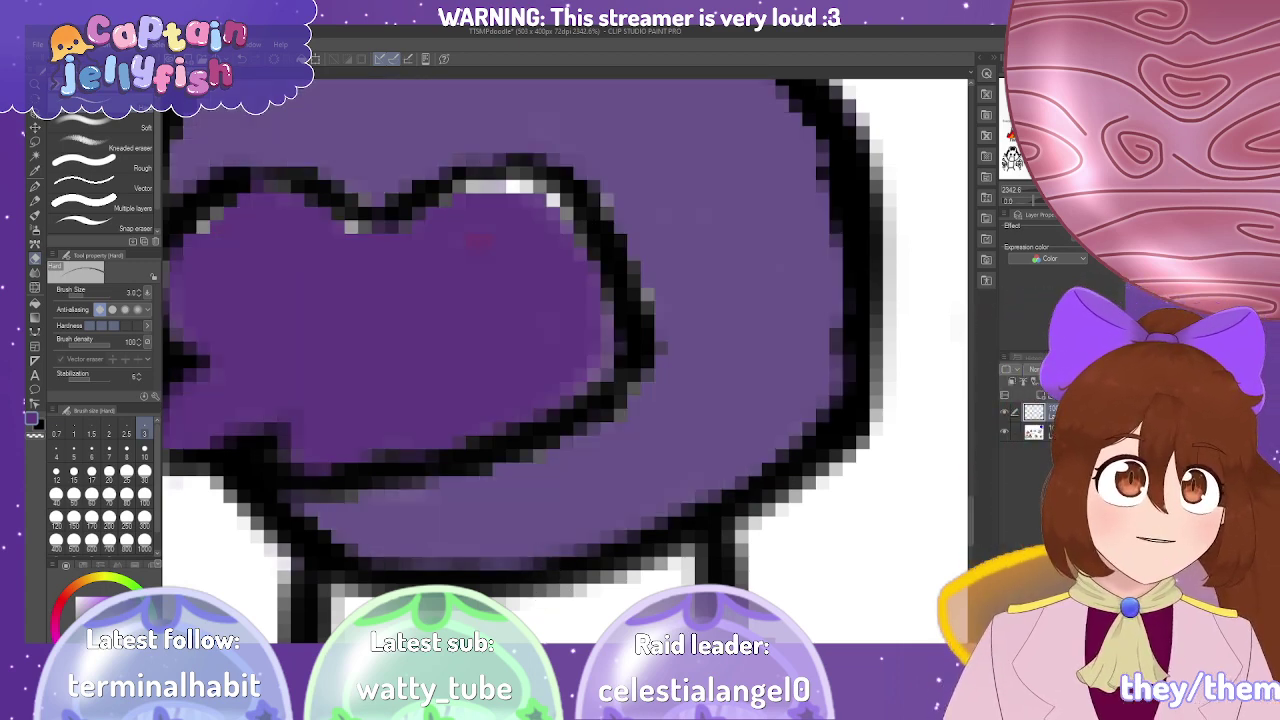
pyautogui.hotkey('ctrl', 'z')
pyautogui.hotkey('ctrl', 'z')
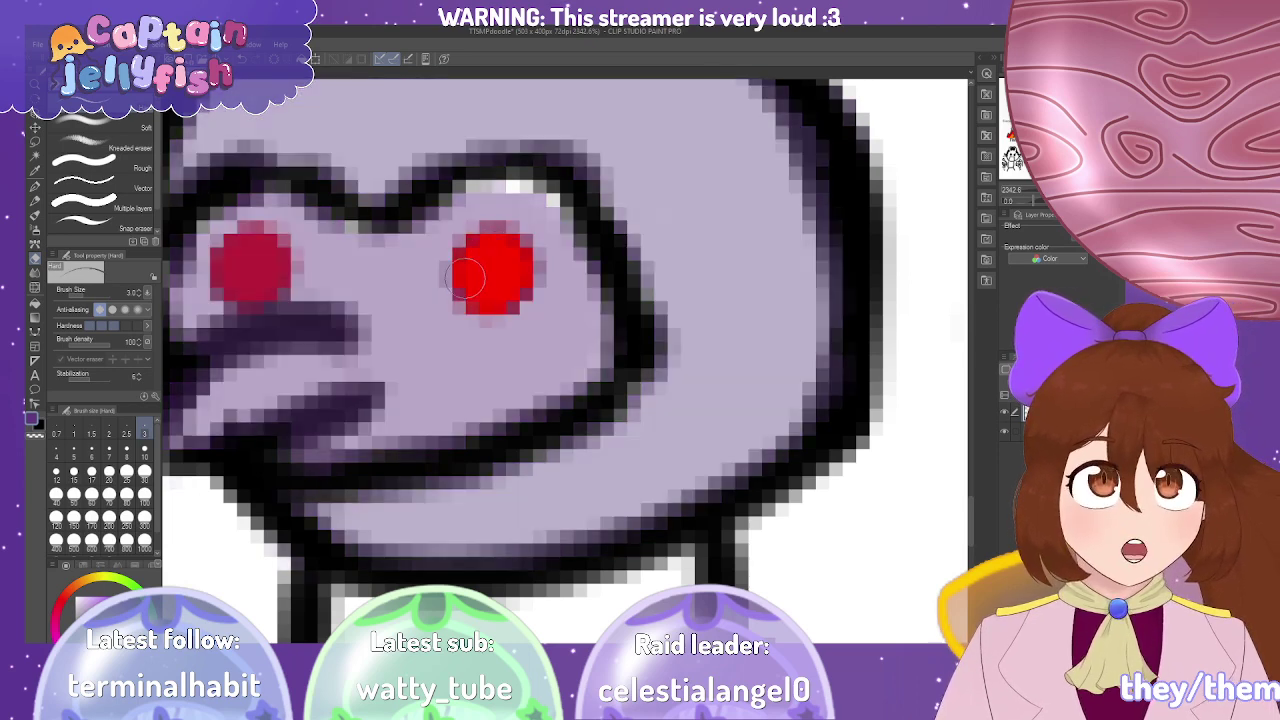
pyautogui.click(526, 307)
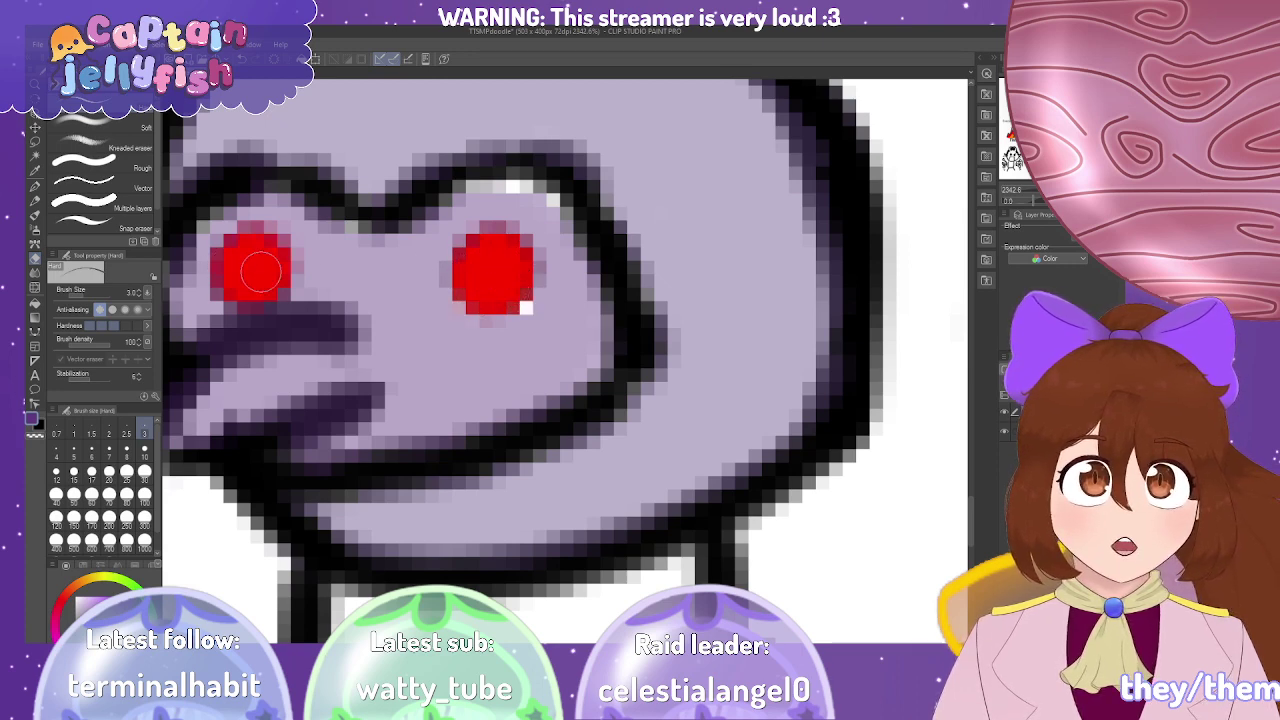
# Erase the purple covering the upper beak line and the face's lower outline at size 3, and raise the colouring's opacity.
pyautogui.moveTo(307, 328); pyautogui.dragTo(195, 368)
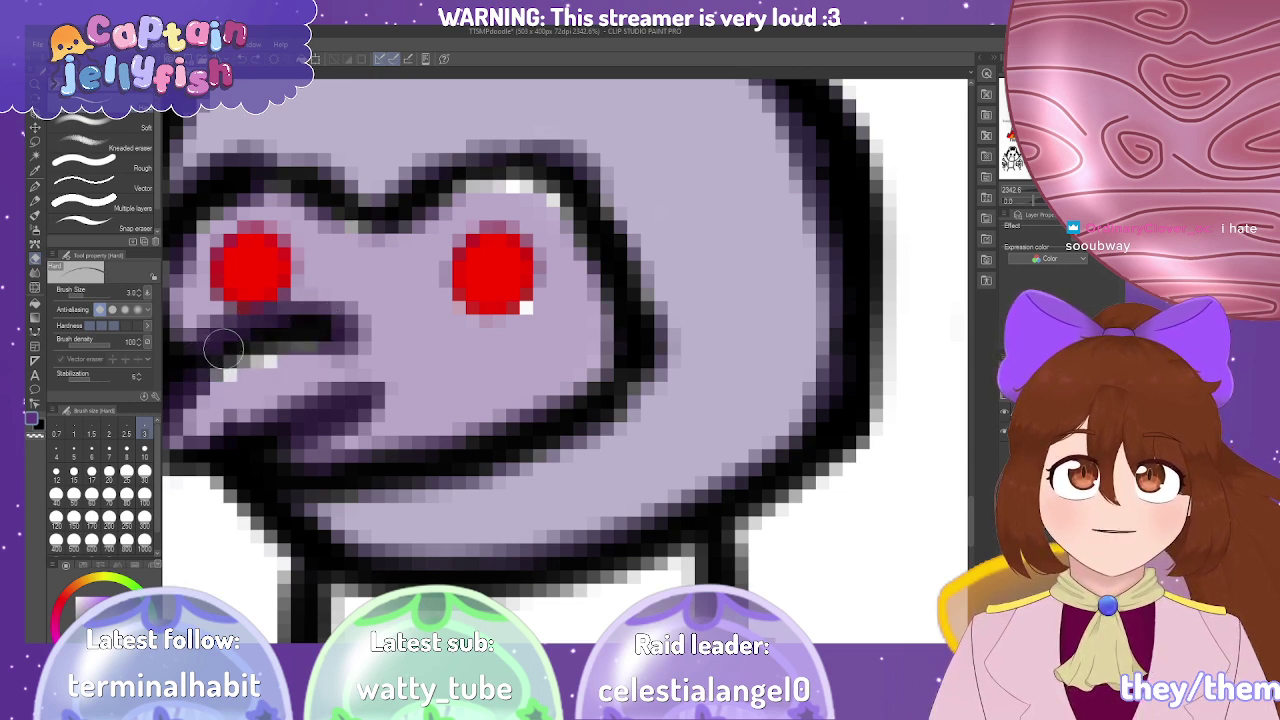
pyautogui.moveTo(235, 352)
pyautogui.mouseDown()
pyautogui.moveTo(194, 362)
pyautogui.moveTo(270, 329)
pyautogui.moveTo(206, 353)
pyautogui.moveTo(338, 327)
pyautogui.moveTo(283, 326)
pyautogui.moveTo(297, 322)
pyautogui.moveTo(200, 352)
pyautogui.moveTo(234, 334)
pyautogui.moveTo(199, 357)
pyautogui.moveTo(308, 330)
pyautogui.moveTo(228, 339)
pyautogui.moveTo(262, 323)
pyautogui.mouseUp()
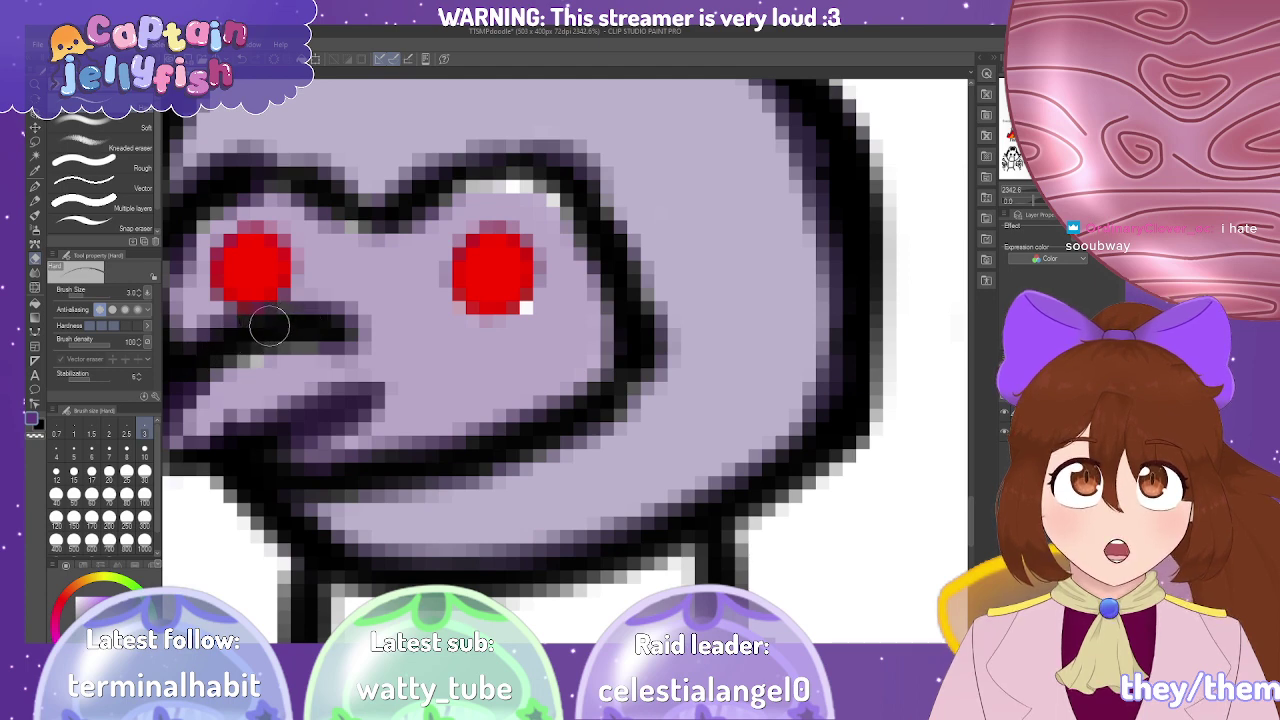
pyautogui.moveTo(337, 457)
pyautogui.mouseDown()
pyautogui.moveTo(294, 491)
pyautogui.moveTo(343, 475)
pyautogui.moveTo(298, 477)
pyautogui.moveTo(508, 447)
pyautogui.moveTo(471, 437)
pyautogui.mouseUp()
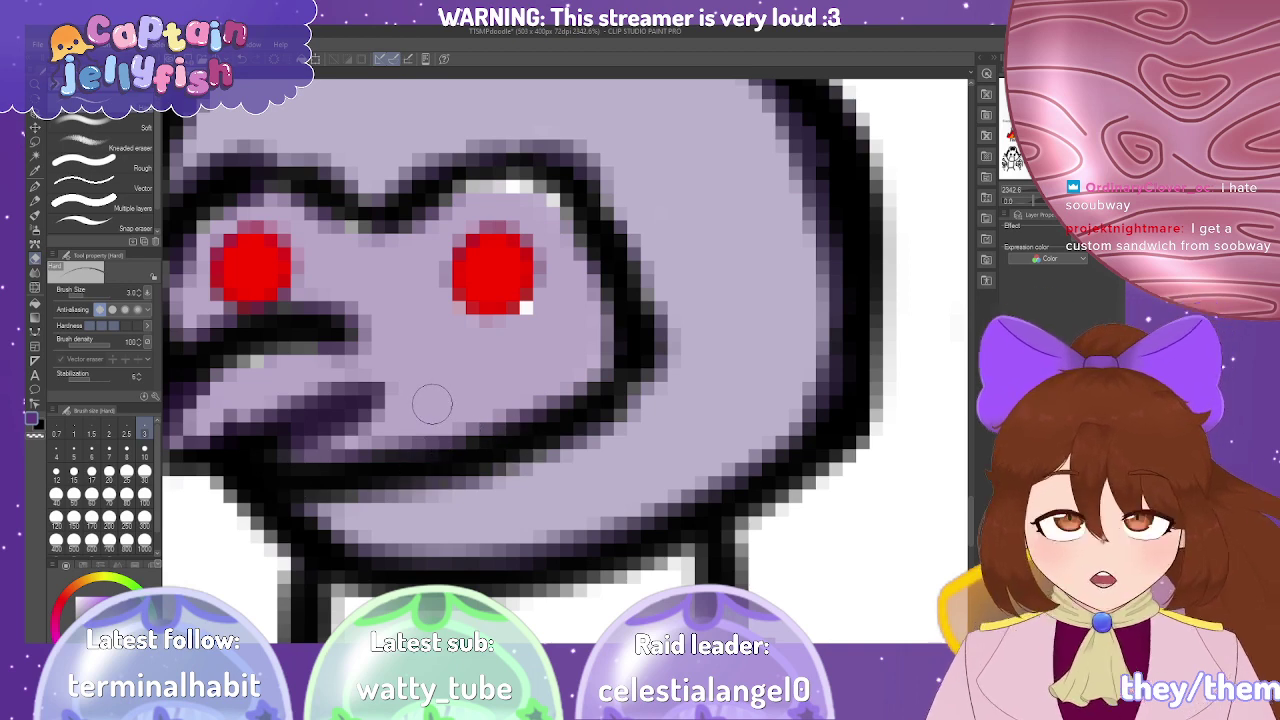
pyautogui.hscroll(-3, 430, 400)
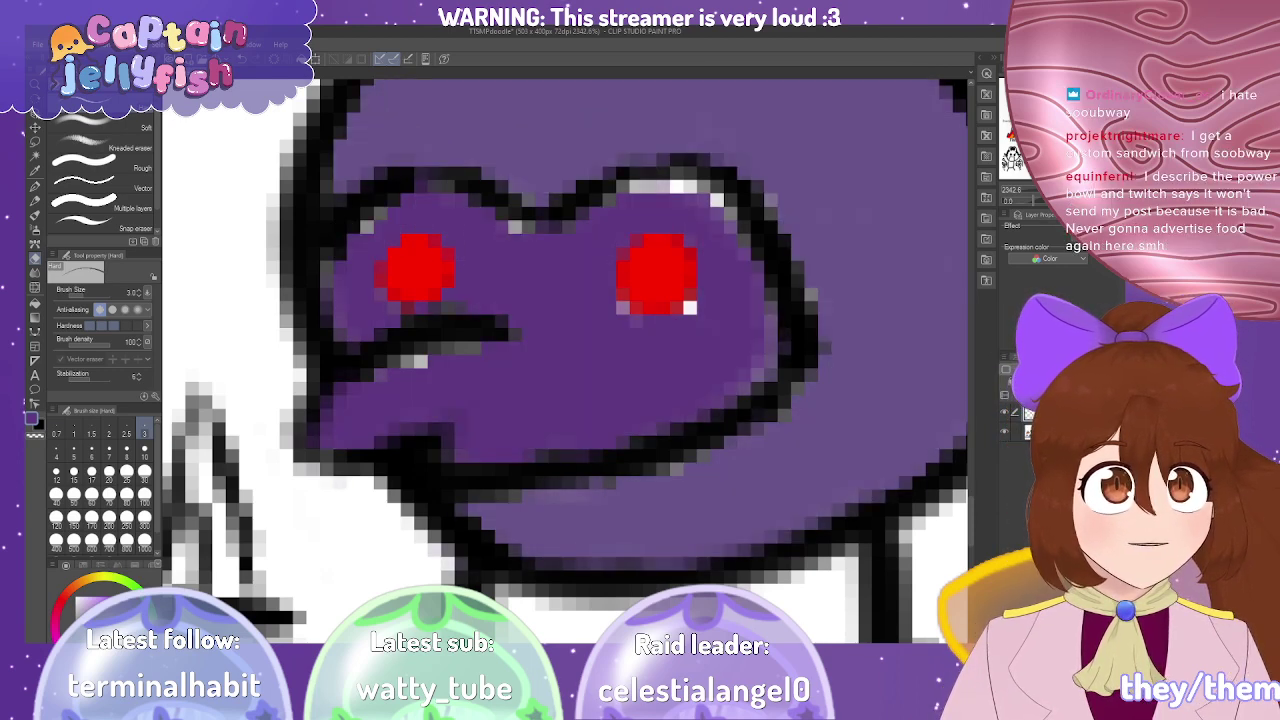
pyautogui.hotkey('ctrl', 'z')
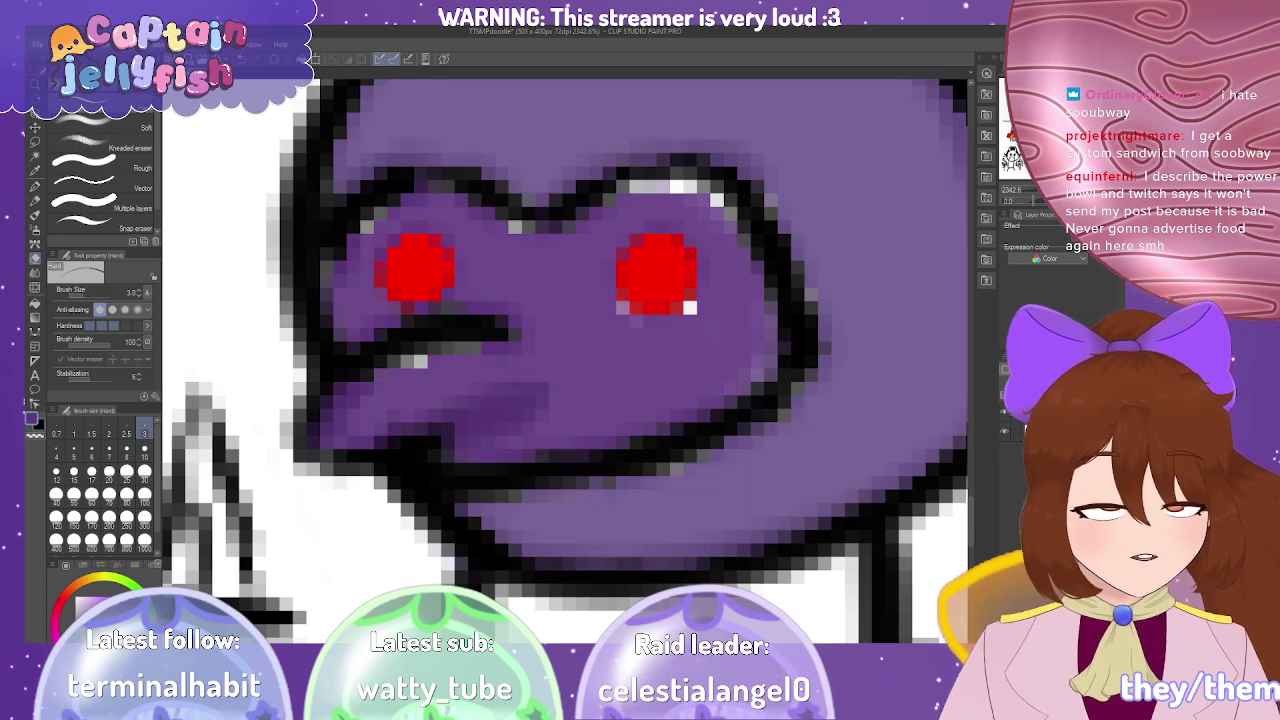
# Sample the hood's displayed lighter purple and paint it over the upper hood with the G-pen at size 6.
pyautogui.scroll(-3, 829, 444)
pyautogui.scroll(-1, 297, 508)
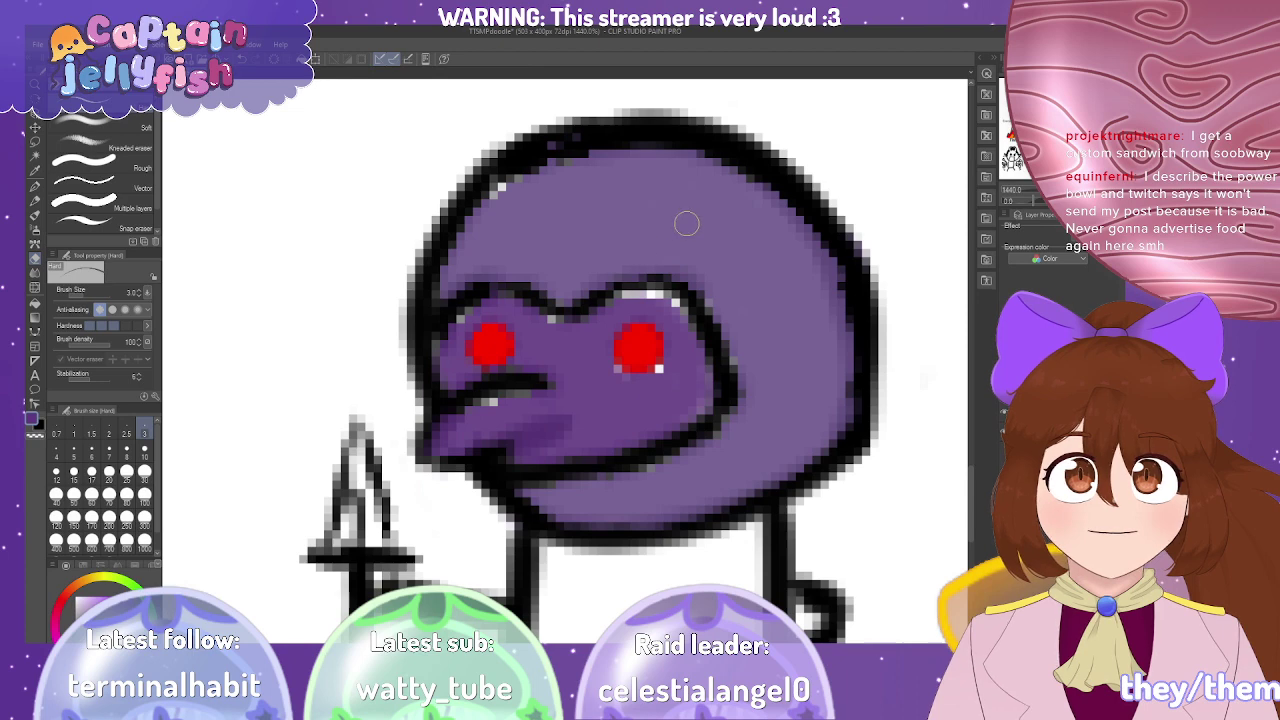
pyautogui.scroll(1, 700, 231)
pyautogui.scroll(1, 686, 246)
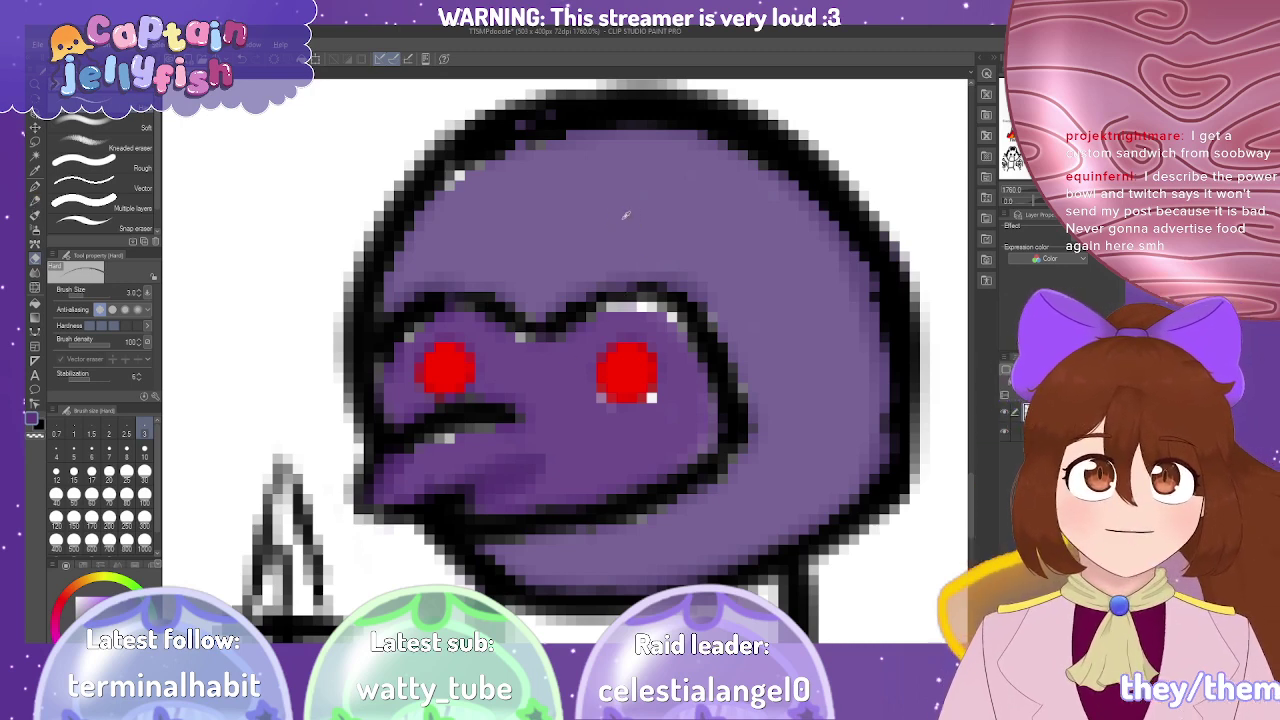
pyautogui.moveTo(452, 204)
pyautogui.mouseDown()
pyautogui.moveTo(491, 177)
pyautogui.moveTo(468, 185)
pyautogui.moveTo(461, 215)
pyautogui.mouseUp()
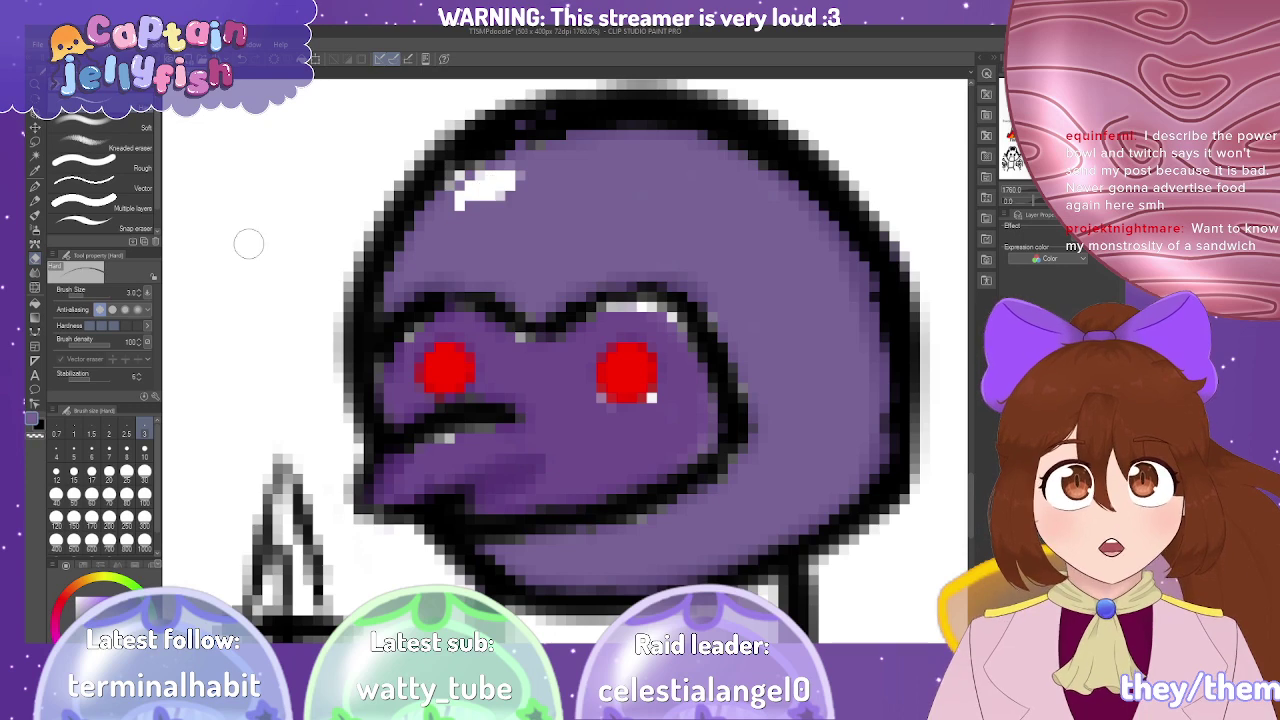
pyautogui.hotkey('ctrl', 'z')
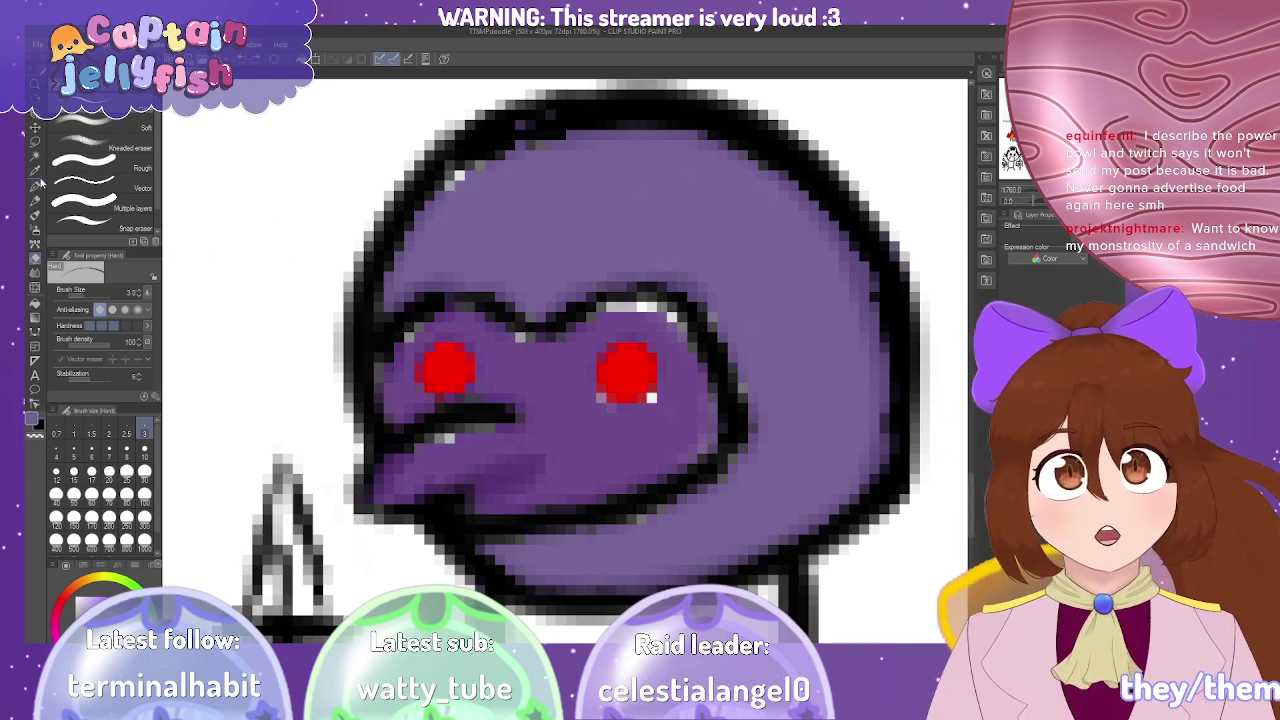
pyautogui.click(37, 171)
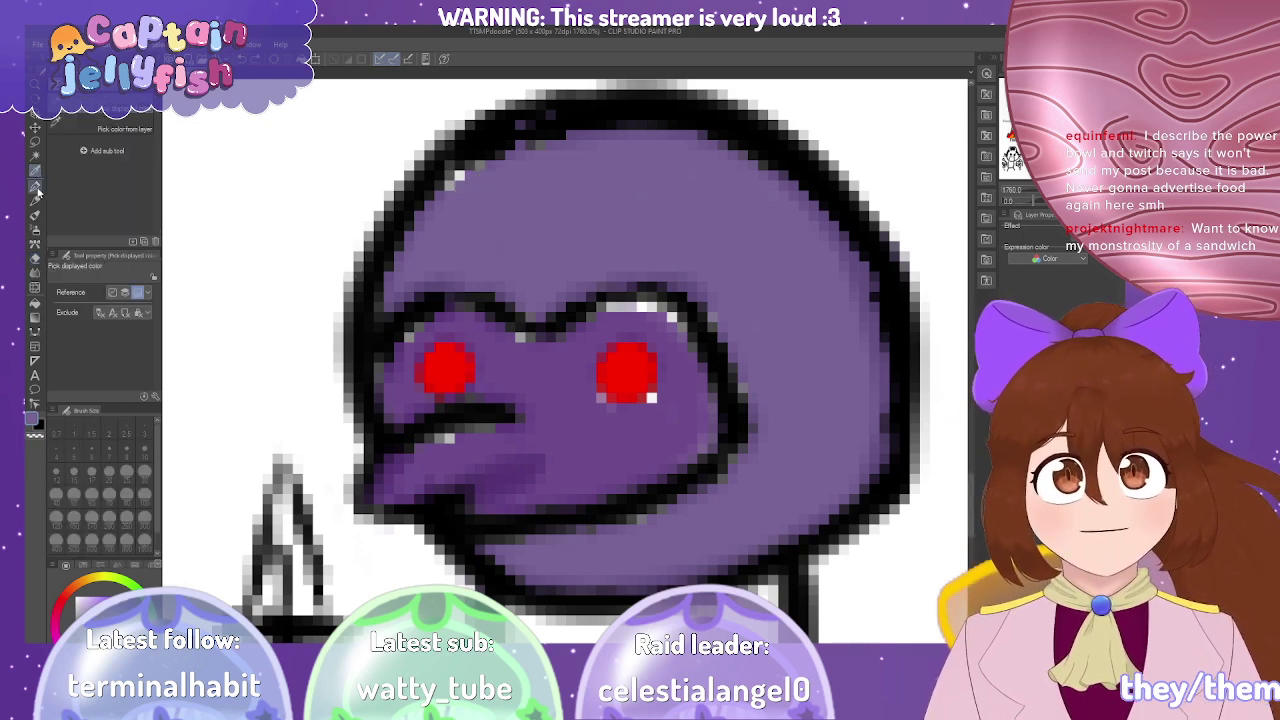
pyautogui.click(36, 188)
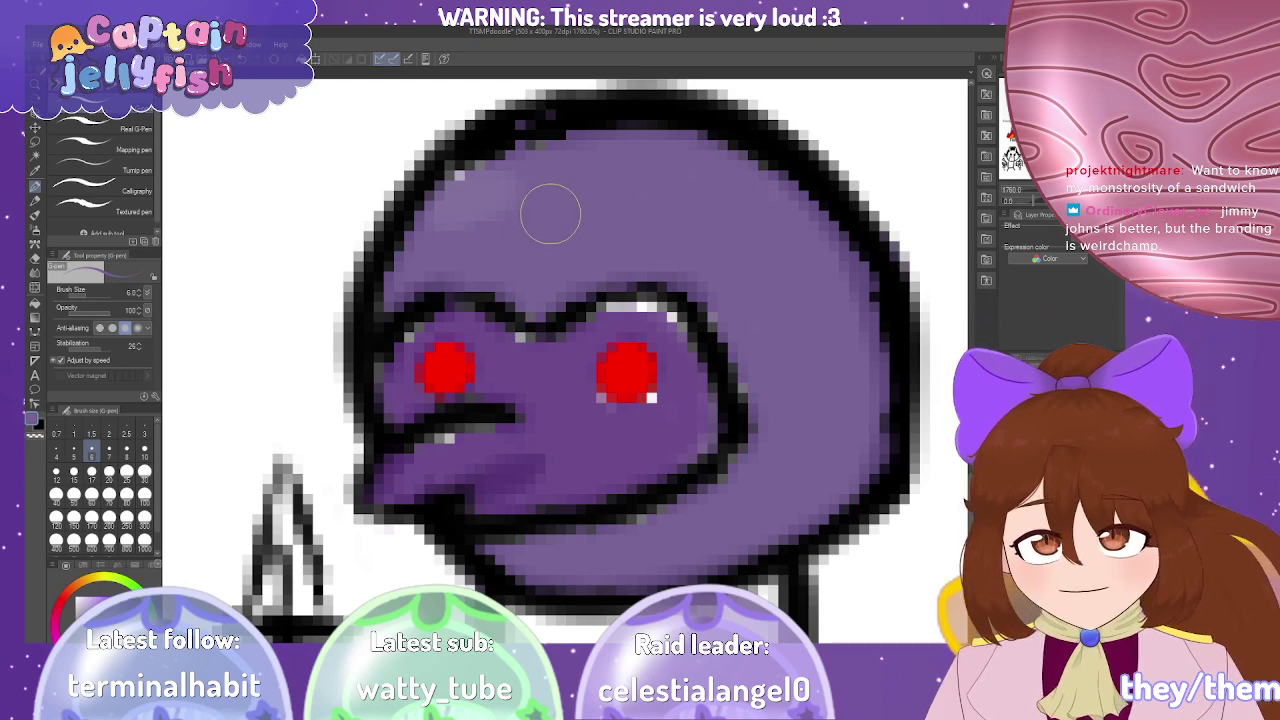
pyautogui.moveTo(570, 203); pyautogui.dragTo(474, 212)
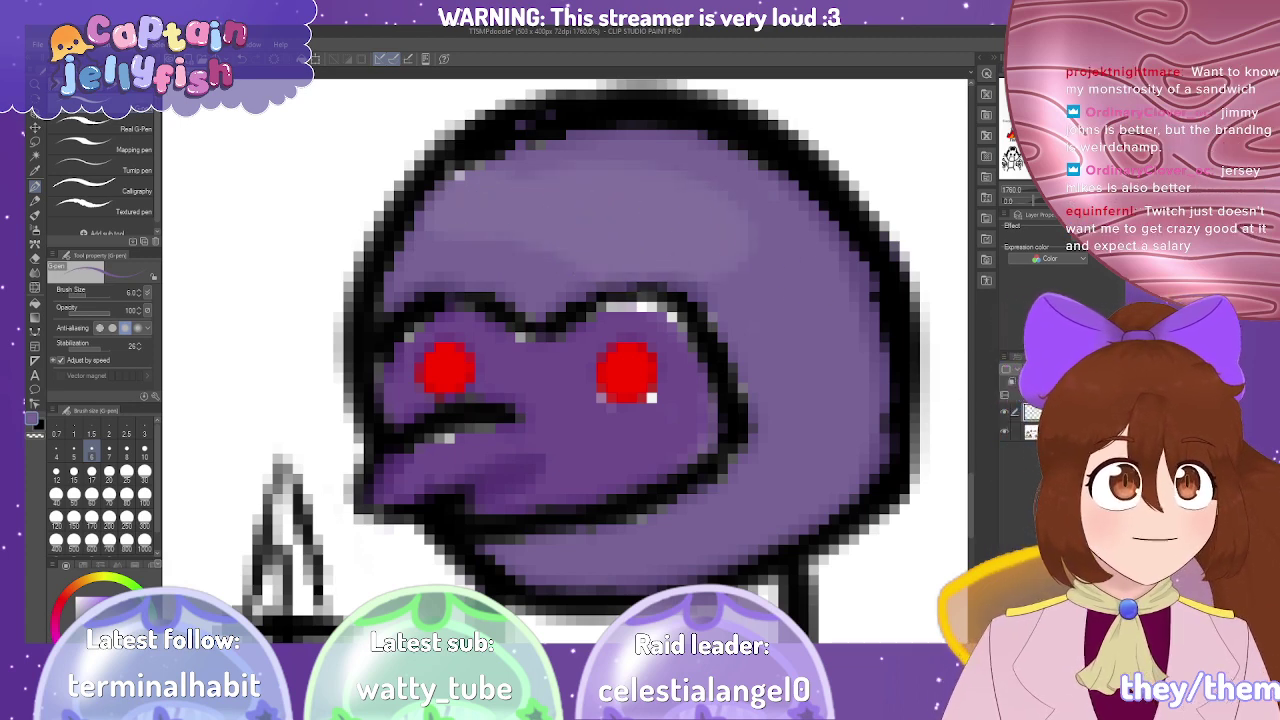
# Make the colouring opaque and cover the remaining upper, side and lower hood with the lighter purple at size 6.
pyautogui.hotkey('ctrl', 'z')
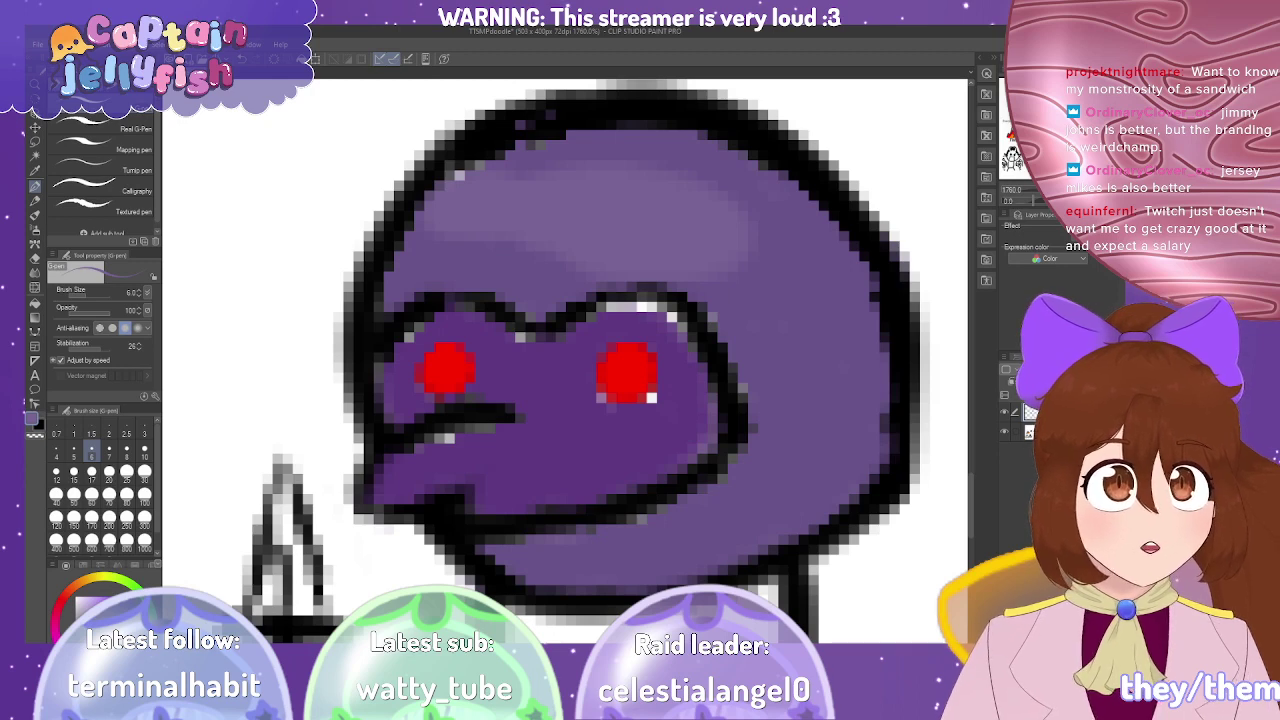
pyautogui.hotkey('ctrl', 'y')
pyautogui.hotkey('ctrl', 'y')
pyautogui.hotkey('ctrl', 'y')
pyautogui.hotkey('ctrl', 'z')
pyautogui.hotkey('ctrl', 'y')
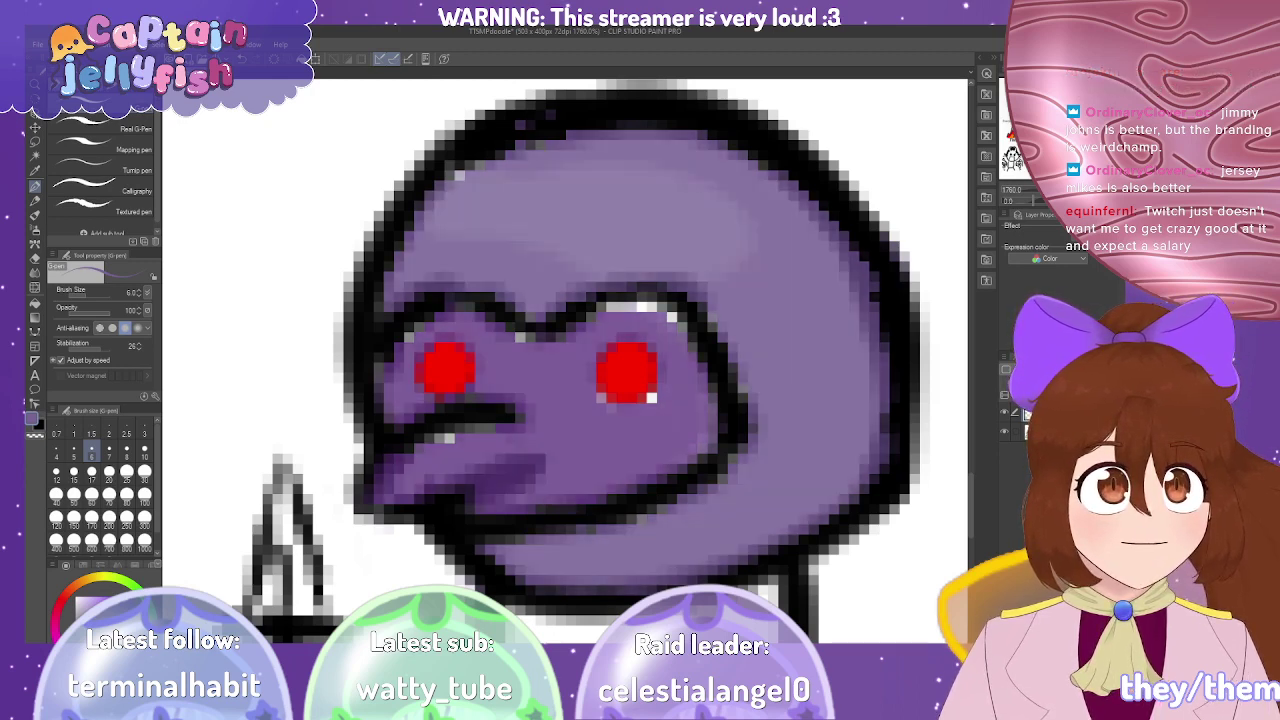
pyautogui.hotkey('ctrl', 'z')
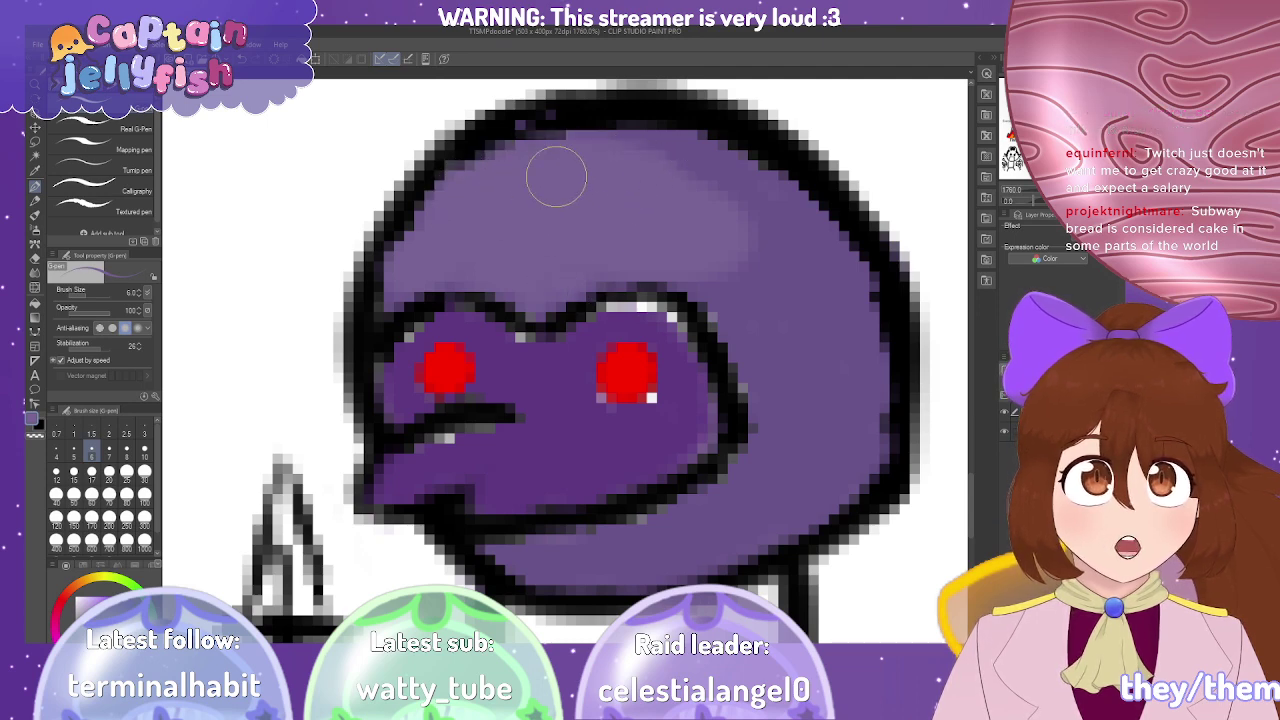
pyautogui.moveTo(745, 220)
pyautogui.mouseDown()
pyautogui.moveTo(791, 338)
pyautogui.moveTo(741, 234)
pyautogui.moveTo(794, 401)
pyautogui.moveTo(723, 267)
pyautogui.moveTo(762, 344)
pyautogui.moveTo(715, 280)
pyautogui.mouseUp()
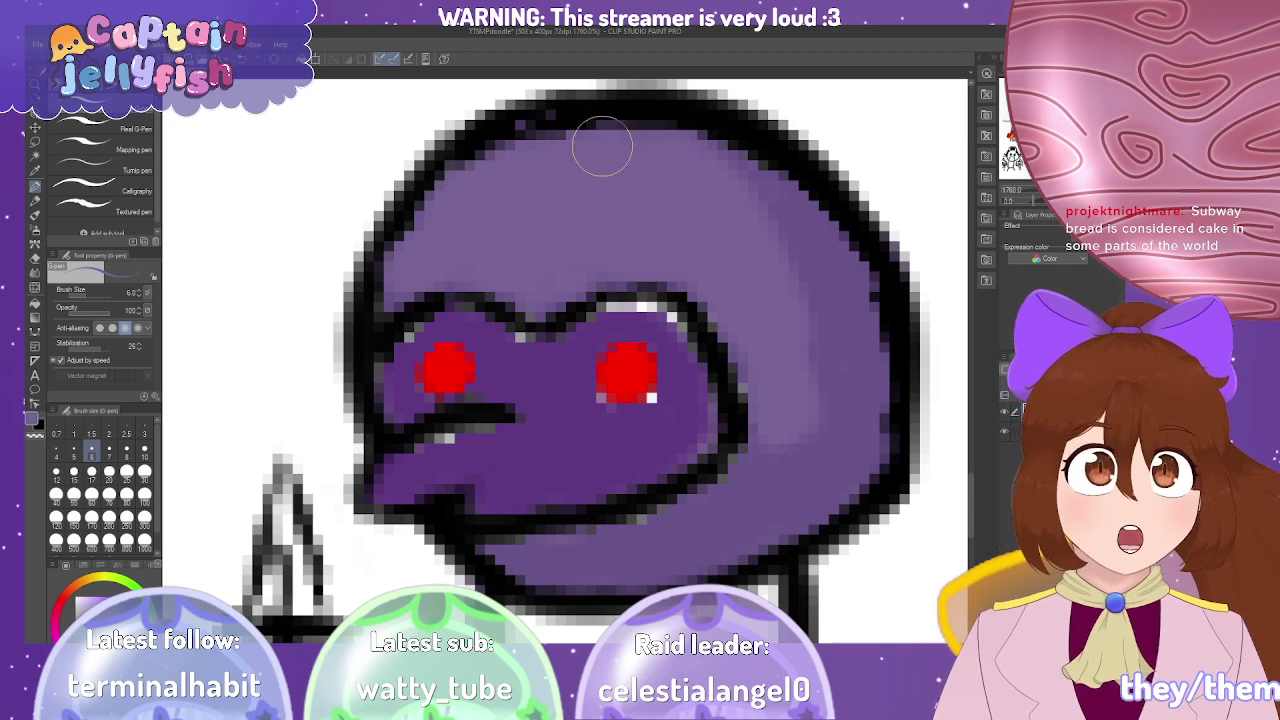
pyautogui.moveTo(805, 250)
pyautogui.mouseDown()
pyautogui.moveTo(819, 319)
pyautogui.moveTo(813, 272)
pyautogui.moveTo(834, 264)
pyautogui.moveTo(849, 352)
pyautogui.moveTo(833, 376)
pyautogui.moveTo(832, 336)
pyautogui.moveTo(789, 441)
pyautogui.moveTo(802, 347)
pyautogui.moveTo(781, 460)
pyautogui.moveTo(765, 326)
pyautogui.moveTo(738, 321)
pyautogui.moveTo(778, 378)
pyautogui.moveTo(806, 328)
pyautogui.moveTo(821, 403)
pyautogui.moveTo(847, 355)
pyautogui.moveTo(842, 426)
pyautogui.moveTo(869, 369)
pyautogui.moveTo(854, 453)
pyautogui.moveTo(780, 481)
pyautogui.moveTo(753, 474)
pyautogui.moveTo(663, 536)
pyautogui.moveTo(778, 498)
pyautogui.moveTo(721, 545)
pyautogui.moveTo(826, 487)
pyautogui.moveTo(662, 552)
pyautogui.moveTo(702, 542)
pyautogui.moveTo(597, 560)
pyautogui.moveTo(686, 537)
pyautogui.moveTo(523, 563)
pyautogui.moveTo(629, 533)
pyautogui.moveTo(524, 560)
pyautogui.moveTo(497, 551)
pyautogui.moveTo(605, 578)
pyautogui.moveTo(710, 550)
pyautogui.moveTo(734, 532)
pyautogui.moveTo(703, 453)
pyautogui.mouseUp()
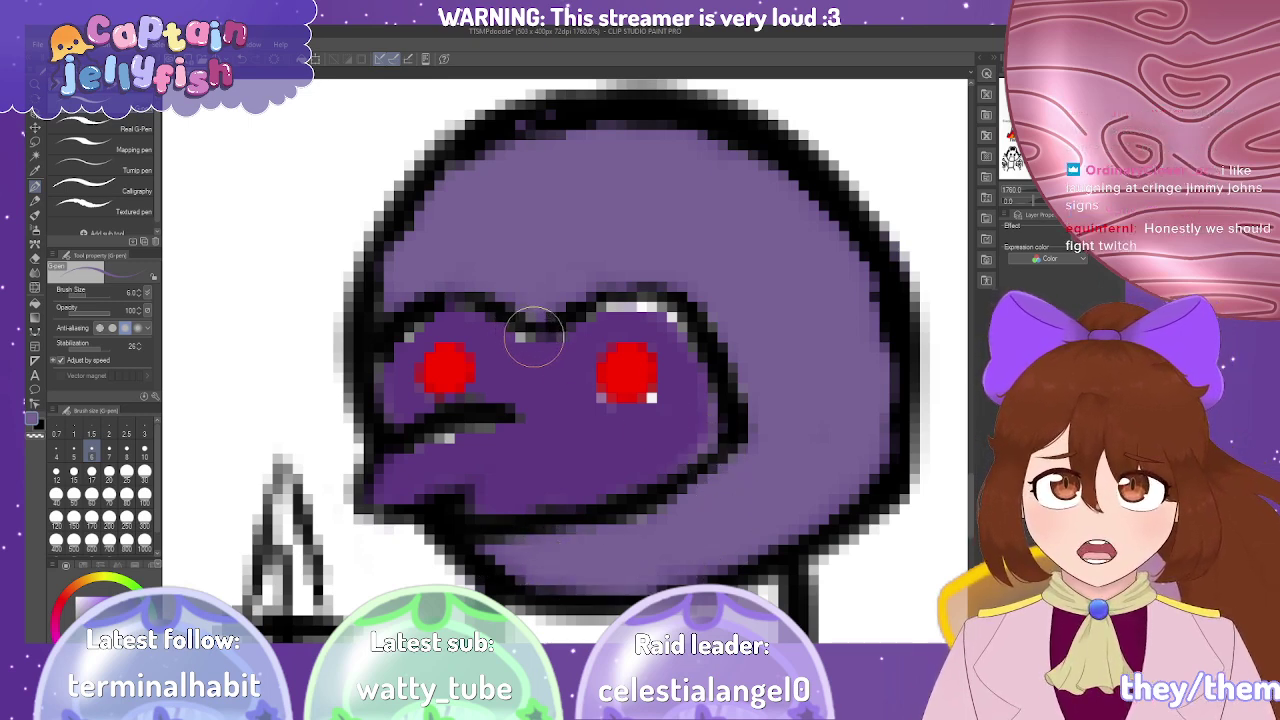
# Preview the colouring at a lower opacity, return it to opaque, and repaint the whole face reddish purple over the eyes and beak at size 6.
pyautogui.hotkey('ctrl', 'z')
pyautogui.hotkey('ctrl', 'z')
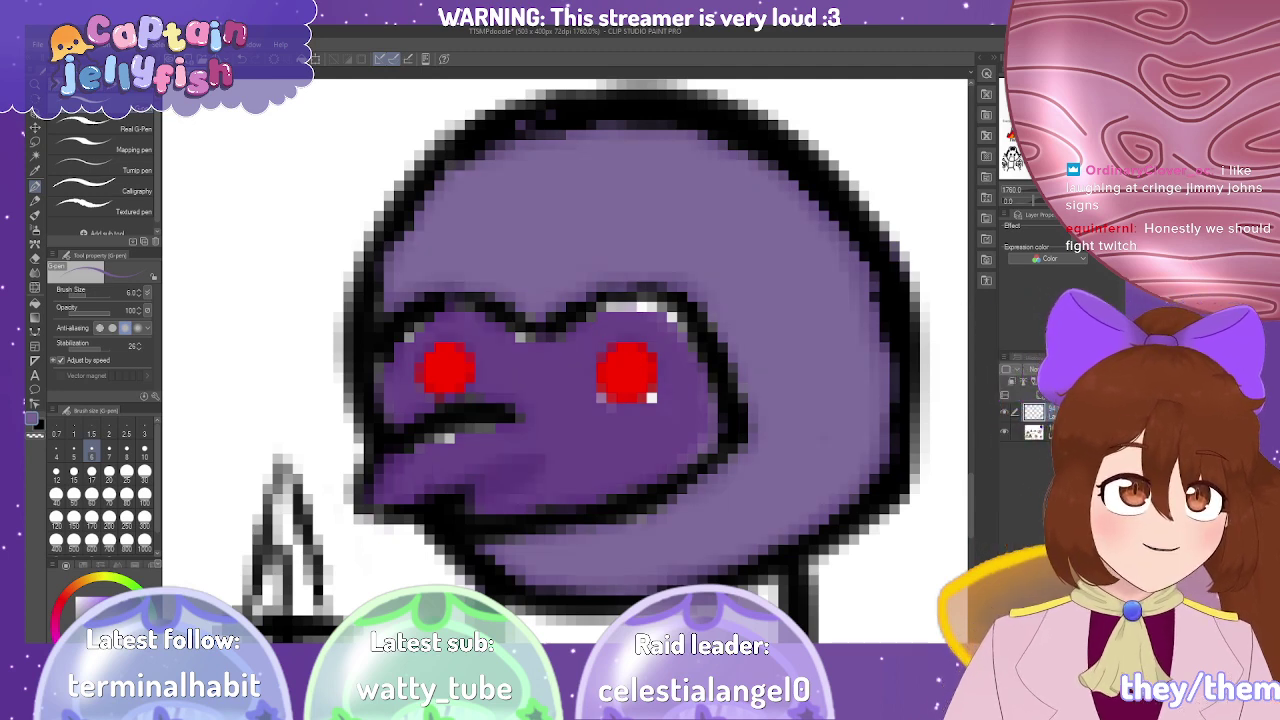
pyautogui.hotkey('ctrl', 'y')
pyautogui.hotkey('ctrl', 'y')
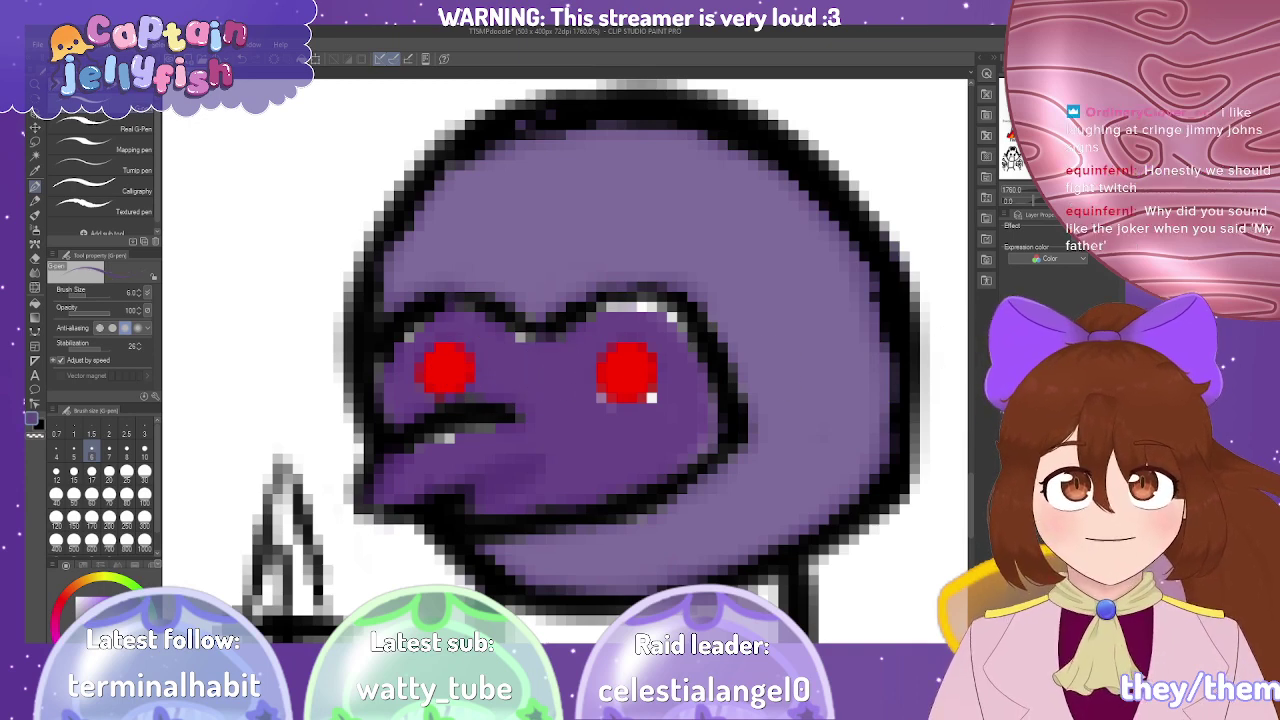
pyautogui.hotkey('ctrl', 'y')
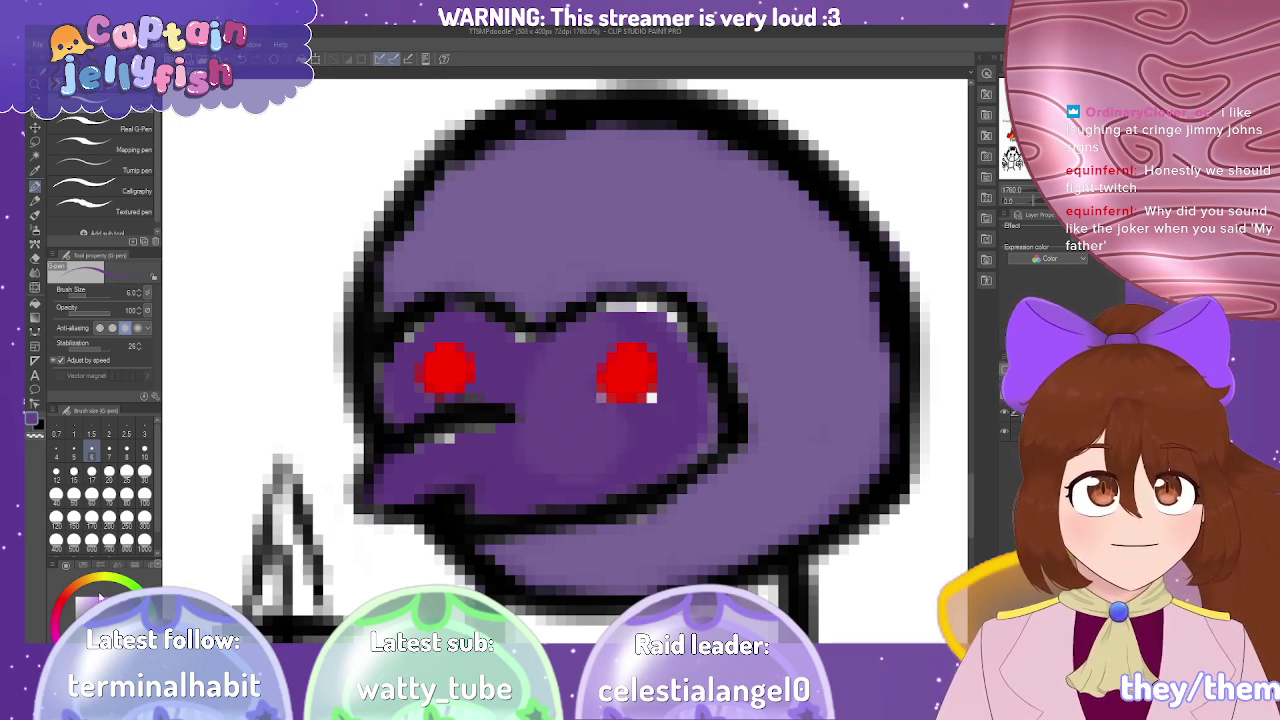
pyautogui.moveTo(460, 410)
pyautogui.mouseDown()
pyautogui.moveTo(538, 386)
pyautogui.moveTo(547, 462)
pyautogui.moveTo(582, 428)
pyautogui.moveTo(547, 472)
pyautogui.moveTo(632, 446)
pyautogui.moveTo(585, 451)
pyautogui.moveTo(623, 449)
pyautogui.mouseUp()
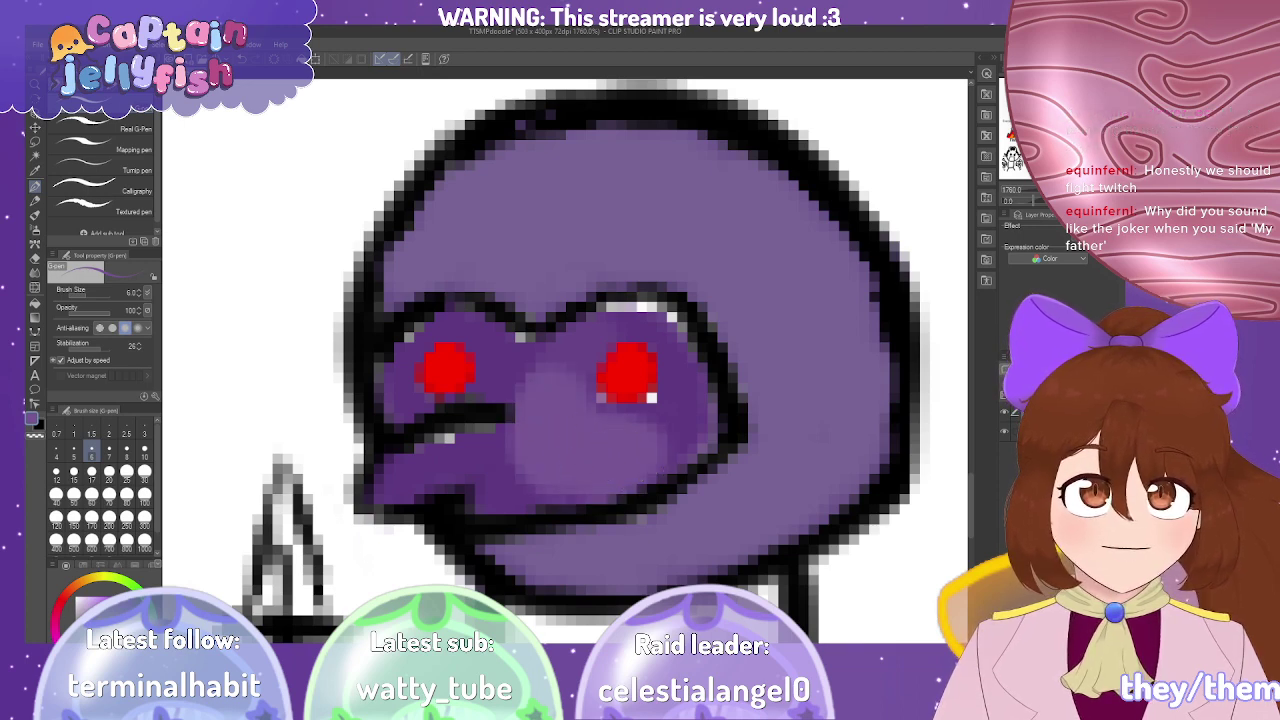
pyautogui.moveTo(543, 451)
pyautogui.mouseDown()
pyautogui.moveTo(563, 408)
pyautogui.moveTo(520, 407)
pyautogui.moveTo(516, 430)
pyautogui.moveTo(544, 451)
pyautogui.moveTo(580, 450)
pyautogui.moveTo(551, 474)
pyautogui.moveTo(643, 466)
pyautogui.moveTo(620, 438)
pyautogui.moveTo(559, 465)
pyautogui.moveTo(627, 446)
pyautogui.moveTo(567, 459)
pyautogui.moveTo(561, 431)
pyautogui.moveTo(582, 438)
pyautogui.moveTo(588, 424)
pyautogui.moveTo(577, 410)
pyautogui.moveTo(431, 469)
pyautogui.moveTo(477, 462)
pyautogui.moveTo(408, 464)
pyautogui.moveTo(401, 476)
pyautogui.moveTo(526, 475)
pyautogui.moveTo(415, 485)
pyautogui.mouseUp()
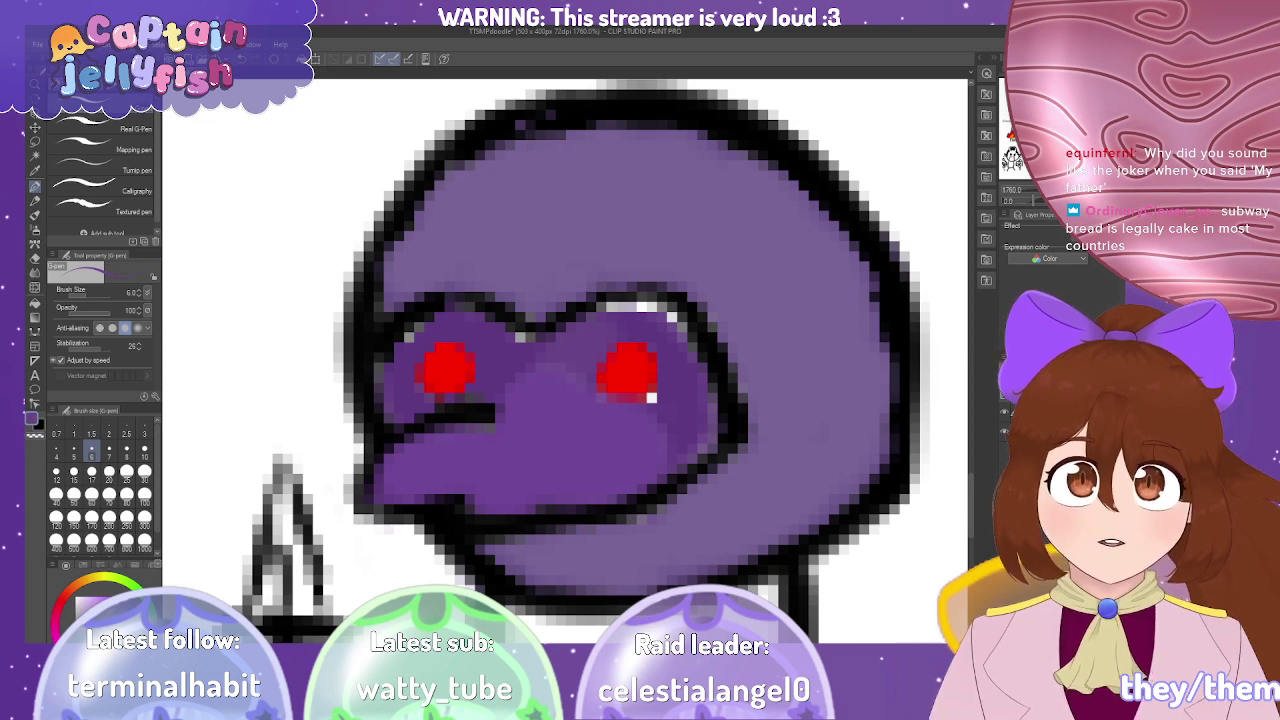
pyautogui.moveTo(431, 424)
pyautogui.mouseDown()
pyautogui.moveTo(454, 444)
pyautogui.moveTo(403, 471)
pyautogui.moveTo(495, 437)
pyautogui.moveTo(454, 456)
pyautogui.moveTo(481, 473)
pyautogui.moveTo(535, 466)
pyautogui.moveTo(492, 482)
pyautogui.moveTo(501, 494)
pyautogui.moveTo(611, 451)
pyautogui.moveTo(571, 467)
pyautogui.moveTo(629, 451)
pyautogui.mouseUp()
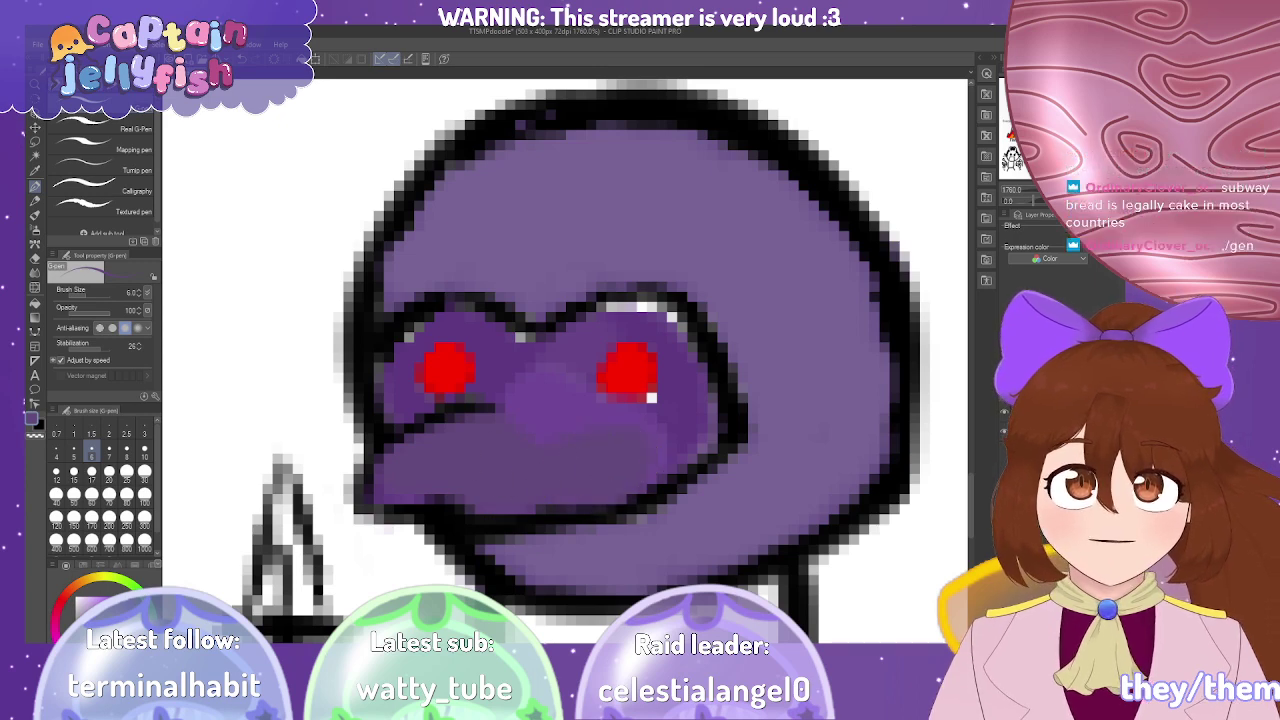
pyautogui.moveTo(380, 470)
pyautogui.mouseDown()
pyautogui.moveTo(487, 440)
pyautogui.moveTo(425, 448)
pyautogui.moveTo(427, 482)
pyautogui.moveTo(531, 444)
pyautogui.moveTo(486, 433)
pyautogui.moveTo(522, 456)
pyautogui.moveTo(604, 374)
pyautogui.moveTo(547, 383)
pyautogui.moveTo(606, 428)
pyautogui.moveTo(667, 364)
pyautogui.moveTo(621, 379)
pyautogui.moveTo(625, 430)
pyautogui.moveTo(673, 449)
pyautogui.moveTo(696, 416)
pyautogui.moveTo(657, 333)
pyautogui.moveTo(609, 315)
pyautogui.moveTo(593, 324)
pyautogui.moveTo(642, 318)
pyautogui.moveTo(673, 351)
pyautogui.moveTo(582, 362)
pyautogui.moveTo(584, 342)
pyautogui.moveTo(500, 325)
pyautogui.mouseUp()
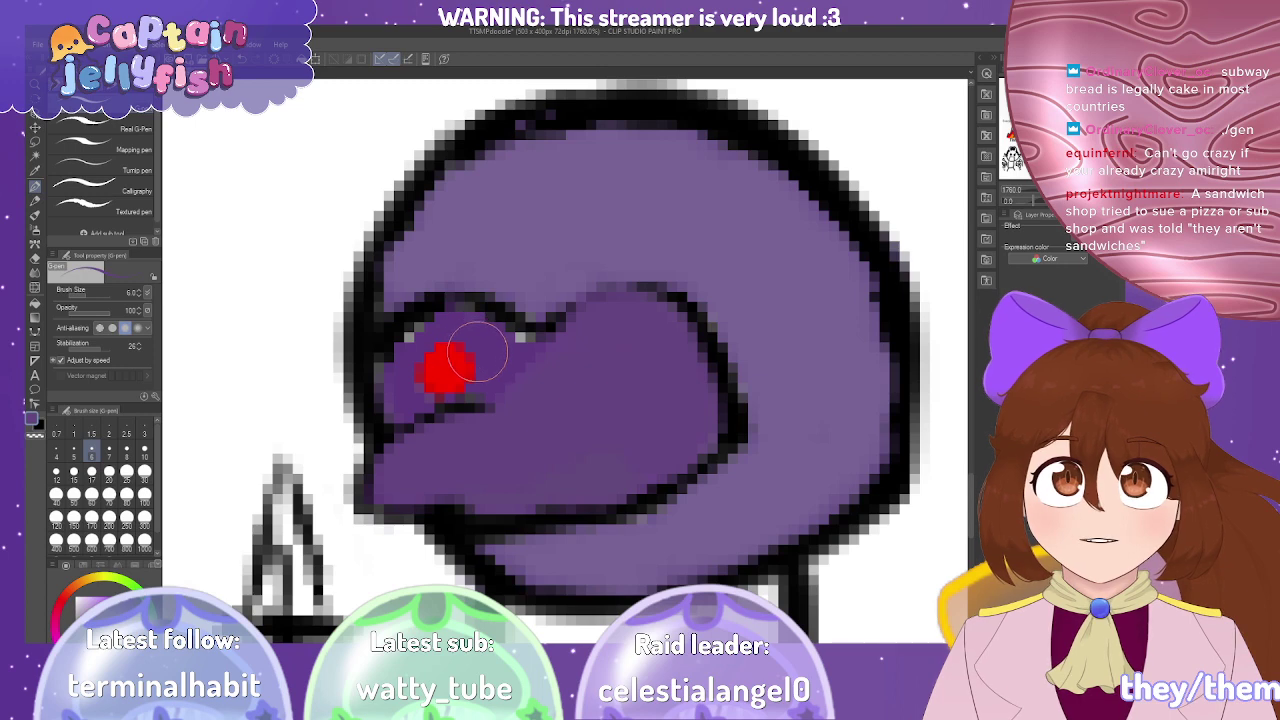
pyautogui.moveTo(468, 345)
pyautogui.mouseDown()
pyautogui.moveTo(484, 387)
pyautogui.moveTo(505, 390)
pyautogui.moveTo(487, 365)
pyautogui.moveTo(442, 395)
pyautogui.moveTo(450, 414)
pyautogui.moveTo(414, 374)
pyautogui.moveTo(470, 350)
pyautogui.mouseUp()
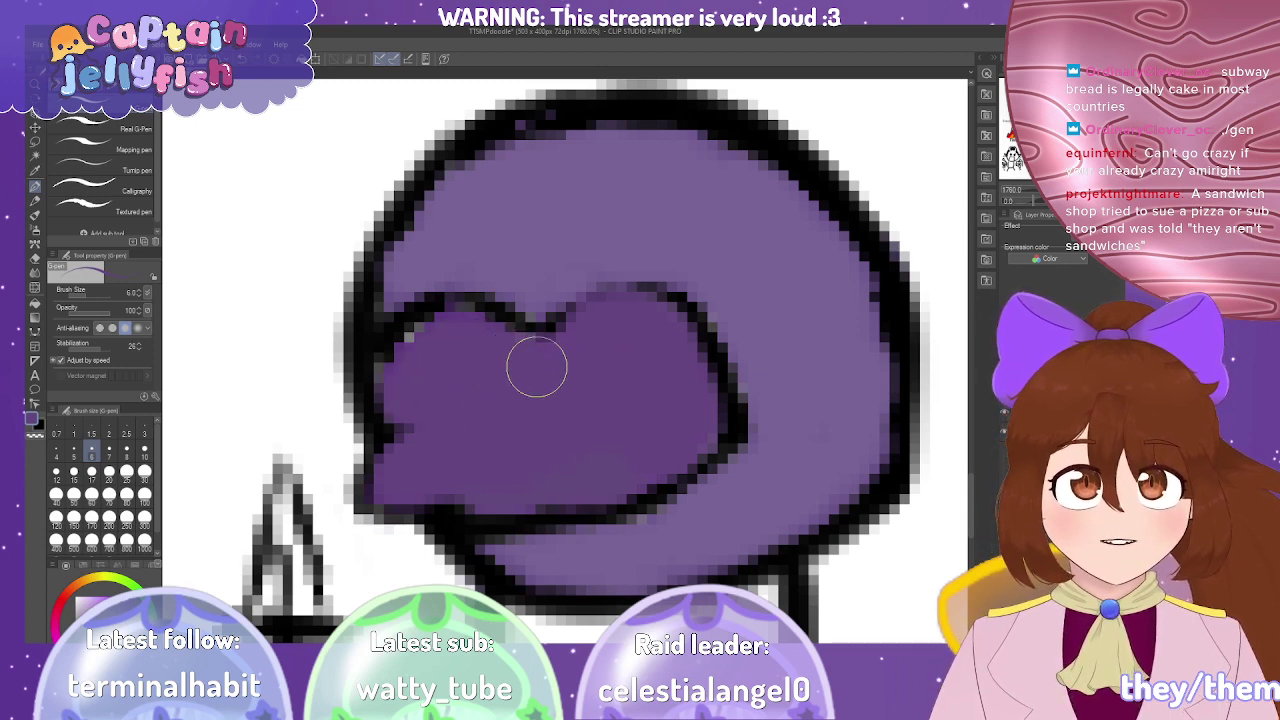
pyautogui.moveTo(432, 330)
pyautogui.mouseDown()
pyautogui.moveTo(406, 354)
pyautogui.moveTo(443, 343)
pyautogui.mouseUp()
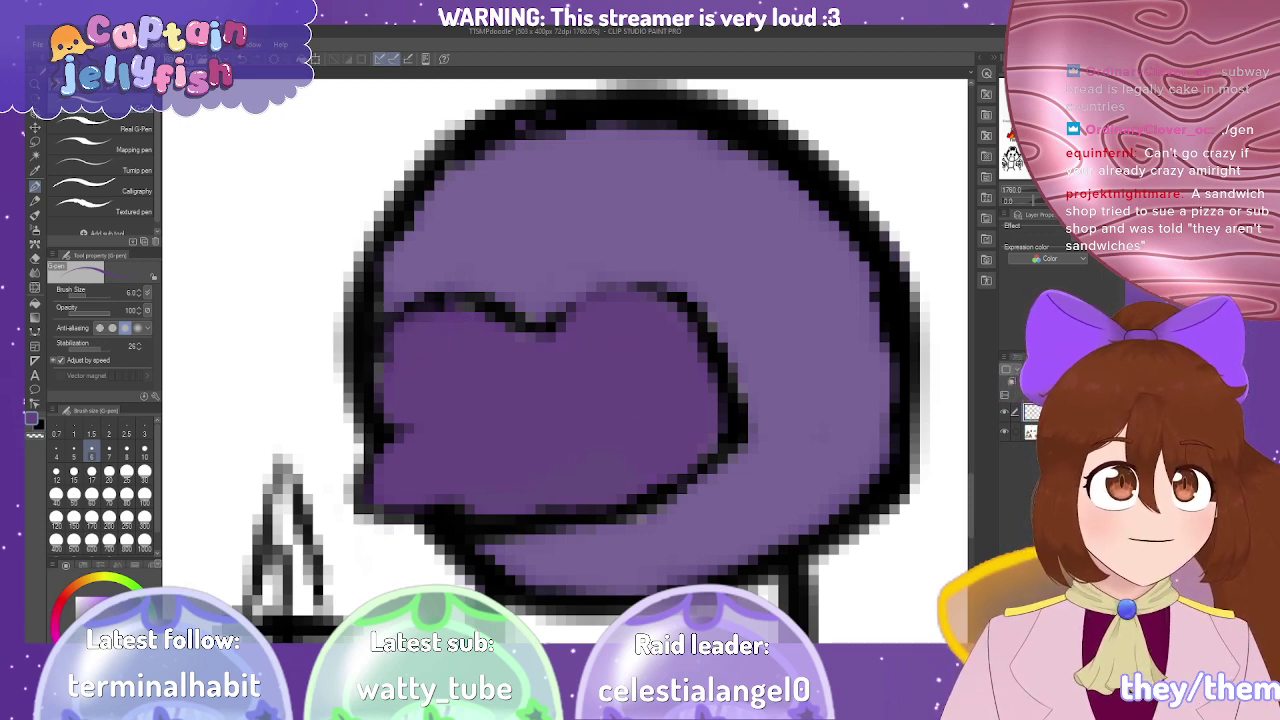
# Make the colouring translucent again and erase the purple covering the brow line above the eyes with the hard eraser at size 3.
pyautogui.hotkey('ctrl', 'z')
pyautogui.hotkey('ctrl', 'y')
pyautogui.hotkey('ctrl', 'z')
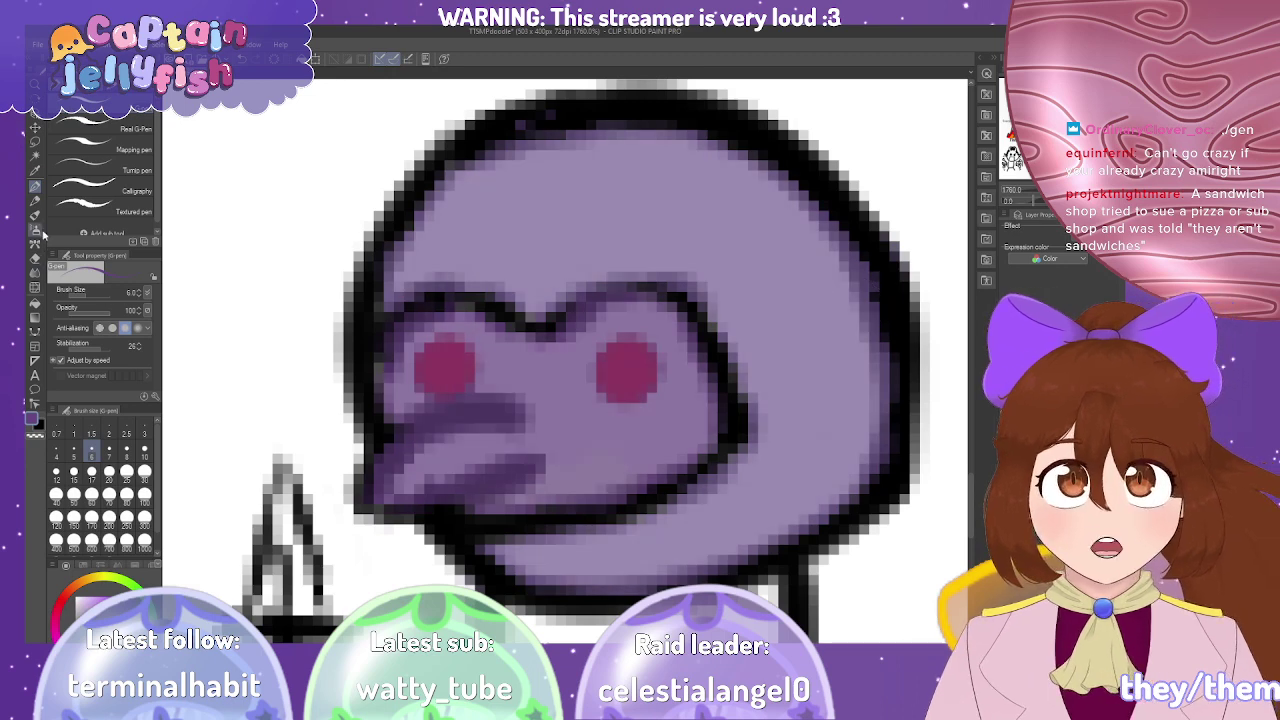
pyautogui.click(35, 258)
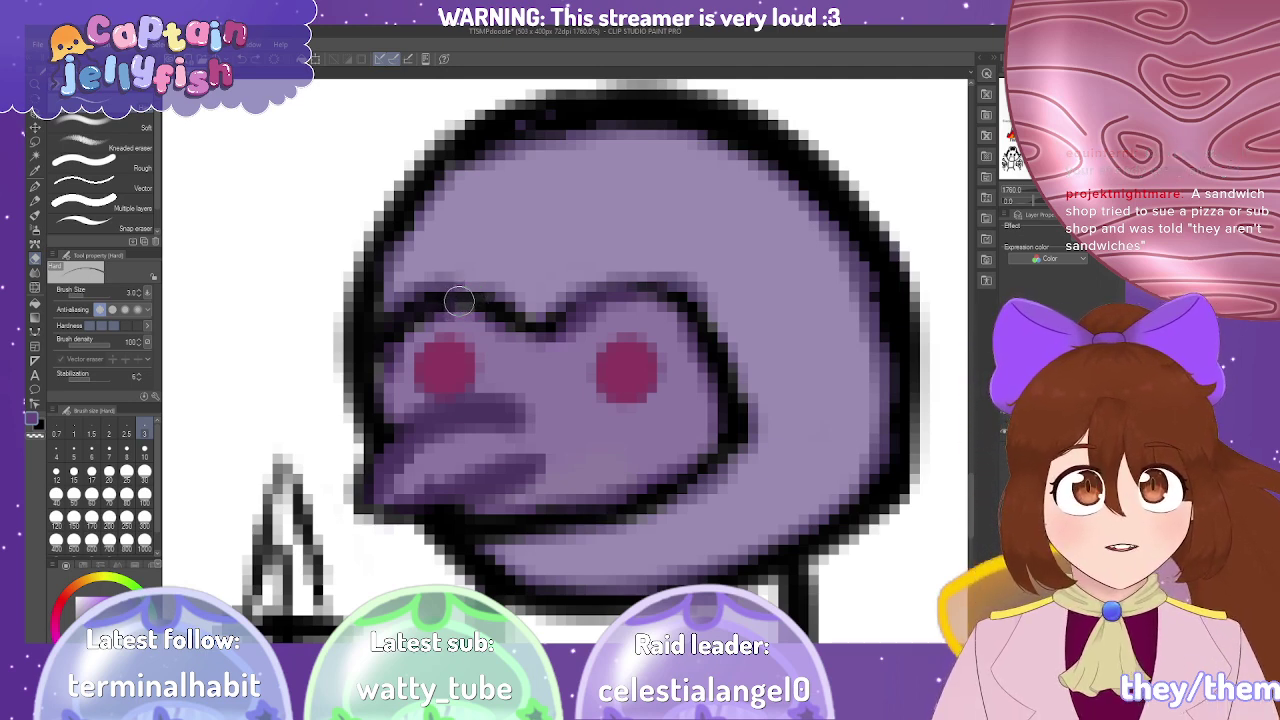
pyautogui.click(540, 338)
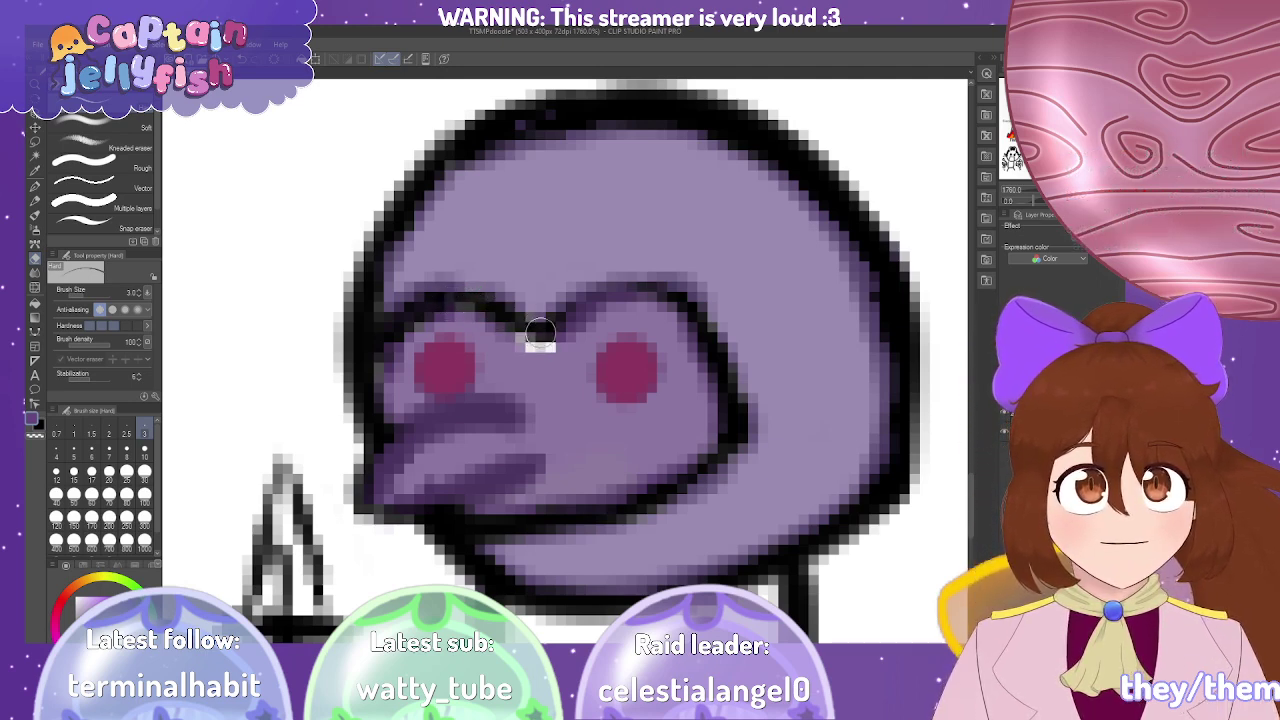
pyautogui.hotkey('ctrl', 'z')
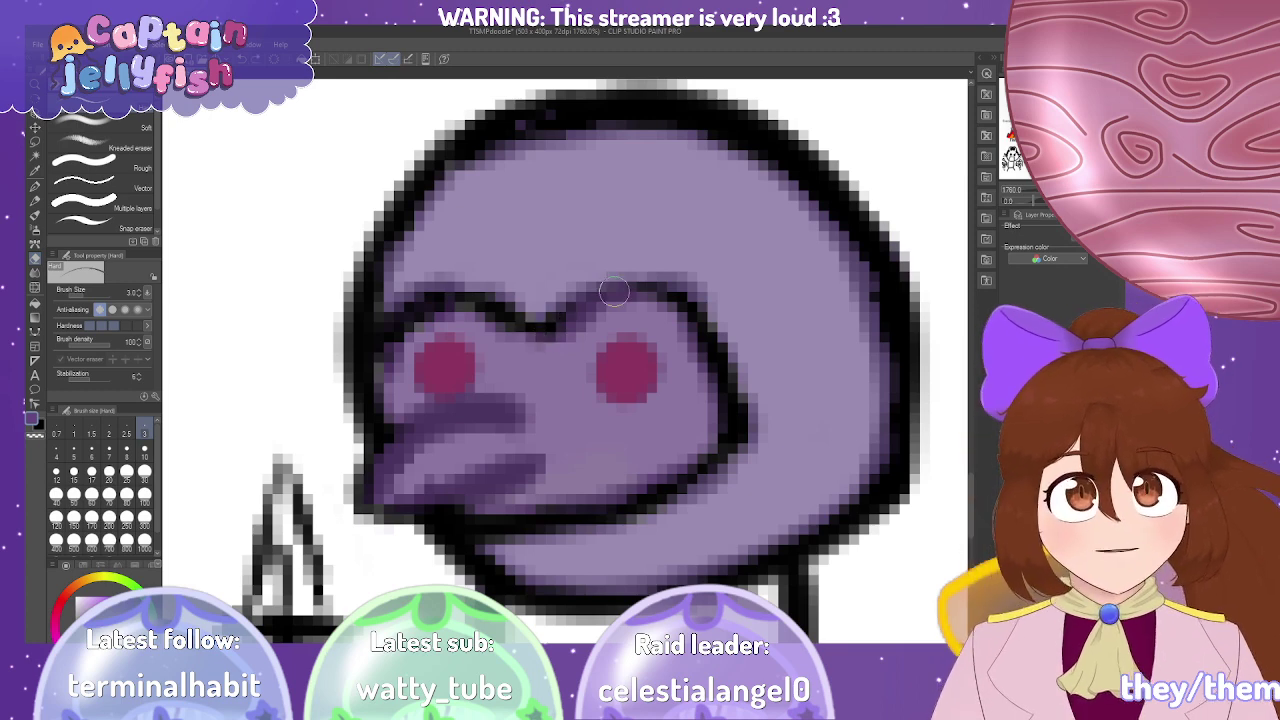
pyautogui.moveTo(598, 314); pyautogui.dragTo(646, 300)
pyautogui.hotkey('ctrl', 'z')
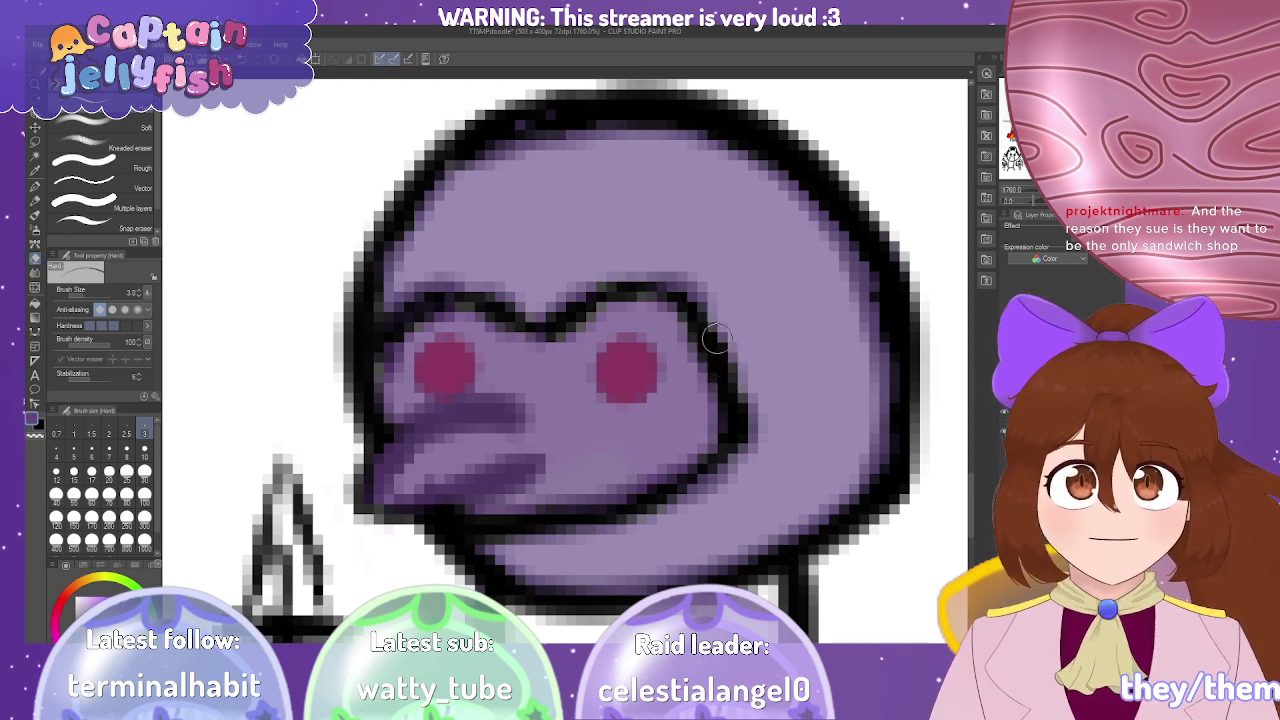
# Erase the purple covering the black beak lines and both red eyes of the bird-faced figure with the size 3 Hard eraser.
pyautogui.moveTo(515, 412)
pyautogui.mouseDown()
pyautogui.moveTo(411, 434)
pyautogui.moveTo(444, 417)
pyautogui.moveTo(520, 413)
pyautogui.moveTo(415, 429)
pyautogui.moveTo(369, 471)
pyautogui.moveTo(384, 456)
pyautogui.moveTo(368, 495)
pyautogui.moveTo(368, 483)
pyautogui.moveTo(430, 511)
pyautogui.mouseUp()
pyautogui.hotkey('ctrl', 'z')
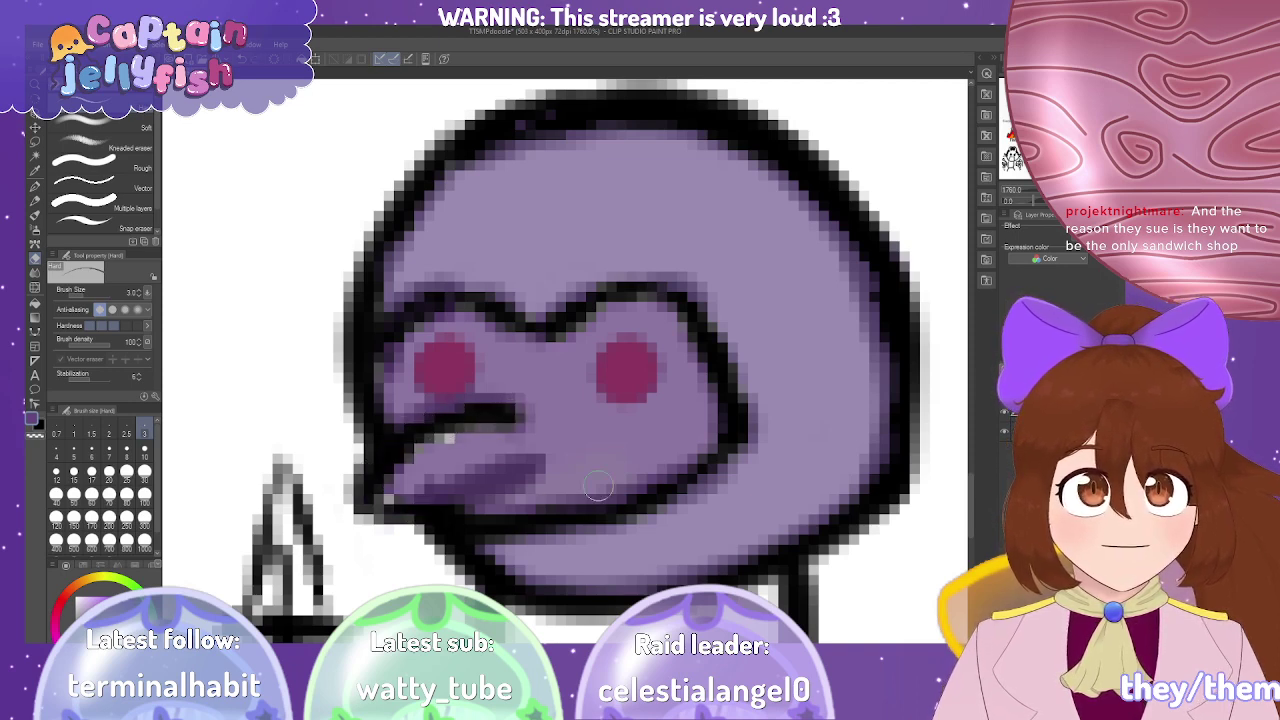
pyautogui.moveTo(722, 450)
pyautogui.mouseDown()
pyautogui.moveTo(619, 507)
pyautogui.moveTo(525, 522)
pyautogui.mouseUp()
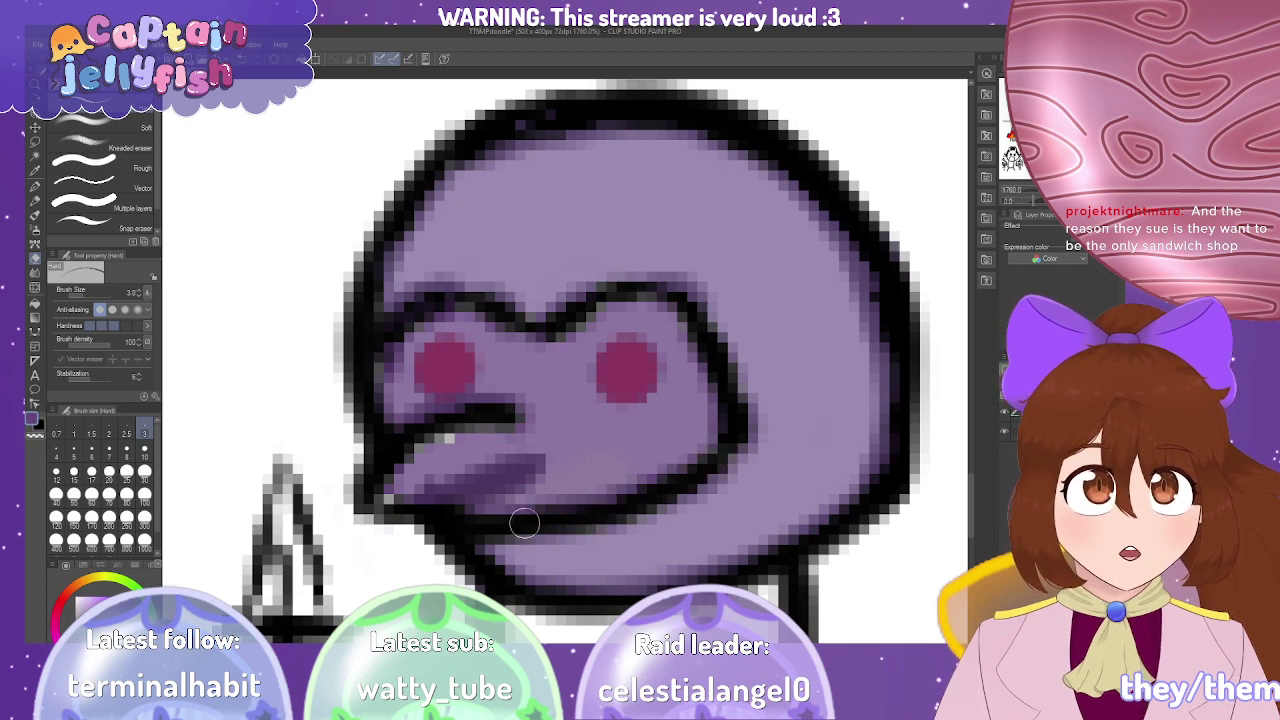
pyautogui.moveTo(526, 466); pyautogui.dragTo(444, 499)
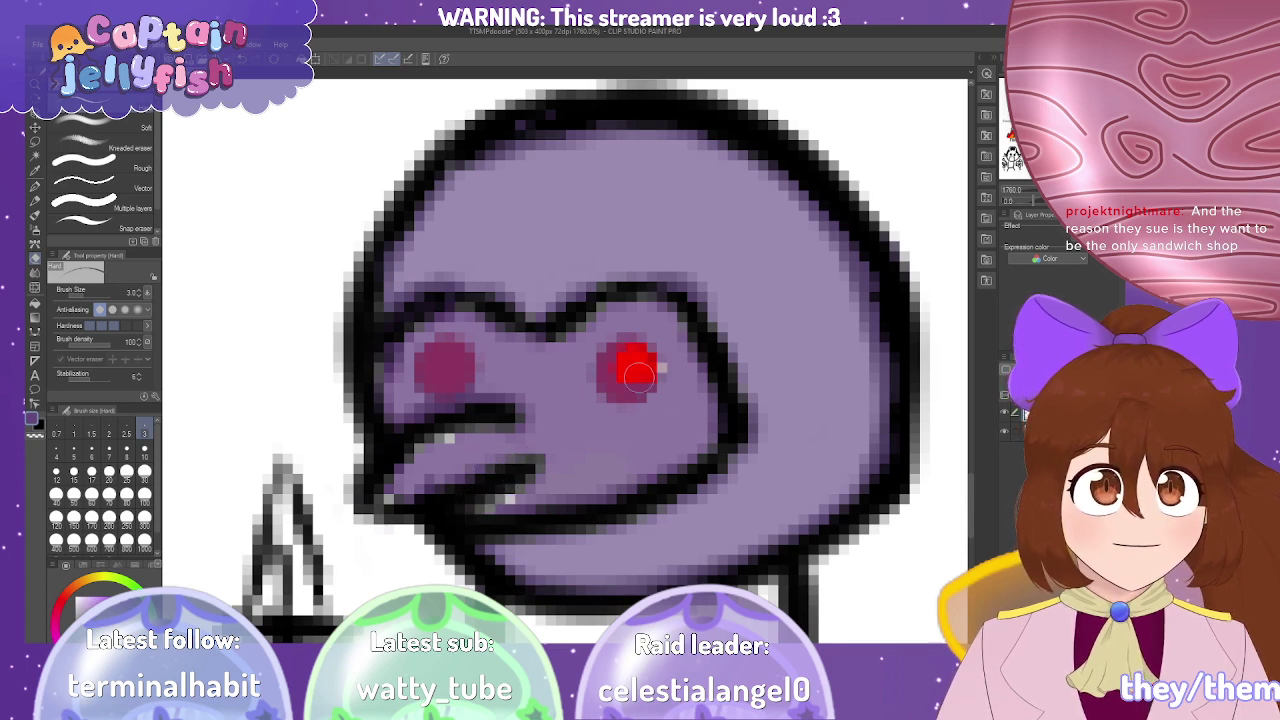
pyautogui.moveTo(610, 379)
pyautogui.mouseDown()
pyautogui.moveTo(645, 377)
pyautogui.moveTo(618, 351)
pyautogui.moveTo(613, 380)
pyautogui.moveTo(638, 378)
pyautogui.moveTo(623, 352)
pyautogui.moveTo(598, 374)
pyautogui.moveTo(641, 377)
pyautogui.moveTo(645, 350)
pyautogui.moveTo(620, 396)
pyautogui.mouseUp()
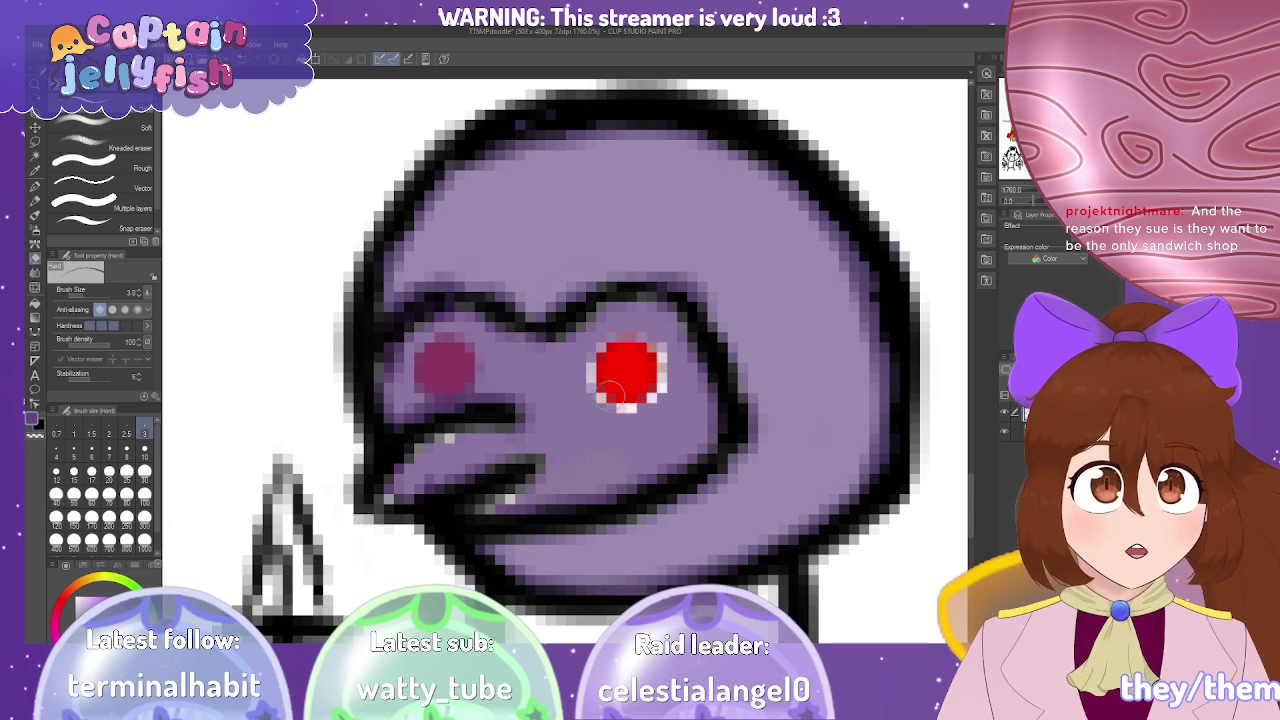
pyautogui.moveTo(421, 358); pyautogui.dragTo(472, 377)
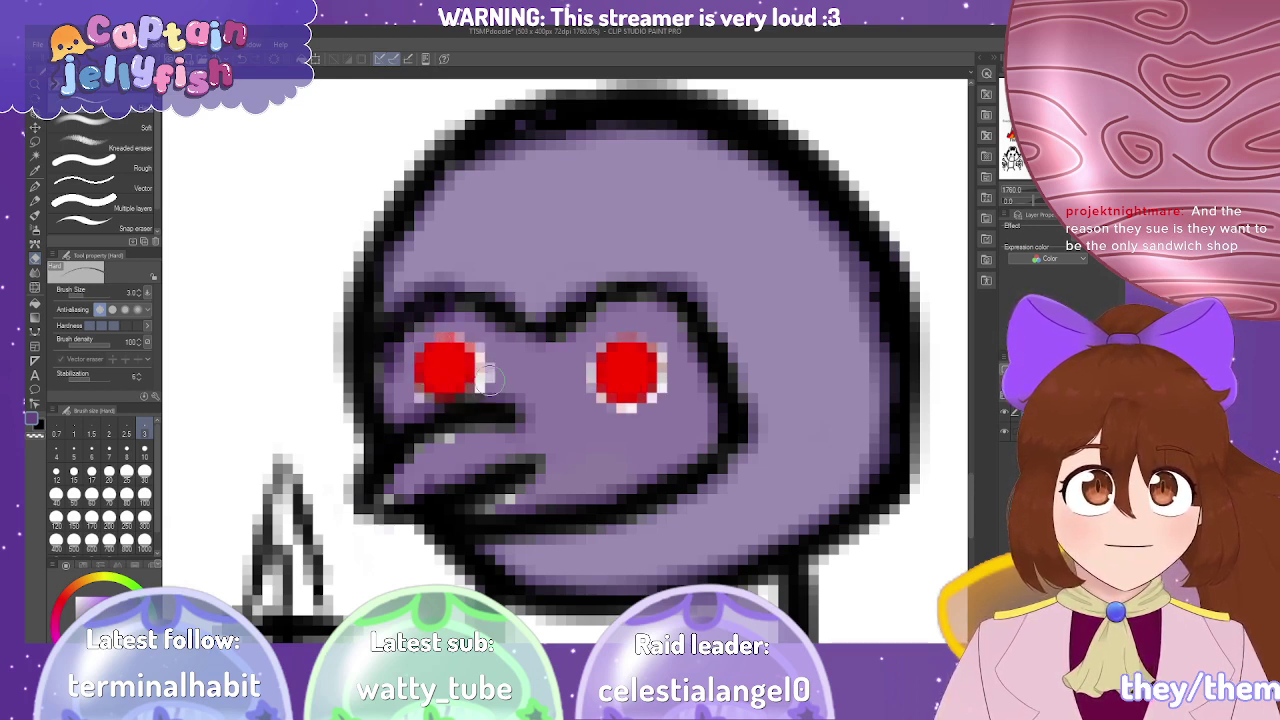
pyautogui.hotkey('ctrl', 'z')
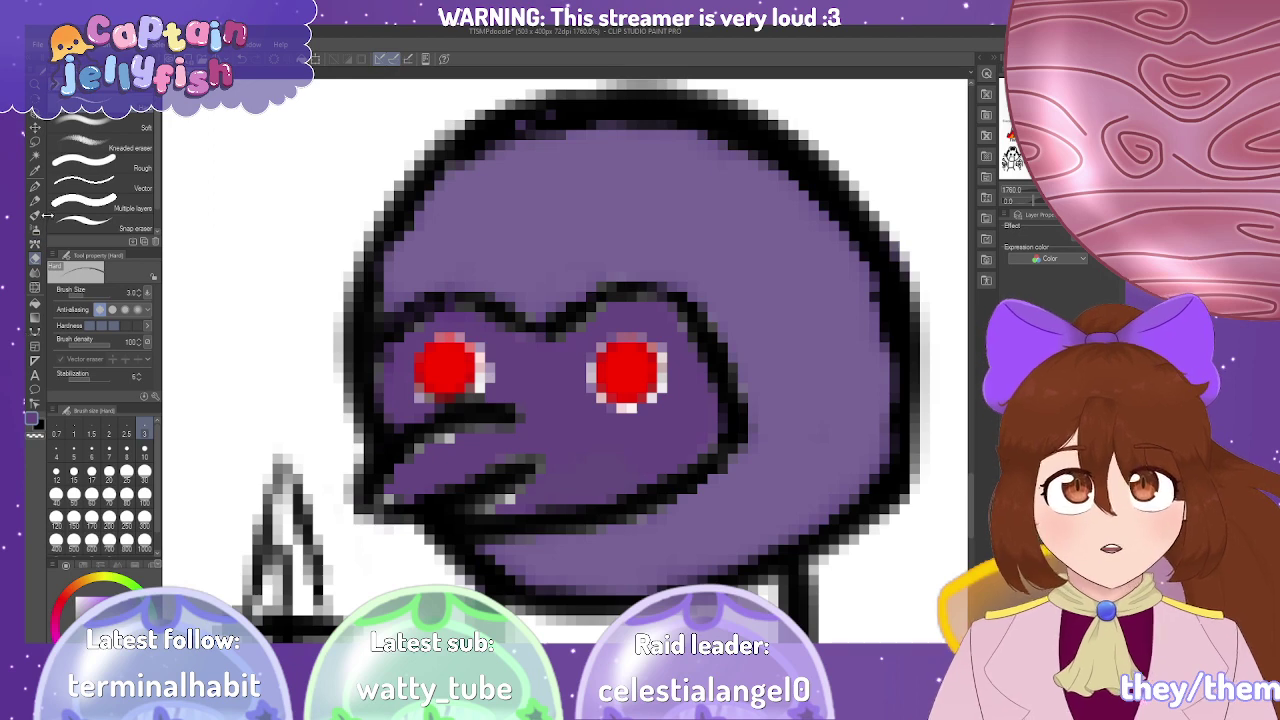
# Fill the white gaps around the eyes and beak with dark purple using the pen at sizes 1 and 1.5.
pyautogui.click(35, 187)
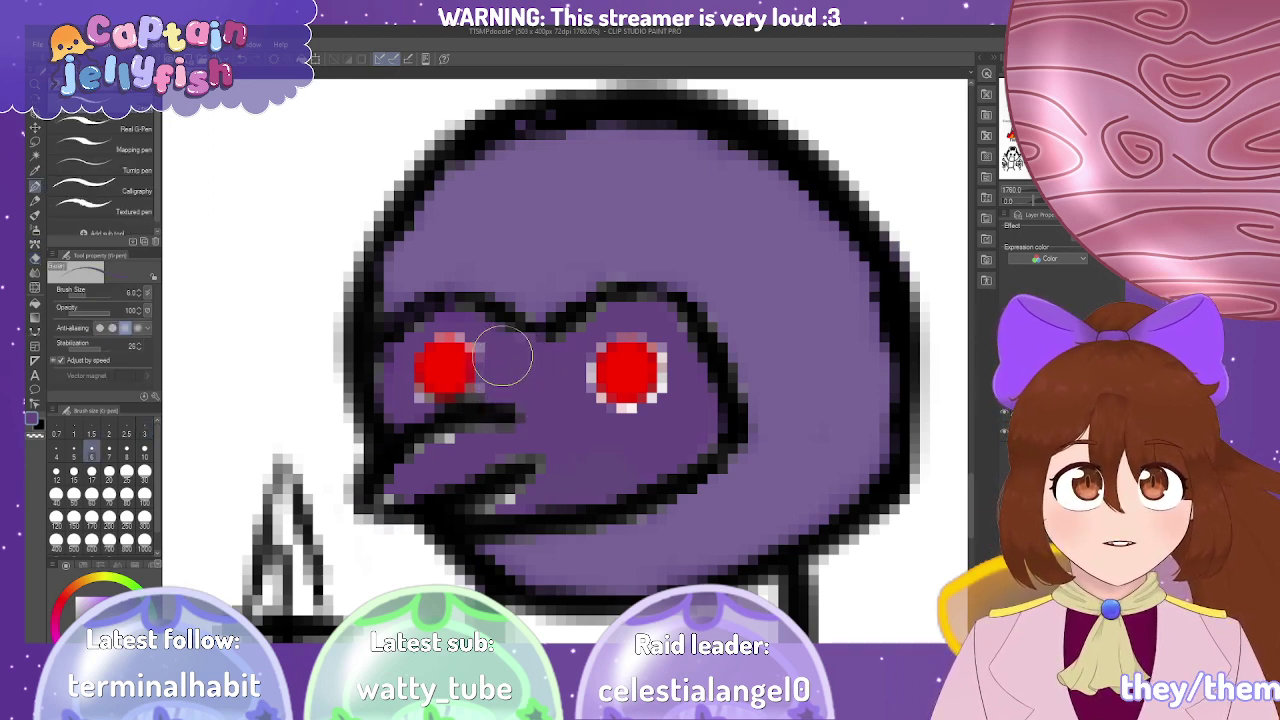
pyautogui.click(74, 433)
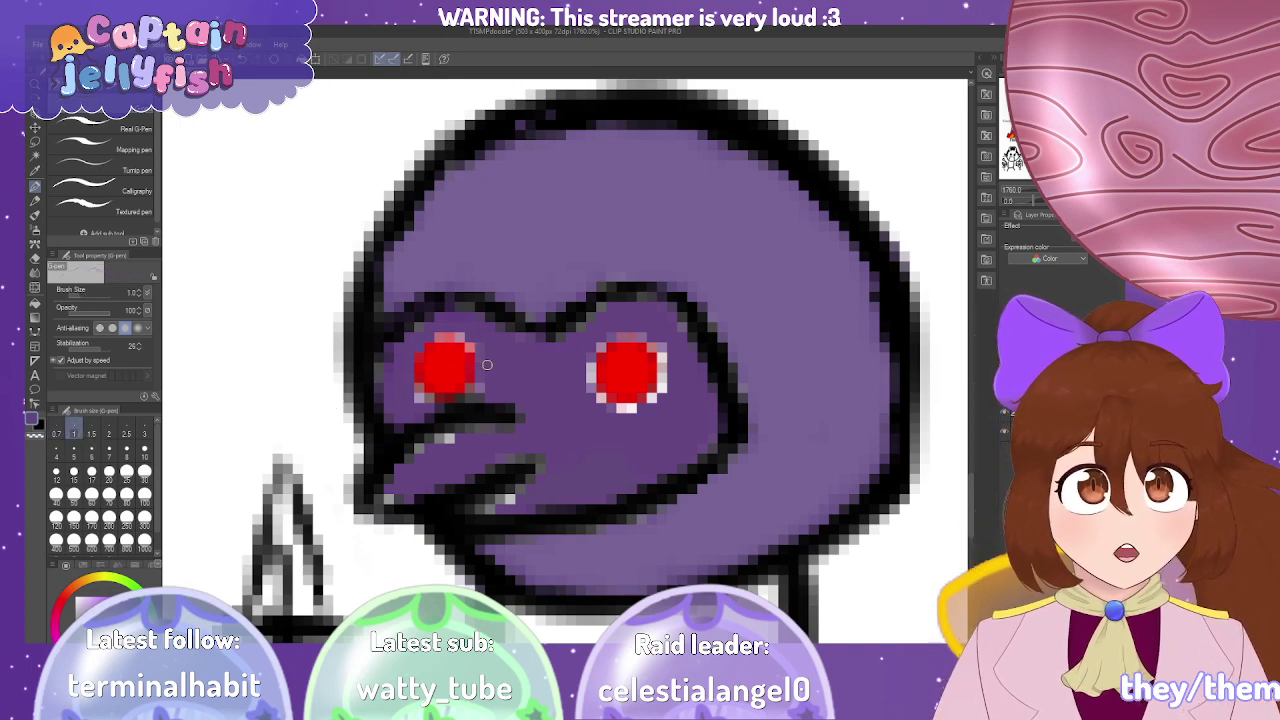
pyautogui.moveTo(591, 358)
pyautogui.mouseDown()
pyautogui.moveTo(590, 385)
pyautogui.moveTo(610, 380)
pyautogui.mouseUp()
pyautogui.moveTo(662, 347)
pyautogui.mouseDown()
pyautogui.moveTo(665, 395)
pyautogui.moveTo(601, 401)
pyautogui.mouseUp()
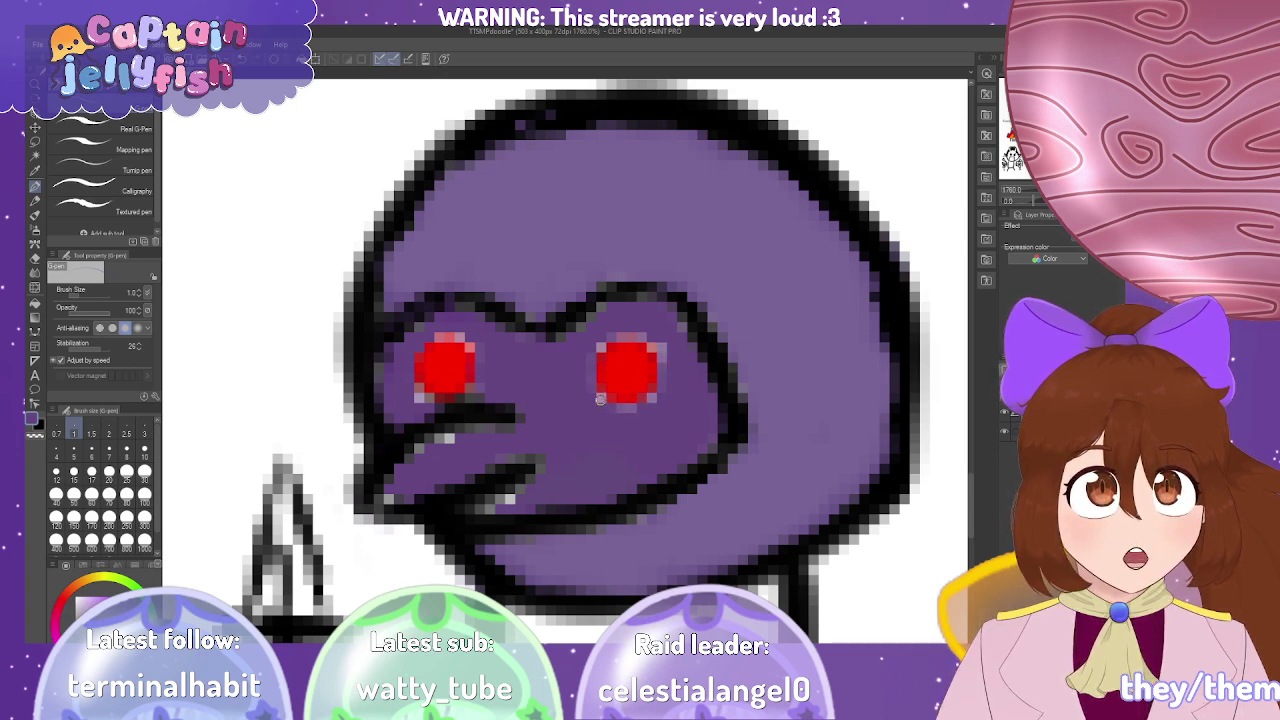
pyautogui.press(']')
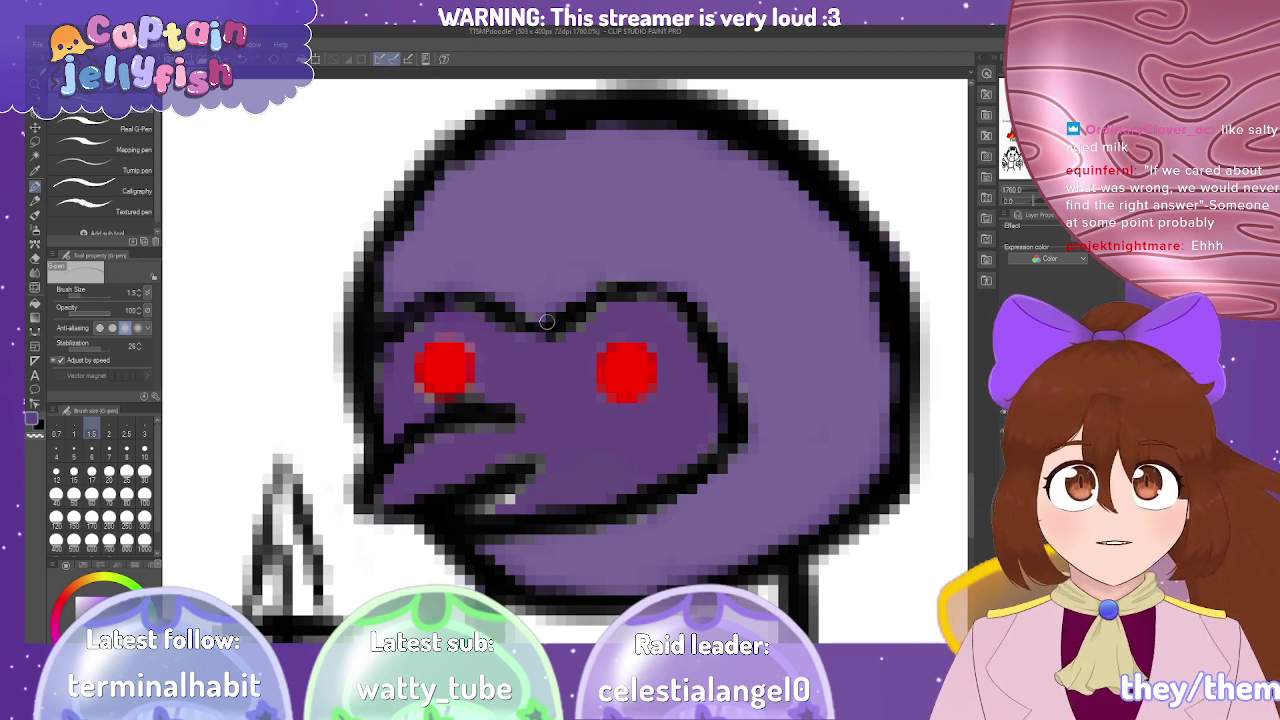
# Sample the purple from the head and paint the figure's white torso with it using the pen at size 7.
pyautogui.scroll(-5, 549, 321)
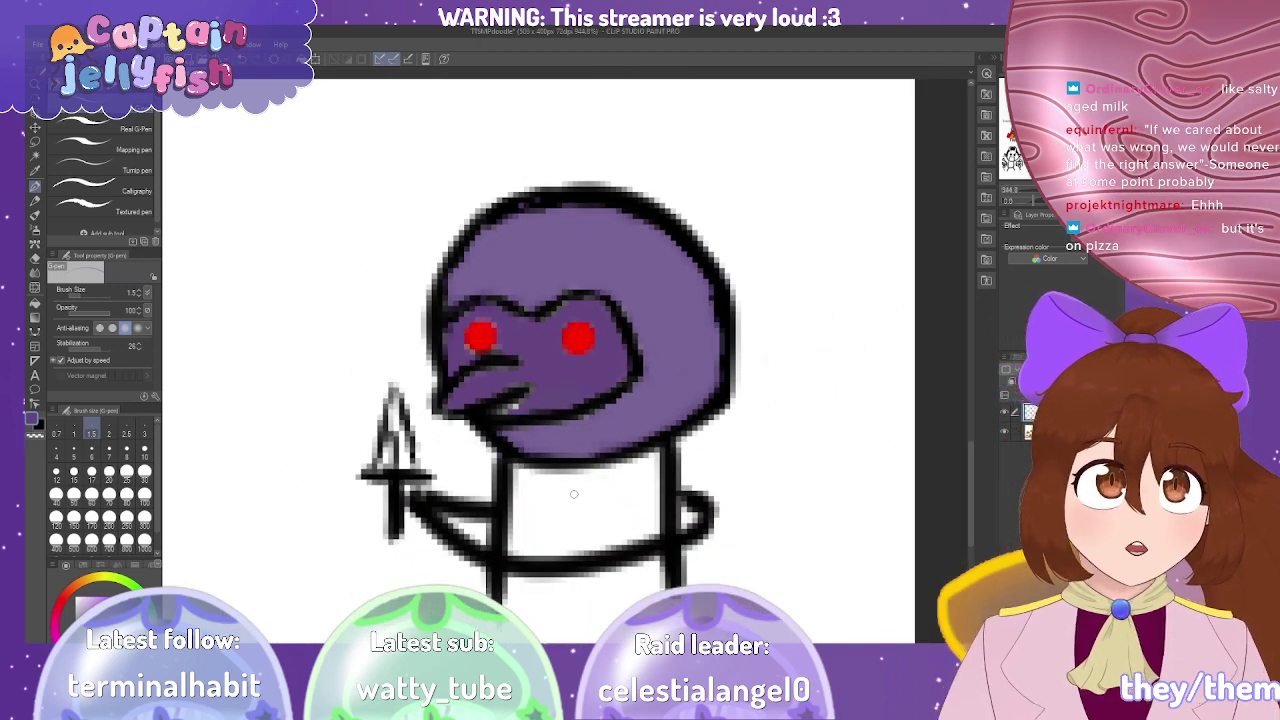
pyautogui.scroll(2, 574, 493)
pyautogui.press('i')
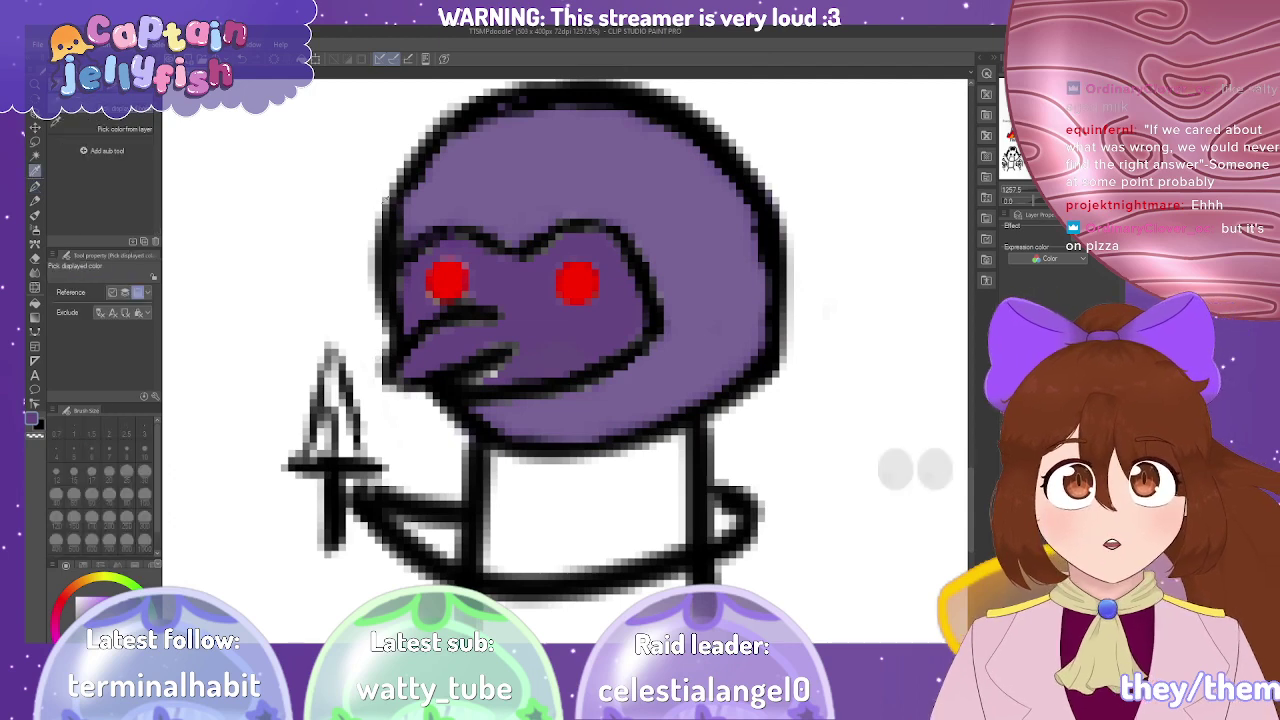
pyautogui.click(432, 240)
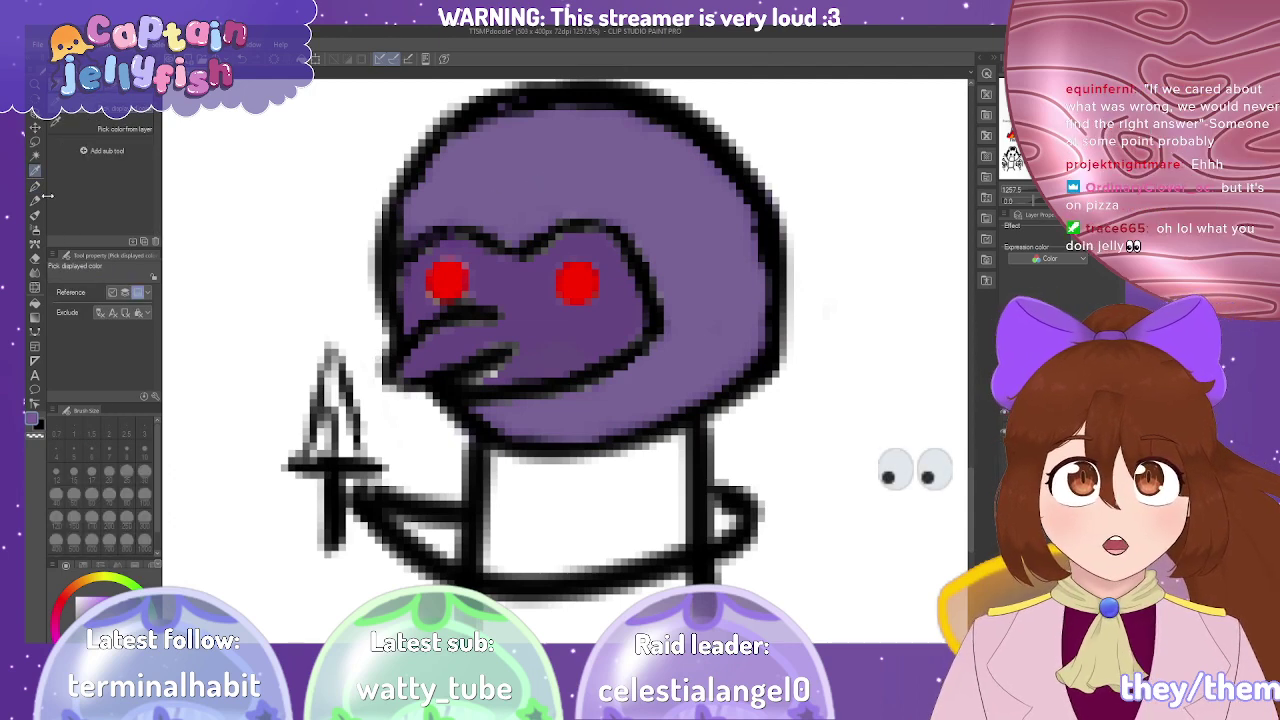
pyautogui.click(35, 186)
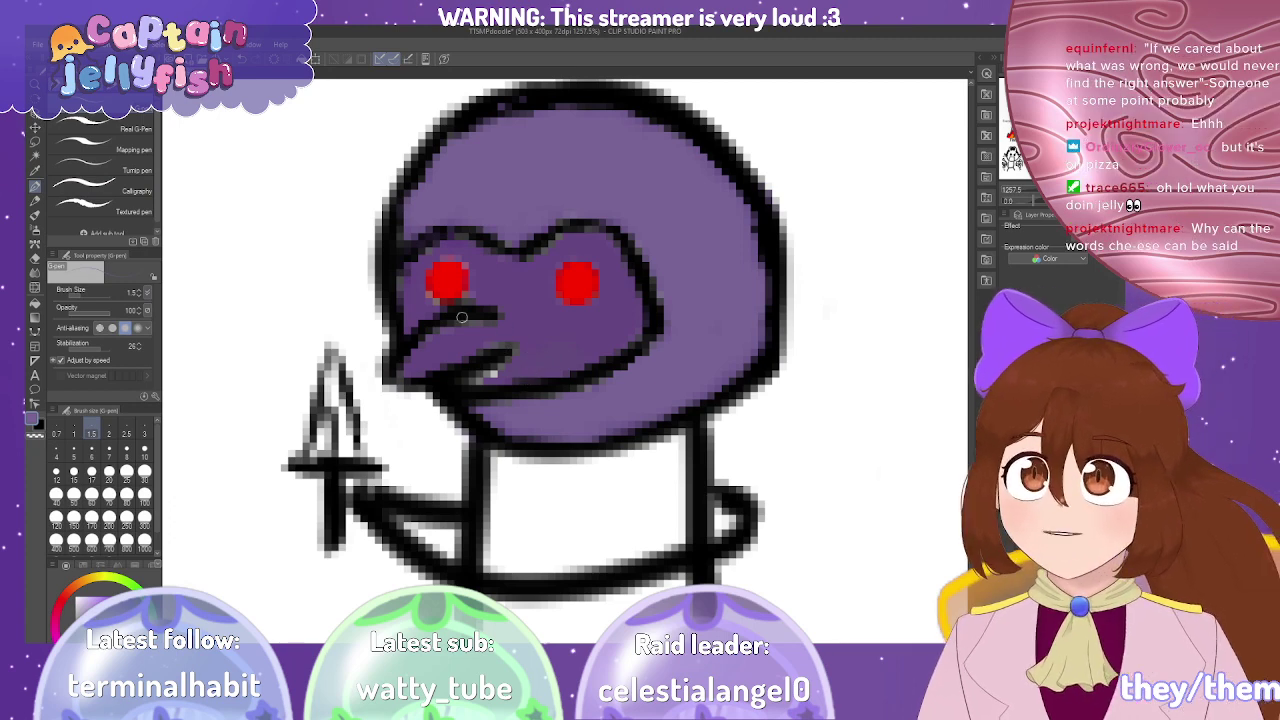
pyautogui.click(35, 201)
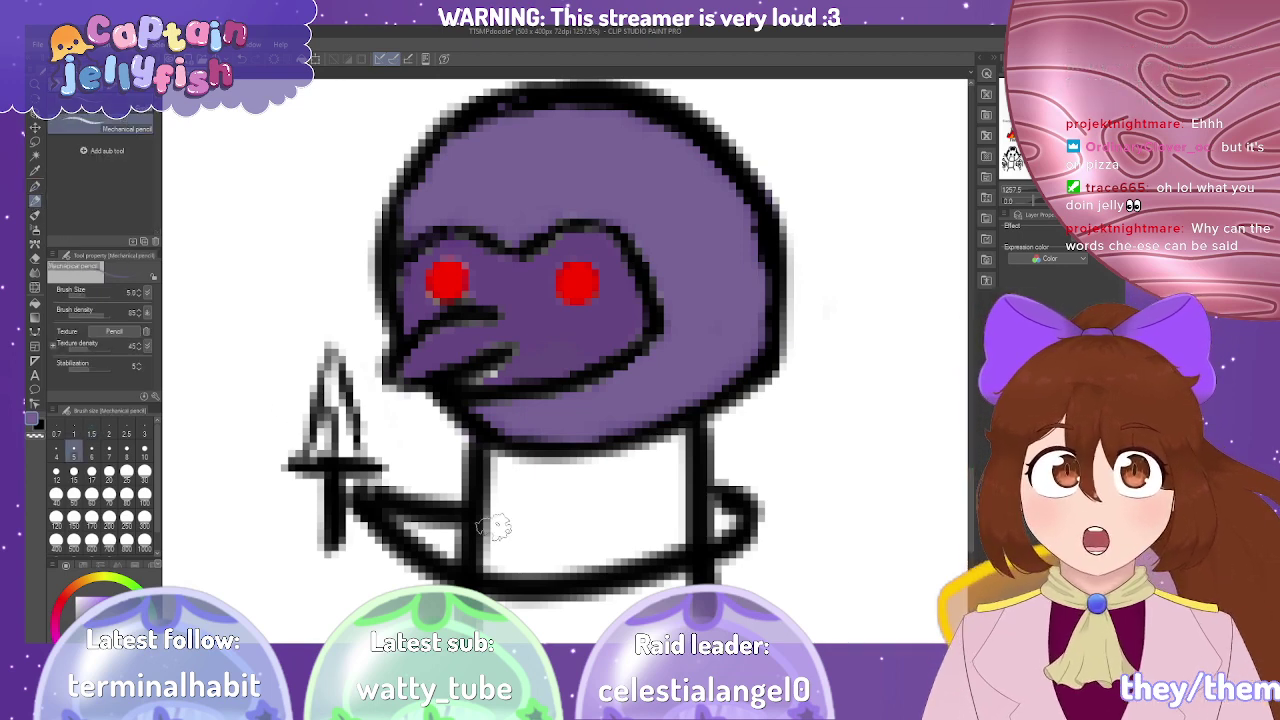
pyautogui.click(36, 187)
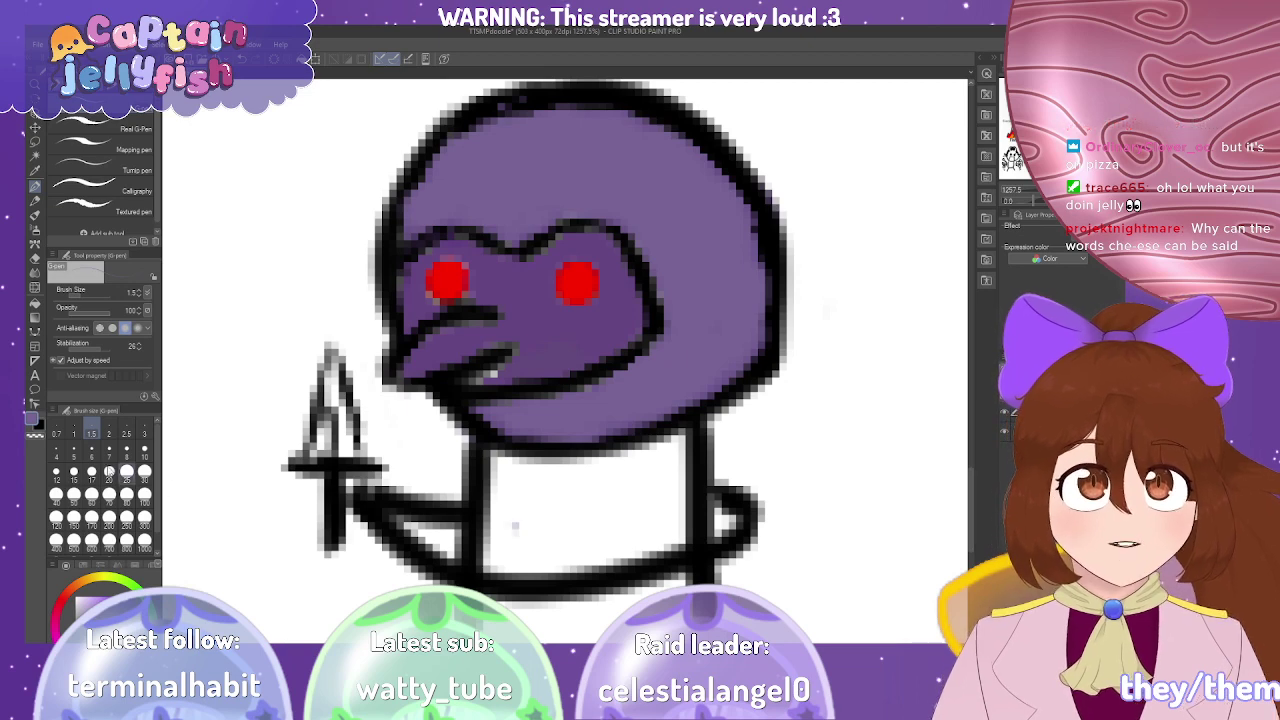
pyautogui.click(145, 452)
pyautogui.moveTo(520, 500)
pyautogui.mouseDown()
pyautogui.moveTo(525, 540)
pyautogui.moveTo(505, 600)
pyautogui.moveTo(605, 620)
pyautogui.moveTo(672, 605)
pyautogui.moveTo(685, 445)
pyautogui.moveTo(510, 465)
pyautogui.moveTo(508, 530)
pyautogui.moveTo(558, 600)
pyautogui.moveTo(600, 540)
pyautogui.moveTo(630, 575)
pyautogui.moveTo(645, 490)
pyautogui.moveTo(515, 500)
pyautogui.moveTo(500, 578)
pyautogui.moveTo(500, 470)
pyautogui.moveTo(578, 476)
pyautogui.moveTo(629, 455)
pyautogui.mouseUp()
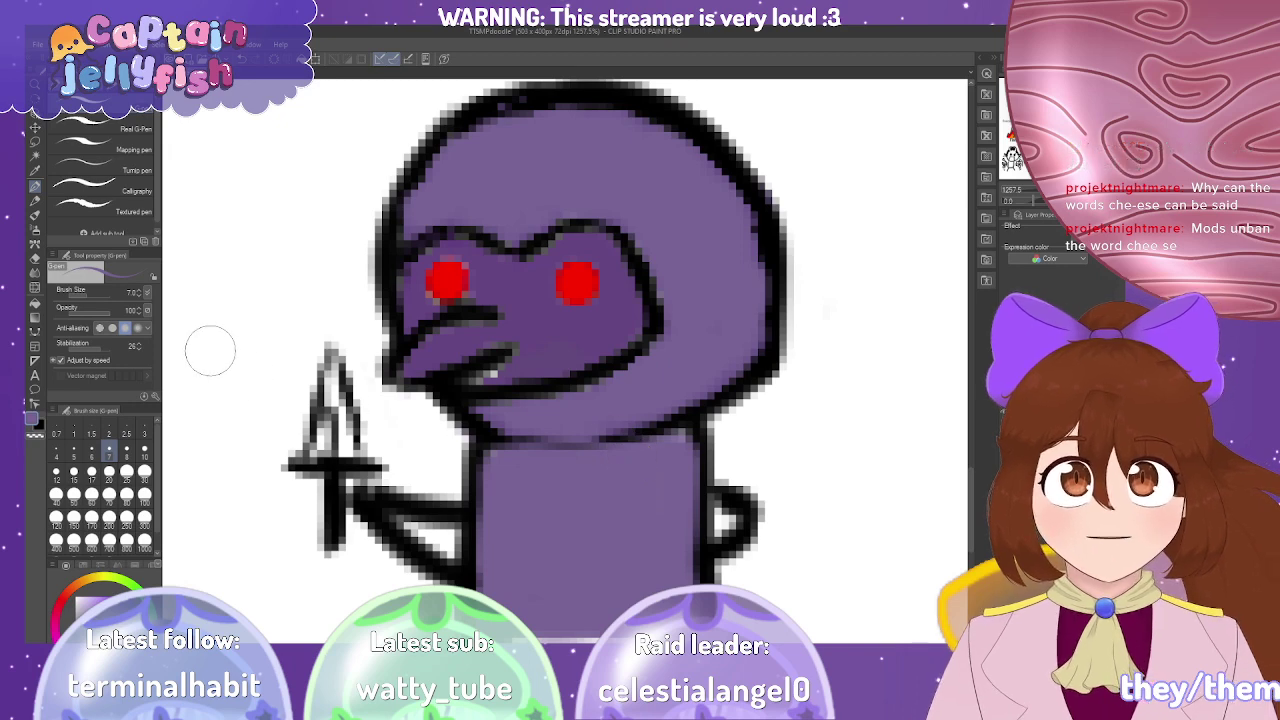
# Erase the purple over the neck and arm outlines with the size 3 Hard eraser and fill leftover pale gaps using the size 2 pen.
pyautogui.click(56, 452)
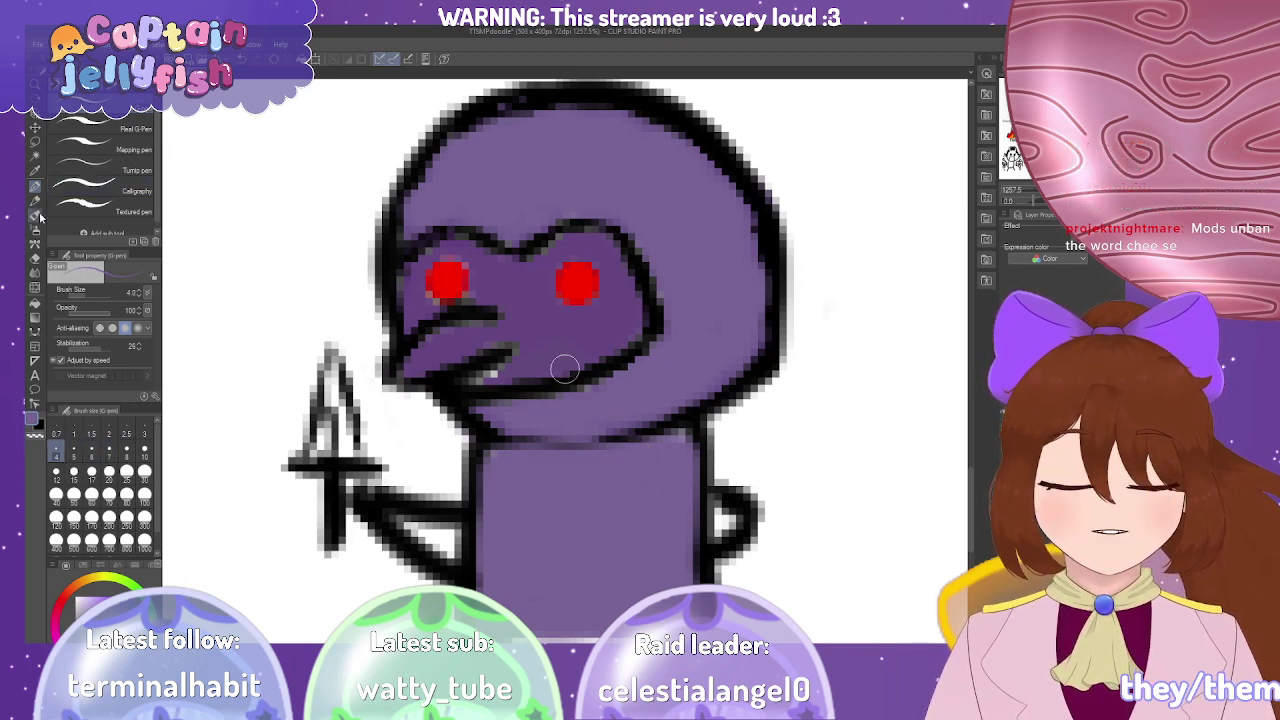
pyautogui.press('e')
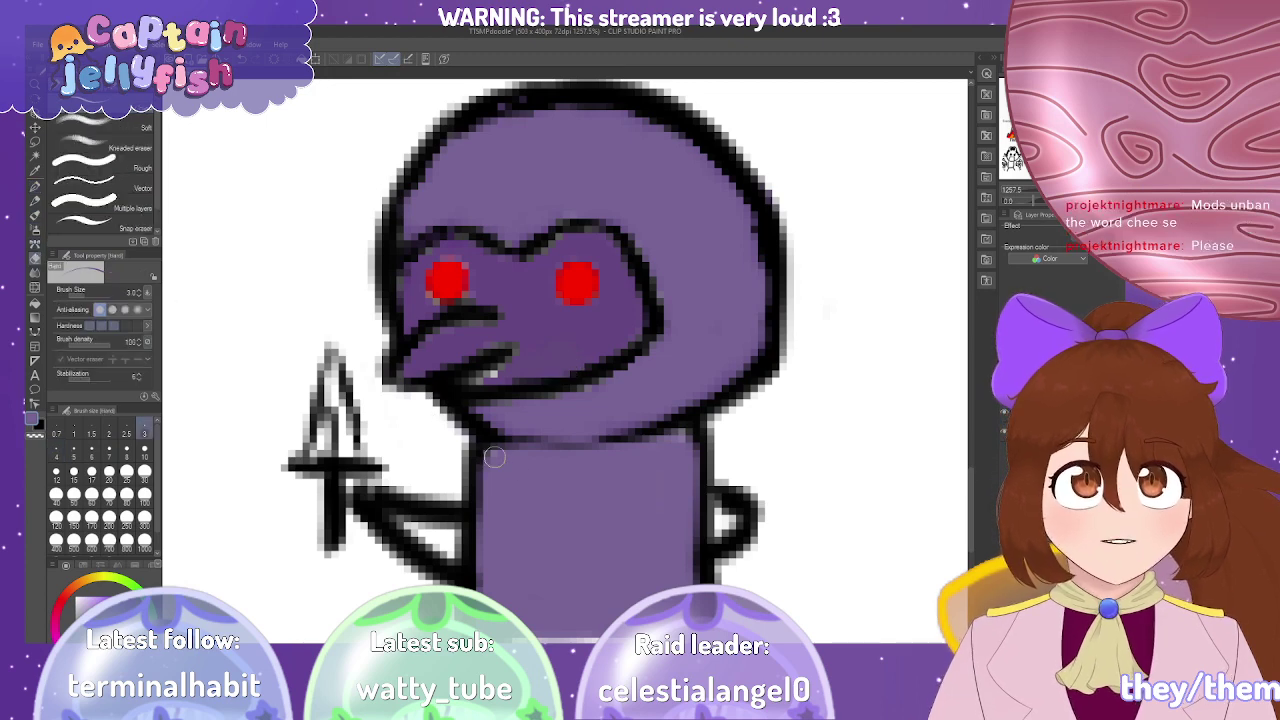
pyautogui.moveTo(510, 441); pyautogui.dragTo(616, 438)
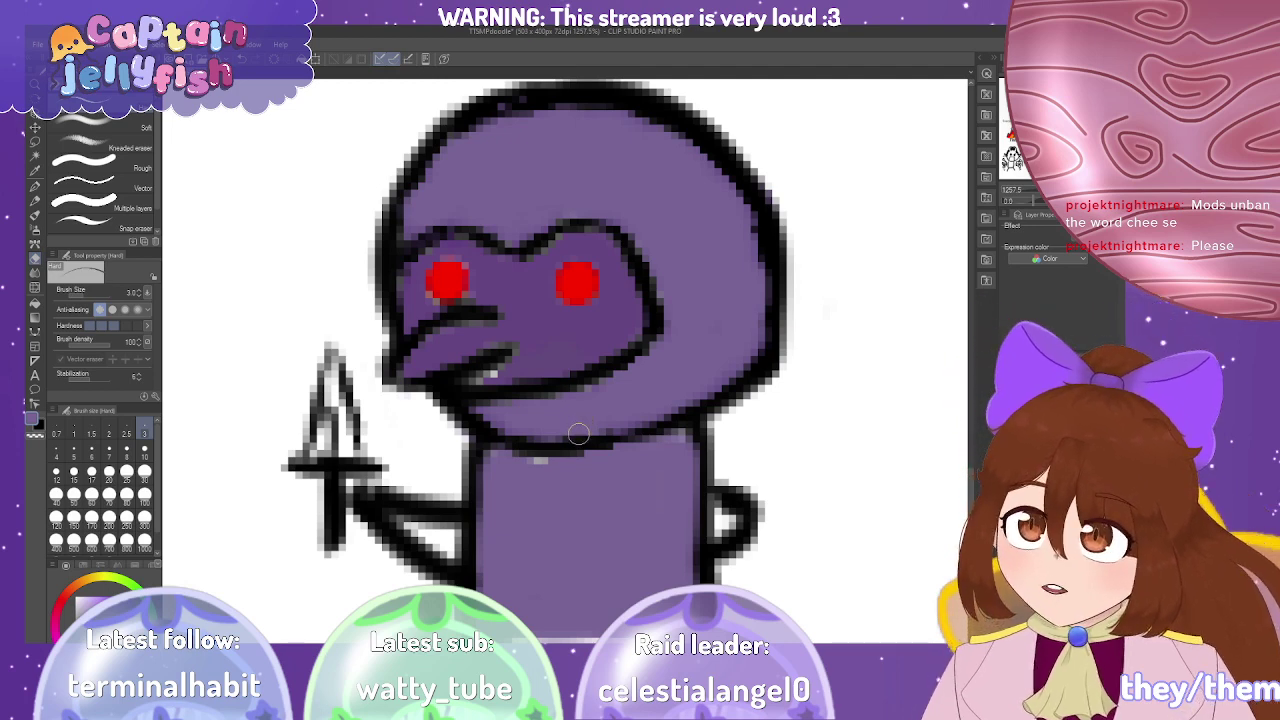
pyautogui.hotkey('ctrl', 'z')
pyautogui.moveTo(512, 441); pyautogui.dragTo(572, 449)
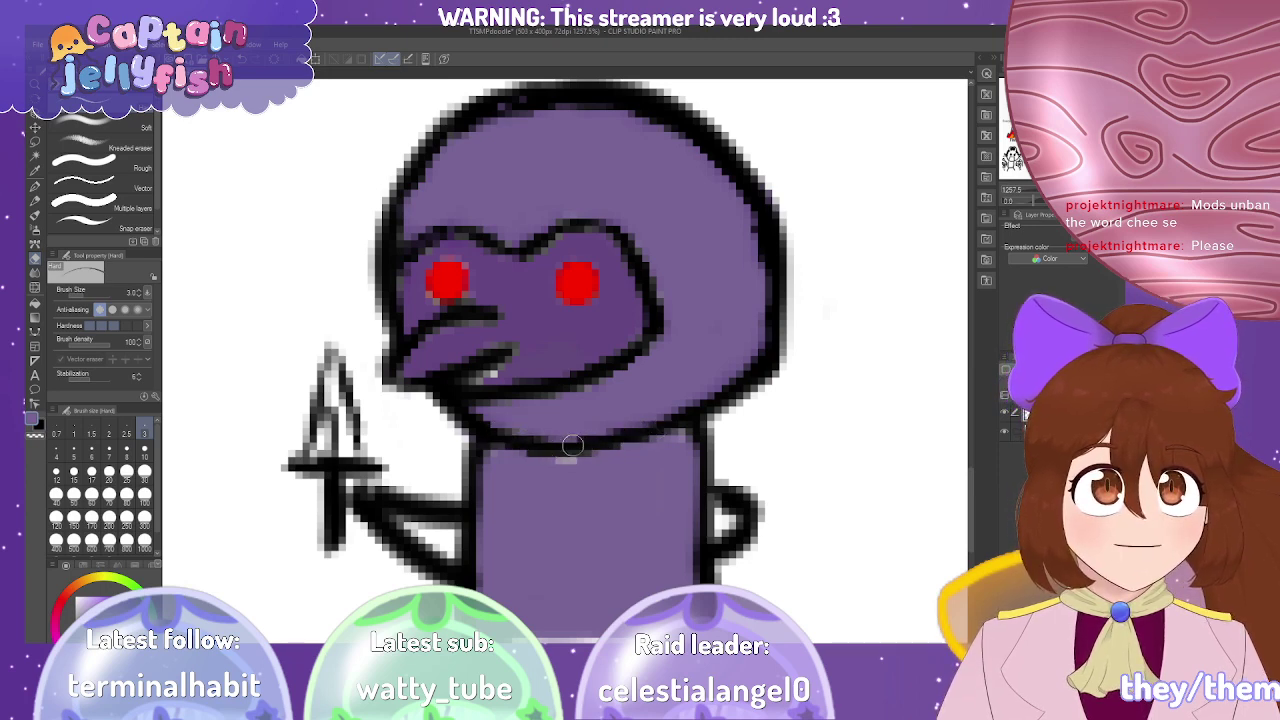
pyautogui.moveTo(600, 200)
pyautogui.mouseDown()
pyautogui.moveTo(590, 540)
pyautogui.moveTo(600, 300)
pyautogui.moveTo(580, 497)
pyautogui.mouseUp()
pyautogui.moveTo(700, 558)
pyautogui.mouseDown()
pyautogui.moveTo(587, 590)
pyautogui.moveTo(466, 585)
pyautogui.moveTo(577, 588)
pyautogui.moveTo(662, 558)
pyautogui.moveTo(600, 580)
pyautogui.moveTo(500, 581)
pyautogui.moveTo(590, 578)
pyautogui.moveTo(651, 556)
pyautogui.mouseUp()
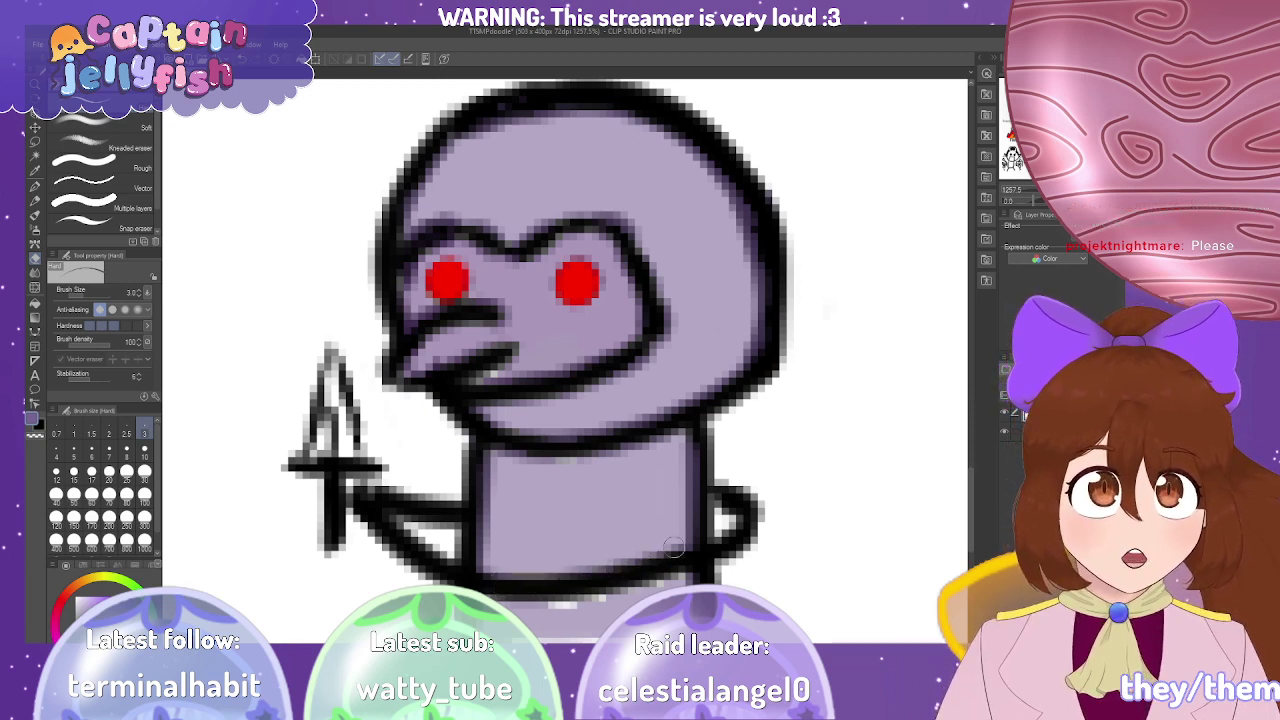
pyautogui.hotkey('ctrl', 'z')
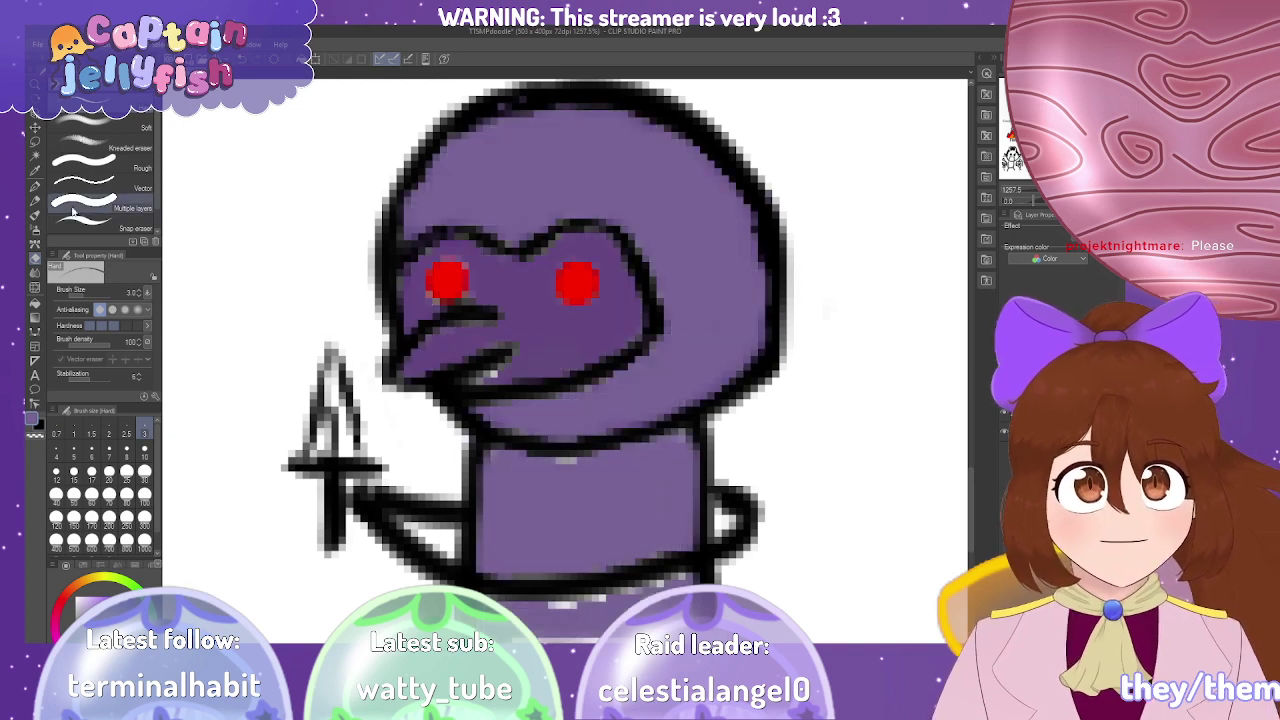
pyautogui.click(35, 187)
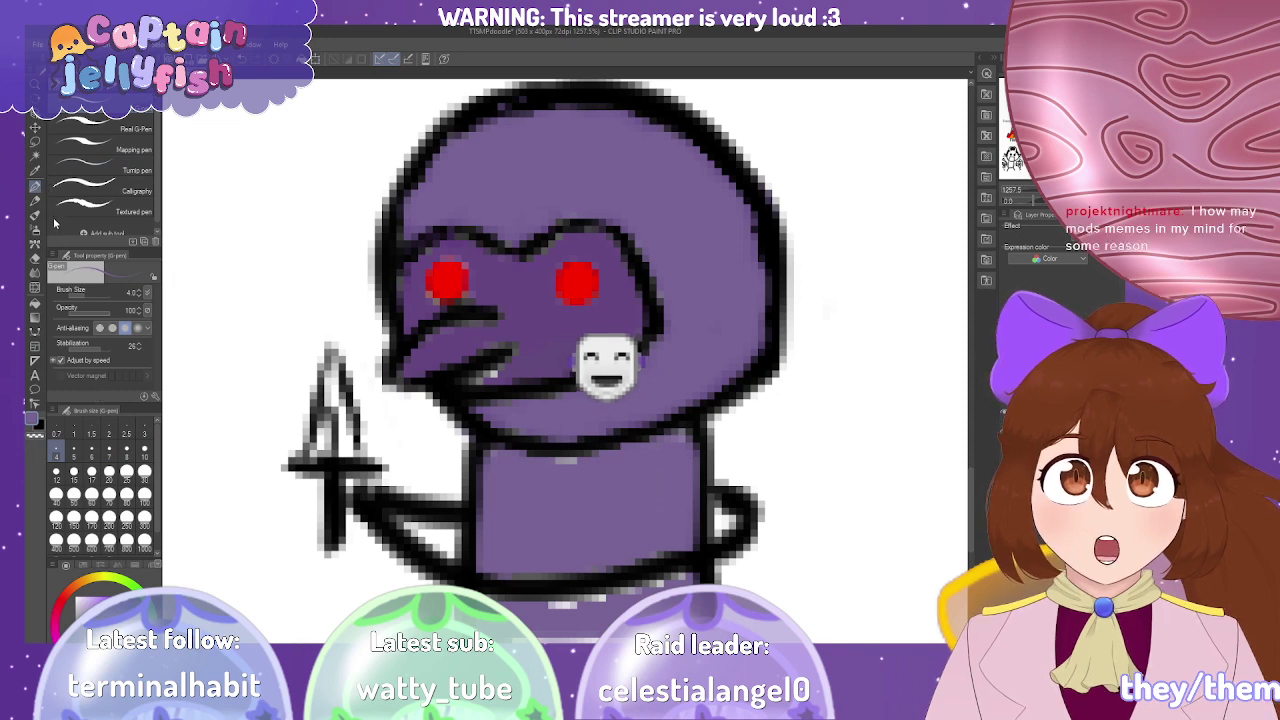
pyautogui.click(109, 433)
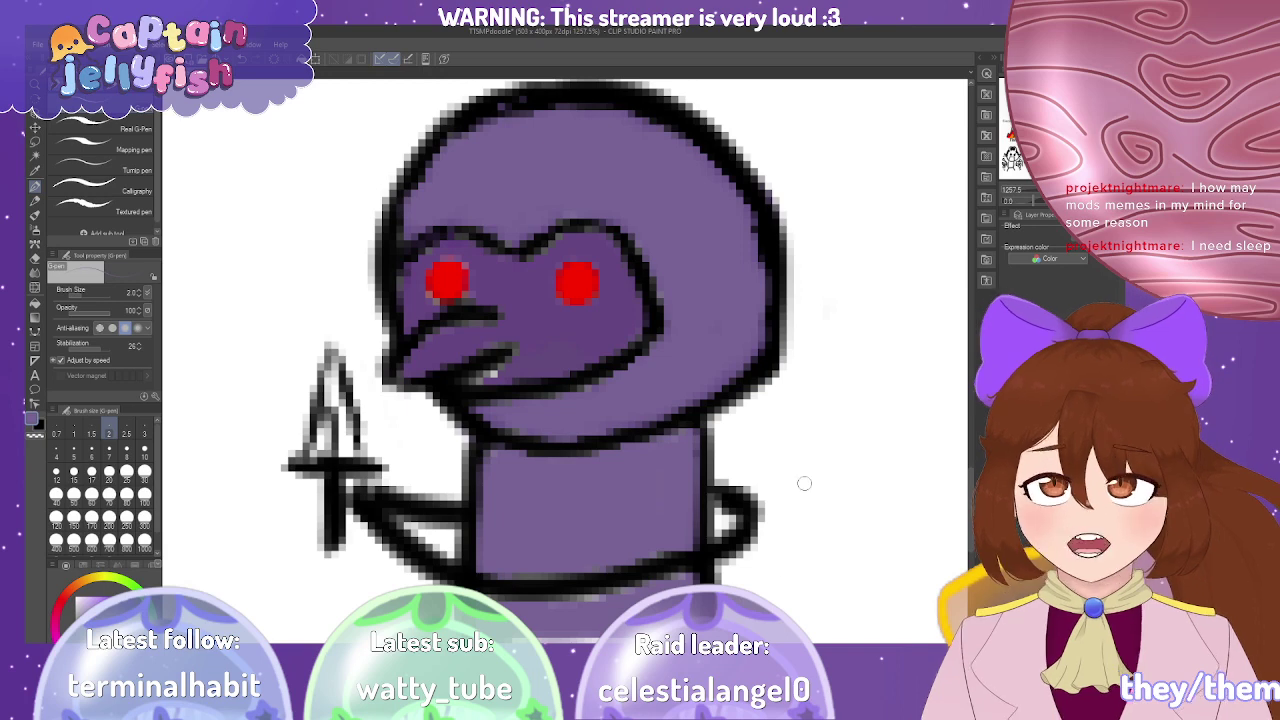
pyautogui.scroll(-2, 654, 428)
pyautogui.scroll(-2, 676, 428)
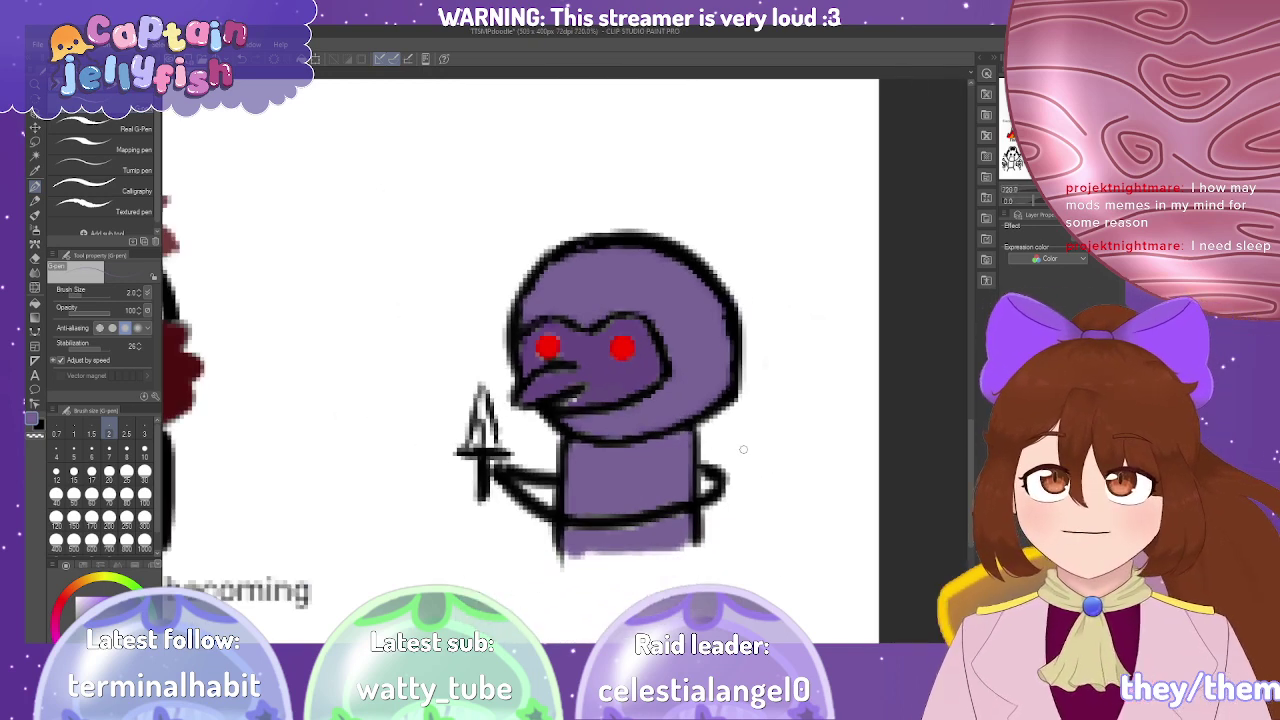
pyautogui.scroll(-4, 743, 449)
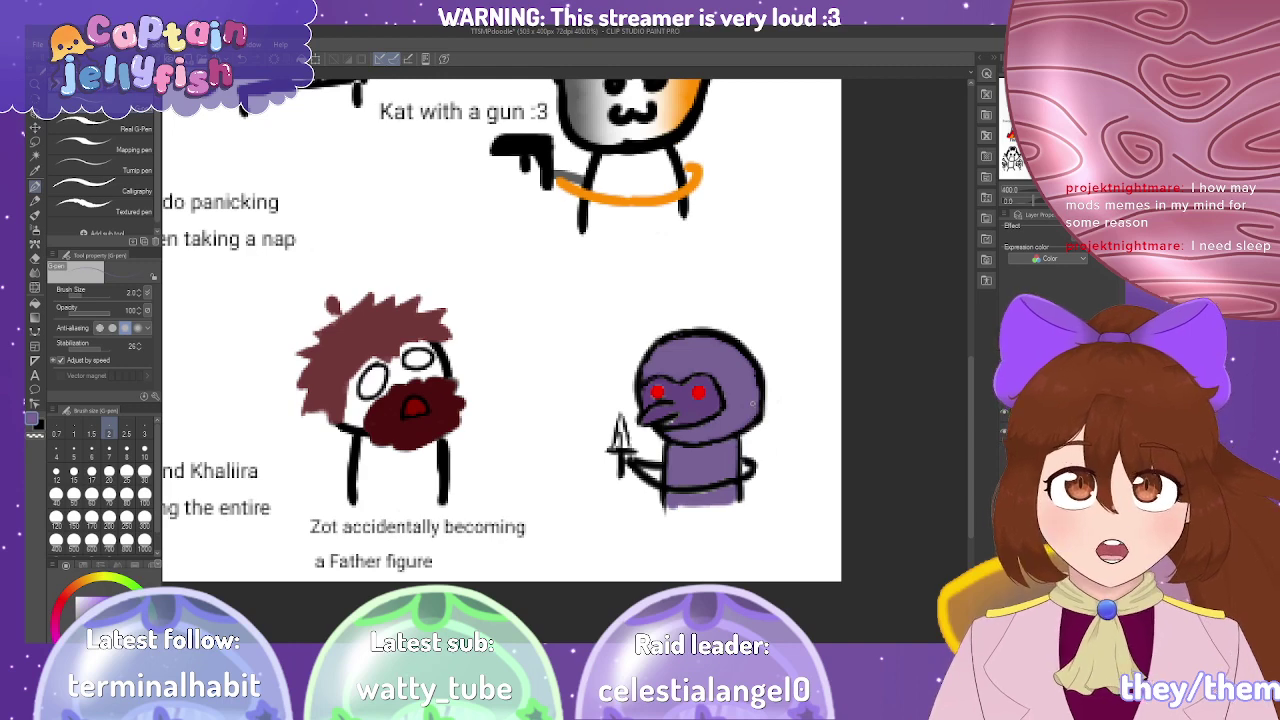
pyautogui.scroll(3, 737, 405)
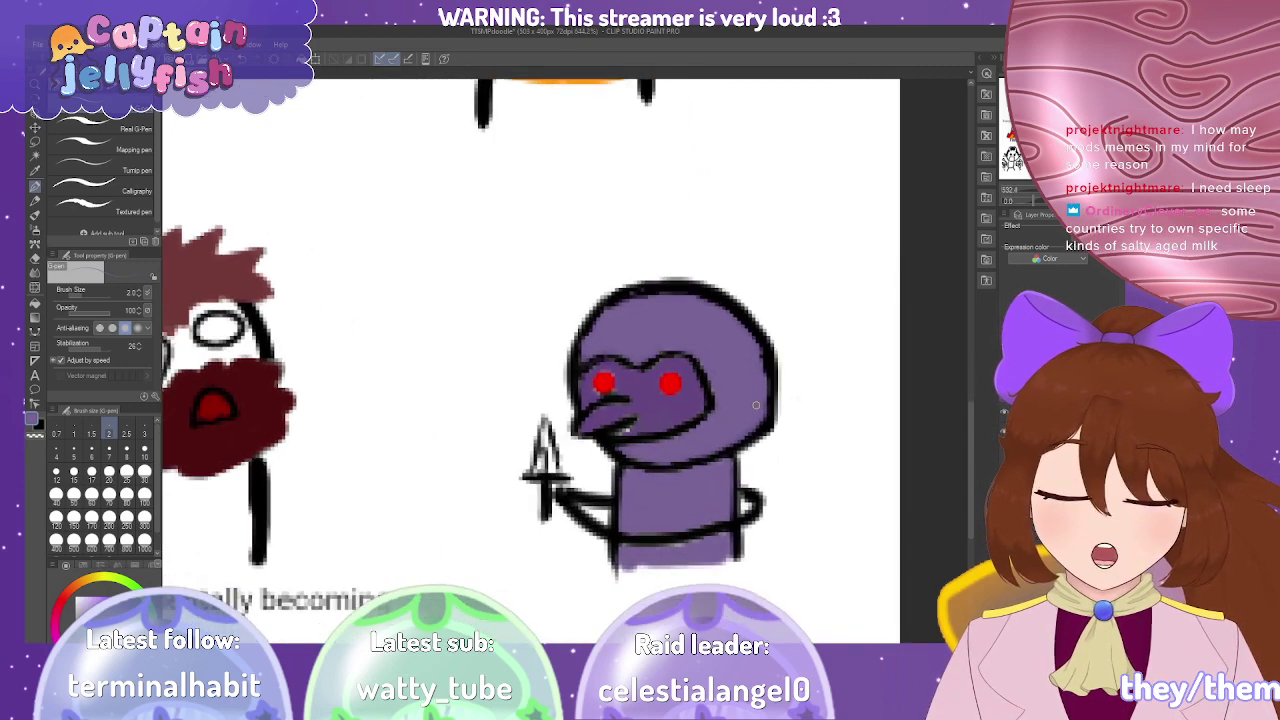
pyautogui.scroll(-6, 754, 404)
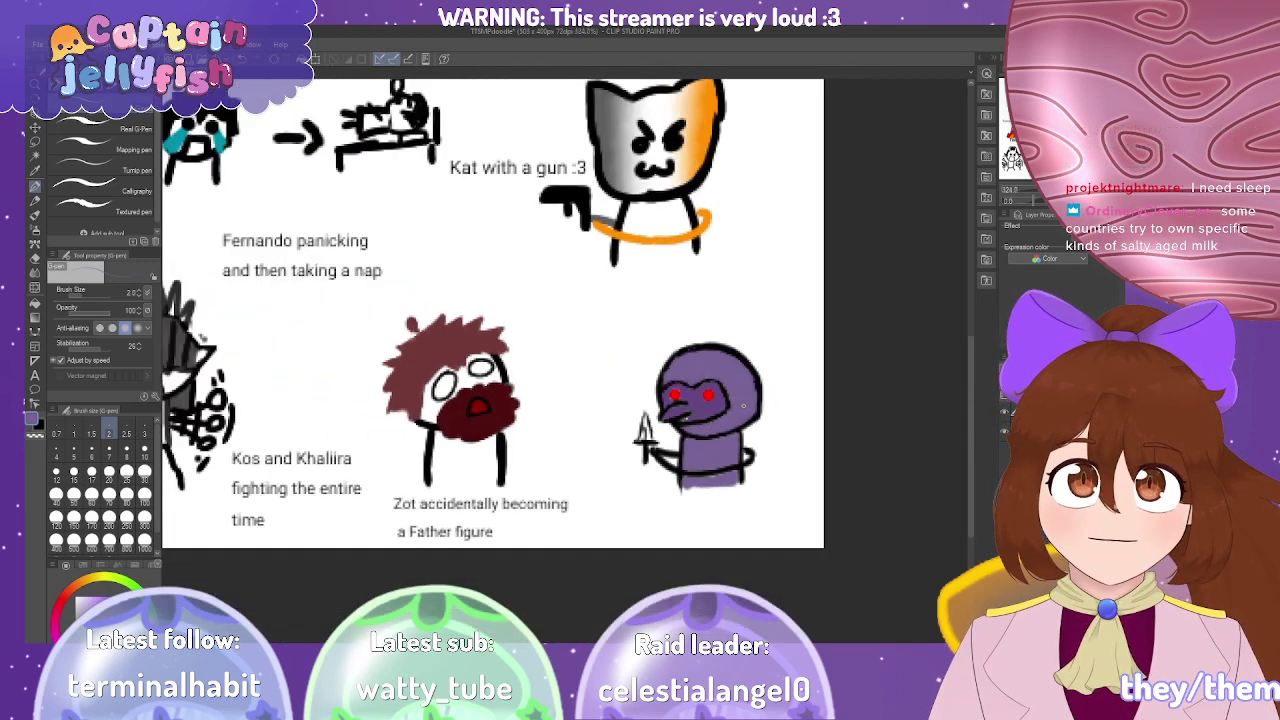
pyautogui.scroll(-1, 745, 405)
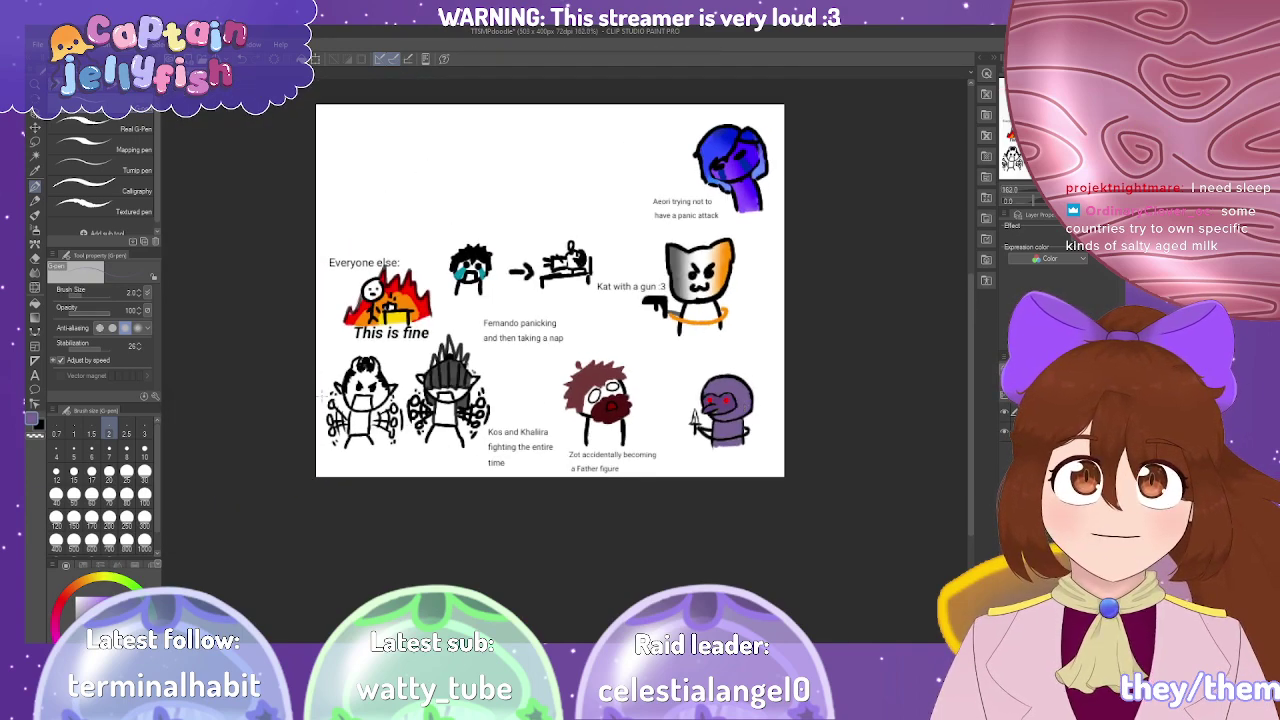
# Paint red over the left horn and the left half of the horned figure's face using the pen at size 2.
pyautogui.scroll(6, 345, 358)
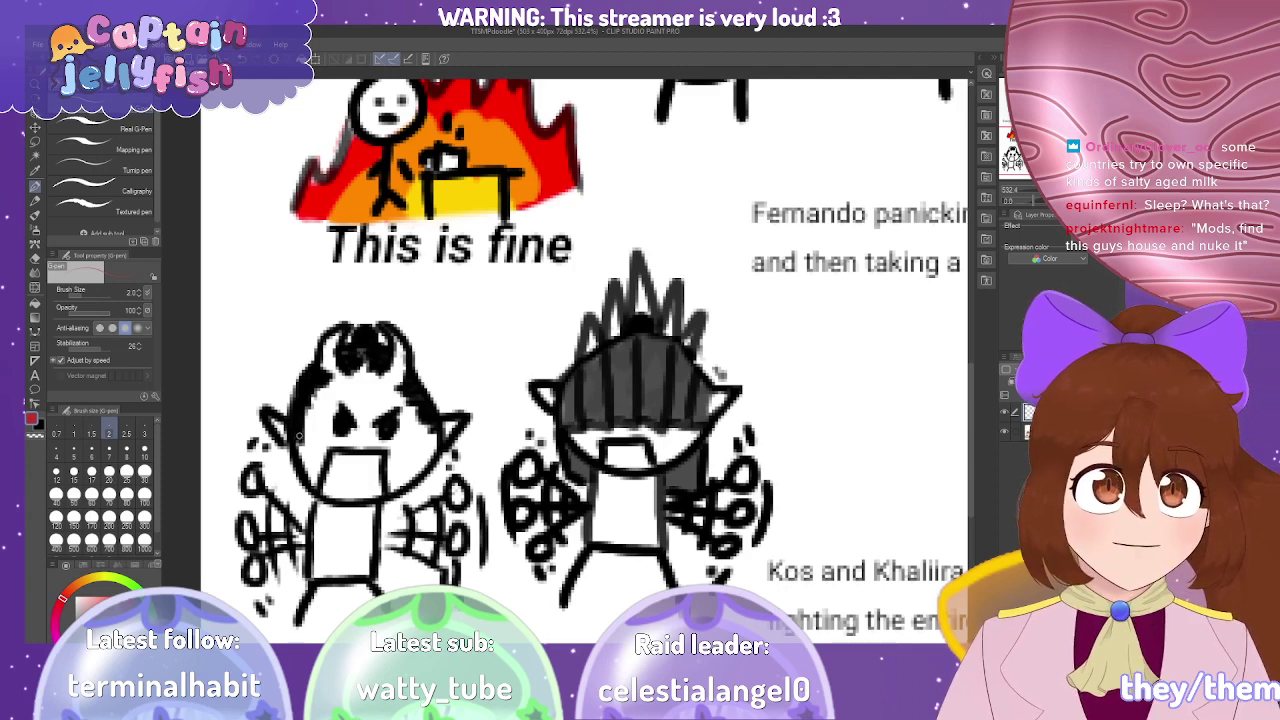
pyautogui.moveTo(320, 400)
pyautogui.mouseDown()
pyautogui.moveTo(303, 457)
pyautogui.moveTo(316, 410)
pyautogui.moveTo(306, 454)
pyautogui.moveTo(310, 474)
pyautogui.moveTo(321, 424)
pyautogui.moveTo(318, 476)
pyautogui.moveTo(326, 405)
pyautogui.mouseUp()
pyautogui.moveTo(326, 390)
pyautogui.mouseDown()
pyautogui.moveTo(312, 420)
pyautogui.moveTo(368, 374)
pyautogui.mouseUp()
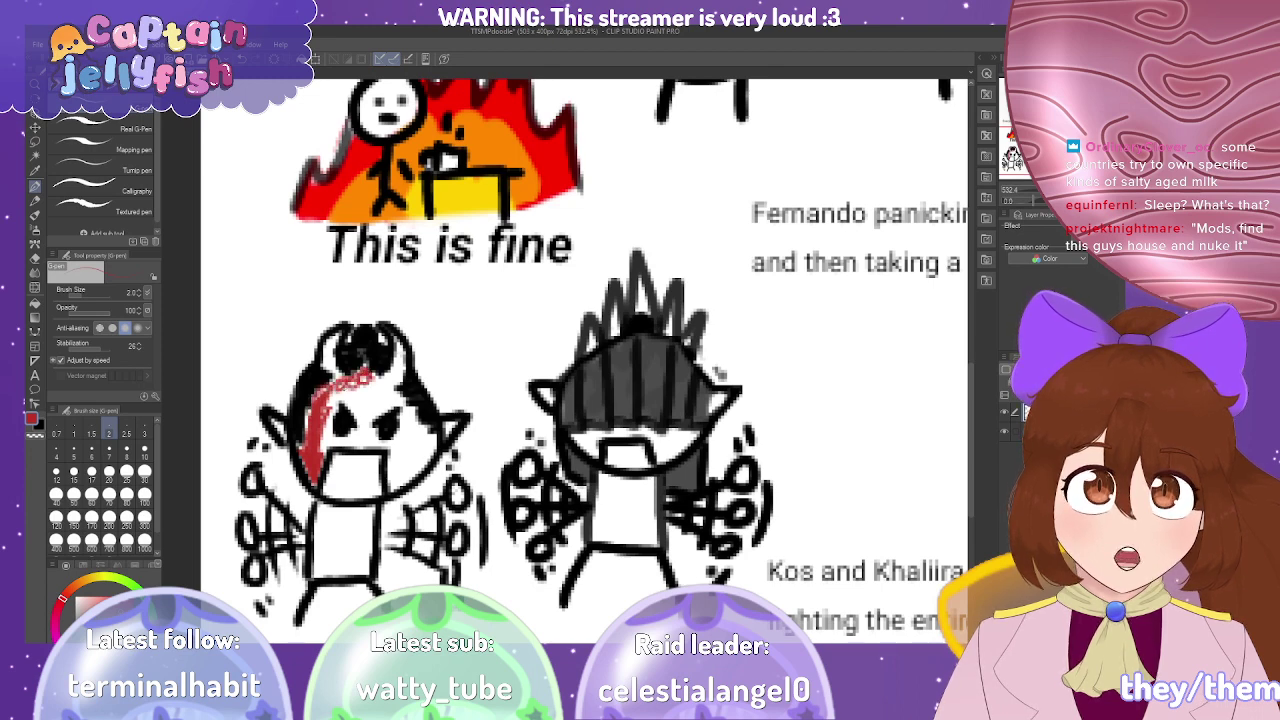
pyautogui.moveTo(342, 380); pyautogui.dragTo(326, 340)
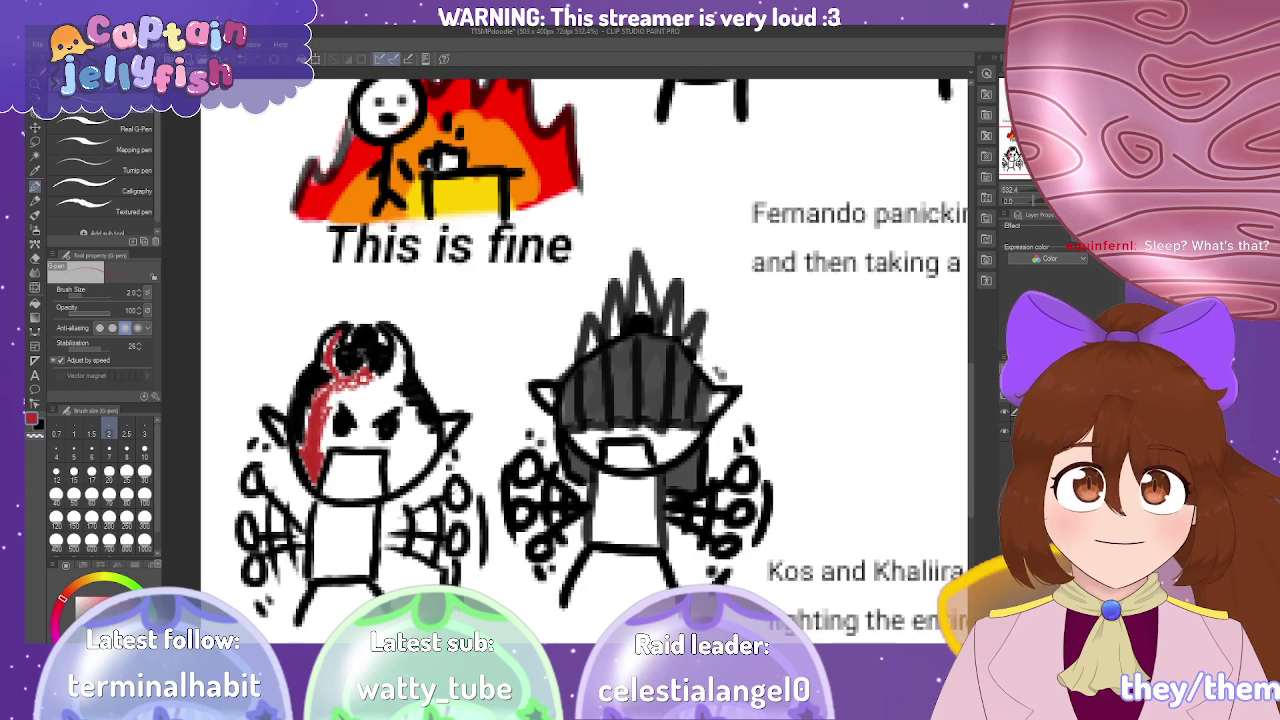
pyautogui.moveTo(330, 354); pyautogui.dragTo(328, 380)
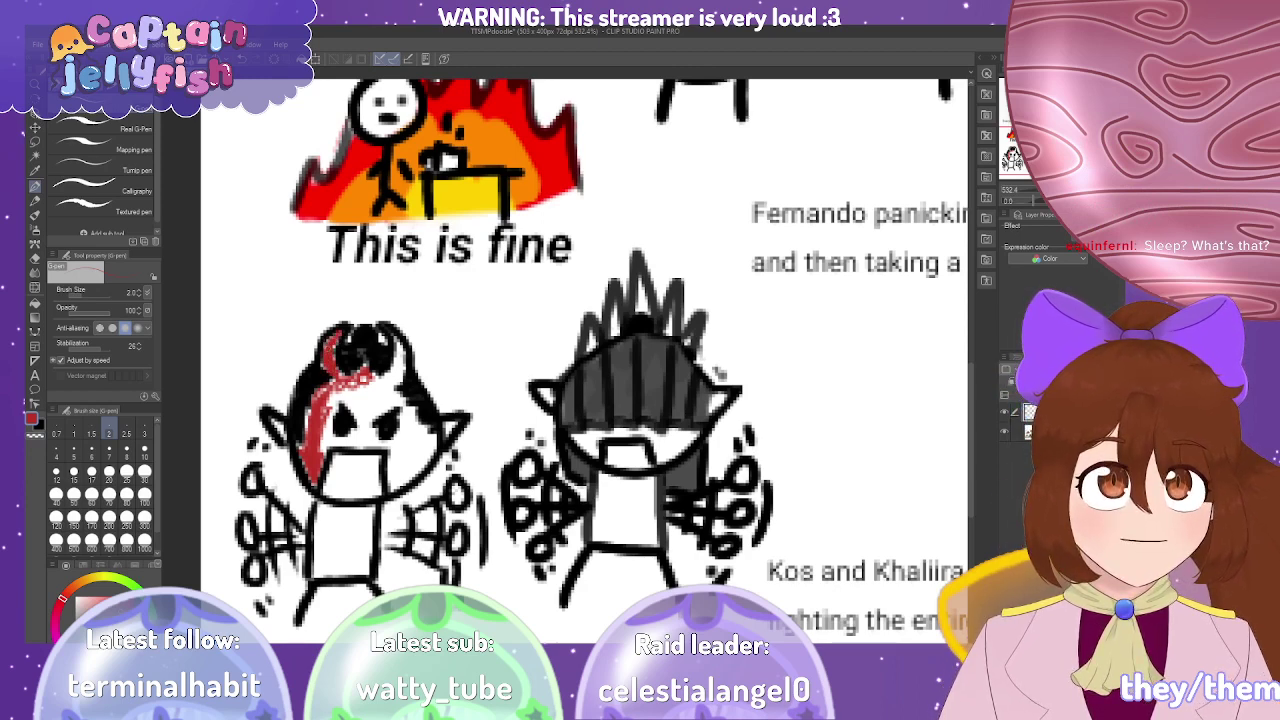
pyautogui.moveTo(340, 422)
pyautogui.mouseDown()
pyautogui.moveTo(326, 396)
pyautogui.moveTo(340, 418)
pyautogui.moveTo(320, 422)
pyautogui.moveTo(320, 452)
pyautogui.mouseUp()
pyautogui.moveTo(346, 398)
pyautogui.mouseDown()
pyautogui.moveTo(324, 452)
pyautogui.moveTo(336, 414)
pyautogui.mouseUp()
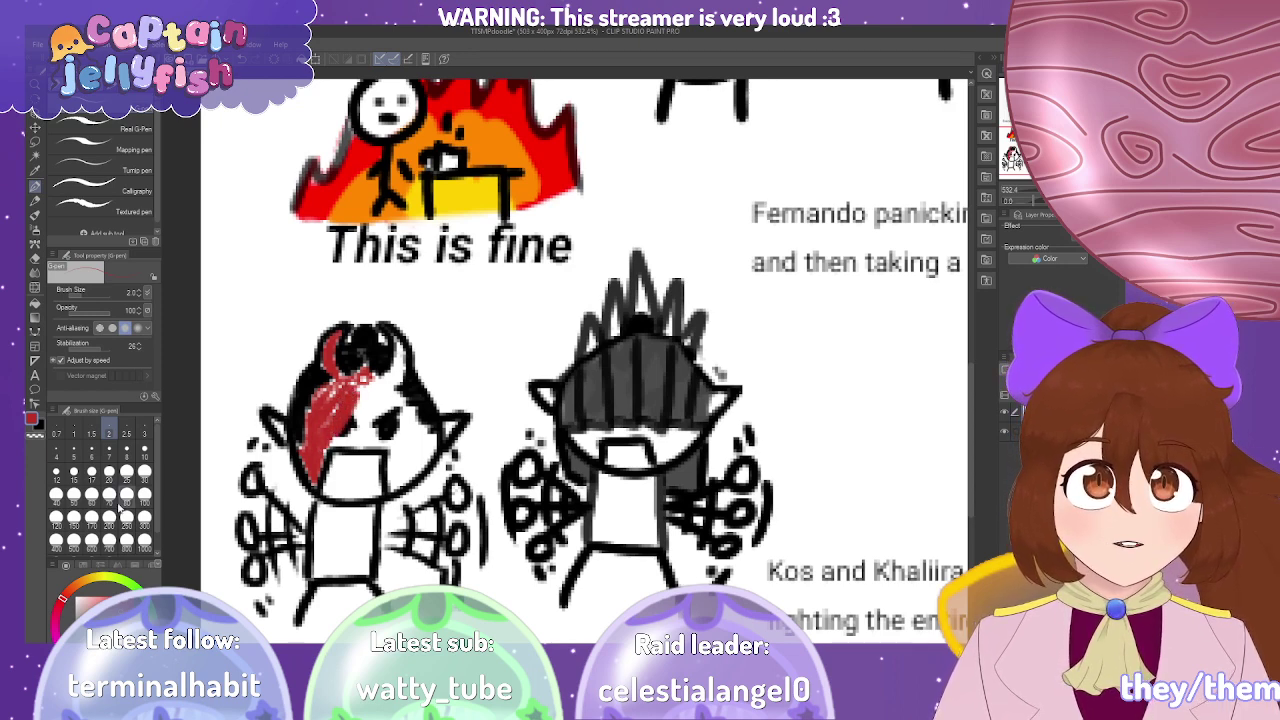
# Cover the rest of the horned figure's face, the other horn and both ears in red using the pen at size 5.
pyautogui.click(73, 452)
pyautogui.moveTo(366, 400)
pyautogui.mouseDown()
pyautogui.moveTo(322, 405)
pyautogui.moveTo(361, 377)
pyautogui.moveTo(324, 397)
pyautogui.moveTo(339, 375)
pyautogui.moveTo(346, 384)
pyautogui.moveTo(331, 340)
pyautogui.moveTo(343, 374)
pyautogui.moveTo(413, 362)
pyautogui.moveTo(397, 340)
pyautogui.moveTo(380, 400)
pyautogui.mouseUp()
pyautogui.hotkey('ctrl', 'z')
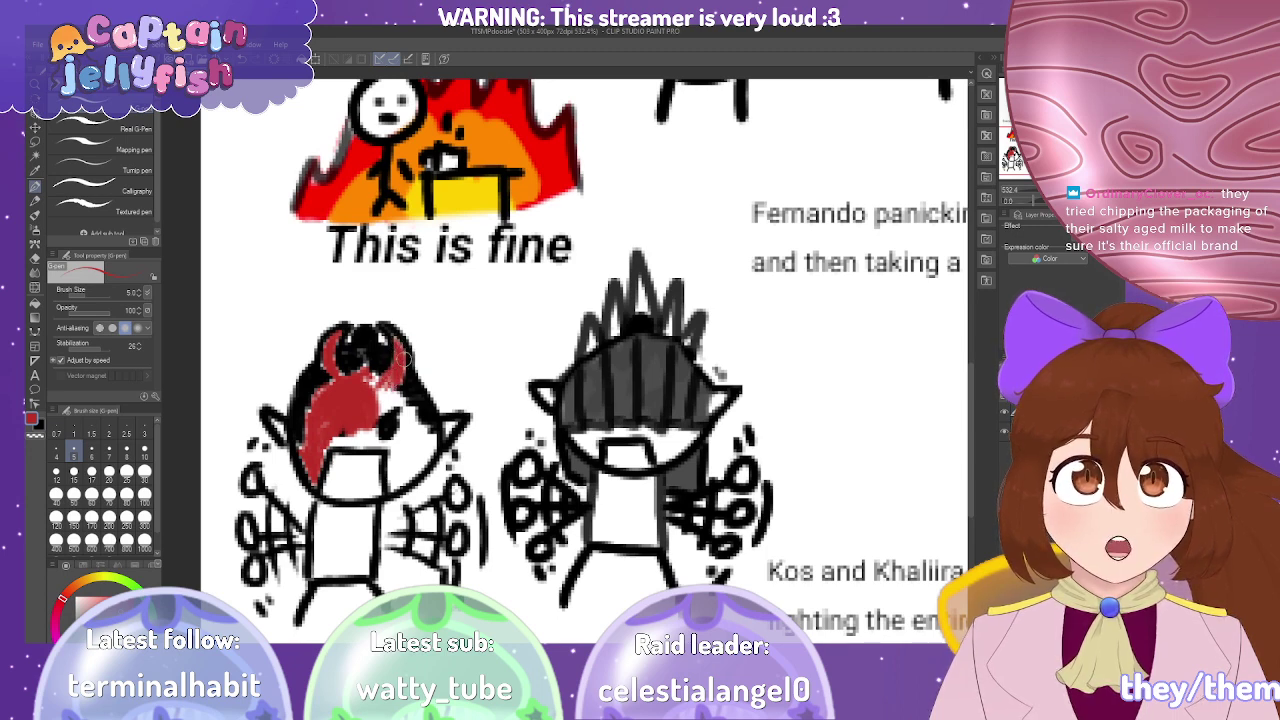
pyautogui.moveTo(395, 380)
pyautogui.mouseDown()
pyautogui.moveTo(392, 410)
pyautogui.moveTo(368, 375)
pyautogui.mouseUp()
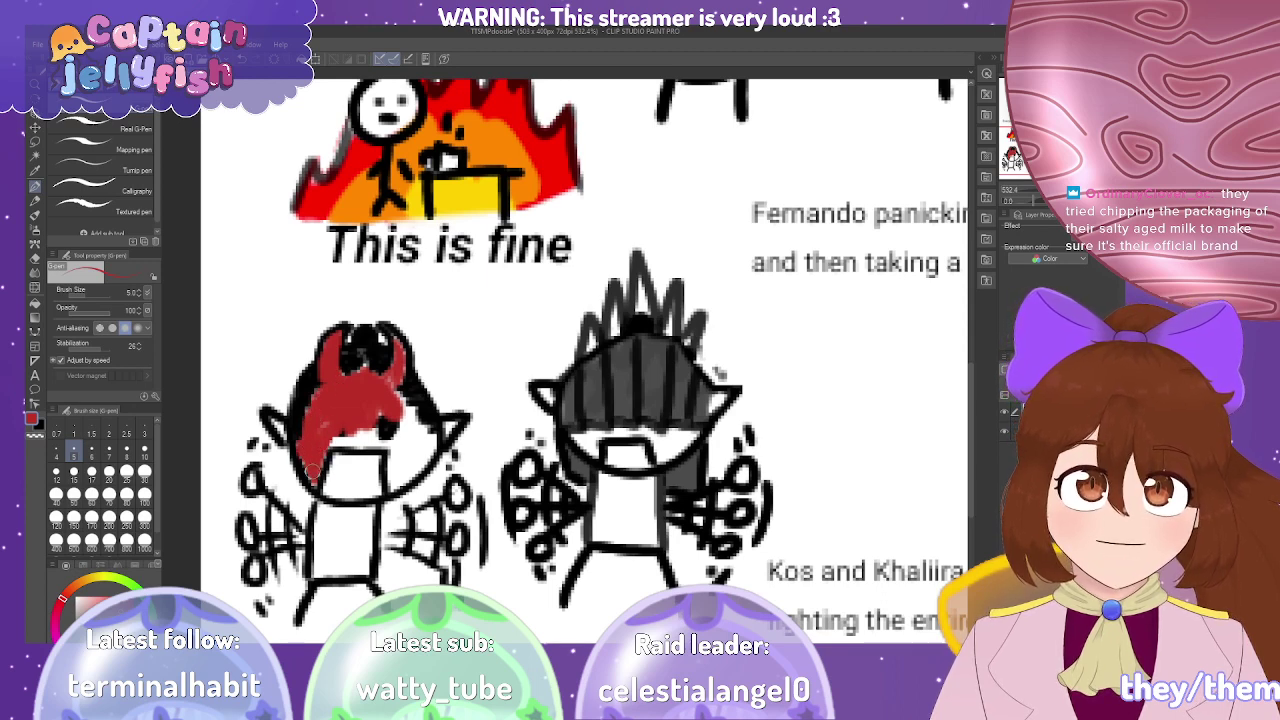
pyautogui.moveTo(316, 478)
pyautogui.mouseDown()
pyautogui.moveTo(335, 427)
pyautogui.moveTo(384, 438)
pyautogui.moveTo(376, 401)
pyautogui.moveTo(409, 407)
pyautogui.moveTo(432, 443)
pyautogui.moveTo(406, 413)
pyautogui.moveTo(384, 455)
pyautogui.moveTo(434, 446)
pyautogui.moveTo(400, 481)
pyautogui.moveTo(407, 449)
pyautogui.moveTo(390, 467)
pyautogui.moveTo(412, 444)
pyautogui.moveTo(407, 421)
pyautogui.moveTo(448, 428)
pyautogui.mouseUp()
pyautogui.moveTo(286, 418)
pyautogui.mouseDown()
pyautogui.moveTo(278, 428)
pyautogui.moveTo(297, 432)
pyautogui.mouseUp()
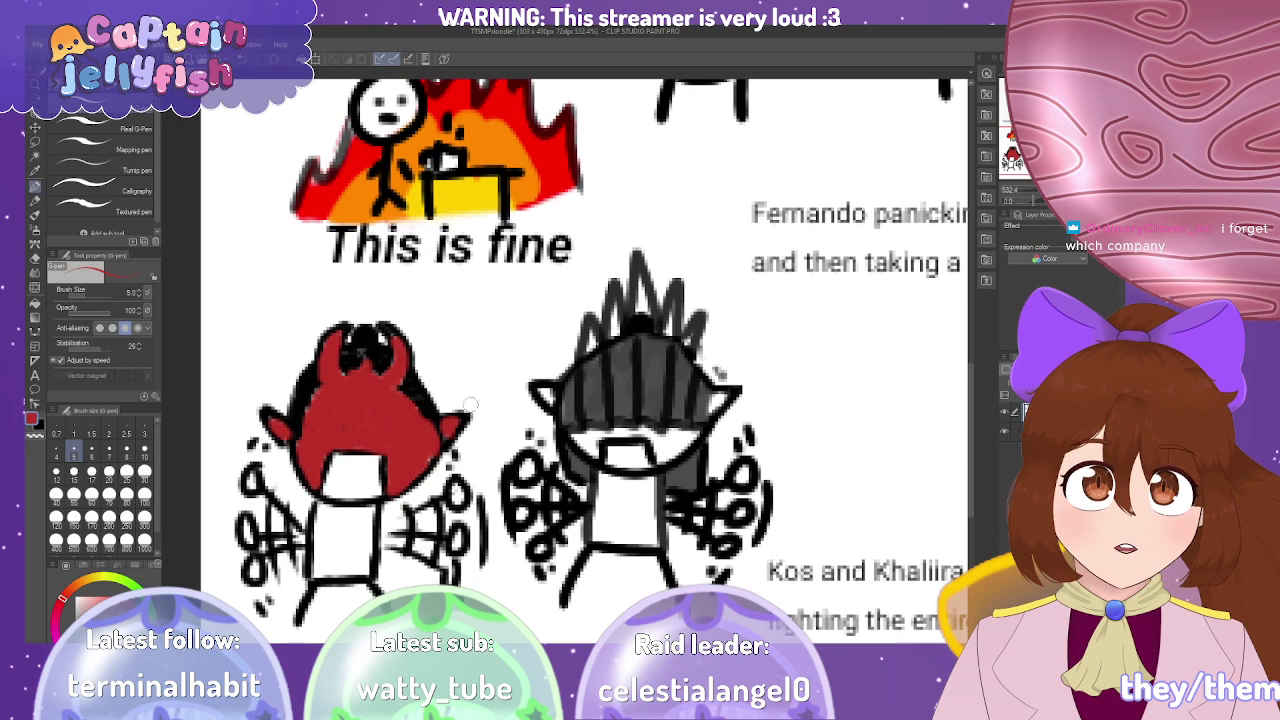
# Lower the colour layer's opacity and erase the red covering the black hair and left eye with the size 3 Hard eraser.
pyautogui.hotkey('ctrl', 'z')
pyautogui.hotkey('ctrl', 'z')
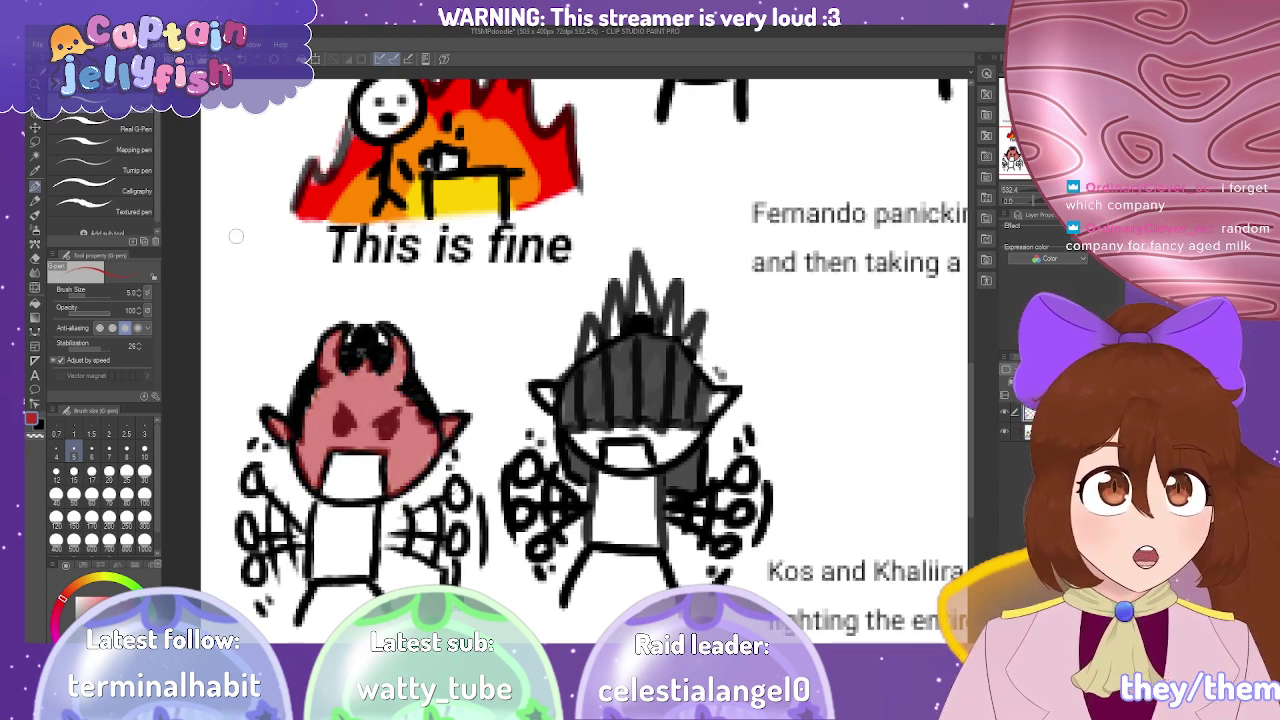
pyautogui.click(35, 259)
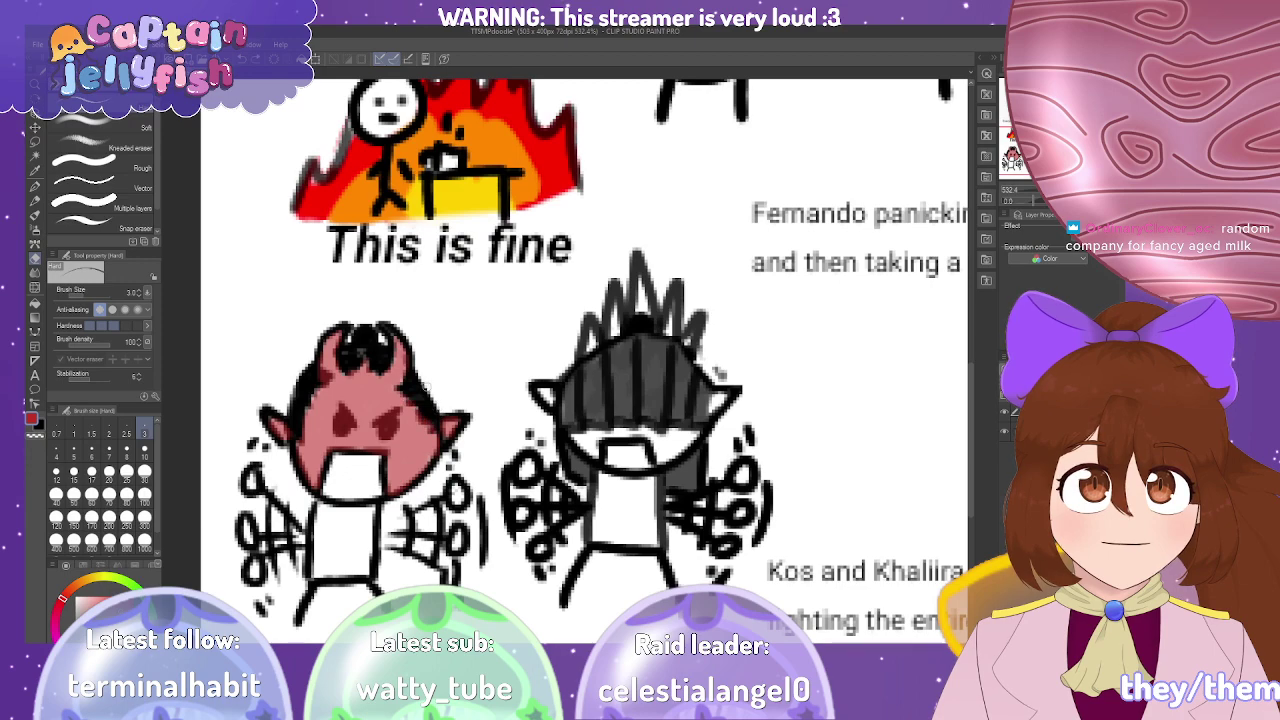
pyautogui.scroll(2, 428, 405)
pyautogui.scroll(1, 424, 424)
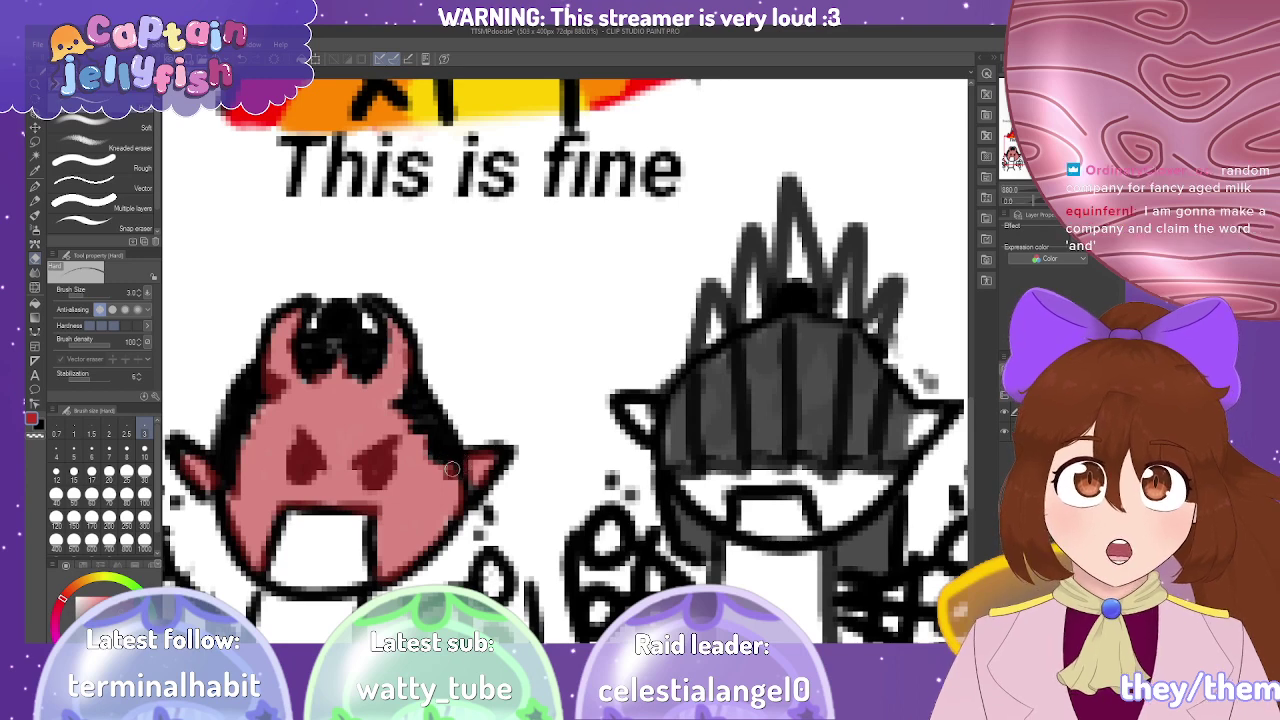
pyautogui.scroll(3, 460, 468)
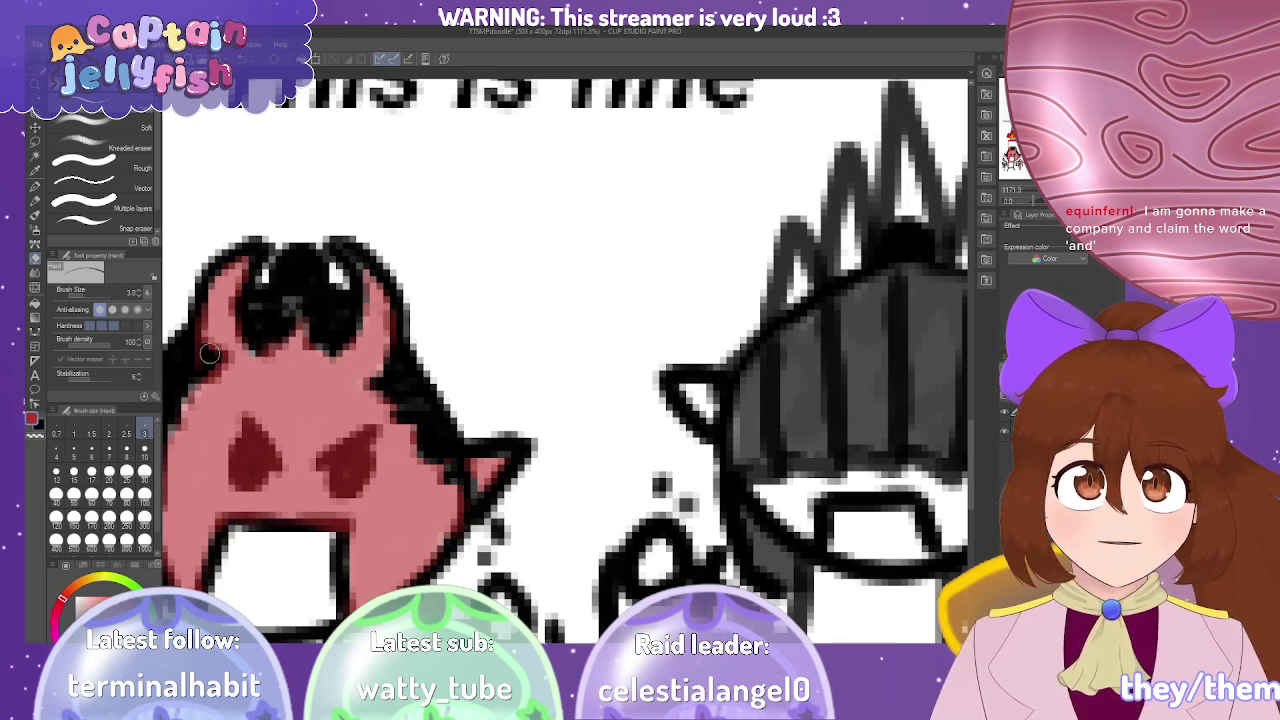
pyautogui.moveTo(196, 355); pyautogui.dragTo(196, 308)
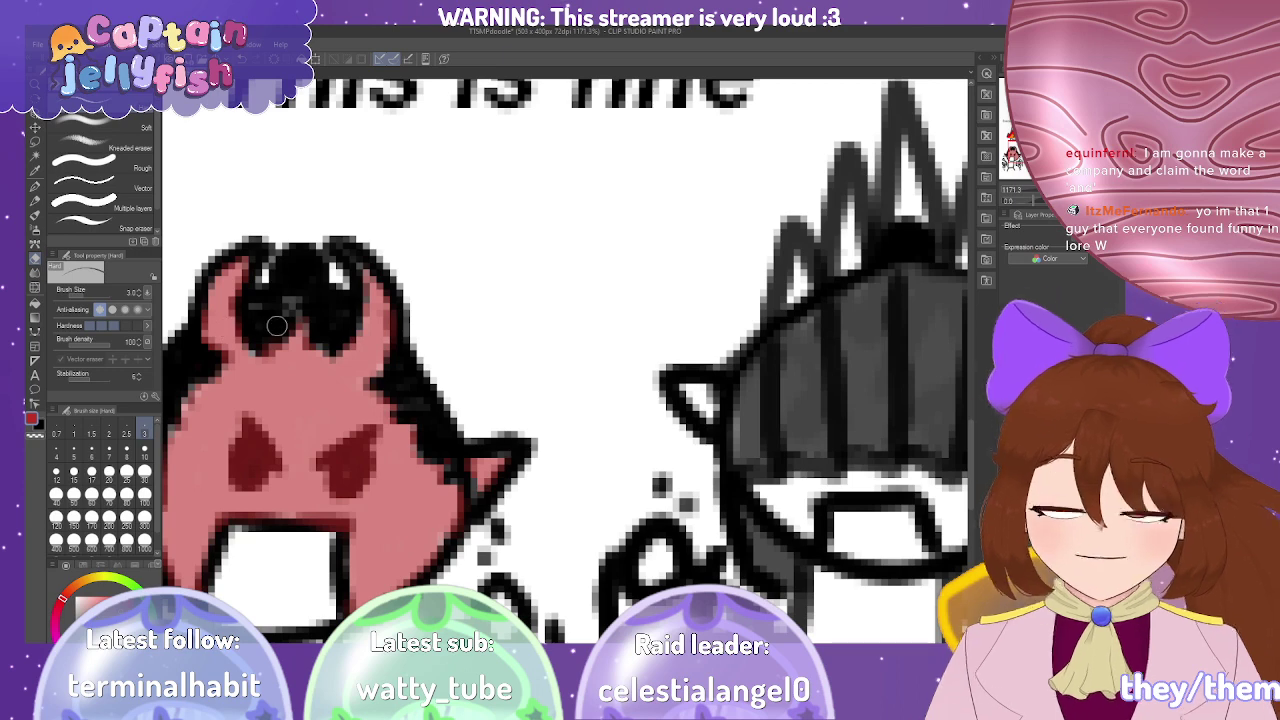
pyautogui.moveTo(277, 326); pyautogui.dragTo(478, 342)
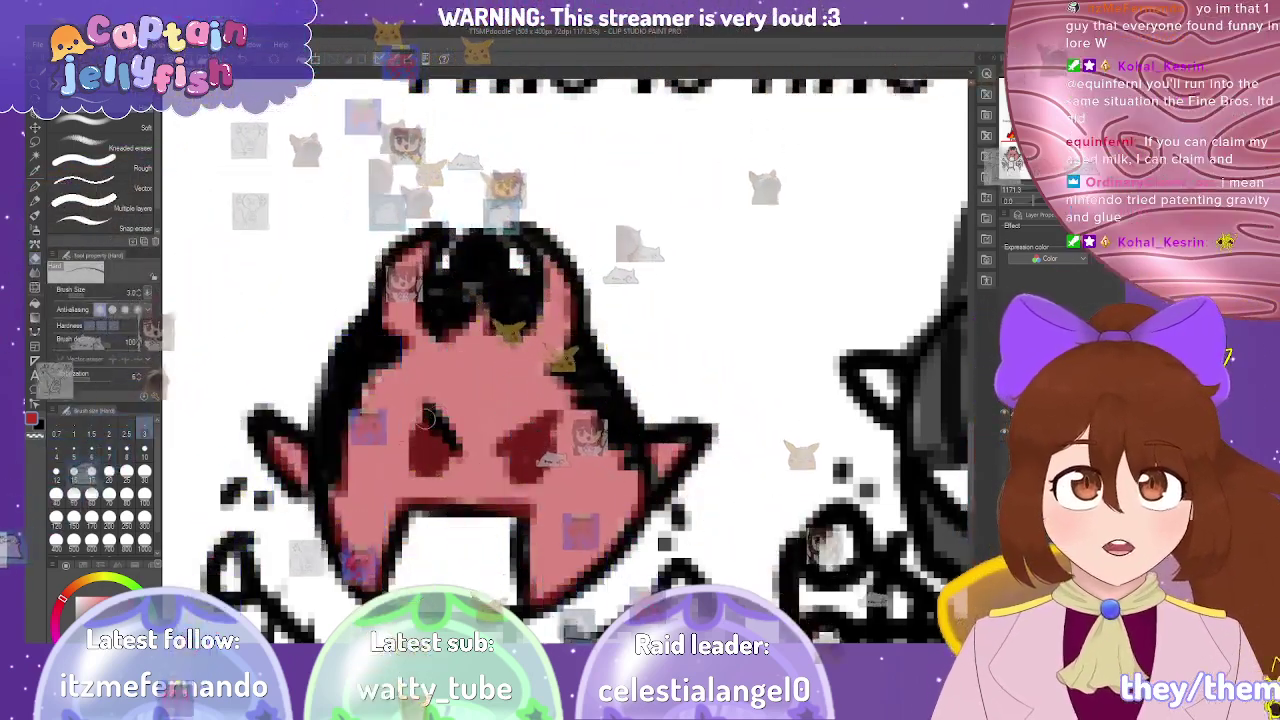
pyautogui.moveTo(418, 449)
pyautogui.mouseDown()
pyautogui.moveTo(440, 456)
pyautogui.moveTo(436, 438)
pyautogui.mouseUp()
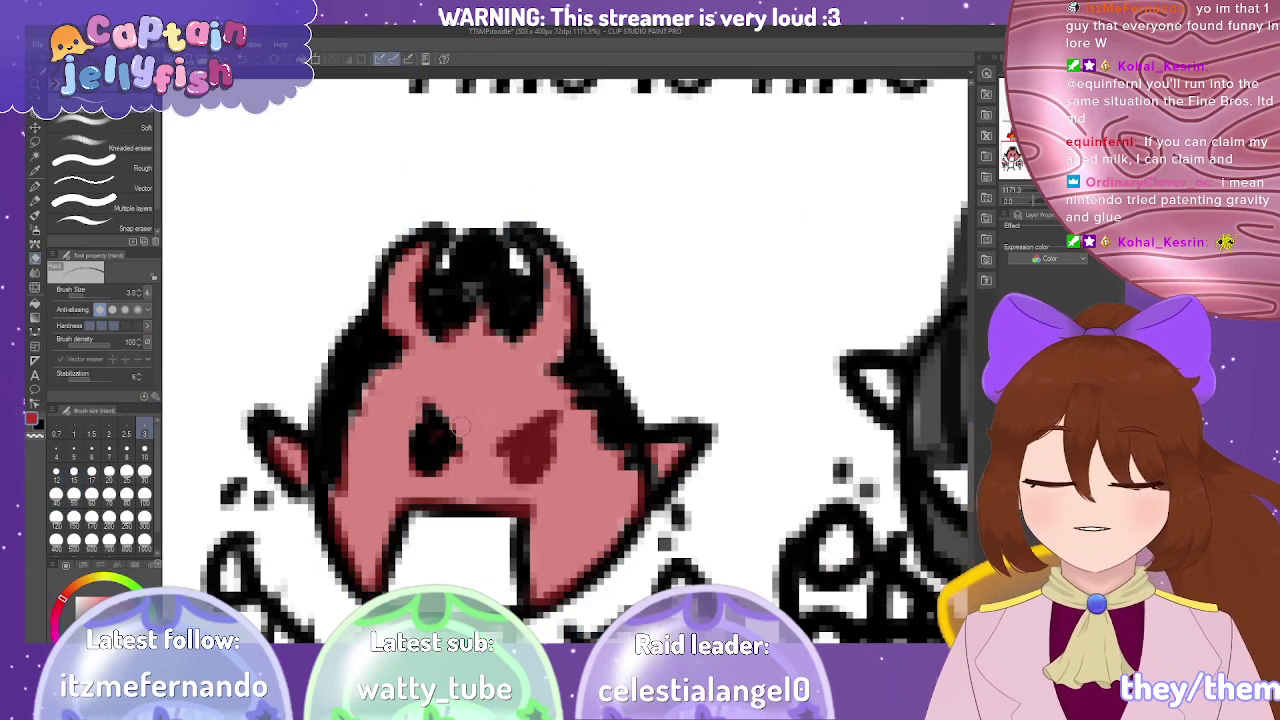
pyautogui.scroll(-4, 300, 440)
pyautogui.scroll(-3, 279, 443)
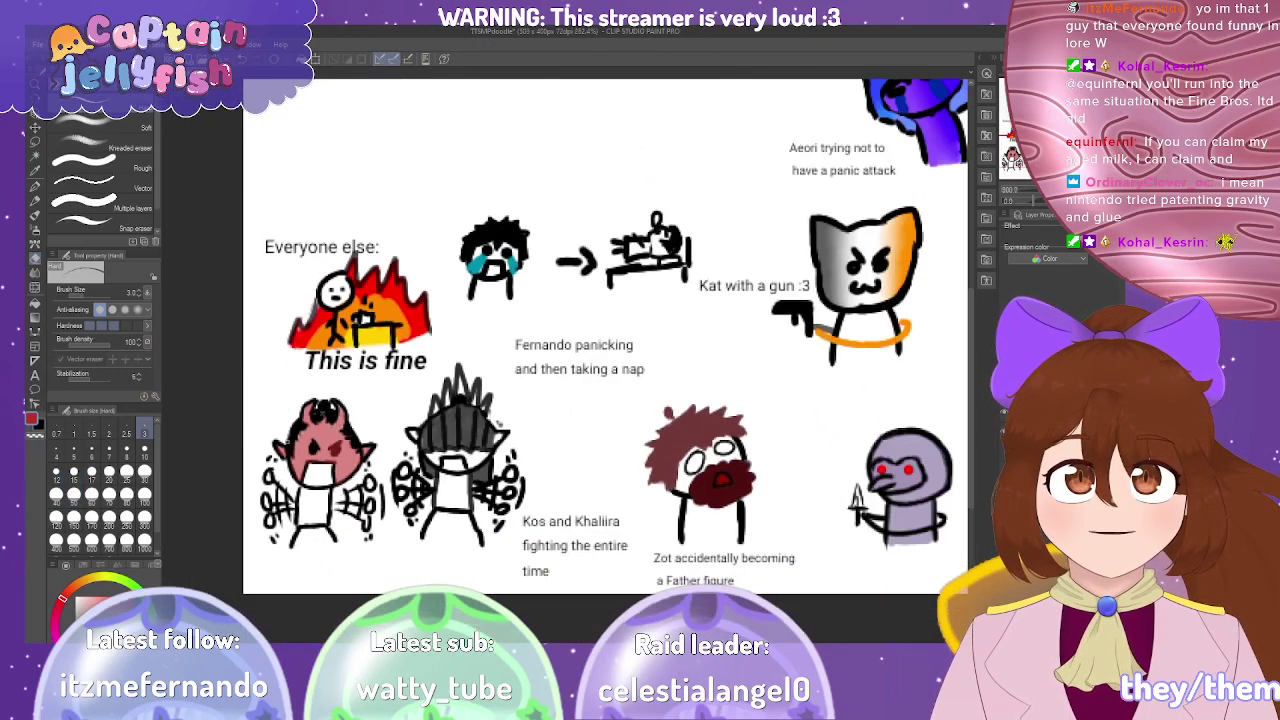
pyautogui.scroll(4, 460, 280)
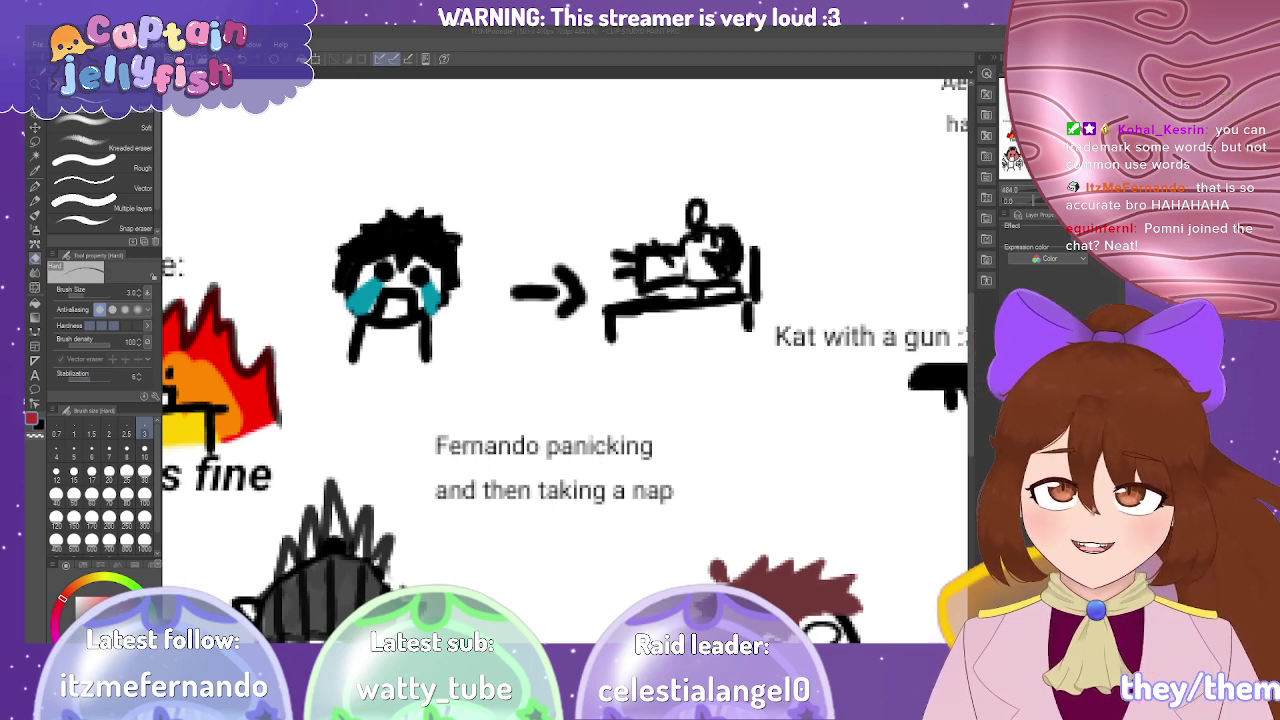
pyautogui.scroll(-4, 580, 336)
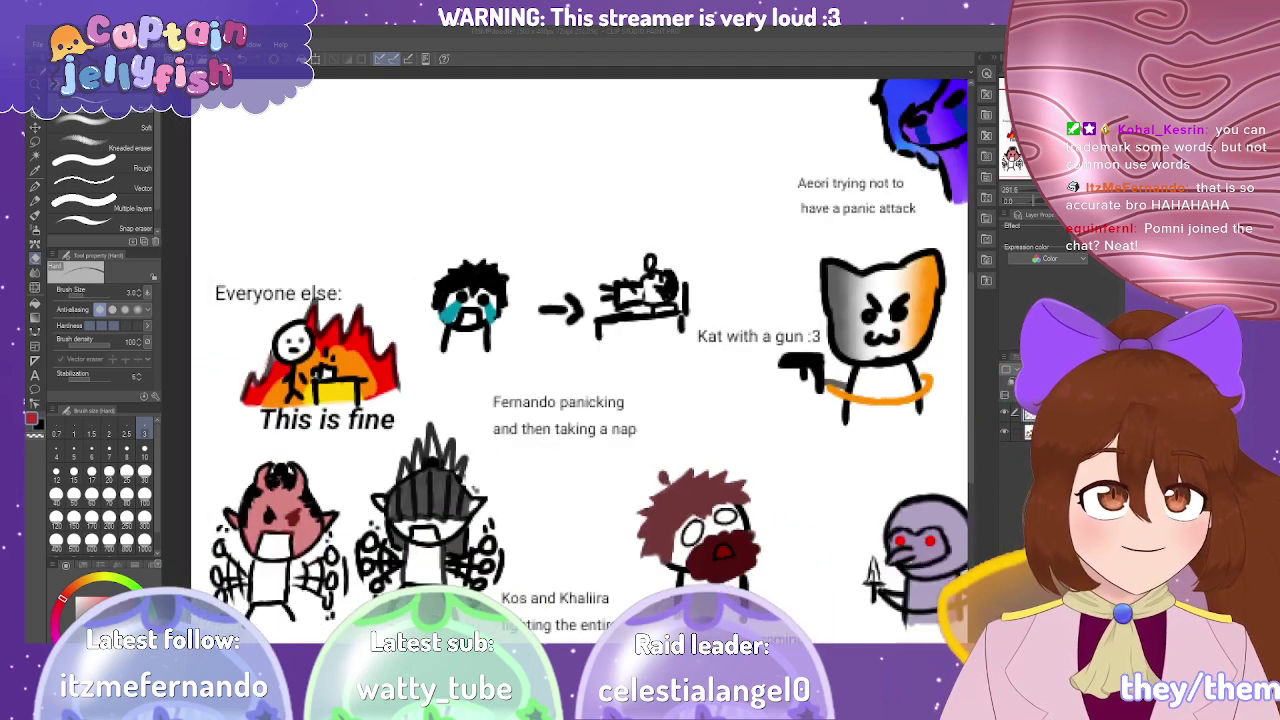
pyautogui.scroll(-3, 580, 360)
pyautogui.scroll(5, 580, 360)
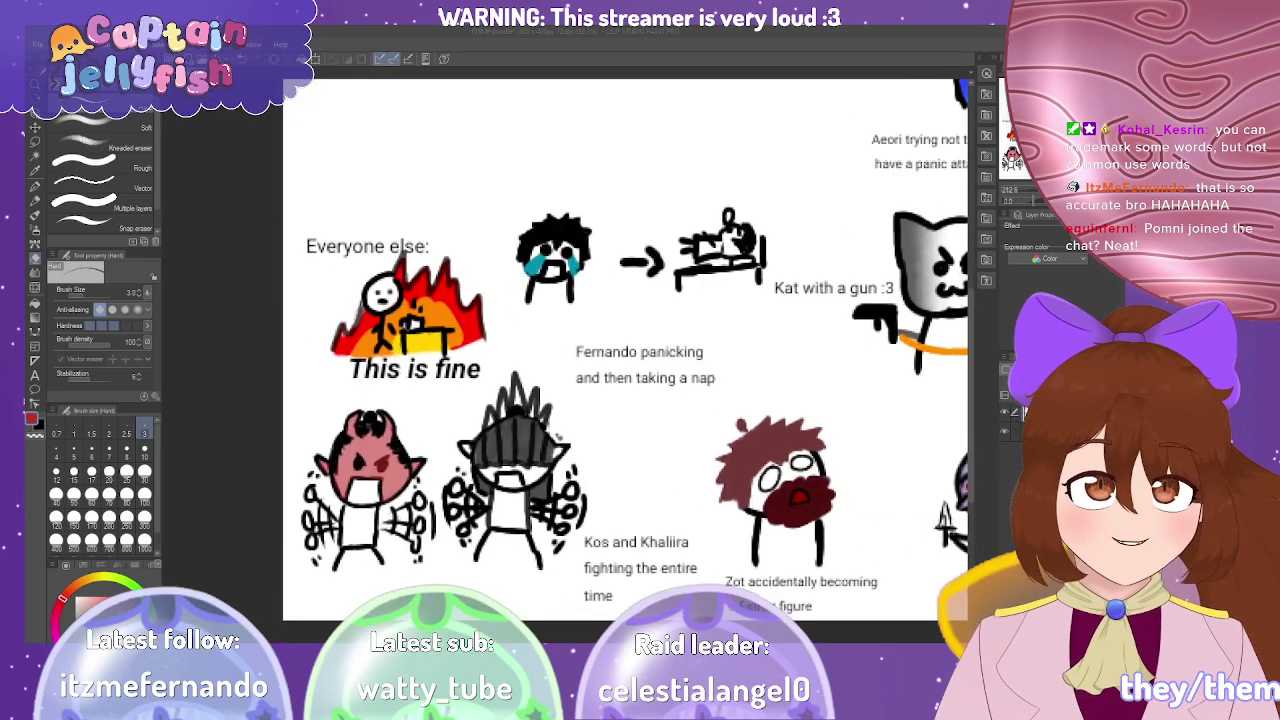
# Erase the red covering the horned figure's right eye and tidy the edges of the left eye with the size 3 Hard eraser.
pyautogui.scroll(5, 388, 458)
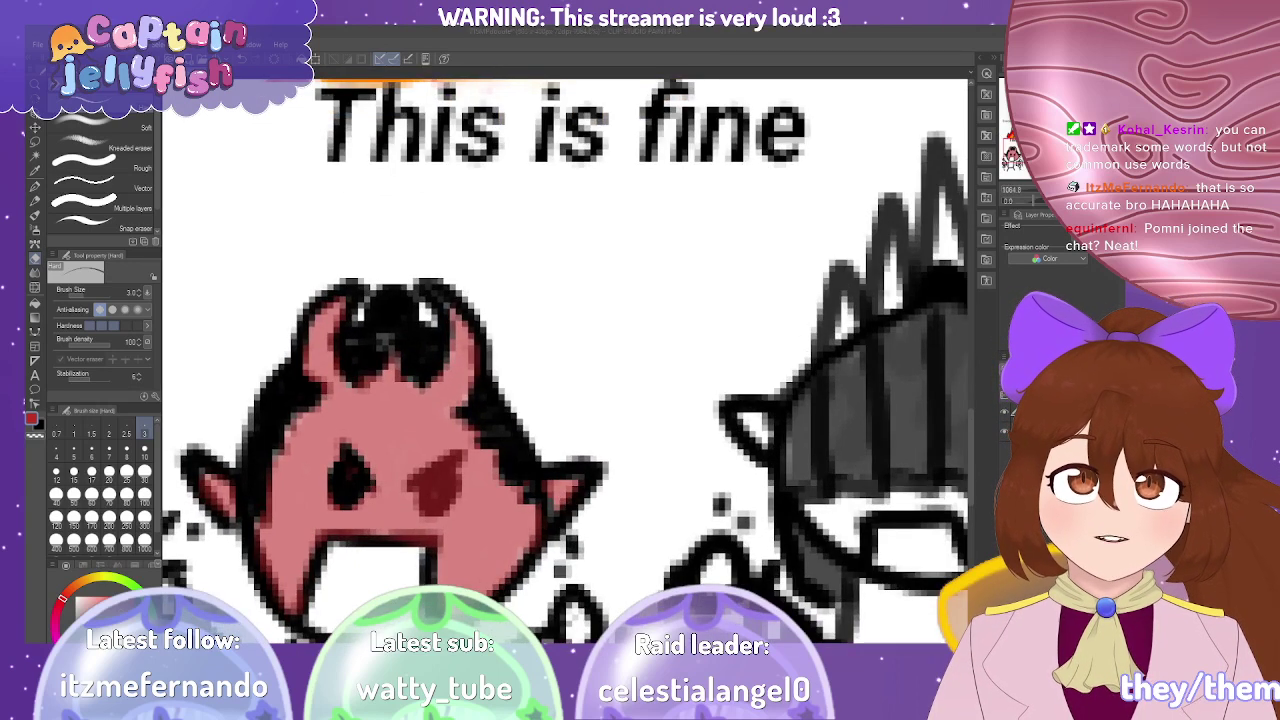
pyautogui.click(448, 465)
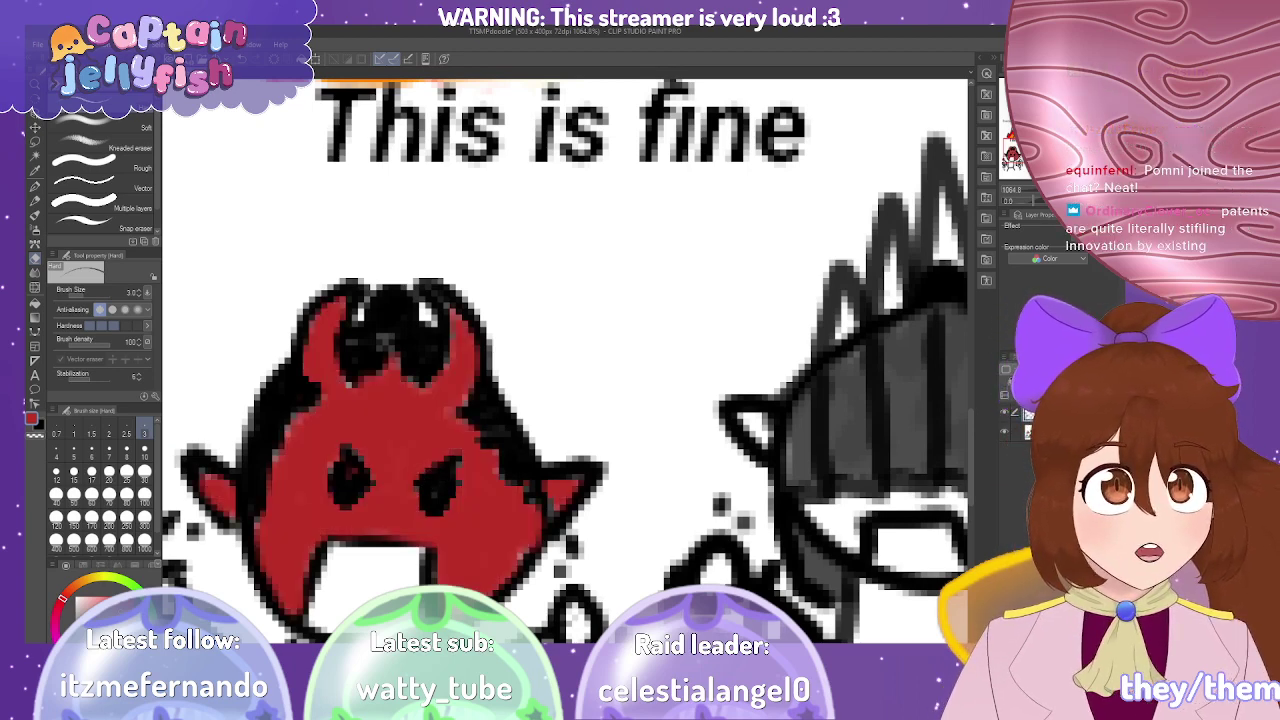
pyautogui.hotkey('ctrl', 'z')
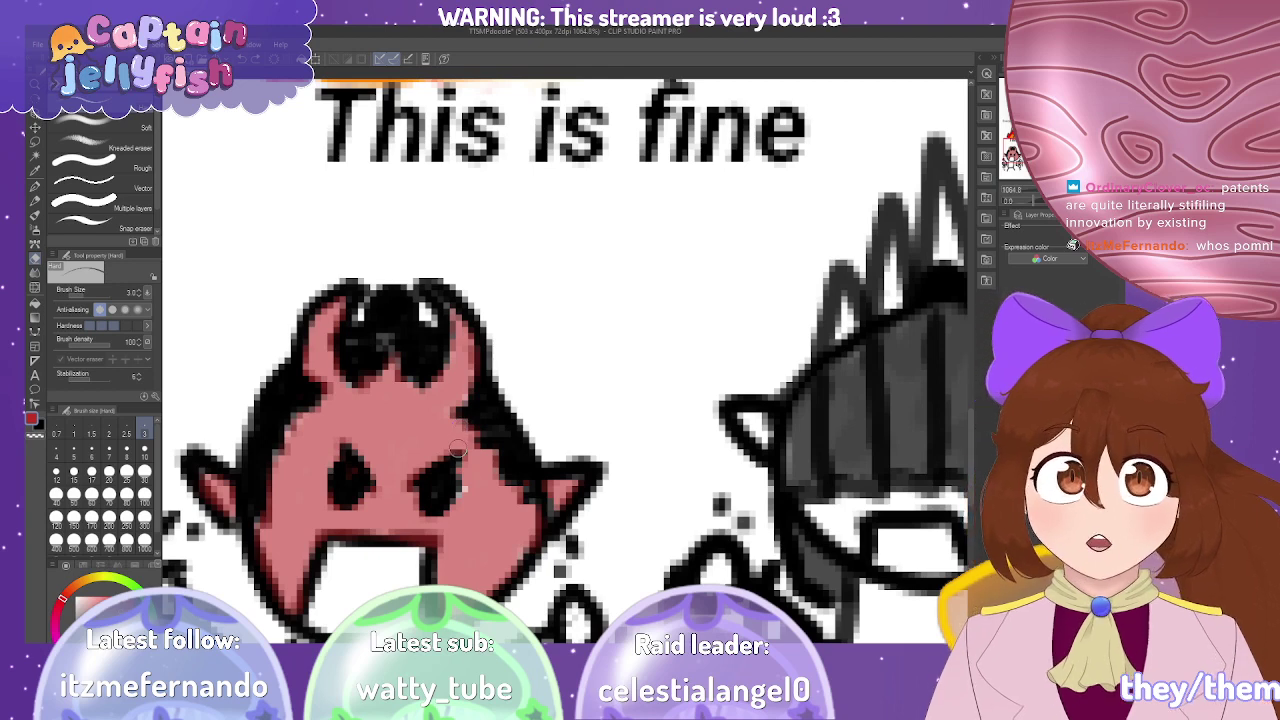
pyautogui.scroll(1, 456, 450)
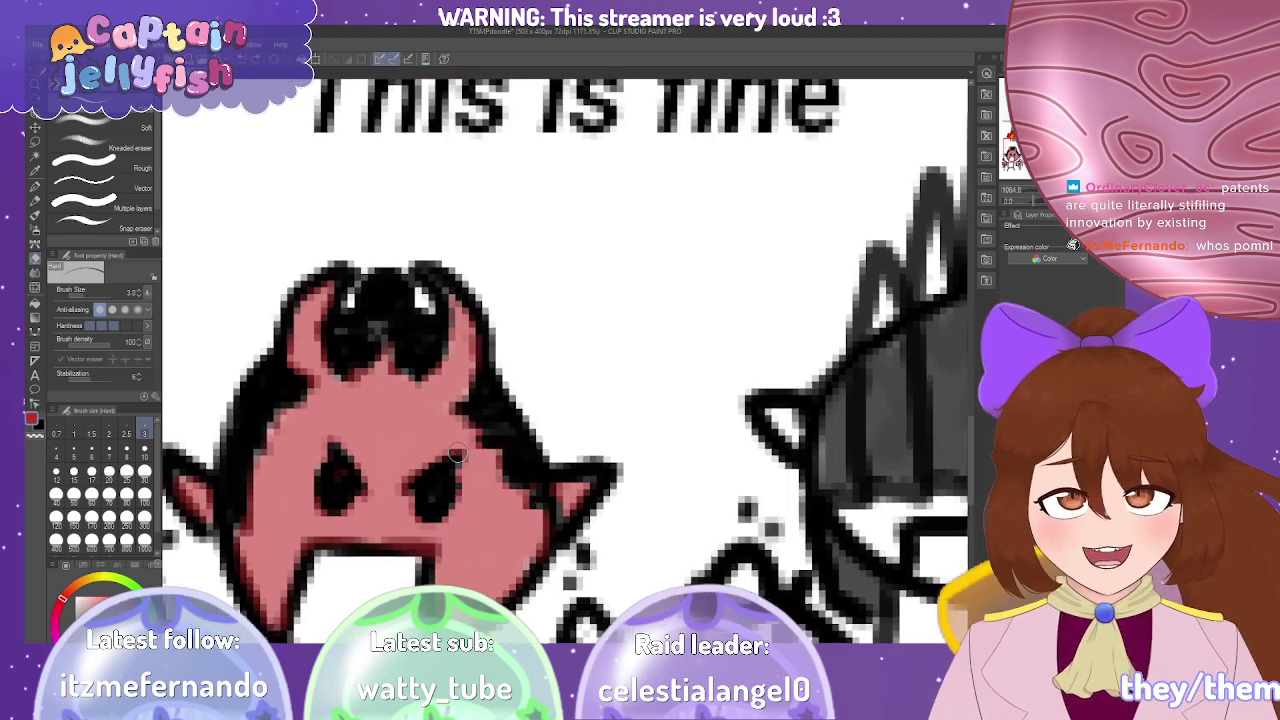
pyautogui.scroll(3, 456, 453)
pyautogui.moveTo(279, 455)
pyautogui.mouseDown()
pyautogui.moveTo(293, 489)
pyautogui.moveTo(268, 524)
pyautogui.mouseUp()
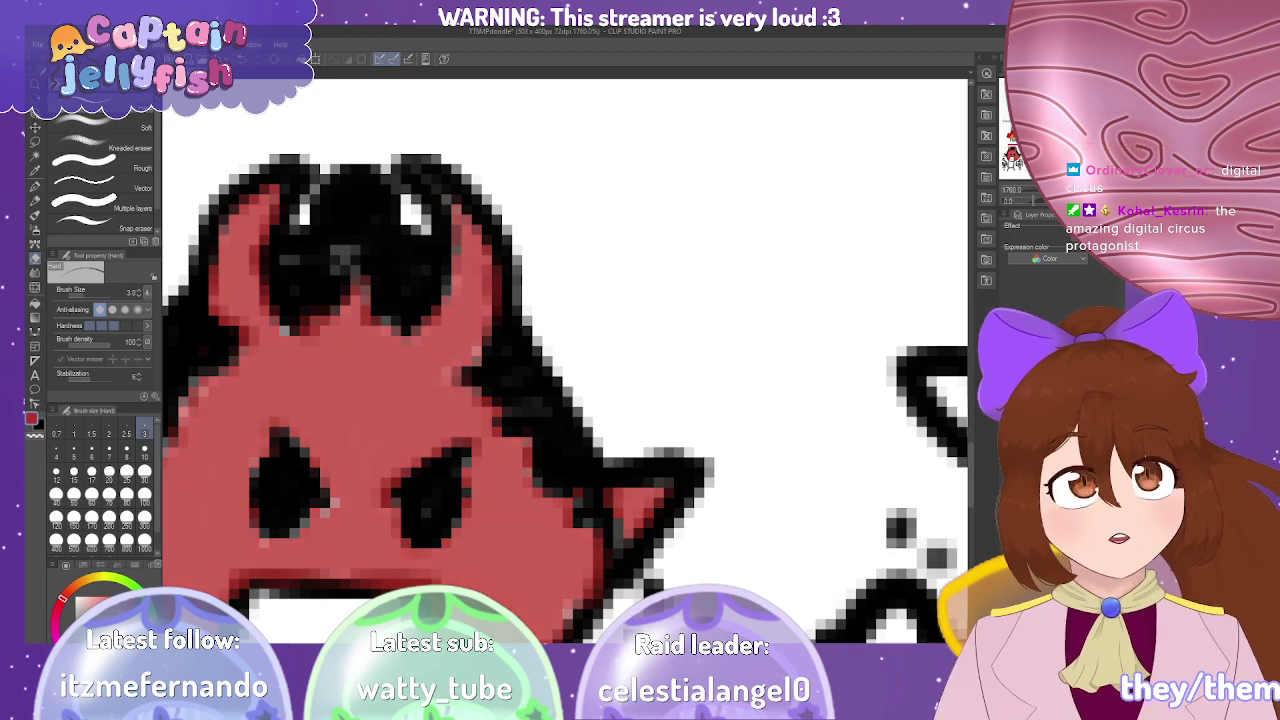
pyautogui.scroll(-2, 756, 369)
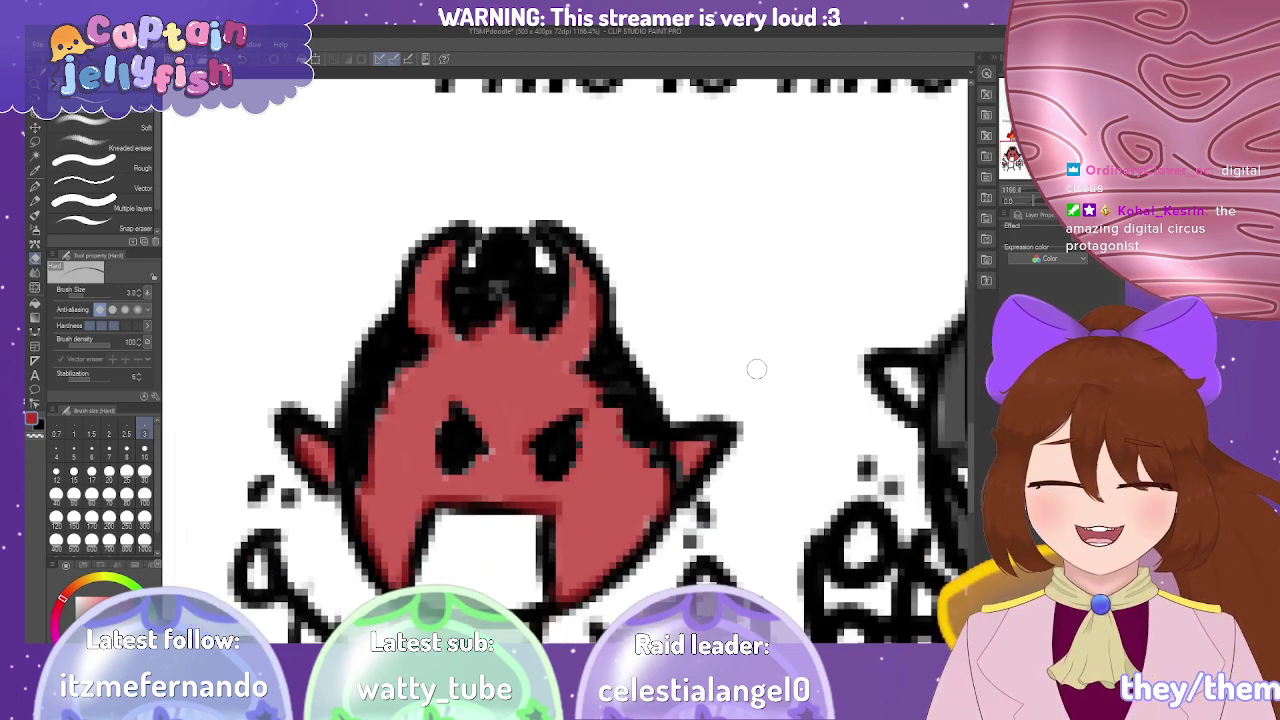
pyautogui.scroll(-5, 756, 369)
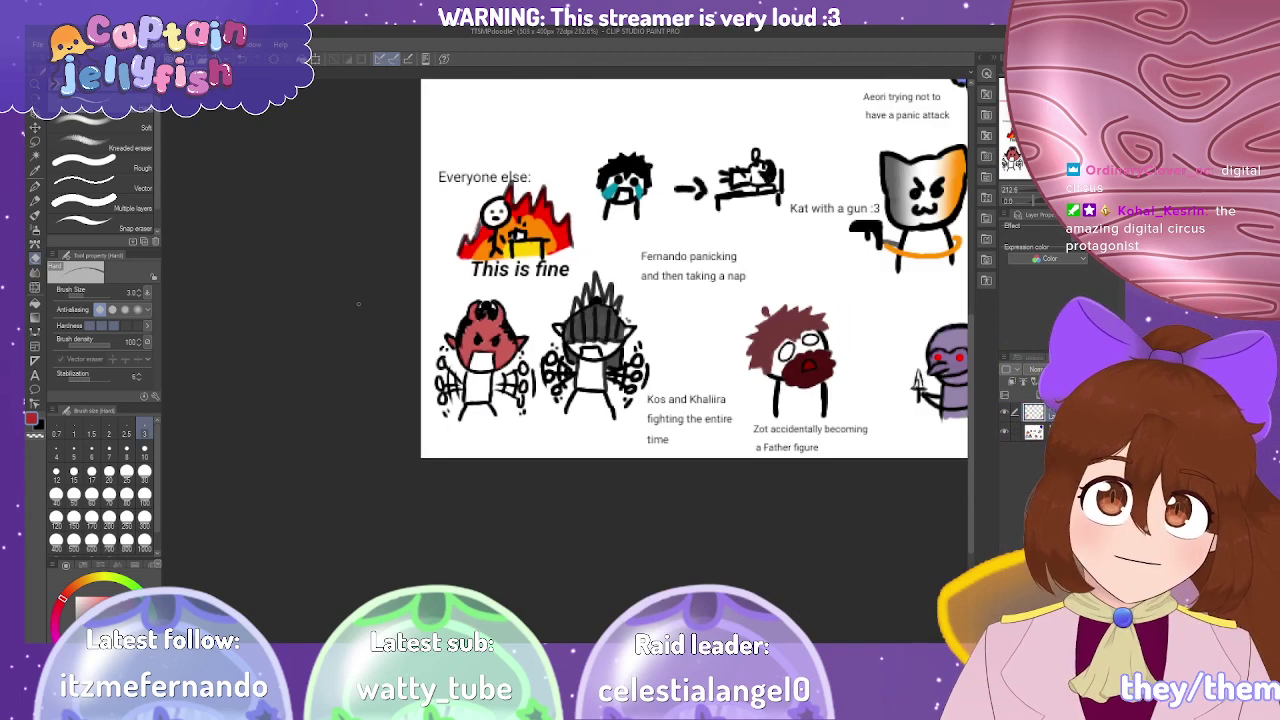
pyautogui.scroll(-2, 697, 269)
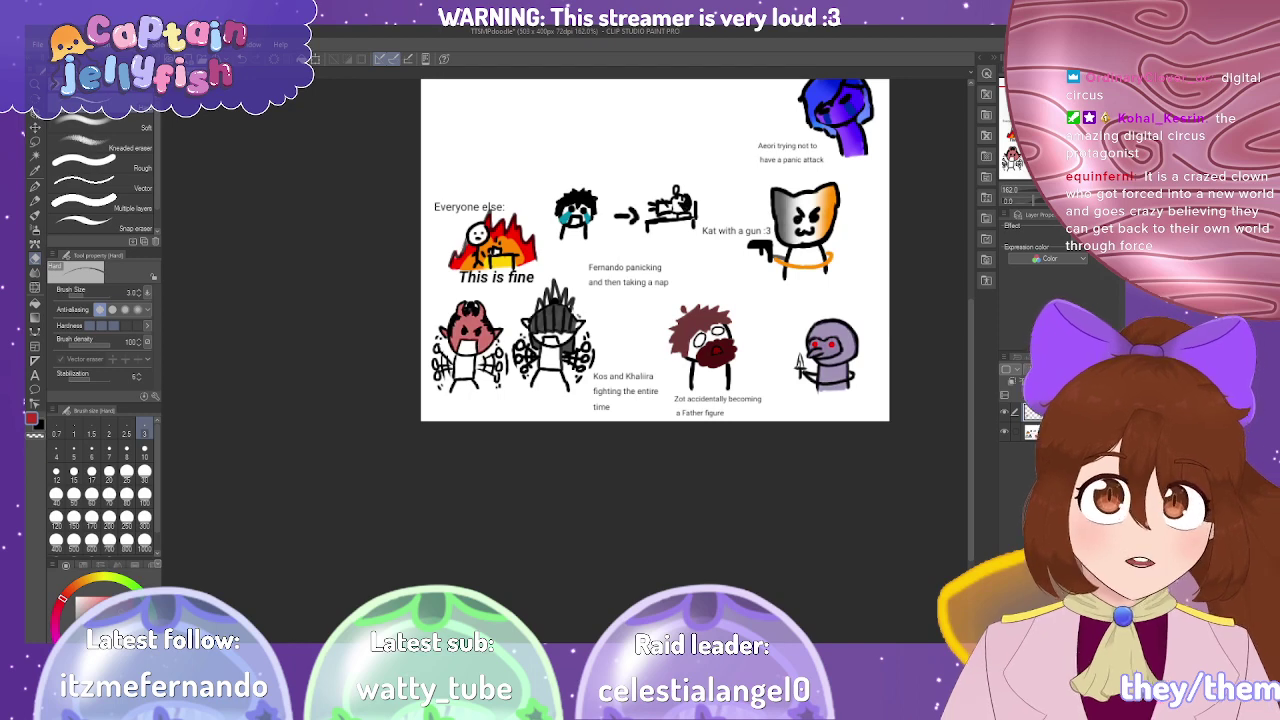
pyautogui.scroll(5, 580, 291)
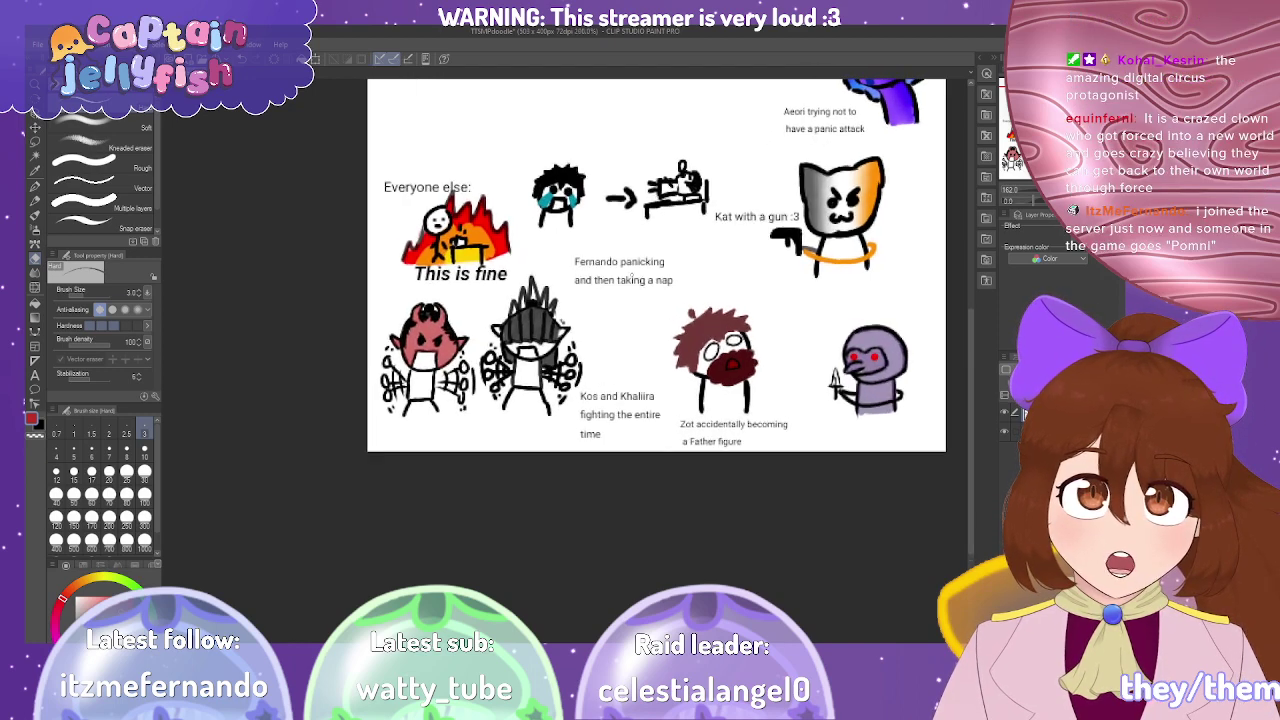
pyautogui.scroll(-3, 714, 366)
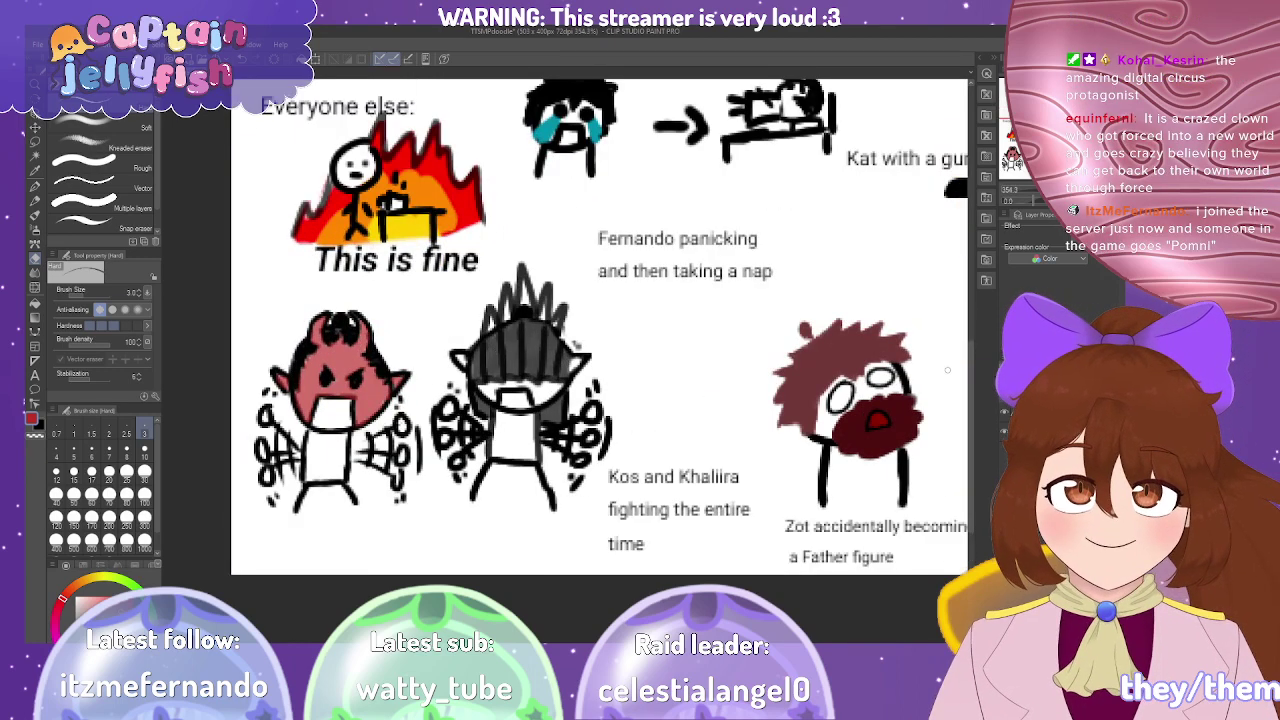
pyautogui.scroll(-5, 714, 366)
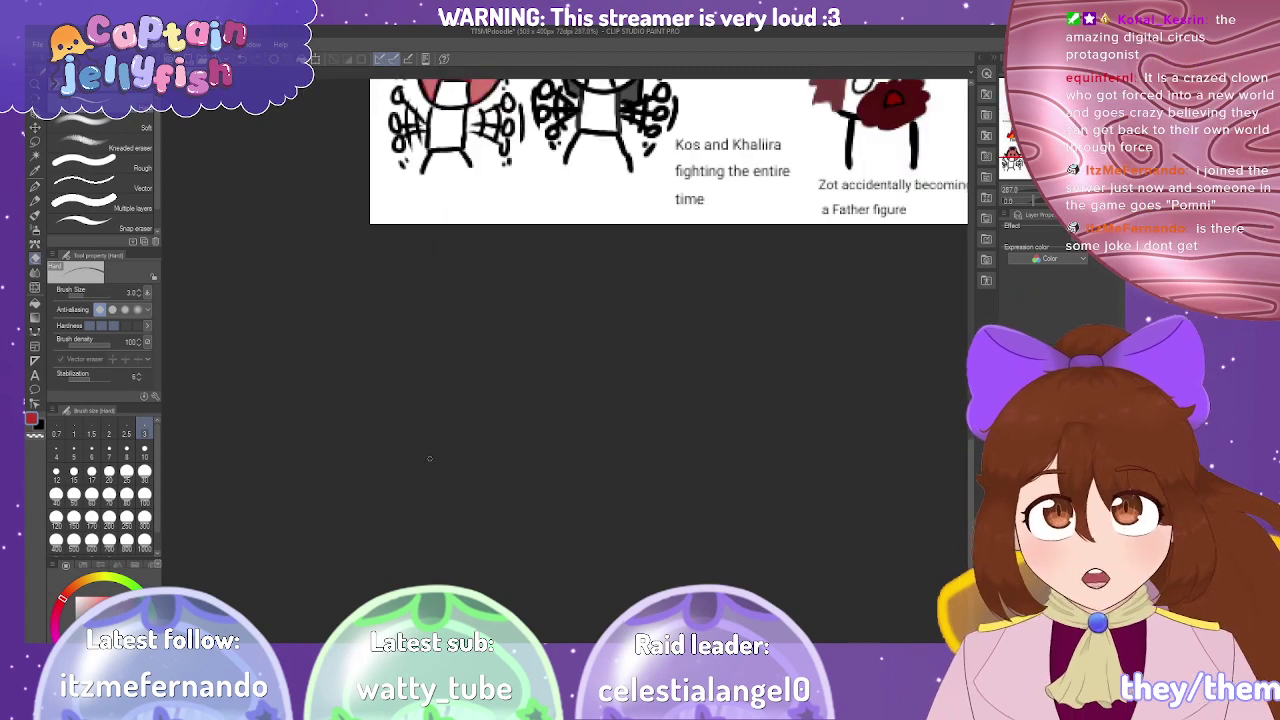
# Restore the colour layer to full opacity so the horned figure's head is solid red.
pyautogui.moveTo(435, 374); pyautogui.dragTo(458, 585)
pyautogui.moveTo(409, 418); pyautogui.dragTo(415, 484)
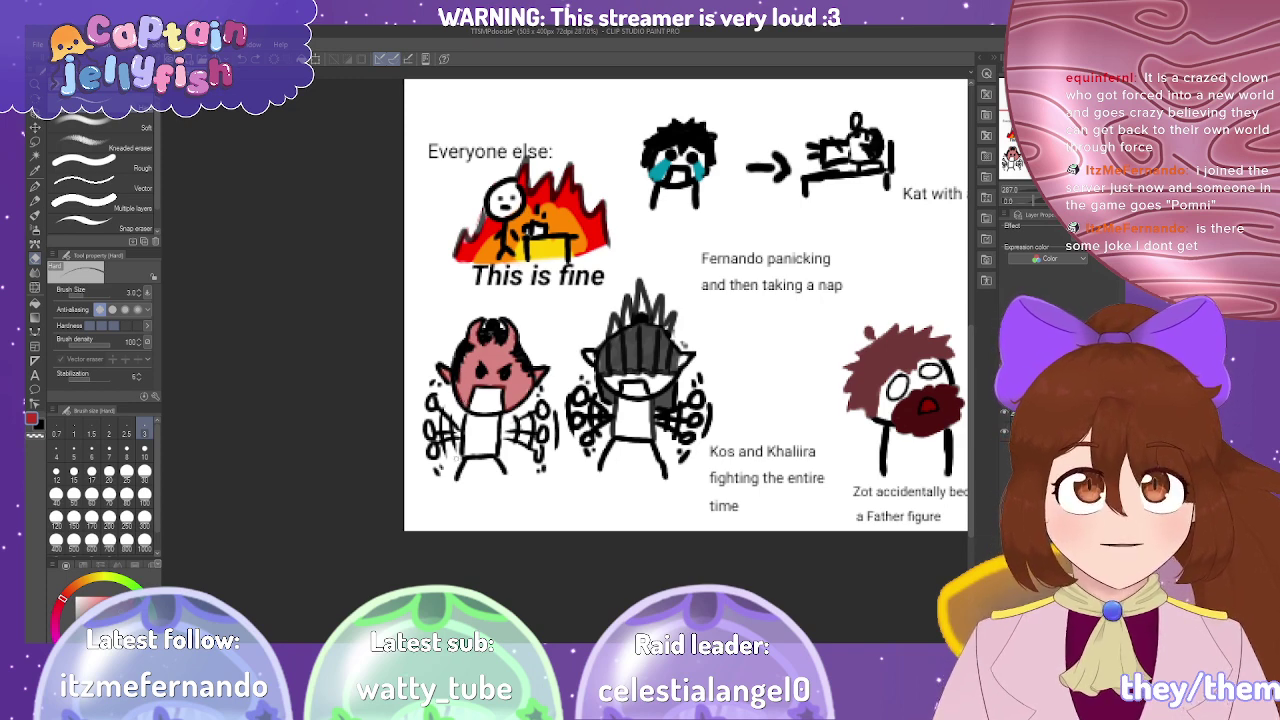
pyautogui.scroll(3, 477, 391)
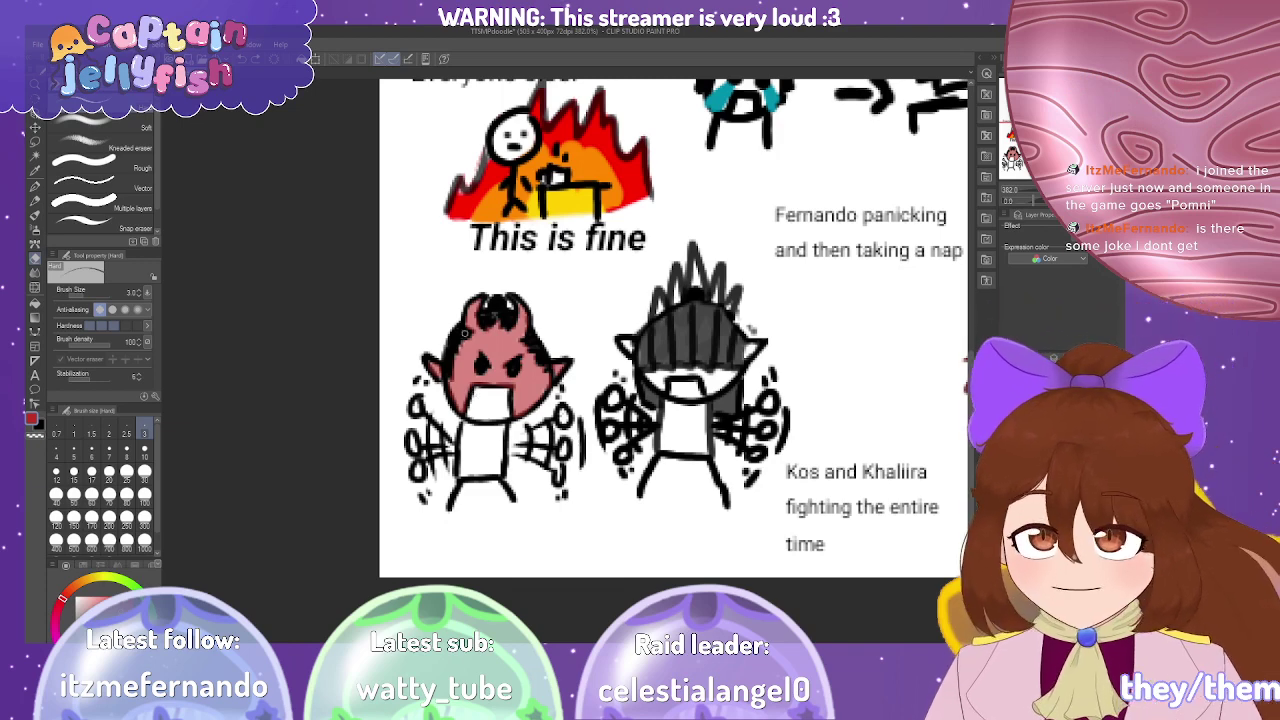
pyautogui.scroll(4, 480, 366)
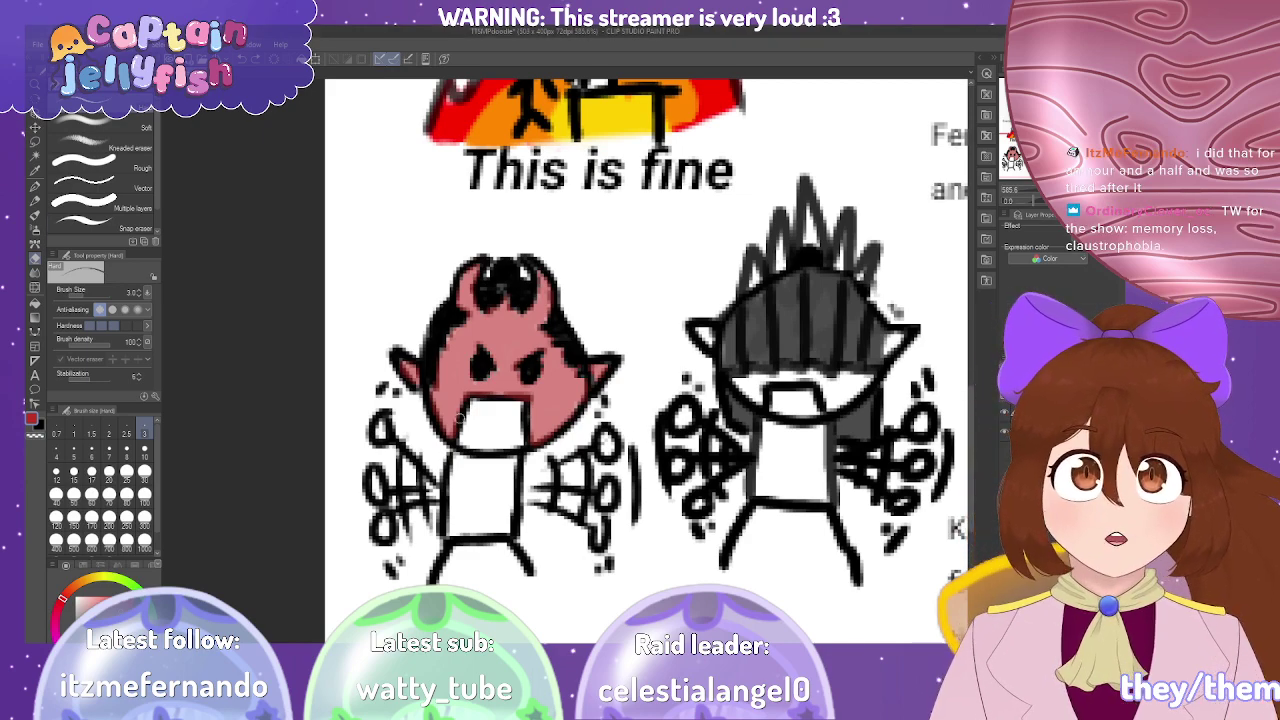
pyautogui.scroll(6, 460, 418)
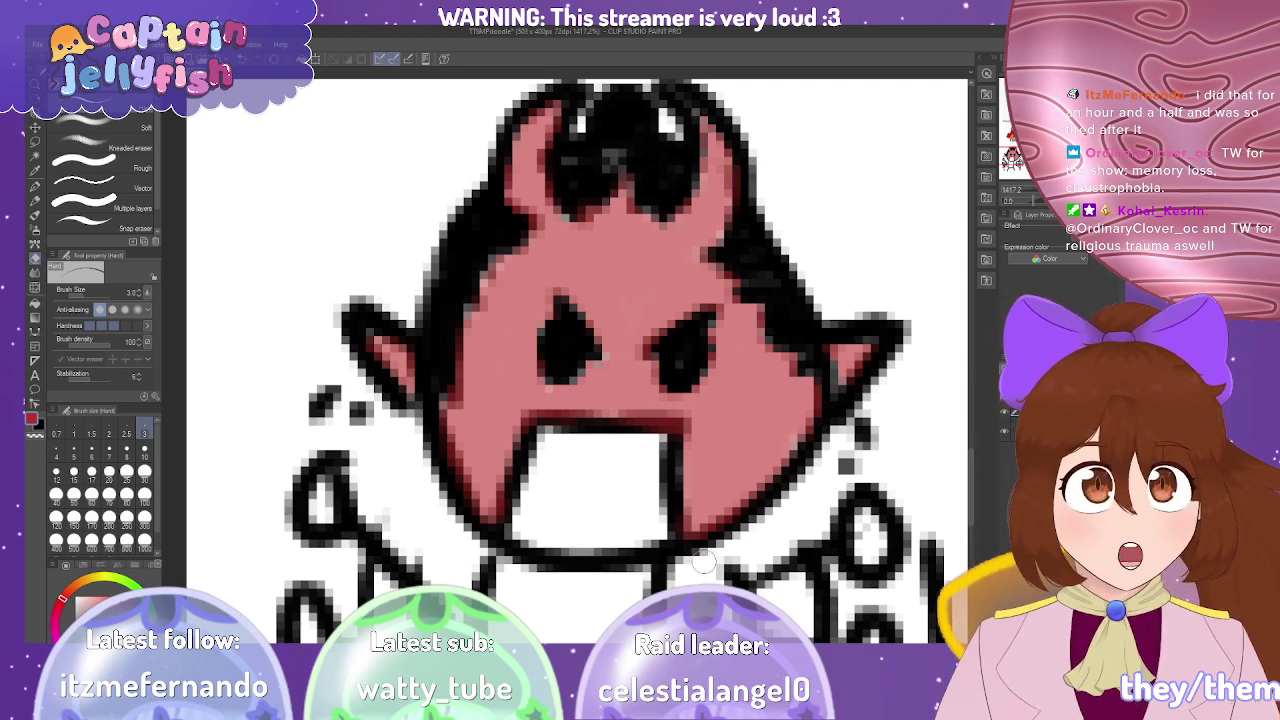
pyautogui.hotkey('alt', 'BackSpace')
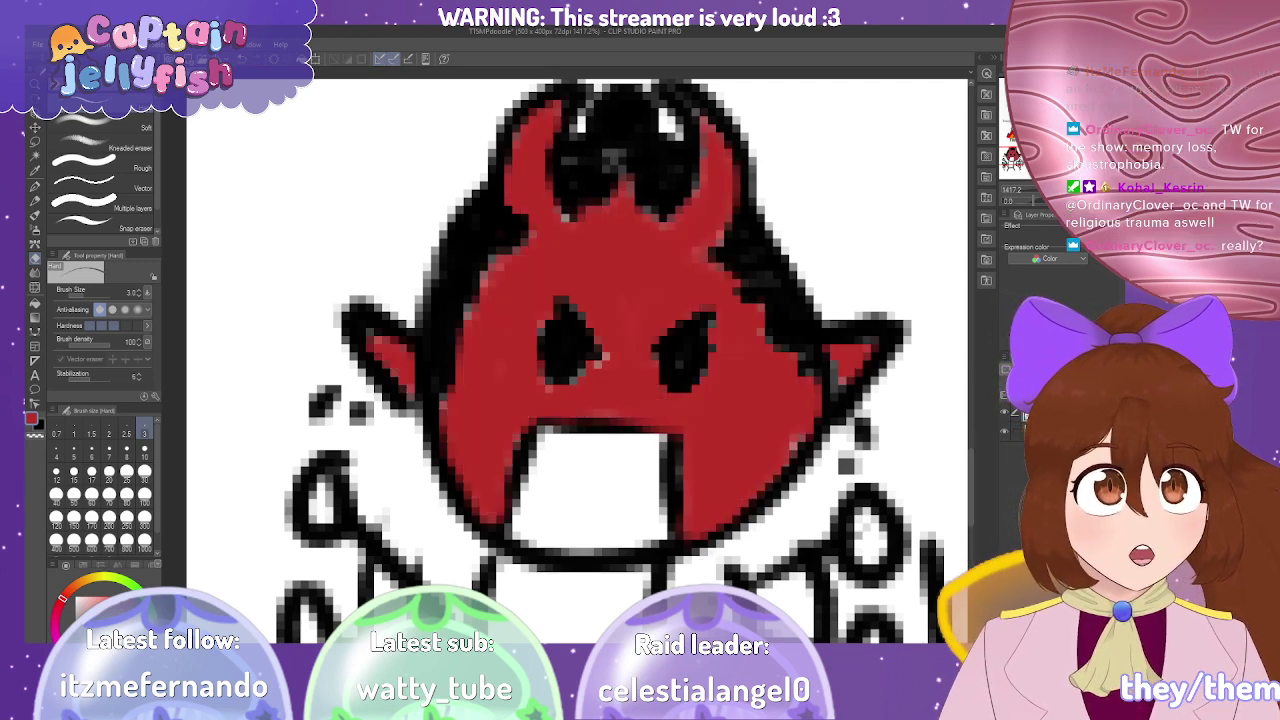
pyautogui.hotkey('ctrl', 'z')
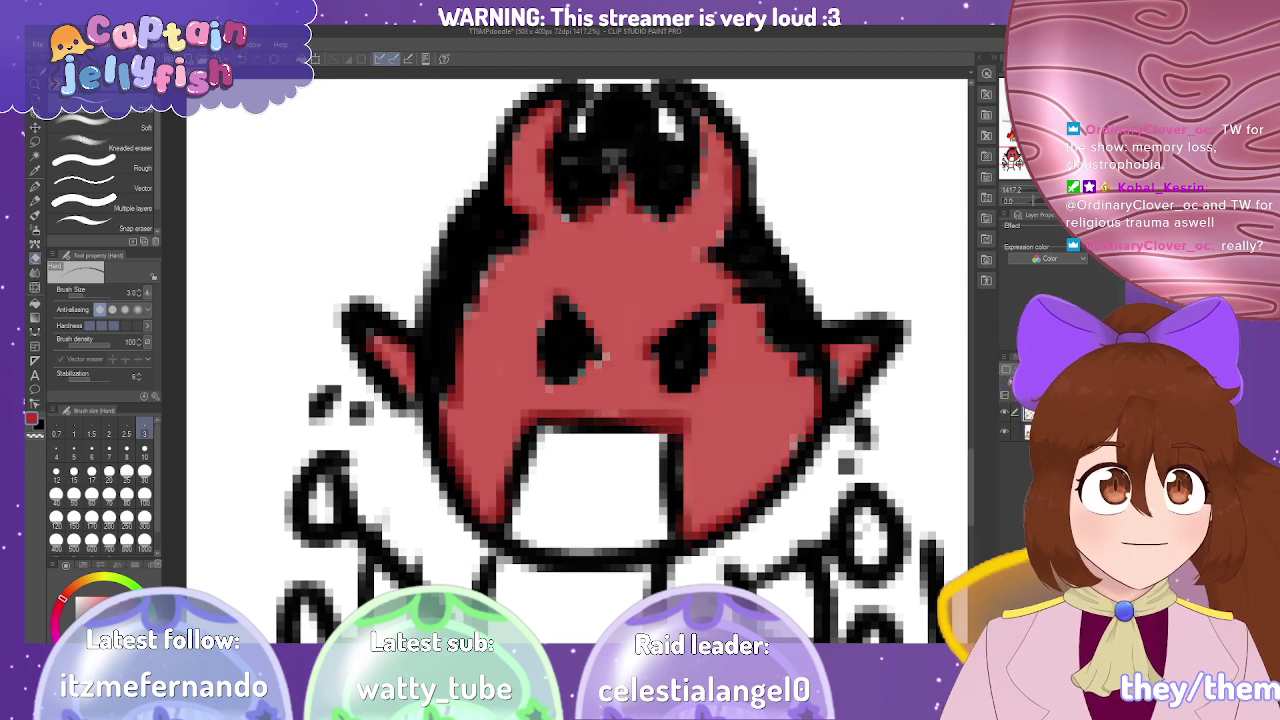
pyautogui.hotkey('ctrl', 'y')
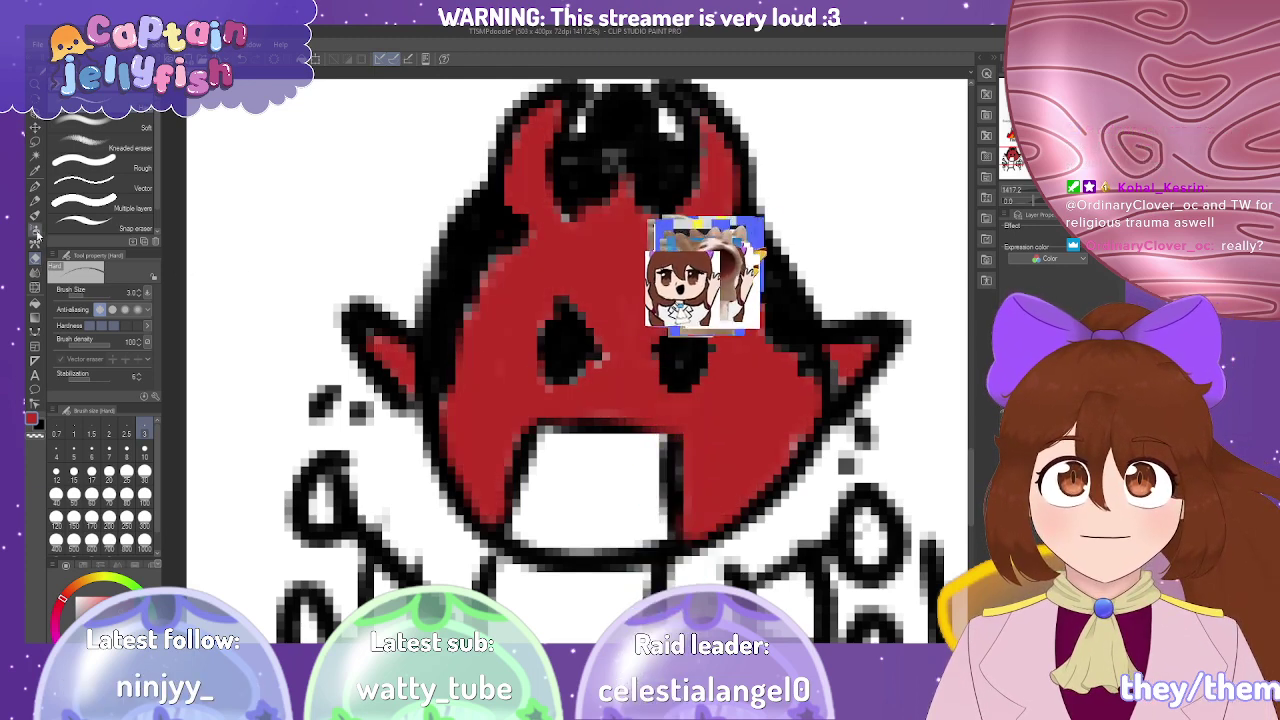
# Paint the horned figure's torso red using the pen at size 5.
pyautogui.click(43, 175)
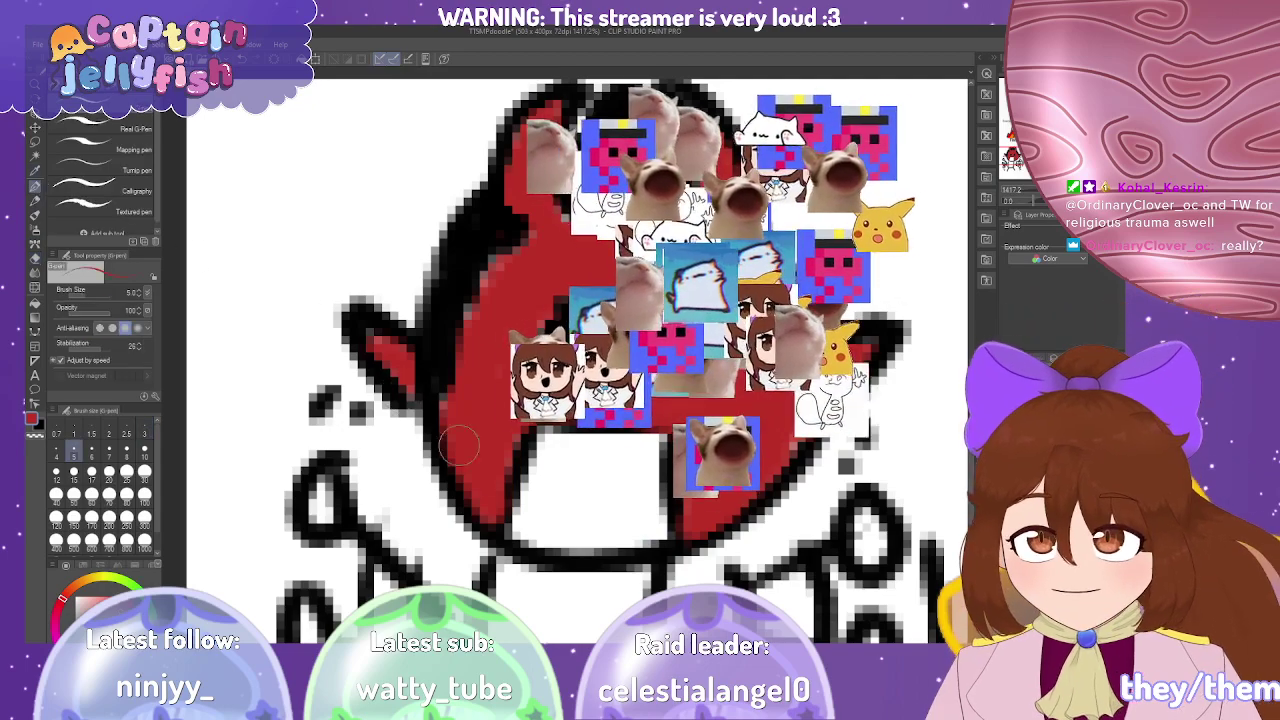
pyautogui.scroll(3, 580, 350)
pyautogui.moveTo(458, 305)
pyautogui.mouseDown()
pyautogui.moveTo(440, 465)
pyautogui.moveTo(535, 460)
pyautogui.mouseUp()
pyautogui.moveTo(550, 380)
pyautogui.mouseDown()
pyautogui.moveTo(558, 445)
pyautogui.moveTo(563, 396)
pyautogui.moveTo(565, 462)
pyautogui.moveTo(569, 449)
pyautogui.moveTo(542, 475)
pyautogui.moveTo(508, 473)
pyautogui.moveTo(525, 466)
pyautogui.moveTo(574, 364)
pyautogui.moveTo(579, 399)
pyautogui.moveTo(575, 312)
pyautogui.mouseUp()
pyautogui.moveTo(445, 295)
pyautogui.mouseDown()
pyautogui.moveTo(551, 319)
pyautogui.moveTo(504, 324)
pyautogui.moveTo(535, 325)
pyautogui.moveTo(516, 428)
pyautogui.moveTo(539, 416)
pyautogui.moveTo(545, 374)
pyautogui.moveTo(508, 374)
pyautogui.moveTo(485, 407)
pyautogui.moveTo(487, 442)
pyautogui.moveTo(508, 338)
pyautogui.moveTo(474, 344)
pyautogui.moveTo(491, 386)
pyautogui.mouseUp()
pyautogui.moveTo(555, 300); pyautogui.dragTo(557, 381)
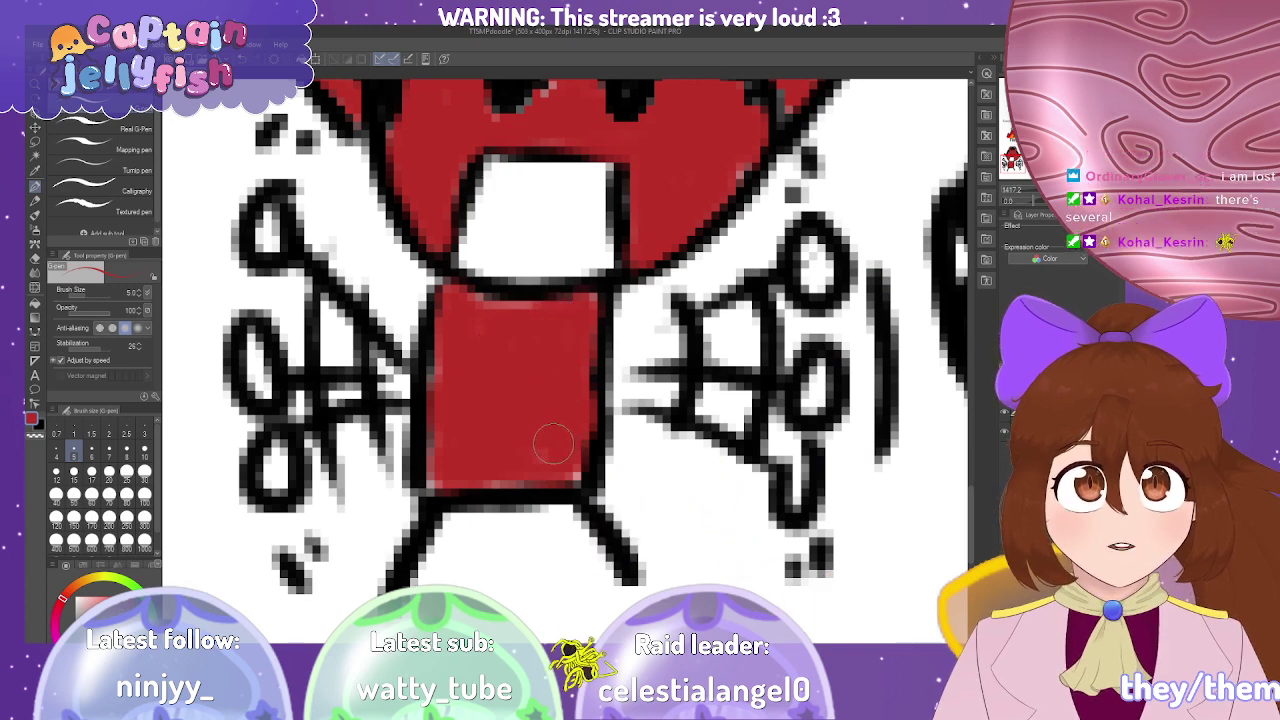
# Check the red torso against the whole canvas and undo its red paint.
pyautogui.scroll(-2, 553, 428)
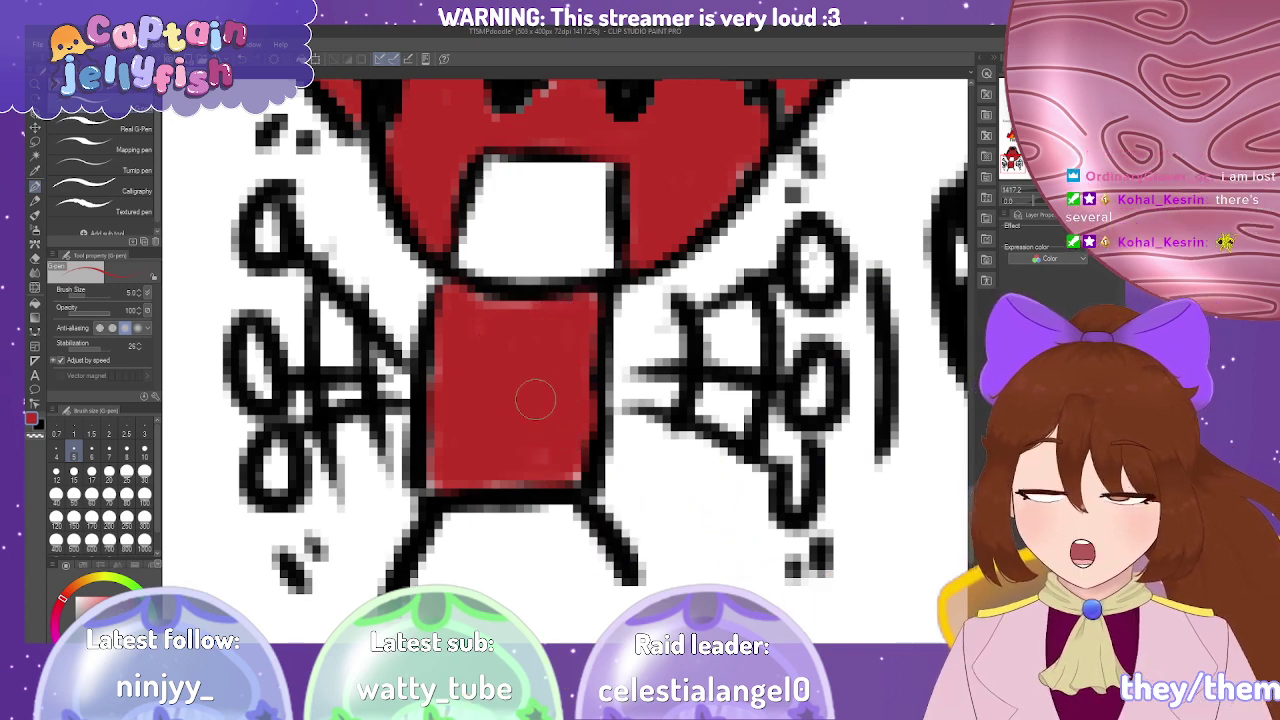
pyautogui.scroll(1, 527, 400)
pyautogui.scroll(-8, 527, 400)
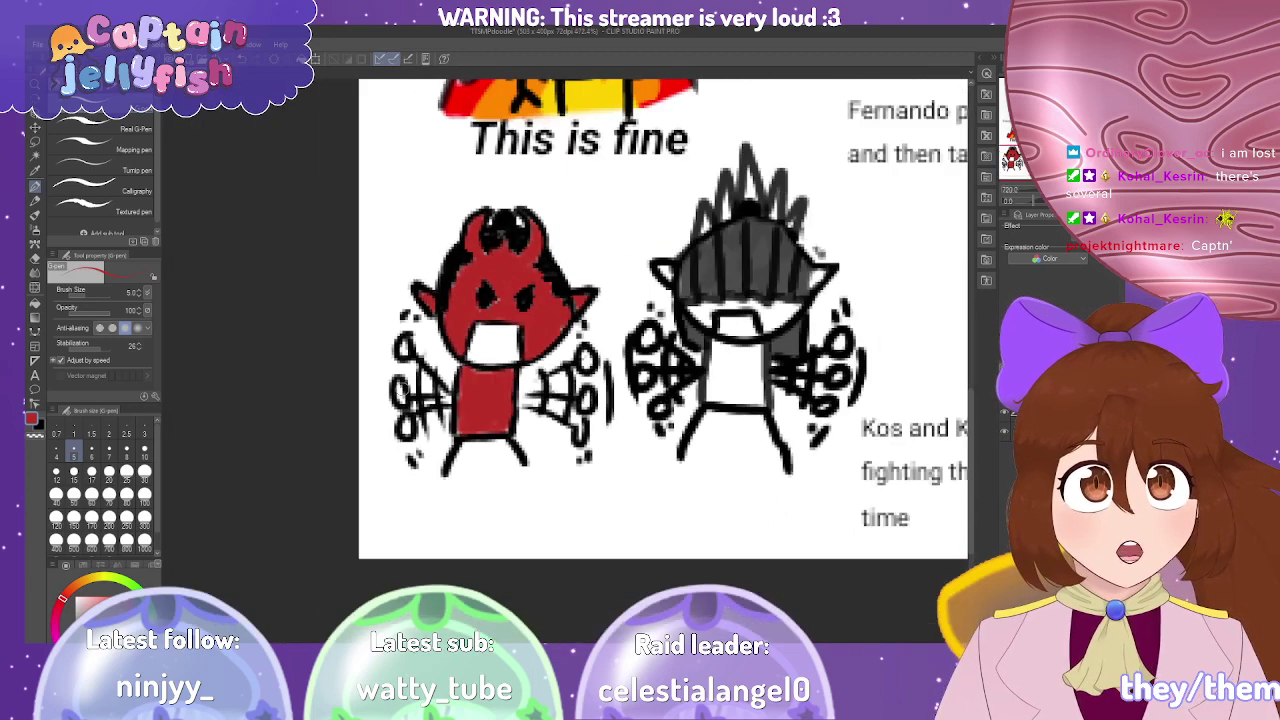
pyautogui.scroll(-3, 368, 392)
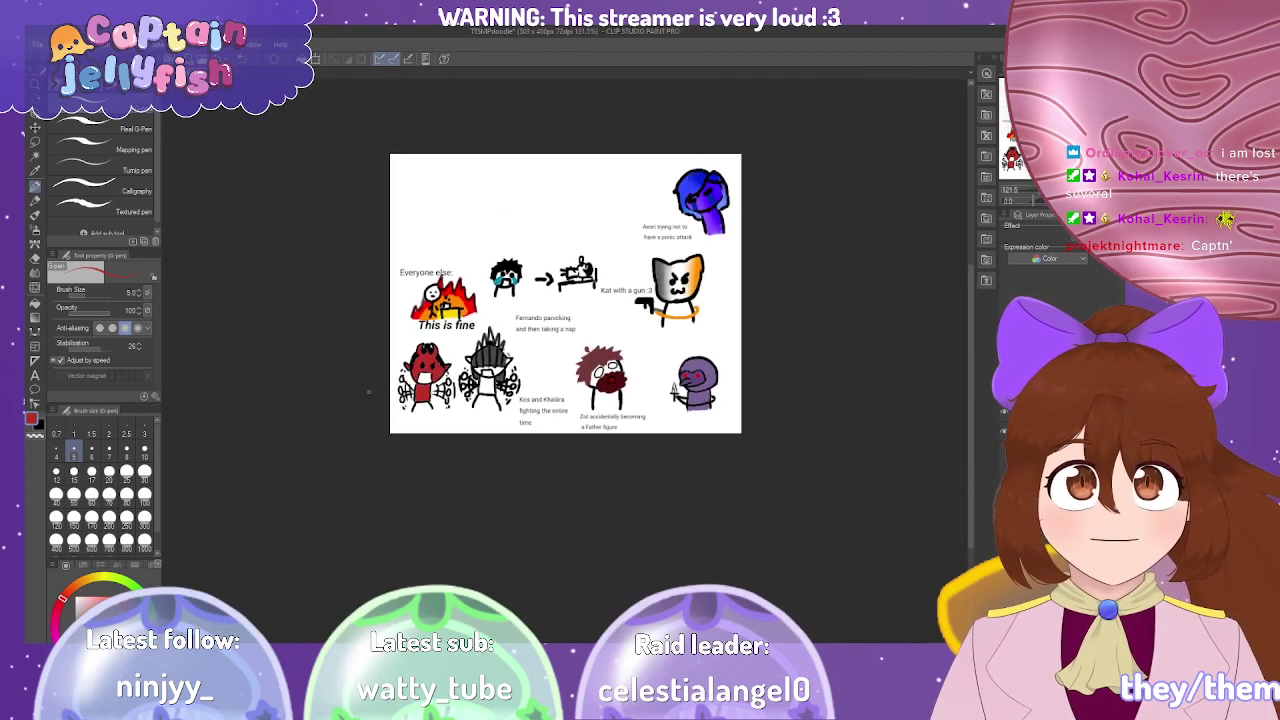
pyautogui.scroll(5, 425, 390)
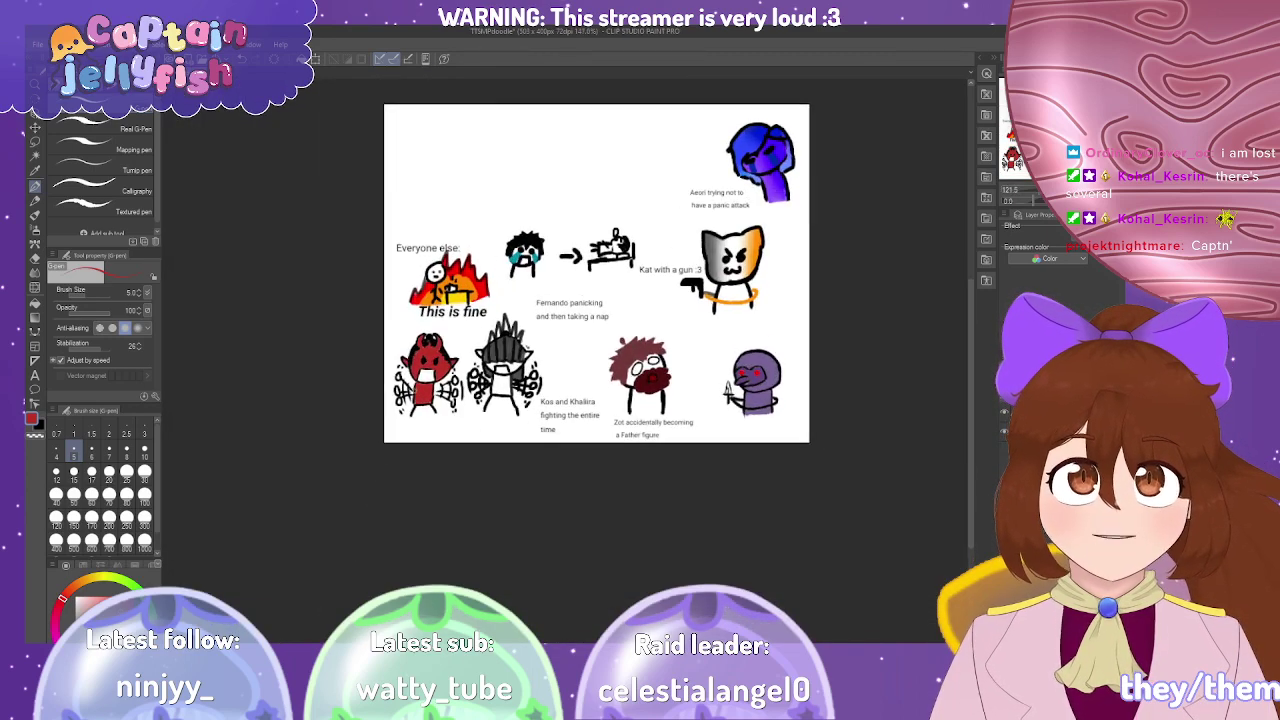
pyautogui.scroll(3, 425, 390)
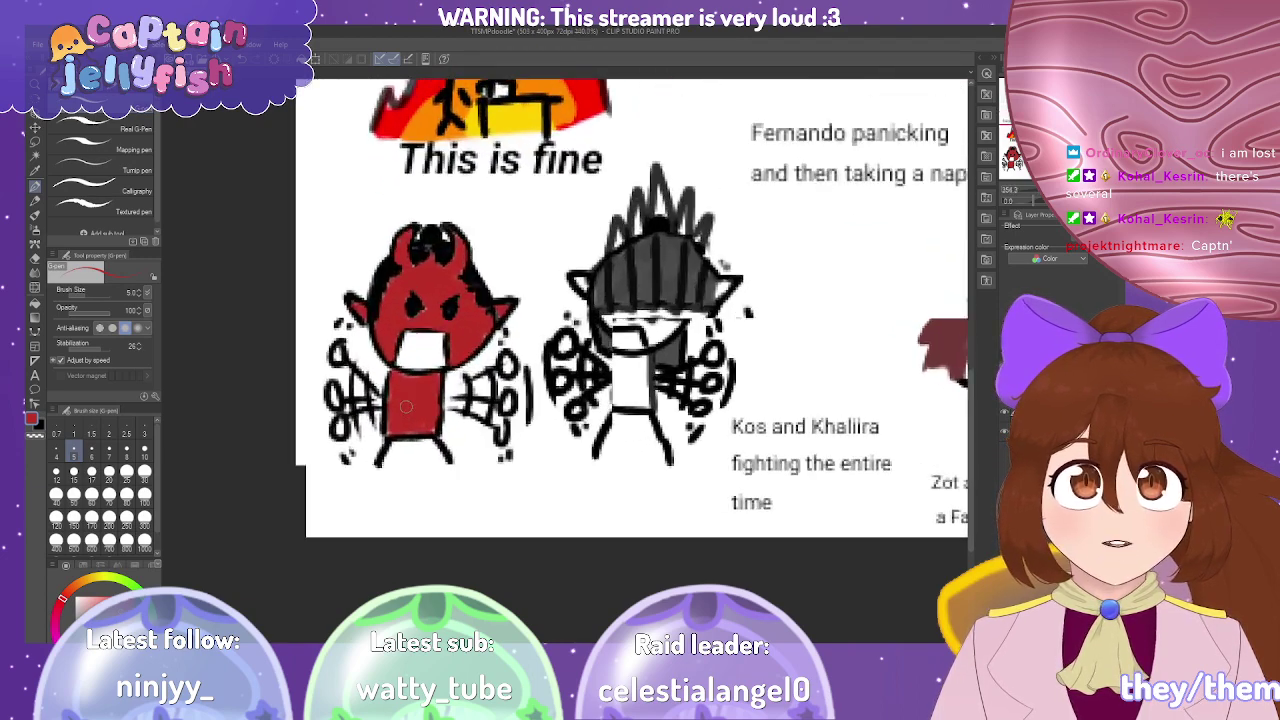
pyautogui.hscroll(-3, 868, 484)
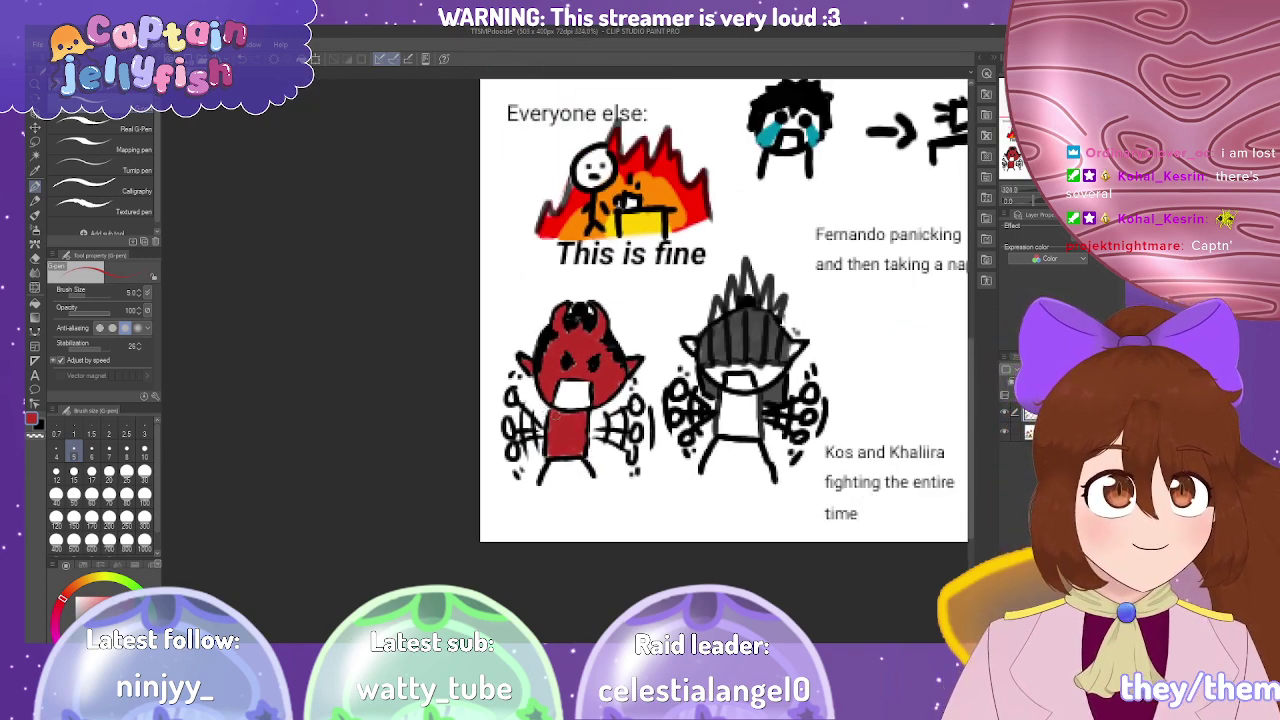
pyautogui.scroll(6, 560, 428)
pyautogui.moveTo(558, 425)
pyautogui.mouseDown()
pyautogui.moveTo(589, 428)
pyautogui.moveTo(548, 530)
pyautogui.moveTo(580, 505)
pyautogui.moveTo(515, 450)
pyautogui.mouseUp()
pyautogui.scroll(2, 558, 428)
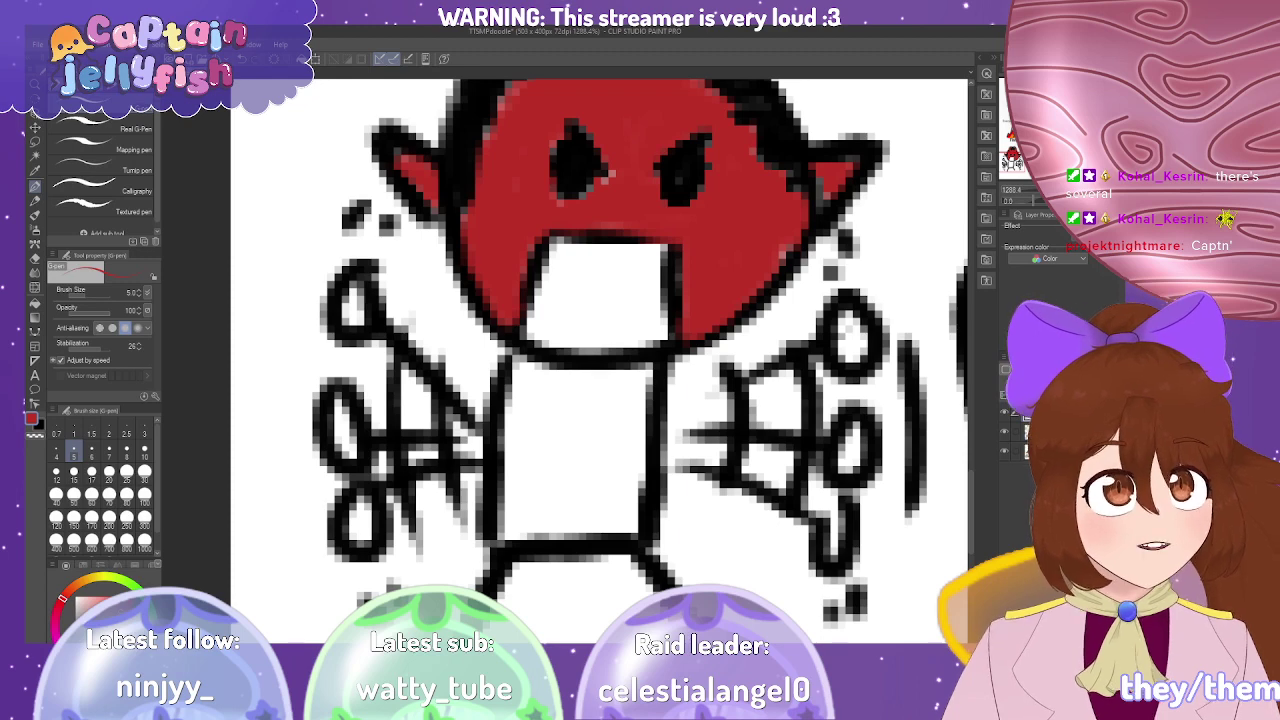
# Draw two small black collar points at the top of the horned figure's torso using the pen at size 3.
pyautogui.scroll(4, 580, 372)
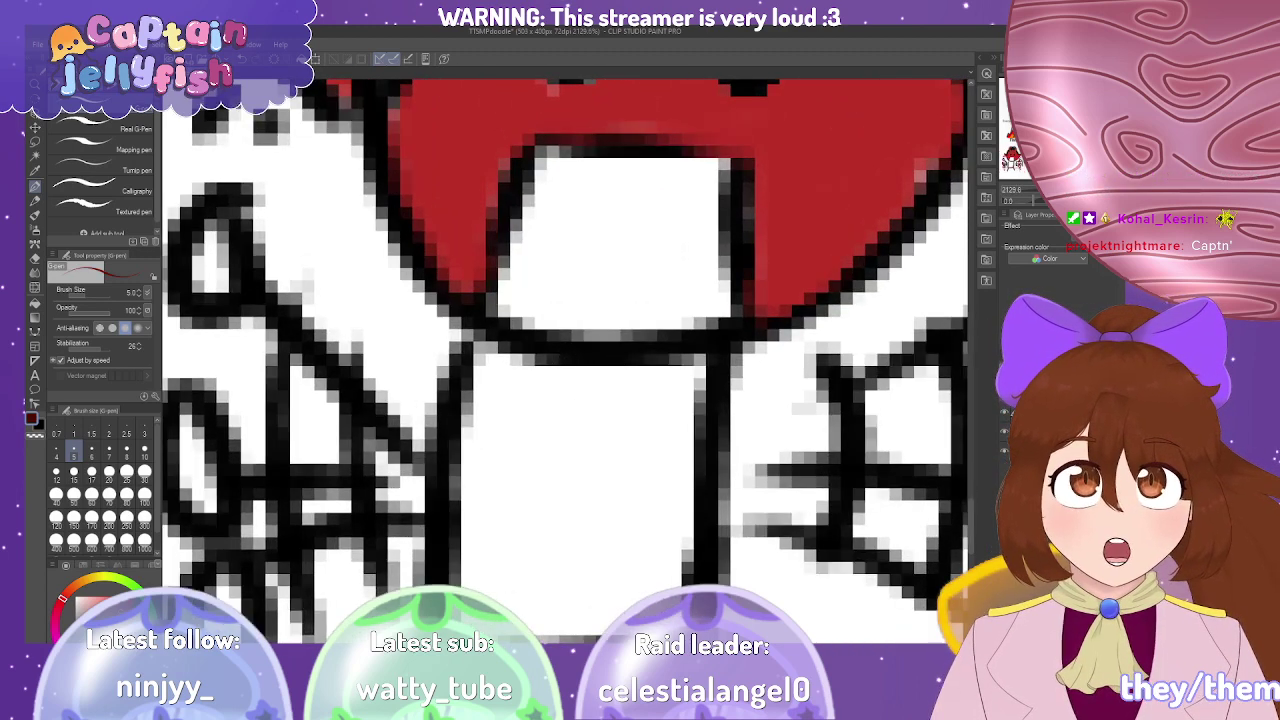
pyautogui.click(143, 433)
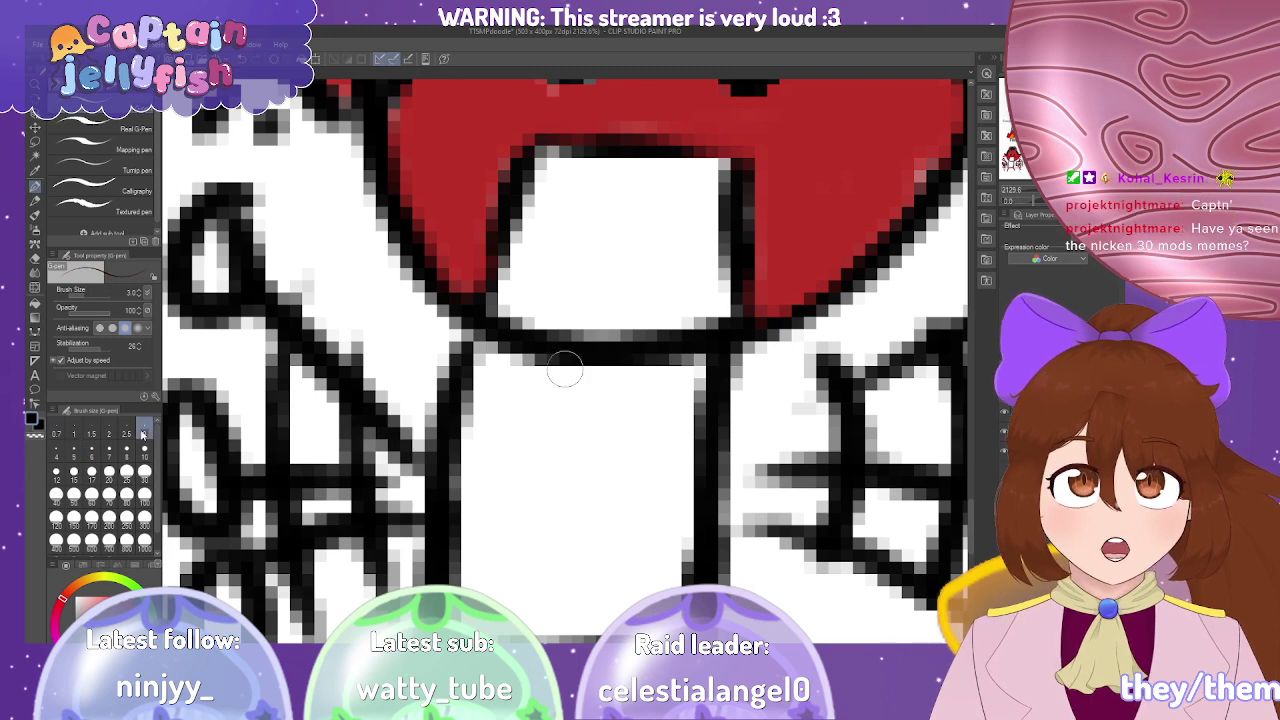
pyautogui.click(564, 384)
pyautogui.click(620, 377)
pyautogui.click(590, 396)
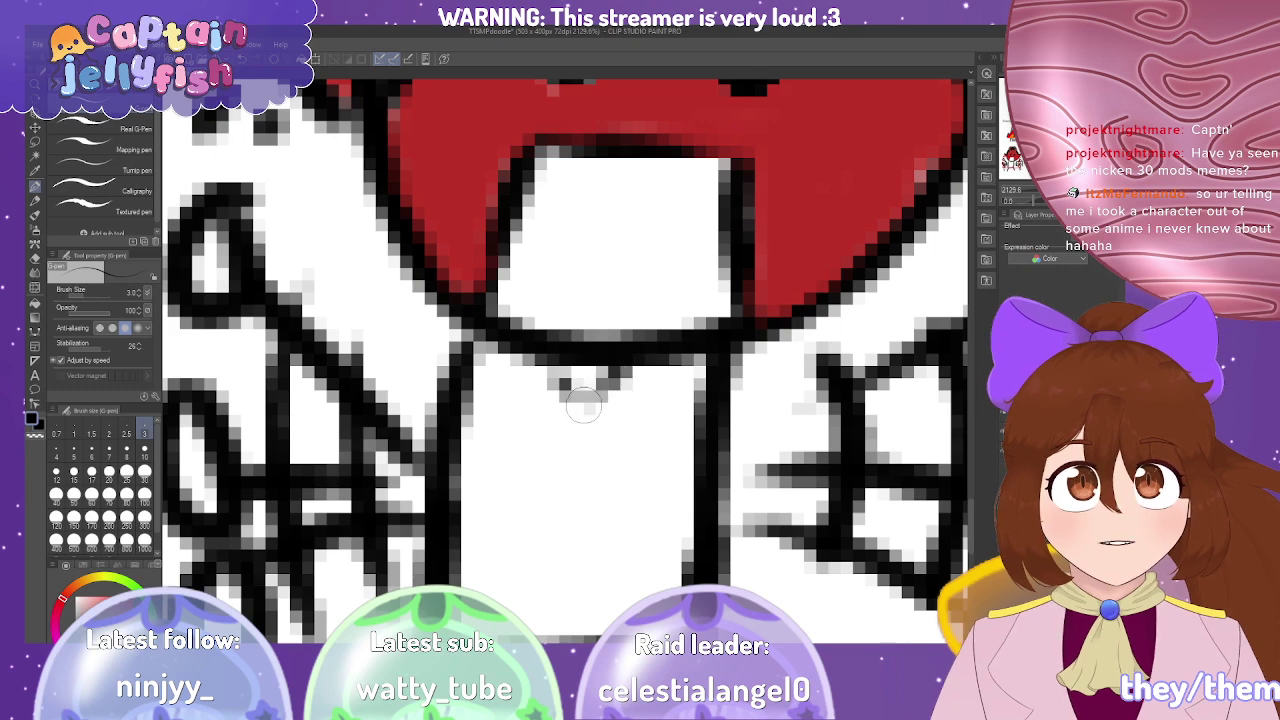
pyautogui.moveTo(597, 410)
pyautogui.mouseDown()
pyautogui.moveTo(628, 417)
pyautogui.moveTo(668, 363)
pyautogui.moveTo(568, 382)
pyautogui.moveTo(516, 370)
pyautogui.moveTo(551, 420)
pyautogui.moveTo(573, 397)
pyautogui.moveTo(527, 384)
pyautogui.moveTo(515, 363)
pyautogui.moveTo(558, 372)
pyautogui.moveTo(574, 394)
pyautogui.moveTo(519, 384)
pyautogui.moveTo(541, 404)
pyautogui.moveTo(572, 392)
pyautogui.moveTo(612, 413)
pyautogui.moveTo(651, 370)
pyautogui.moveTo(615, 375)
pyautogui.mouseUp()
pyautogui.moveTo(525, 370)
pyautogui.mouseDown()
pyautogui.moveTo(545, 395)
pyautogui.moveTo(508, 343)
pyautogui.mouseUp()
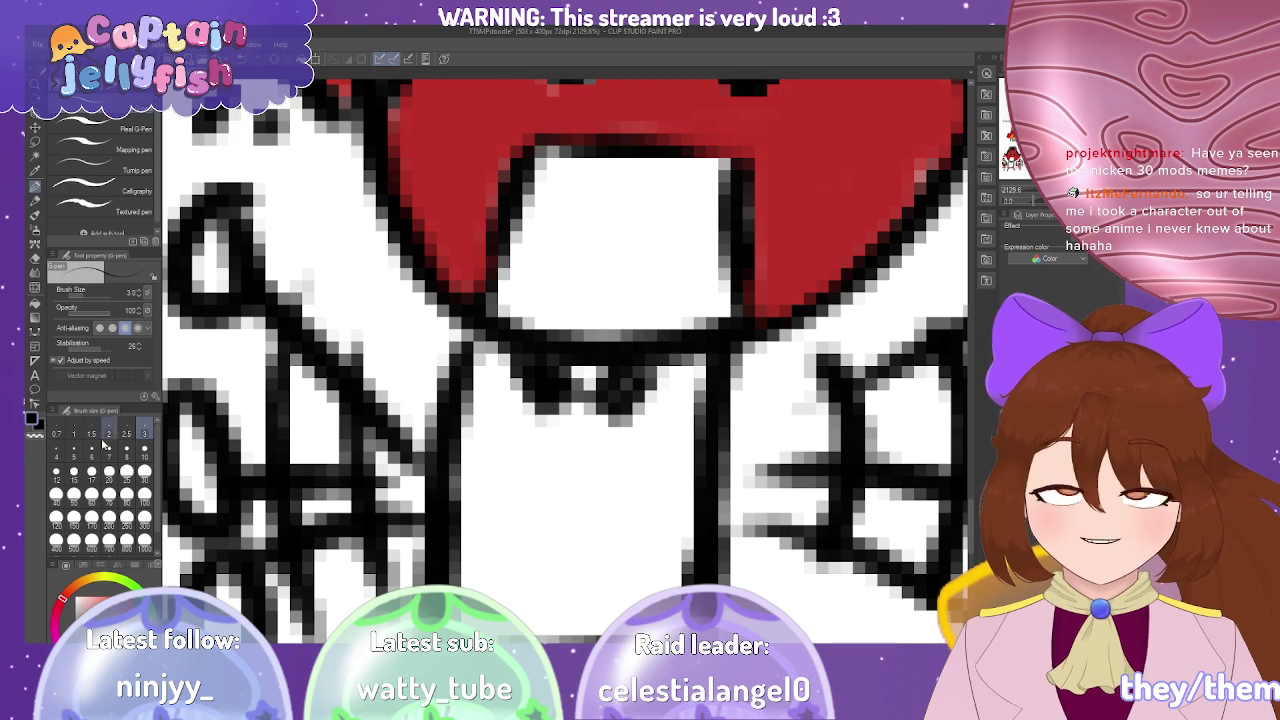
# Hollow out both black collar points with the Hard eraser at size 1, leaving only their outlines.
pyautogui.click(35, 259)
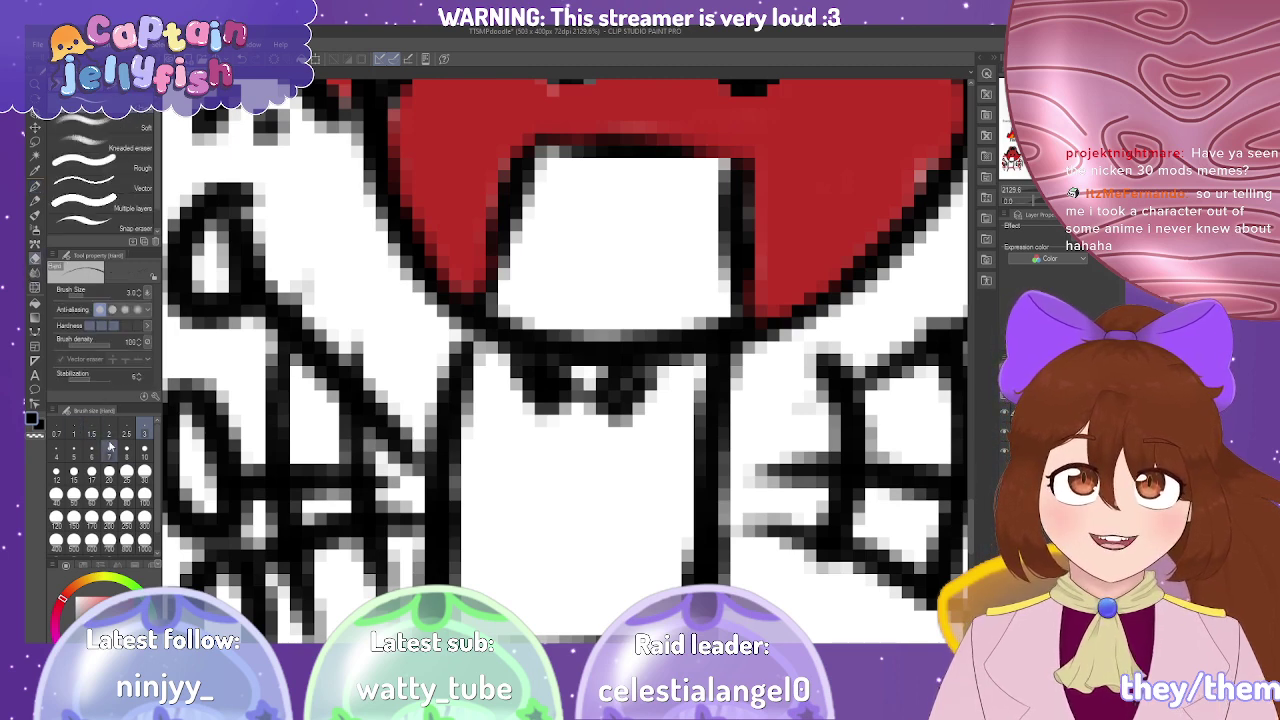
pyautogui.moveTo(545, 372); pyautogui.dragTo(537, 367)
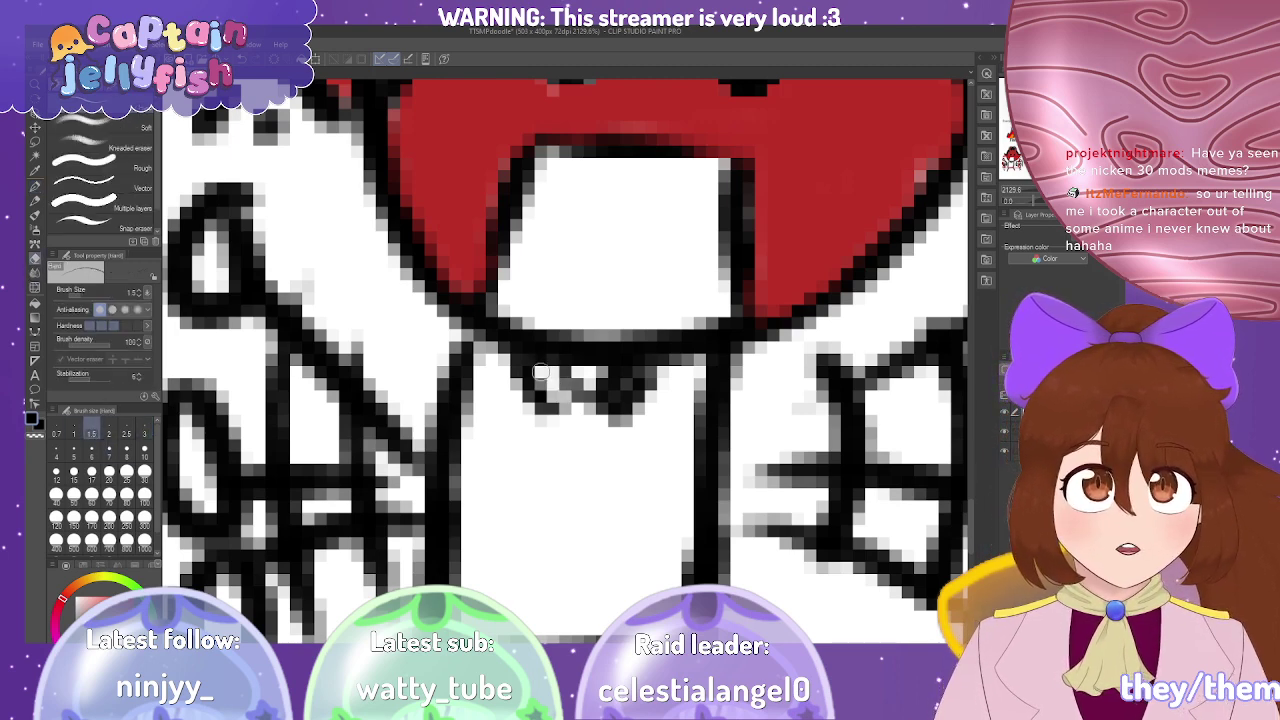
pyautogui.hotkey('ctrl', 'z')
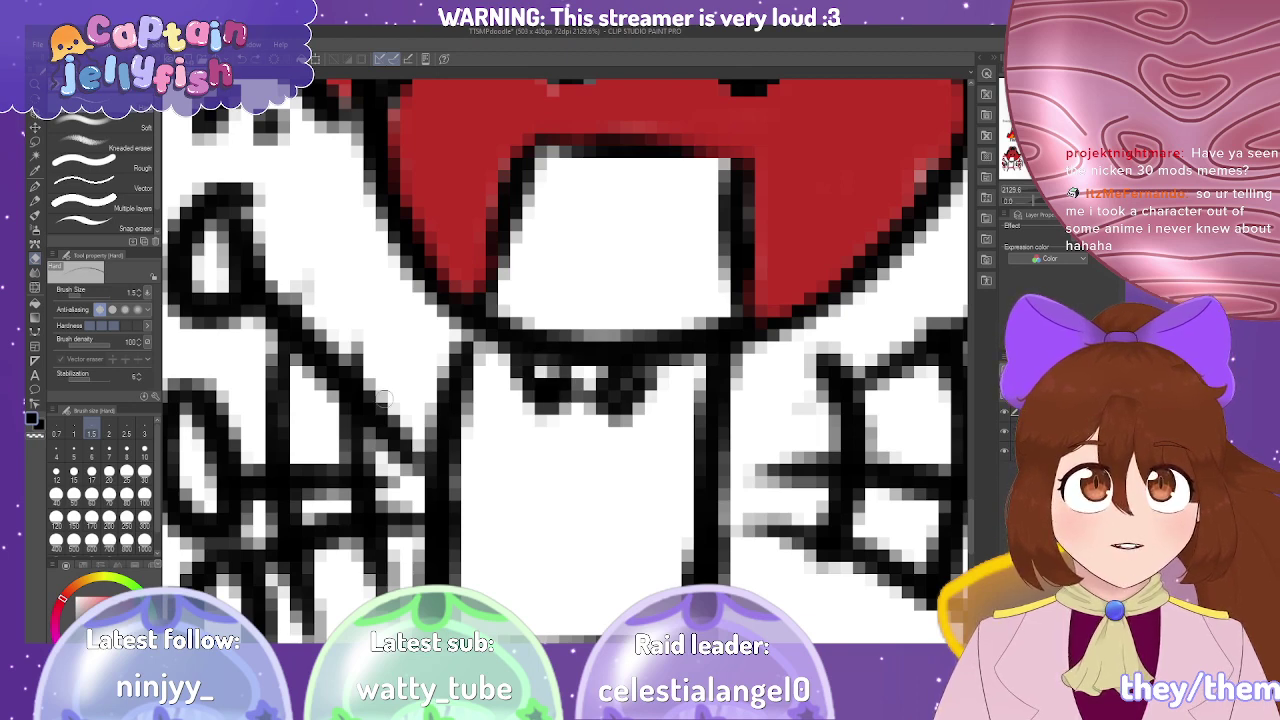
pyautogui.click(78, 432)
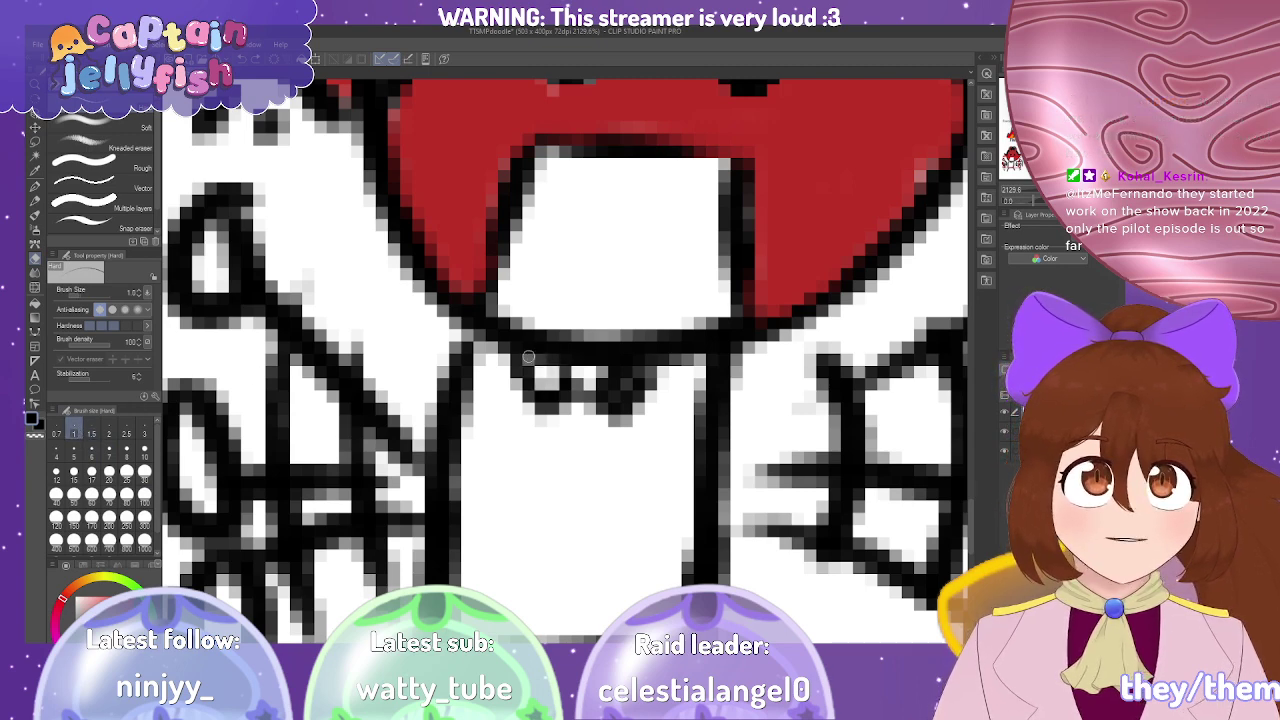
pyautogui.moveTo(637, 371)
pyautogui.mouseDown()
pyautogui.moveTo(622, 392)
pyautogui.moveTo(631, 374)
pyautogui.mouseUp()
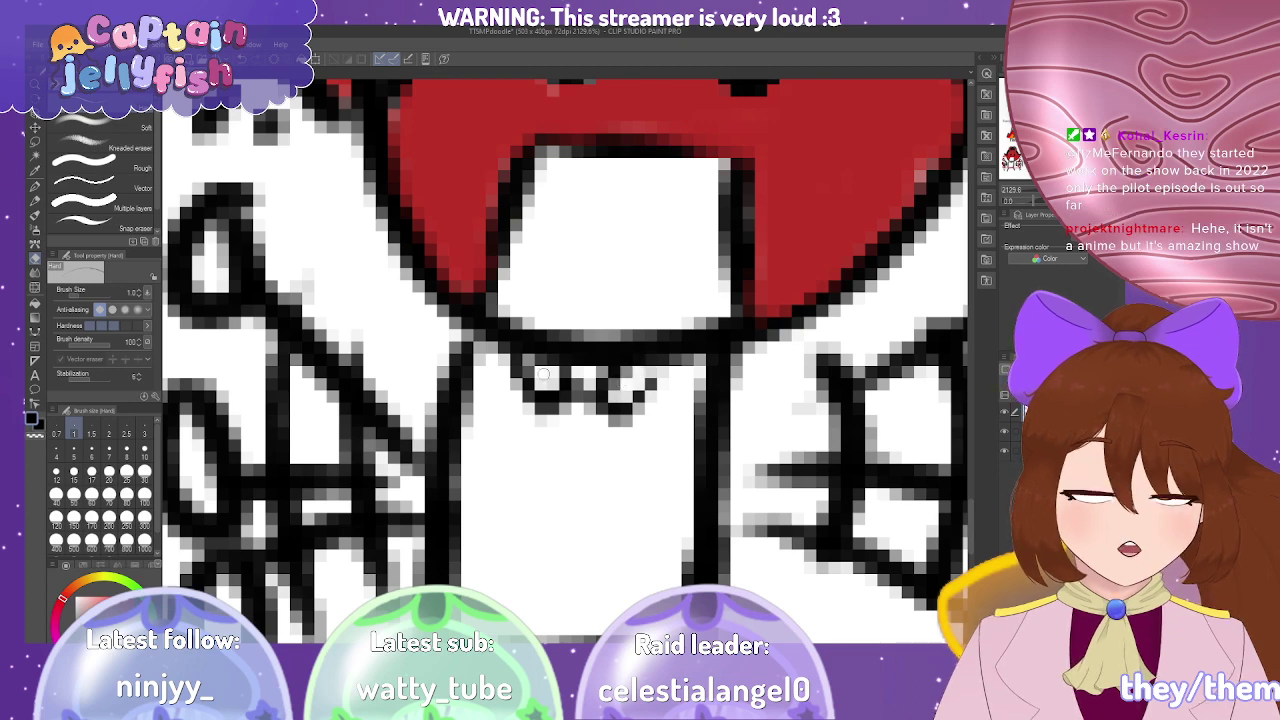
# Draw five thin vertical stripes down the horned figure's torso in black using the pen at size 1.
pyautogui.click(35, 186)
pyautogui.click(73, 432)
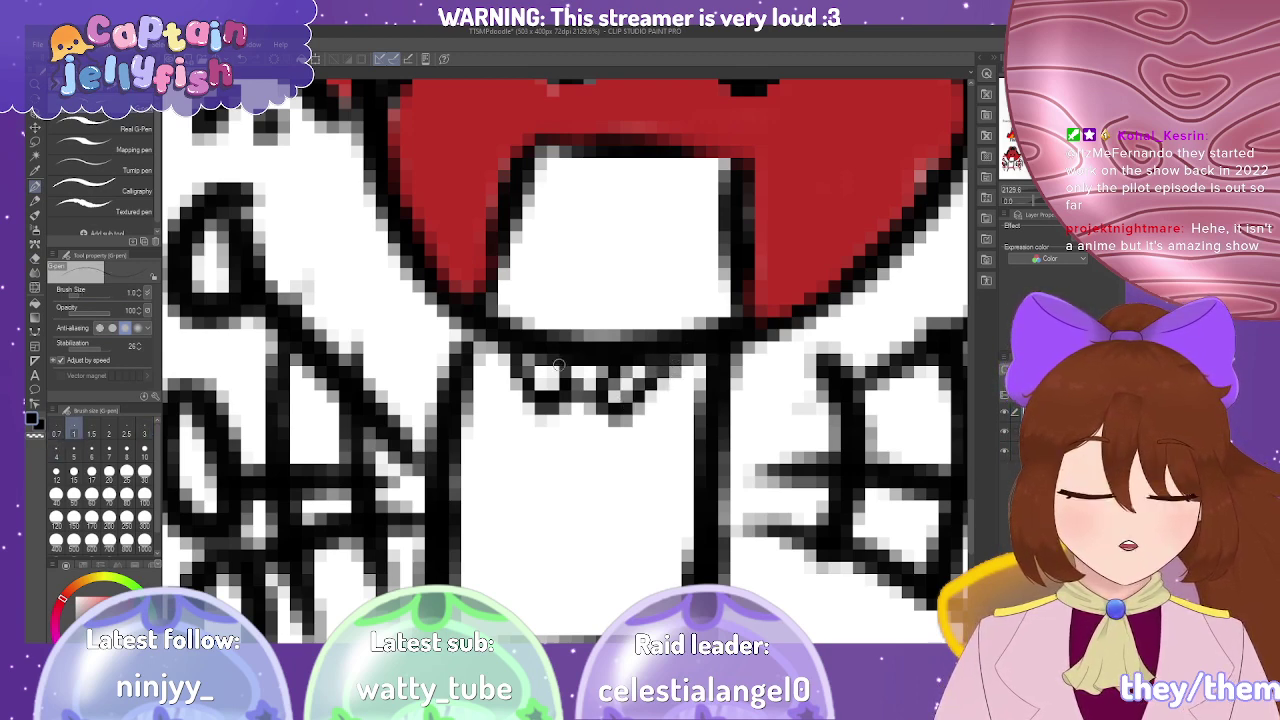
pyautogui.moveTo(490, 370); pyautogui.dragTo(479, 628)
pyautogui.moveTo(530, 412); pyautogui.dragTo(530, 628)
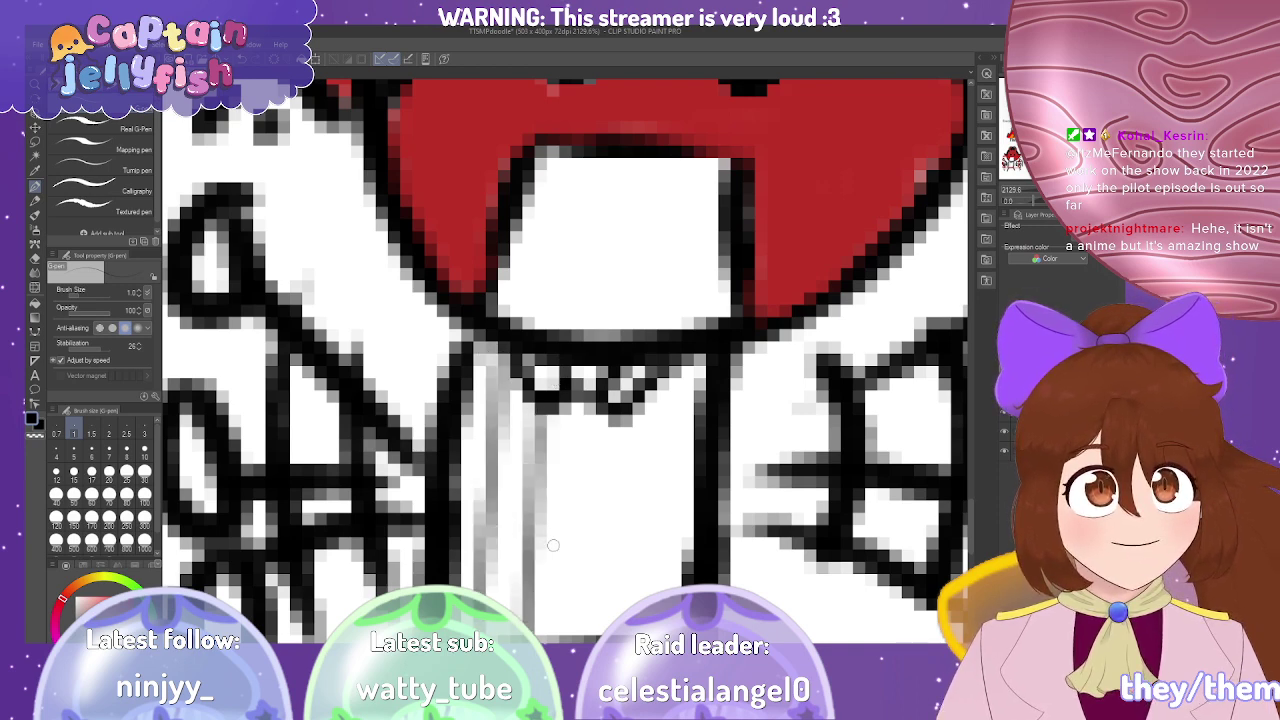
pyautogui.moveTo(584, 400); pyautogui.dragTo(583, 632)
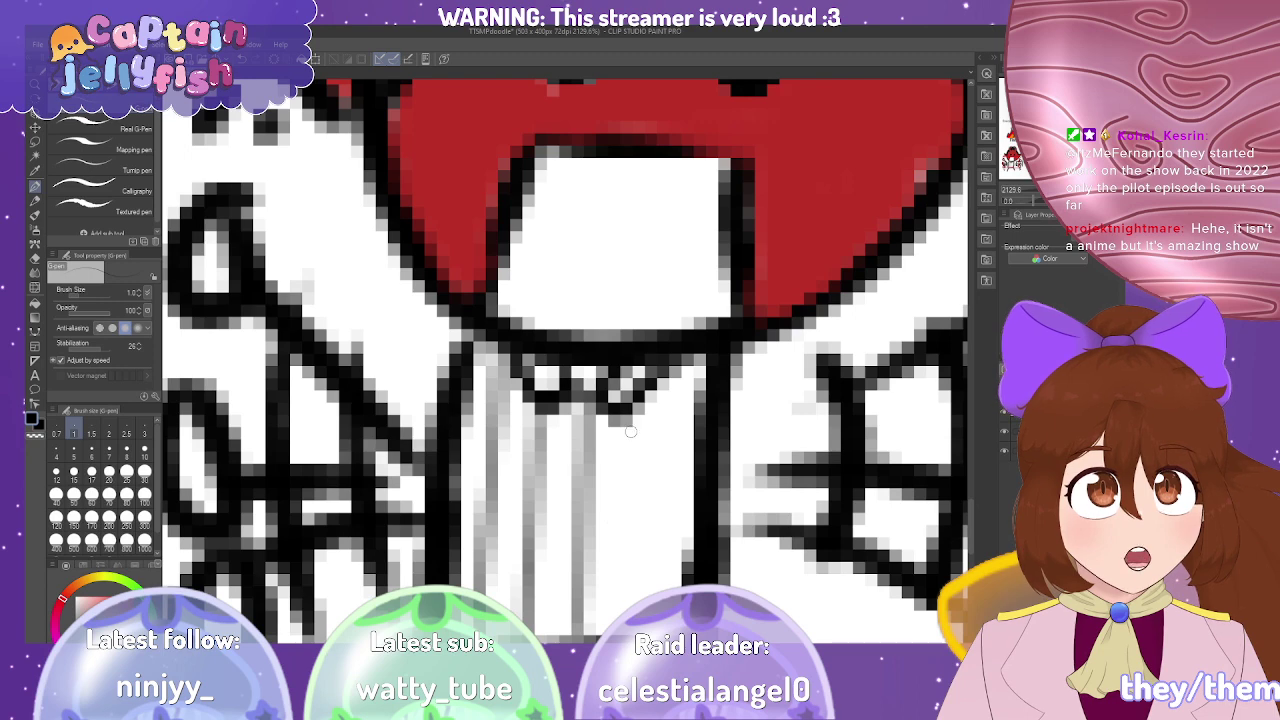
pyautogui.moveTo(628, 424); pyautogui.dragTo(627, 632)
pyautogui.moveTo(680, 376); pyautogui.dragTo(668, 608)
# Try crossing the torso's vertical stripes with thin horizontal lines to form a checked shirt pattern.
pyautogui.moveTo(466, 580); pyautogui.dragTo(694, 576)
pyautogui.moveTo(455, 515)
pyautogui.mouseDown()
pyautogui.moveTo(545, 507)
pyautogui.moveTo(694, 513)
pyautogui.mouseUp()
pyautogui.hotkey('ctrl', 'z')
pyautogui.hotkey('ctrl', 'z')
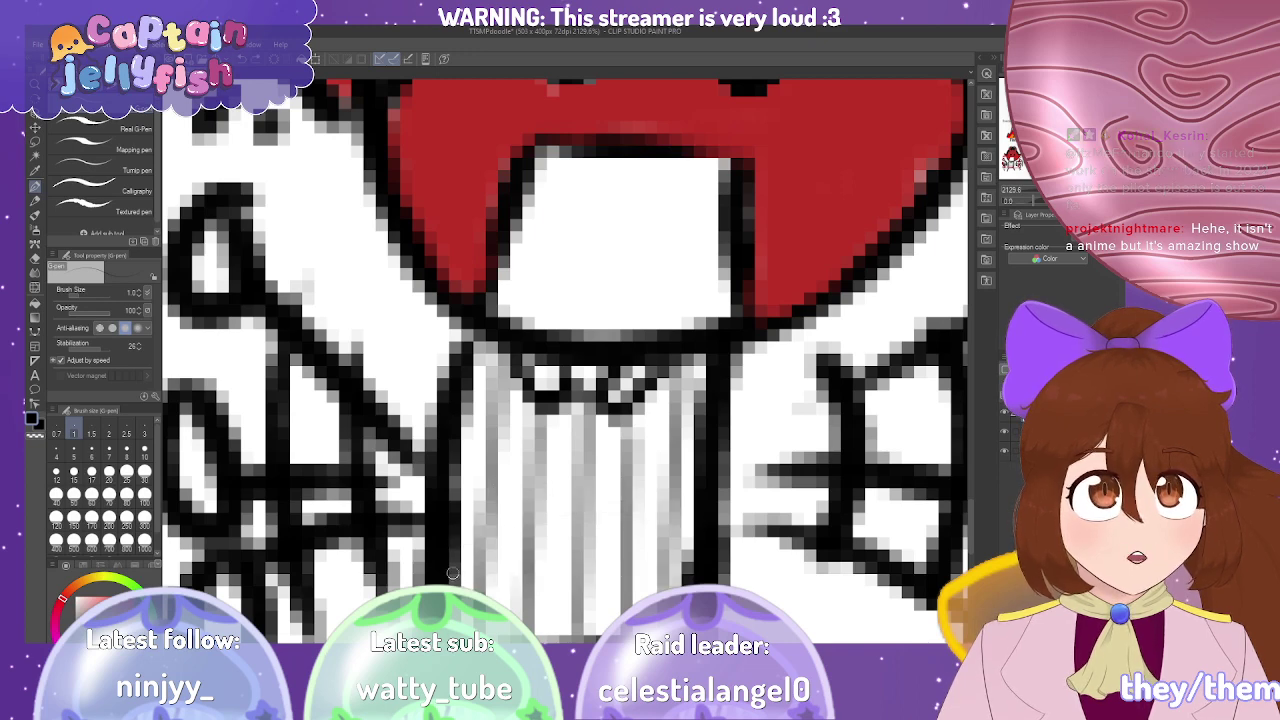
pyautogui.moveTo(462, 600); pyautogui.dragTo(680, 602)
pyautogui.moveTo(455, 548); pyautogui.dragTo(700, 546)
pyautogui.moveTo(458, 502); pyautogui.dragTo(664, 496)
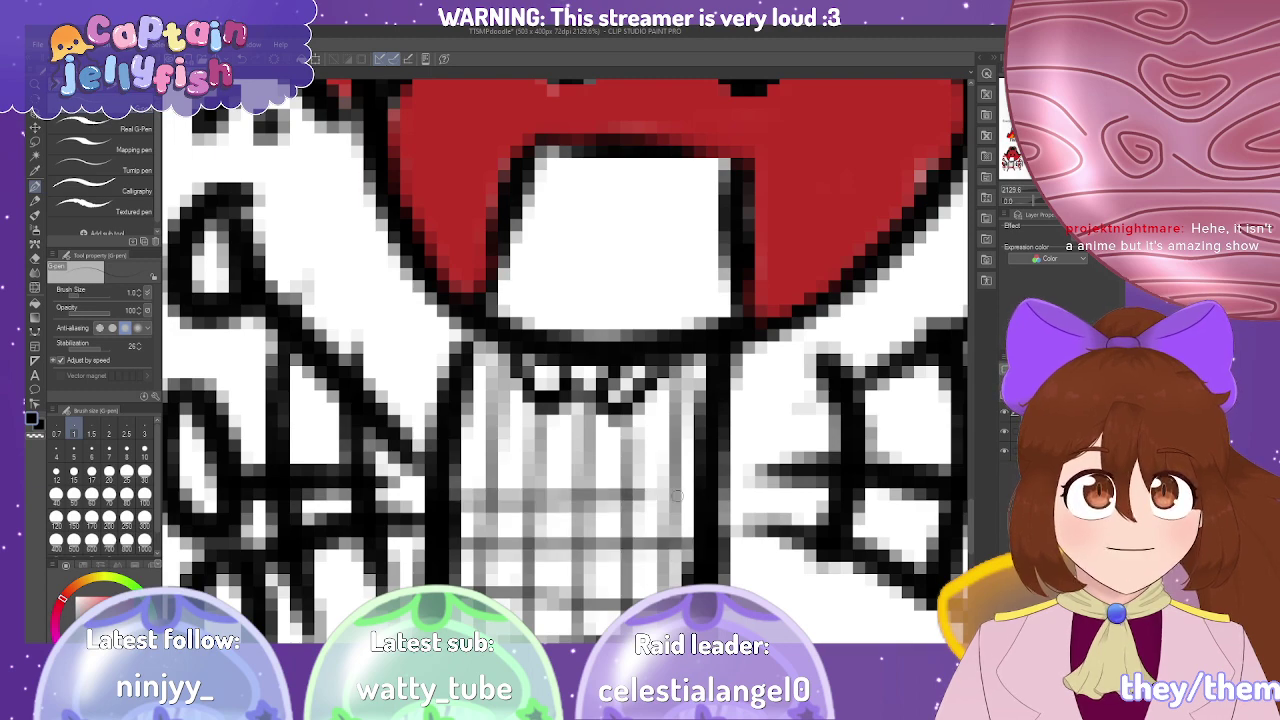
pyautogui.moveTo(465, 443); pyautogui.dragTo(706, 438)
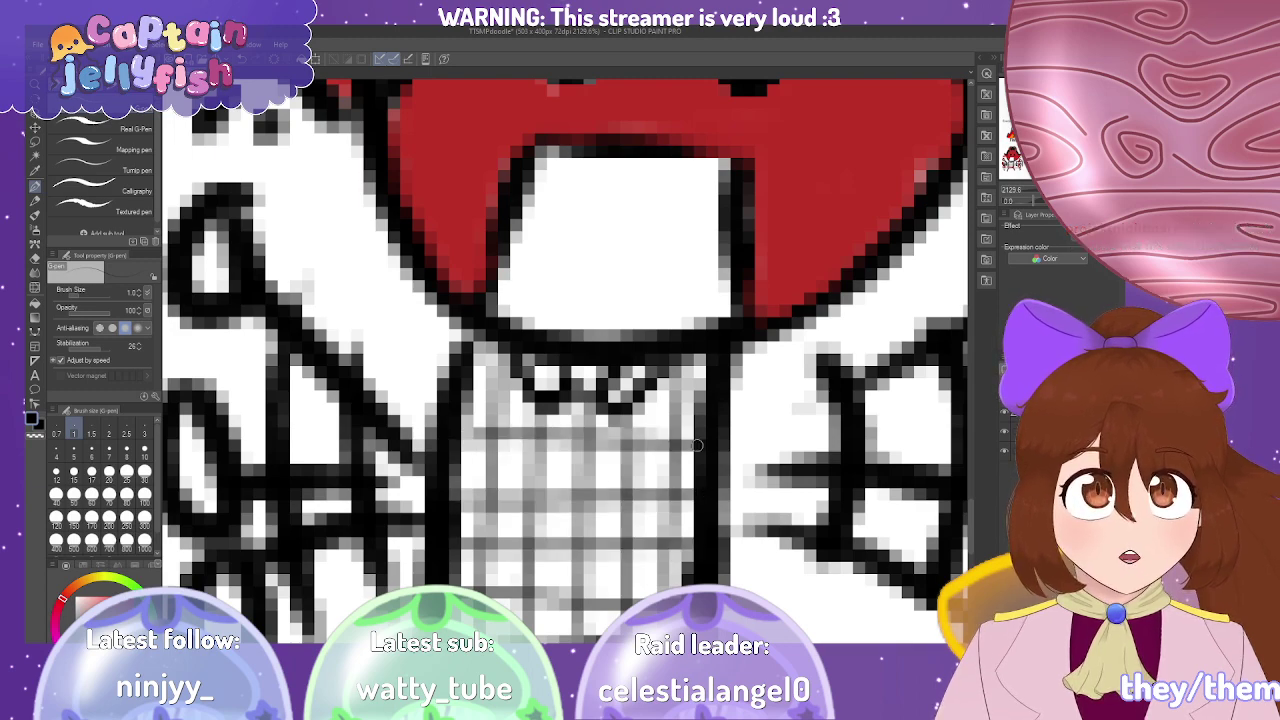
# Check the checked shirt at canvas scale and undo its horizontal lines, keeping the vertical stripes.
pyautogui.scroll(-2, 706, 432)
pyautogui.scroll(-5, 705, 432)
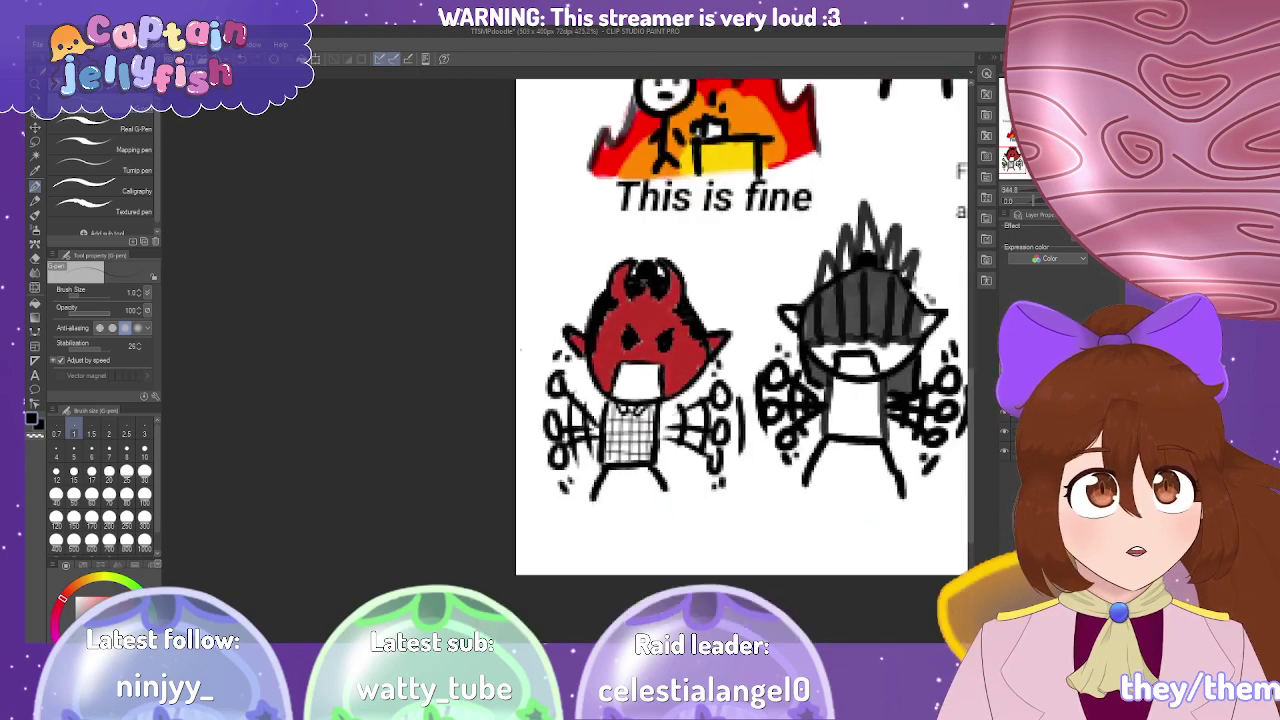
pyautogui.scroll(-2, 531, 342)
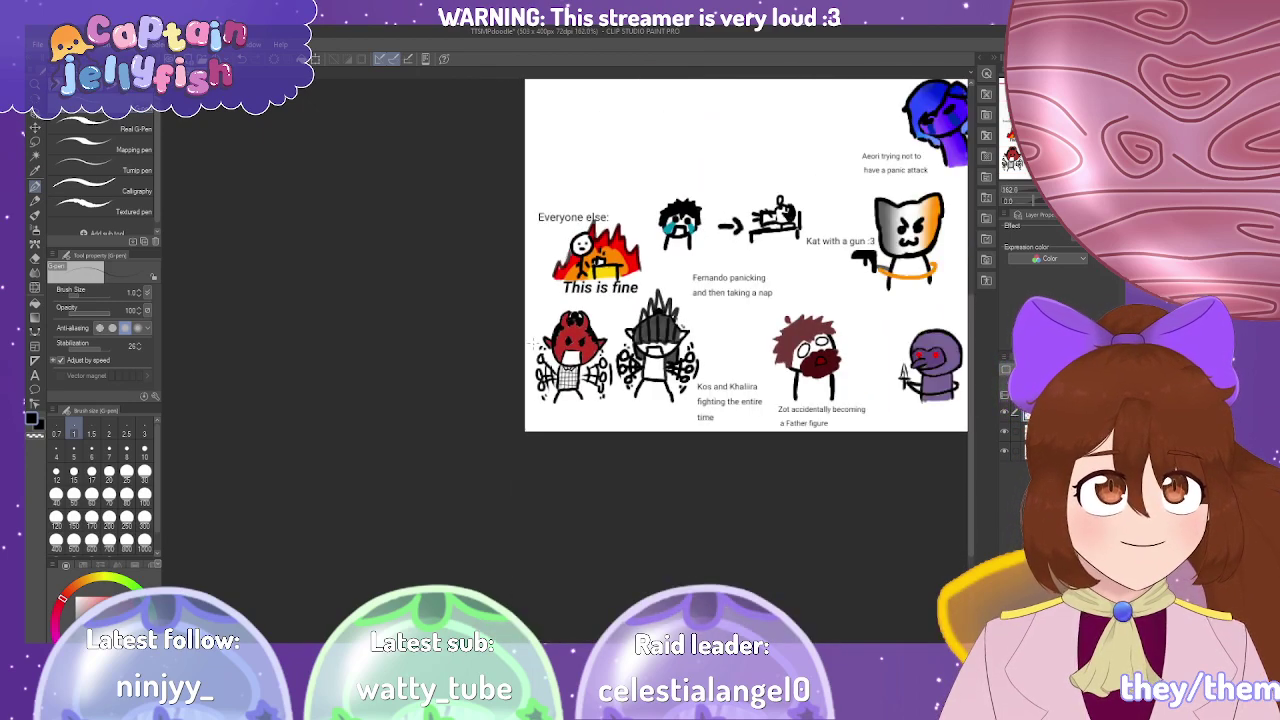
pyautogui.scroll(-1, 508, 323)
pyautogui.scroll(5, 600, 370)
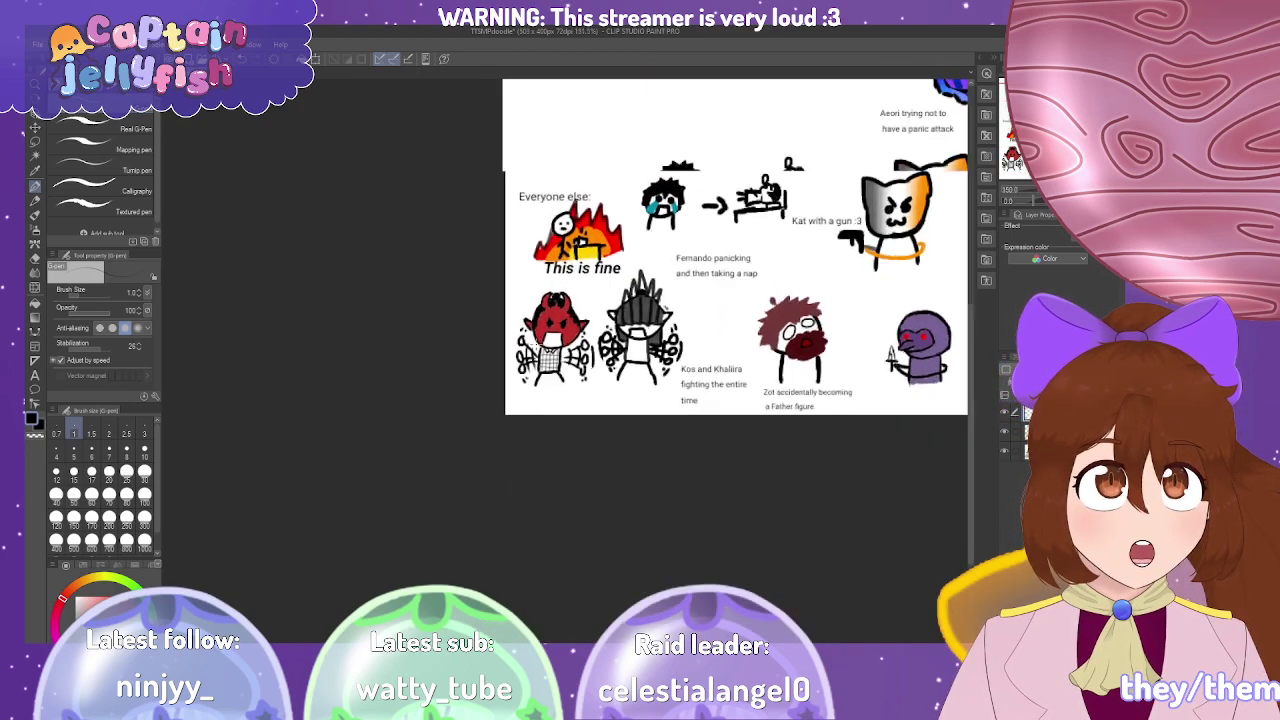
pyautogui.scroll(2, 573, 340)
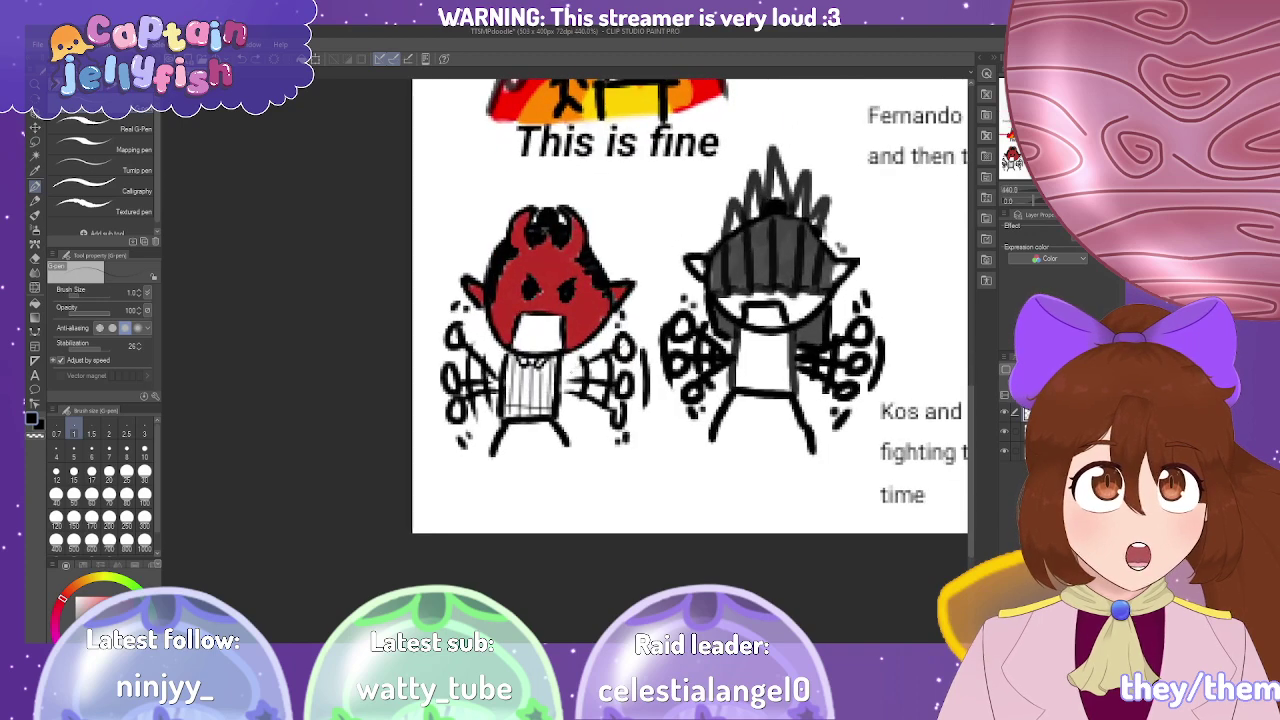
# Remove the vertical stripes and the collar from the horned figure's torso, leaving it plain white.
pyautogui.moveTo(531, 368)
pyautogui.mouseDown()
pyautogui.moveTo(531, 414)
pyautogui.moveTo(520, 416)
pyautogui.mouseUp()
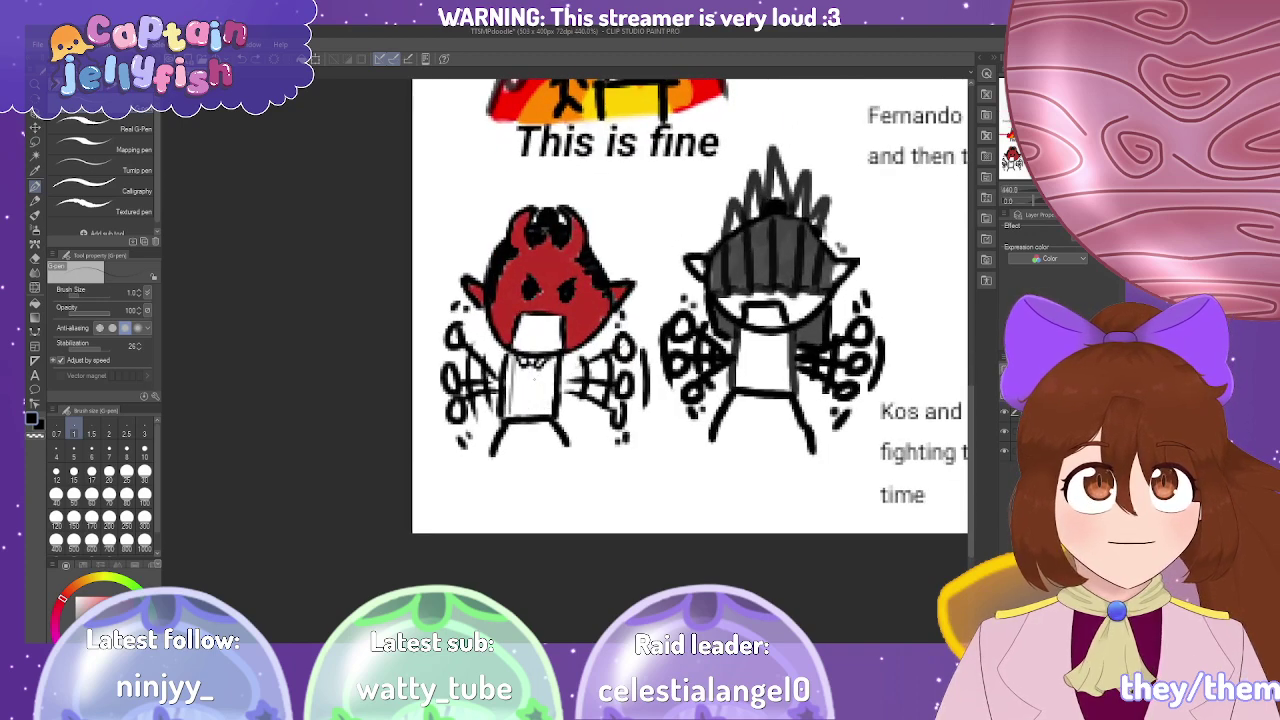
pyautogui.moveTo(512, 358); pyautogui.dragTo(512, 414)
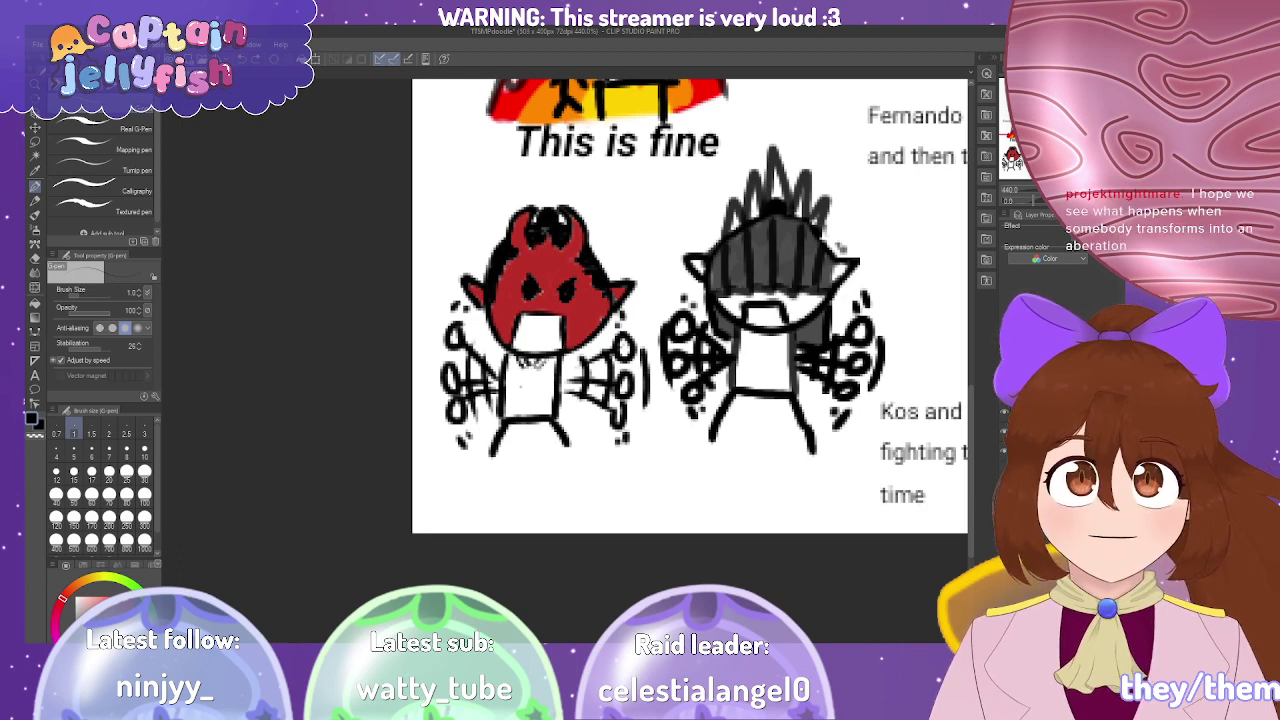
pyautogui.scroll(3, 535, 368)
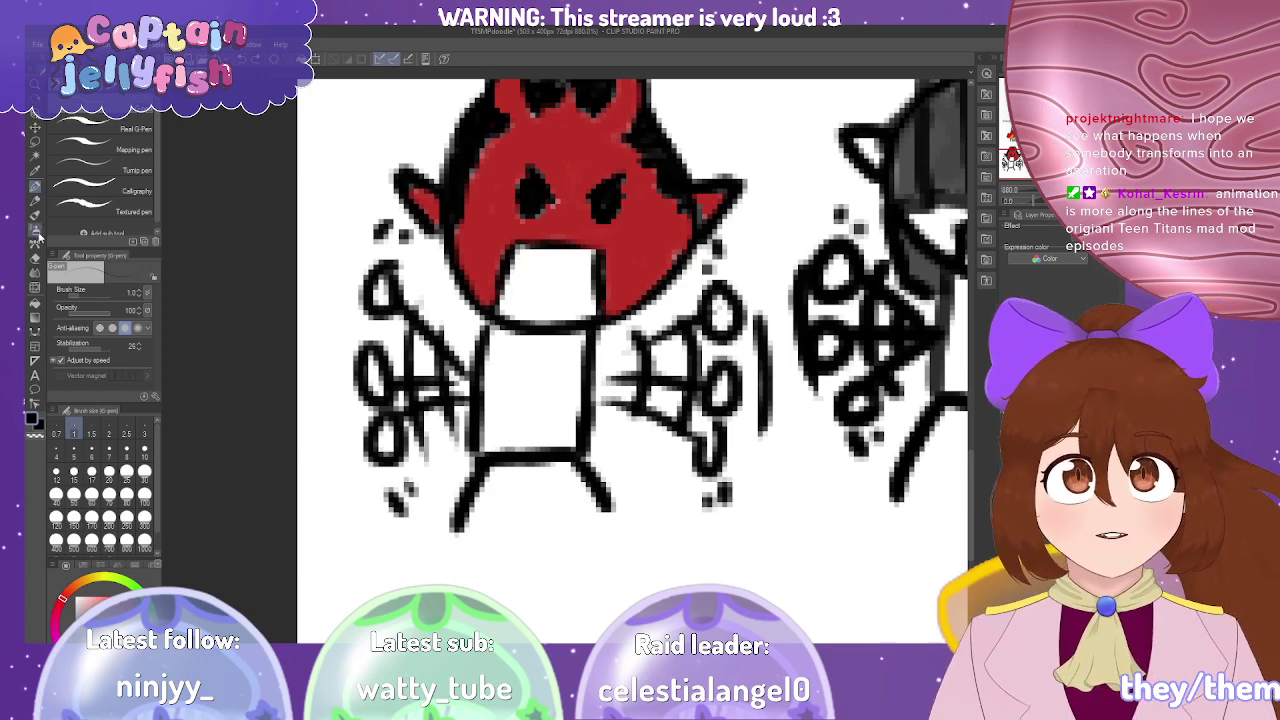
# Sample the red from the horned figure's face and colour the torso with it using the pen at size 6.
pyautogui.click(35, 170)
pyautogui.click(624, 255)
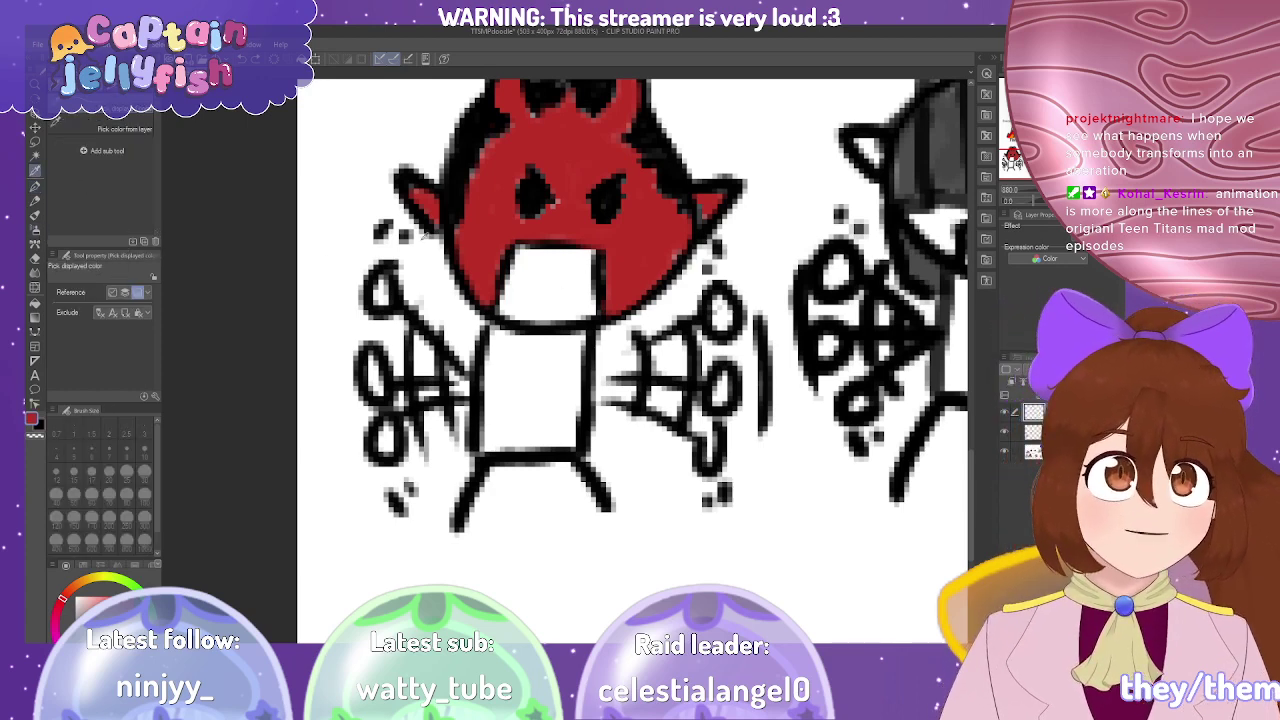
pyautogui.click(35, 185)
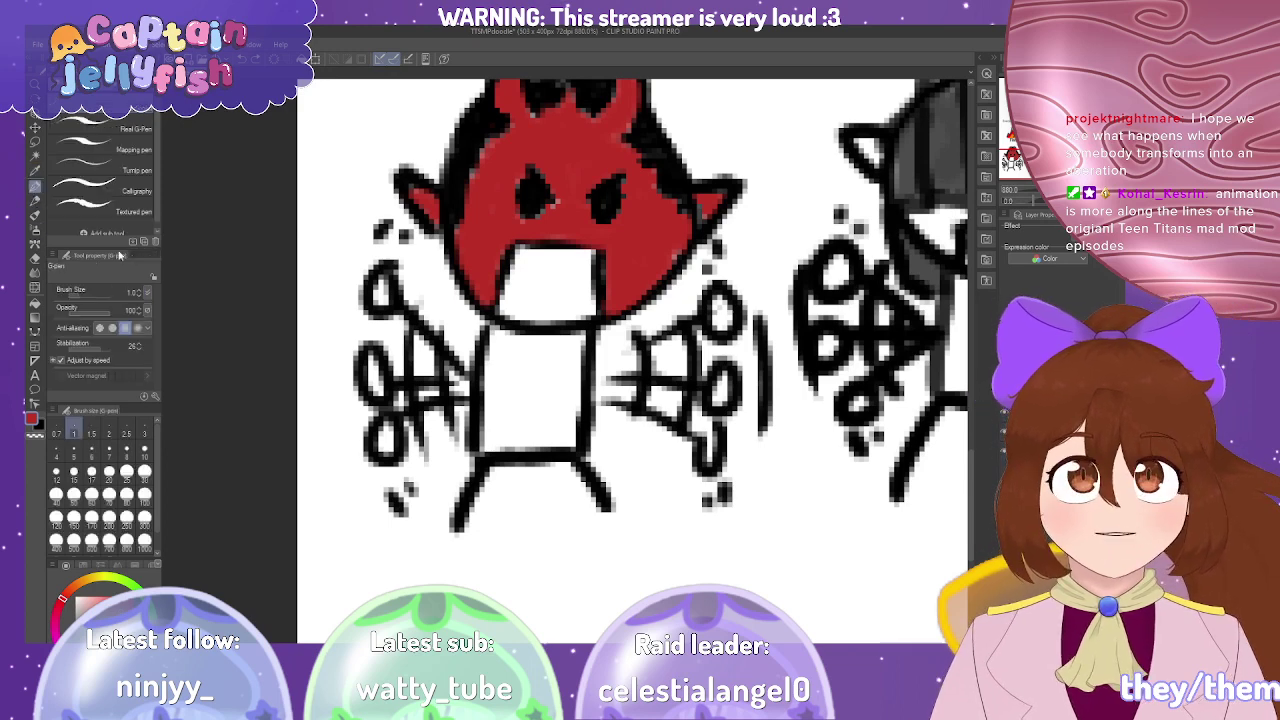
pyautogui.moveTo(497, 383)
pyautogui.mouseDown()
pyautogui.moveTo(490, 438)
pyautogui.moveTo(496, 352)
pyautogui.moveTo(498, 371)
pyautogui.mouseUp()
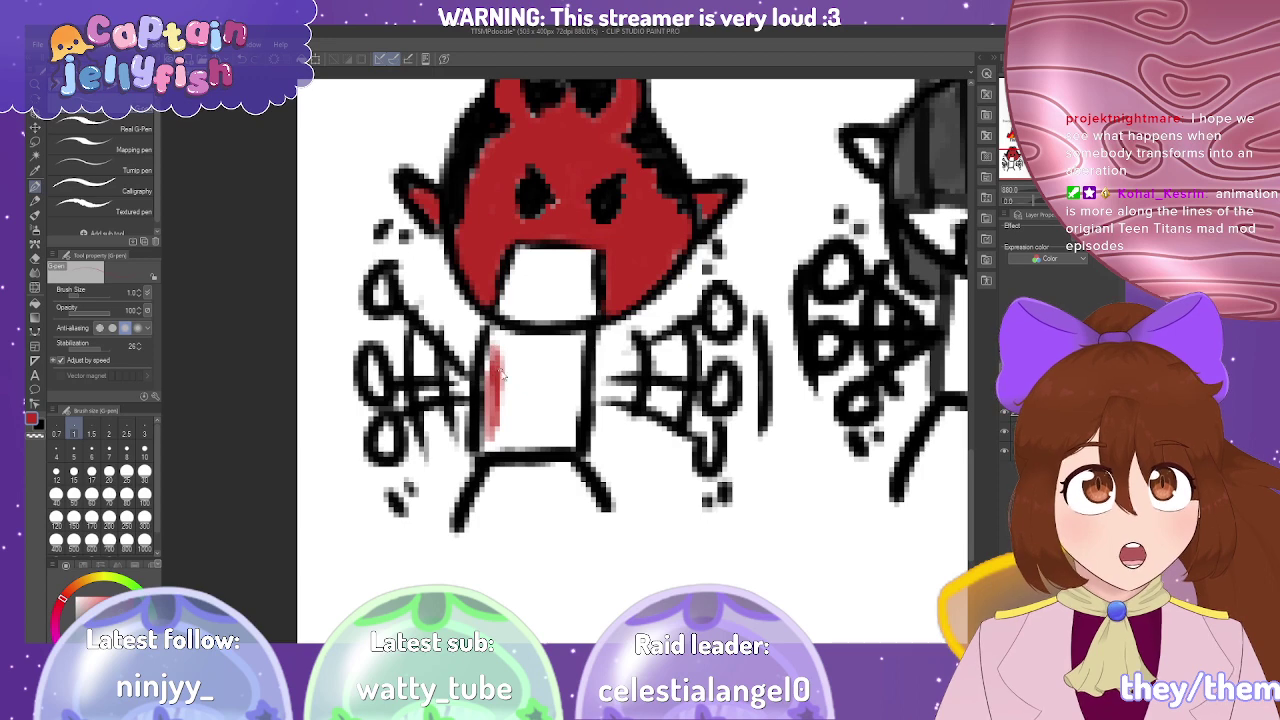
pyautogui.hotkey('ctrl', 'z')
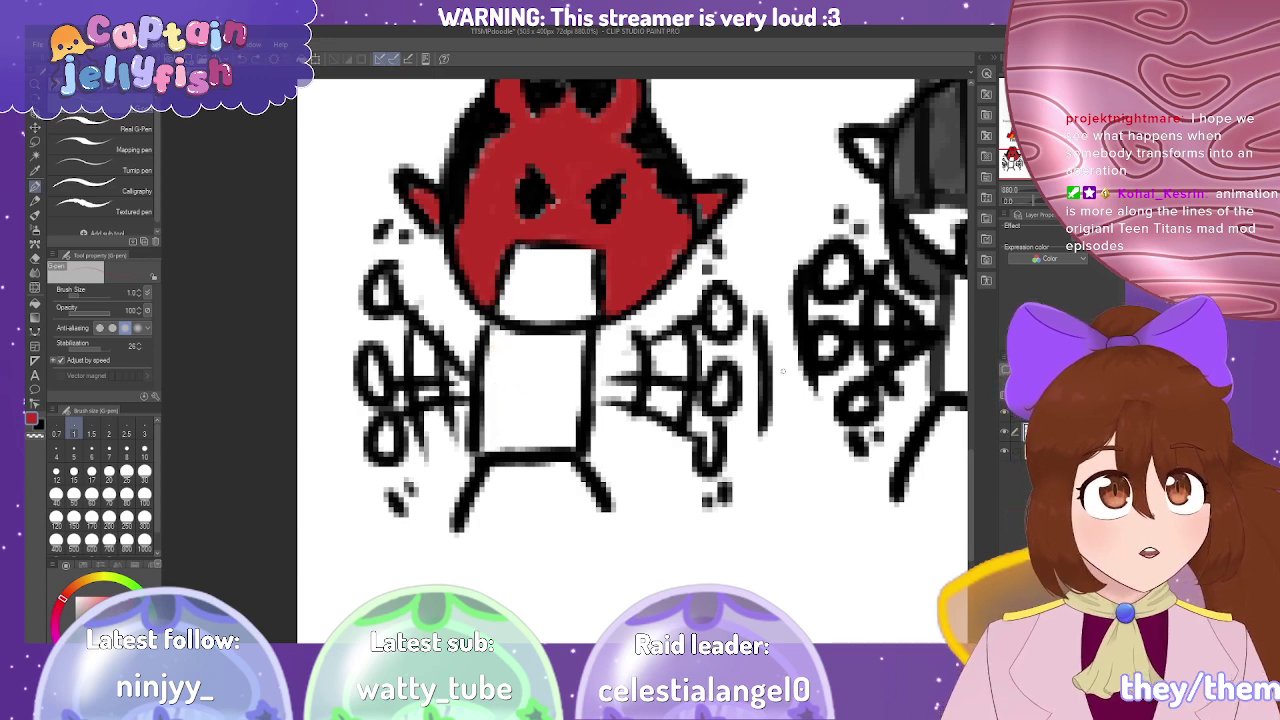
pyautogui.moveTo(506, 352); pyautogui.dragTo(503, 412)
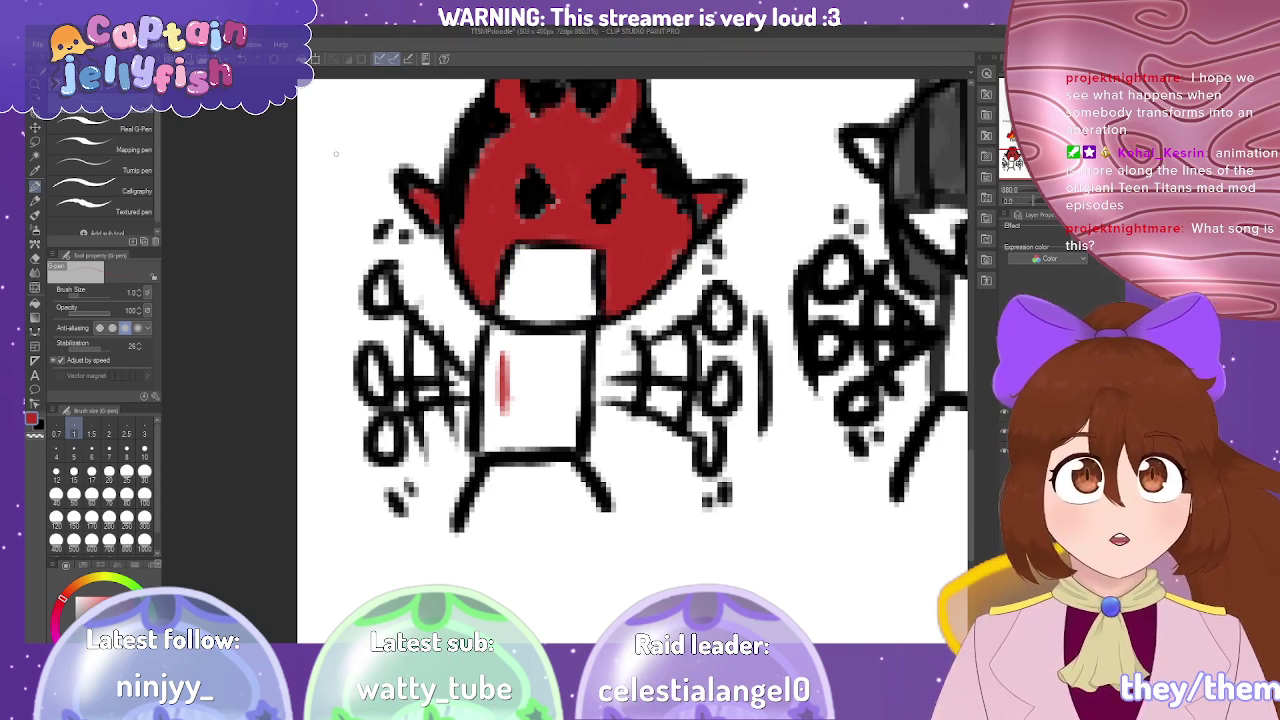
pyautogui.click(91, 449)
pyautogui.moveTo(503, 405)
pyautogui.mouseDown()
pyautogui.moveTo(508, 365)
pyautogui.moveTo(517, 405)
pyautogui.moveTo(554, 397)
pyautogui.moveTo(573, 342)
pyautogui.moveTo(566, 363)
pyautogui.moveTo(564, 348)
pyautogui.moveTo(490, 335)
pyautogui.moveTo(496, 414)
pyautogui.moveTo(498, 378)
pyautogui.moveTo(502, 405)
pyautogui.moveTo(485, 434)
pyautogui.moveTo(563, 454)
pyautogui.moveTo(580, 338)
pyautogui.moveTo(522, 343)
pyautogui.moveTo(506, 398)
pyautogui.moveTo(518, 390)
pyautogui.moveTo(543, 414)
pyautogui.mouseUp()
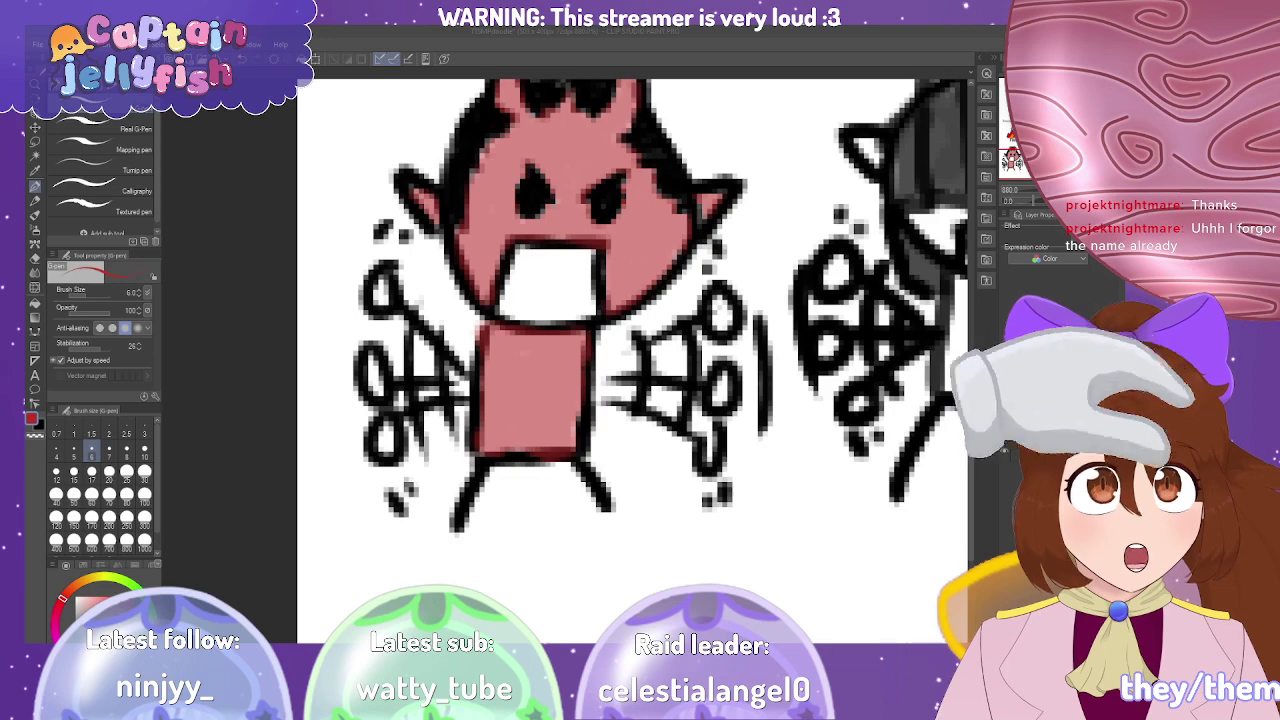
# Clean up the red spilling over the horned figure's torso outline with the Hard eraser at size 1.
pyautogui.click(664, 31)
pyautogui.scroll(-3, 390, 428)
pyautogui.scroll(5, 390, 428)
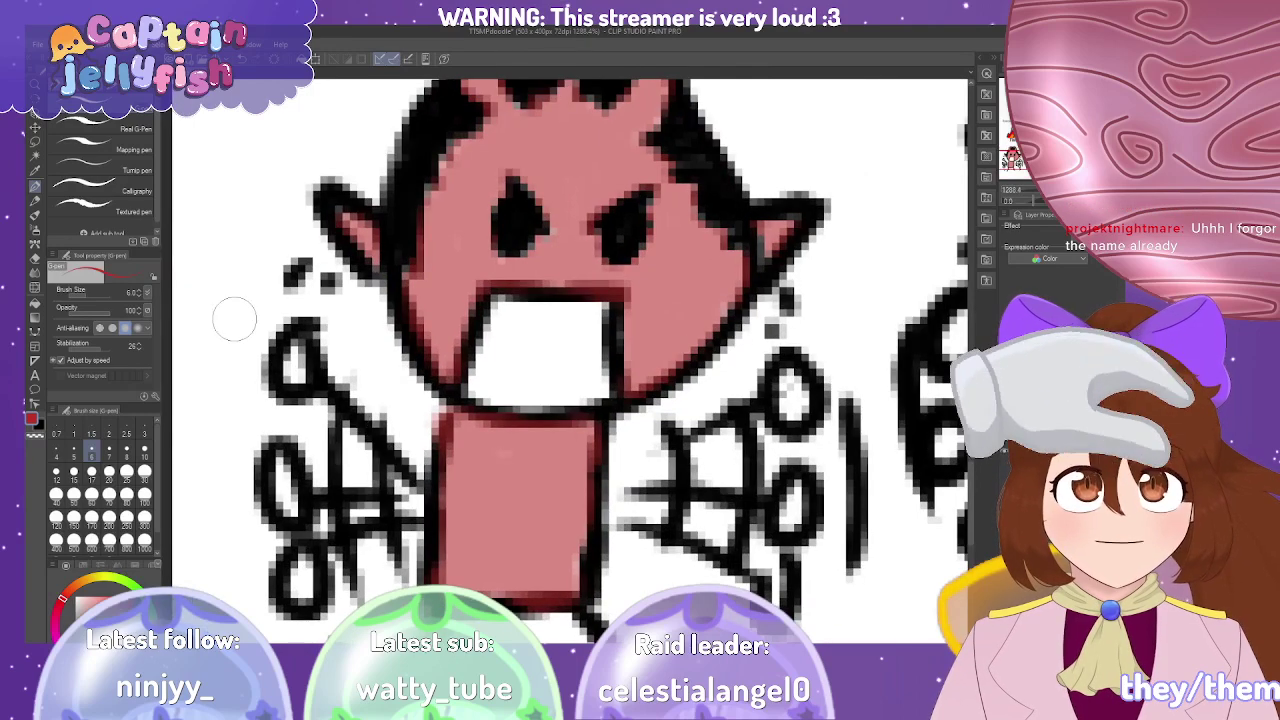
pyautogui.click(37, 258)
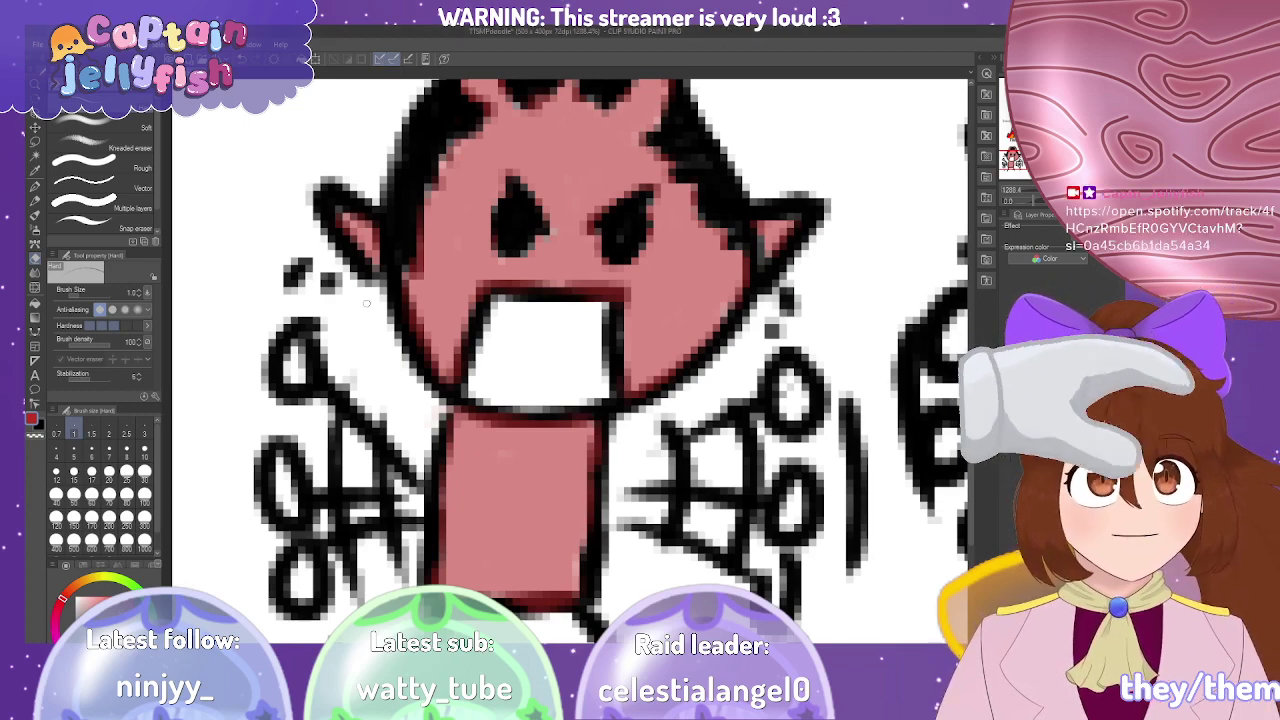
pyautogui.scroll(1, 503, 461)
pyautogui.scroll(-3, 503, 461)
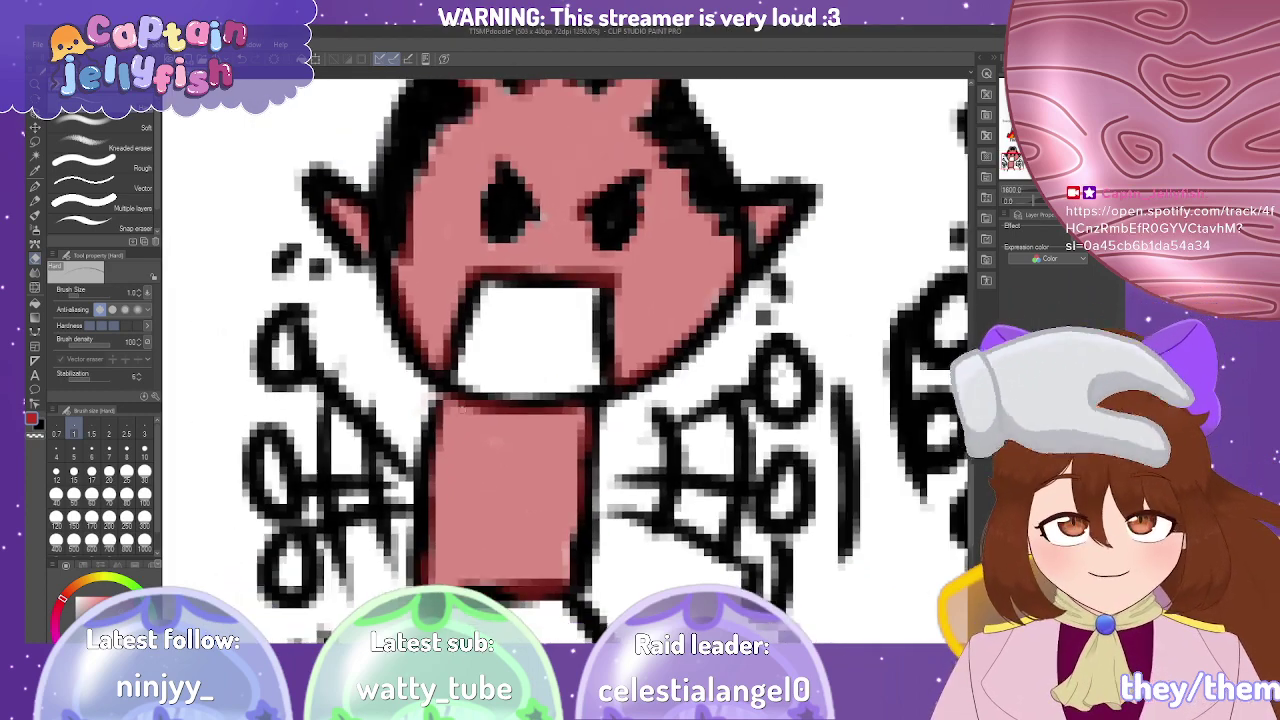
pyautogui.scroll(2, 451, 389)
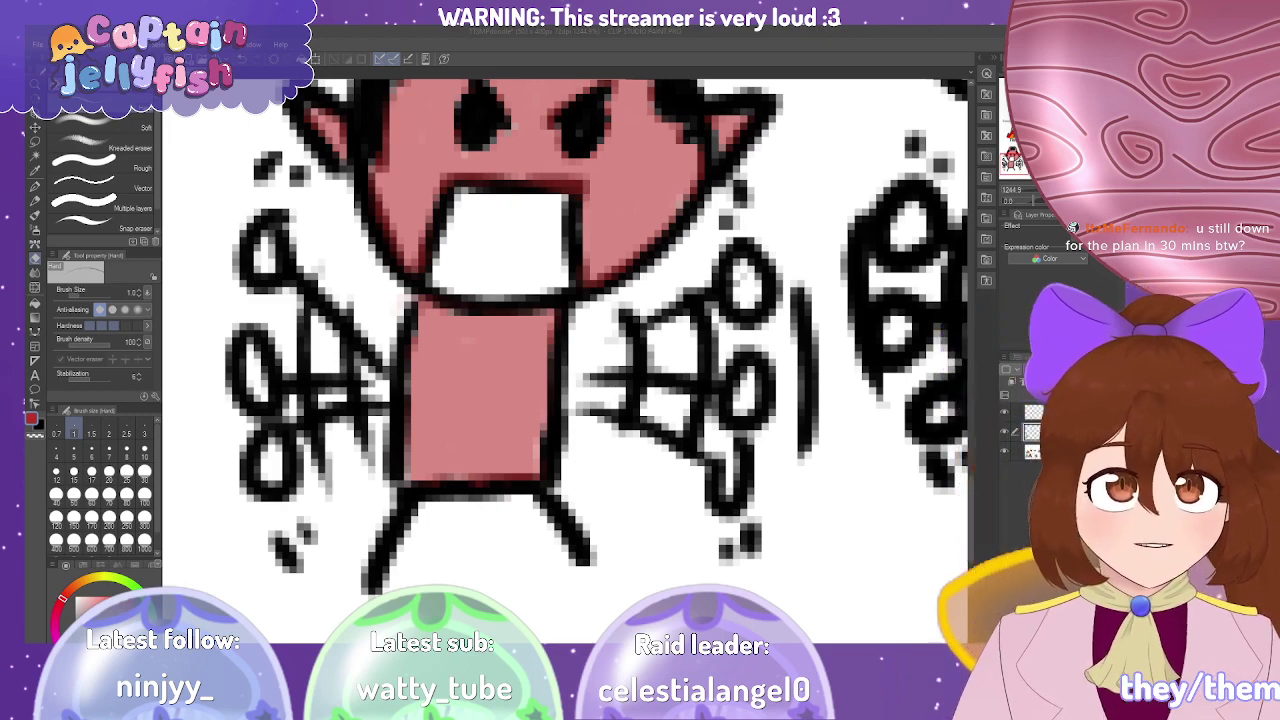
pyautogui.scroll(-5, 400, 480)
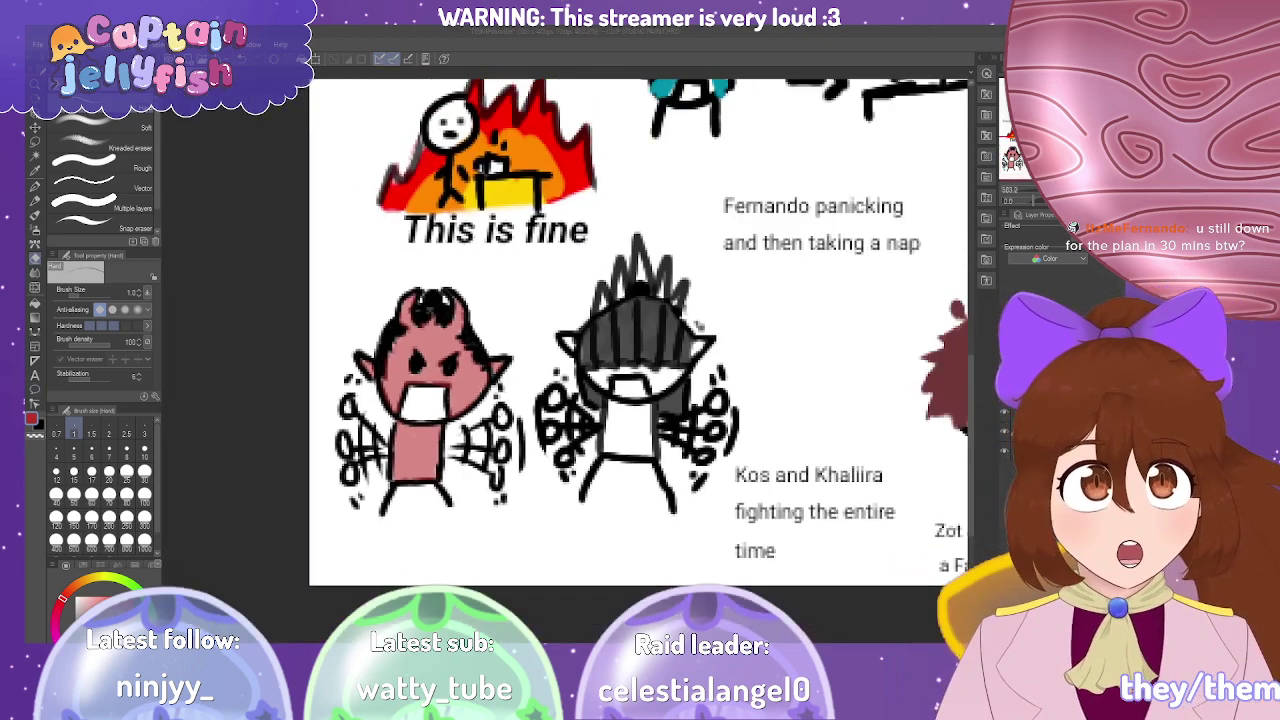
# Look over the whole meme canvas and the empty area above the "Everyone else:" caption.
pyautogui.scroll(-2, 330, 430)
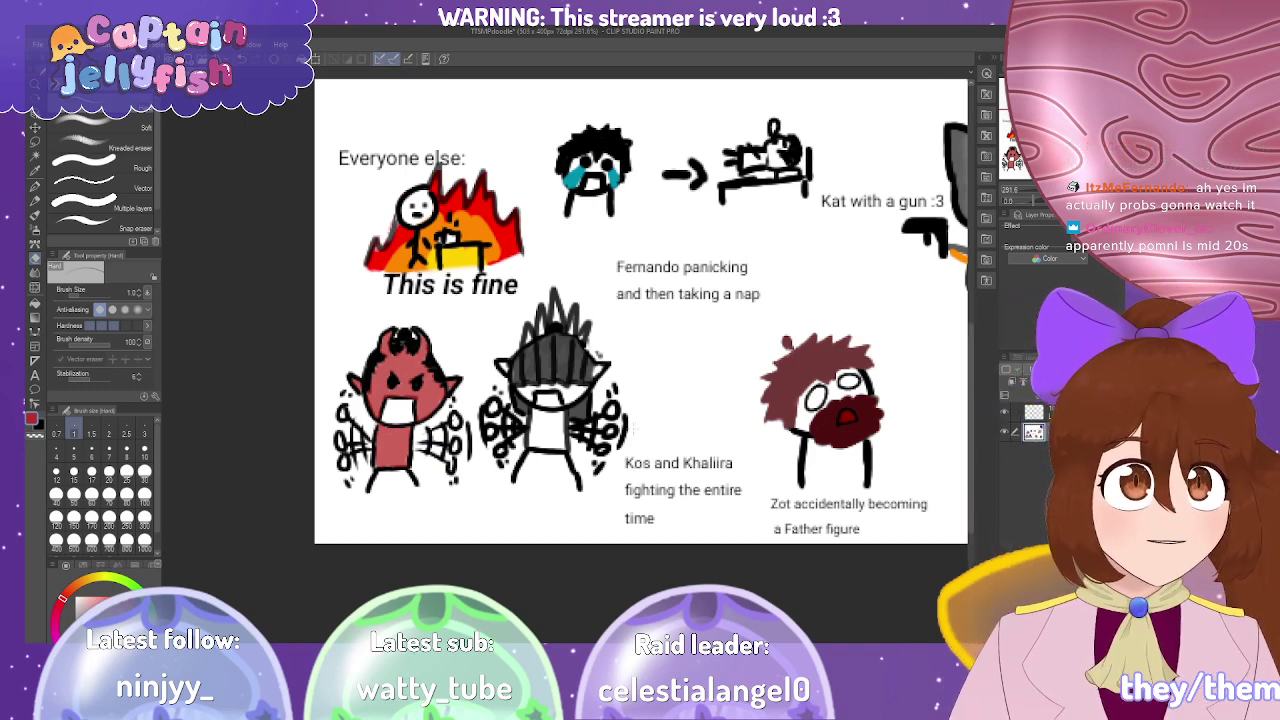
pyautogui.scroll(-3, 700, 428)
pyautogui.scroll(3, 431, 399)
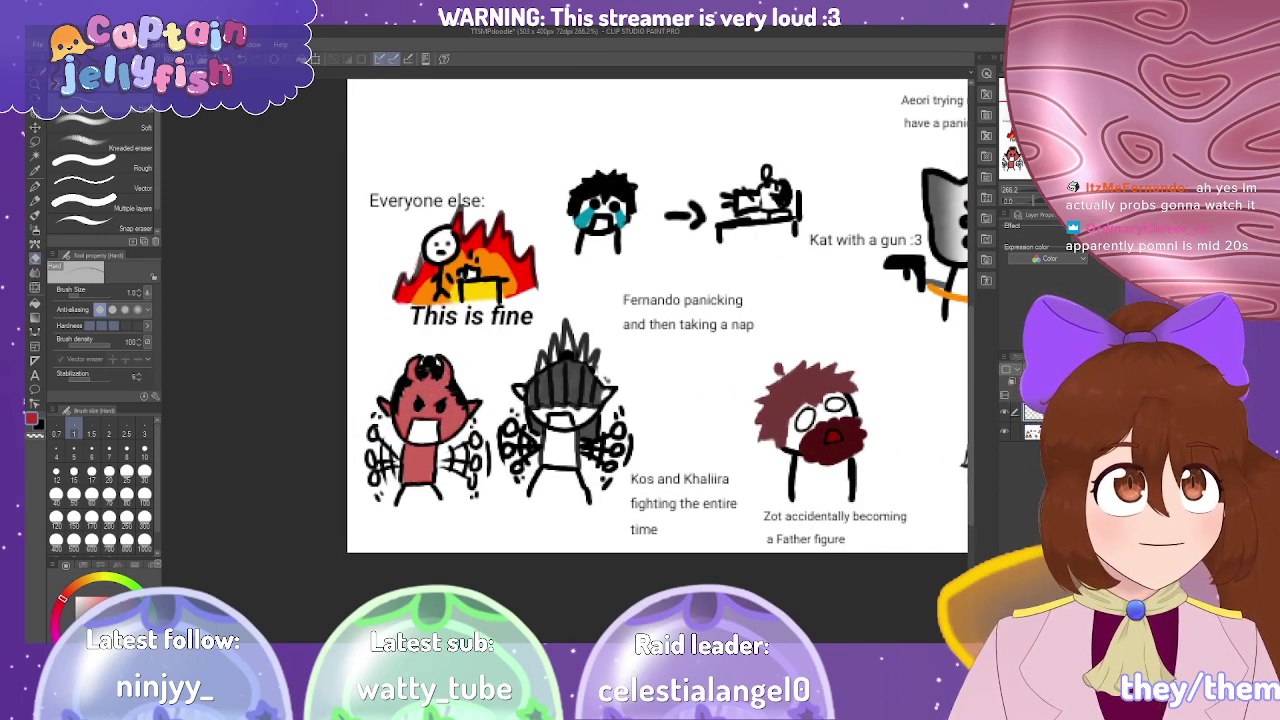
pyautogui.hotkey('ctrl', '-')
pyautogui.hotkey('ctrl', '-')
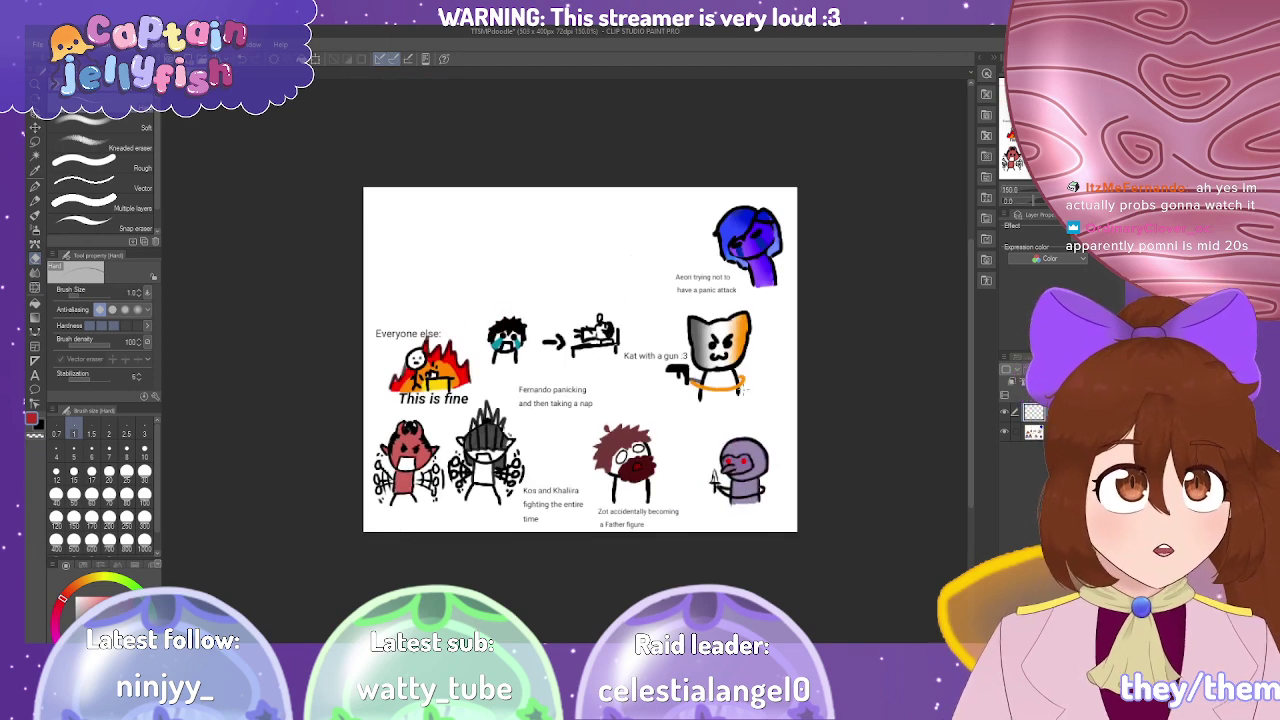
pyautogui.hotkey('ctrl', '+')
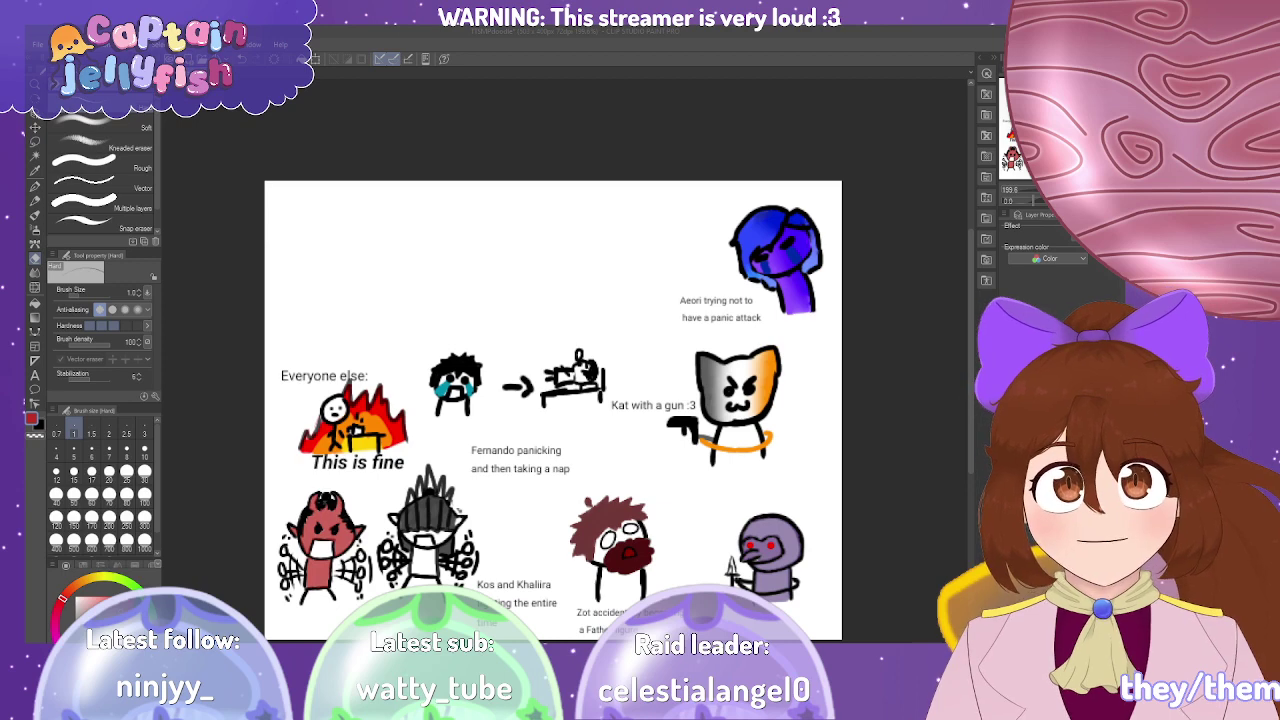
pyautogui.scroll(2, 360, 264)
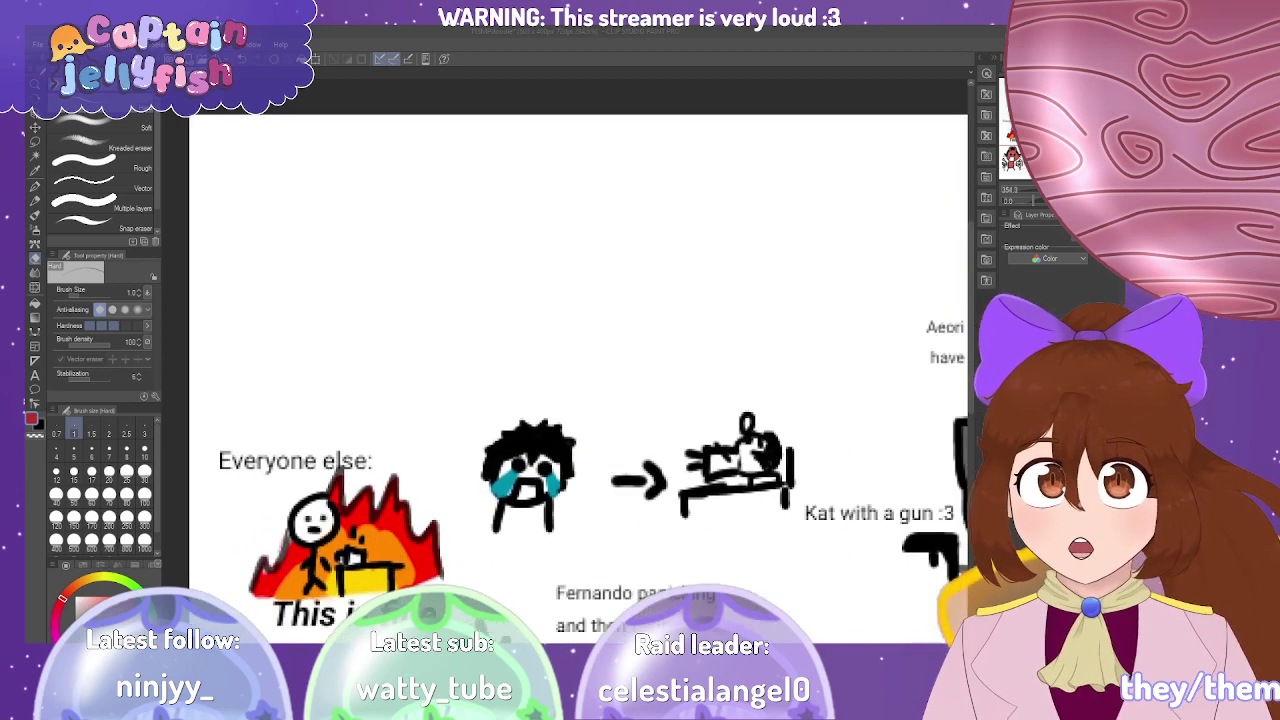
pyautogui.scroll(-1, 580, 380)
pyautogui.scroll(1, 580, 380)
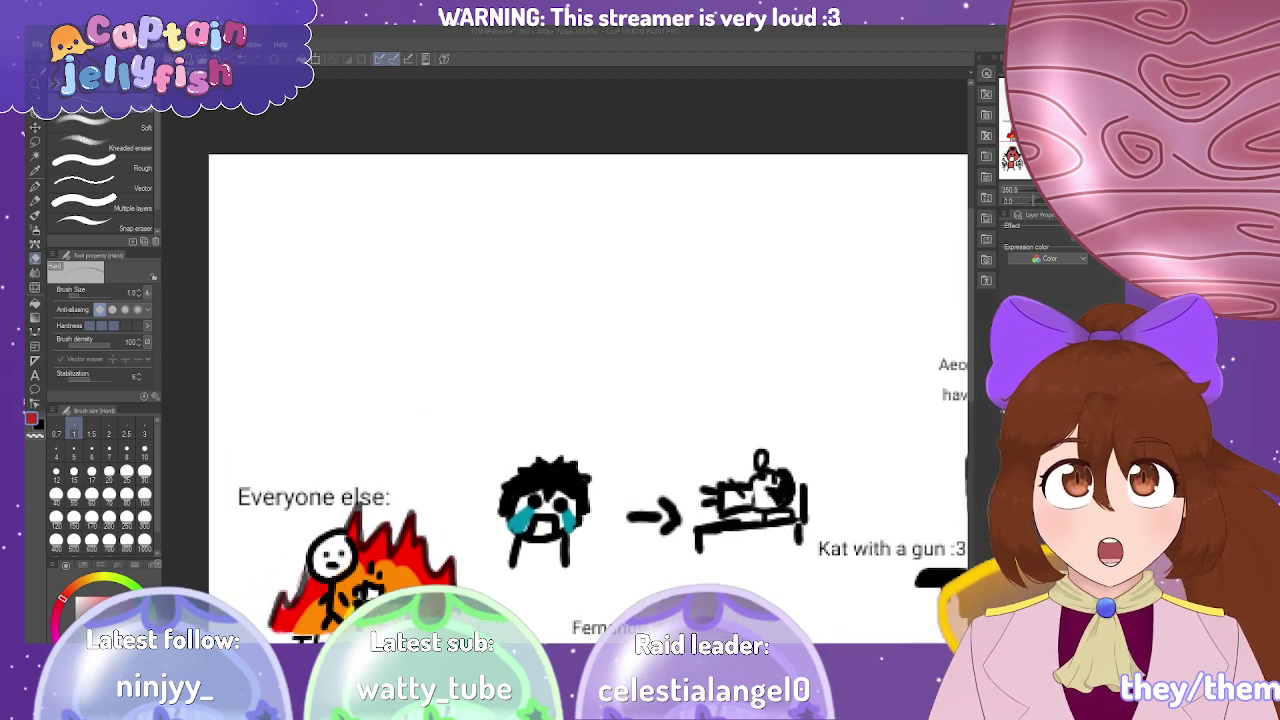
pyautogui.scroll(1, 360, 254)
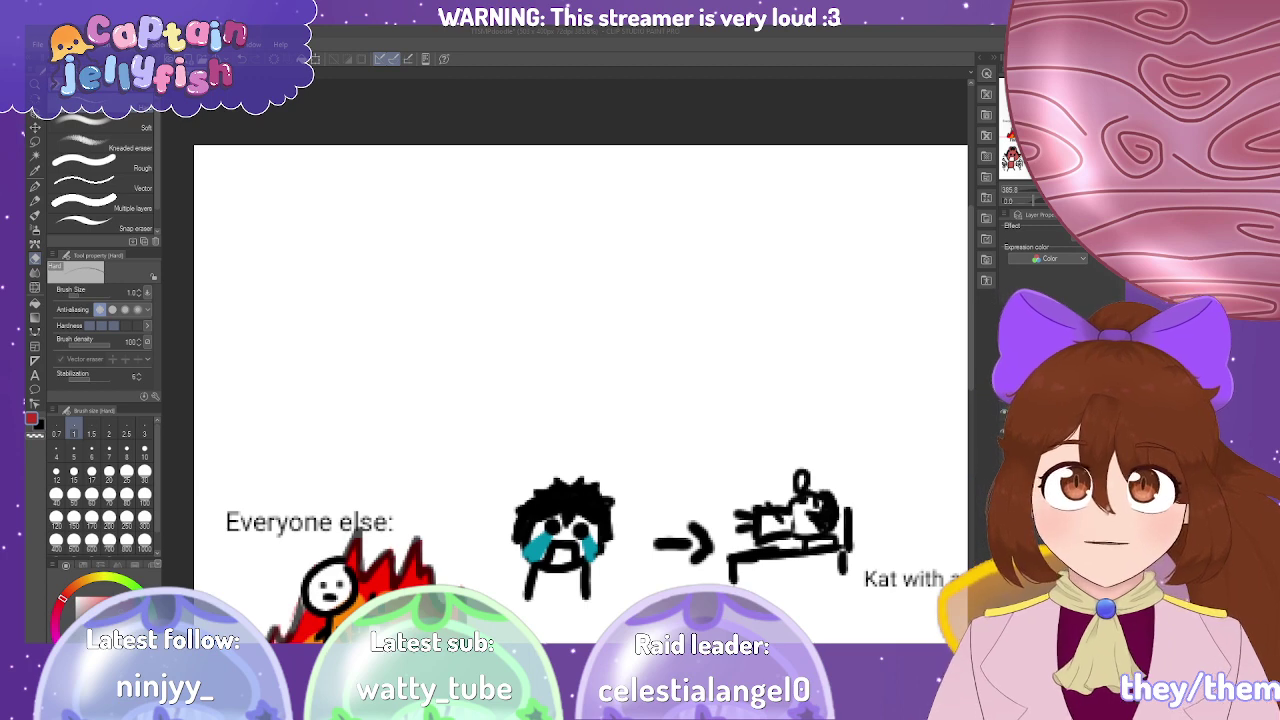
# Switch to the pen in black at size 5, trying and undoing a few strokes above the "Everyone else:" caption.
pyautogui.click(334, 271)
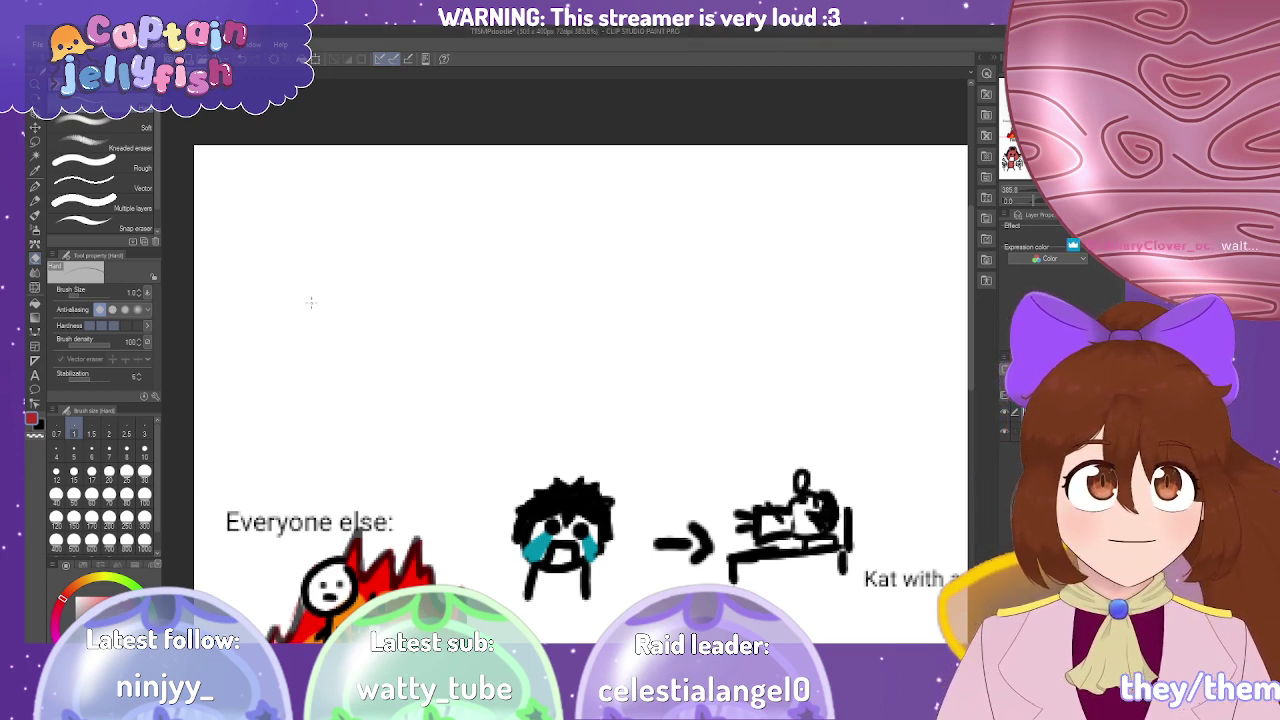
pyautogui.press('x')
pyautogui.press('p')
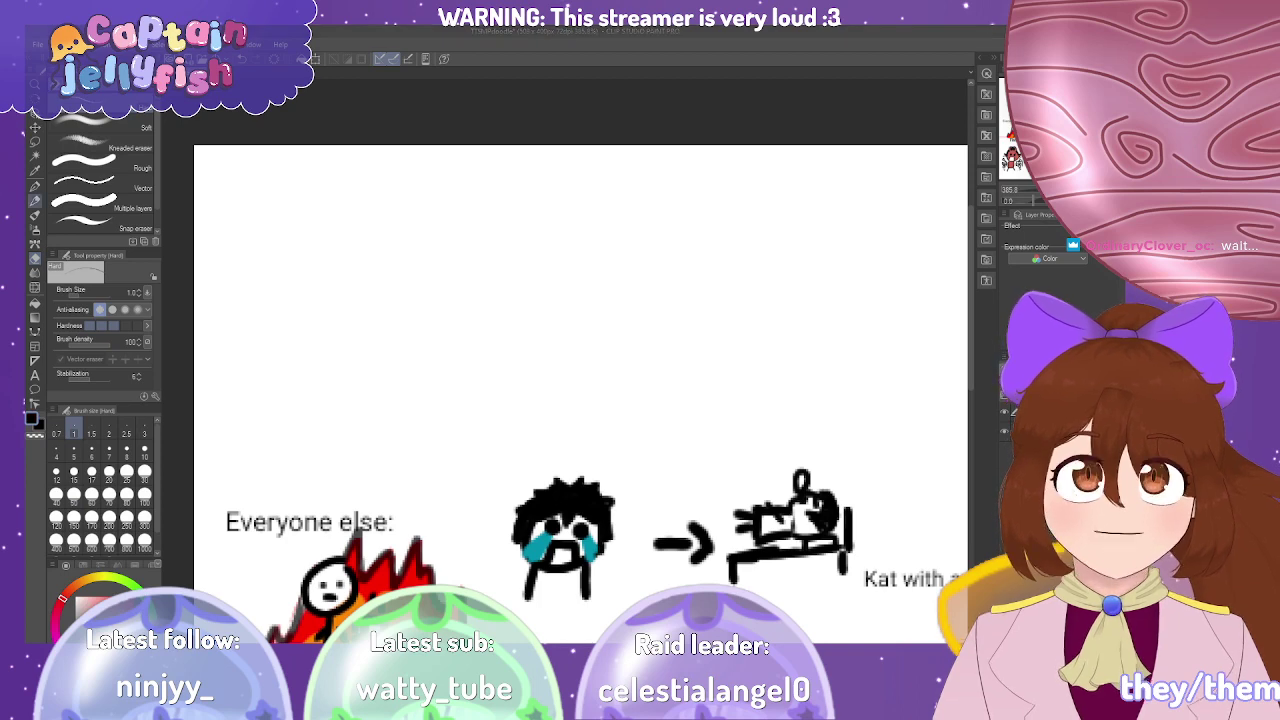
pyautogui.moveTo(317, 240)
pyautogui.mouseDown()
pyautogui.moveTo(255, 277)
pyautogui.moveTo(351, 338)
pyautogui.moveTo(282, 269)
pyautogui.moveTo(268, 299)
pyautogui.moveTo(396, 233)
pyautogui.moveTo(262, 308)
pyautogui.mouseUp()
pyautogui.hotkey('ctrl', 'z')
pyautogui.hotkey('ctrl', 'z')
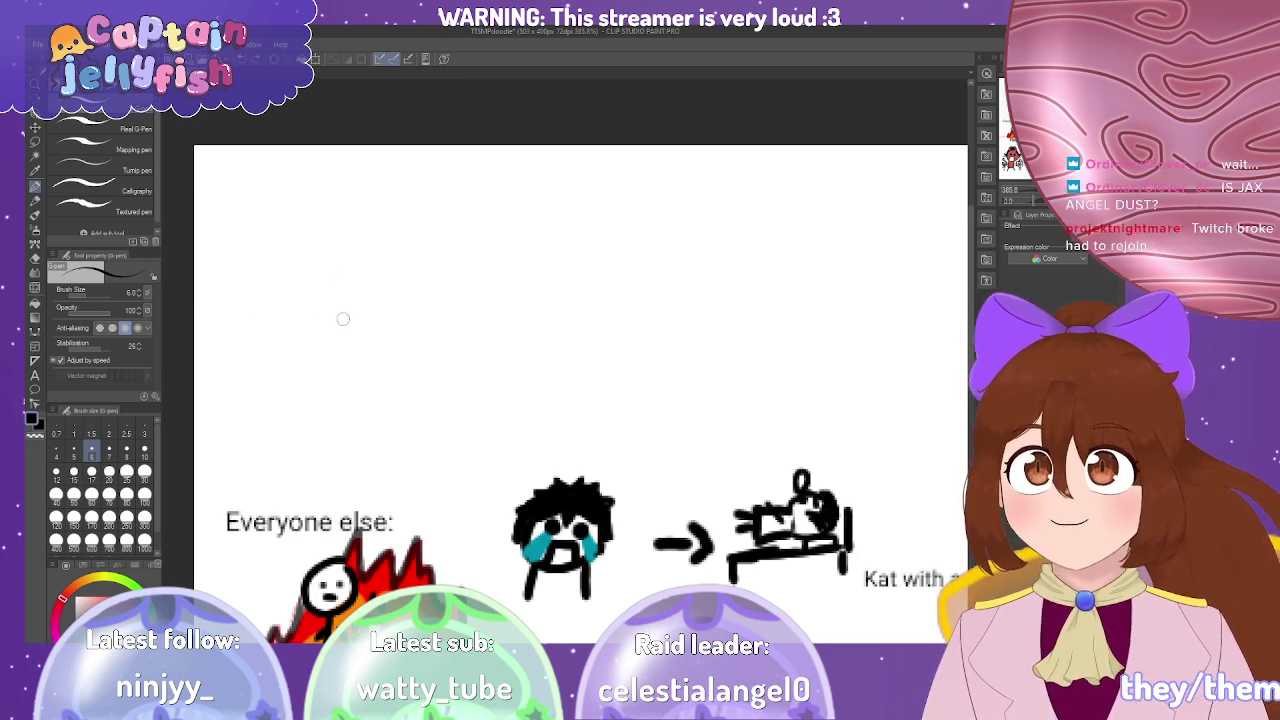
pyautogui.moveTo(303, 323)
pyautogui.mouseDown()
pyautogui.moveTo(407, 233)
pyautogui.moveTo(296, 368)
pyautogui.moveTo(311, 319)
pyautogui.moveTo(393, 254)
pyautogui.moveTo(373, 381)
pyautogui.moveTo(275, 369)
pyautogui.moveTo(290, 300)
pyautogui.mouseUp()
pyautogui.hotkey('ctrl', 'z')
pyautogui.hotkey('ctrl', 'z')
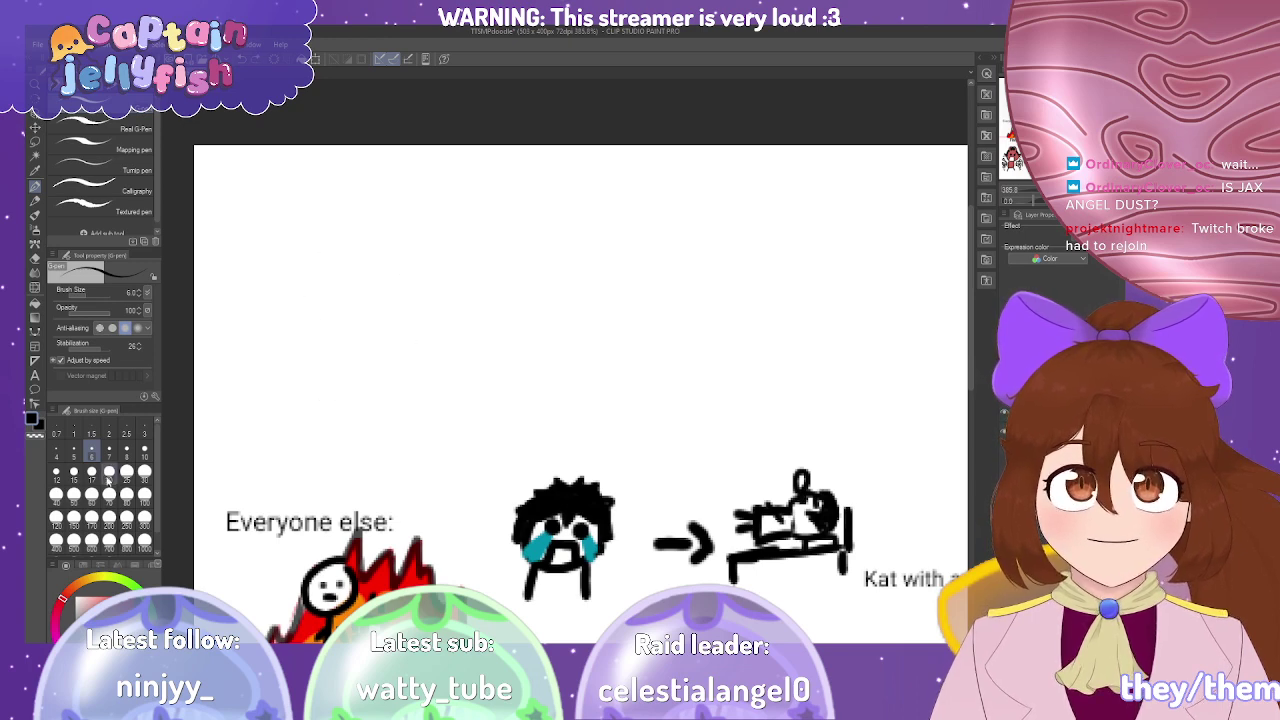
pyautogui.click(57, 451)
pyautogui.click(76, 452)
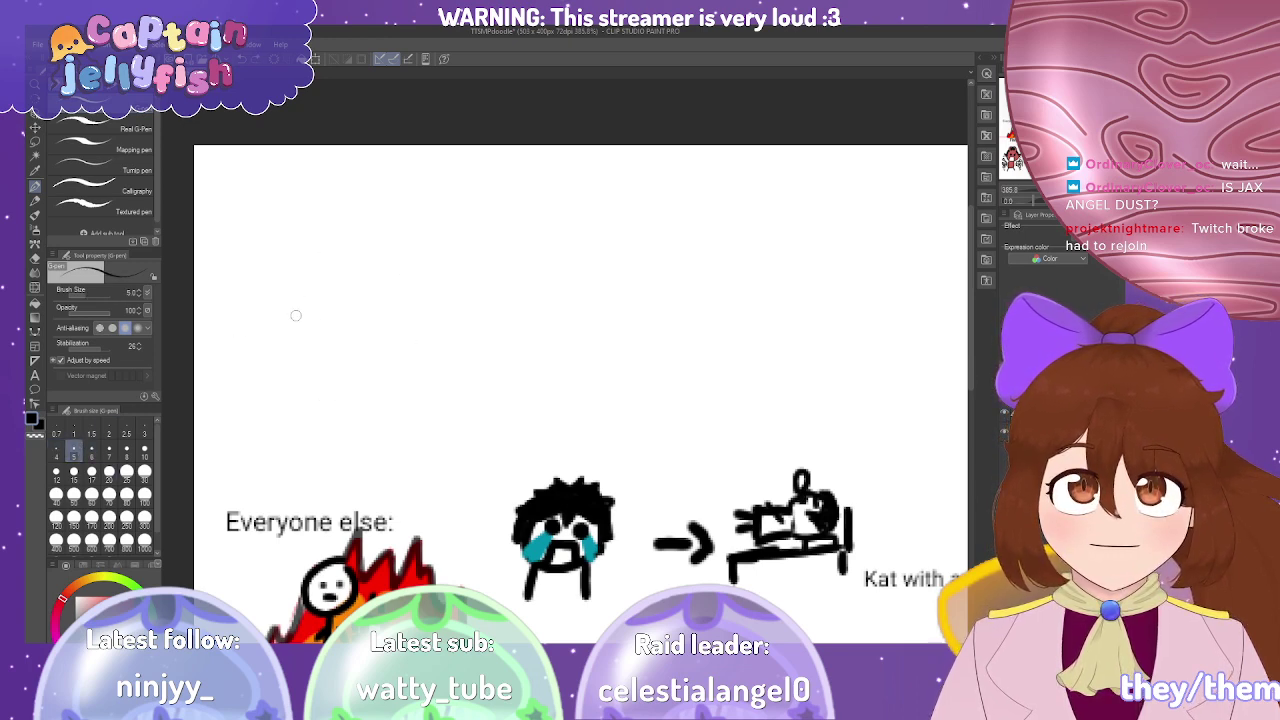
pyautogui.moveTo(286, 326)
pyautogui.mouseDown()
pyautogui.moveTo(367, 217)
pyautogui.moveTo(369, 347)
pyautogui.moveTo(280, 320)
pyautogui.mouseUp()
pyautogui.hotkey('ctrl', 'z')
pyautogui.hotkey('ctrl', 'z')
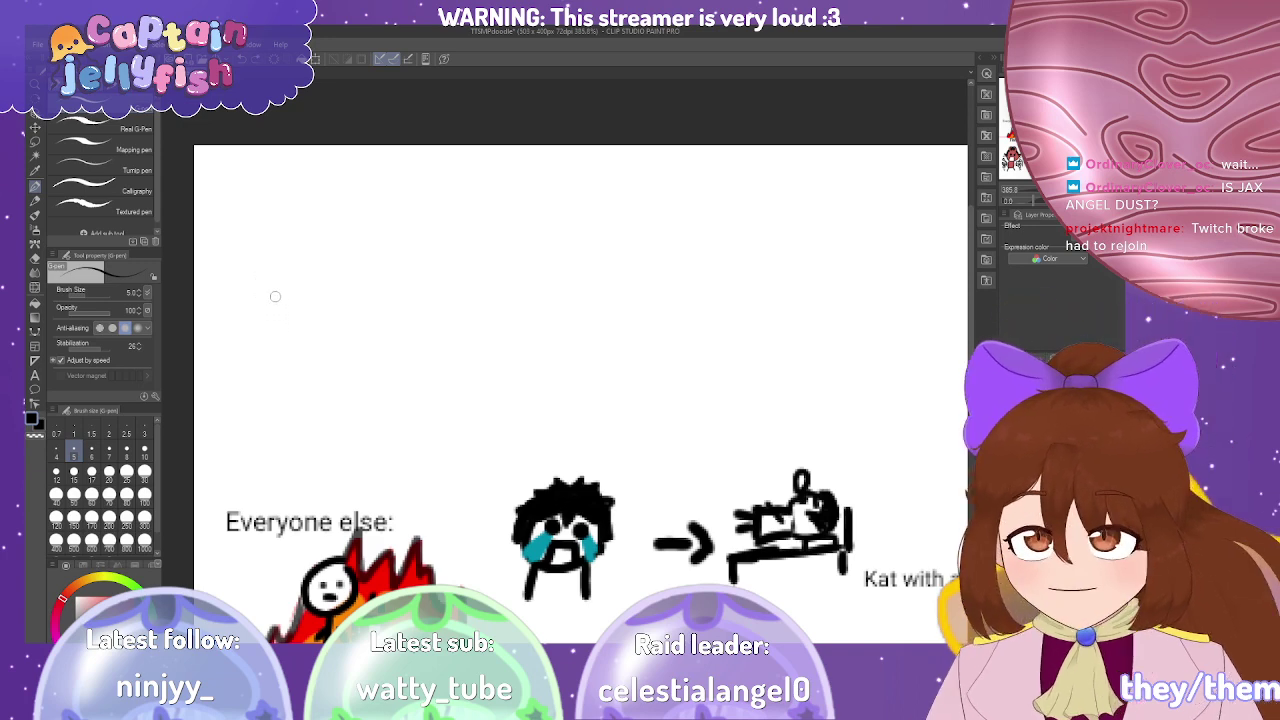
# Draw a black circle in the empty area above "Everyone else:" and erase the stroke end sticking inside it.
pyautogui.scroll(2, 277, 276)
pyautogui.scroll(1, 442, 291)
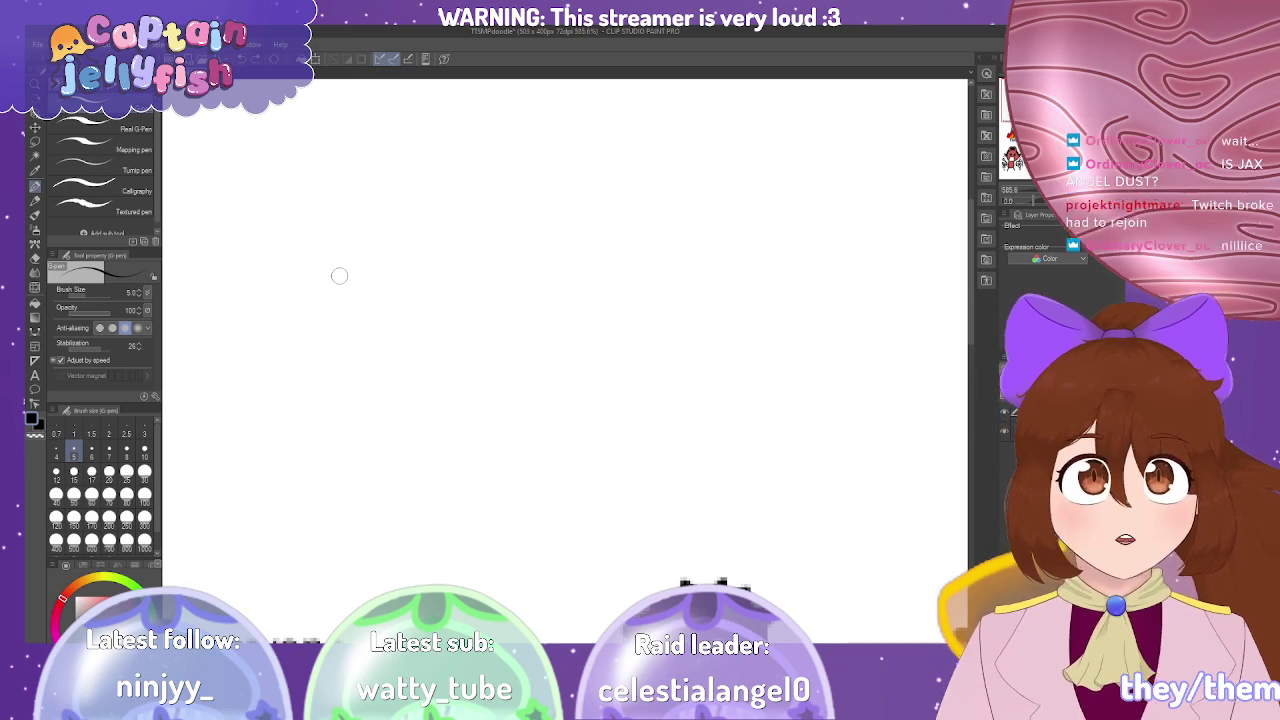
pyautogui.scroll(1, 308, 258)
pyautogui.scroll(1, 300, 238)
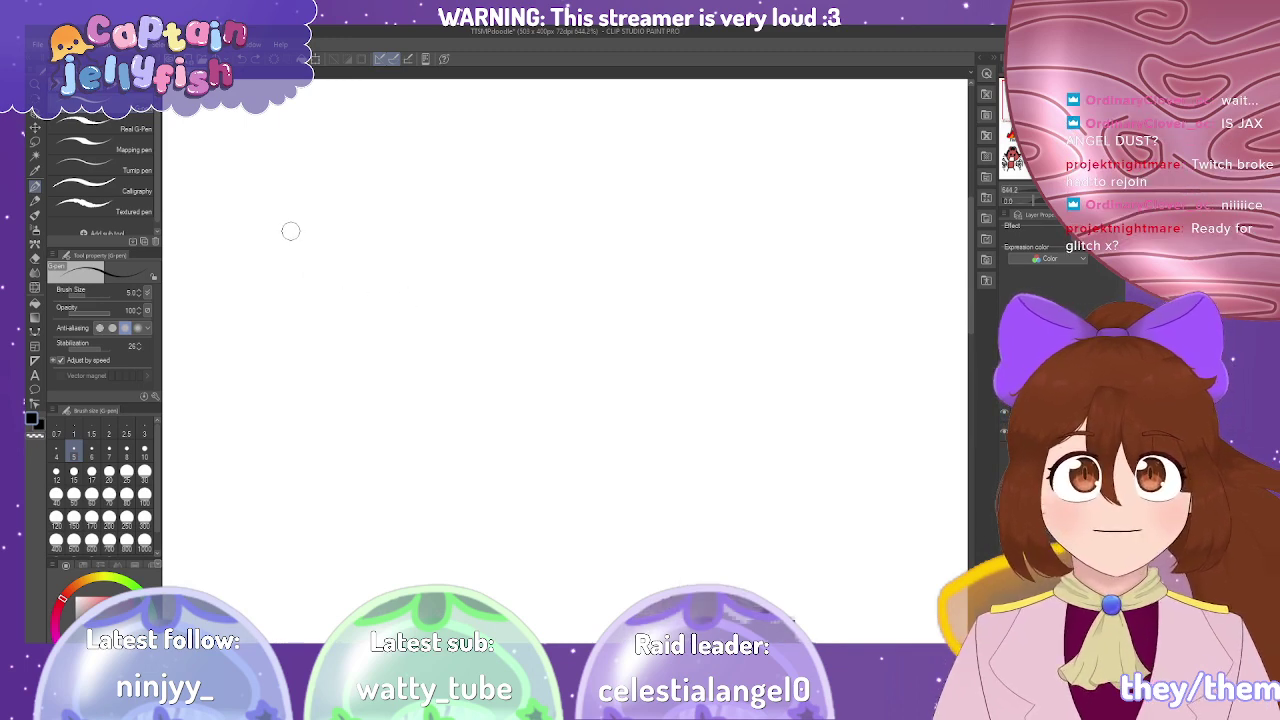
pyautogui.moveTo(303, 315)
pyautogui.mouseDown()
pyautogui.moveTo(466, 323)
pyautogui.moveTo(262, 345)
pyautogui.mouseUp()
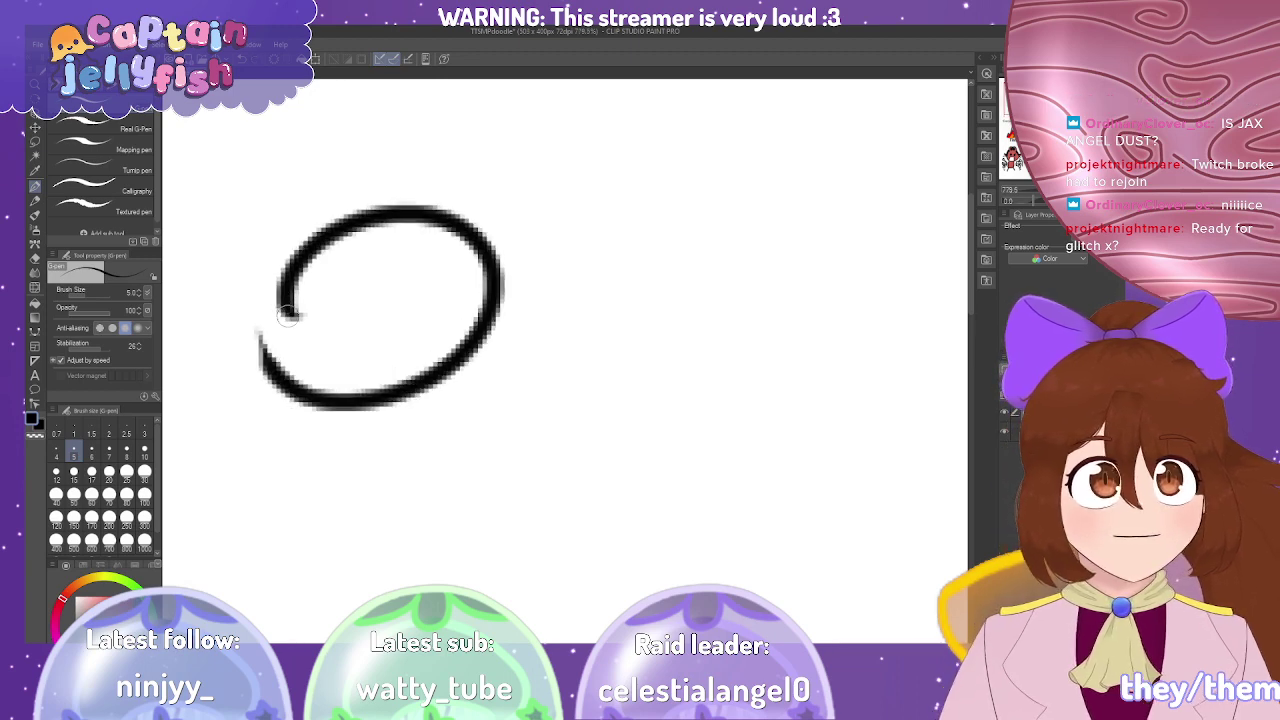
pyautogui.hotkey('ctrl', 'z')
pyautogui.moveTo(262, 345)
pyautogui.mouseDown()
pyautogui.moveTo(283, 221)
pyautogui.moveTo(470, 197)
pyautogui.moveTo(450, 385)
pyautogui.moveTo(317, 436)
pyautogui.moveTo(249, 267)
pyautogui.moveTo(294, 202)
pyautogui.moveTo(422, 189)
pyautogui.moveTo(497, 250)
pyautogui.moveTo(497, 346)
pyautogui.moveTo(441, 403)
pyautogui.moveTo(331, 403)
pyautogui.moveTo(276, 334)
pyautogui.moveTo(300, 378)
pyautogui.mouseUp()
pyautogui.hotkey('ctrl', 'z')
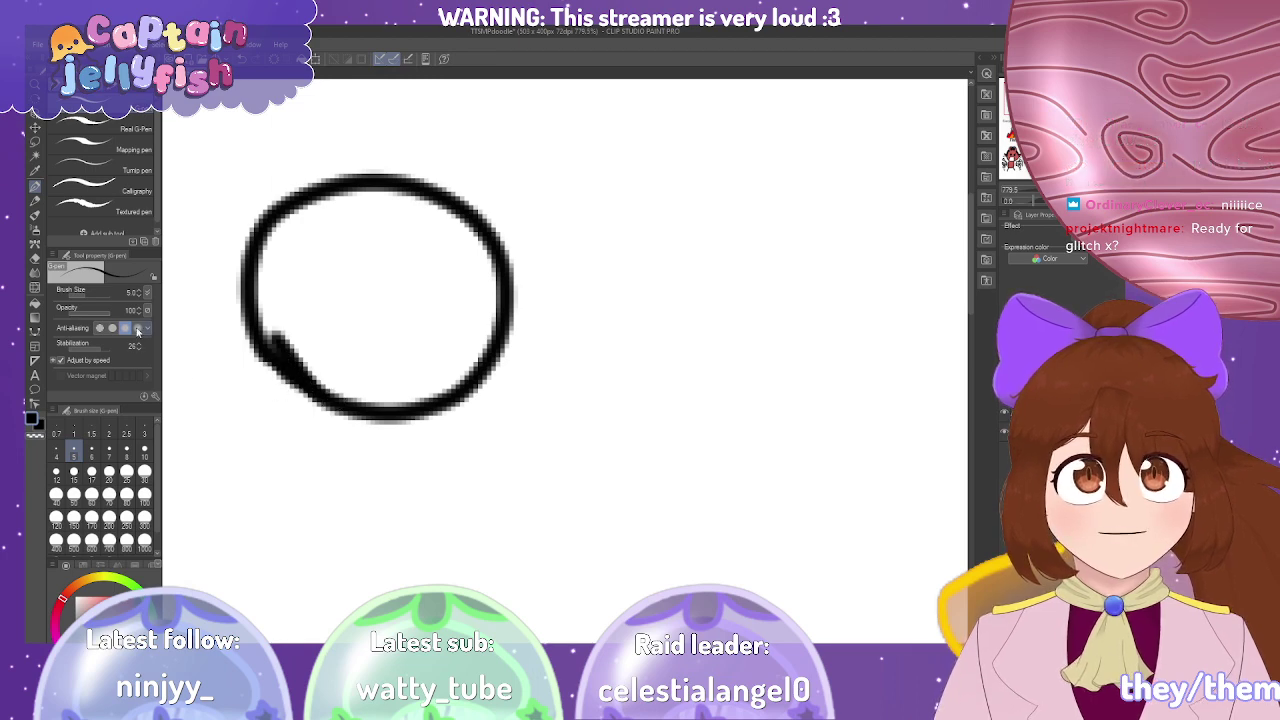
pyautogui.click(36, 257)
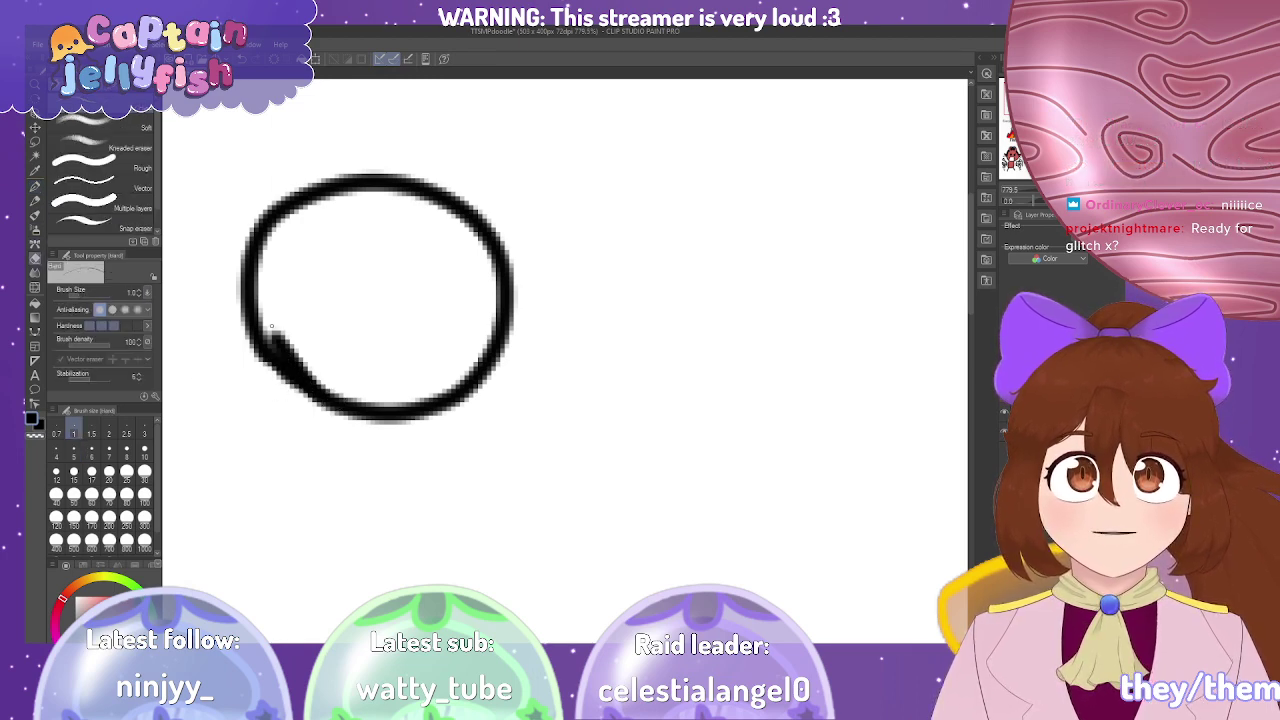
pyautogui.moveTo(272, 334)
pyautogui.mouseDown()
pyautogui.moveTo(312, 376)
pyautogui.moveTo(280, 344)
pyautogui.mouseUp()
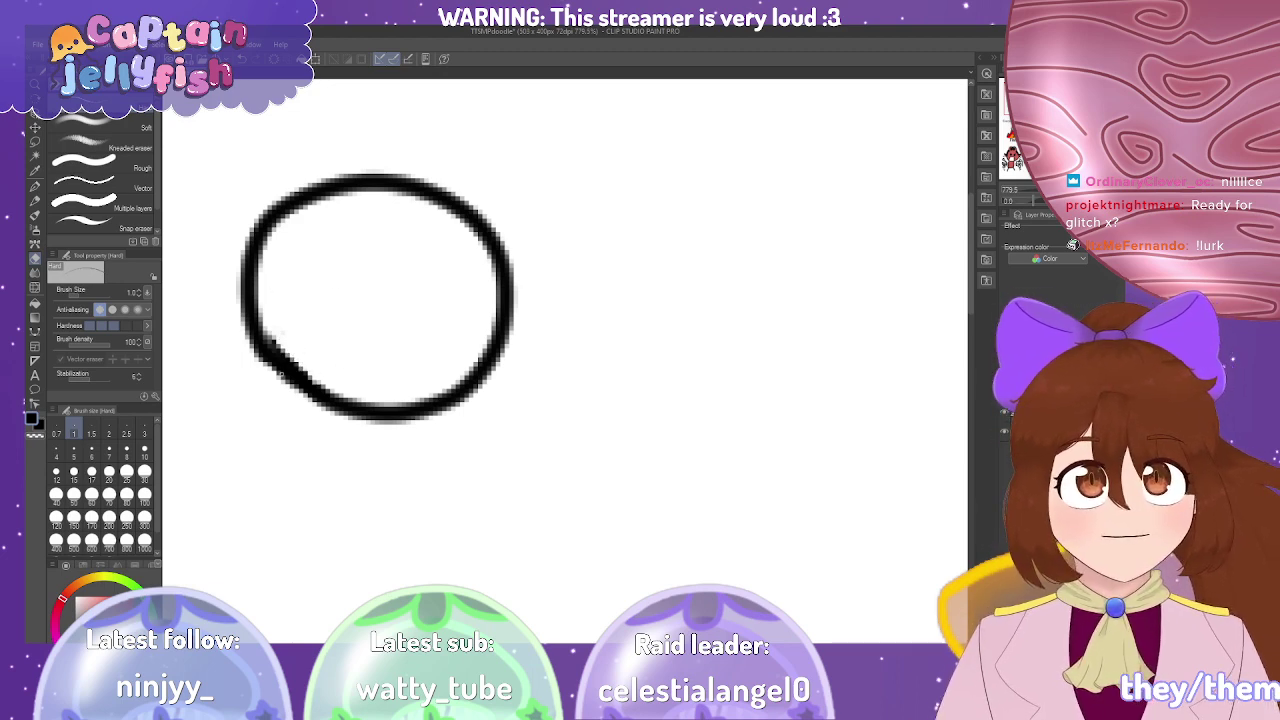
pyautogui.click(35, 186)
pyautogui.moveTo(244, 336)
pyautogui.mouseDown()
pyautogui.moveTo(273, 397)
pyautogui.moveTo(260, 366)
pyautogui.mouseUp()
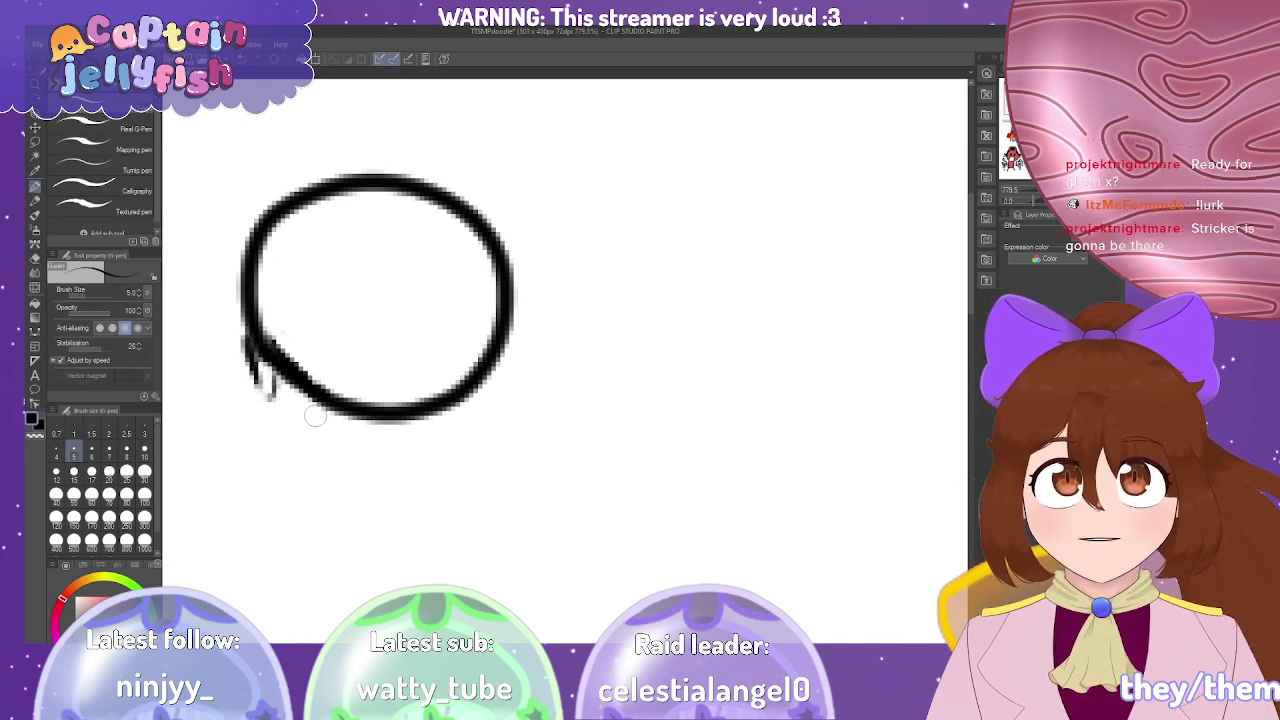
pyautogui.moveTo(482, 376)
pyautogui.mouseDown()
pyautogui.moveTo(505, 372)
pyautogui.moveTo(492, 386)
pyautogui.mouseUp()
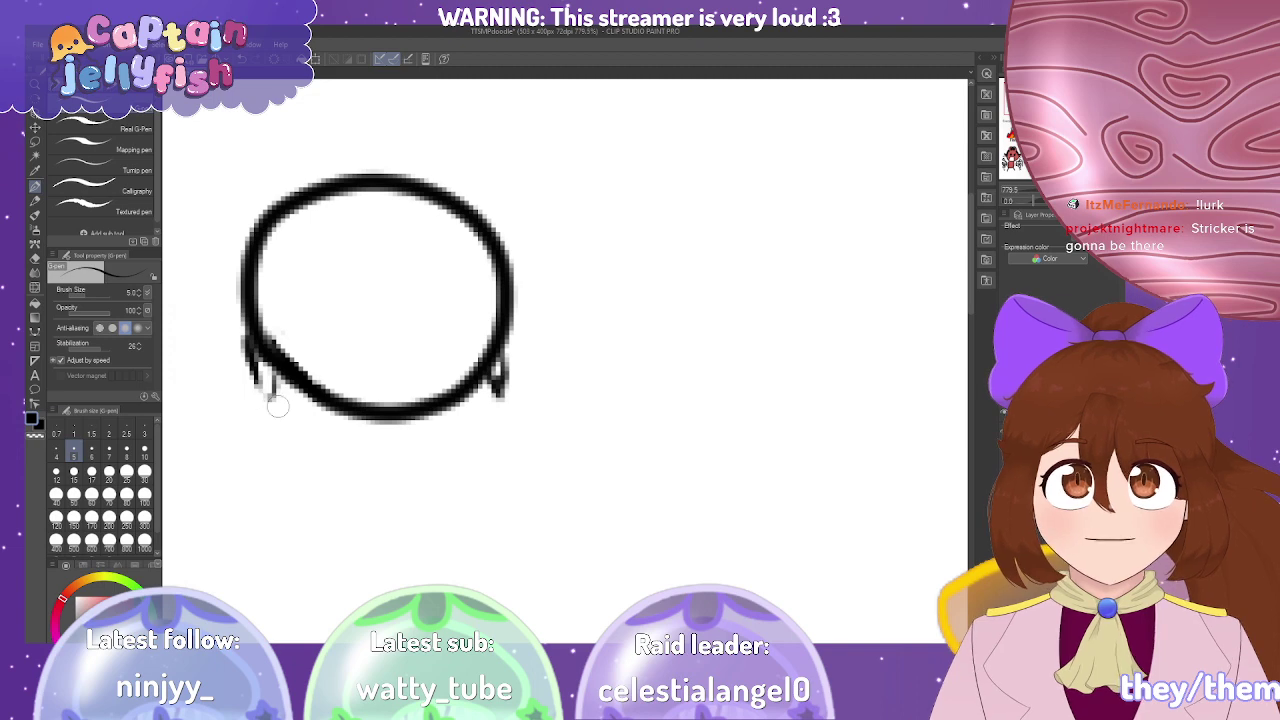
pyautogui.moveTo(268, 368)
pyautogui.mouseDown()
pyautogui.moveTo(288, 414)
pyautogui.moveTo(296, 397)
pyautogui.moveTo(316, 430)
pyautogui.mouseUp()
pyautogui.hotkey('ctrl', 'z')
pyautogui.hotkey('ctrl', 'z')
pyautogui.hotkey('ctrl', 'z')
pyautogui.hotkey('ctrl', 'z')
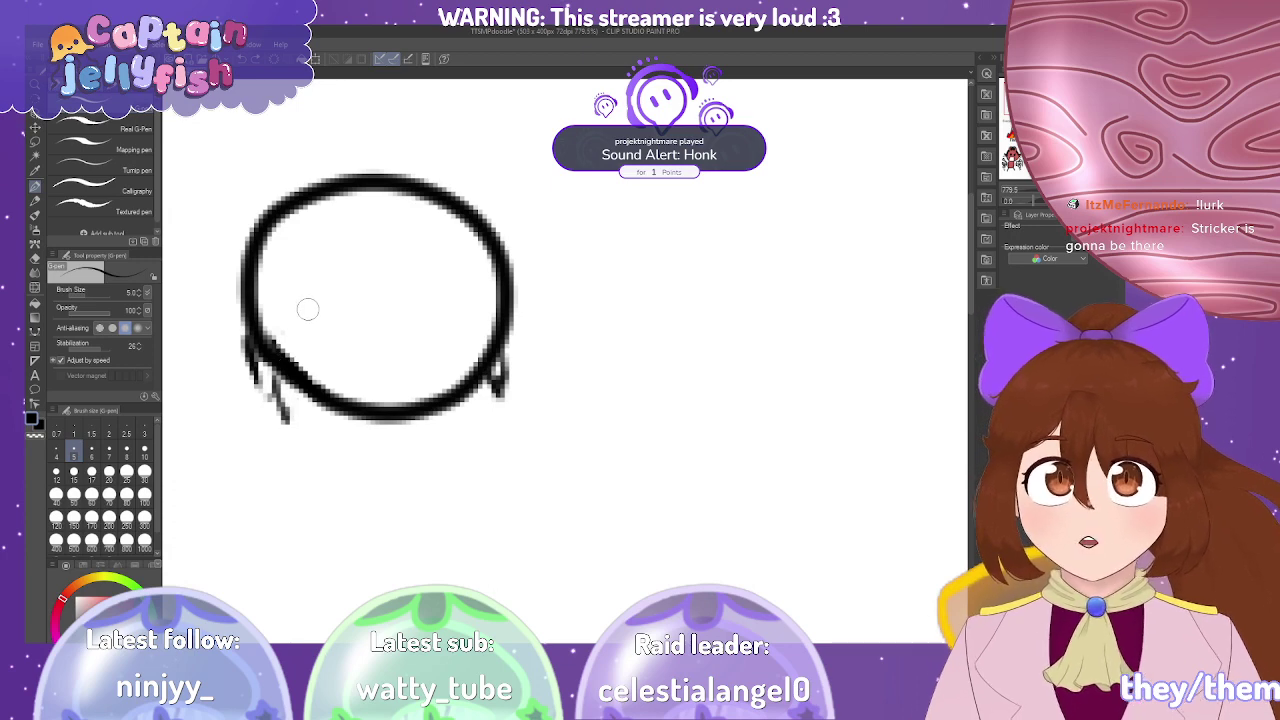
pyautogui.hotkey('ctrl', 'z')
pyautogui.hotkey('ctrl', 'z')
pyautogui.hotkey('ctrl', 'z')
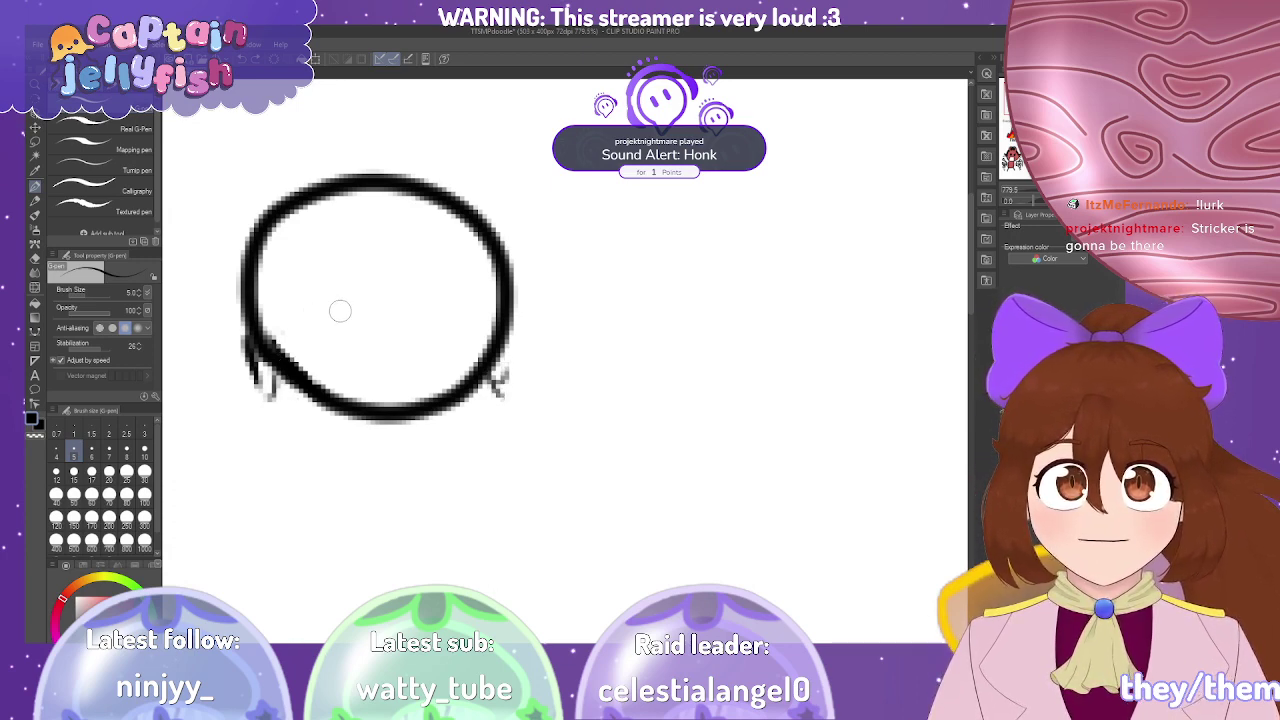
pyautogui.hotkey('ctrl', 'z')
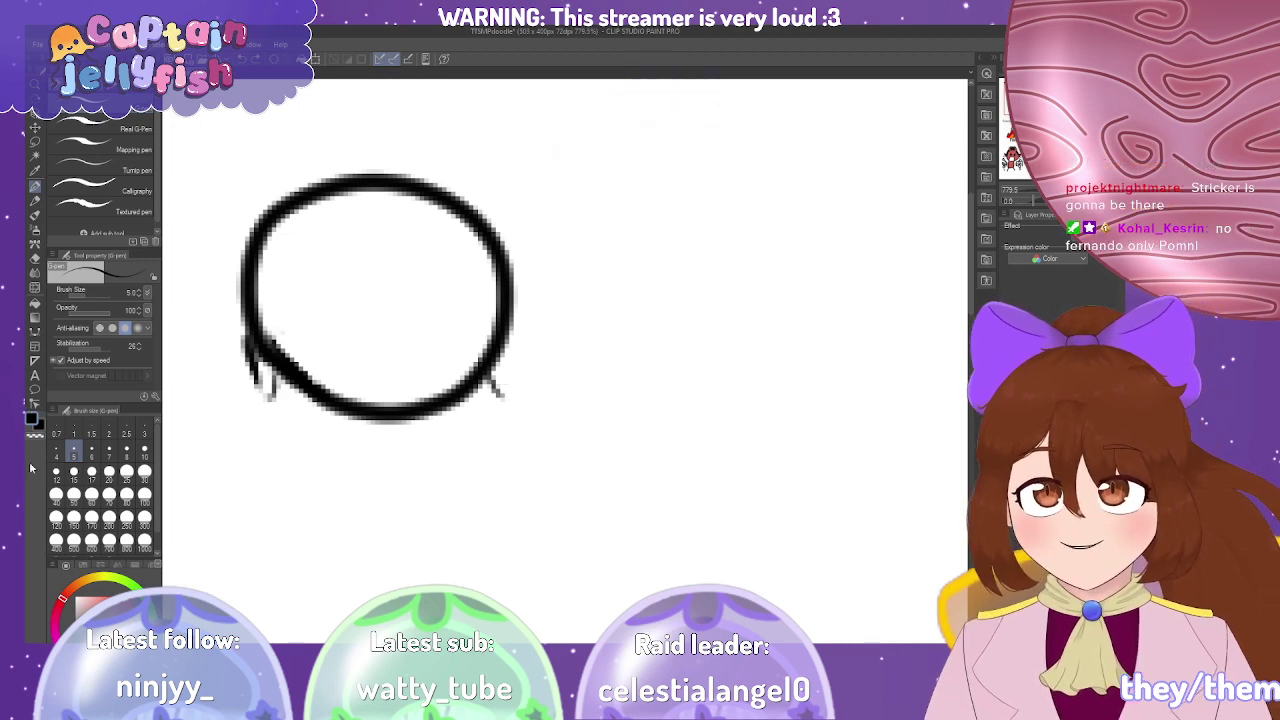
pyautogui.hotkey('ctrl', 'z')
pyautogui.hotkey('ctrl', 'z')
pyautogui.hotkey('ctrl', 'z')
pyautogui.hotkey('ctrl', 'z')
pyautogui.hotkey('ctrl', 'z')
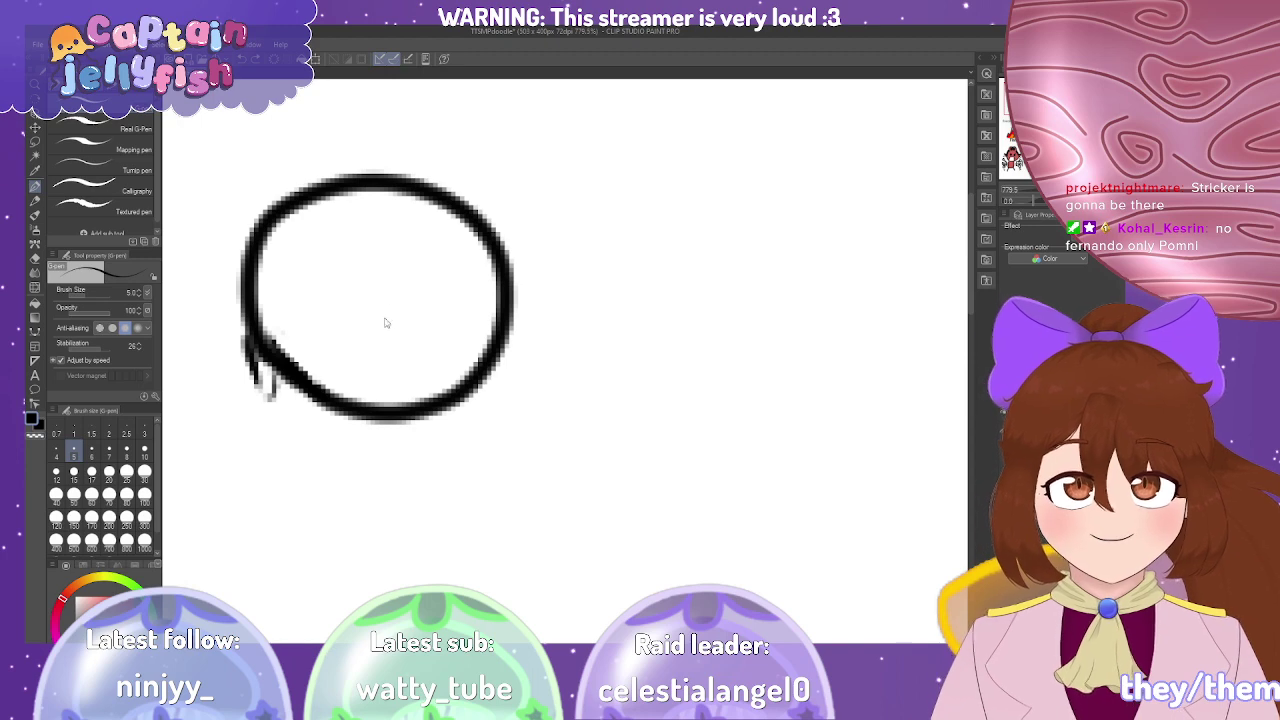
pyautogui.hotkey('ctrl', 'z')
pyautogui.hotkey('ctrl', 'z')
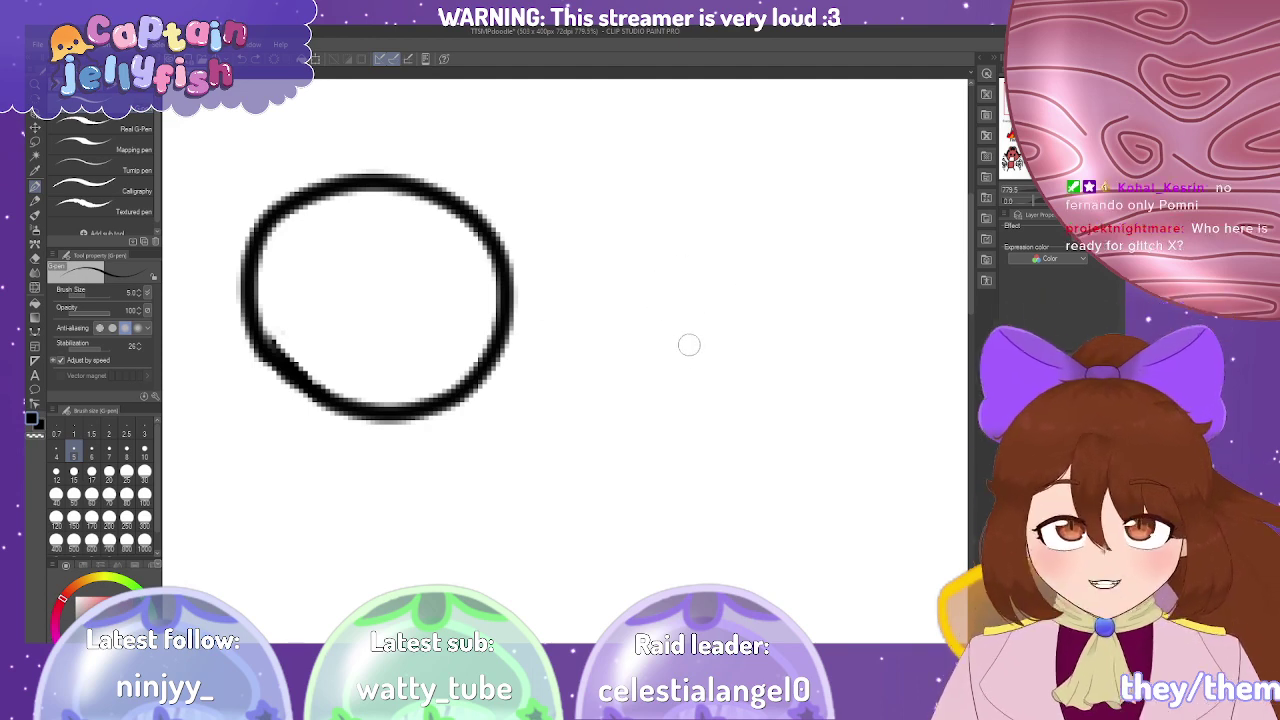
# Draw a second rounded head outline beside the existing circle with the black pen at size 5.
pyautogui.moveTo(709, 374)
pyautogui.mouseDown()
pyautogui.moveTo(531, 369)
pyautogui.moveTo(399, 308)
pyautogui.moveTo(368, 336)
pyautogui.moveTo(378, 404)
pyautogui.moveTo(593, 446)
pyautogui.mouseUp()
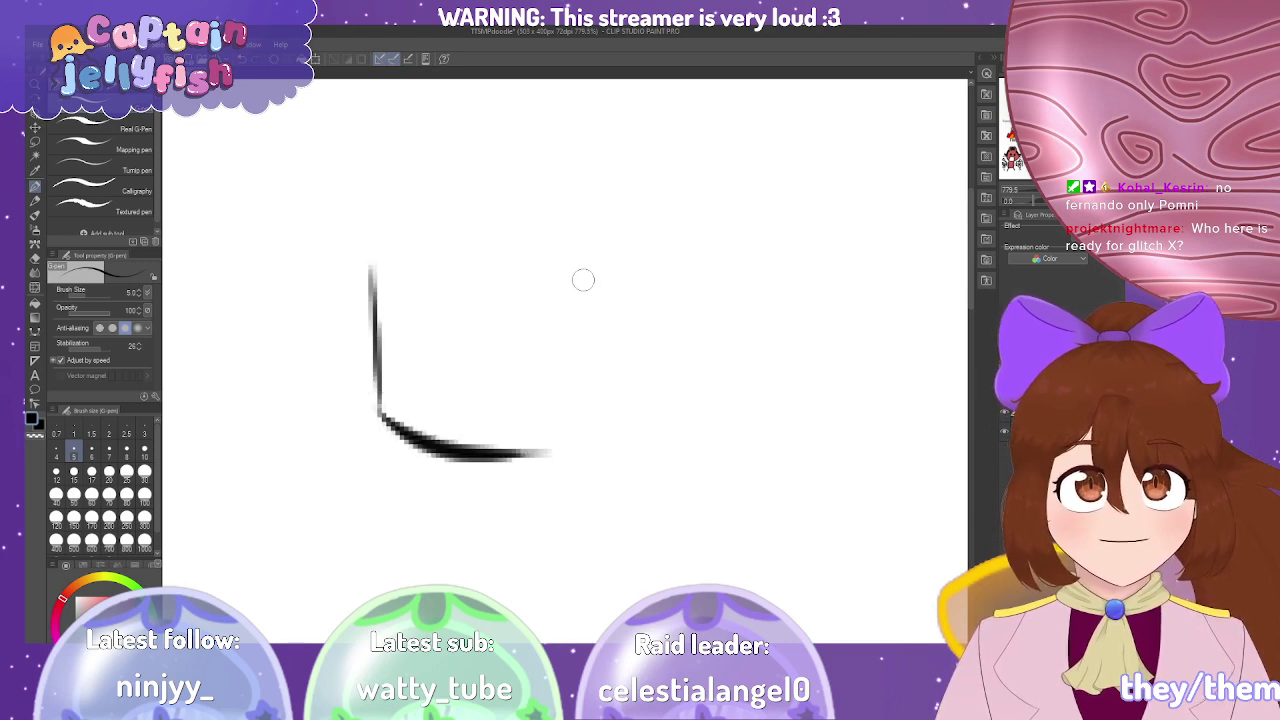
pyautogui.moveTo(612, 272)
pyautogui.mouseDown()
pyautogui.moveTo(625, 412)
pyautogui.moveTo(527, 431)
pyautogui.mouseUp()
pyautogui.moveTo(370, 268)
pyautogui.mouseDown()
pyautogui.moveTo(466, 234)
pyautogui.moveTo(598, 249)
pyautogui.moveTo(651, 283)
pyautogui.mouseUp()
pyautogui.moveTo(370, 260)
pyautogui.mouseDown()
pyautogui.moveTo(367, 335)
pyautogui.moveTo(373, 281)
pyautogui.moveTo(392, 398)
pyautogui.mouseUp()
pyautogui.moveTo(366, 322); pyautogui.dragTo(390, 414)
pyautogui.moveTo(372, 360); pyautogui.dragTo(400, 410)
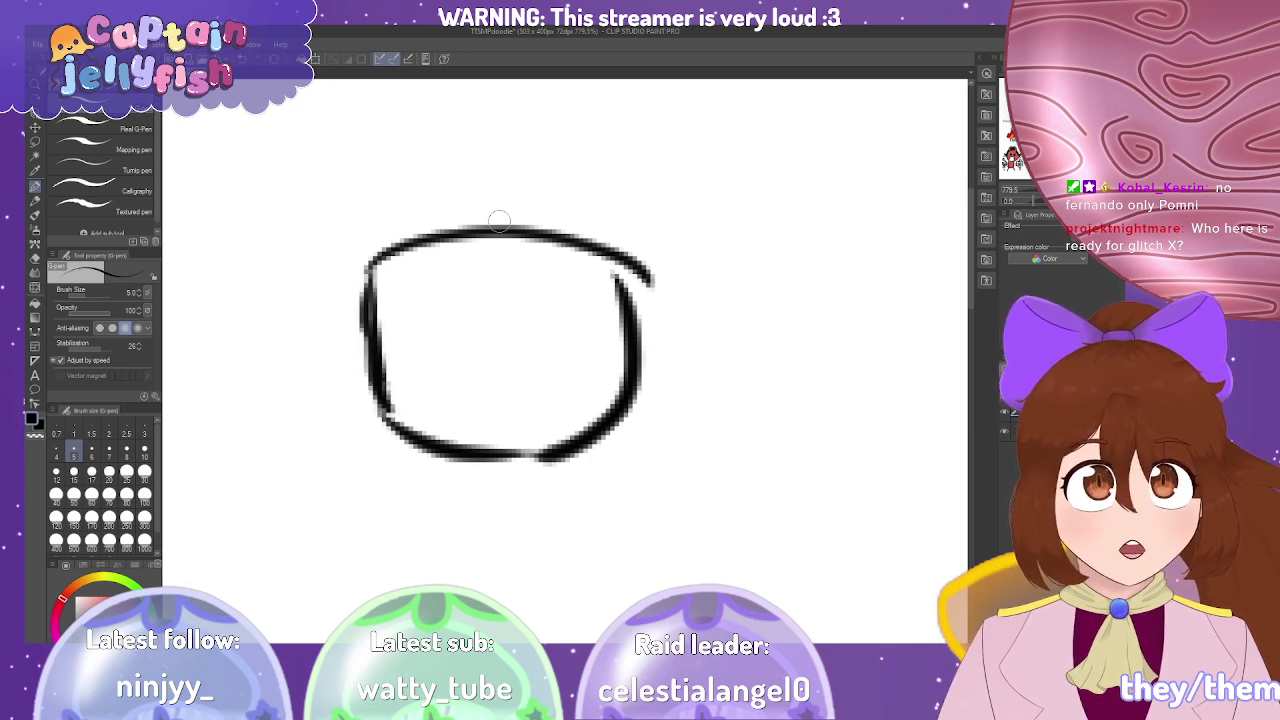
# Draw a two-pointed jester hat on the new head, with its curved tips drooping outward on both sides.
pyautogui.moveTo(496, 218)
pyautogui.mouseDown()
pyautogui.moveTo(538, 147)
pyautogui.moveTo(666, 115)
pyautogui.moveTo(750, 191)
pyautogui.moveTo(770, 283)
pyautogui.mouseUp()
pyautogui.moveTo(502, 228)
pyautogui.mouseDown()
pyautogui.moveTo(441, 146)
pyautogui.moveTo(302, 171)
pyautogui.moveTo(238, 287)
pyautogui.moveTo(251, 324)
pyautogui.moveTo(355, 250)
pyautogui.mouseUp()
pyautogui.moveTo(303, 282); pyautogui.dragTo(380, 245)
pyautogui.moveTo(770, 282)
pyautogui.mouseDown()
pyautogui.moveTo(696, 246)
pyautogui.moveTo(583, 255)
pyautogui.mouseUp()
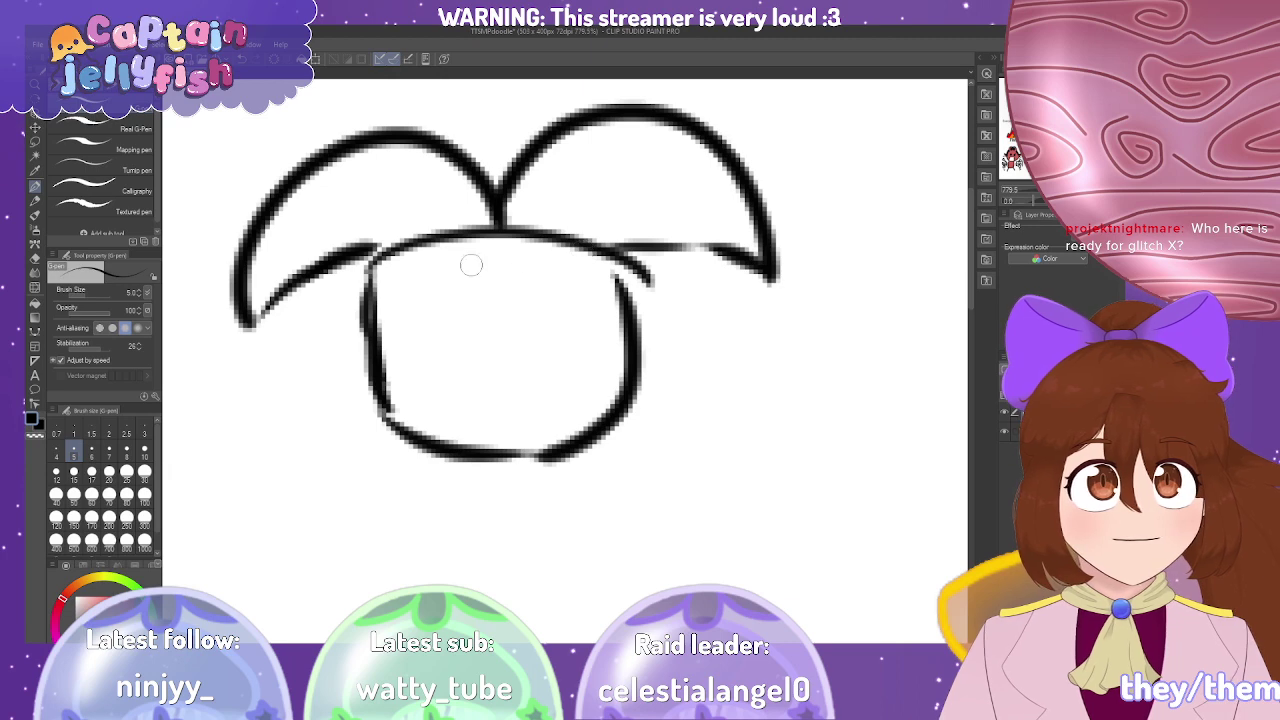
# Draw two round eyes on the jester's face, with jagged bangs above them and pointed hair tufts at both sides.
pyautogui.moveTo(403, 343)
pyautogui.mouseDown()
pyautogui.moveTo(466, 314)
pyautogui.moveTo(420, 326)
pyautogui.moveTo(416, 312)
pyautogui.moveTo(438, 368)
pyautogui.moveTo(448, 322)
pyautogui.moveTo(534, 362)
pyautogui.moveTo(545, 298)
pyautogui.moveTo(528, 358)
pyautogui.mouseUp()
pyautogui.hotkey('ctrl', 'z')
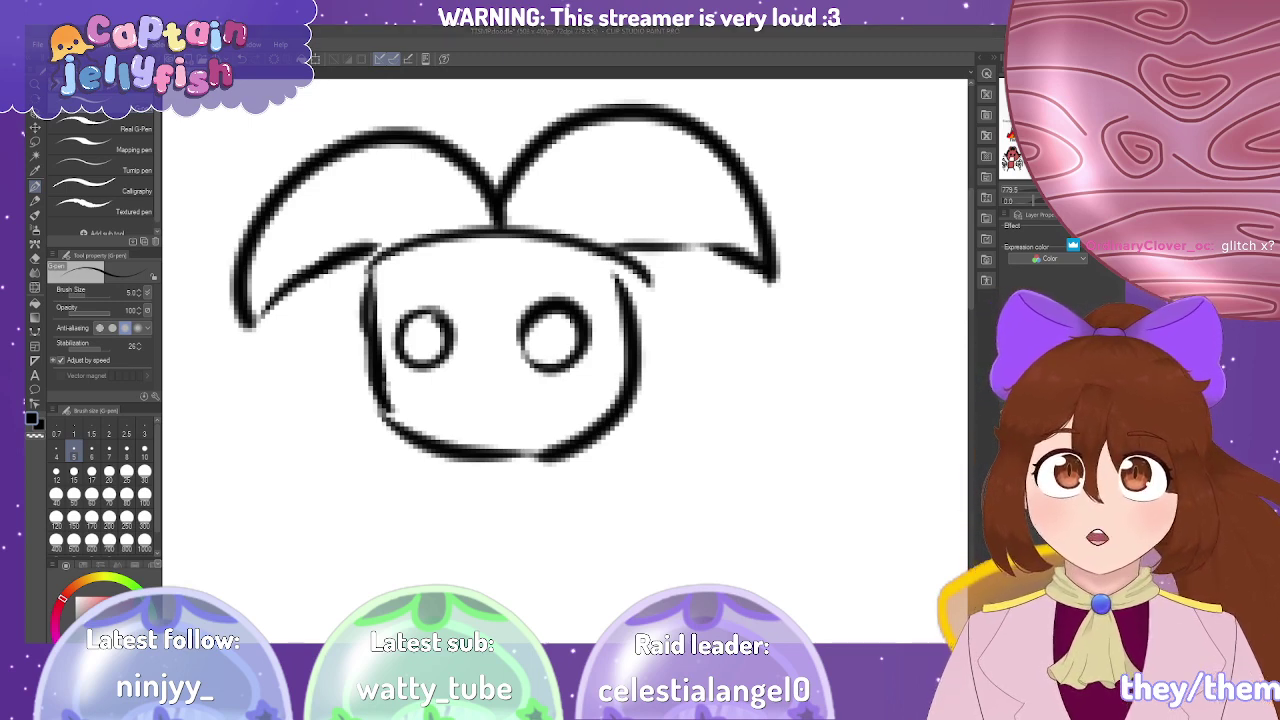
pyautogui.moveTo(430, 268)
pyautogui.mouseDown()
pyautogui.moveTo(468, 330)
pyautogui.moveTo(550, 268)
pyautogui.moveTo(562, 273)
pyautogui.moveTo(598, 305)
pyautogui.moveTo(616, 368)
pyautogui.mouseUp()
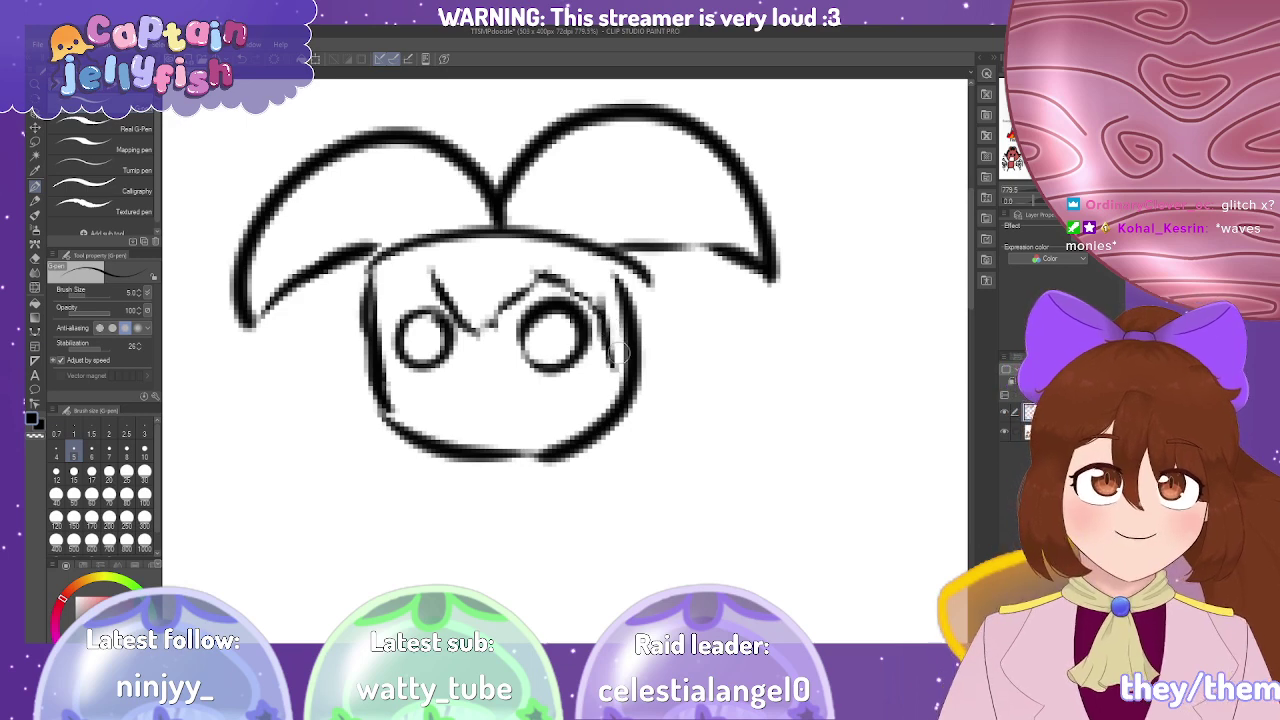
pyautogui.moveTo(630, 300); pyautogui.dragTo(632, 370)
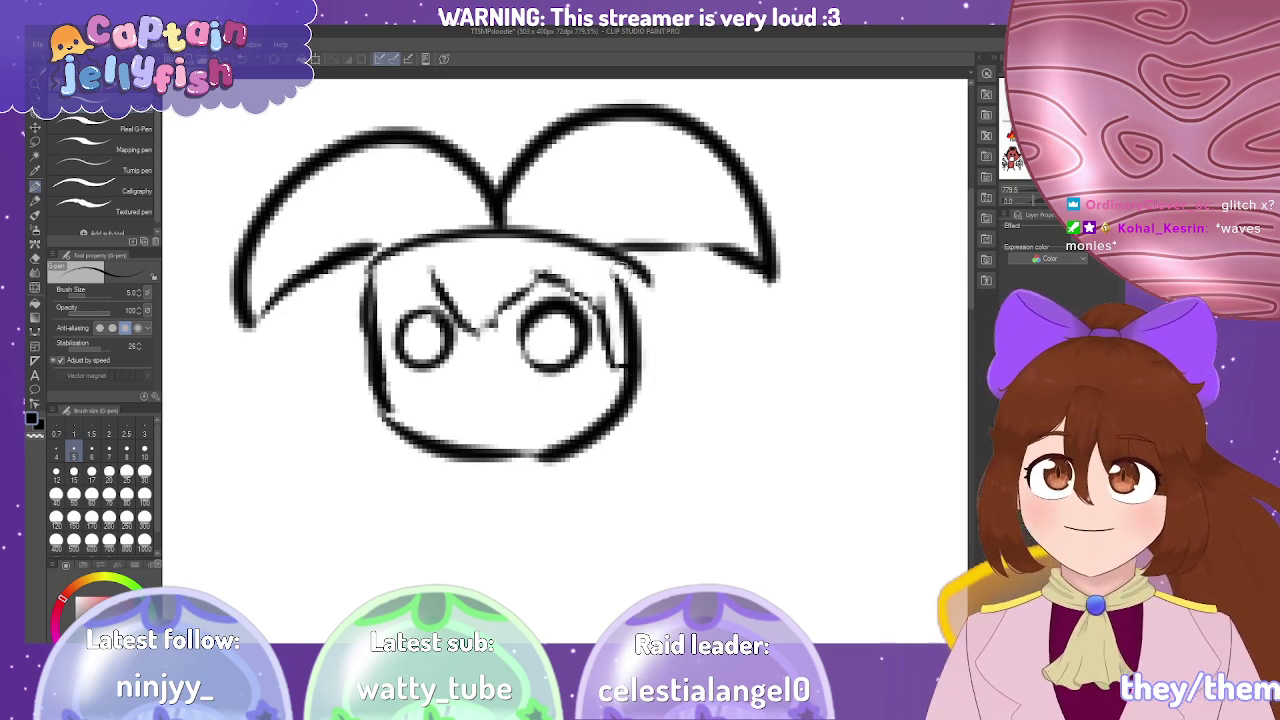
pyautogui.moveTo(624, 252)
pyautogui.mouseDown()
pyautogui.moveTo(678, 333)
pyautogui.moveTo(612, 292)
pyautogui.mouseUp()
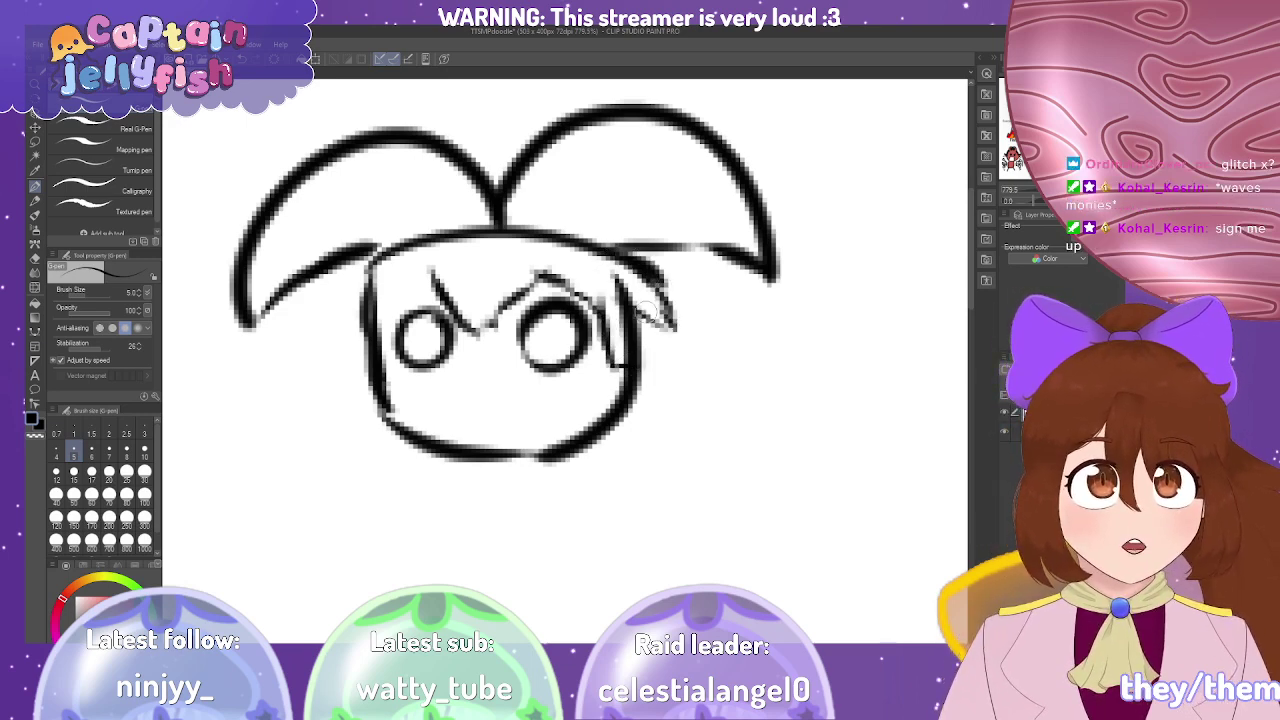
pyautogui.moveTo(365, 270)
pyautogui.mouseDown()
pyautogui.moveTo(339, 344)
pyautogui.moveTo(359, 320)
pyautogui.moveTo(360, 381)
pyautogui.moveTo(356, 368)
pyautogui.moveTo(393, 370)
pyautogui.moveTo(379, 371)
pyautogui.moveTo(376, 327)
pyautogui.moveTo(433, 272)
pyautogui.mouseUp()
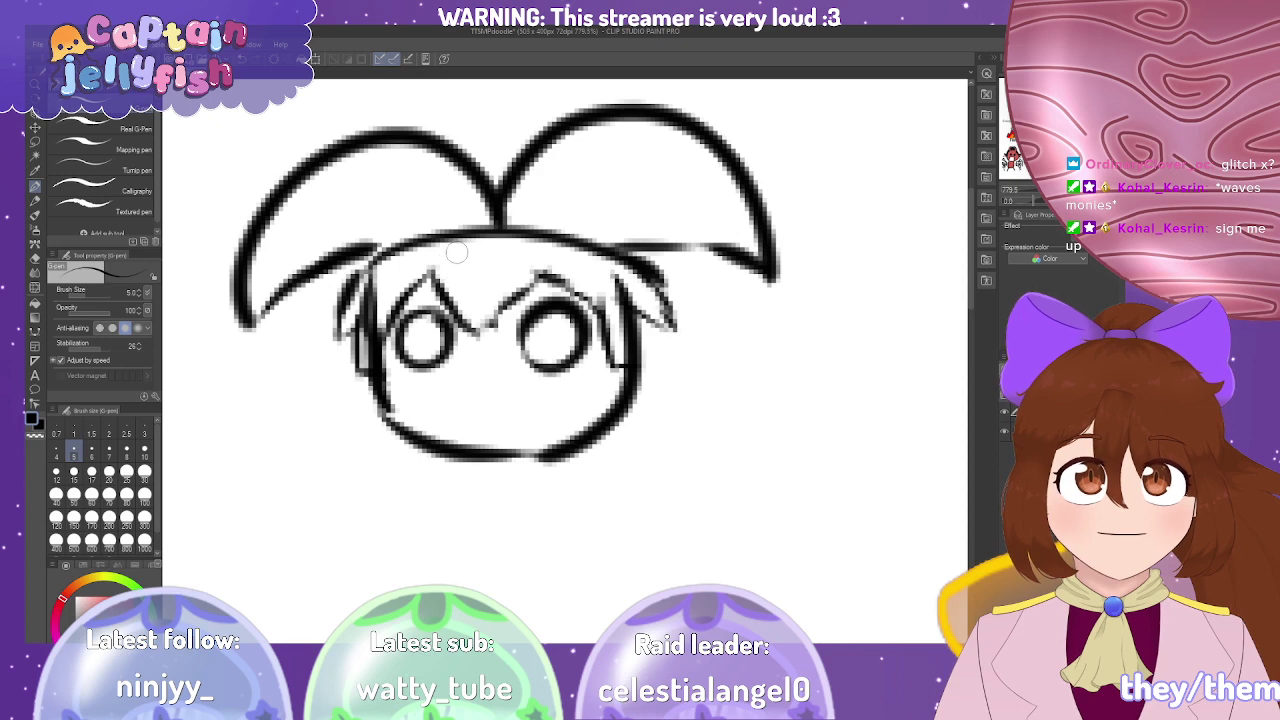
# Dot a small pupil in each of the jester's eyes and draw a small filled oval mouth.
pyautogui.moveTo(418, 340); pyautogui.dragTo(420, 341)
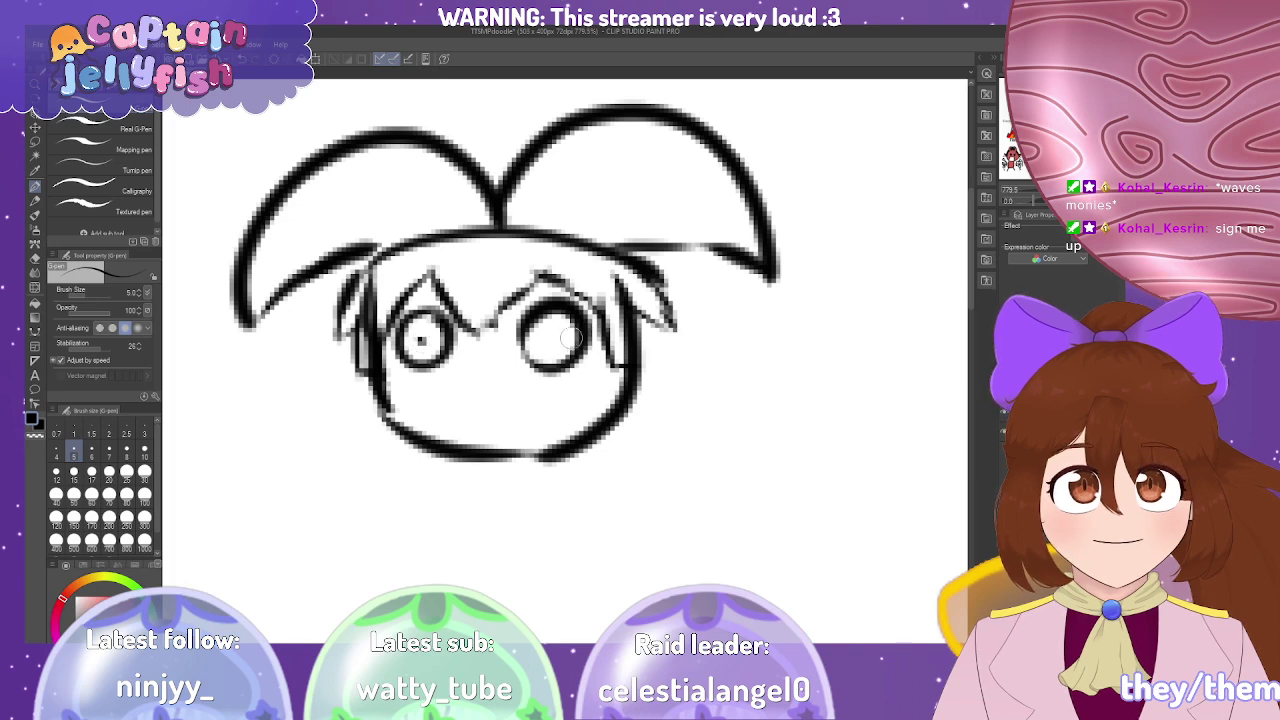
pyautogui.moveTo(548, 338); pyautogui.dragTo(550, 343)
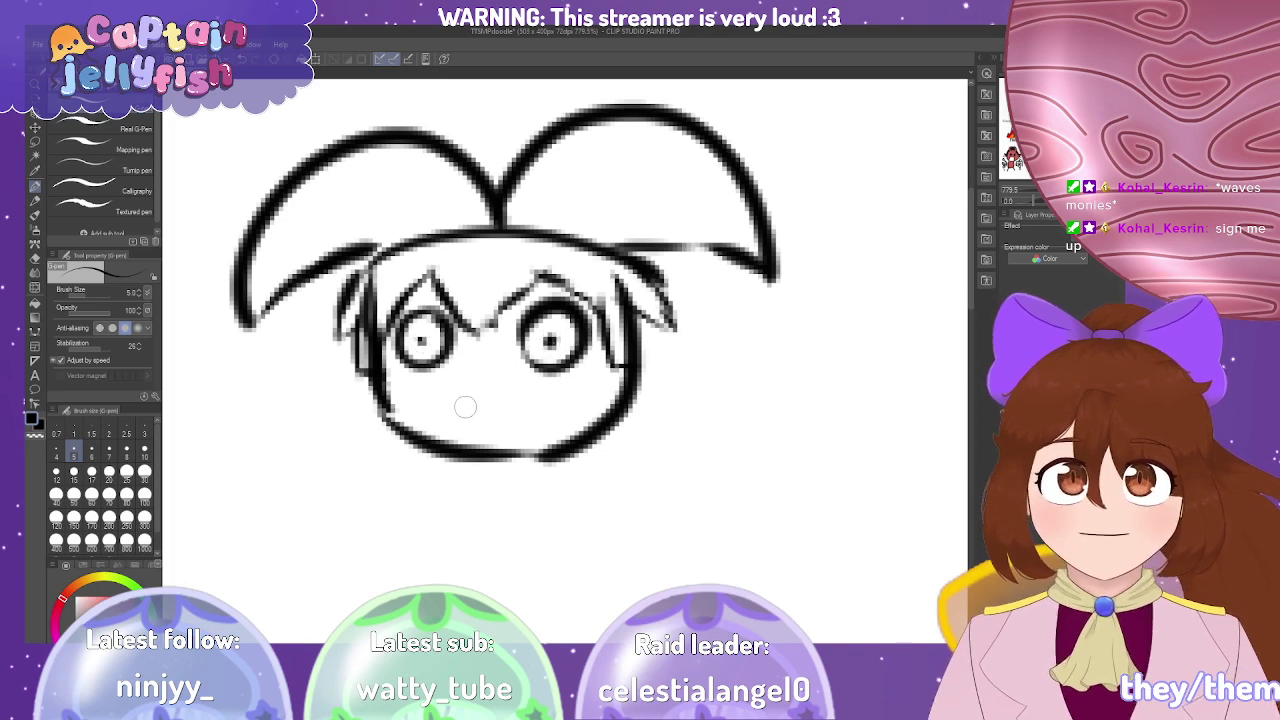
pyautogui.moveTo(463, 405); pyautogui.dragTo(500, 407)
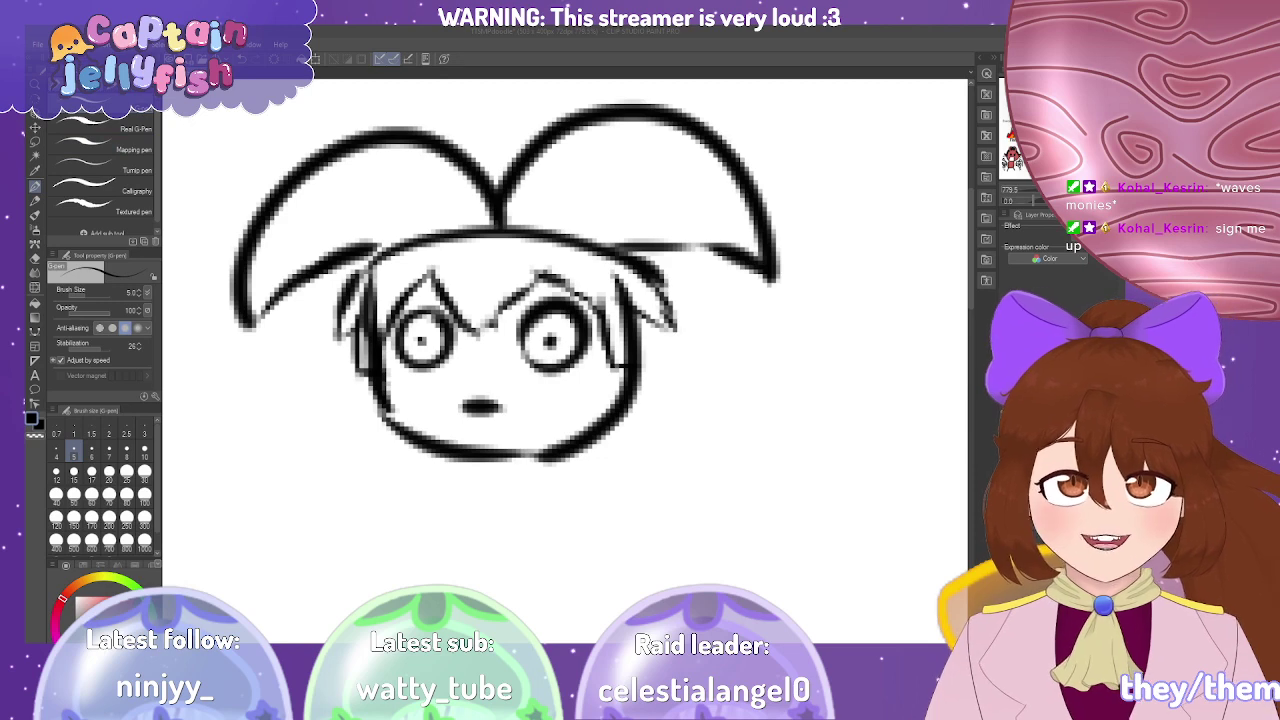
# Add a round bell to each tip of the jester hat and two short neck lines under the chin.
pyautogui.moveTo(244, 318)
pyautogui.mouseDown()
pyautogui.moveTo(214, 338)
pyautogui.moveTo(222, 358)
pyautogui.moveTo(264, 344)
pyautogui.moveTo(246, 330)
pyautogui.mouseUp()
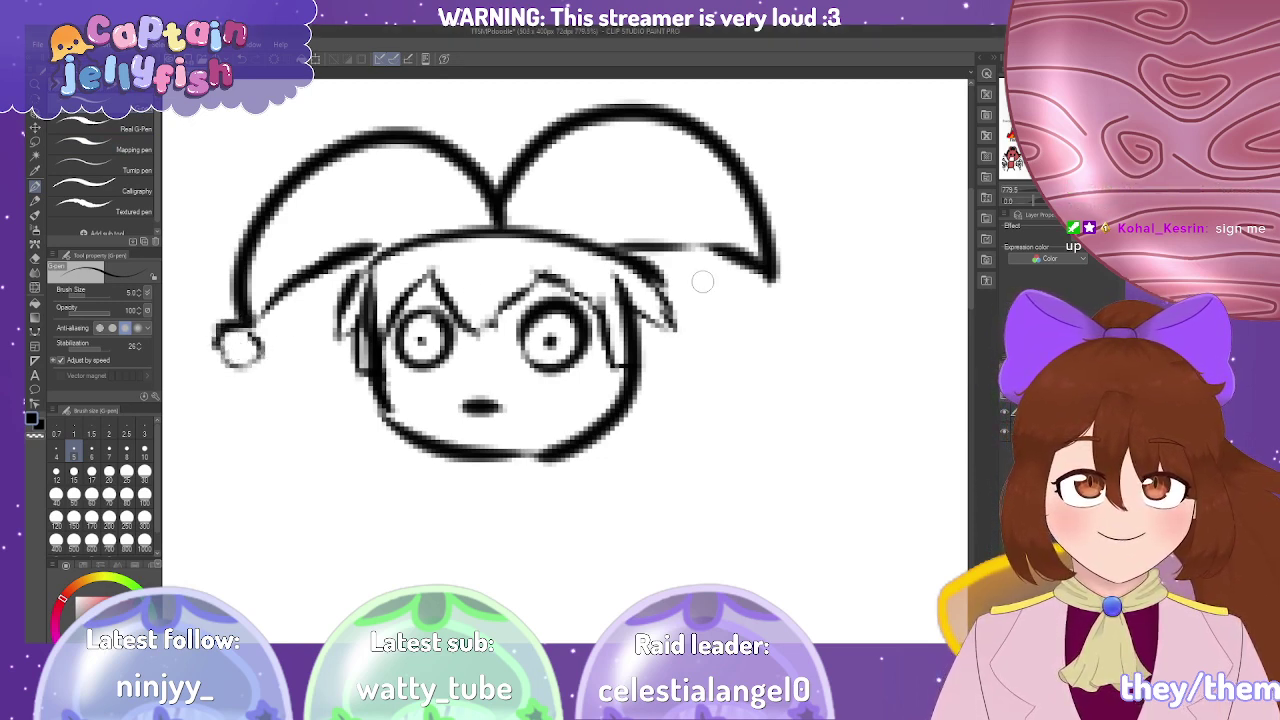
pyautogui.moveTo(761, 281)
pyautogui.mouseDown()
pyautogui.moveTo(788, 274)
pyautogui.moveTo(808, 295)
pyautogui.moveTo(810, 320)
pyautogui.moveTo(775, 332)
pyautogui.moveTo(765, 285)
pyautogui.moveTo(768, 328)
pyautogui.moveTo(788, 334)
pyautogui.moveTo(780, 316)
pyautogui.mouseUp()
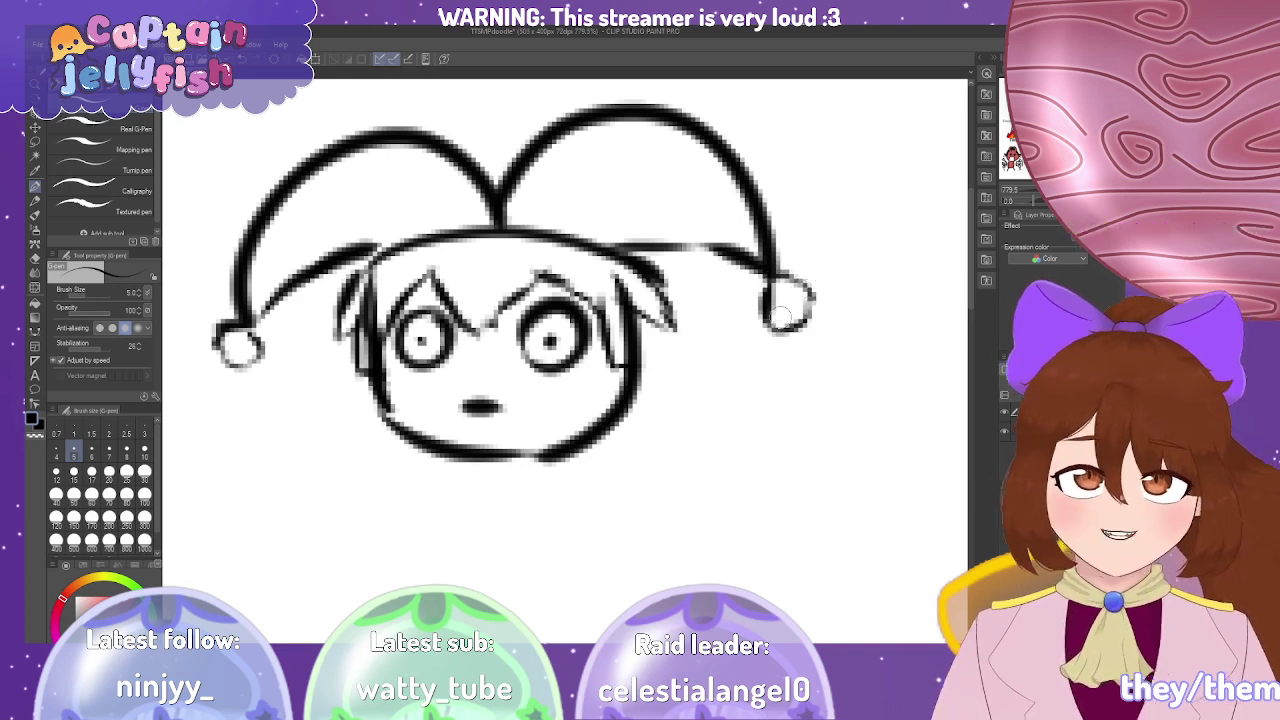
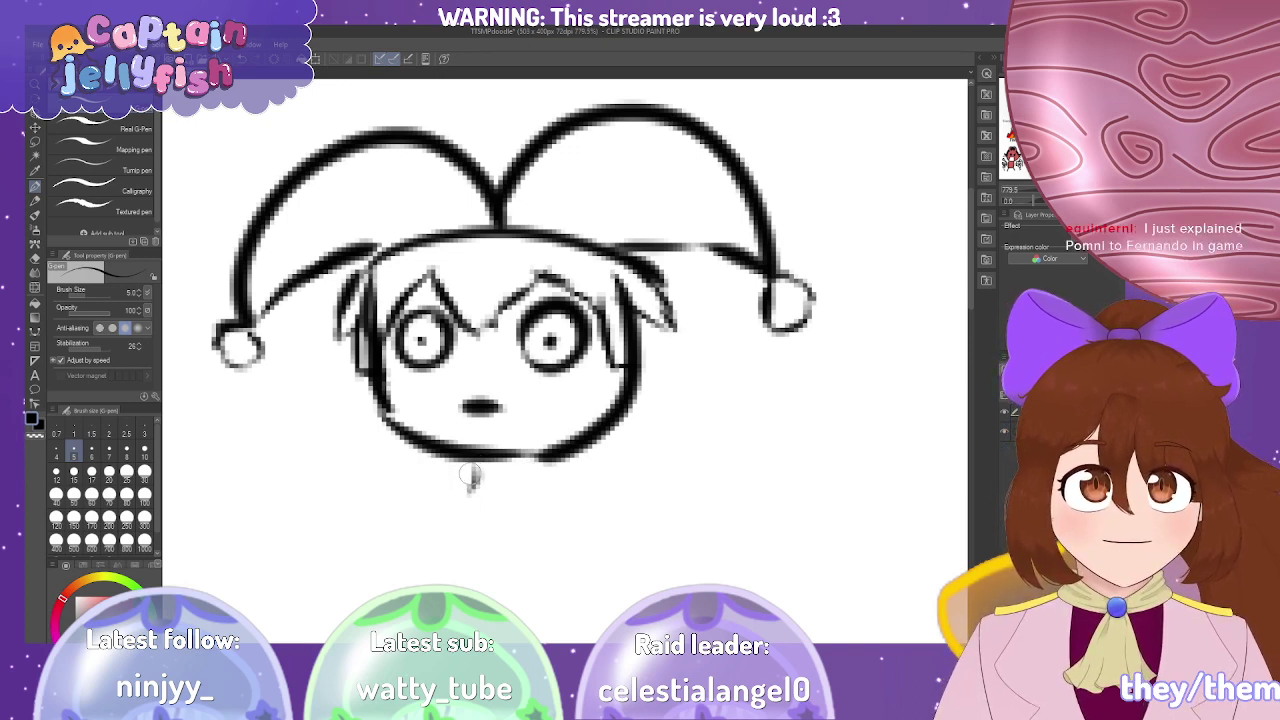
pyautogui.moveTo(485, 458)
pyautogui.mouseDown()
pyautogui.moveTo(486, 478)
pyautogui.moveTo(502, 478)
pyautogui.mouseUp()
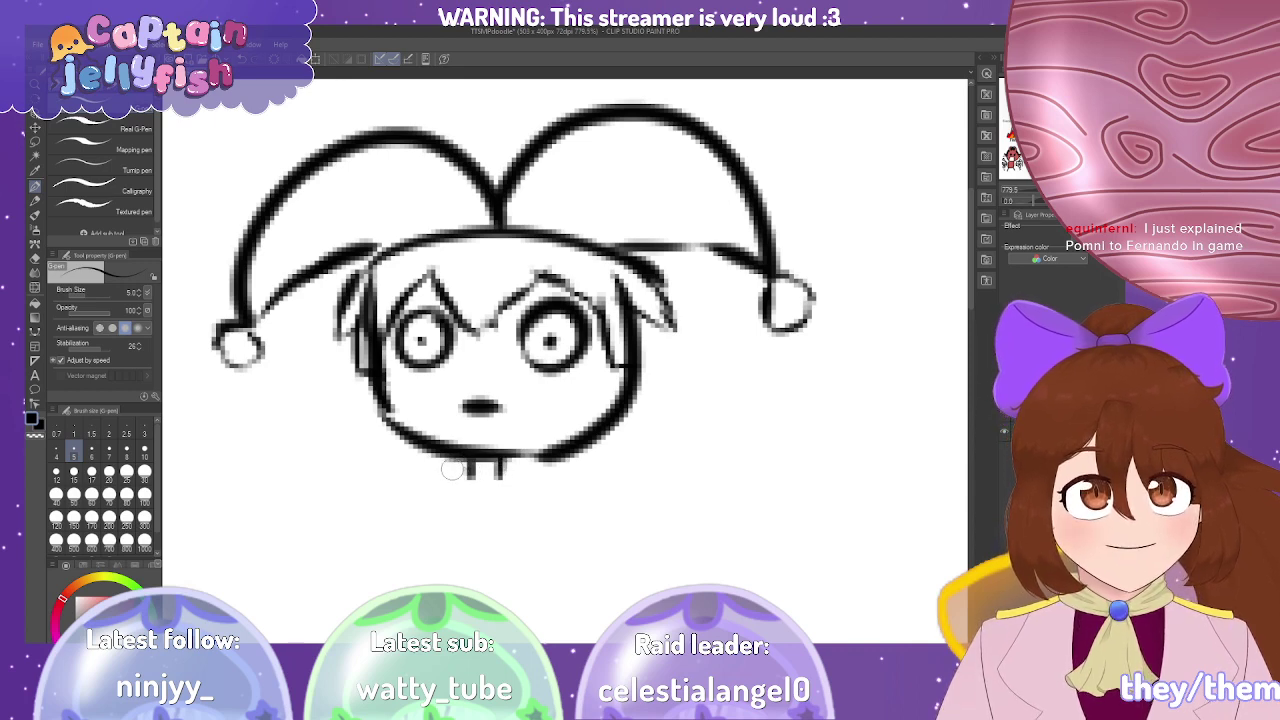
pyautogui.moveTo(378, 476)
pyautogui.mouseDown()
pyautogui.moveTo(327, 551)
pyautogui.moveTo(370, 499)
pyautogui.moveTo(312, 537)
pyautogui.moveTo(365, 490)
pyautogui.mouseUp()
pyautogui.hotkey('ctrl', 'z')
pyautogui.moveTo(600, 490)
pyautogui.mouseDown()
pyautogui.moveTo(583, 530)
pyautogui.moveTo(605, 485)
pyautogui.mouseUp()
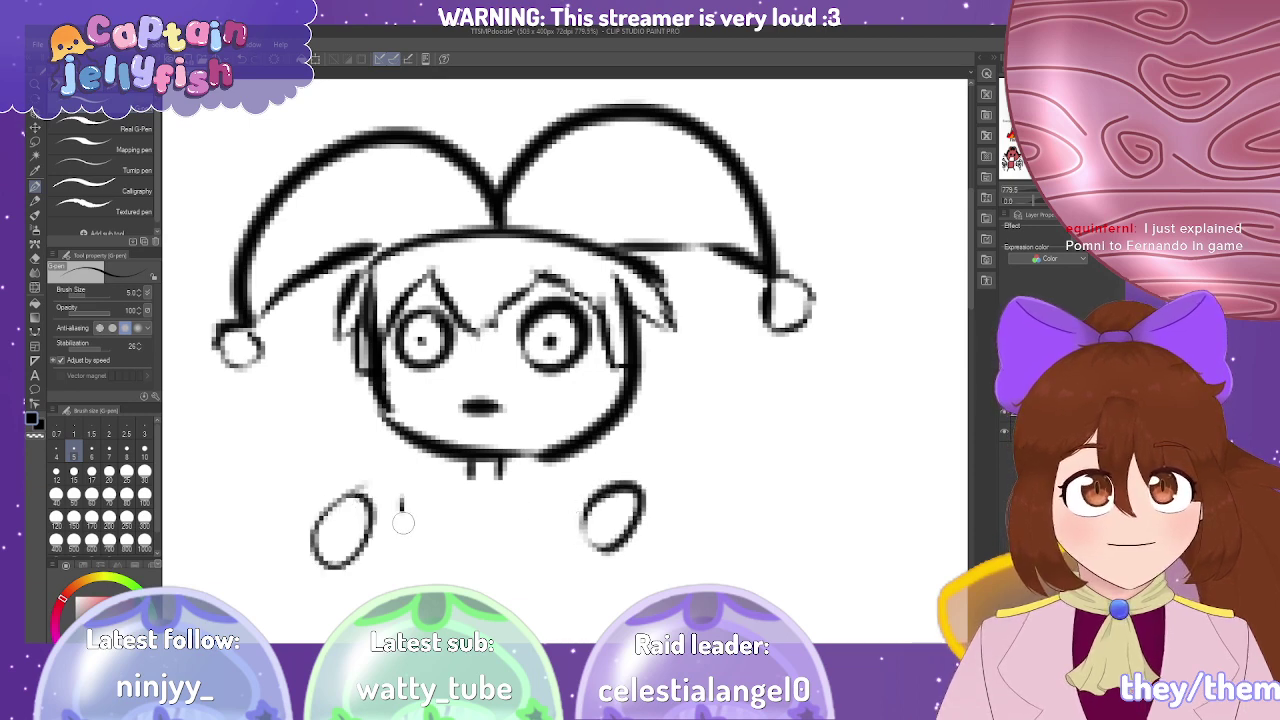
pyautogui.moveTo(401, 500); pyautogui.dragTo(408, 584)
pyautogui.moveTo(540, 494); pyautogui.dragTo(556, 598)
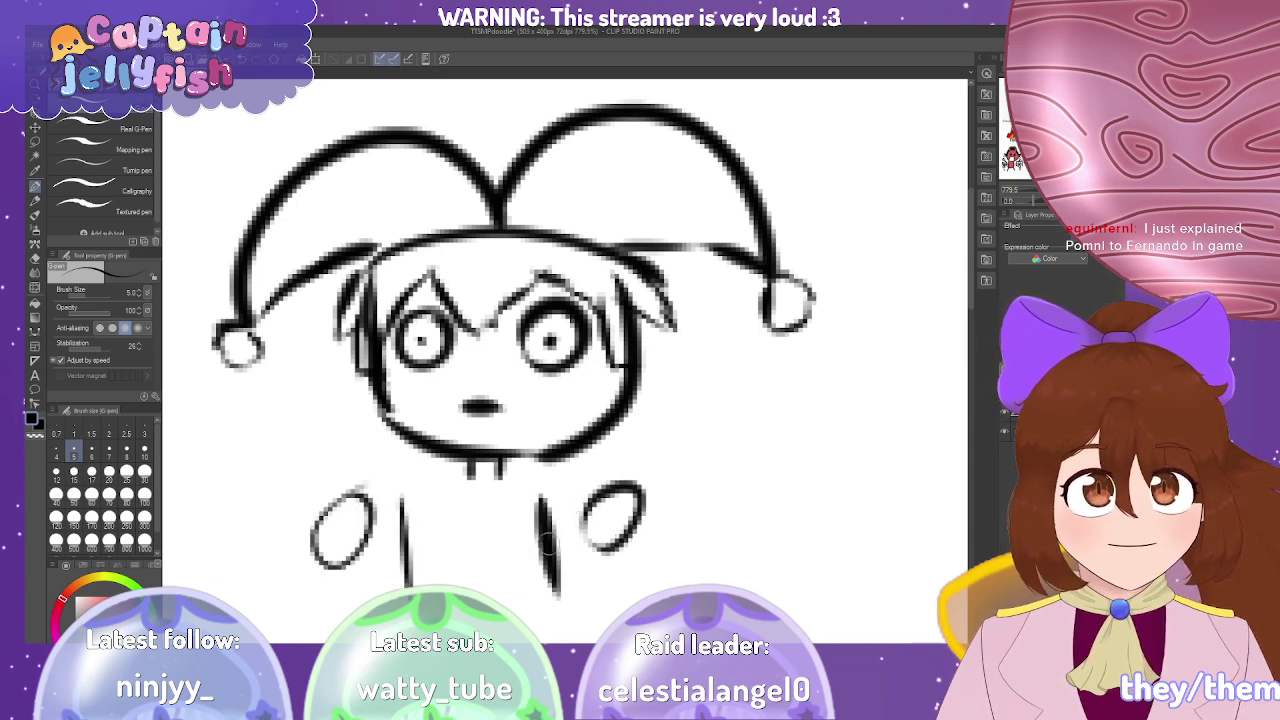
pyautogui.moveTo(405, 500)
pyautogui.mouseDown()
pyautogui.moveTo(554, 473)
pyautogui.moveTo(400, 506)
pyautogui.mouseUp()
pyautogui.hotkey('ctrl', 'z')
pyautogui.hotkey('ctrl', 'z')
pyautogui.hotkey('ctrl', 'z')
pyautogui.hotkey('ctrl', 'z')
pyautogui.hotkey('ctrl', 'z')
pyautogui.hotkey('ctrl', 'z')
pyautogui.hotkey('ctrl', 'z')
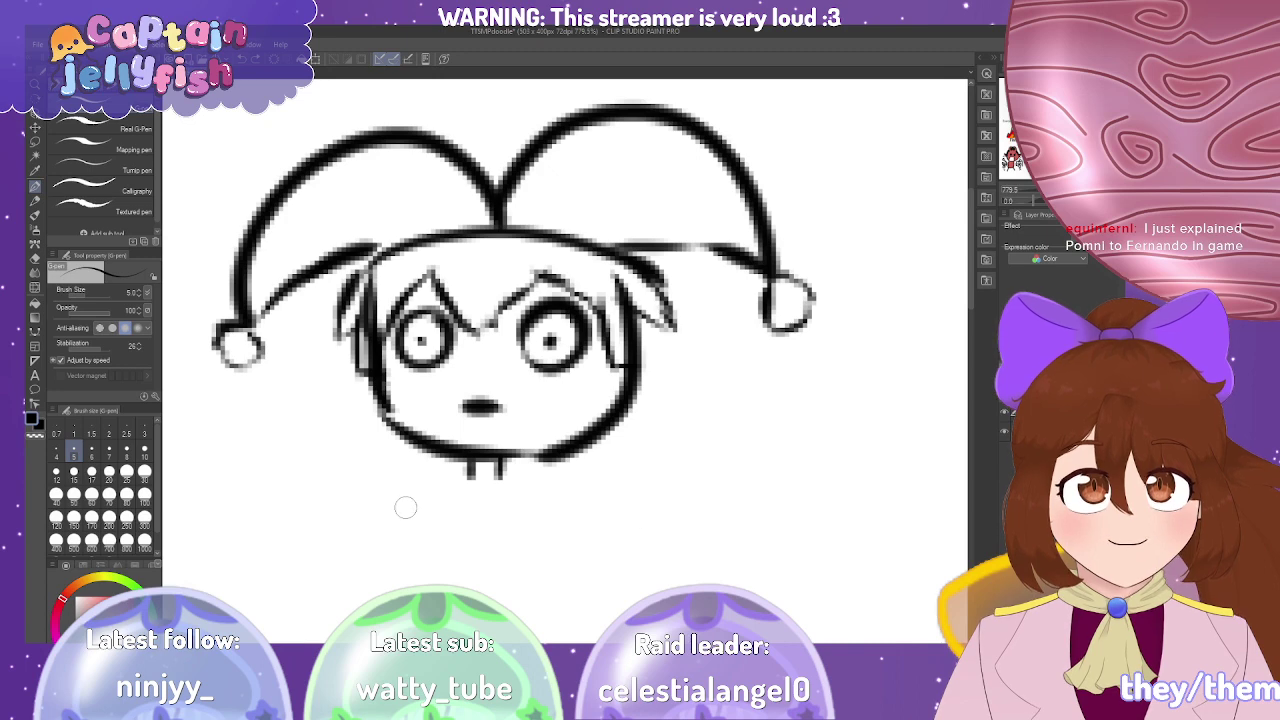
# Draw the jester's small upper body with a collar, two round buttons down the front and puffy-sleeved arms.
pyautogui.moveTo(405, 502); pyautogui.dragTo(411, 578)
pyautogui.moveTo(530, 491); pyautogui.dragTo(549, 562)
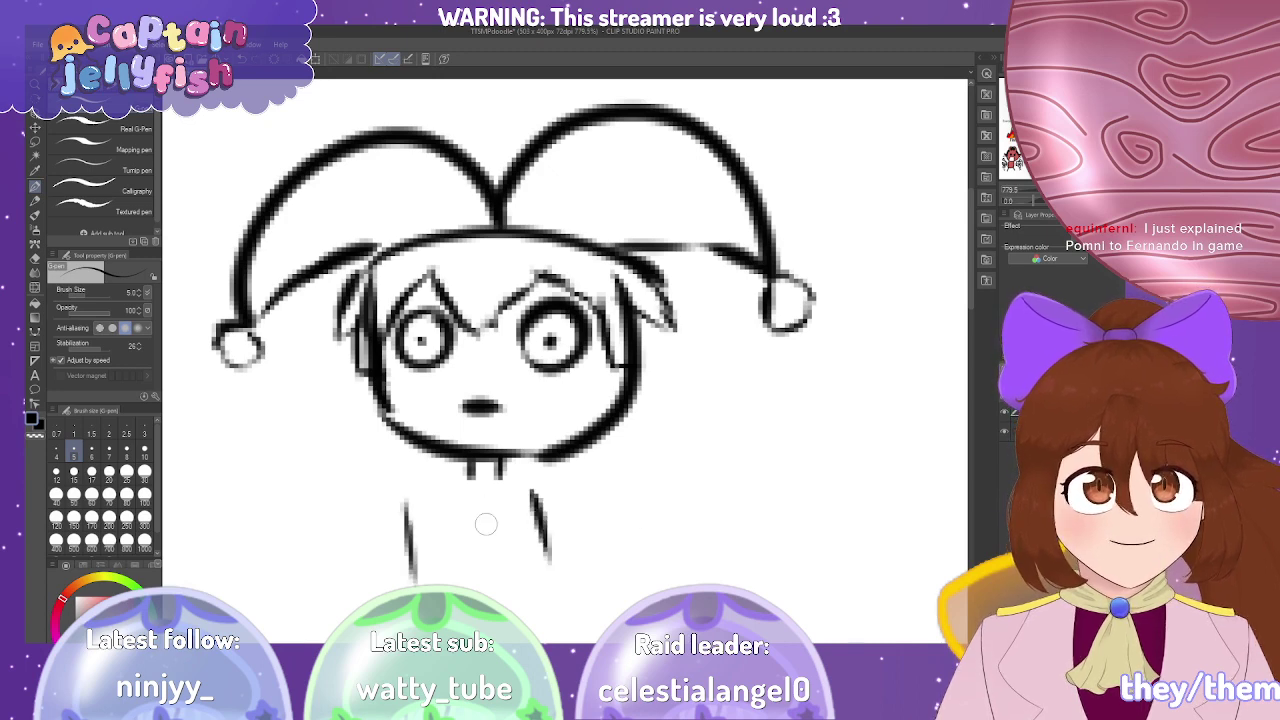
pyautogui.moveTo(405, 505)
pyautogui.mouseDown()
pyautogui.moveTo(514, 476)
pyautogui.moveTo(526, 487)
pyautogui.moveTo(371, 509)
pyautogui.moveTo(383, 562)
pyautogui.moveTo(405, 512)
pyautogui.mouseUp()
pyautogui.hotkey('ctrl', 'z')
pyautogui.moveTo(535, 495)
pyautogui.mouseDown()
pyautogui.moveTo(575, 470)
pyautogui.moveTo(547, 532)
pyautogui.moveTo(572, 502)
pyautogui.mouseUp()
pyautogui.moveTo(455, 468)
pyautogui.mouseDown()
pyautogui.moveTo(480, 490)
pyautogui.moveTo(505, 470)
pyautogui.moveTo(525, 485)
pyautogui.moveTo(494, 514)
pyautogui.moveTo(491, 540)
pyautogui.moveTo(480, 530)
pyautogui.mouseUp()
pyautogui.moveTo(488, 578); pyautogui.dragTo(494, 596)
pyautogui.moveTo(366, 560); pyautogui.dragTo(360, 614)
pyautogui.moveTo(576, 512); pyautogui.dragTo(616, 560)
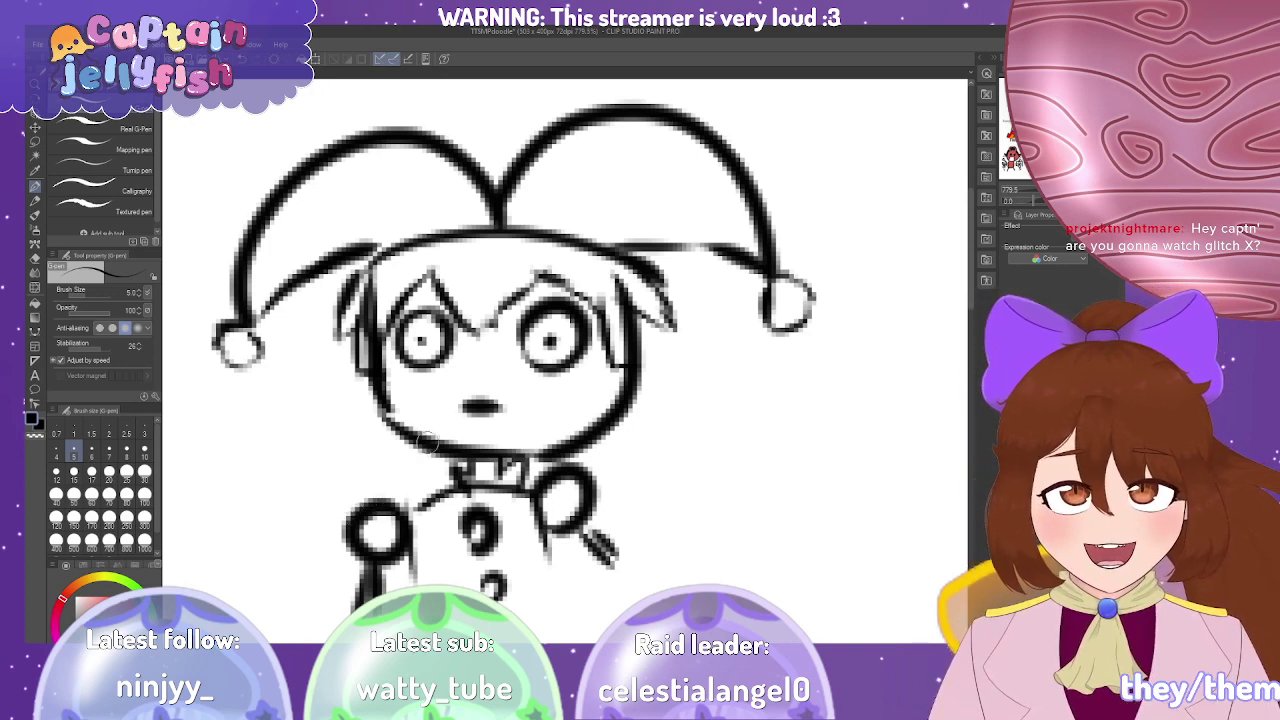
# Erase the short line joining the hat's centre dip to the head outline with the Hard eraser at size 1.
pyautogui.click(35, 258)
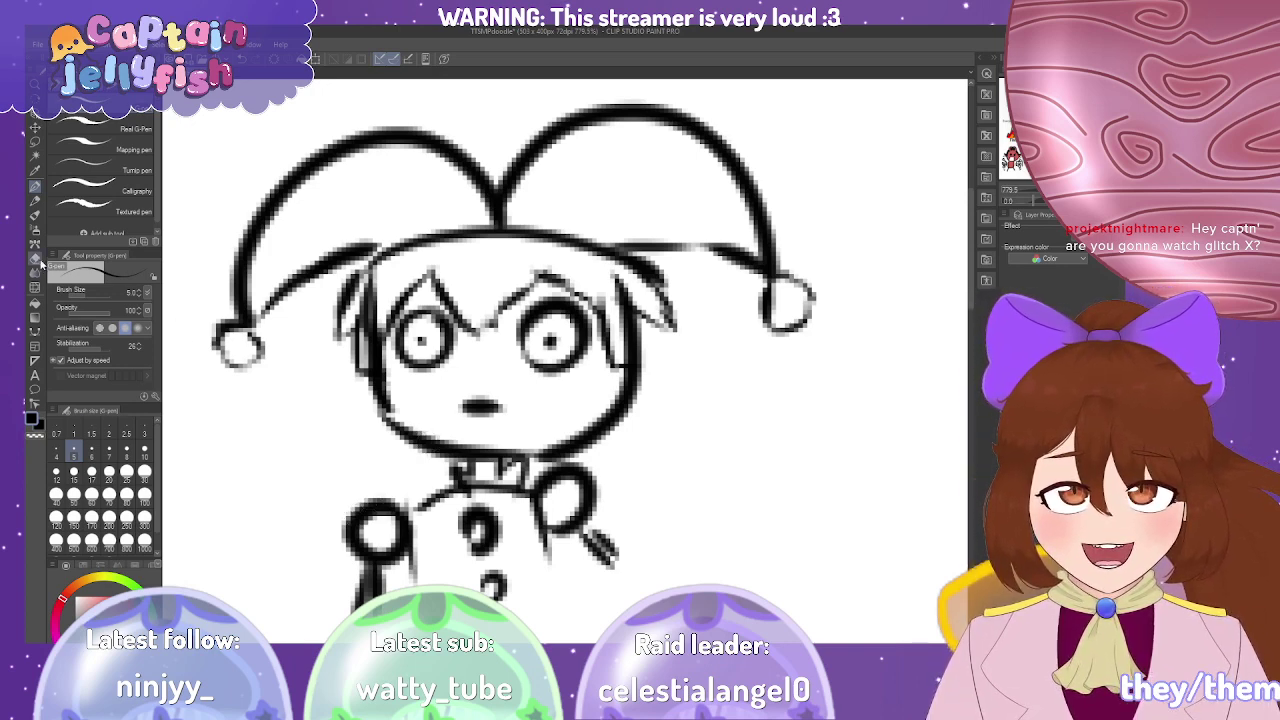
pyautogui.moveTo(512, 218); pyautogui.dragTo(498, 220)
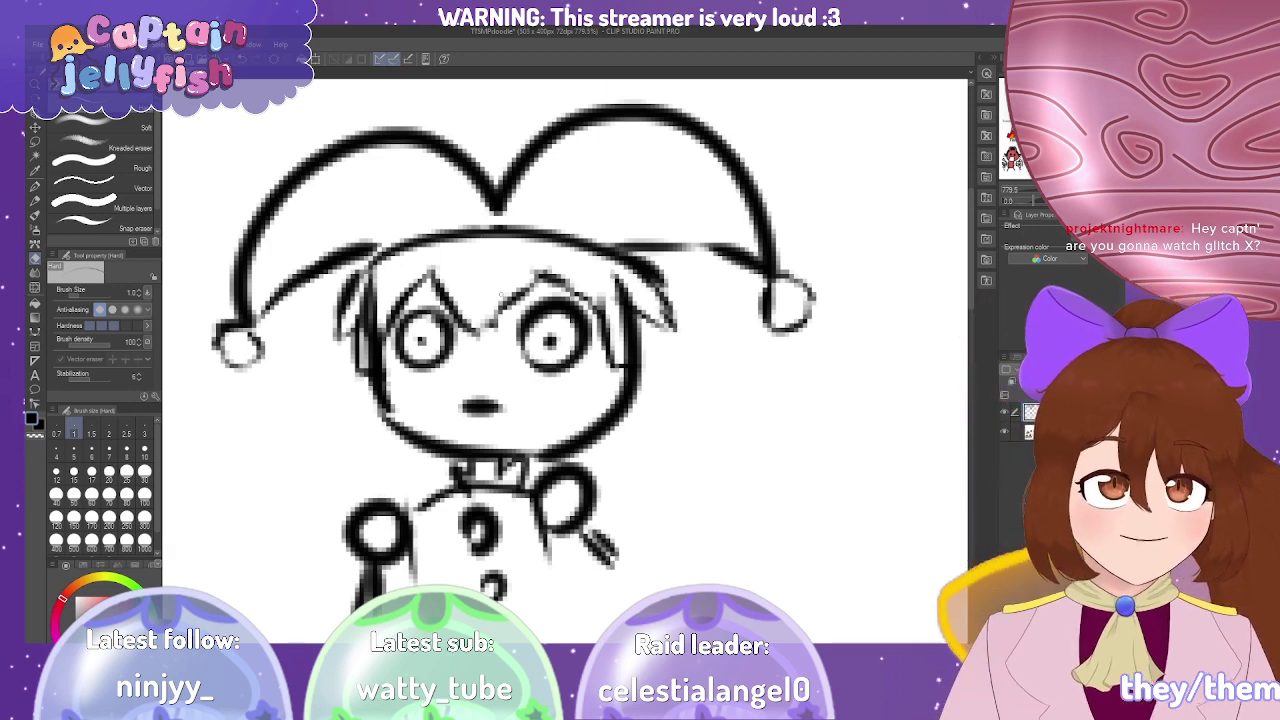
# Lasso the whole jester-hatted doodle beside the circle, delete it and clear the selection.
pyautogui.scroll(-5, 487, 295)
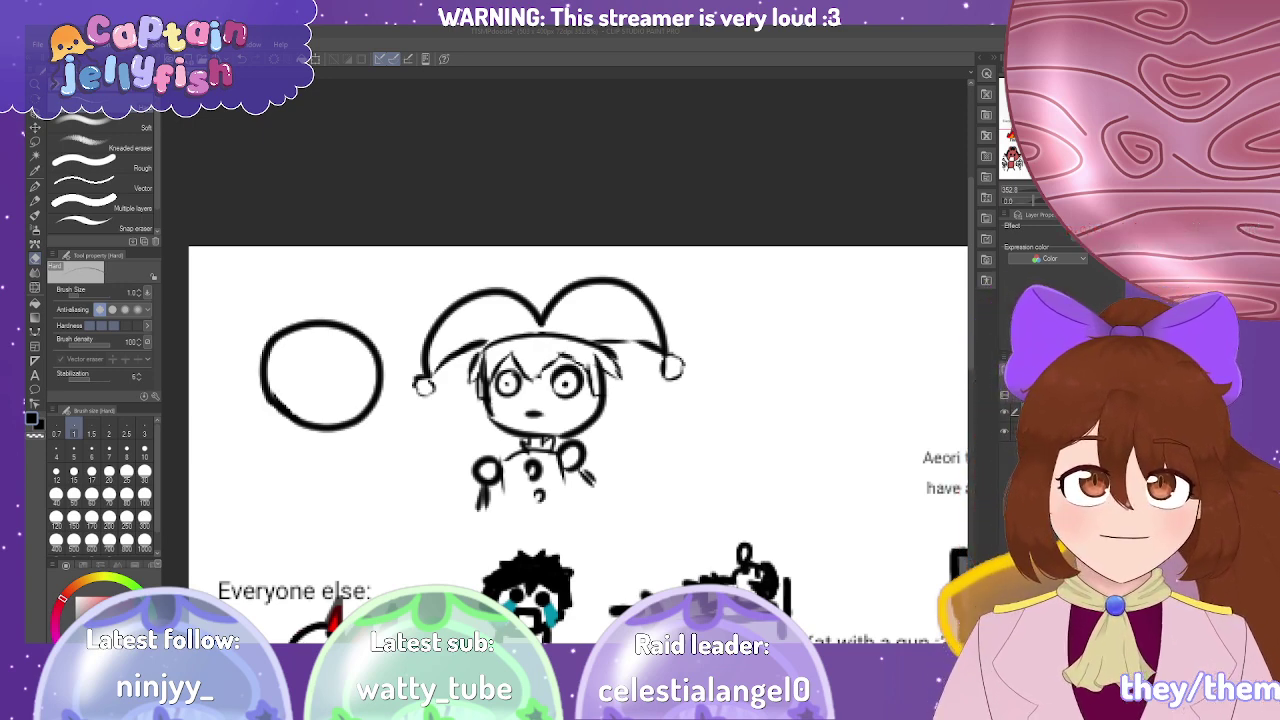
pyautogui.scroll(3, 527, 367)
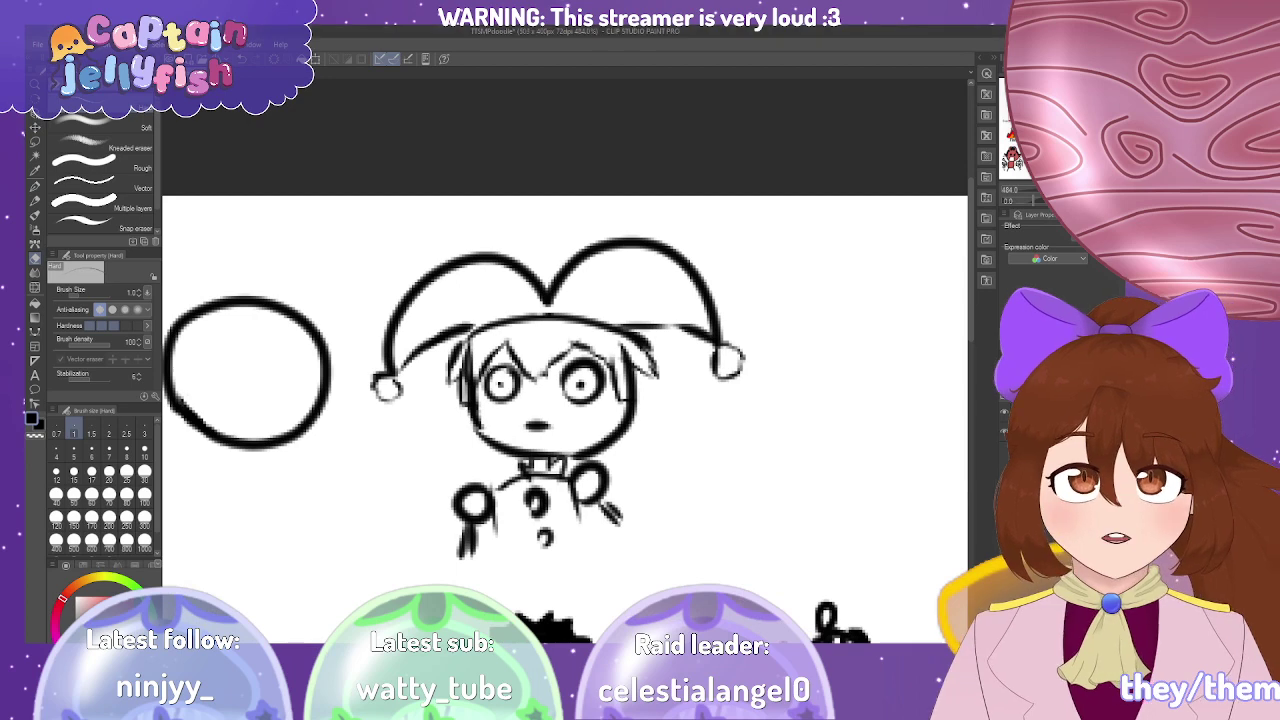
pyautogui.scroll(-2, 355, 210)
pyautogui.scroll(4, 566, 378)
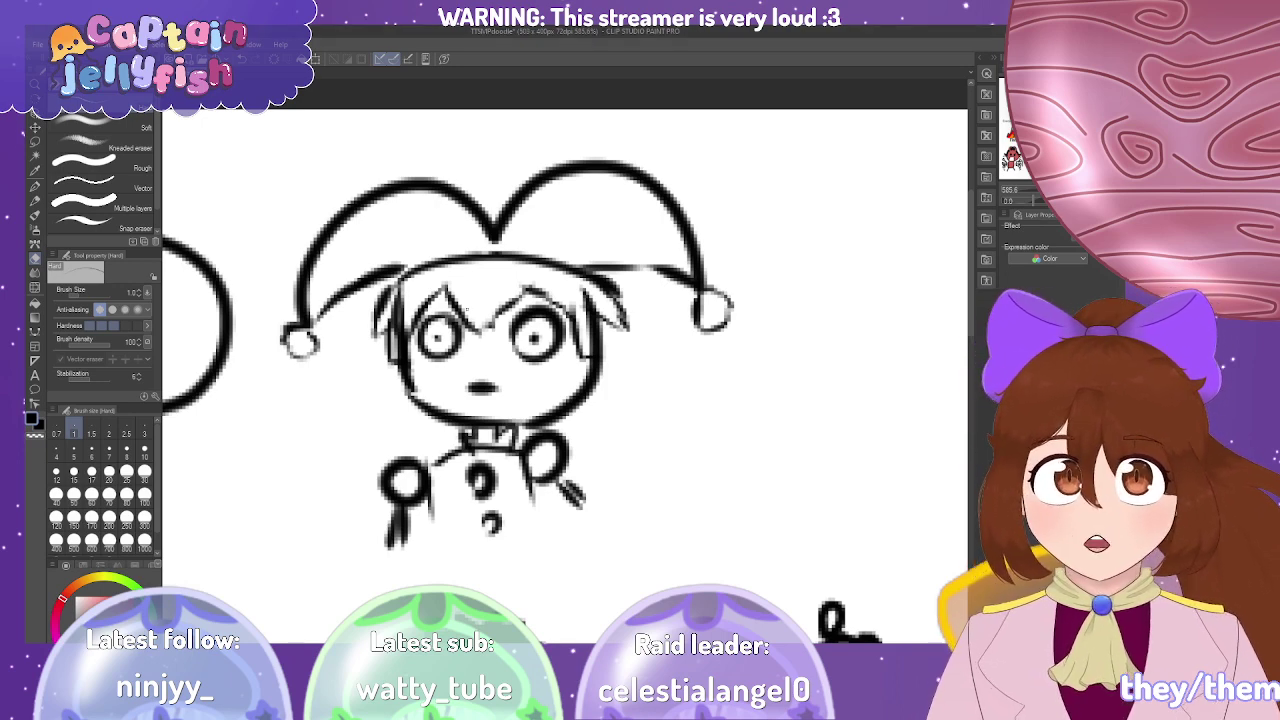
pyautogui.scroll(-1, 462, 314)
pyautogui.scroll(-2, 720, 364)
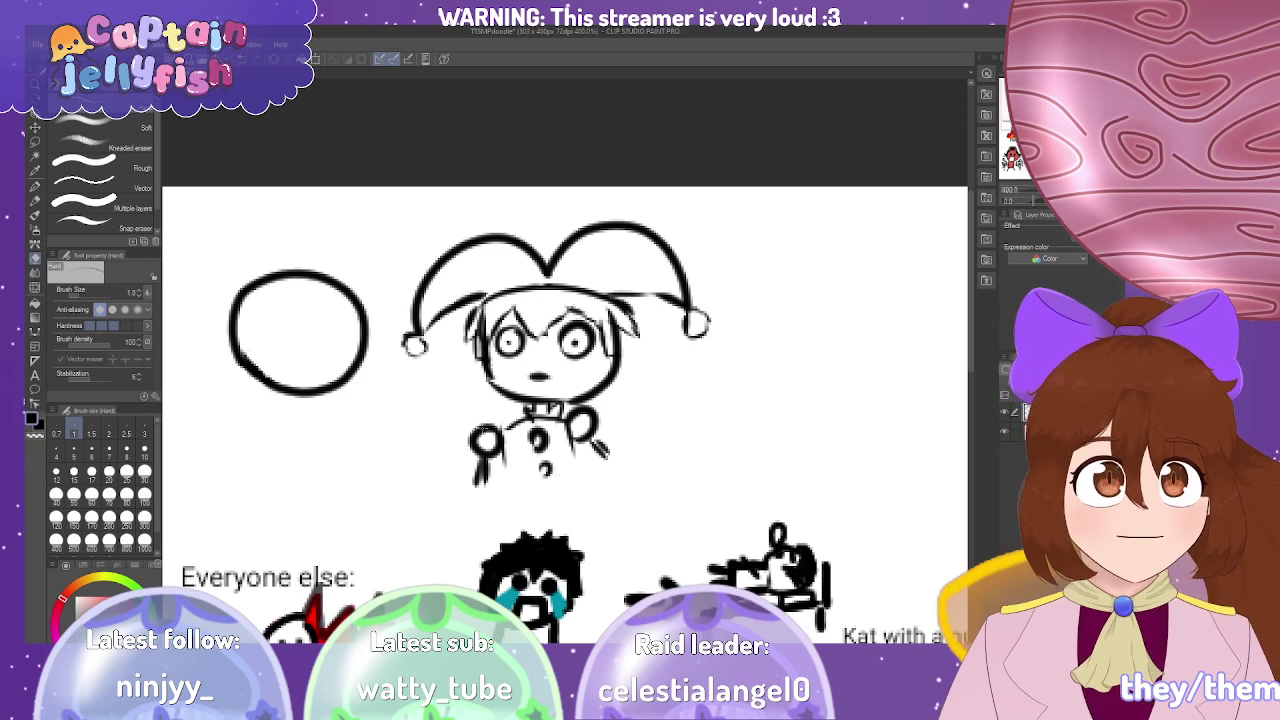
pyautogui.scroll(2, 474, 397)
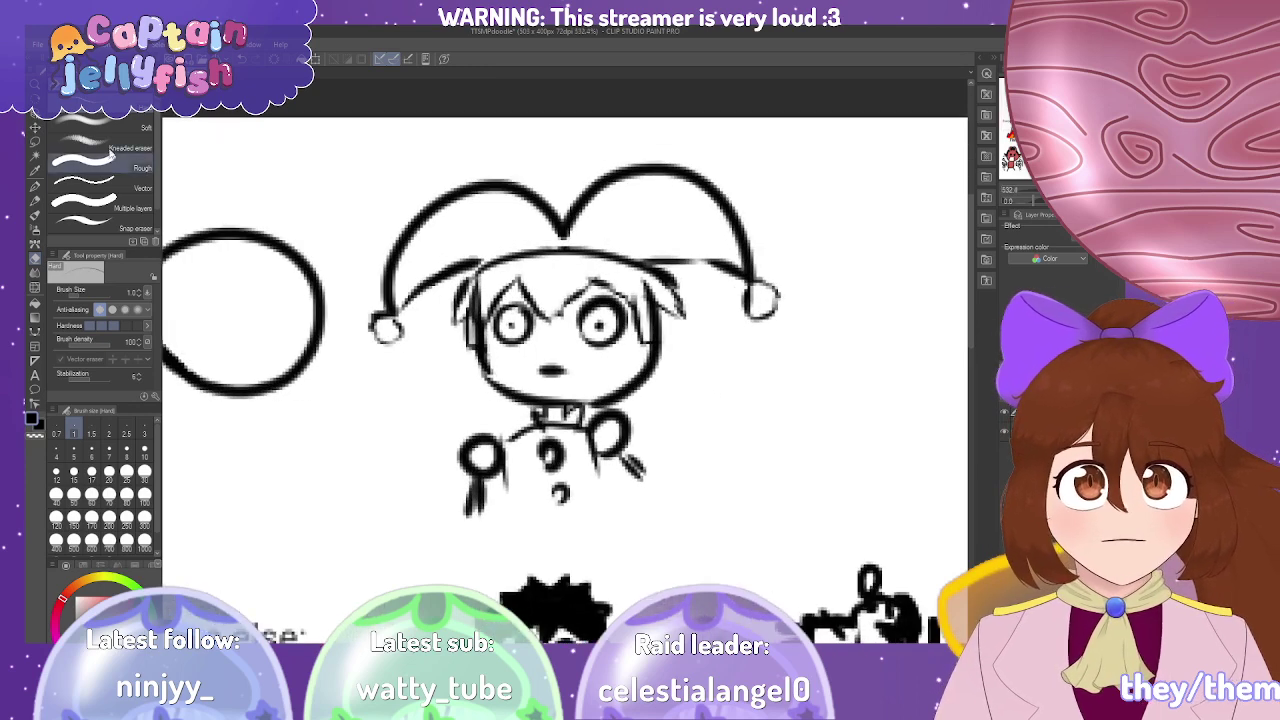
pyautogui.click(35, 140)
pyautogui.moveTo(348, 174)
pyautogui.mouseDown()
pyautogui.moveTo(350, 270)
pyautogui.moveTo(440, 562)
pyautogui.moveTo(880, 310)
pyautogui.moveTo(720, 90)
pyautogui.moveTo(363, 185)
pyautogui.mouseUp()
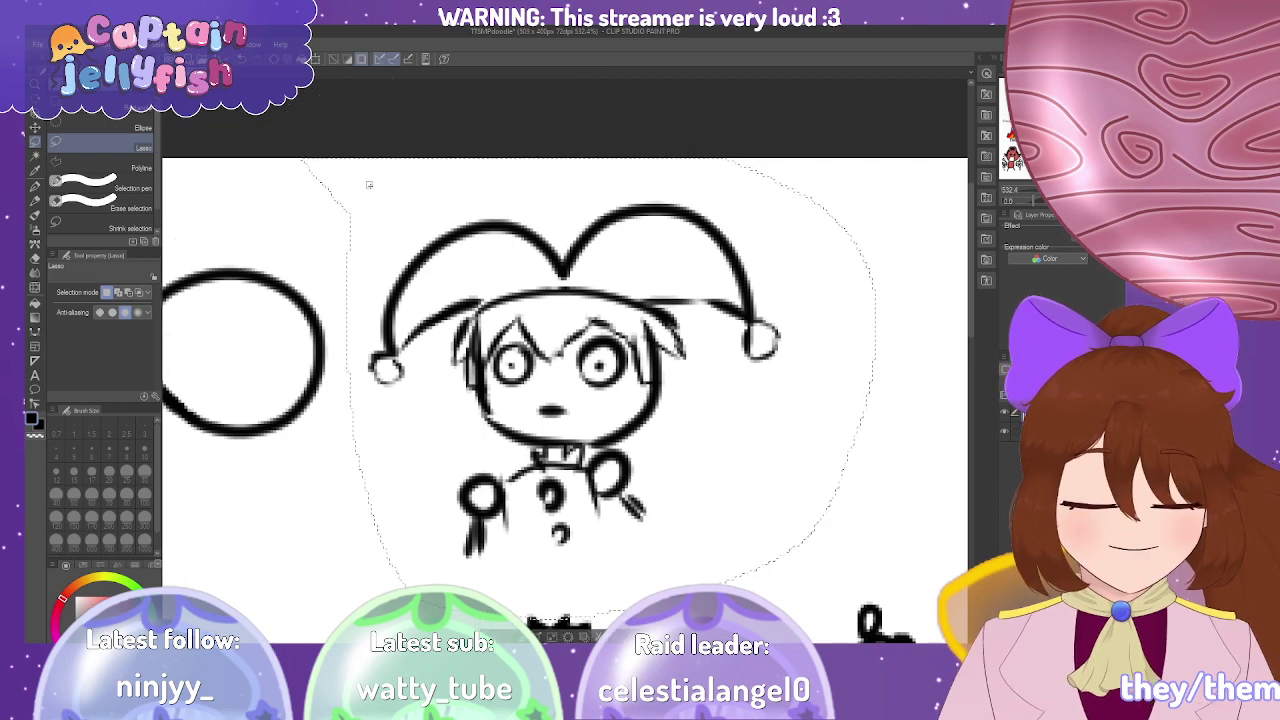
pyautogui.press('Delete')
pyautogui.hotkey('ctrl', 'd')
pyautogui.scroll(-3, 771, 407)
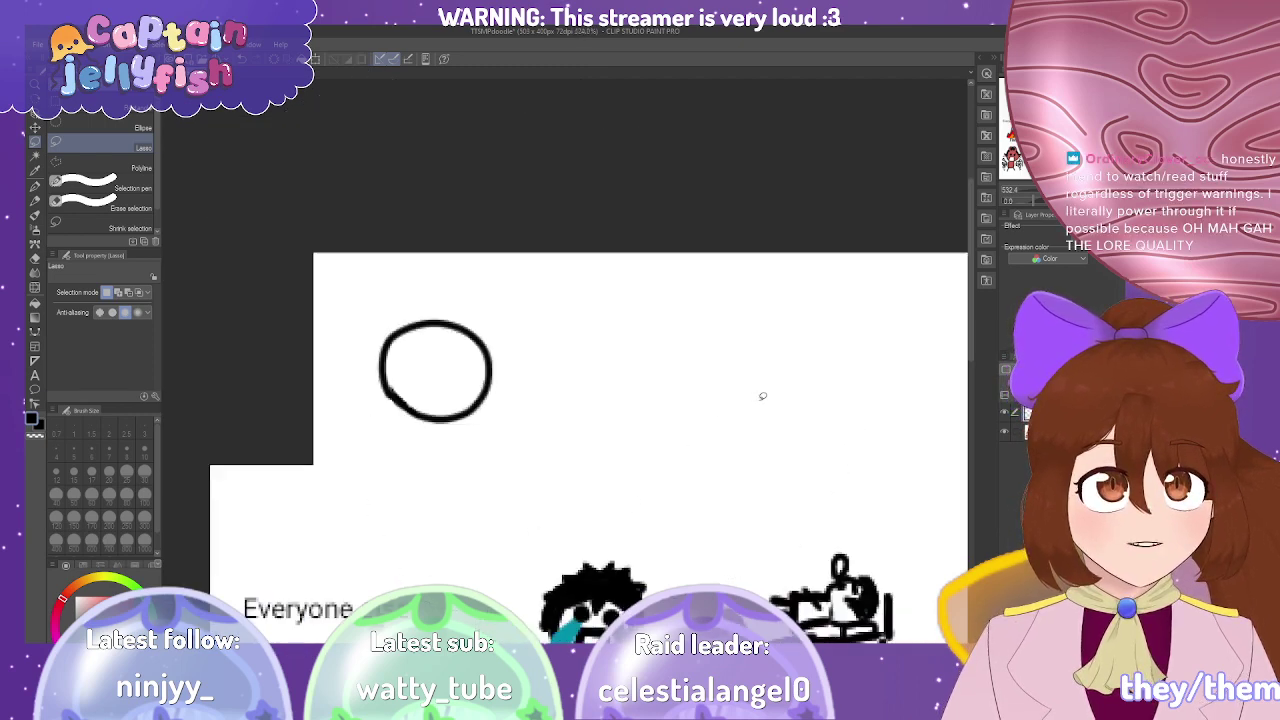
# Draw two small square eyes inside the circle and short sketchy strokes beside its left edge with the pen at size 5.
pyautogui.scroll(2, 410, 375)
pyautogui.scroll(1, 425, 389)
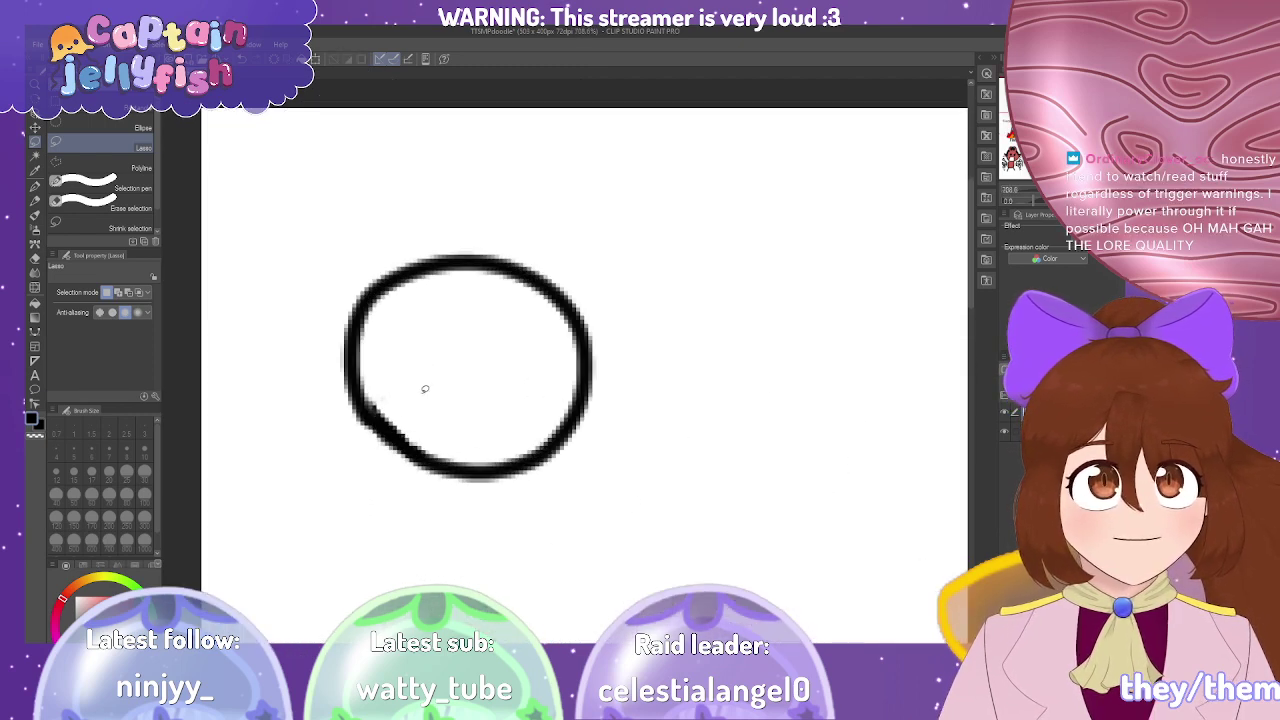
pyautogui.press('p')
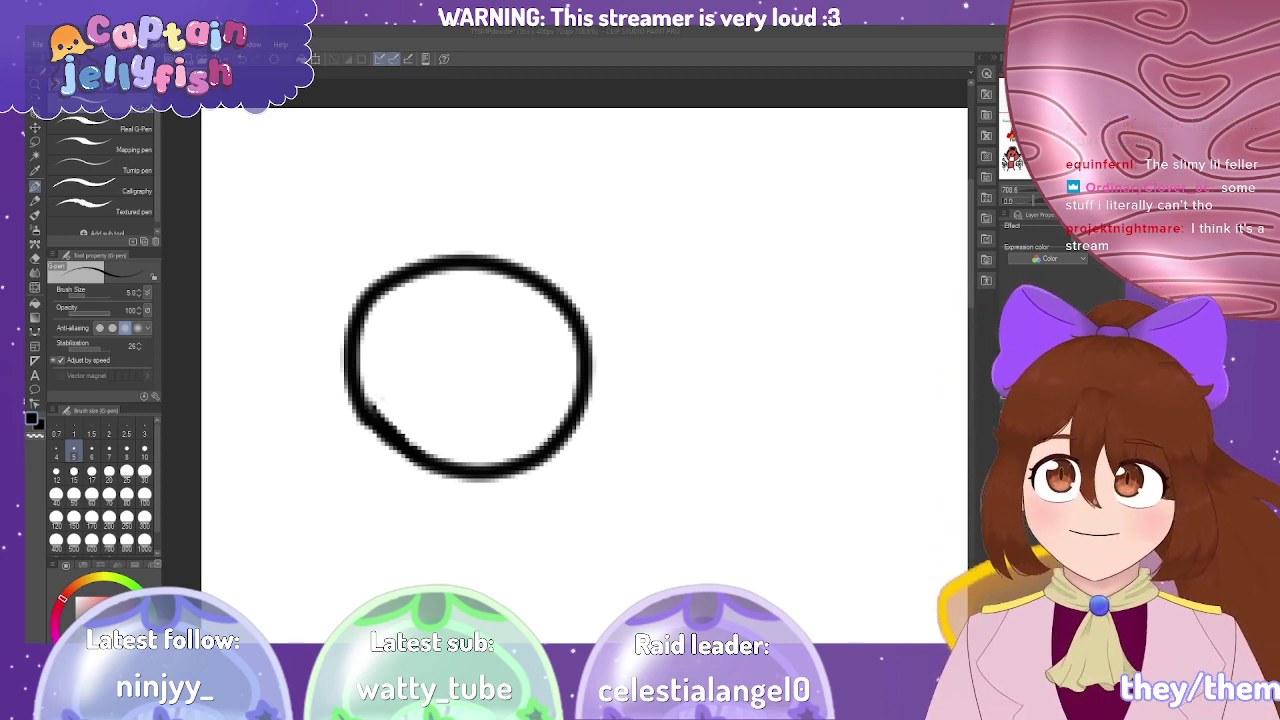
pyautogui.moveTo(396, 334)
pyautogui.mouseDown()
pyautogui.moveTo(398, 371)
pyautogui.moveTo(430, 369)
pyautogui.moveTo(432, 334)
pyautogui.moveTo(400, 336)
pyautogui.moveTo(481, 368)
pyautogui.moveTo(528, 360)
pyautogui.moveTo(522, 336)
pyautogui.moveTo(484, 336)
pyautogui.mouseUp()
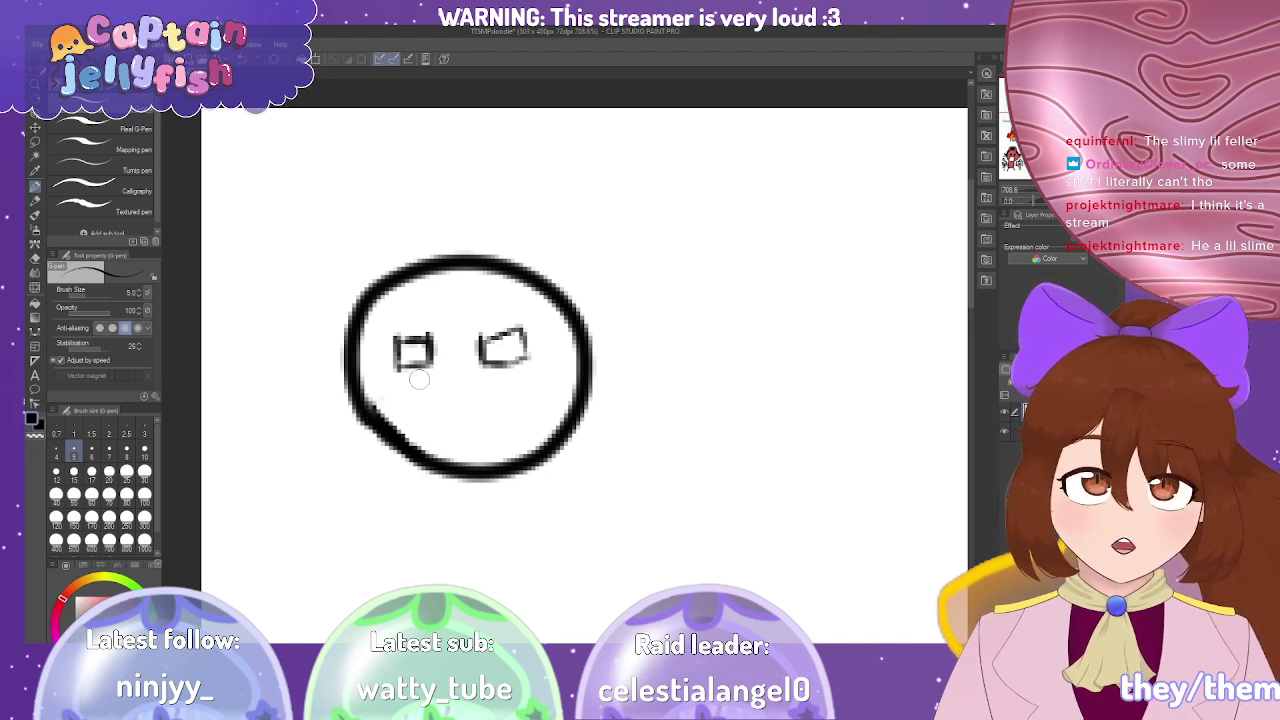
pyautogui.moveTo(372, 322); pyautogui.dragTo(384, 375)
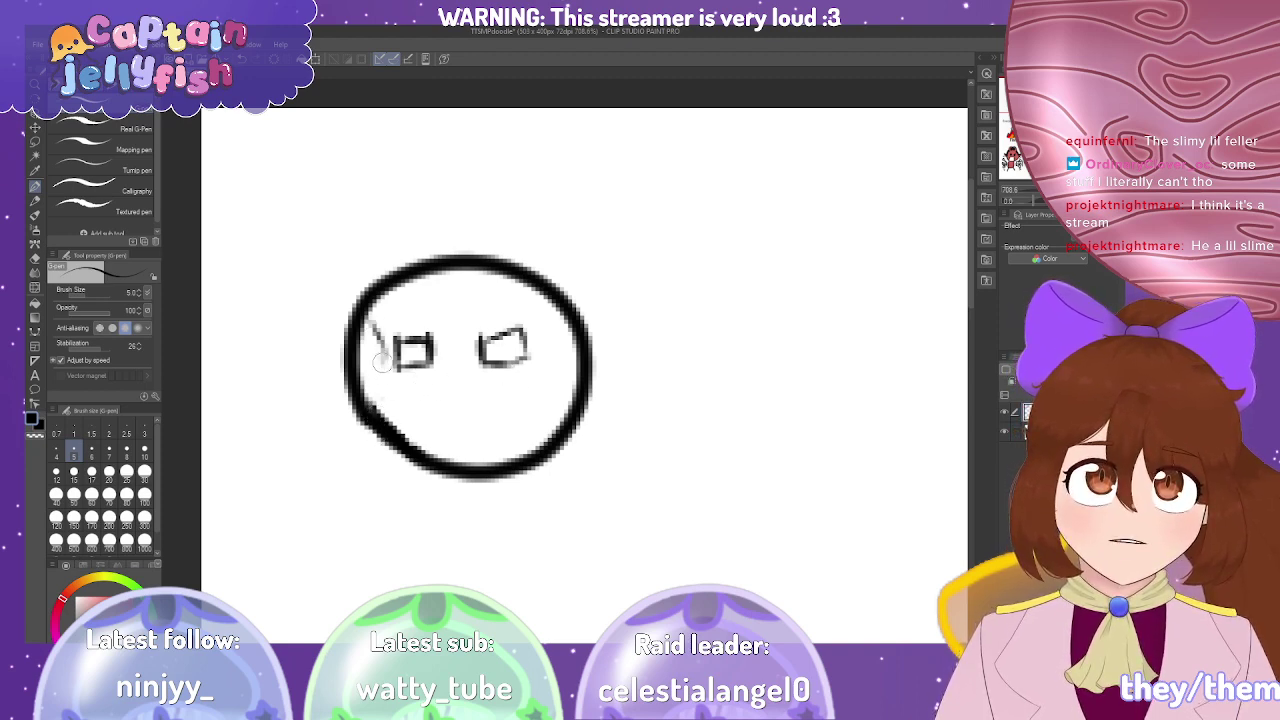
pyautogui.moveTo(368, 330); pyautogui.dragTo(390, 305)
pyautogui.moveTo(372, 378)
pyautogui.mouseDown()
pyautogui.moveTo(449, 289)
pyautogui.moveTo(678, 341)
pyautogui.moveTo(600, 545)
pyautogui.moveTo(565, 563)
pyautogui.mouseUp()
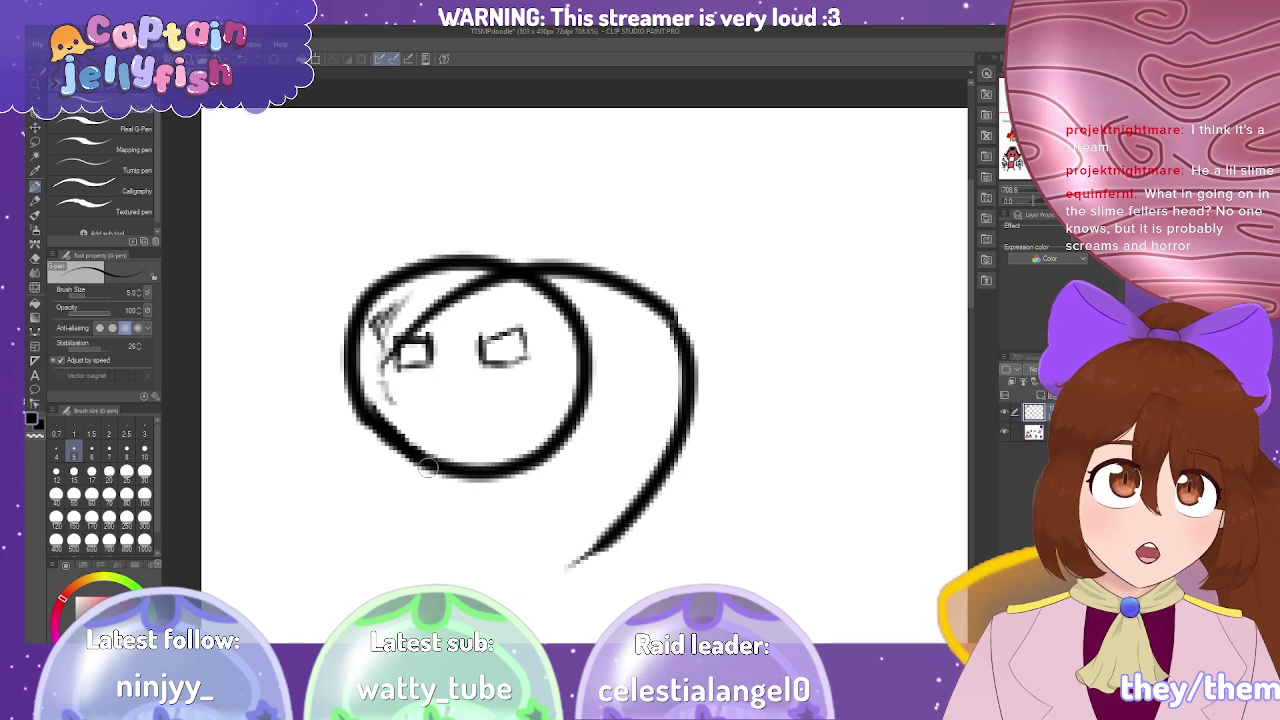
pyautogui.moveTo(430, 466); pyautogui.dragTo(450, 580)
pyautogui.moveTo(533, 455); pyautogui.dragTo(562, 578)
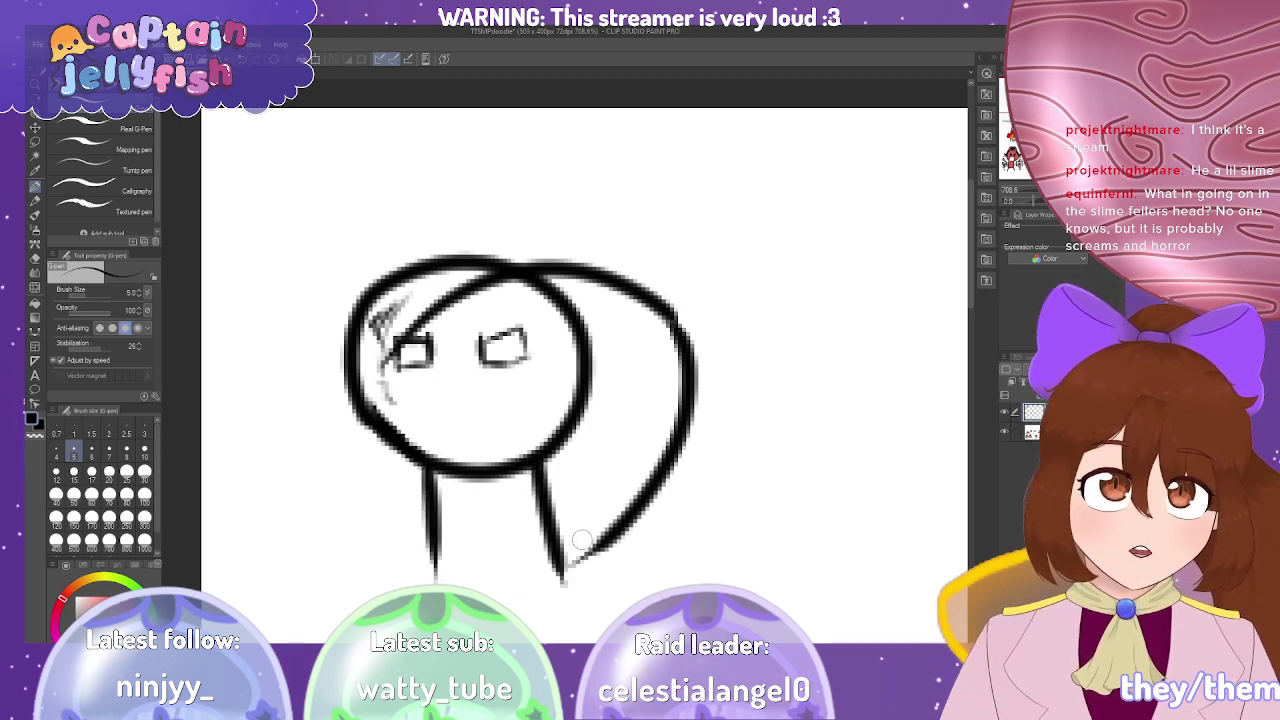
pyautogui.hotkey('ctrl', 'z')
pyautogui.hotkey('ctrl', 'z')
pyautogui.hotkey('ctrl', 'z')
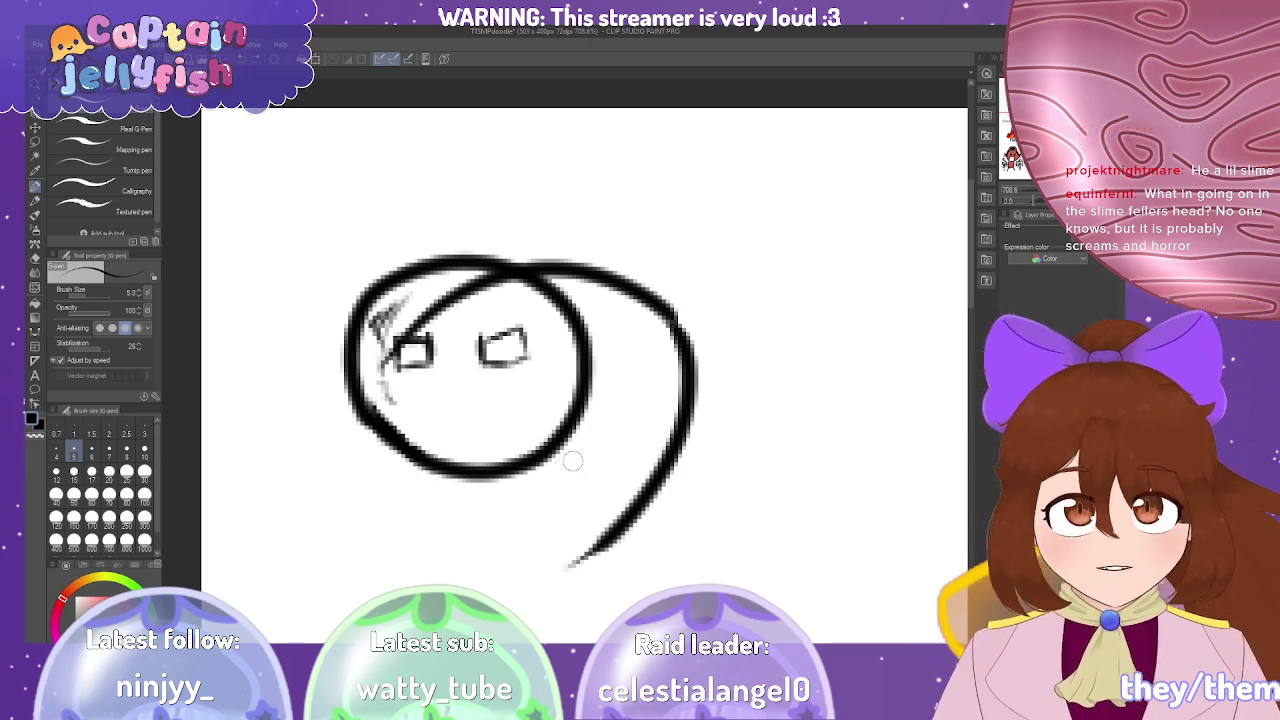
pyautogui.hotkey('ctrl', 'z')
# Draw two body lines under the head, a raised arm curving around its right side to the forehead, and a small filled mouth.
pyautogui.moveTo(415, 458); pyautogui.dragTo(430, 580)
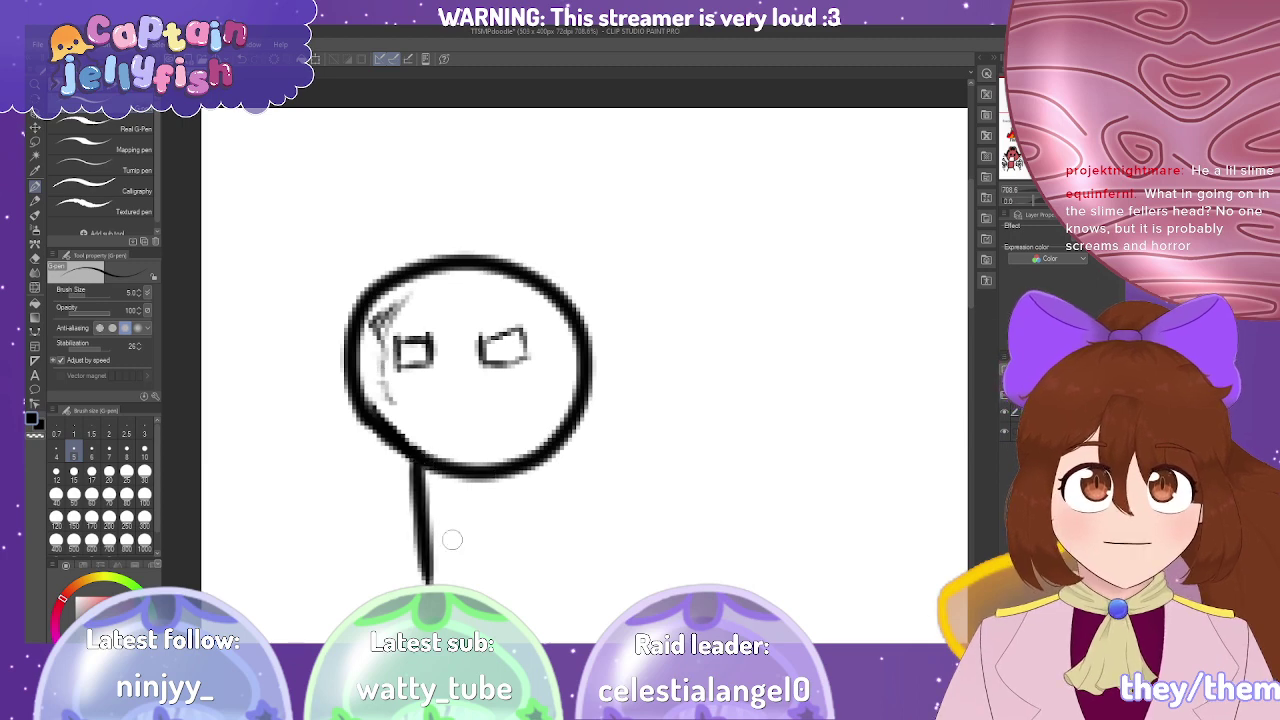
pyautogui.moveTo(527, 465); pyautogui.dragTo(550, 545)
pyautogui.moveTo(548, 498)
pyautogui.mouseDown()
pyautogui.moveTo(618, 330)
pyautogui.moveTo(529, 303)
pyautogui.moveTo(405, 333)
pyautogui.moveTo(561, 277)
pyautogui.moveTo(629, 397)
pyautogui.moveTo(538, 492)
pyautogui.mouseUp()
pyautogui.hotkey('ctrl', 'z')
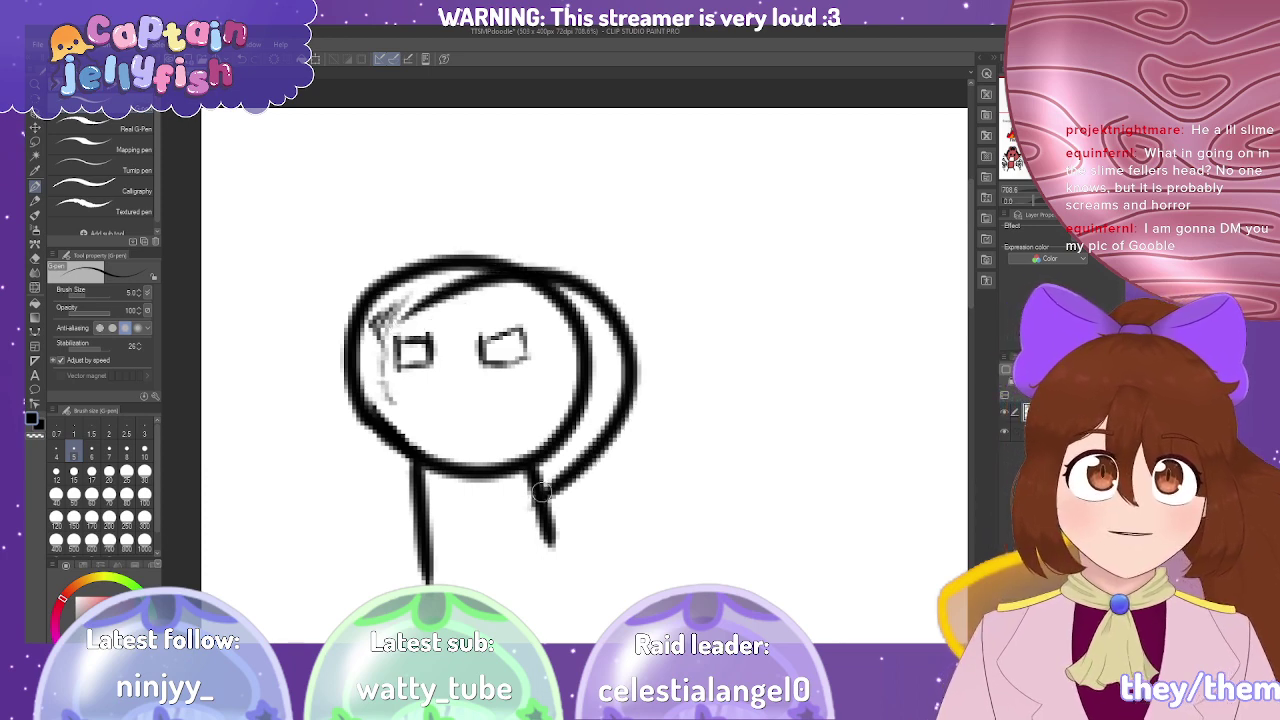
pyautogui.moveTo(452, 404)
pyautogui.mouseDown()
pyautogui.moveTo(460, 418)
pyautogui.moveTo(476, 402)
pyautogui.mouseUp()
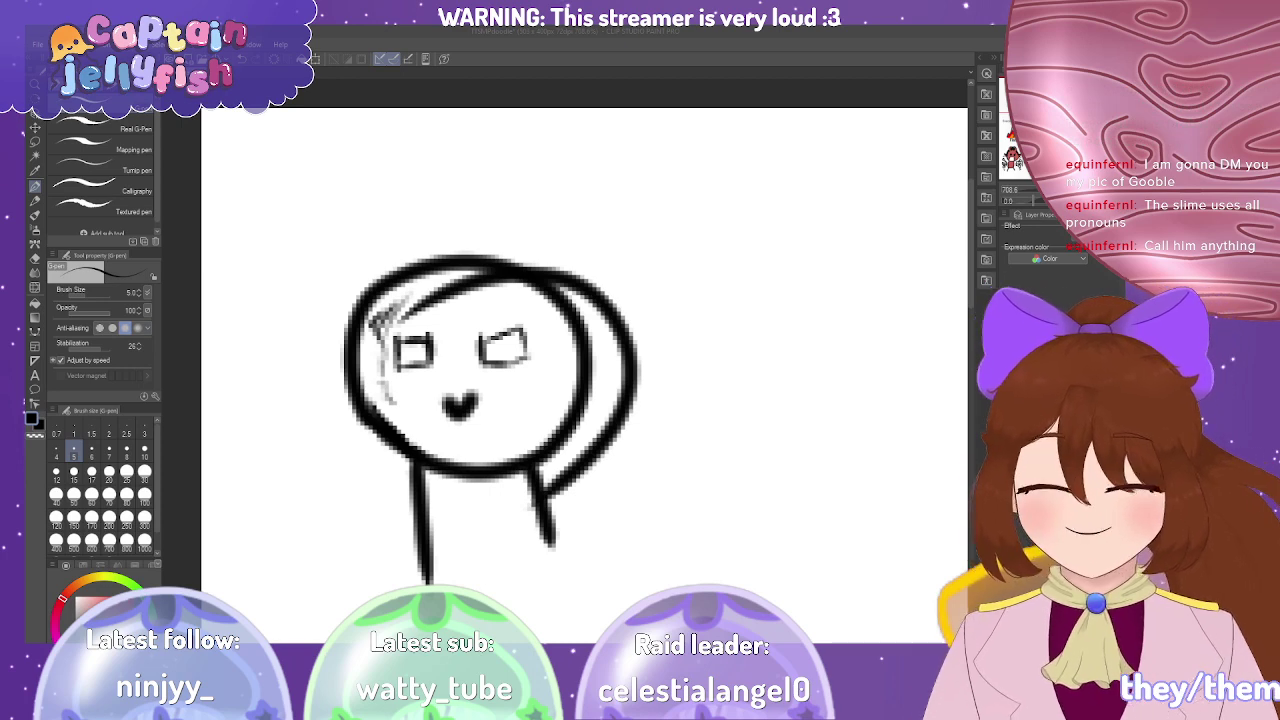
# Erase the small filled mouth below the square eyes with the Hard eraser at size 7.
pyautogui.hotkey('ctrl', '+')
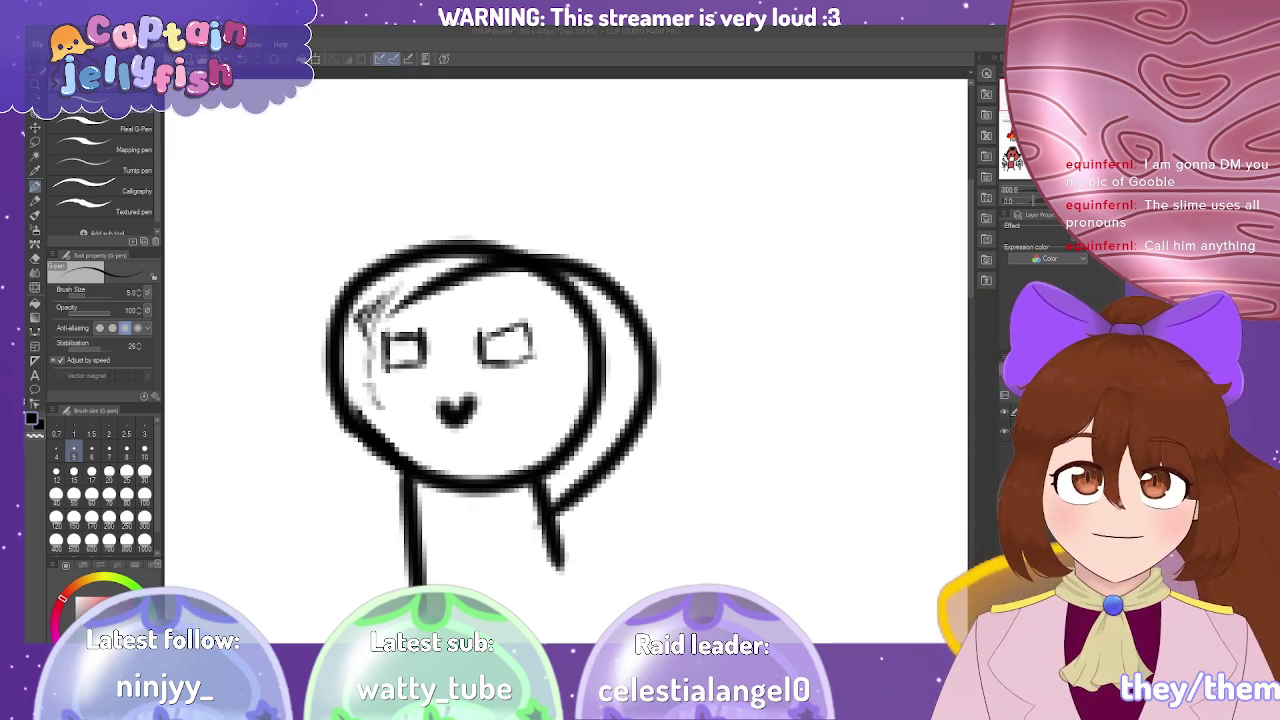
pyautogui.press('e')
pyautogui.moveTo(442, 402)
pyautogui.mouseDown()
pyautogui.moveTo(448, 424)
pyautogui.moveTo(440, 410)
pyautogui.moveTo(472, 414)
pyautogui.mouseUp()
pyautogui.click(110, 474)
pyautogui.click(109, 452)
pyautogui.moveTo(452, 406); pyautogui.dragTo(458, 424)
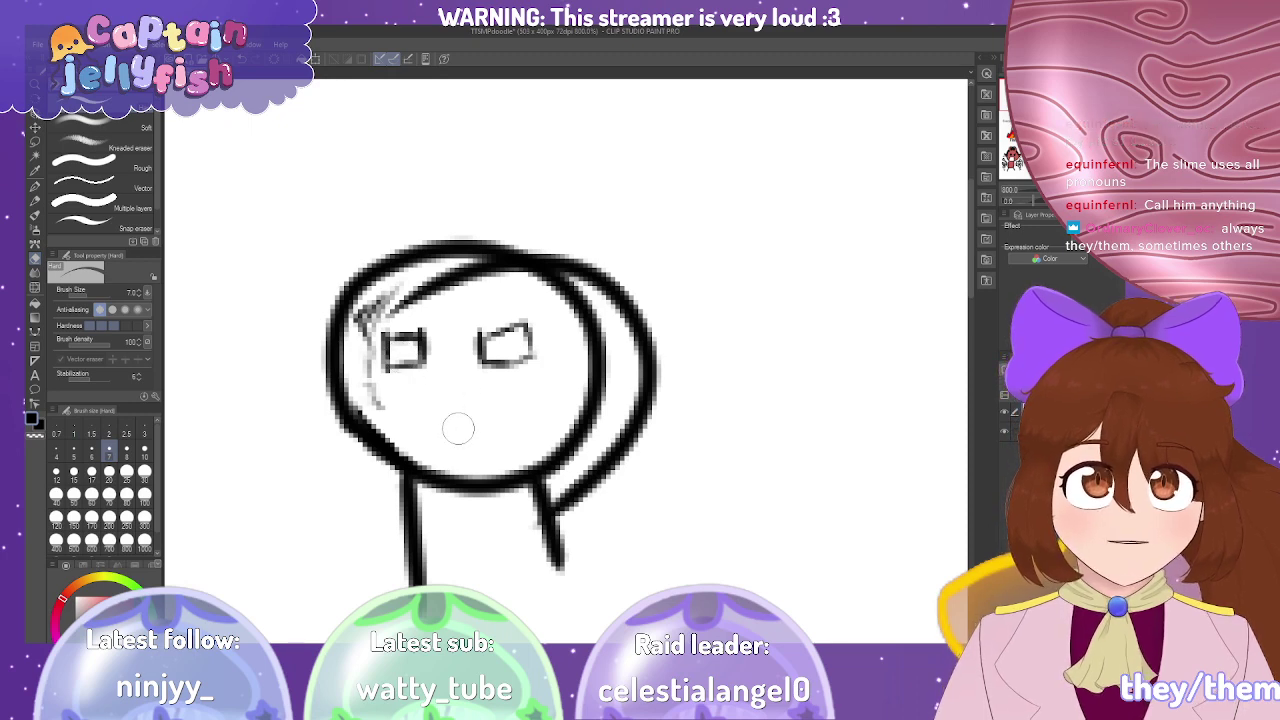
# Draw a small outlined mouth below the square eyes with the pen at size 3.
pyautogui.click(35, 186)
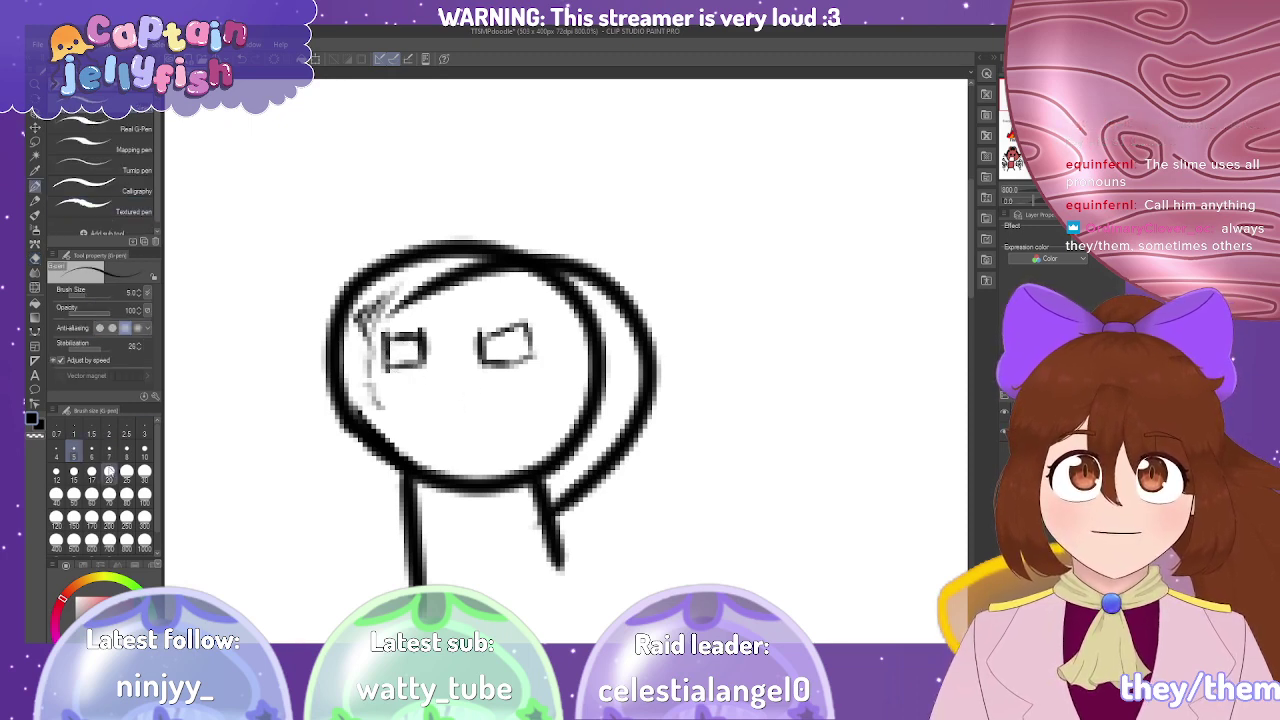
pyautogui.click(145, 432)
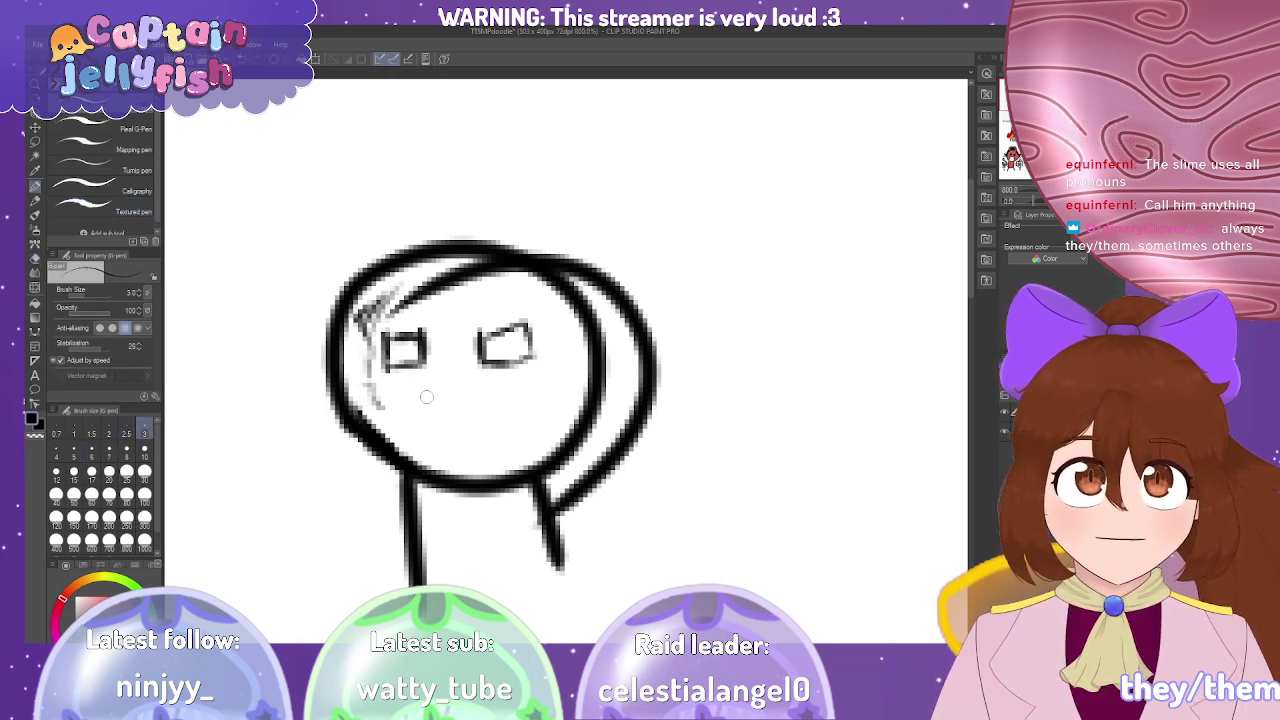
pyautogui.moveTo(443, 415)
pyautogui.mouseDown()
pyautogui.moveTo(460, 428)
pyautogui.moveTo(476, 410)
pyautogui.moveTo(446, 418)
pyautogui.moveTo(468, 420)
pyautogui.moveTo(436, 406)
pyautogui.mouseUp()
pyautogui.hotkey('ctrl', 'z')
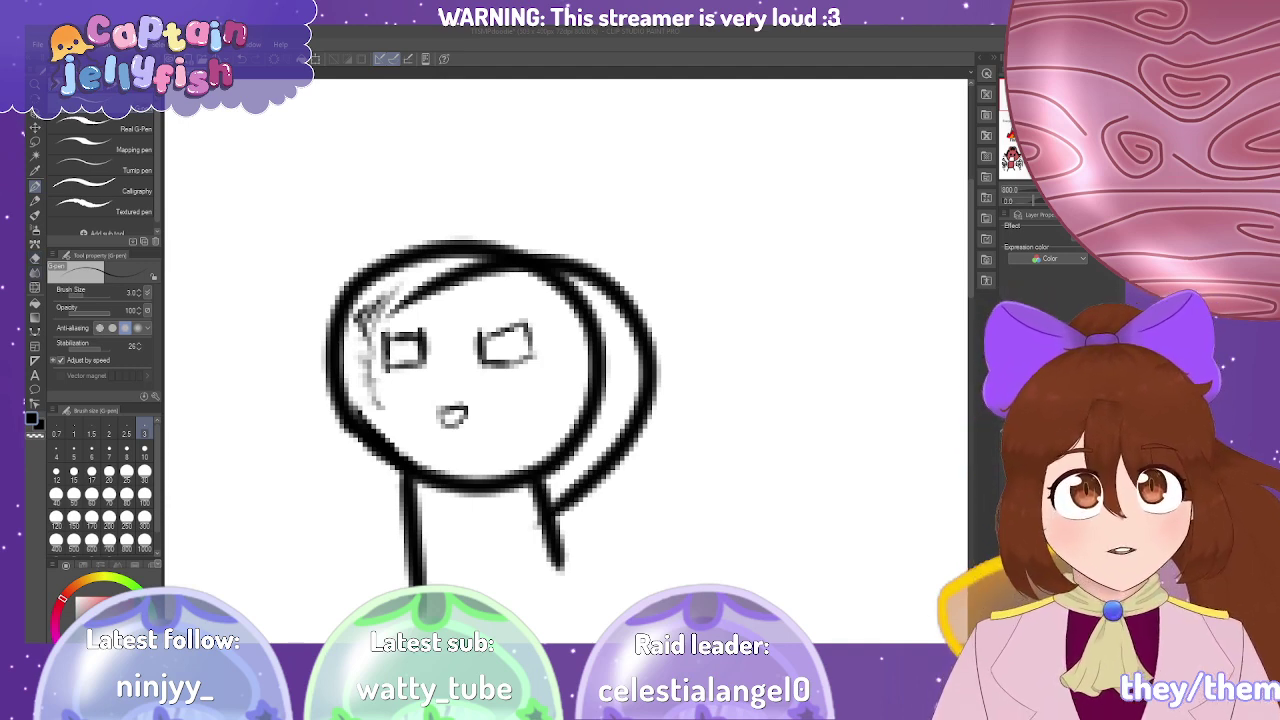
# Undo the mouth, the raised arm, the body lines and the sketchy strokes inside the circle's left edge.
pyautogui.hotkey('ctrl', 'z')
pyautogui.hotkey('ctrl', 'z')
pyautogui.hotkey('ctrl', 'z')
pyautogui.hotkey('ctrl', 'z')
pyautogui.hotkey('ctrl', 'z')
pyautogui.hotkey('ctrl', 'z')
pyautogui.hotkey('ctrl', 'z')
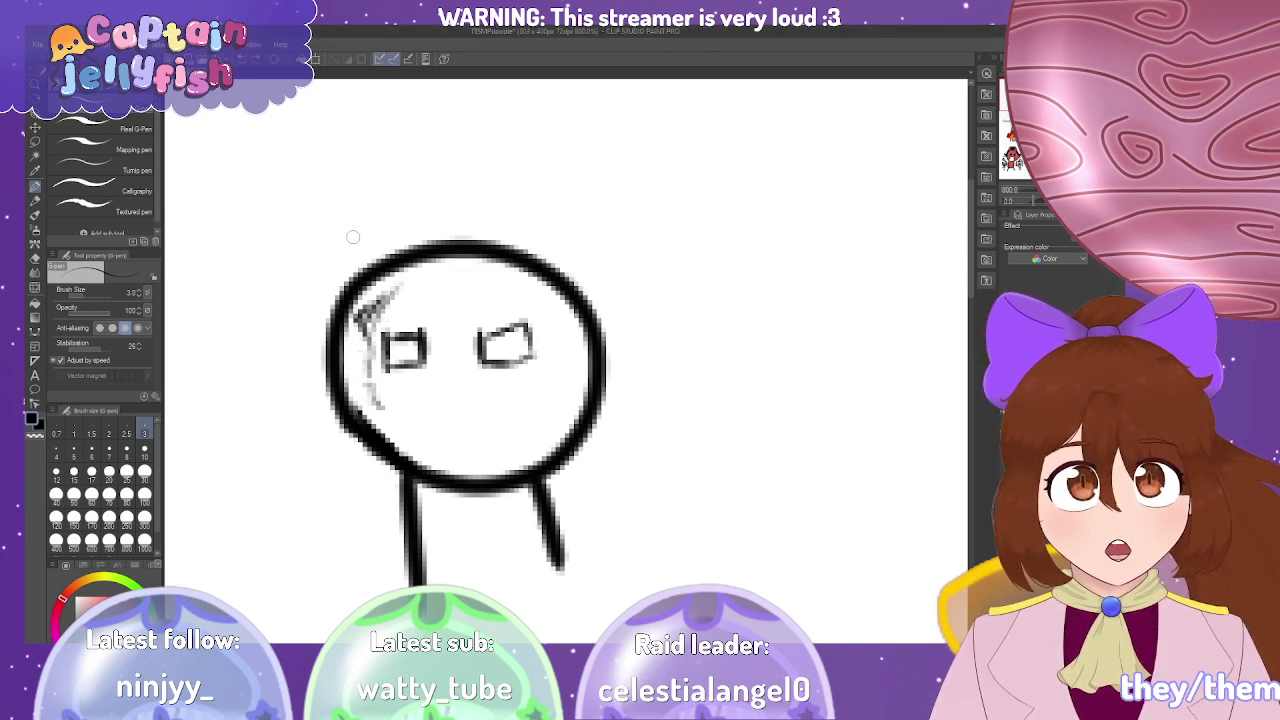
pyautogui.hotkey('ctrl', 'z')
pyautogui.hotkey('ctrl', 'z')
pyautogui.hotkey('ctrl', 'z')
pyautogui.hotkey('ctrl', 'z')
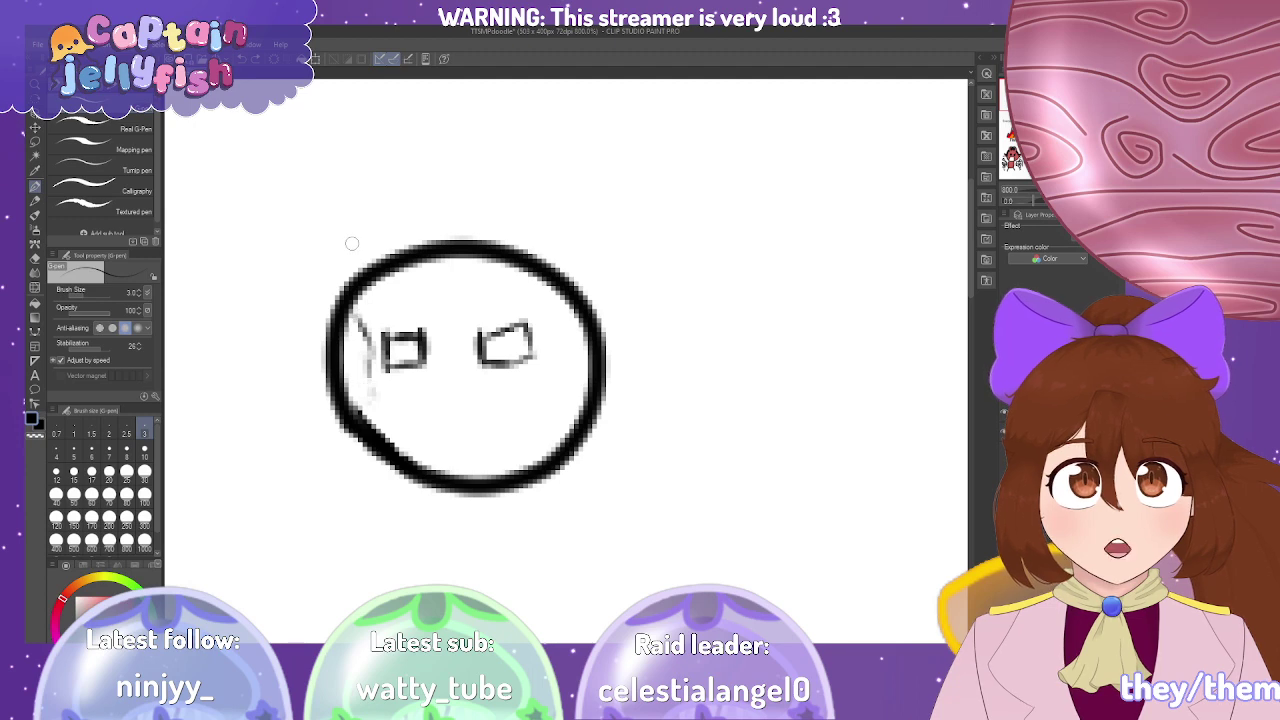
pyautogui.hotkey('ctrl', 'z')
pyautogui.hotkey('ctrl', 'z')
pyautogui.hotkey('ctrl', 'z')
pyautogui.hotkey('ctrl', 'z')
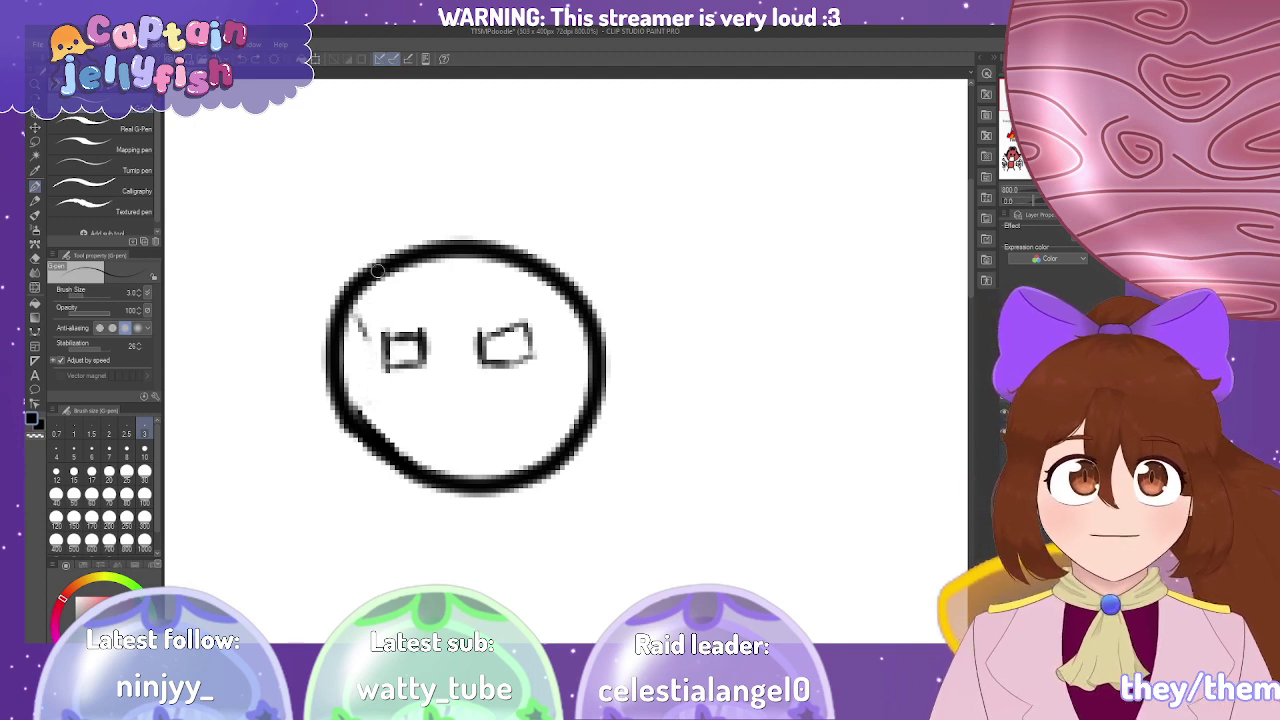
# Redraw the right eye as a small tilted square and add a small triangular mouth with the pen at size 3.
pyautogui.moveTo(480, 336); pyautogui.dragTo(522, 316)
pyautogui.hotkey('ctrl', 'z')
pyautogui.hotkey('ctrl', 'z')
pyautogui.hotkey('ctrl', 'z')
pyautogui.hotkey('ctrl', 'z')
pyautogui.moveTo(490, 352)
pyautogui.mouseDown()
pyautogui.moveTo(530, 364)
pyautogui.moveTo(488, 346)
pyautogui.moveTo(475, 372)
pyautogui.moveTo(520, 388)
pyautogui.moveTo(528, 360)
pyautogui.moveTo(520, 380)
pyautogui.mouseUp()
pyautogui.hotkey('ctrl', 'z')
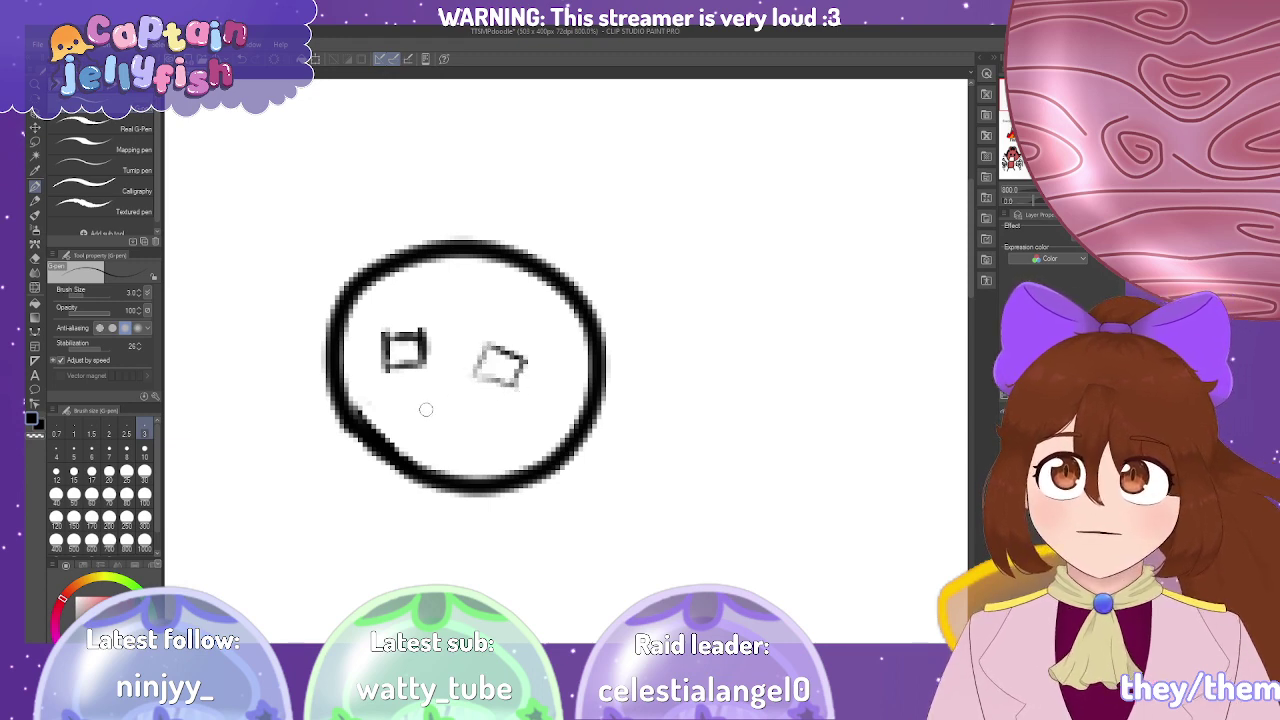
pyautogui.moveTo(432, 405)
pyautogui.mouseDown()
pyautogui.moveTo(450, 402)
pyautogui.moveTo(424, 408)
pyautogui.moveTo(458, 426)
pyautogui.moveTo(463, 400)
pyautogui.moveTo(456, 428)
pyautogui.mouseUp()
pyautogui.hotkey('ctrl', 'z')
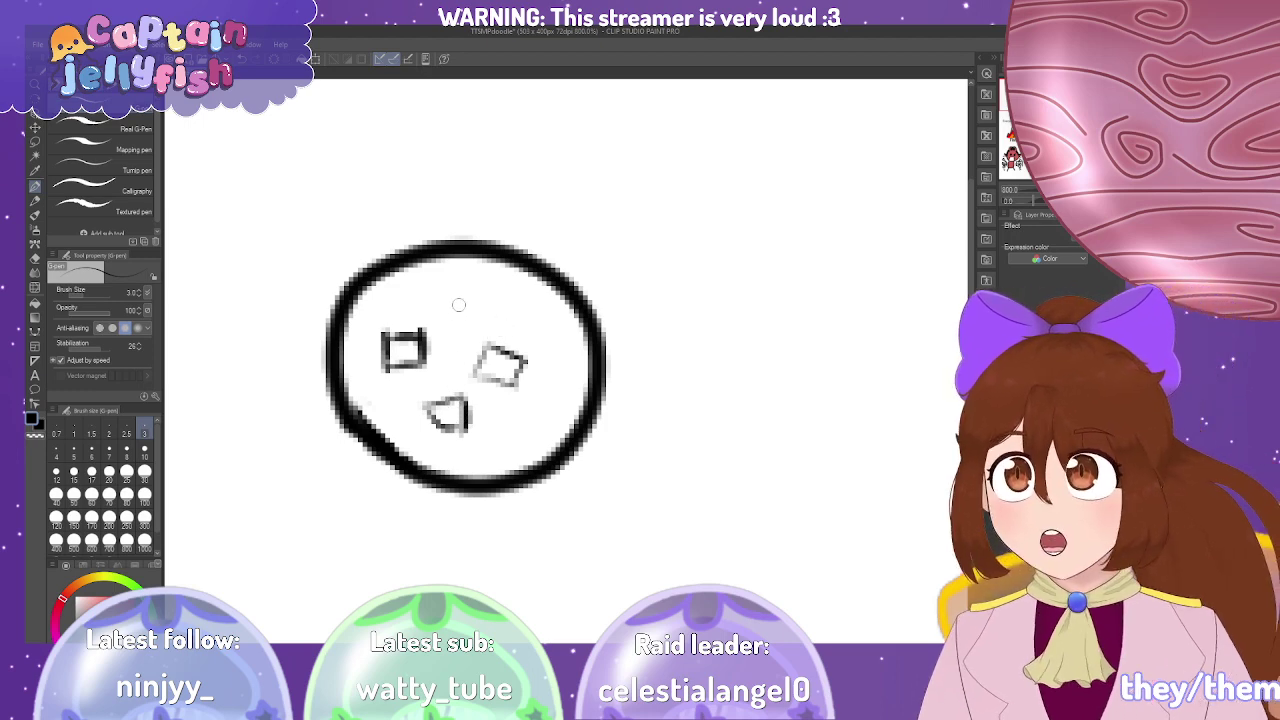
# Draw two short, thickened body lines below the head and a curved arm from the right shoulder up onto the cheek.
pyautogui.moveTo(435, 488); pyautogui.dragTo(448, 538)
pyautogui.moveTo(546, 480); pyautogui.dragTo(556, 524)
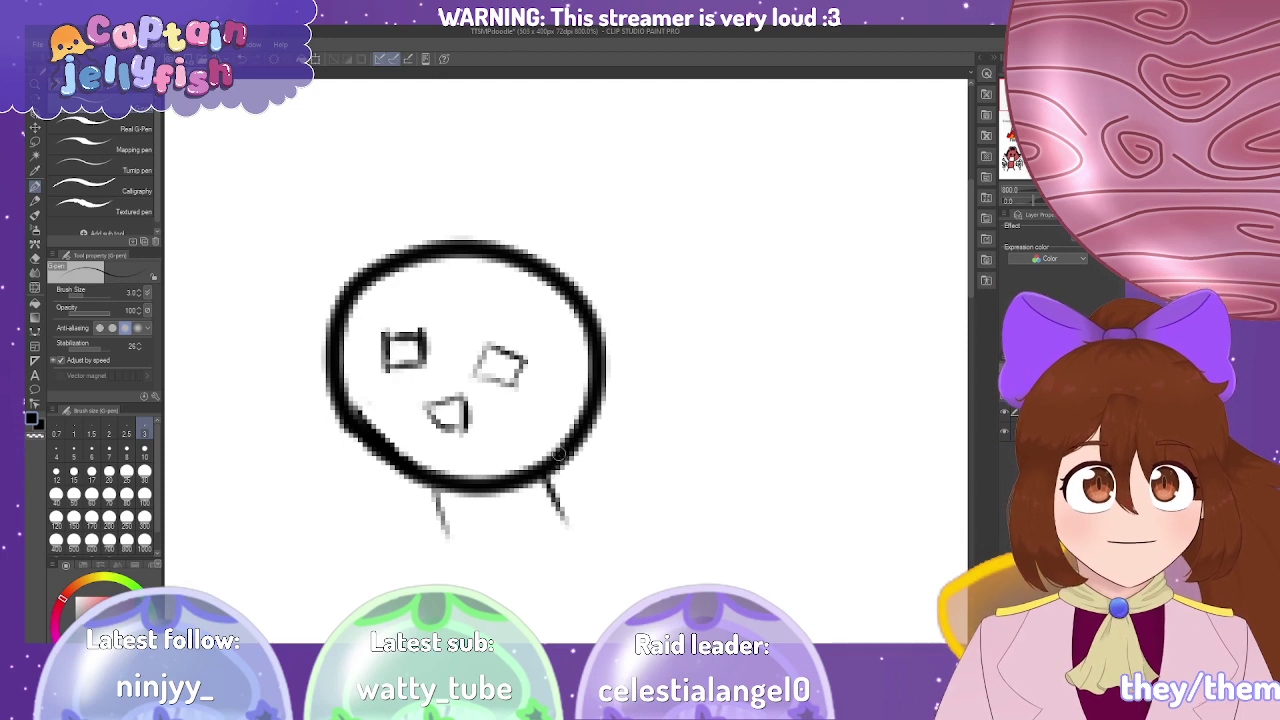
pyautogui.moveTo(562, 488)
pyautogui.mouseDown()
pyautogui.moveTo(632, 420)
pyautogui.moveTo(621, 388)
pyautogui.moveTo(495, 343)
pyautogui.mouseUp()
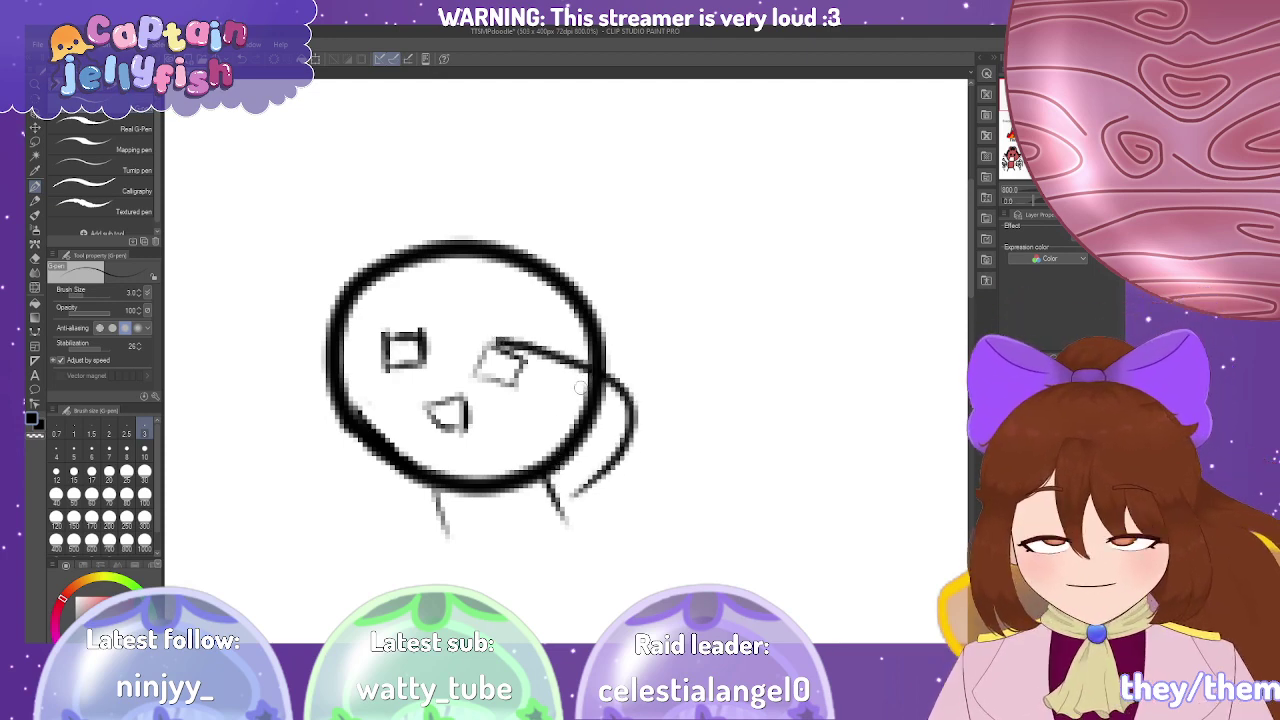
pyautogui.hotkey('ctrl', 'z')
pyautogui.moveTo(563, 494)
pyautogui.mouseDown()
pyautogui.moveTo(583, 470)
pyautogui.moveTo(530, 390)
pyautogui.mouseUp()
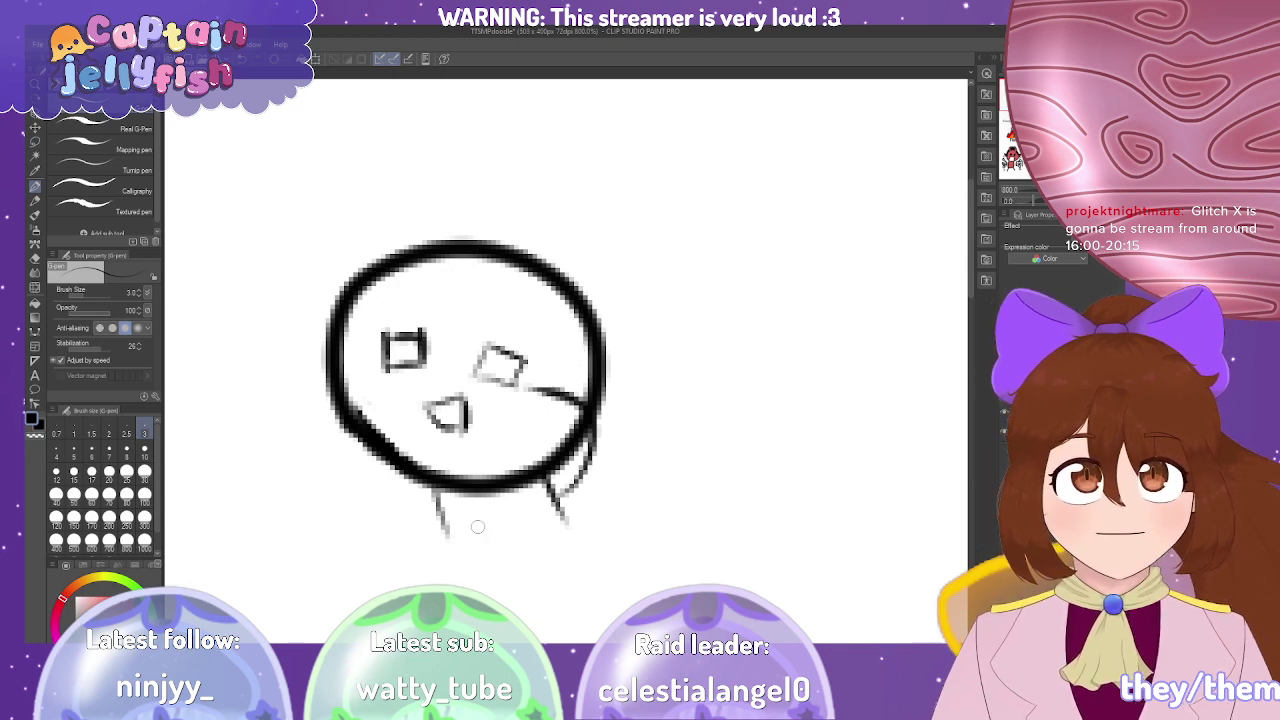
pyautogui.moveTo(446, 536)
pyautogui.mouseDown()
pyautogui.moveTo(424, 488)
pyautogui.moveTo(444, 538)
pyautogui.mouseUp()
pyautogui.moveTo(546, 480); pyautogui.dragTo(570, 522)
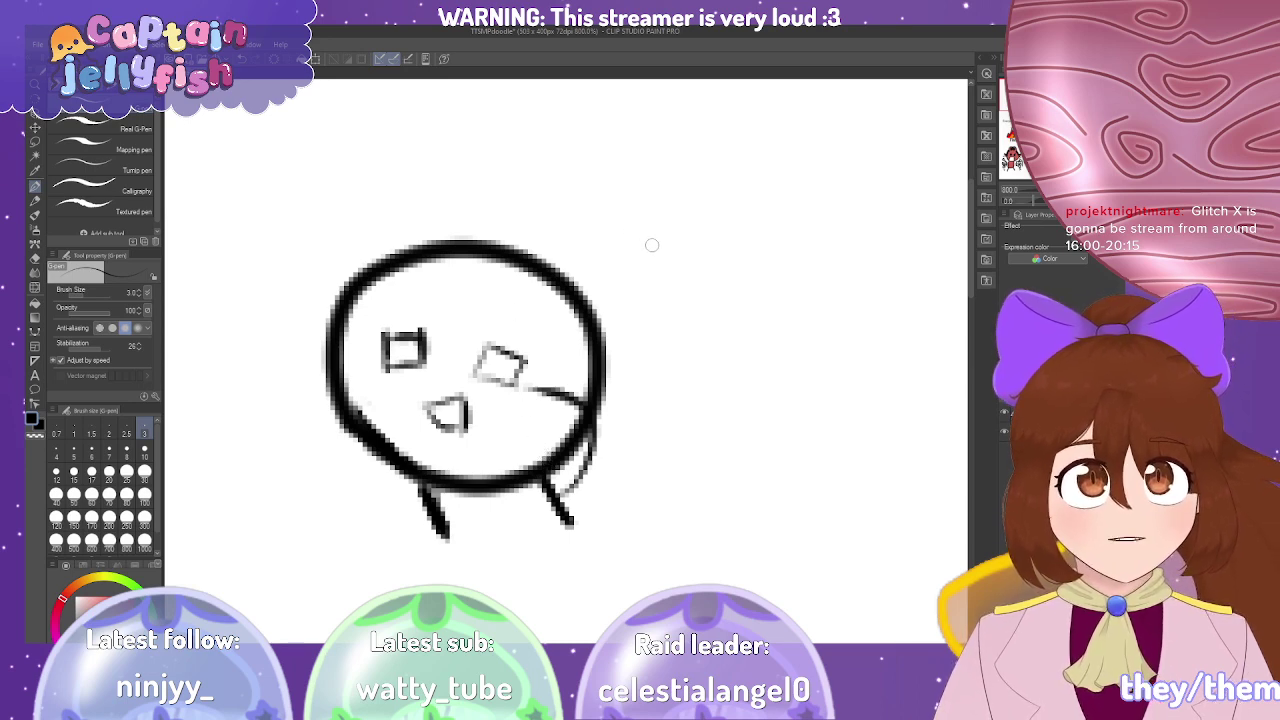
# Draw the top outline of a small cat-eared head to the upper right of the circular head.
pyautogui.moveTo(662, 248)
pyautogui.mouseDown()
pyautogui.moveTo(738, 242)
pyautogui.moveTo(626, 229)
pyautogui.moveTo(622, 274)
pyautogui.mouseUp()
pyautogui.moveTo(740, 238)
pyautogui.mouseDown()
pyautogui.moveTo(778, 212)
pyautogui.moveTo(777, 270)
pyautogui.mouseUp()
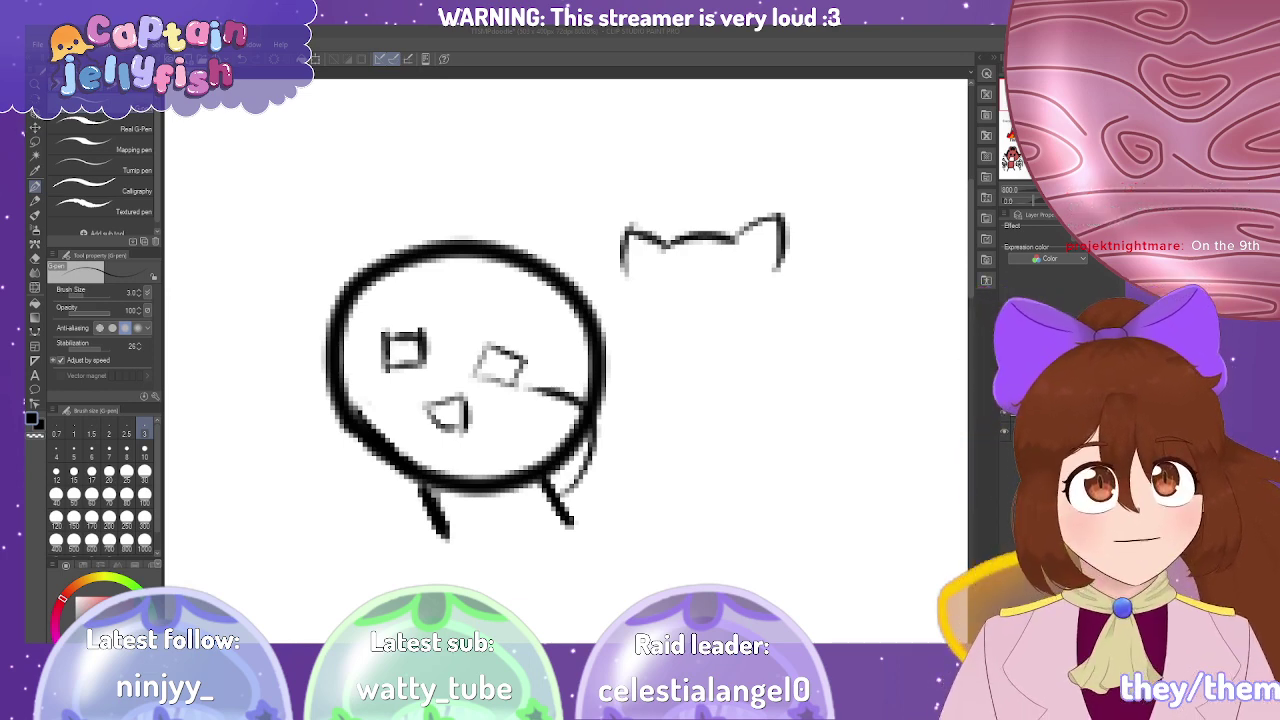
# Lasso the cat-ear outline, move it slightly down and closer to the circular head, and clear the selection.
pyautogui.press('m')
pyautogui.moveTo(565, 190)
pyautogui.mouseDown()
pyautogui.moveTo(590, 244)
pyautogui.moveTo(880, 292)
pyautogui.moveTo(538, 146)
pyautogui.mouseUp()
pyautogui.click(752, 405)
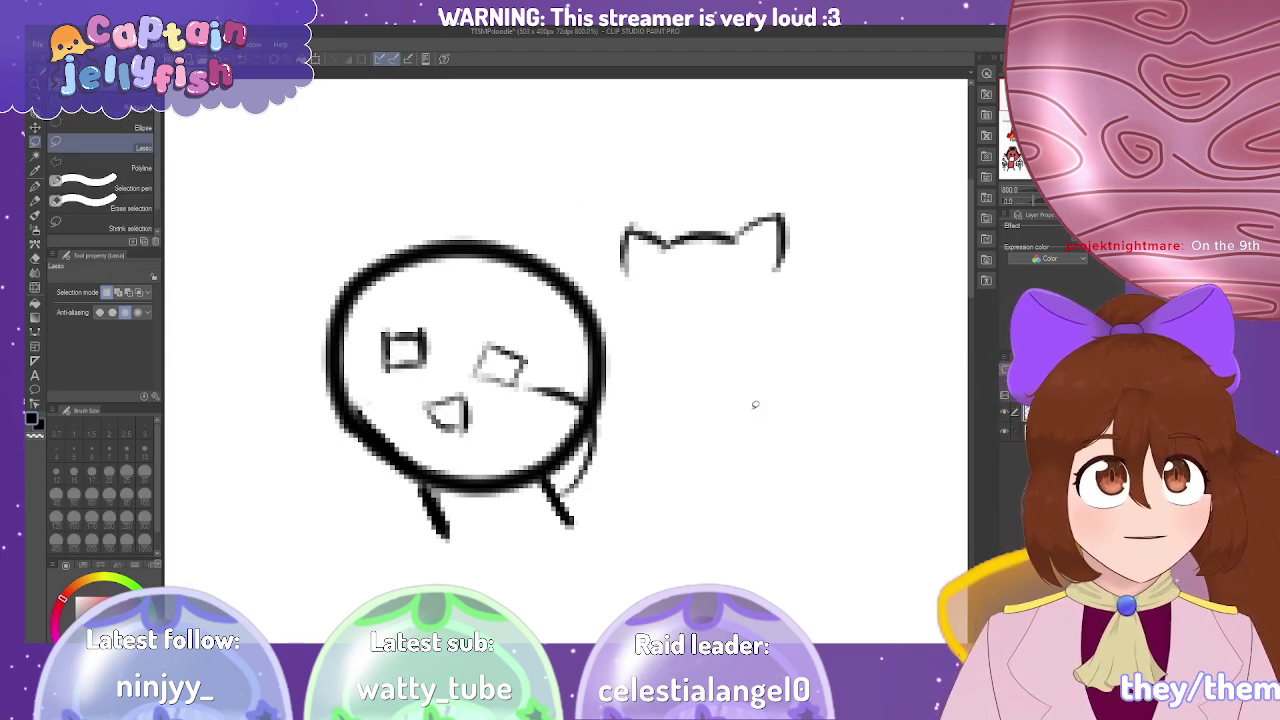
pyautogui.moveTo(591, 215)
pyautogui.mouseDown()
pyautogui.moveTo(700, 360)
pyautogui.moveTo(603, 110)
pyautogui.moveTo(582, 138)
pyautogui.mouseUp()
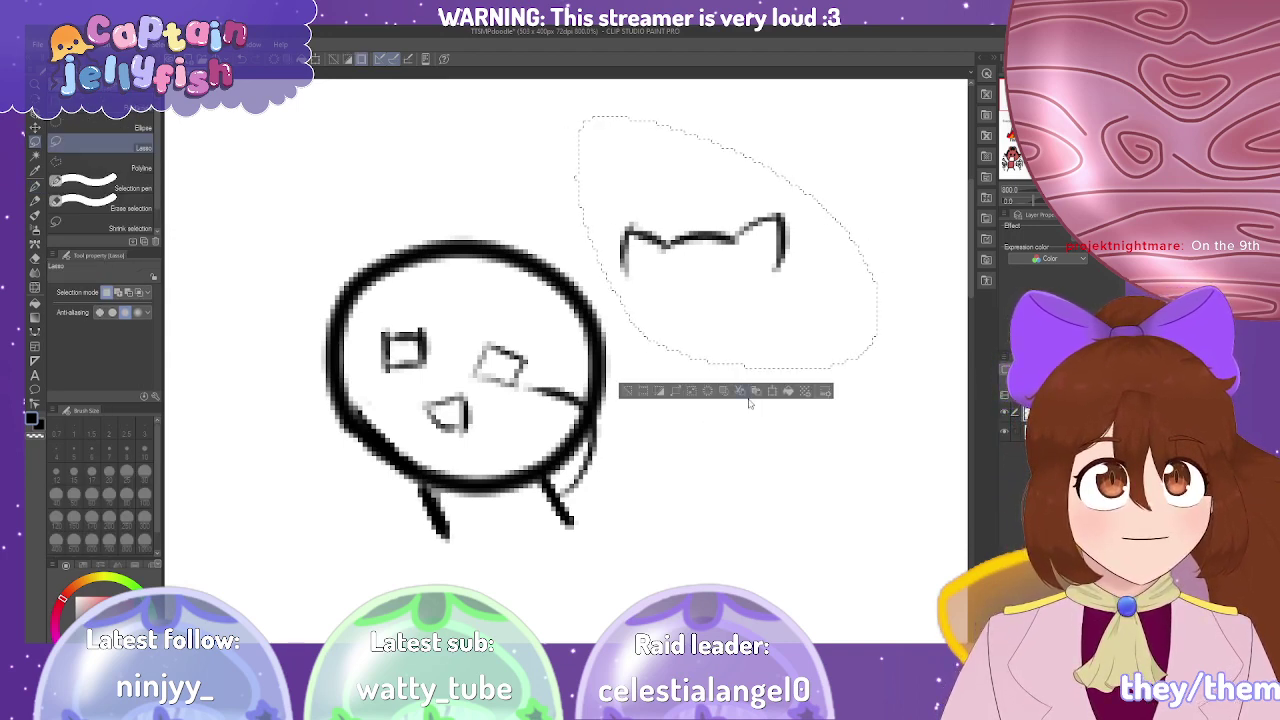
pyautogui.click(782, 392)
pyautogui.moveTo(778, 325); pyautogui.dragTo(758, 345)
pyautogui.click(690, 414)
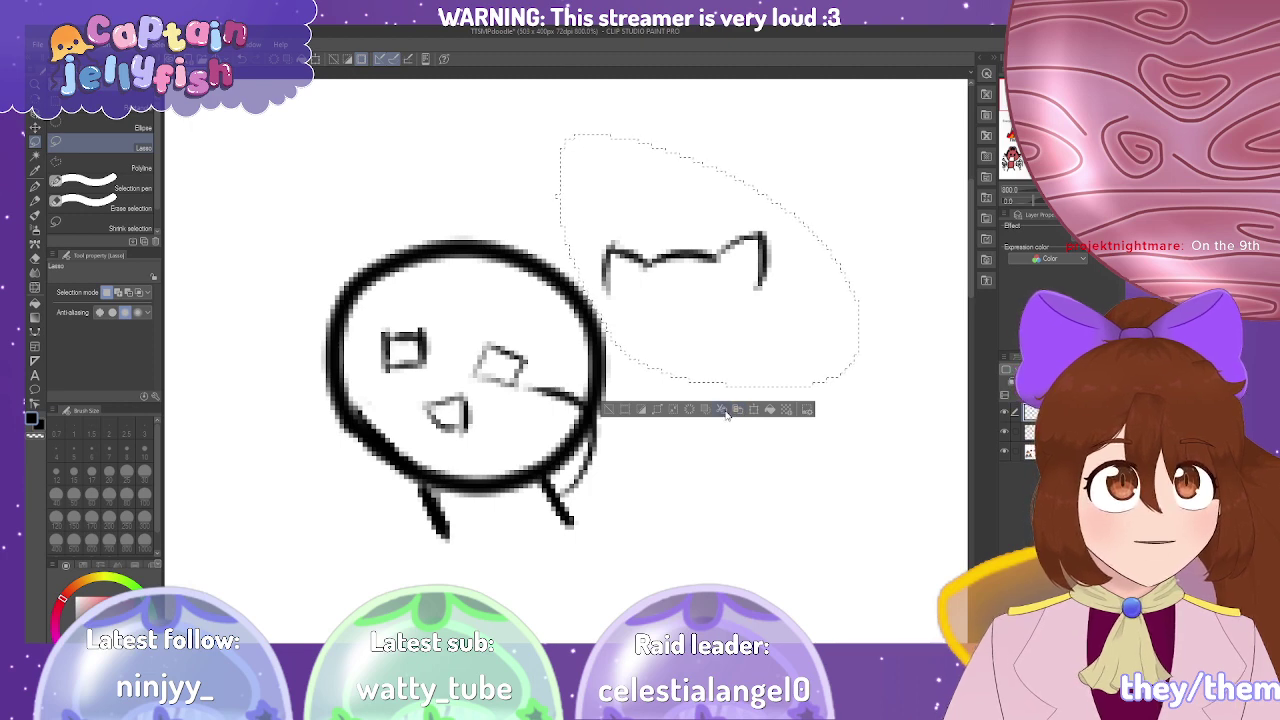
pyautogui.click(611, 411)
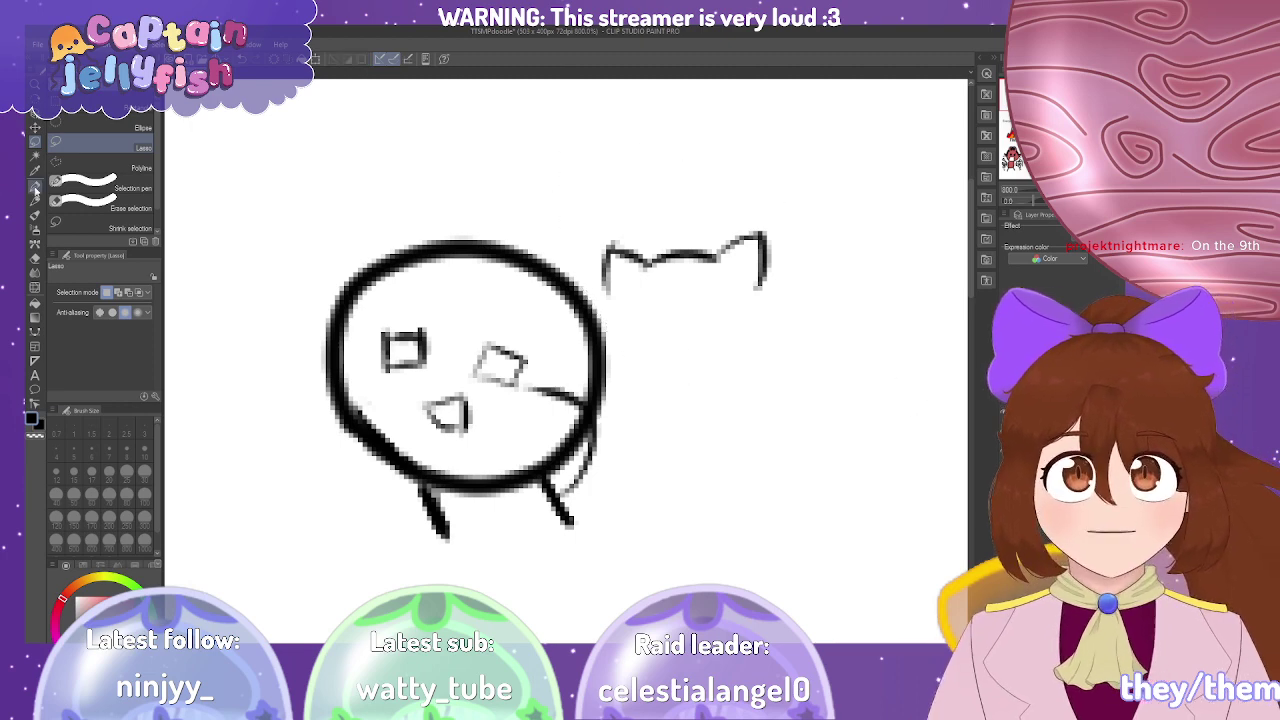
# Draw the sides and rounded chin below the cat ears with the pen to close the head outline.
pyautogui.press('p')
pyautogui.moveTo(601, 289)
pyautogui.mouseDown()
pyautogui.moveTo(625, 363)
pyautogui.moveTo(668, 376)
pyautogui.mouseUp()
pyautogui.moveTo(763, 283)
pyautogui.mouseDown()
pyautogui.moveTo(763, 341)
pyautogui.moveTo(733, 370)
pyautogui.moveTo(693, 382)
pyautogui.moveTo(660, 374)
pyautogui.mouseUp()
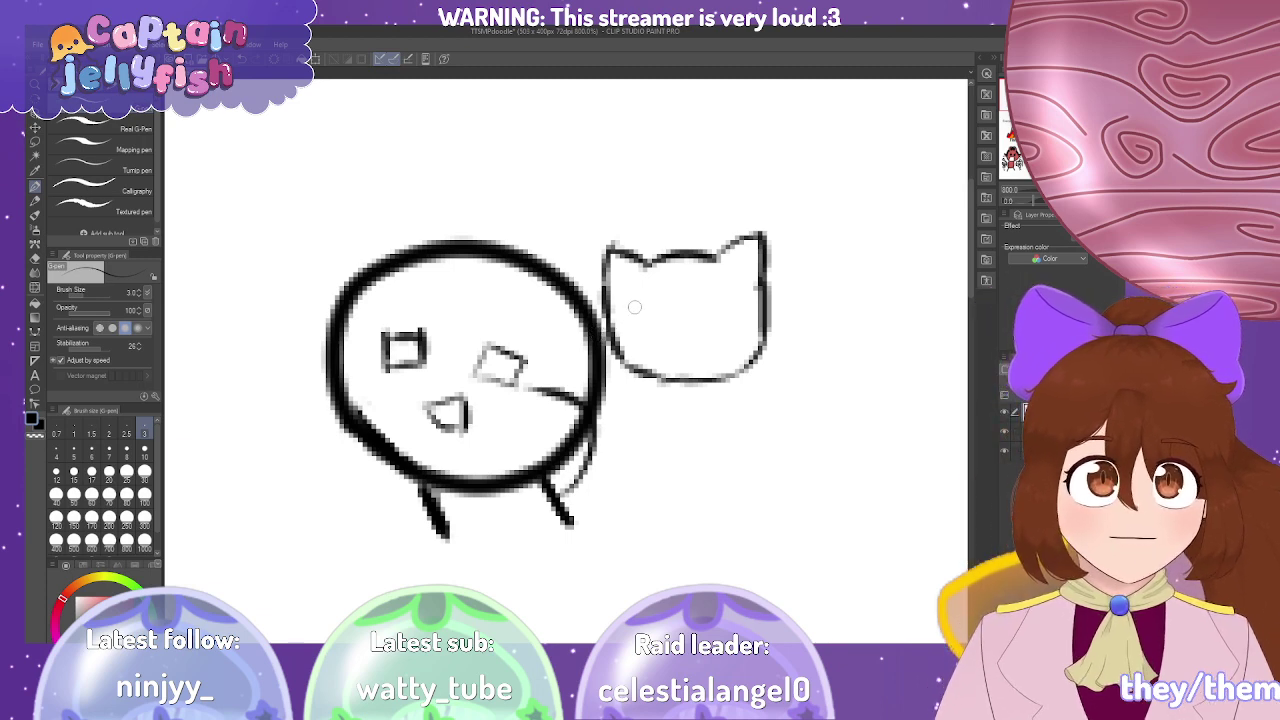
pyautogui.moveTo(648, 266); pyautogui.dragTo(614, 308)
pyautogui.hotkey('ctrl', 'z')
pyautogui.hotkey('ctrl', 'z')
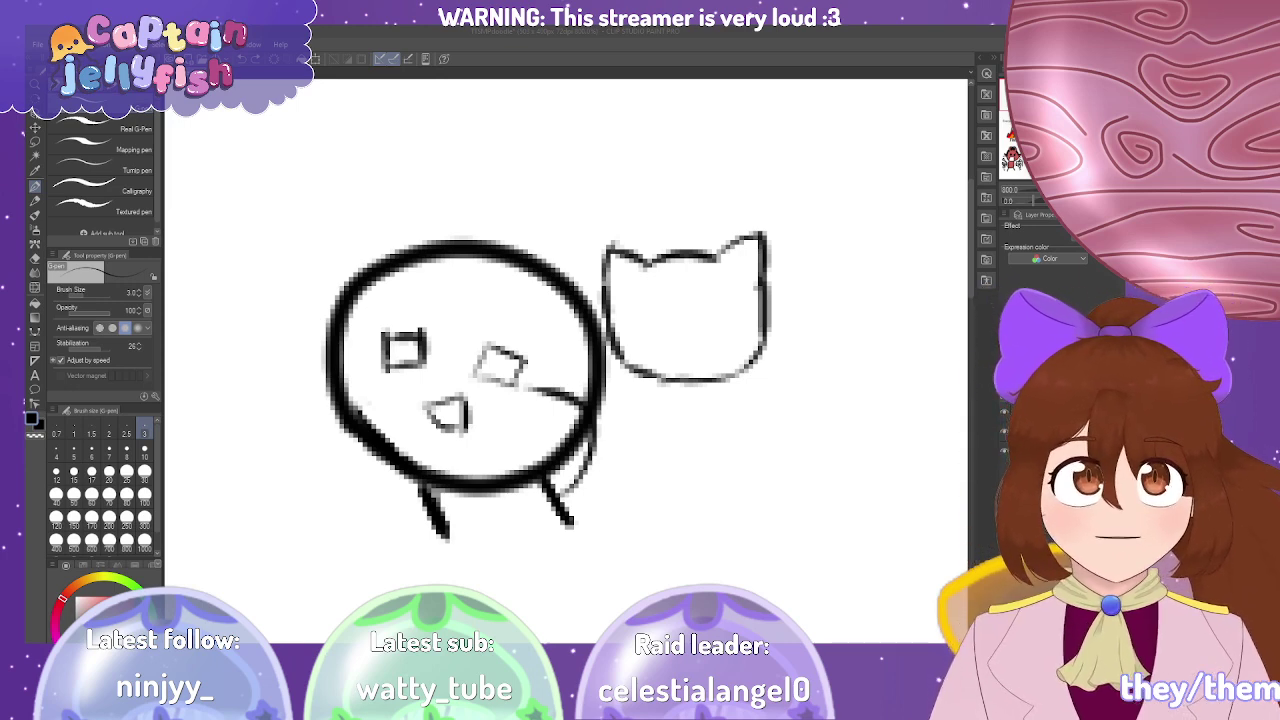
pyautogui.click(660, 321)
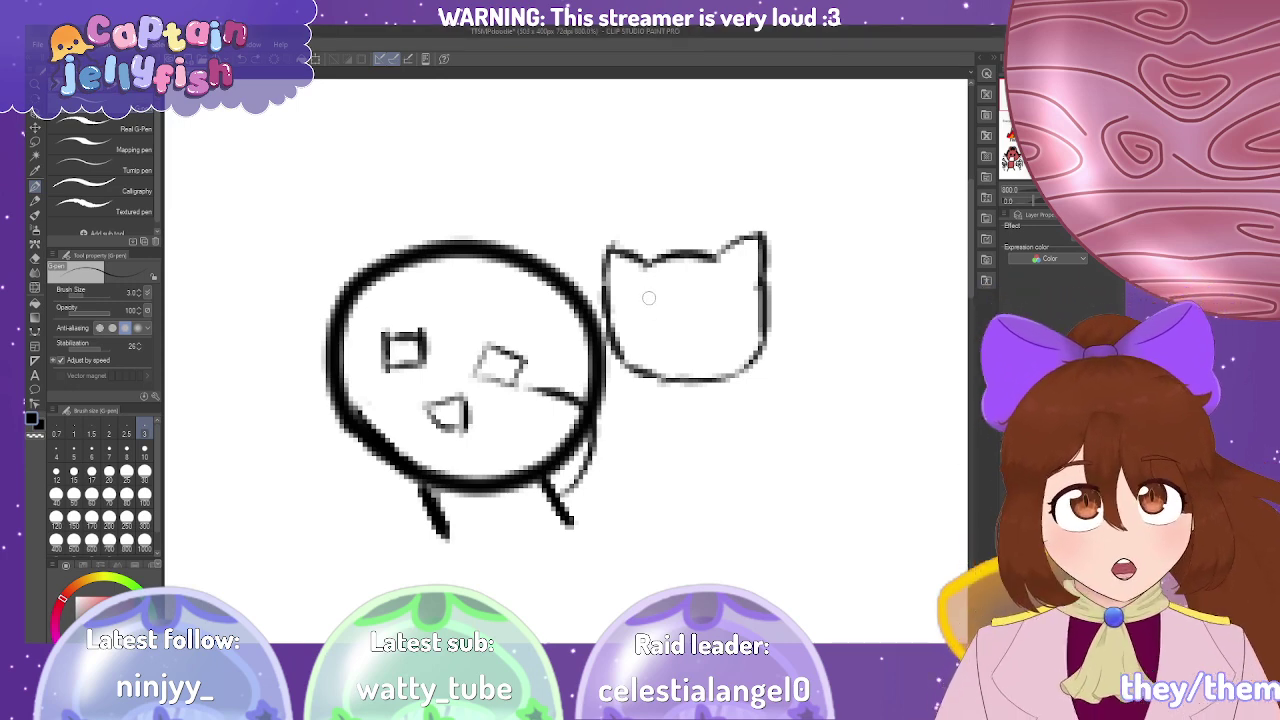
# Undo the cat head's sides and chin, clear the selection, and erase the whole cat-ear outline.
pyautogui.hotkey('ctrl', 'z')
pyautogui.hotkey('ctrl', 'z')
pyautogui.hotkey('ctrl', 'z')
pyautogui.hotkey('ctrl', 'z')
pyautogui.hotkey('ctrl', 'z')
pyautogui.hotkey('ctrl', 'z')
pyautogui.hotkey('ctrl', 'z')
pyautogui.hotkey('ctrl', 'z')
pyautogui.hotkey('ctrl', 'z')
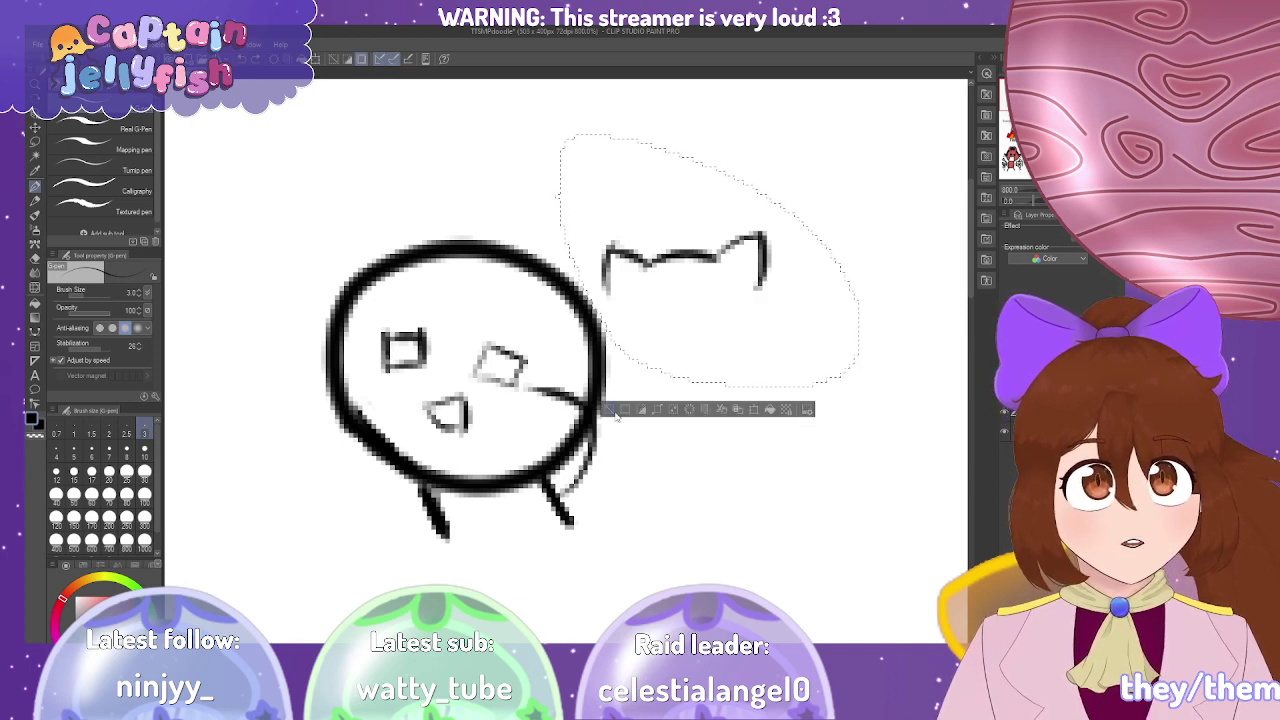
pyautogui.click(613, 411)
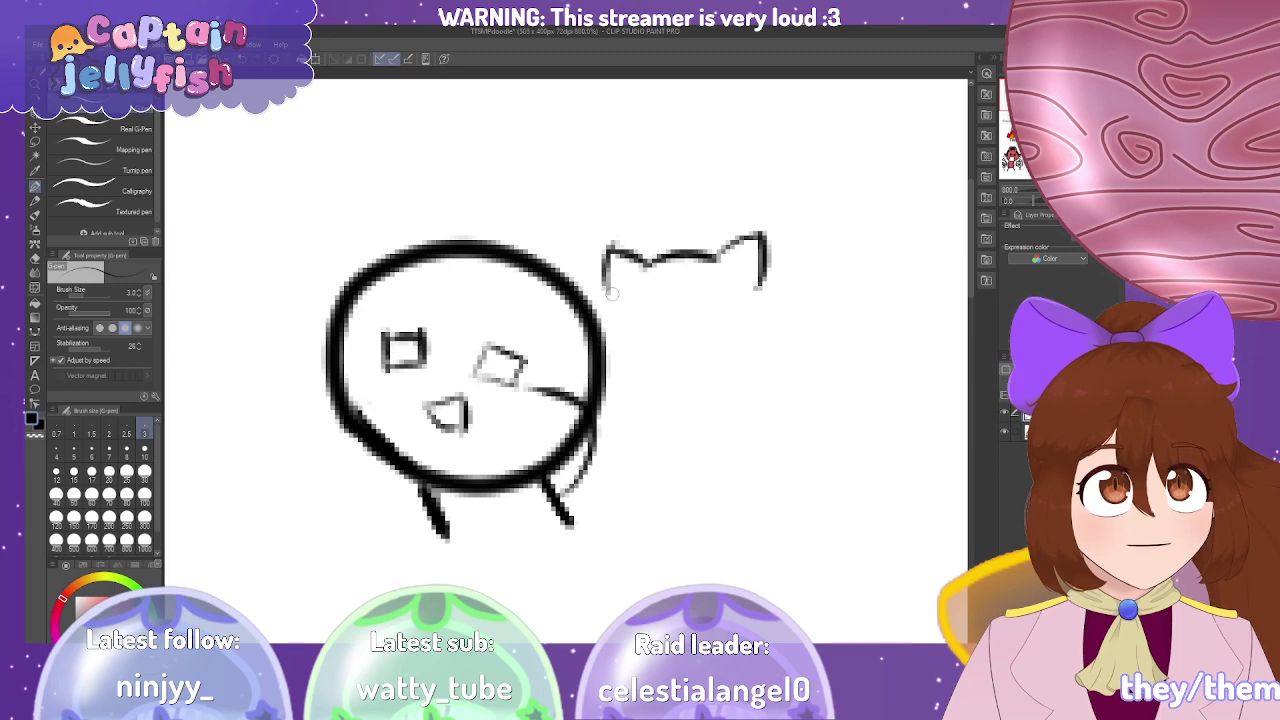
pyautogui.click(35, 258)
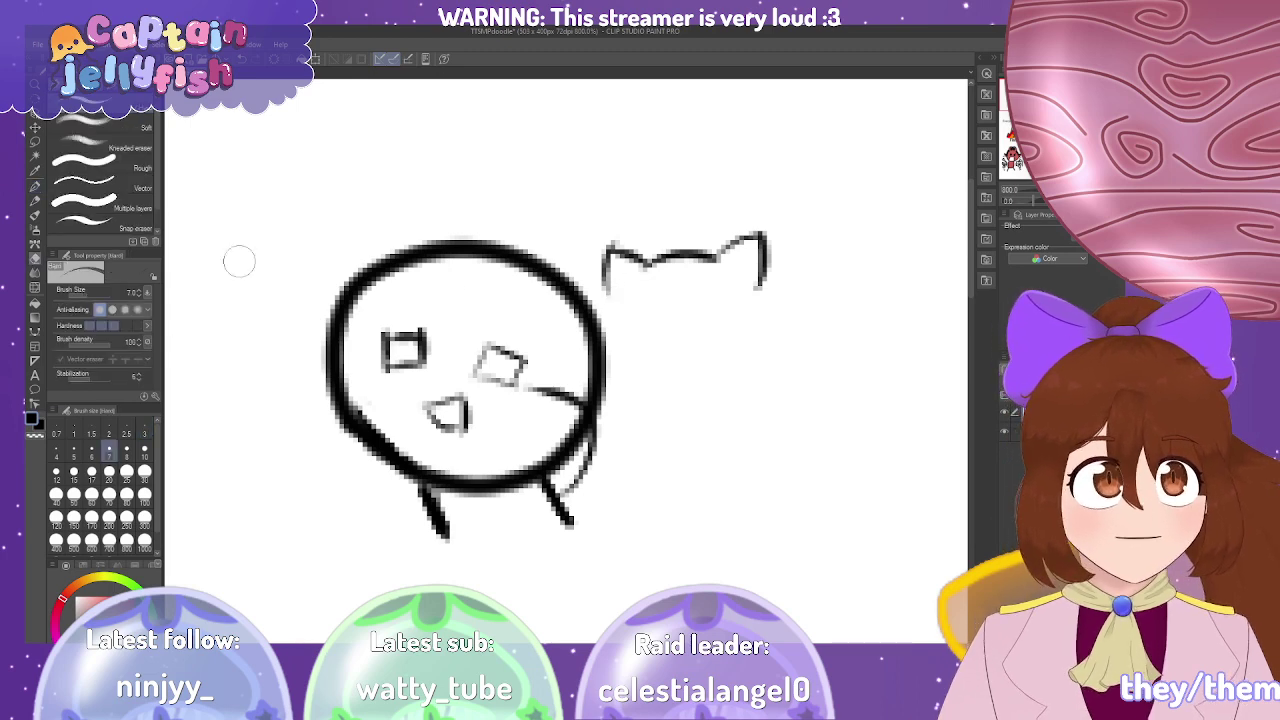
pyautogui.moveTo(623, 225)
pyautogui.mouseDown()
pyautogui.moveTo(707, 214)
pyautogui.moveTo(765, 234)
pyautogui.moveTo(745, 254)
pyautogui.moveTo(754, 238)
pyautogui.moveTo(737, 227)
pyautogui.moveTo(777, 251)
pyautogui.mouseUp()
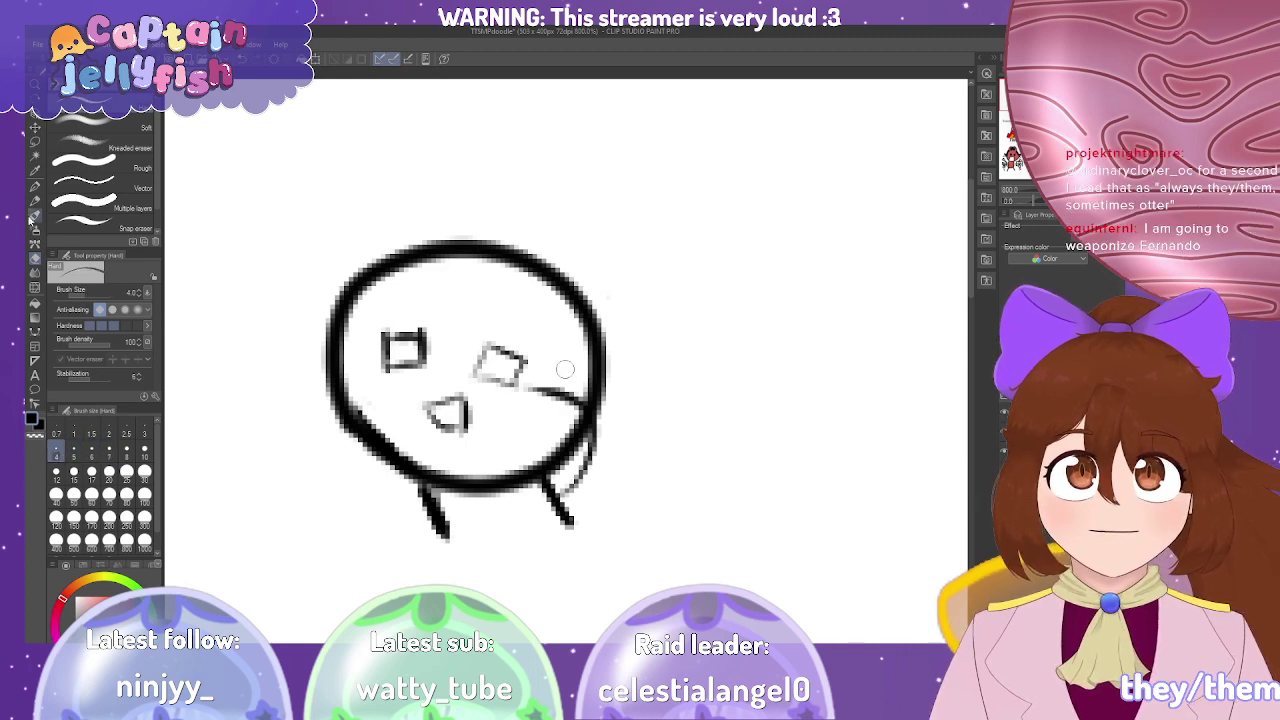
# Draw a smaller circular head with the pen at size 3 to the upper right of the large head.
pyautogui.click(35, 187)
pyautogui.moveTo(630, 378)
pyautogui.mouseDown()
pyautogui.moveTo(600, 269)
pyautogui.moveTo(750, 283)
pyautogui.moveTo(633, 384)
pyautogui.moveTo(618, 322)
pyautogui.moveTo(682, 235)
pyautogui.moveTo(764, 318)
pyautogui.moveTo(681, 380)
pyautogui.moveTo(634, 345)
pyautogui.mouseUp()
pyautogui.hotkey('ctrl', 'z')
pyautogui.moveTo(723, 233)
pyautogui.mouseDown()
pyautogui.moveTo(712, 254)
pyautogui.moveTo(740, 226)
pyautogui.moveTo(745, 266)
pyautogui.mouseUp()
pyautogui.hotkey('ctrl', 'z')
pyautogui.hotkey('ctrl', 'z')
# Add a pointed cat ear to each side of the small head, redrawing strokes that miss the intended shape.
pyautogui.moveTo(699, 261); pyautogui.dragTo(779, 208)
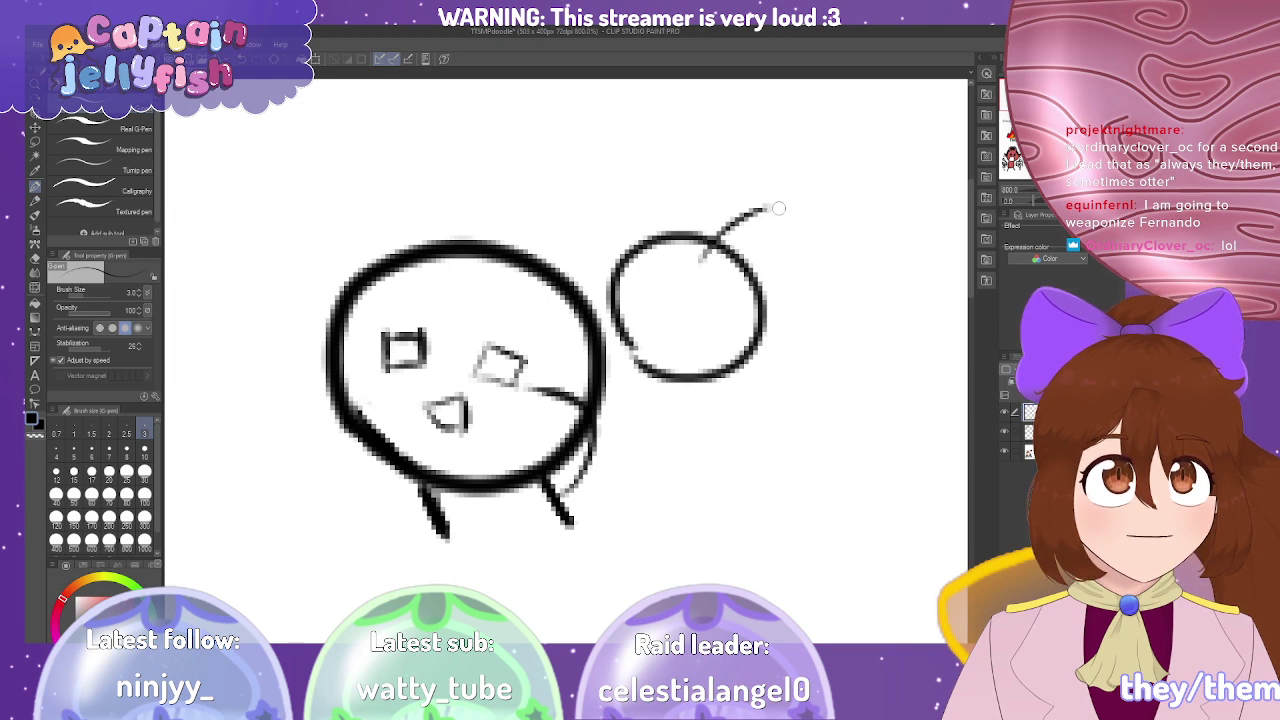
pyautogui.hotkey('ctrl', 'z')
pyautogui.moveTo(702, 261); pyautogui.dragTo(762, 234)
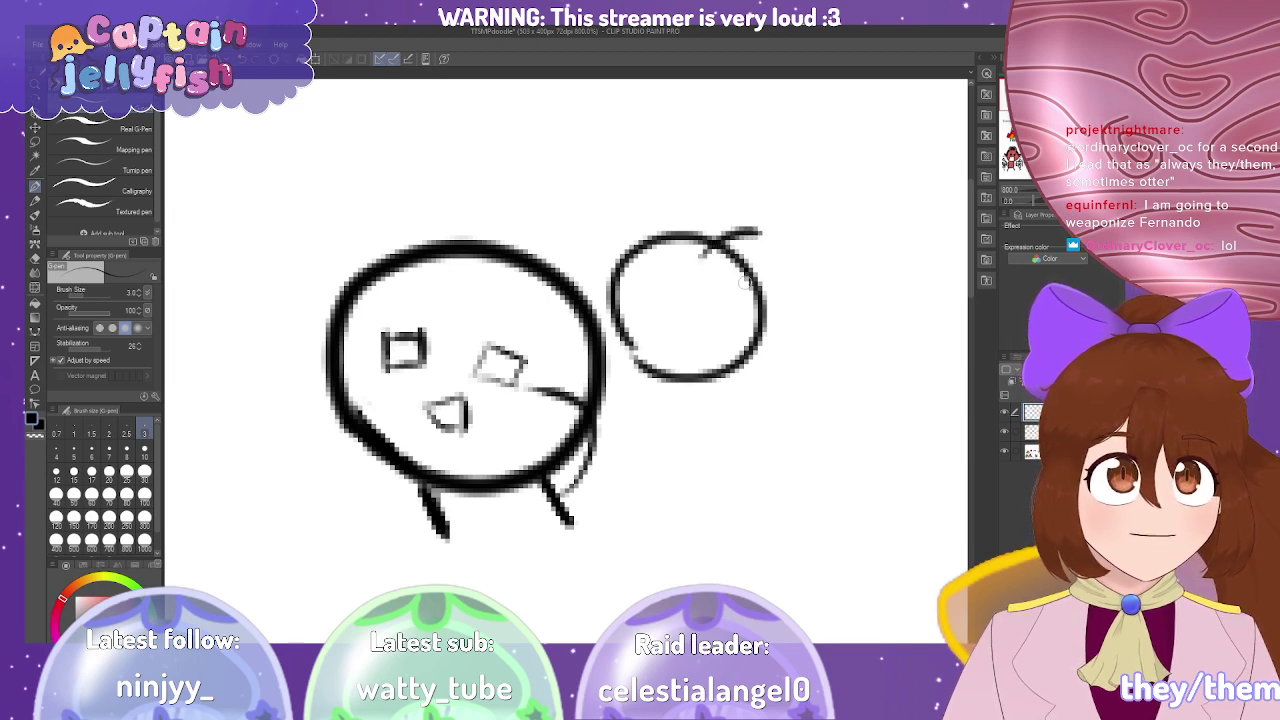
pyautogui.moveTo(744, 282); pyautogui.dragTo(751, 230)
pyautogui.moveTo(654, 267)
pyautogui.mouseDown()
pyautogui.moveTo(616, 249)
pyautogui.moveTo(591, 255)
pyautogui.moveTo(626, 297)
pyautogui.mouseUp()
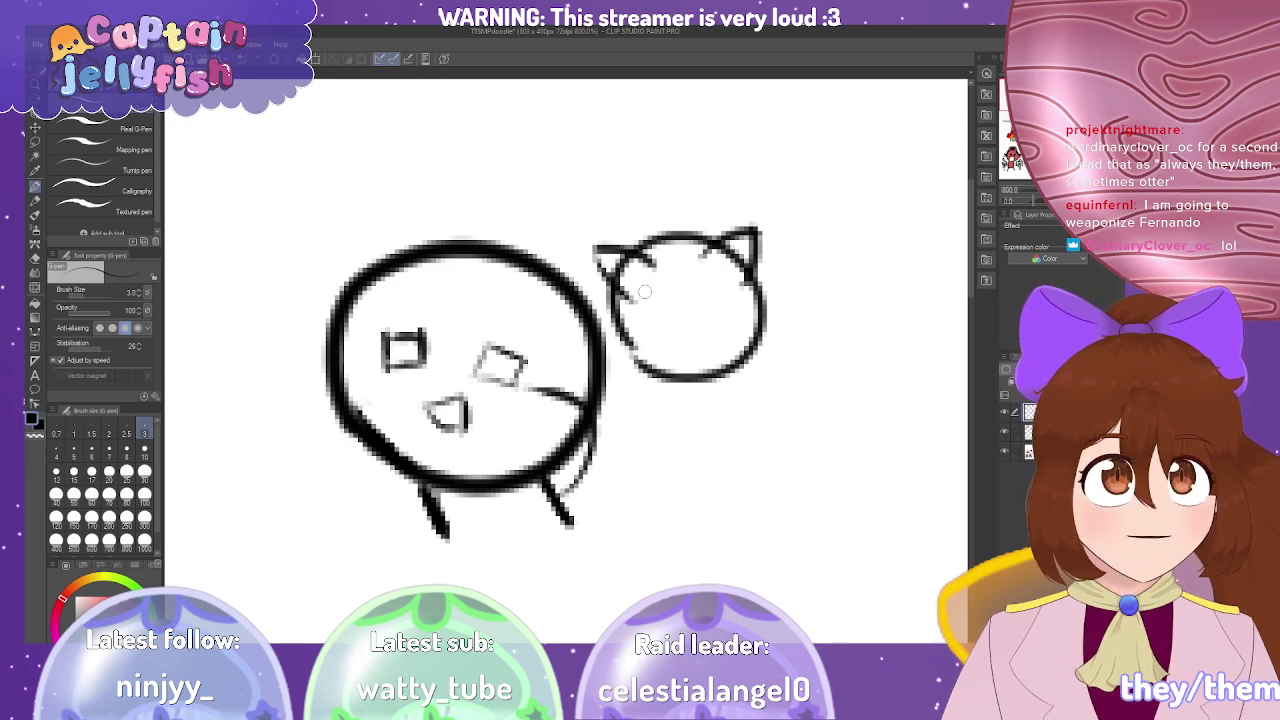
pyautogui.hotkey('ctrl', 'z')
pyautogui.hotkey('ctrl', 'z')
pyautogui.moveTo(655, 239); pyautogui.dragTo(590, 251)
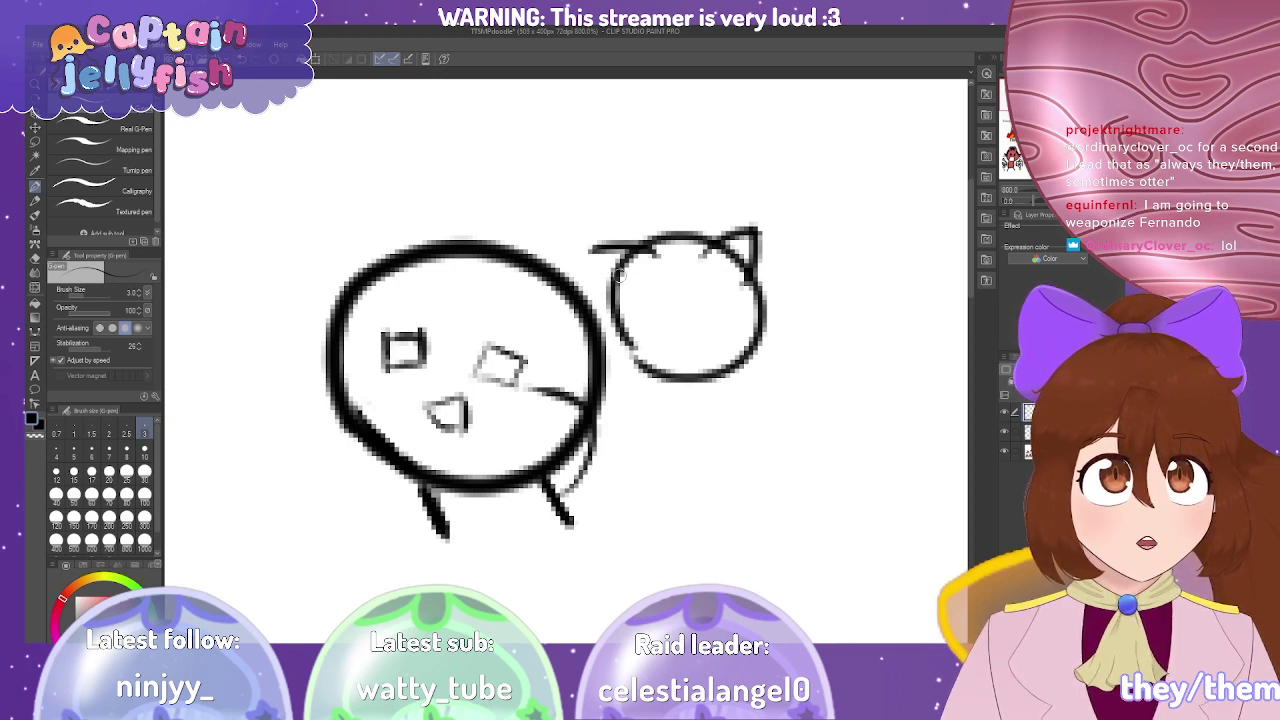
pyautogui.moveTo(630, 291); pyautogui.dragTo(593, 245)
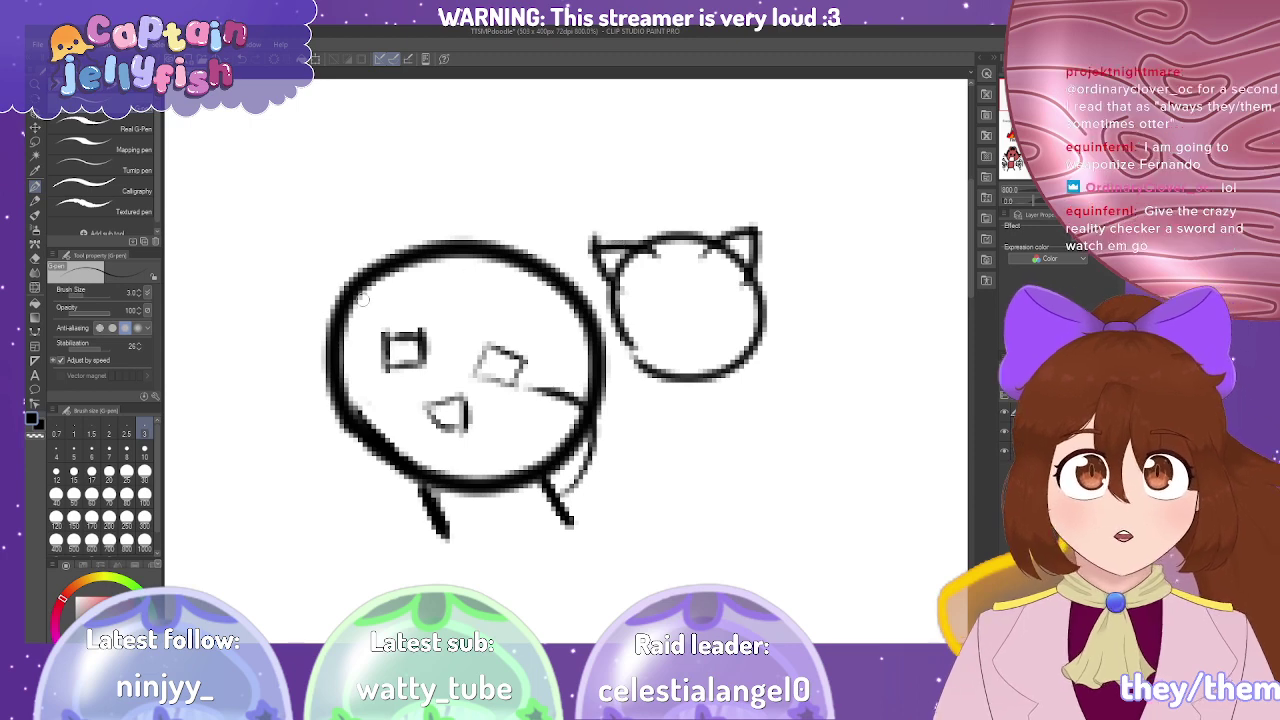
# Erase the head-outline segments that cross the insides of both cat ears with the hard eraser at size 4.
pyautogui.click(35, 257)
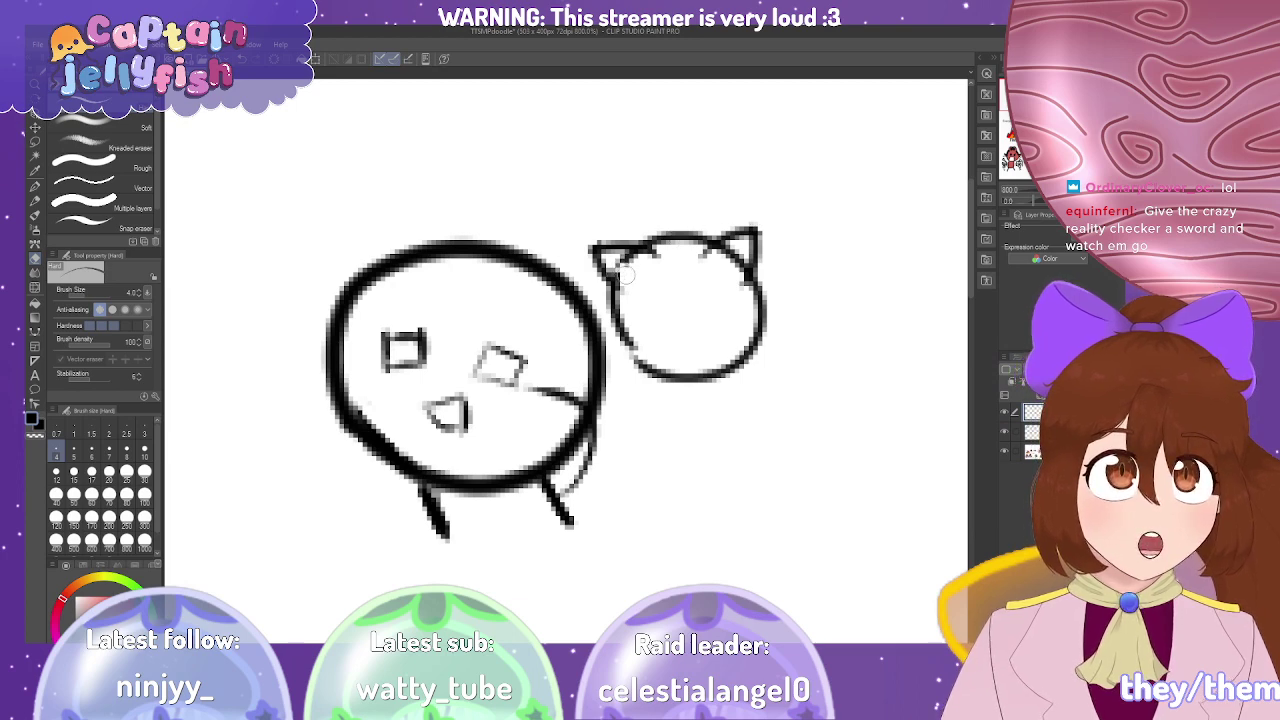
pyautogui.moveTo(612, 260); pyautogui.dragTo(637, 262)
pyautogui.moveTo(713, 272)
pyautogui.mouseDown()
pyautogui.moveTo(727, 252)
pyautogui.moveTo(737, 287)
pyautogui.mouseUp()
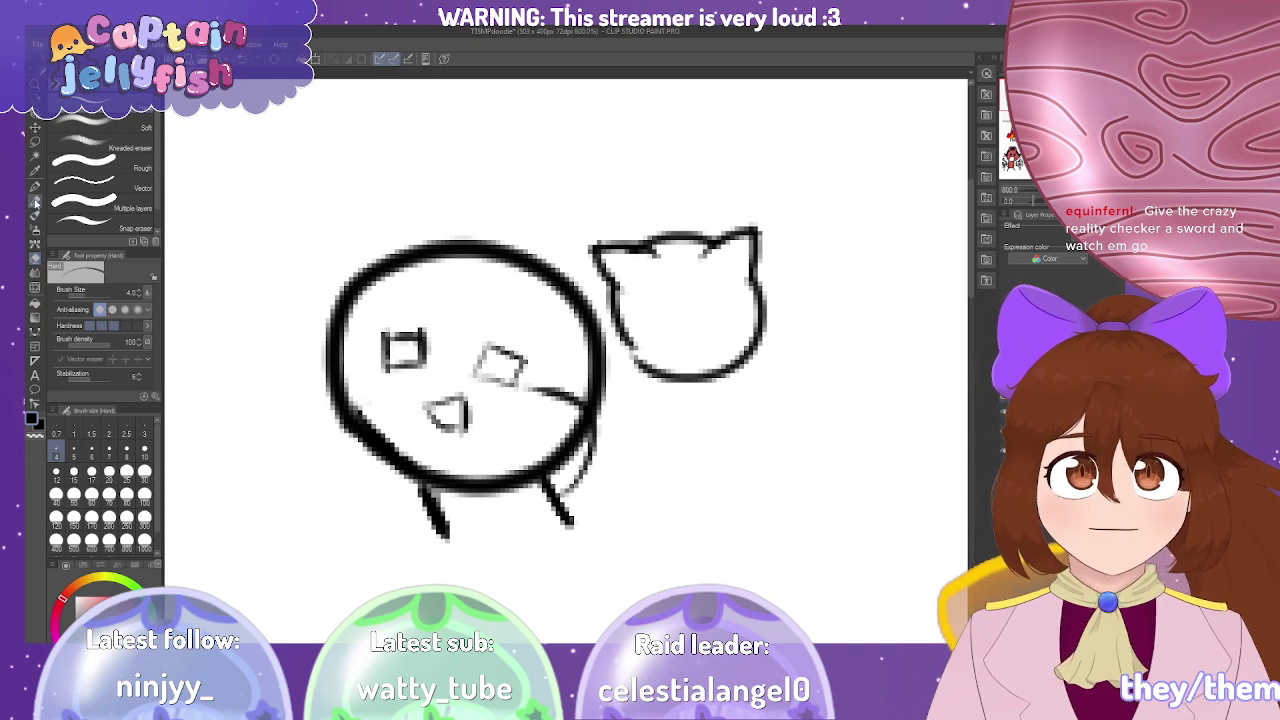
# Place two black dot eyes in the upper half of the cat's face with the pen.
pyautogui.click(35, 186)
pyautogui.click(645, 298)
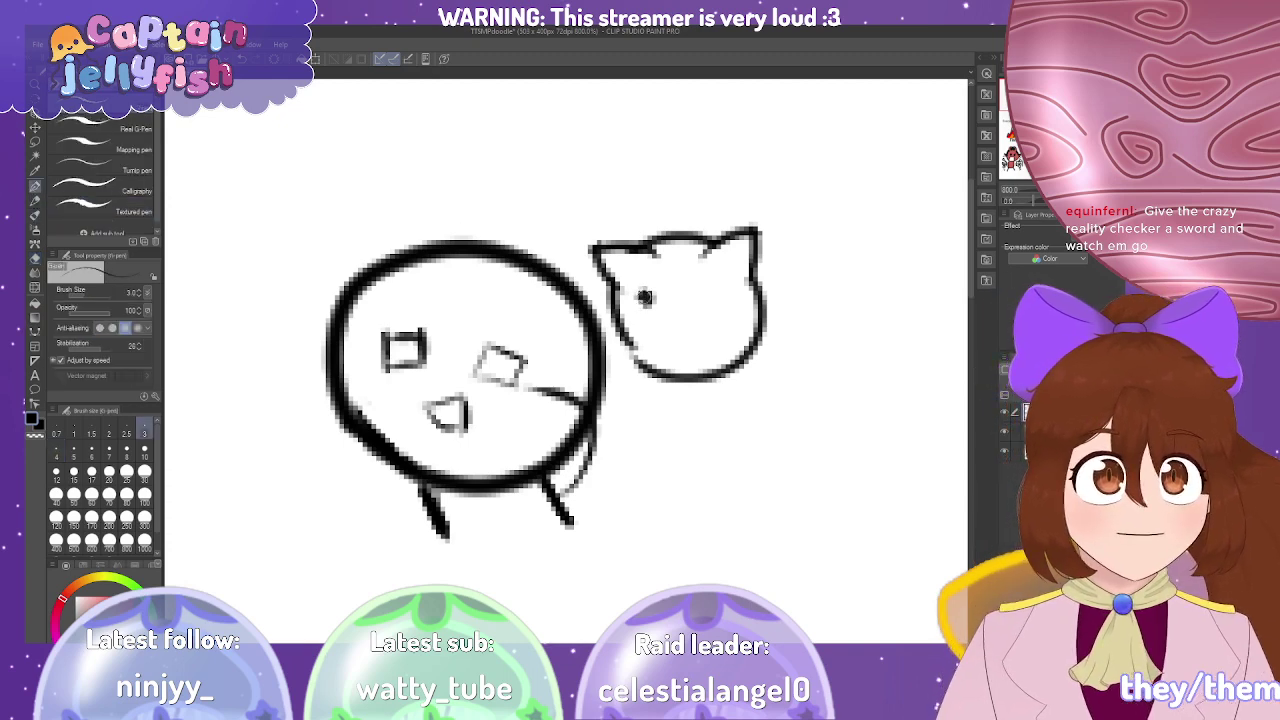
pyautogui.click(697, 300)
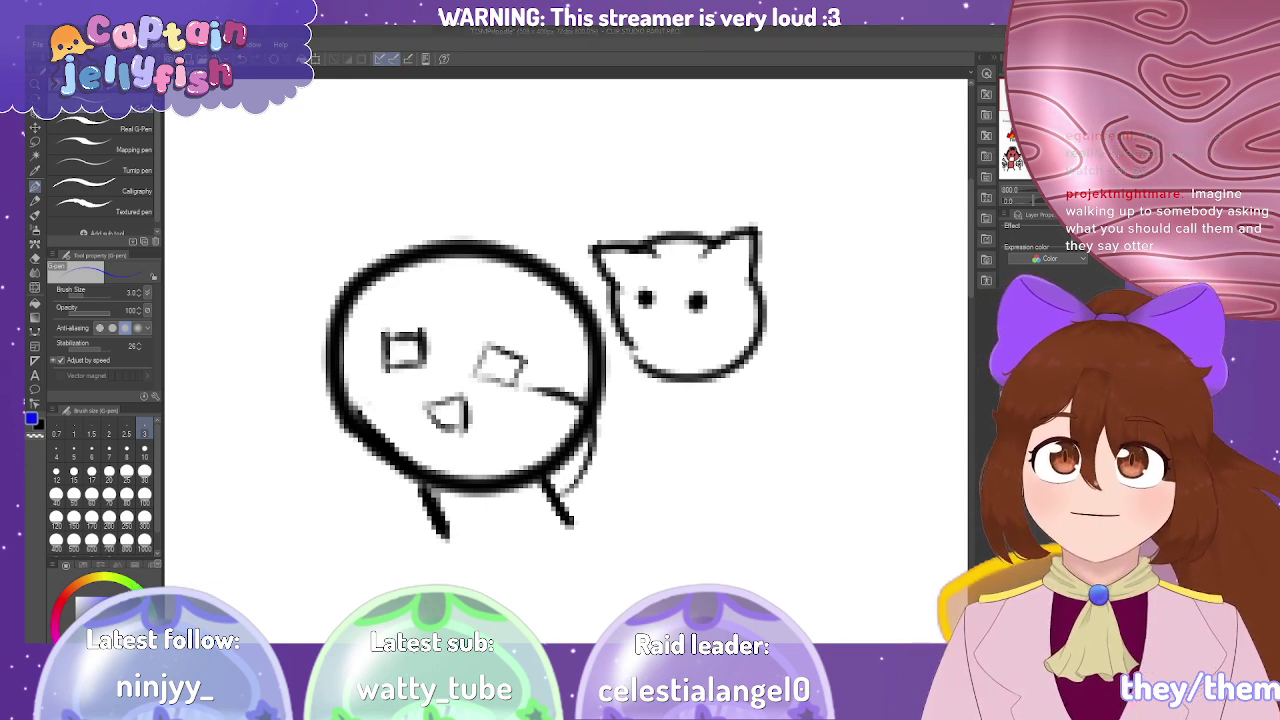
pyautogui.click(705, 318)
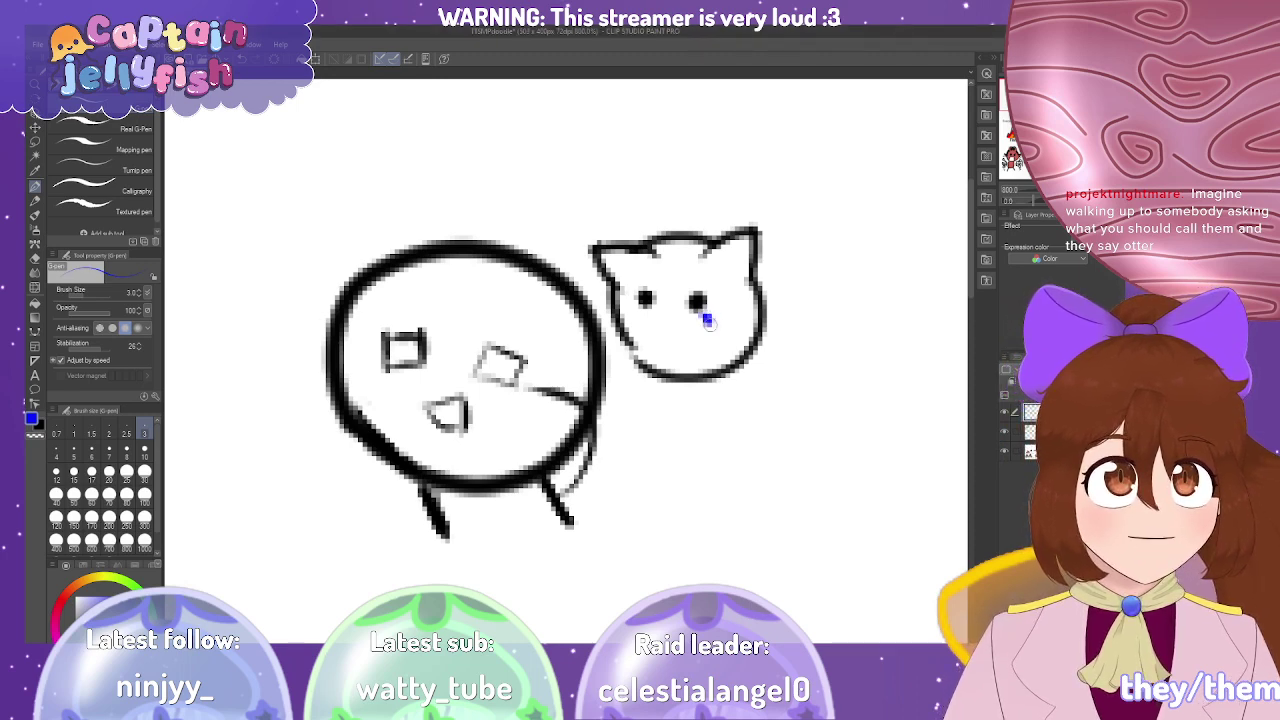
pyautogui.moveTo(634, 304); pyautogui.dragTo(638, 308)
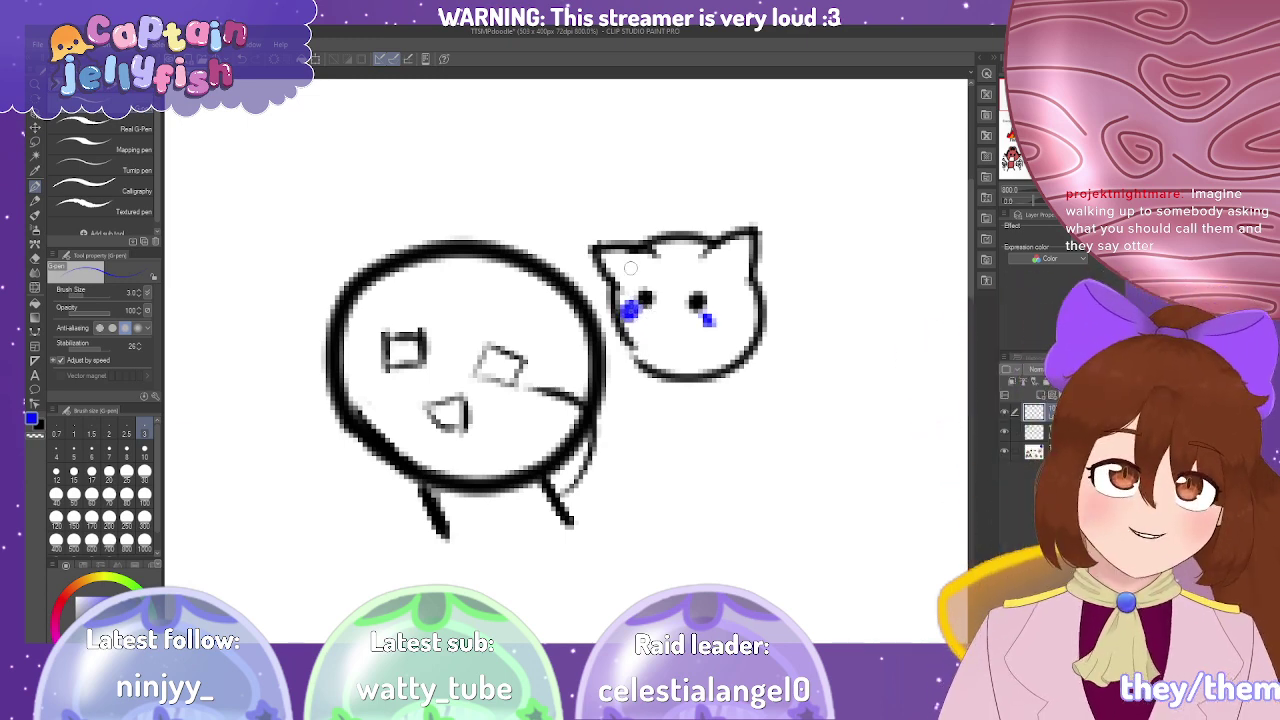
pyautogui.hotkey('ctrl', 'z')
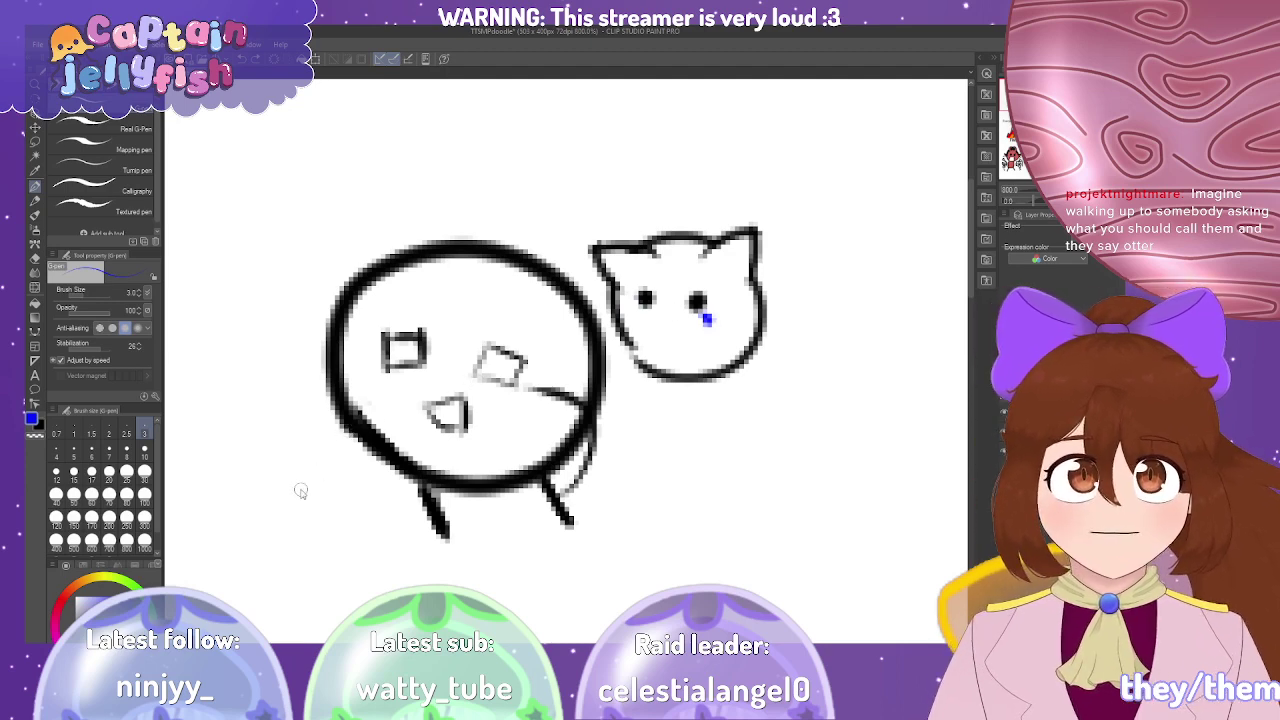
pyautogui.hotkey('ctrl', 'z')
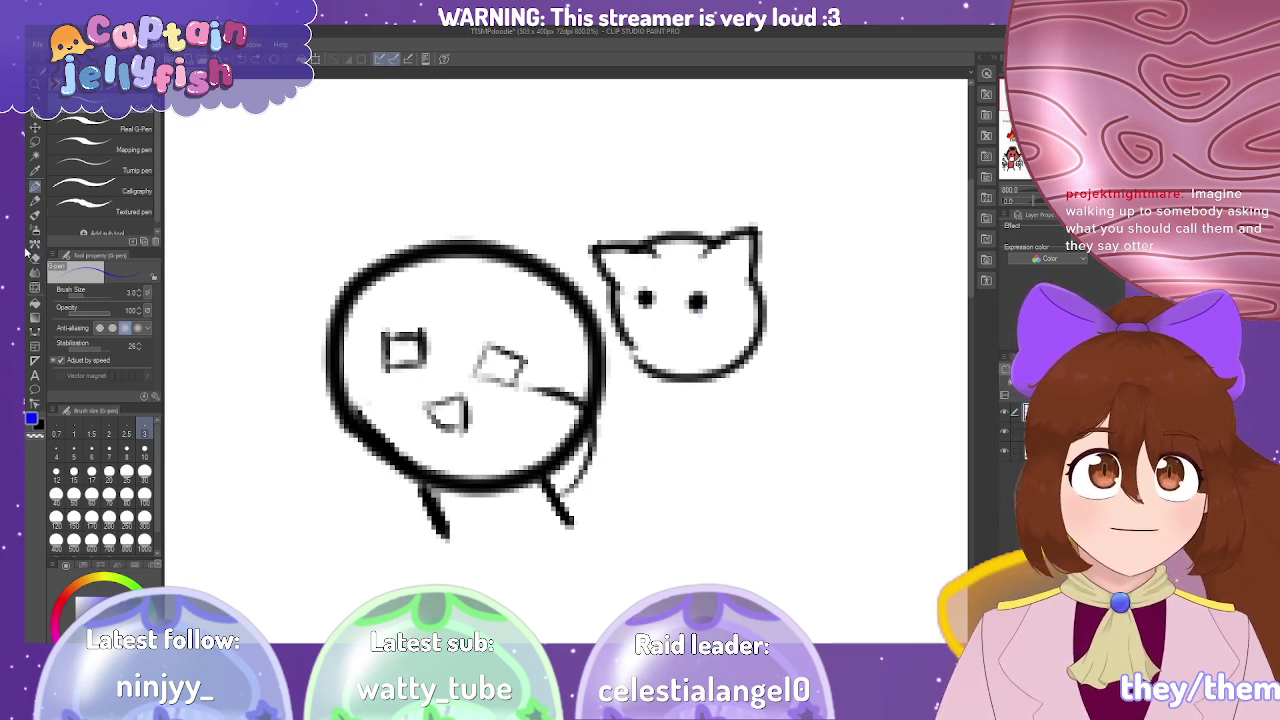
pyautogui.moveTo(655, 256); pyautogui.dragTo(714, 255)
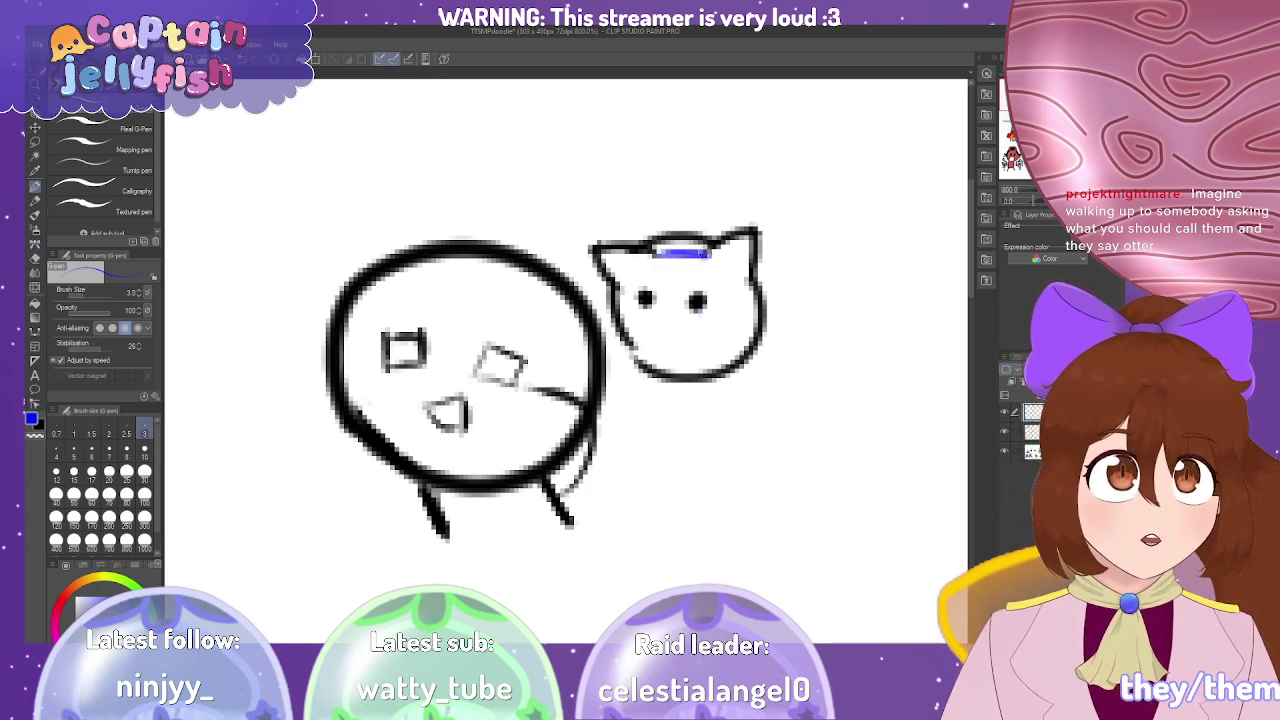
pyautogui.hotkey('ctrl', 'z')
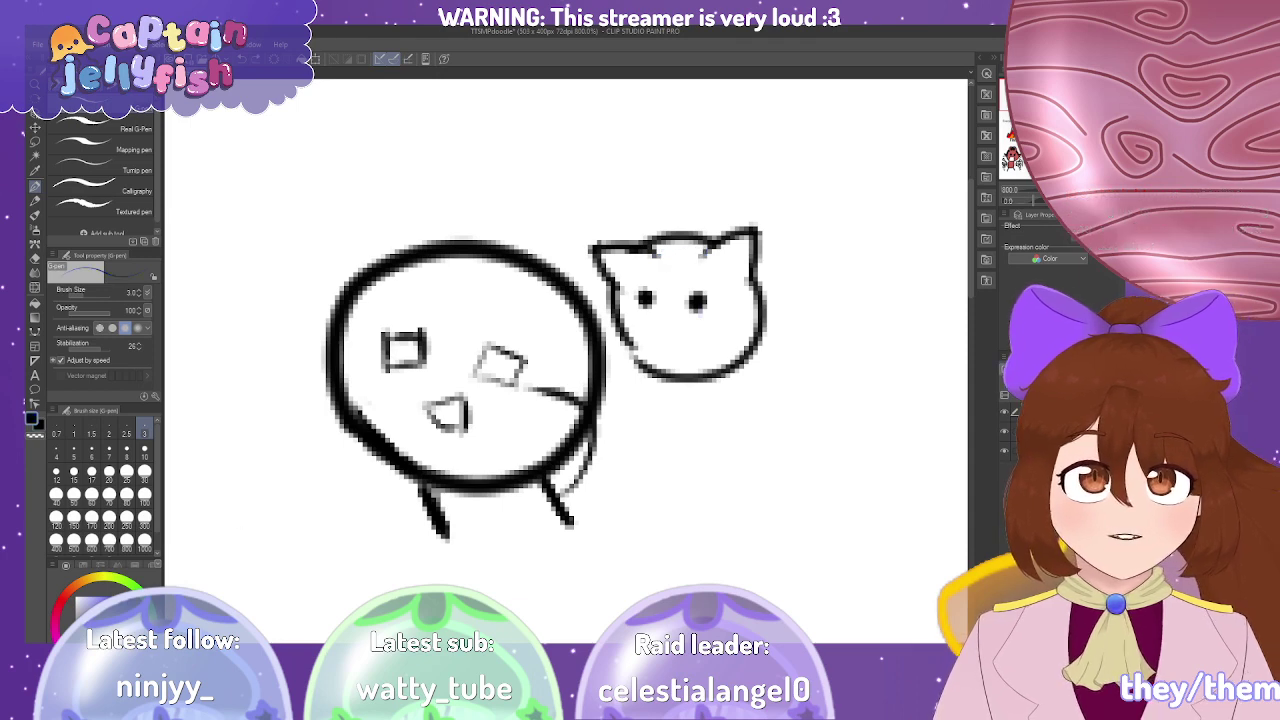
# Rework the cat head's top edge between the ears with pen and eraser, and draw two short body lines below the head.
pyautogui.moveTo(652, 248); pyautogui.dragTo(708, 250)
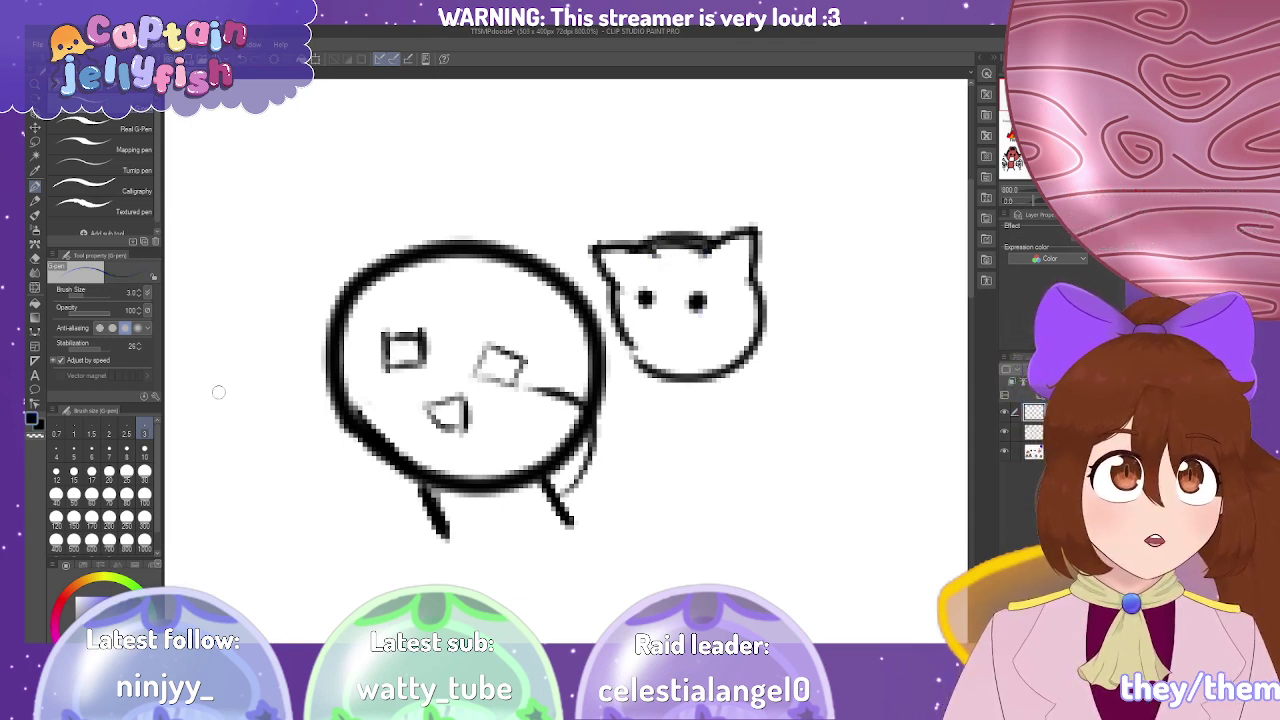
pyautogui.click(35, 258)
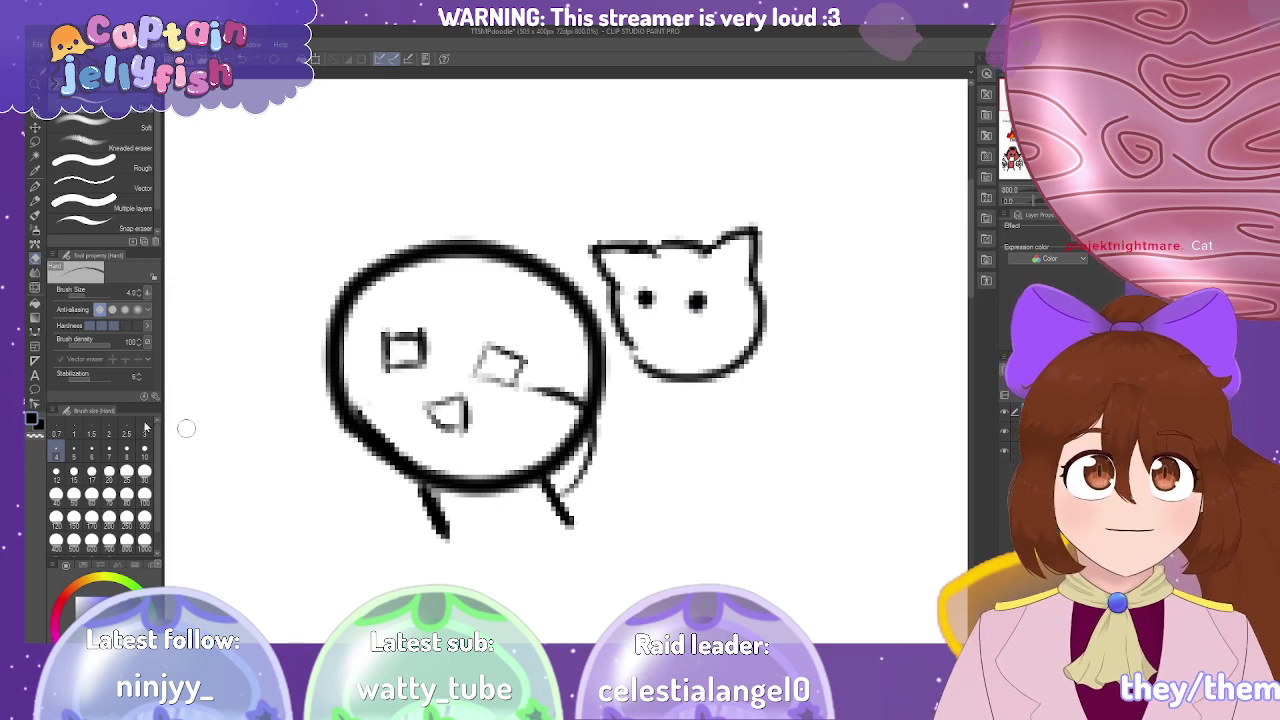
pyautogui.click(36, 190)
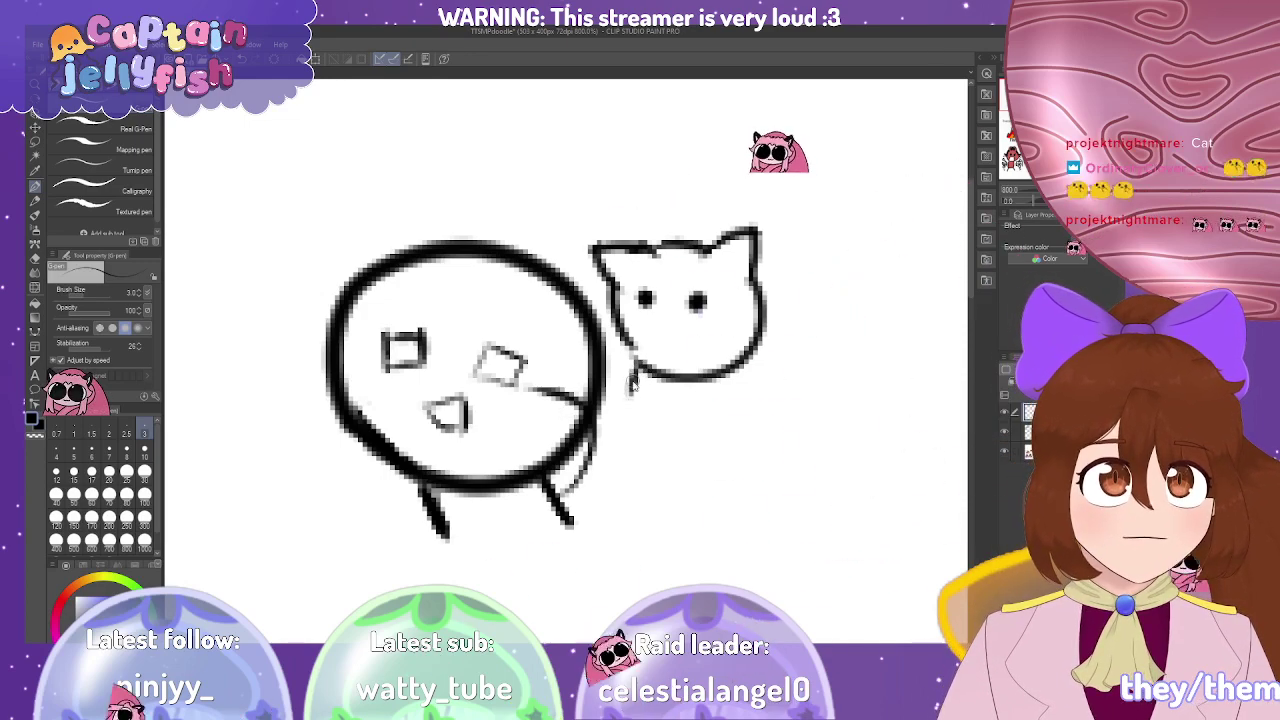
pyautogui.moveTo(641, 378); pyautogui.dragTo(664, 432)
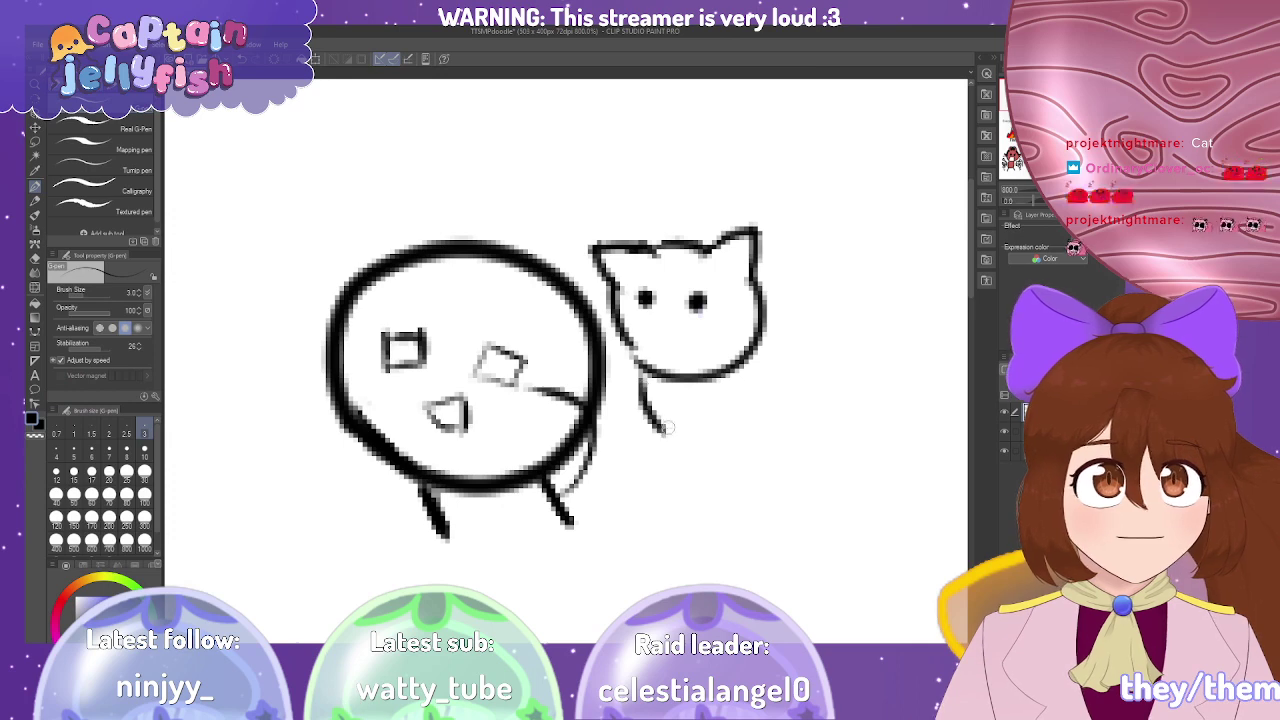
pyautogui.moveTo(691, 380); pyautogui.dragTo(712, 430)
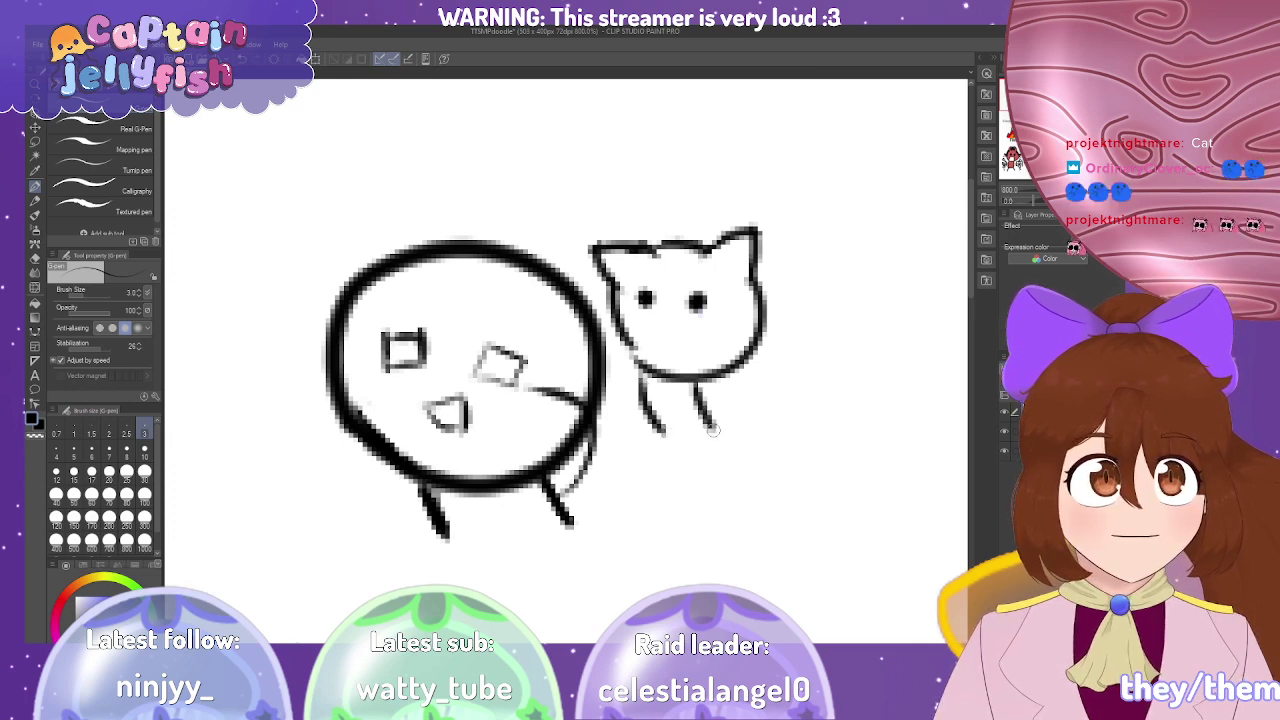
pyautogui.hotkey('ctrl', 'z')
pyautogui.moveTo(708, 378); pyautogui.dragTo(734, 416)
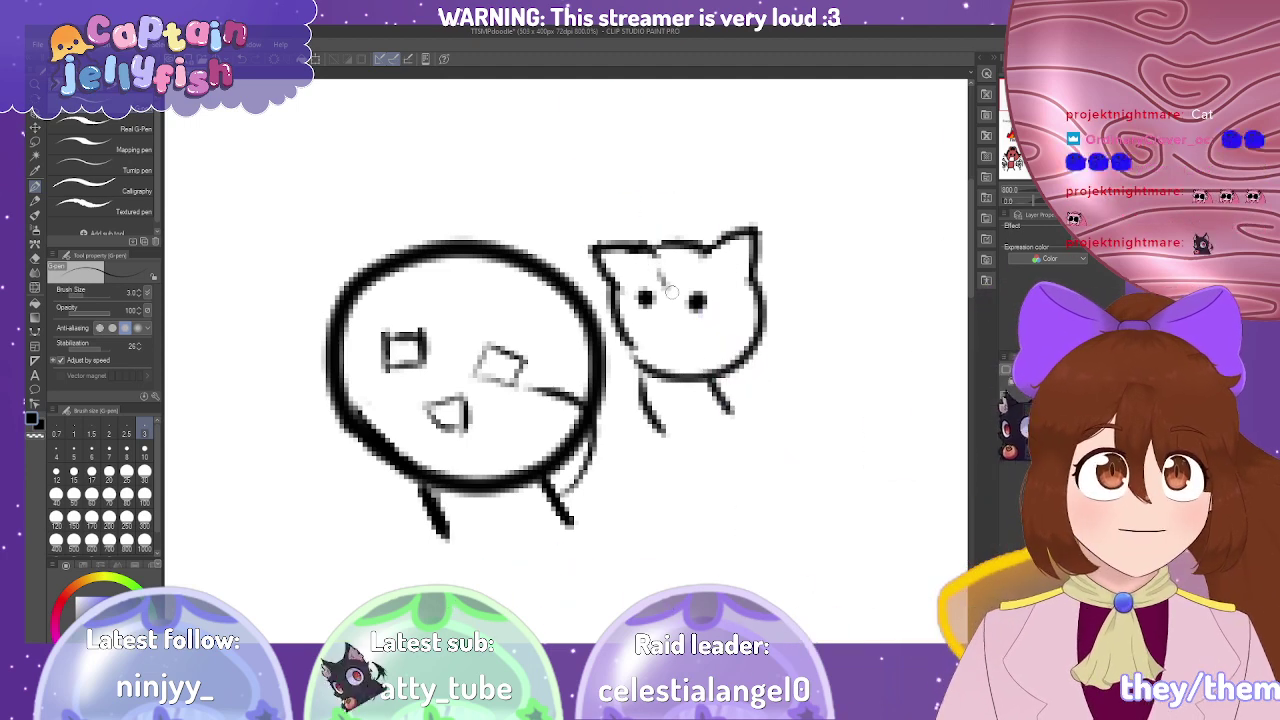
# Draw a small zigzag fringe between the cat's eyes, trying and undoing hair strands beside its right-hand eye.
pyautogui.moveTo(658, 270)
pyautogui.mouseDown()
pyautogui.moveTo(672, 297)
pyautogui.moveTo(691, 275)
pyautogui.moveTo(740, 324)
pyautogui.mouseUp()
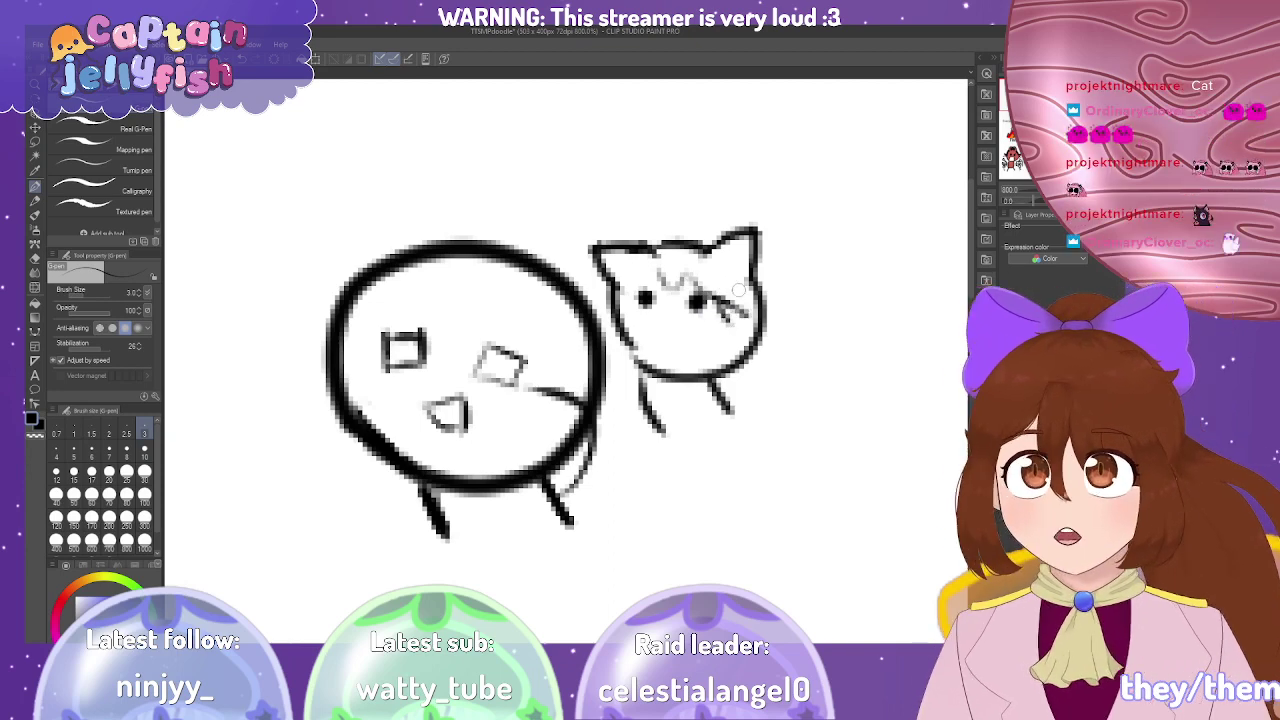
pyautogui.hotkey('ctrl', 'z')
pyautogui.hotkey('ctrl', 'z')
pyautogui.hotkey('ctrl', 'z')
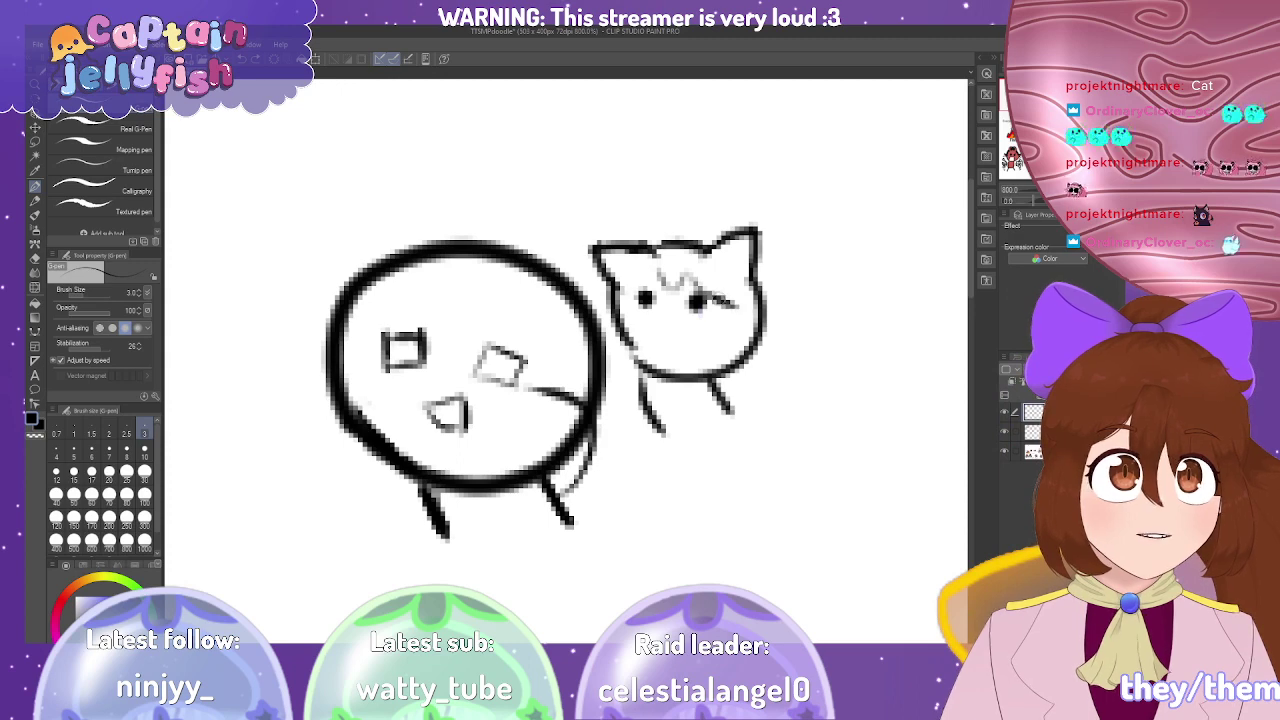
pyautogui.moveTo(702, 294); pyautogui.dragTo(744, 348)
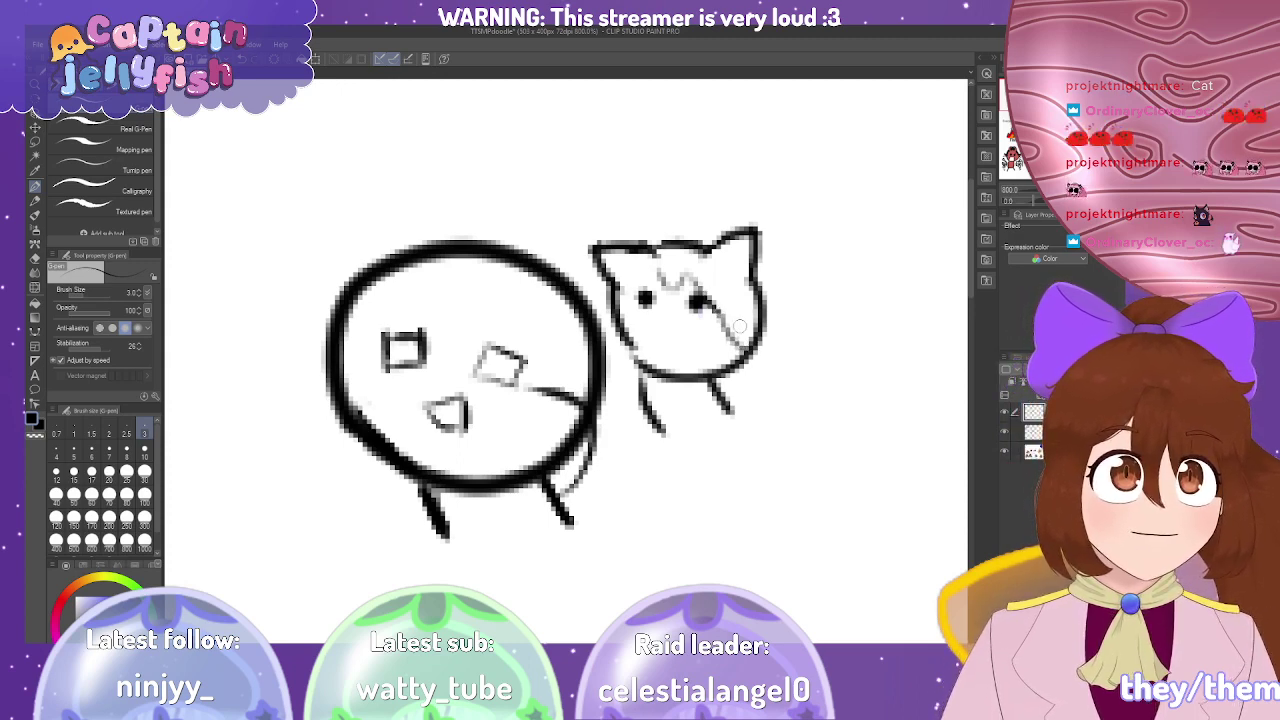
pyautogui.hotkey('ctrl', 'z')
pyautogui.hotkey('ctrl', 'z')
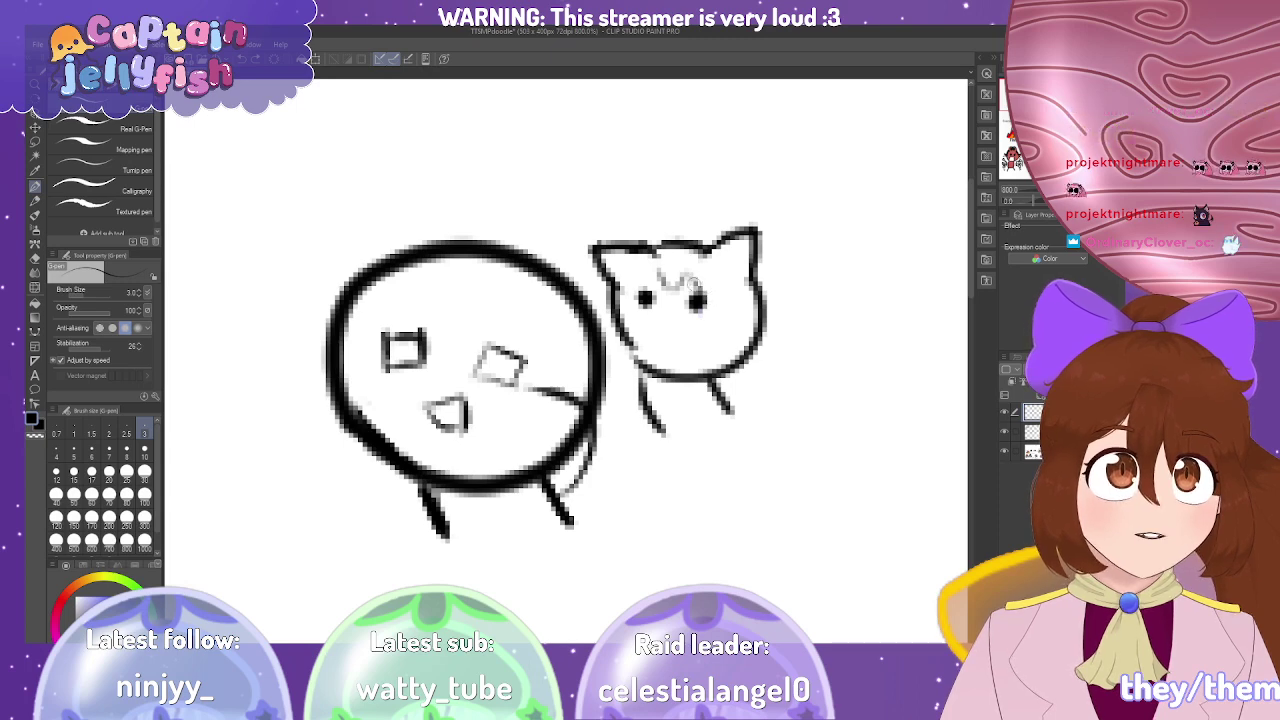
# Draw thin hair strands down both sides of the cat's face, redoing the right-hand one.
pyautogui.moveTo(718, 296); pyautogui.dragTo(762, 352)
pyautogui.hotkey('ctrl', 'z')
pyautogui.moveTo(746, 302); pyautogui.dragTo(750, 338)
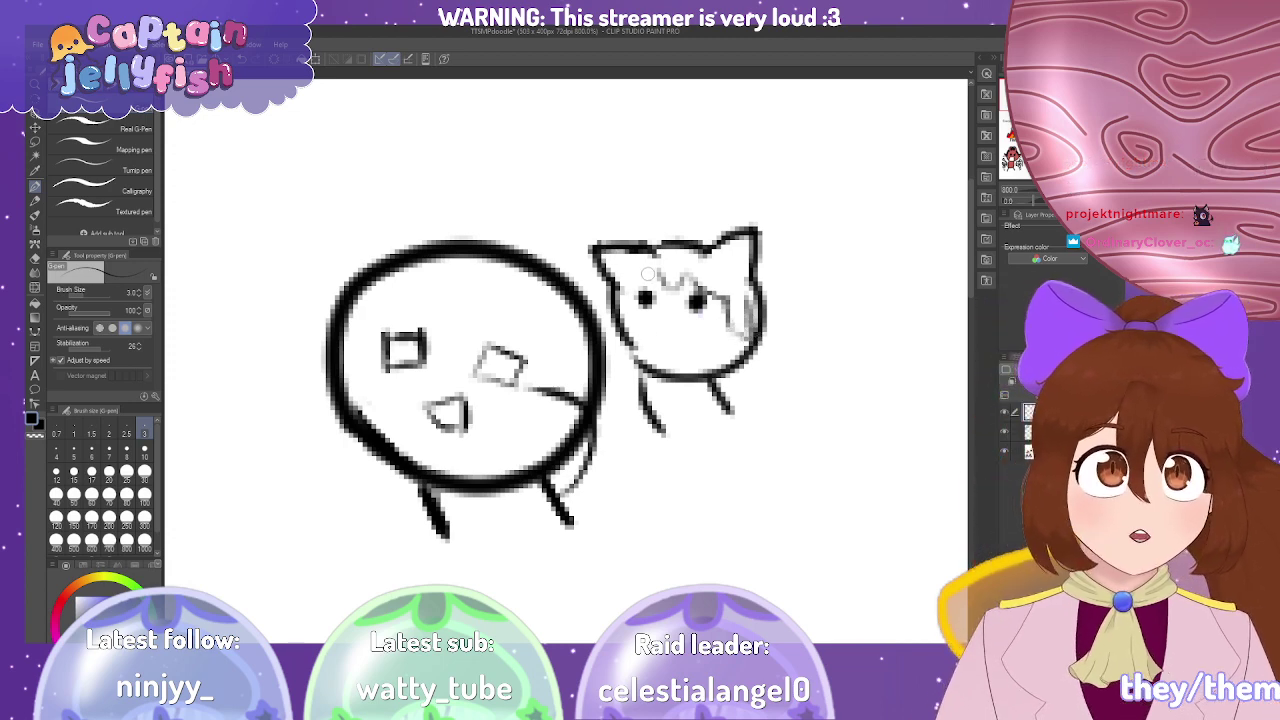
pyautogui.moveTo(652, 280); pyautogui.dragTo(622, 298)
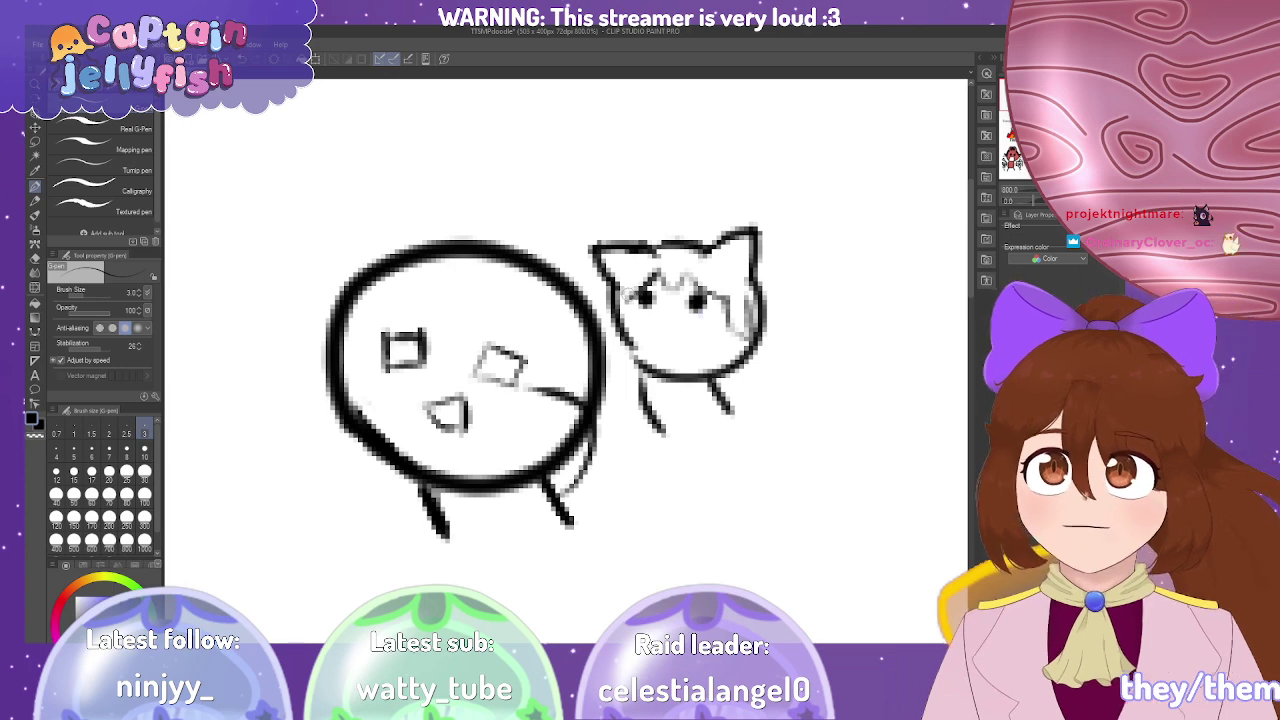
pyautogui.moveTo(627, 306); pyautogui.dragTo(621, 343)
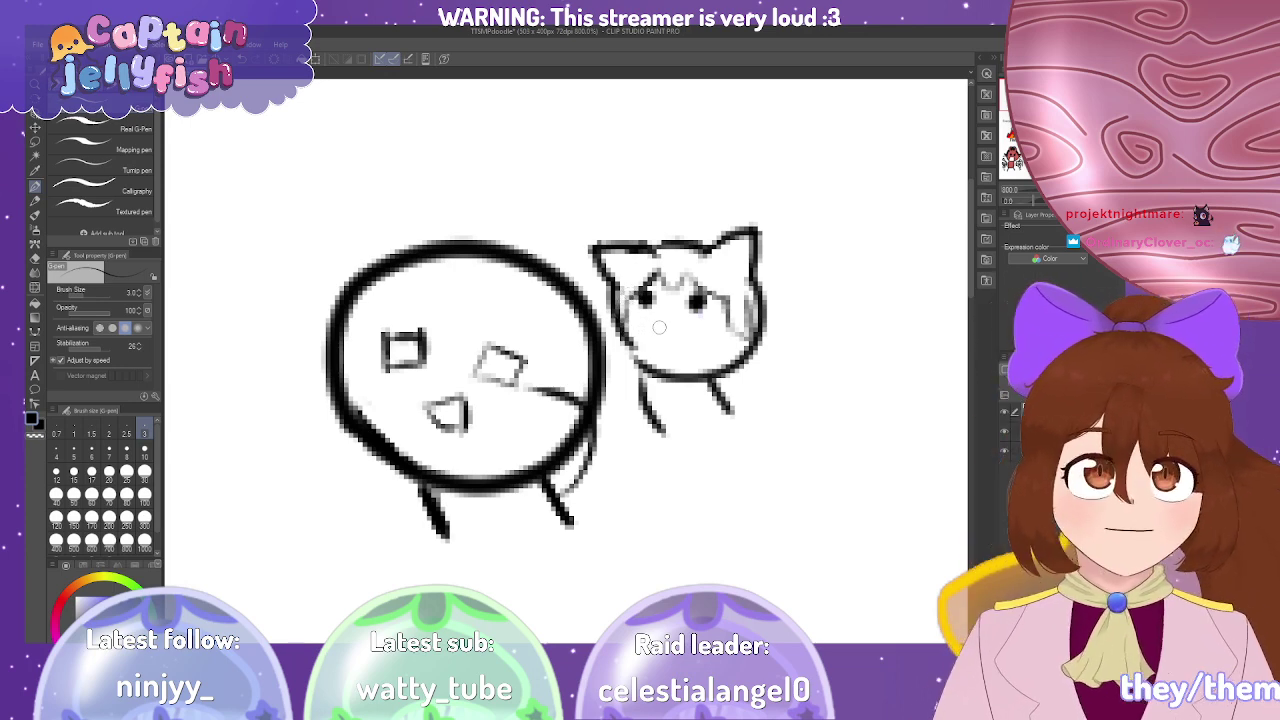
# Draw a short mouth below the cat's eyes and place a dark mark inside each ear.
pyautogui.moveTo(650, 328); pyautogui.dragTo(680, 333)
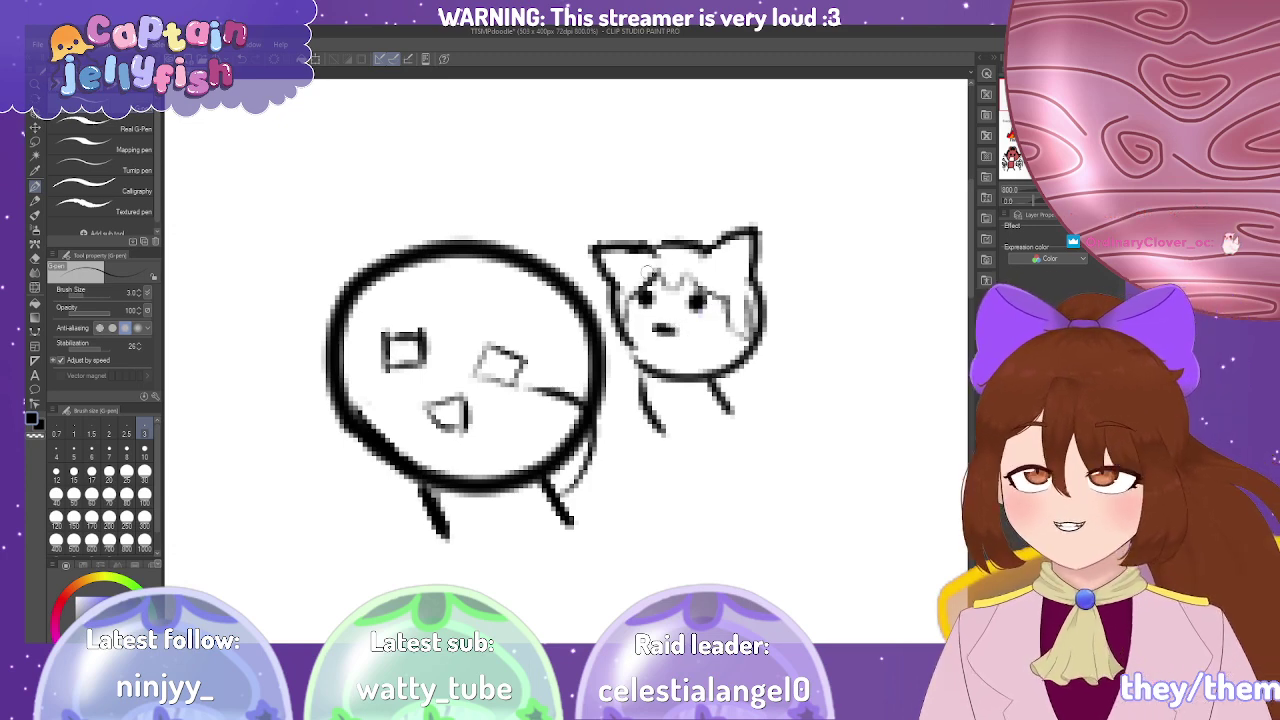
pyautogui.moveTo(620, 265); pyautogui.dragTo(628, 266)
pyautogui.moveTo(727, 262); pyautogui.dragTo(736, 264)
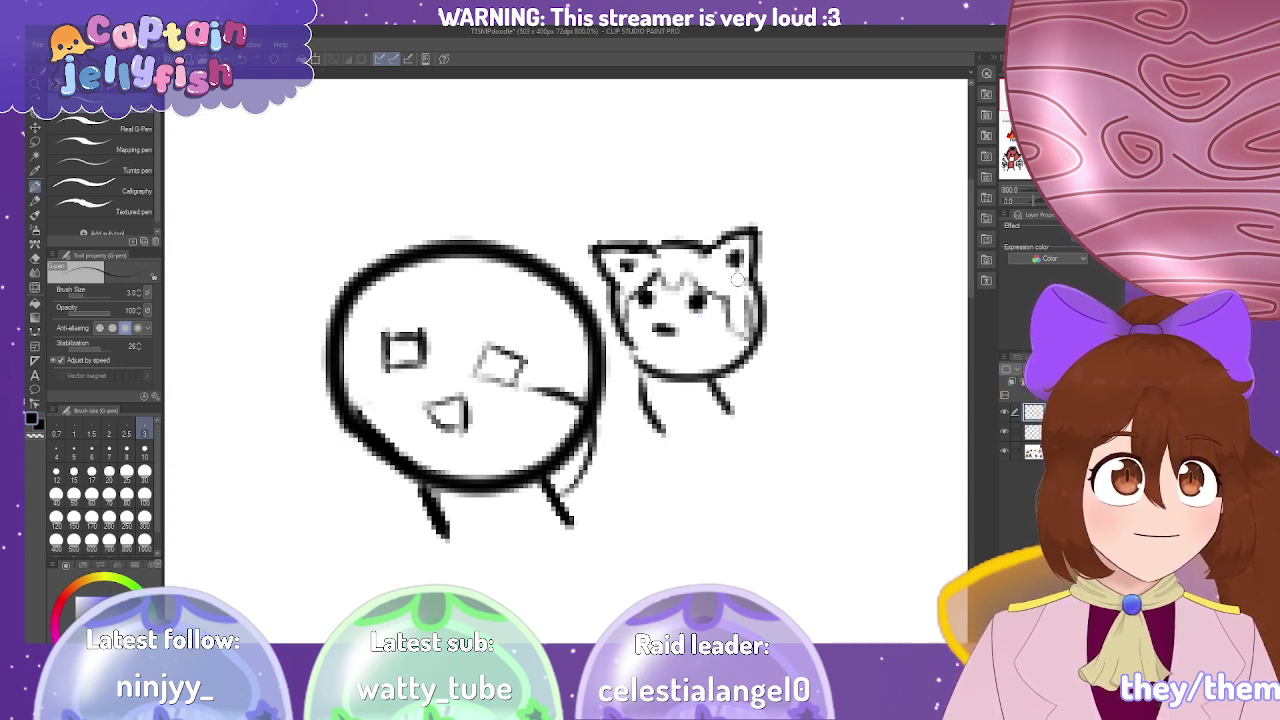
# Add a short arm stroke to each of the cat's two body lines and check the doodle at full-canvas scale.
pyautogui.moveTo(640, 402); pyautogui.dragTo(608, 392)
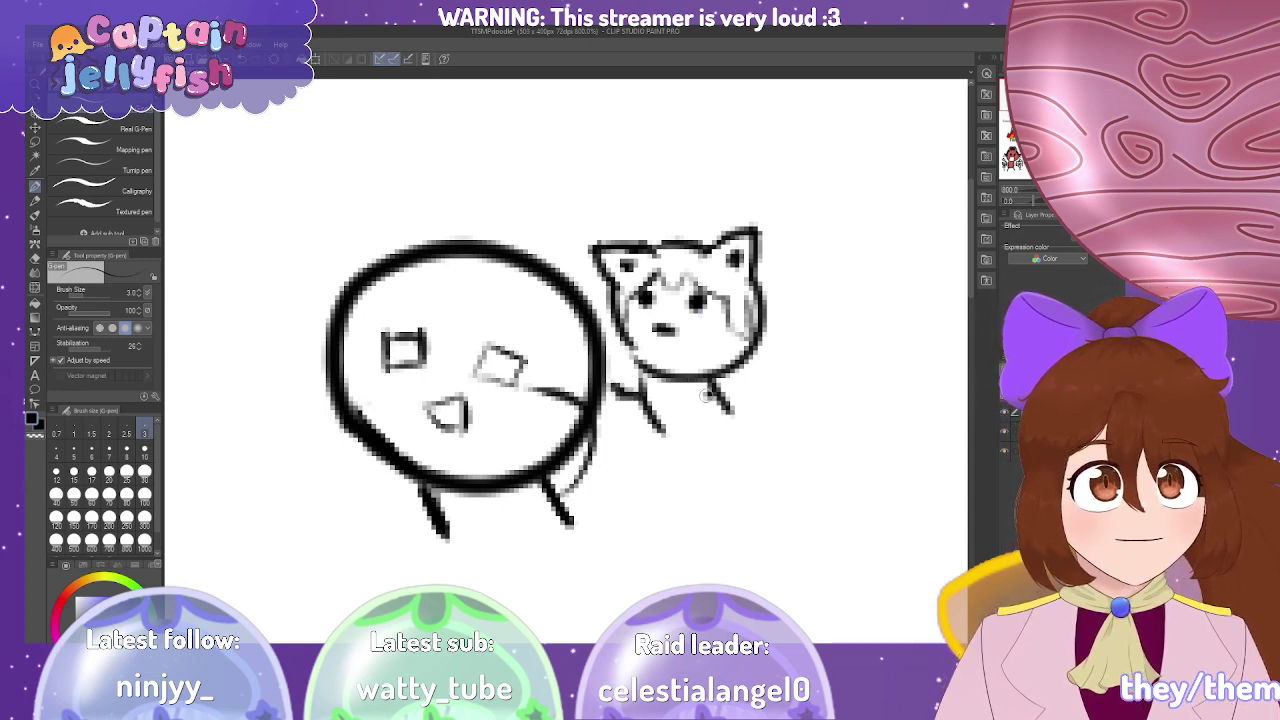
pyautogui.moveTo(708, 396); pyautogui.dragTo(692, 398)
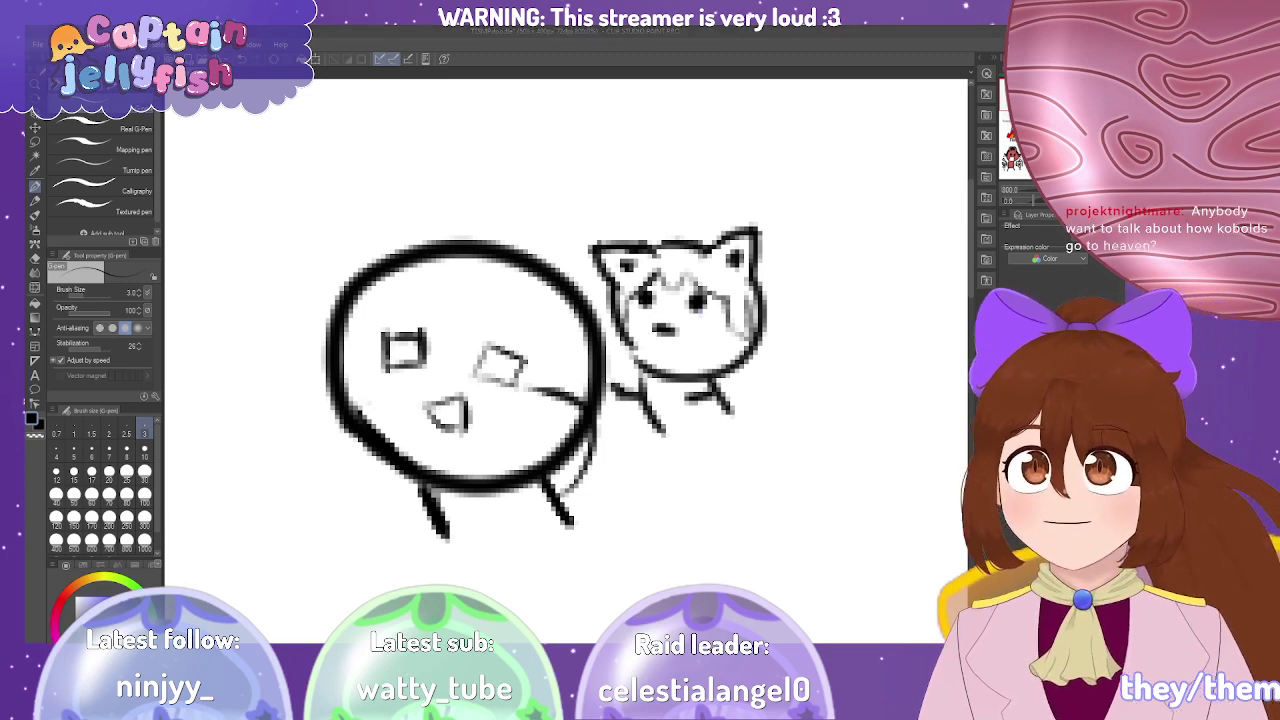
pyautogui.scroll(-6, 400, 377)
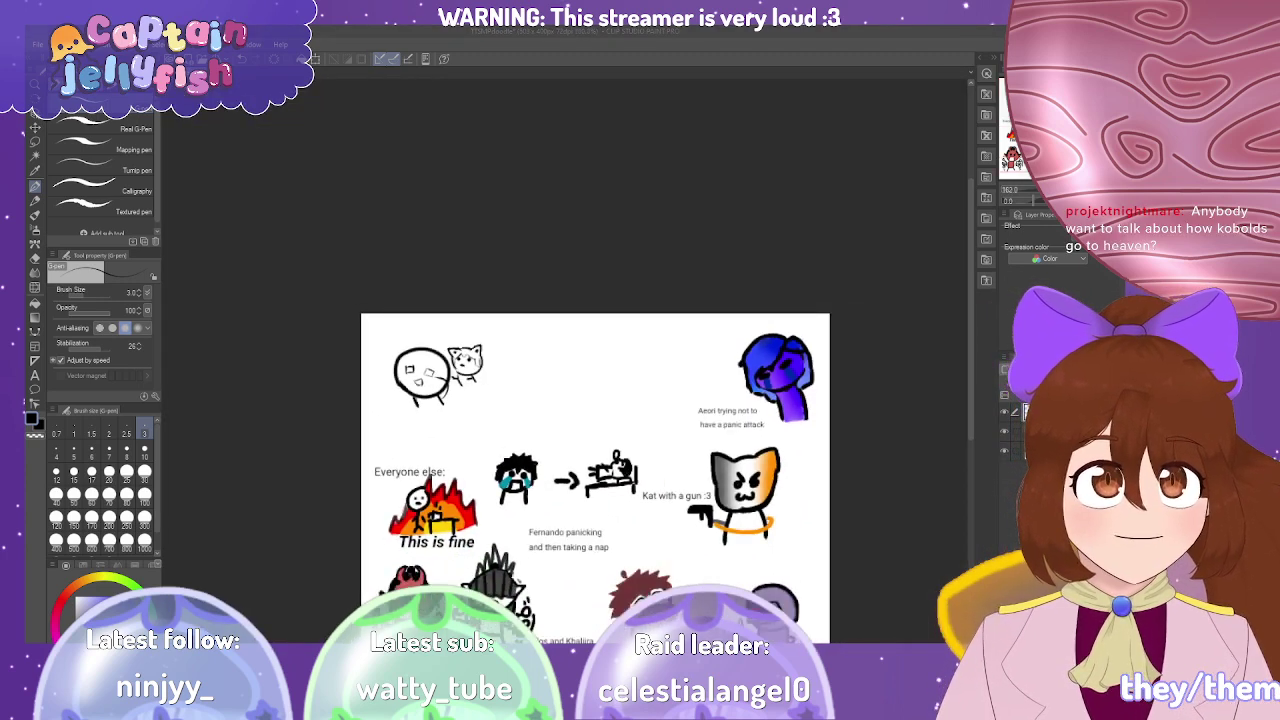
pyautogui.scroll(-2, 381, 417)
# Lasso the whole square-eyed round character, scale it to 79% beside the cat, and clear the selection.
pyautogui.scroll(6, 408, 395)
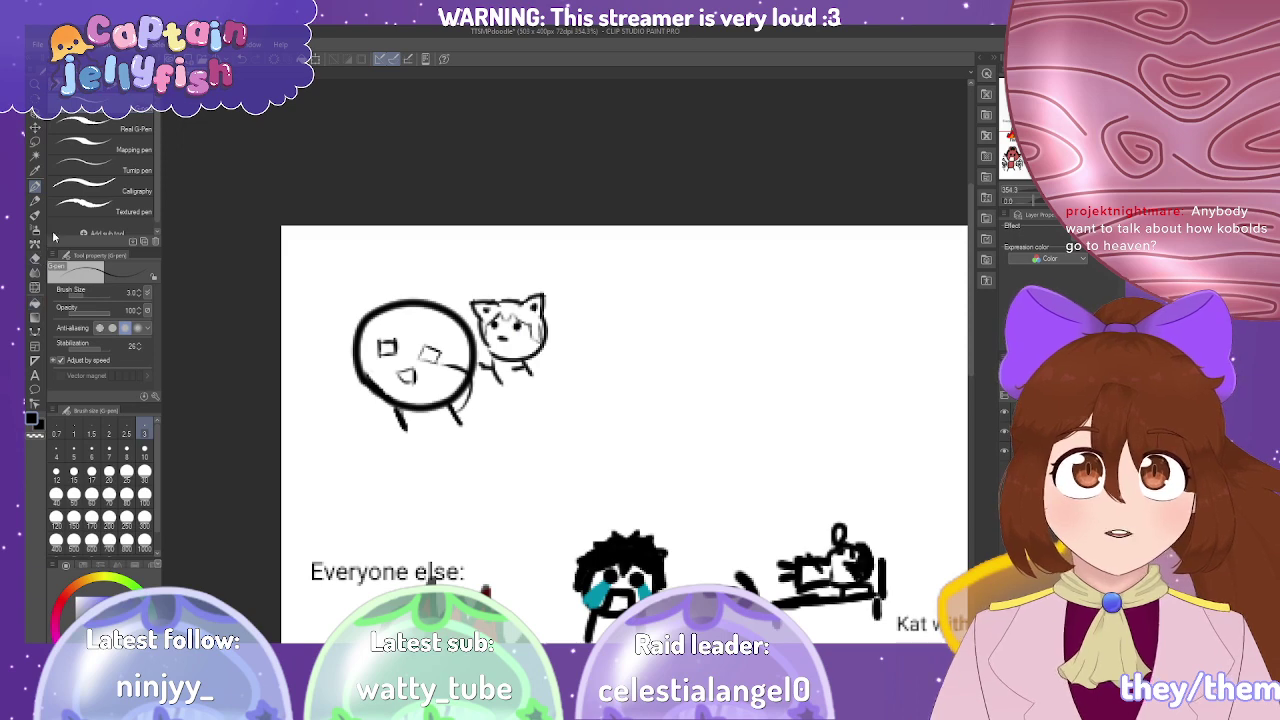
pyautogui.click(35, 141)
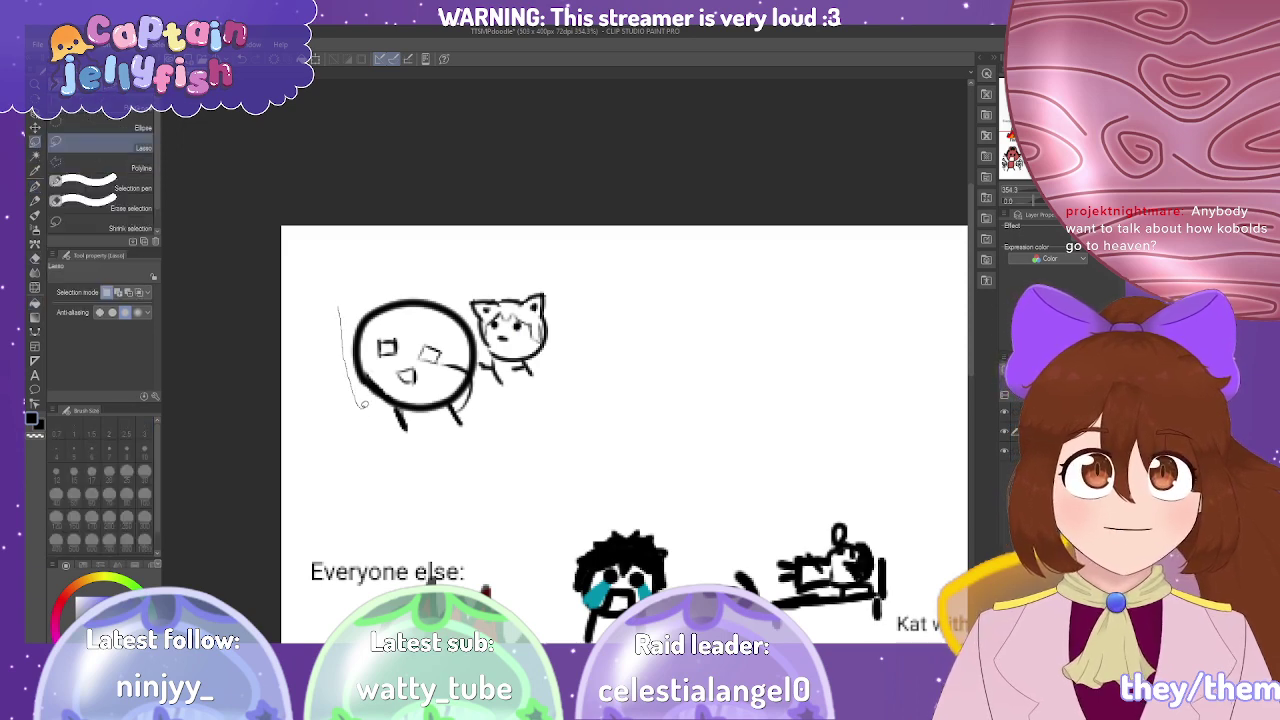
pyautogui.moveTo(488, 386); pyautogui.dragTo(478, 376)
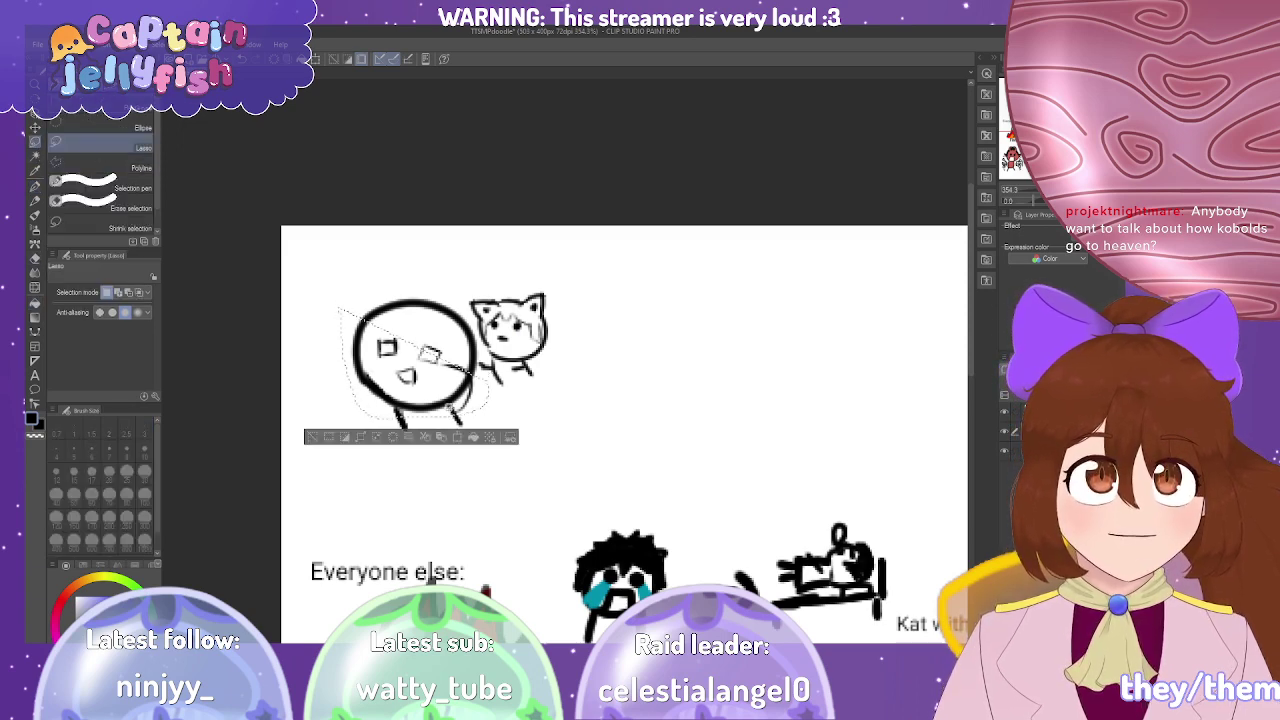
pyautogui.click(320, 440)
pyautogui.moveTo(341, 331)
pyautogui.mouseDown()
pyautogui.moveTo(366, 420)
pyautogui.moveTo(429, 455)
pyautogui.moveTo(475, 437)
pyautogui.moveTo(489, 377)
pyautogui.moveTo(437, 258)
pyautogui.moveTo(349, 309)
pyautogui.moveTo(326, 338)
pyautogui.mouseUp()
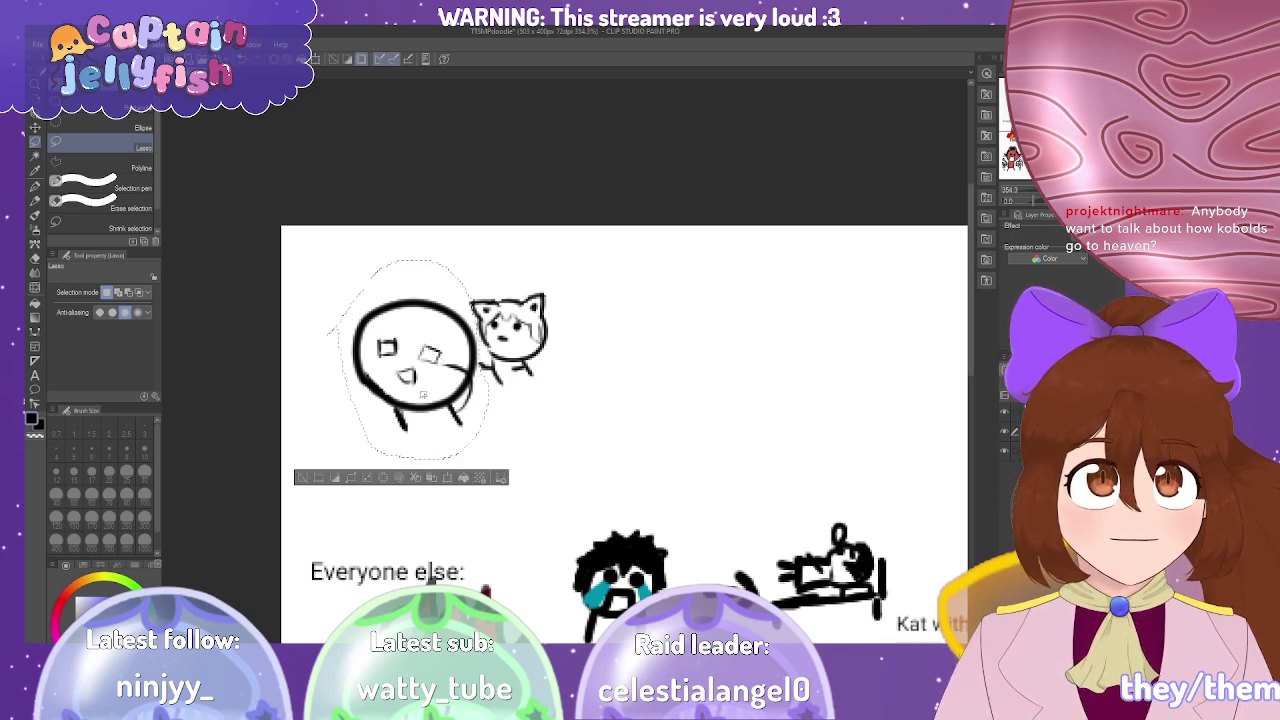
pyautogui.click(448, 480)
pyautogui.moveTo(322, 264)
pyautogui.mouseDown()
pyautogui.moveTo(350, 300)
pyautogui.moveTo(346, 280)
pyautogui.mouseUp()
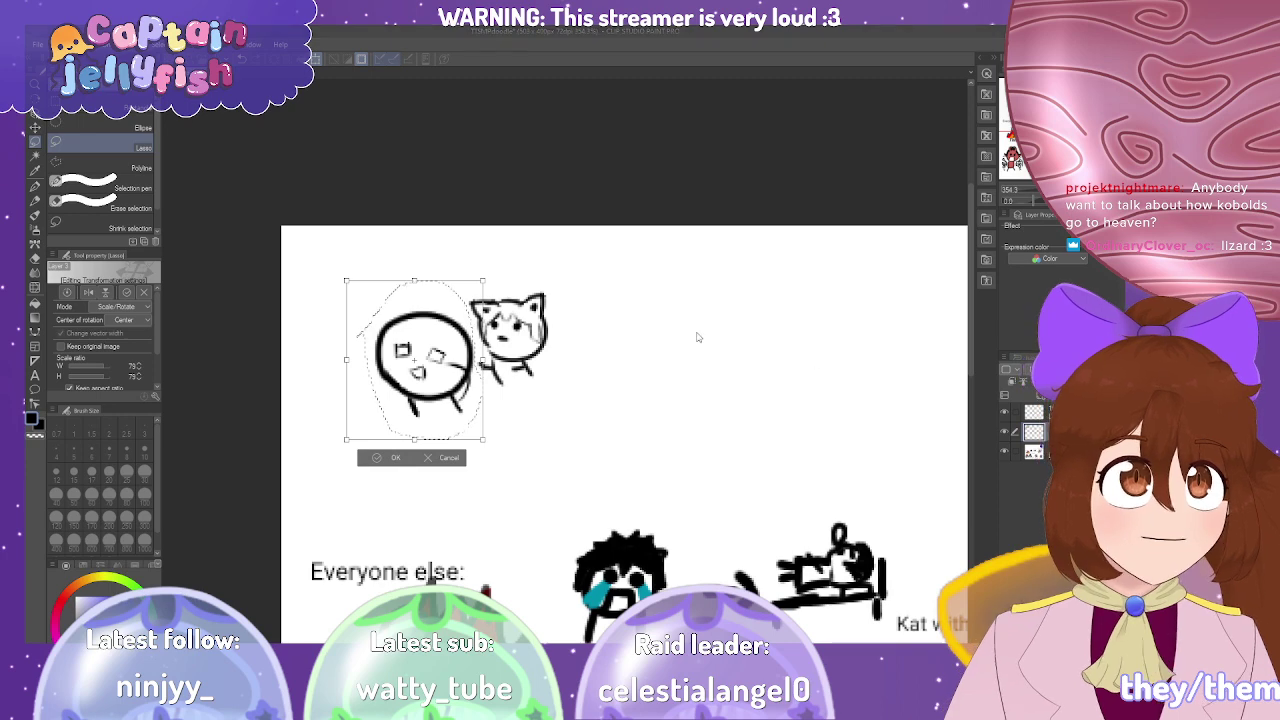
pyautogui.press('Return')
pyautogui.scroll(-8, 478, 406)
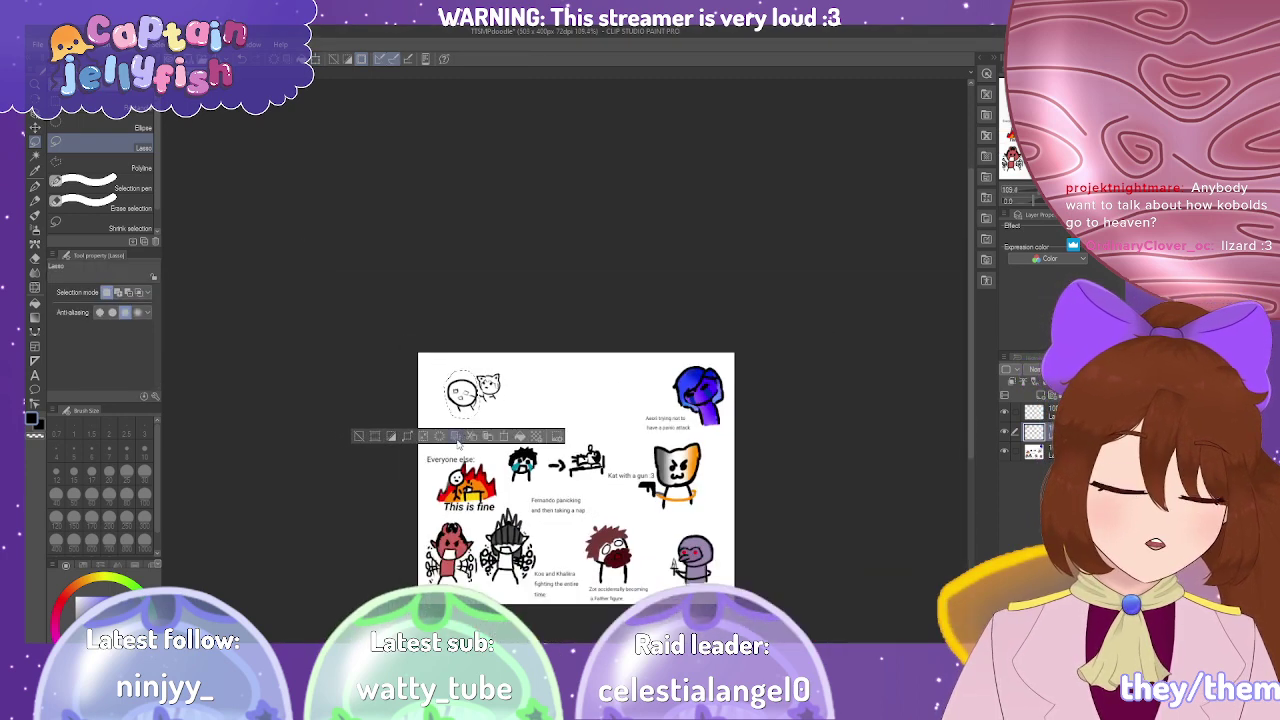
pyautogui.scroll(6, 445, 445)
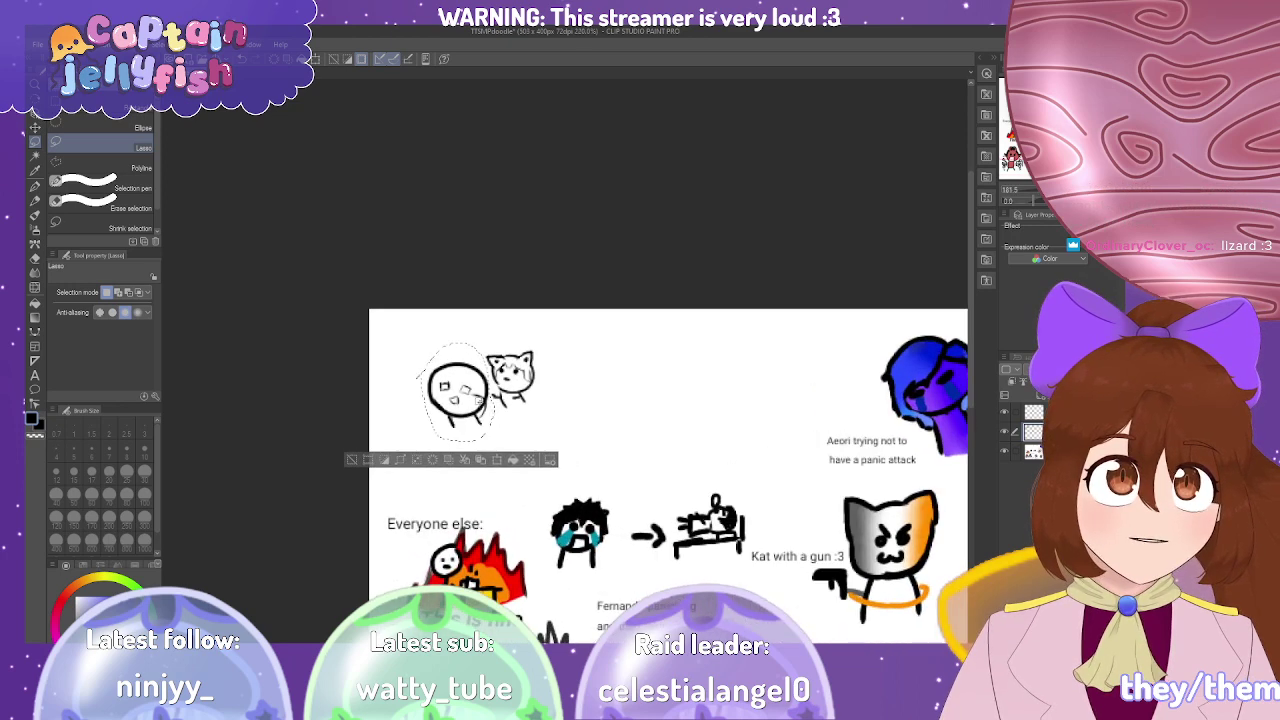
pyautogui.scroll(3, 474, 394)
pyautogui.click(328, 501)
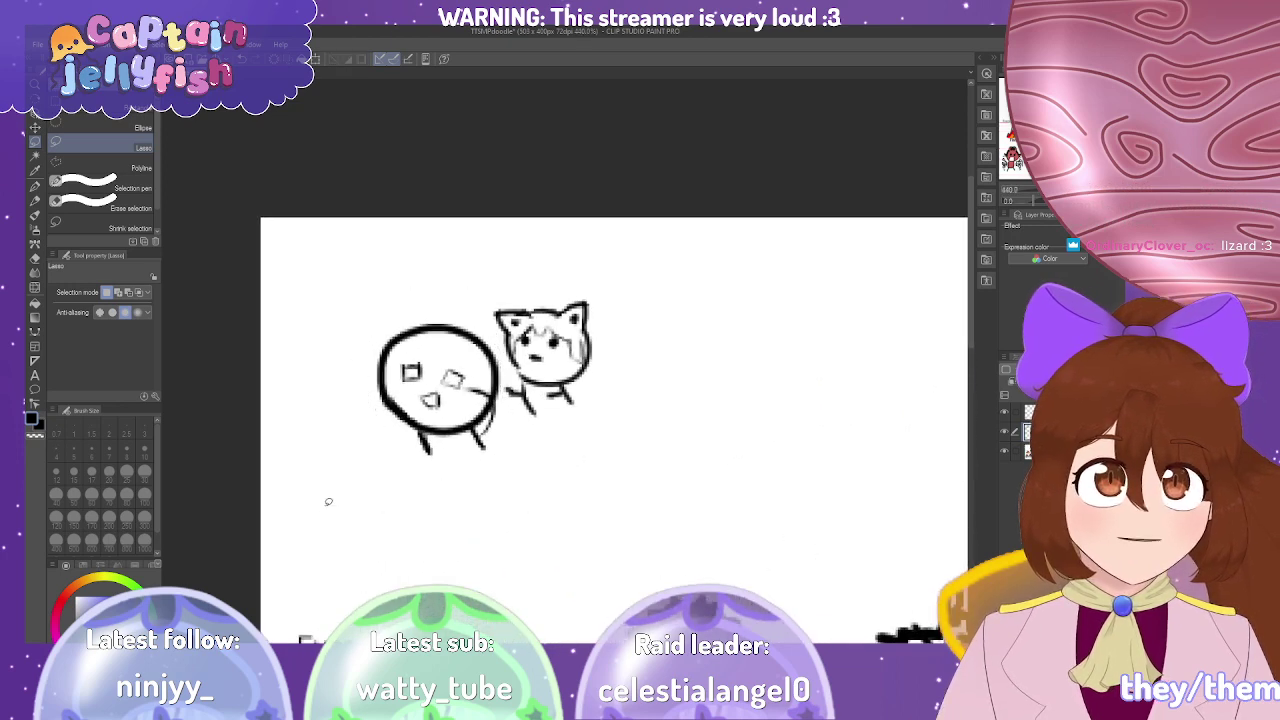
# Erase the round character's left-hand body line and redraw it longer with the size 3 pen.
pyautogui.click(36, 264)
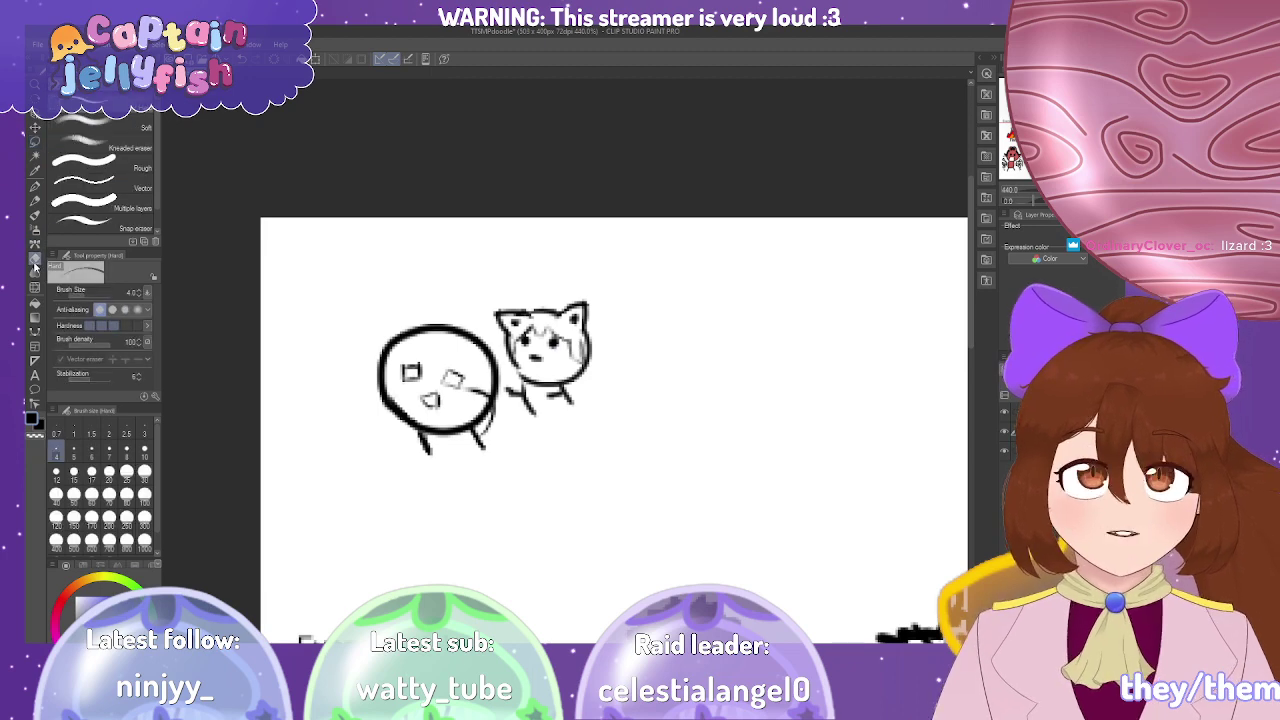
pyautogui.moveTo(432, 458); pyautogui.dragTo(425, 441)
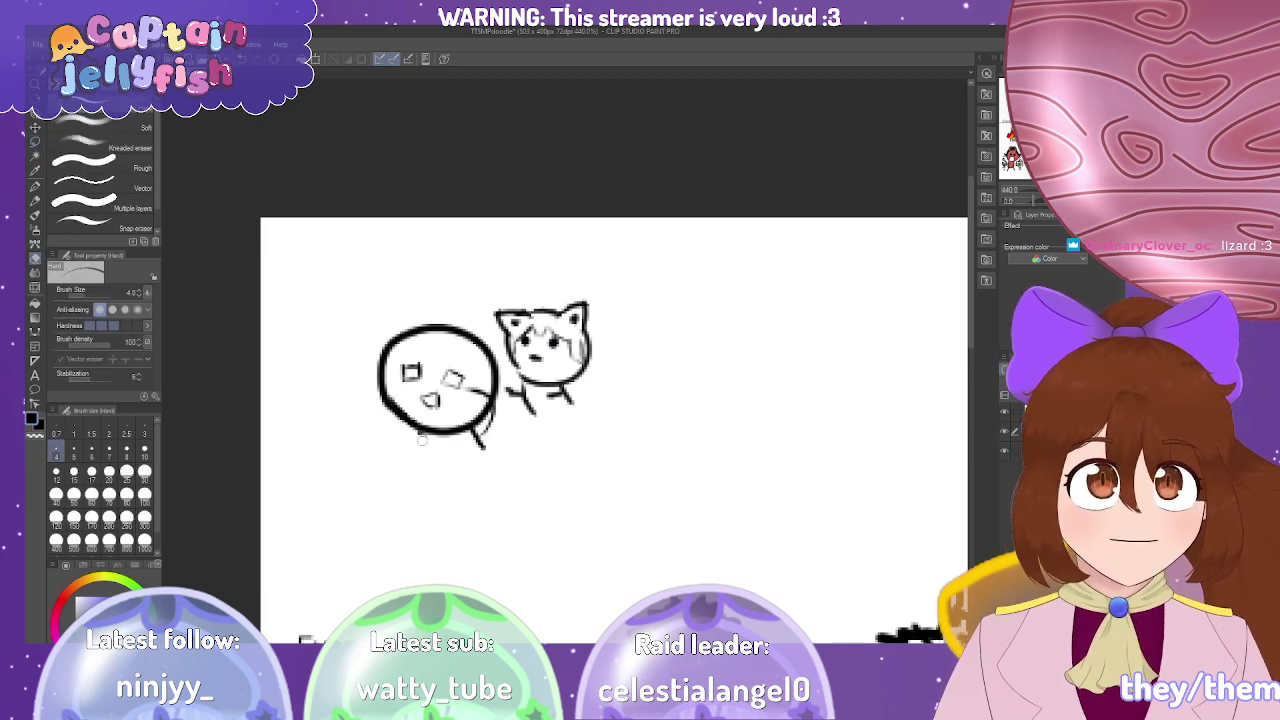
pyautogui.scroll(3, 432, 460)
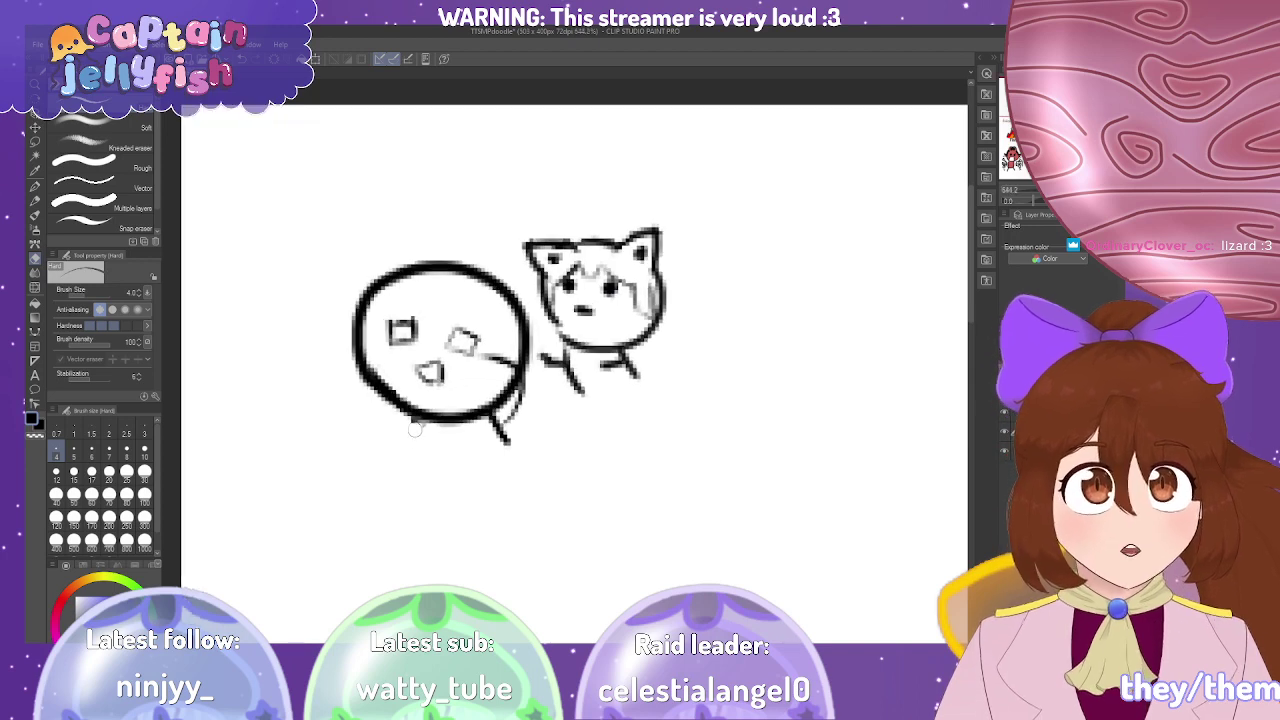
pyautogui.click(35, 187)
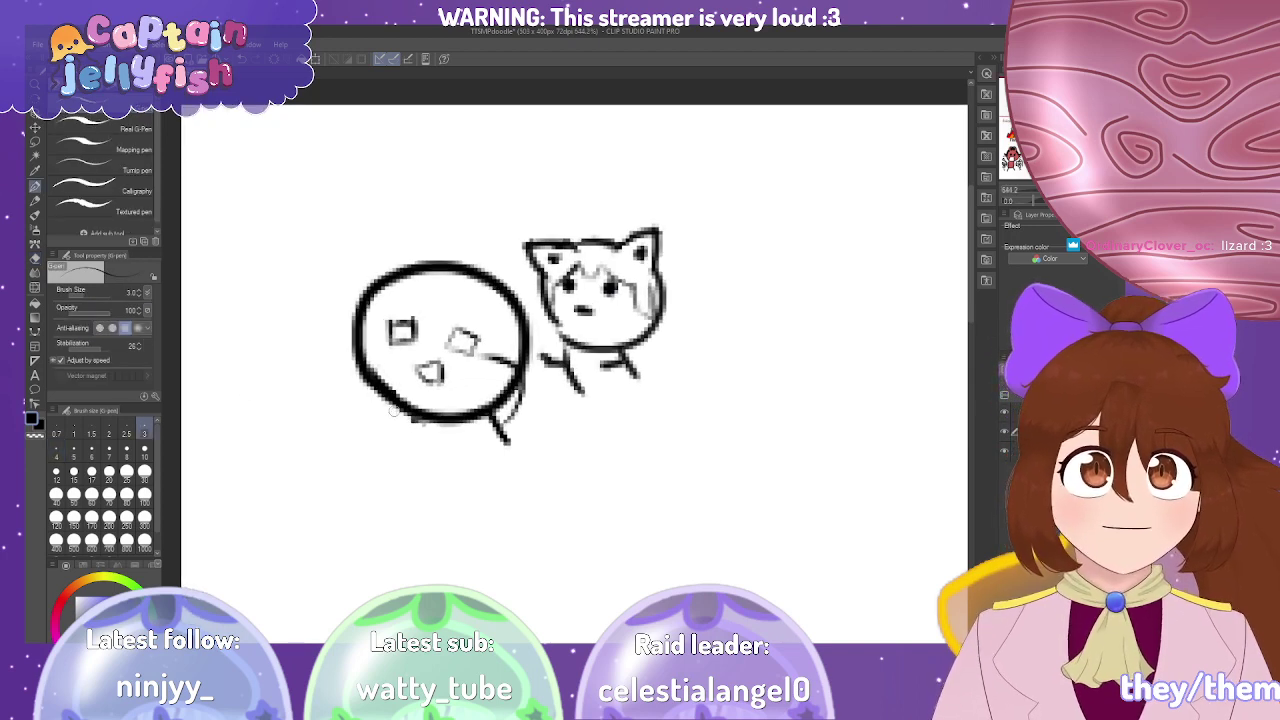
pyautogui.moveTo(408, 418); pyautogui.dragTo(430, 476)
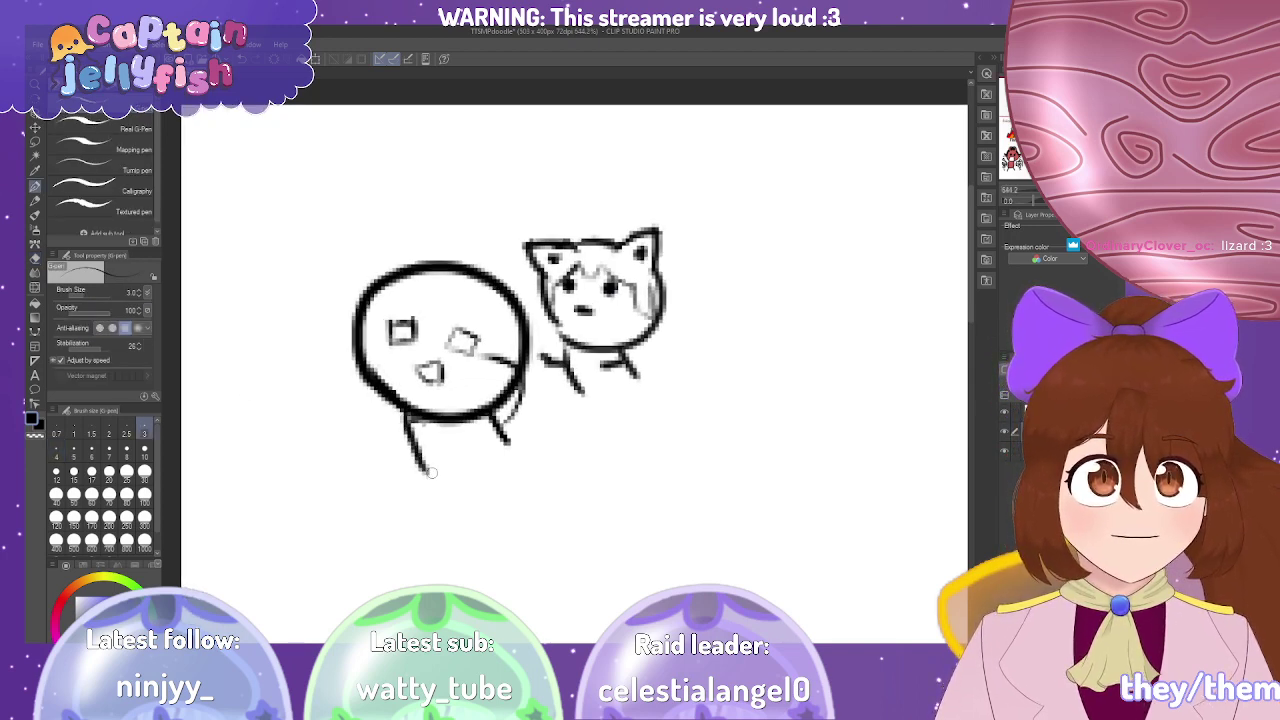
pyautogui.scroll(1, 388, 420)
pyautogui.hotkey('ctrl', 'z')
pyautogui.hotkey('ctrl', 'z')
pyautogui.hotkey('ctrl', 'z')
pyautogui.moveTo(398, 410); pyautogui.dragTo(422, 480)
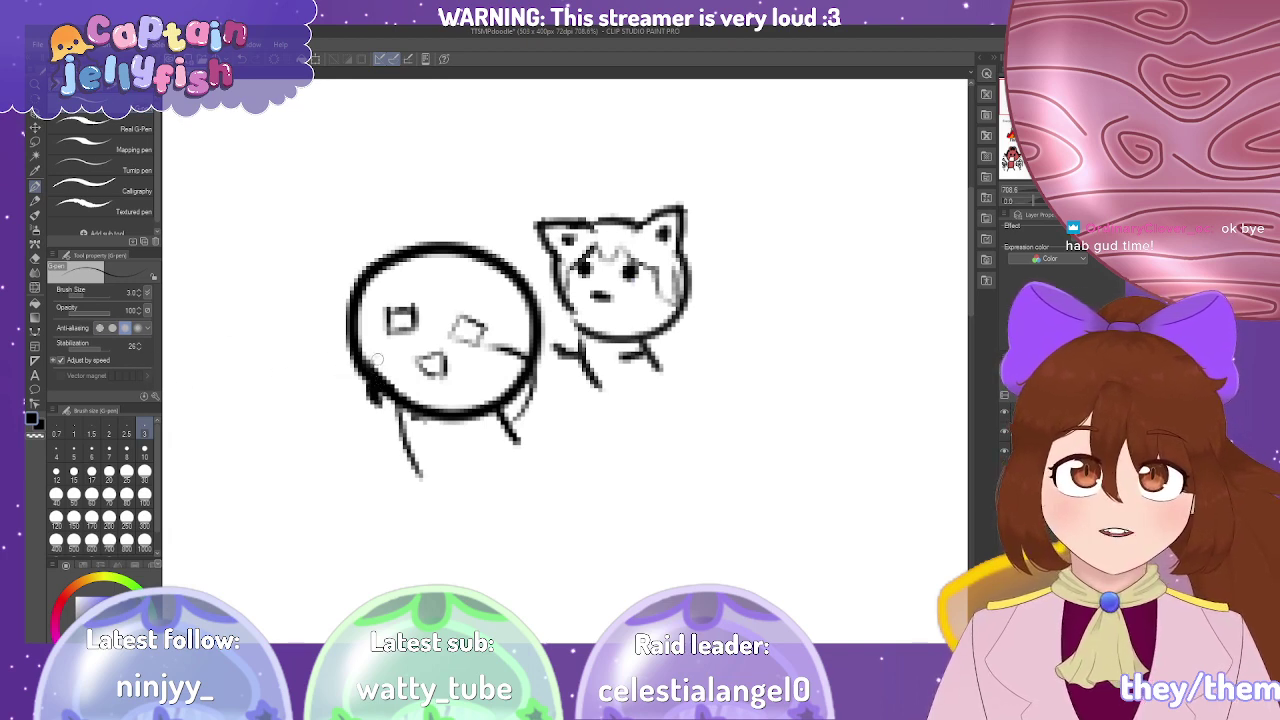
# Build up a pointed hair tuft on the round head's lower-left edge and trim its inside with the eraser.
pyautogui.moveTo(367, 381); pyautogui.dragTo(368, 379)
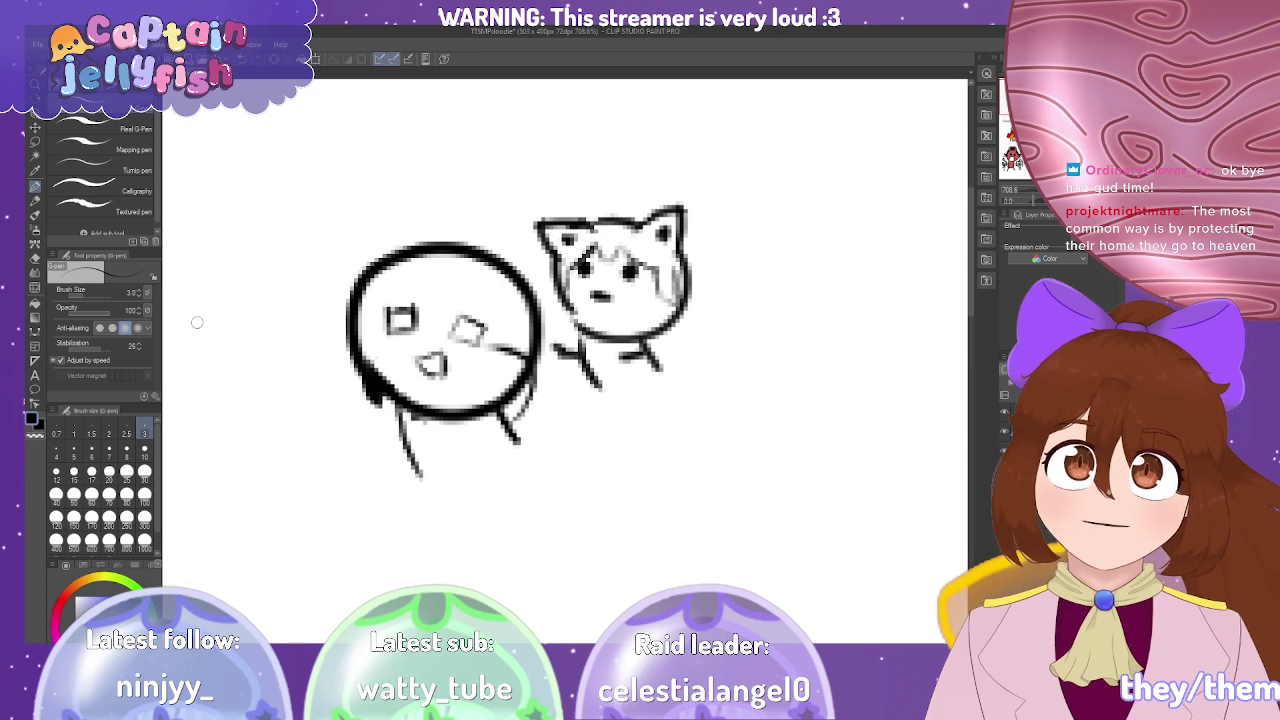
pyautogui.click(36, 258)
pyautogui.moveTo(345, 348)
pyautogui.mouseDown()
pyautogui.moveTo(378, 372)
pyautogui.moveTo(374, 384)
pyautogui.moveTo(372, 358)
pyautogui.moveTo(377, 368)
pyautogui.moveTo(387, 346)
pyautogui.mouseUp()
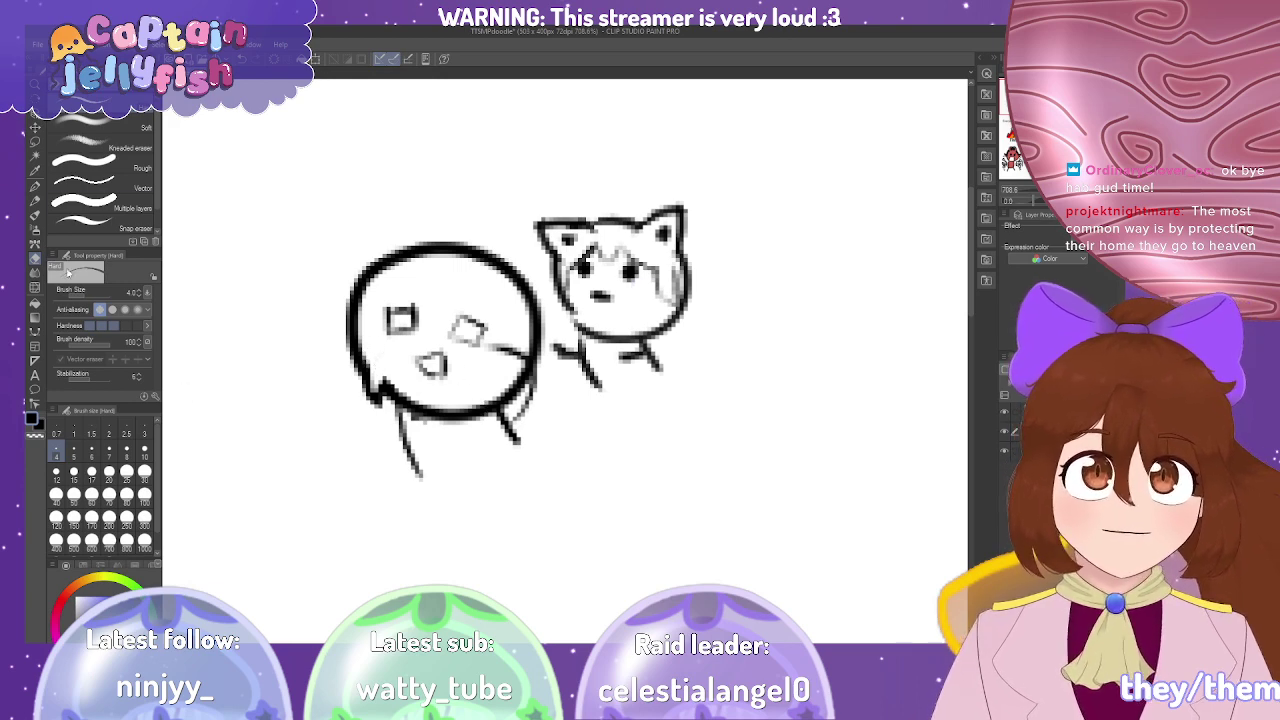
# Draw a small downward point at the middle of the round head's bottom edge and hollow it with the eraser.
pyautogui.press('p')
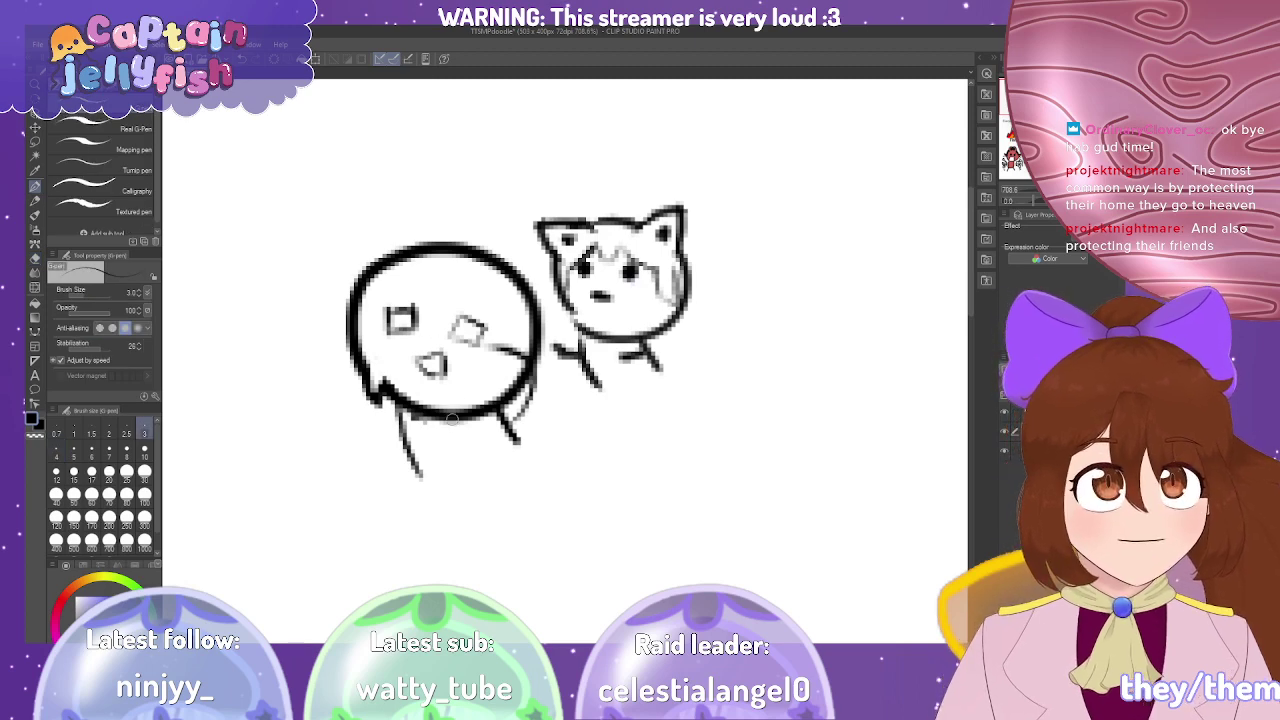
pyautogui.moveTo(455, 428); pyautogui.dragTo(444, 418)
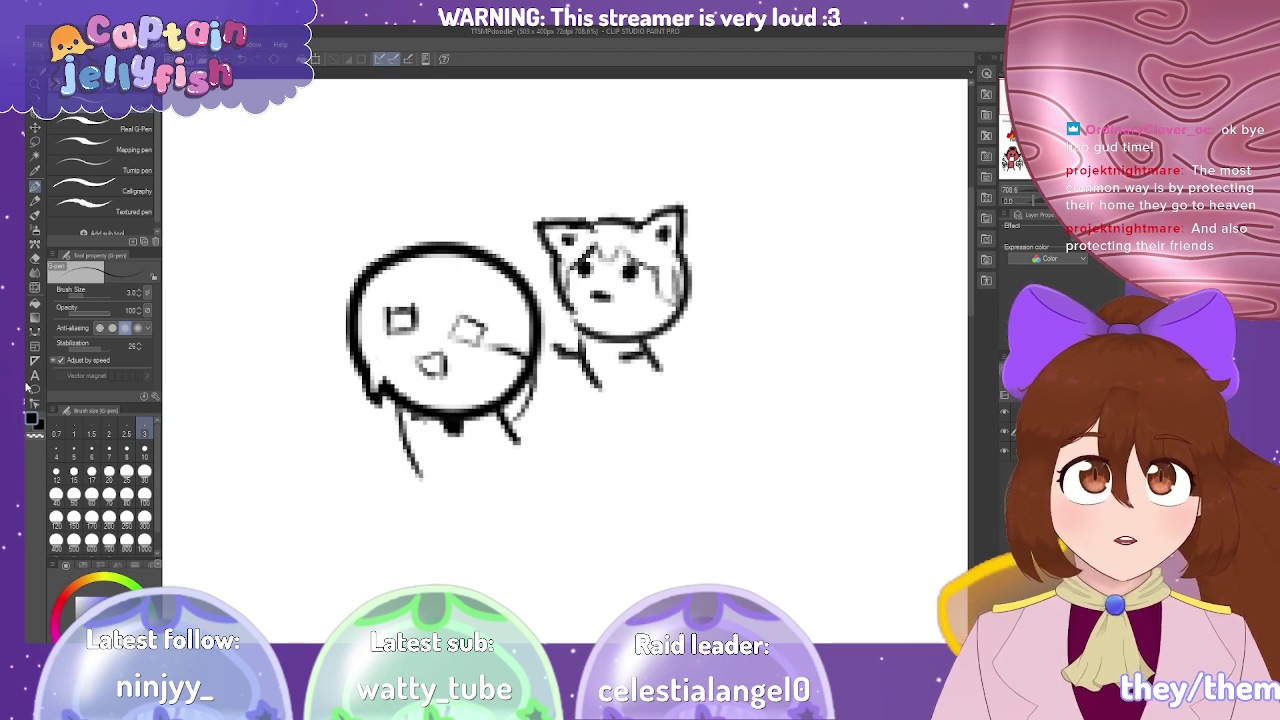
pyautogui.click(37, 258)
pyautogui.moveTo(450, 400); pyautogui.dragTo(450, 412)
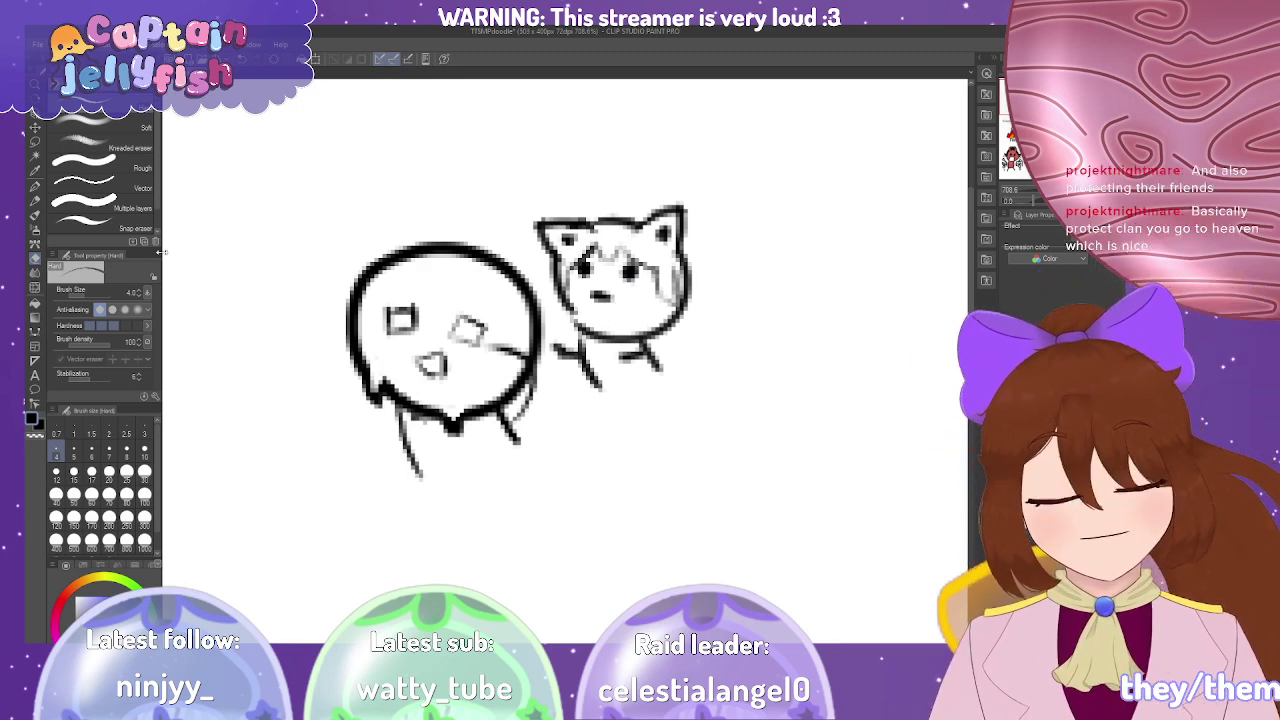
pyautogui.click(36, 186)
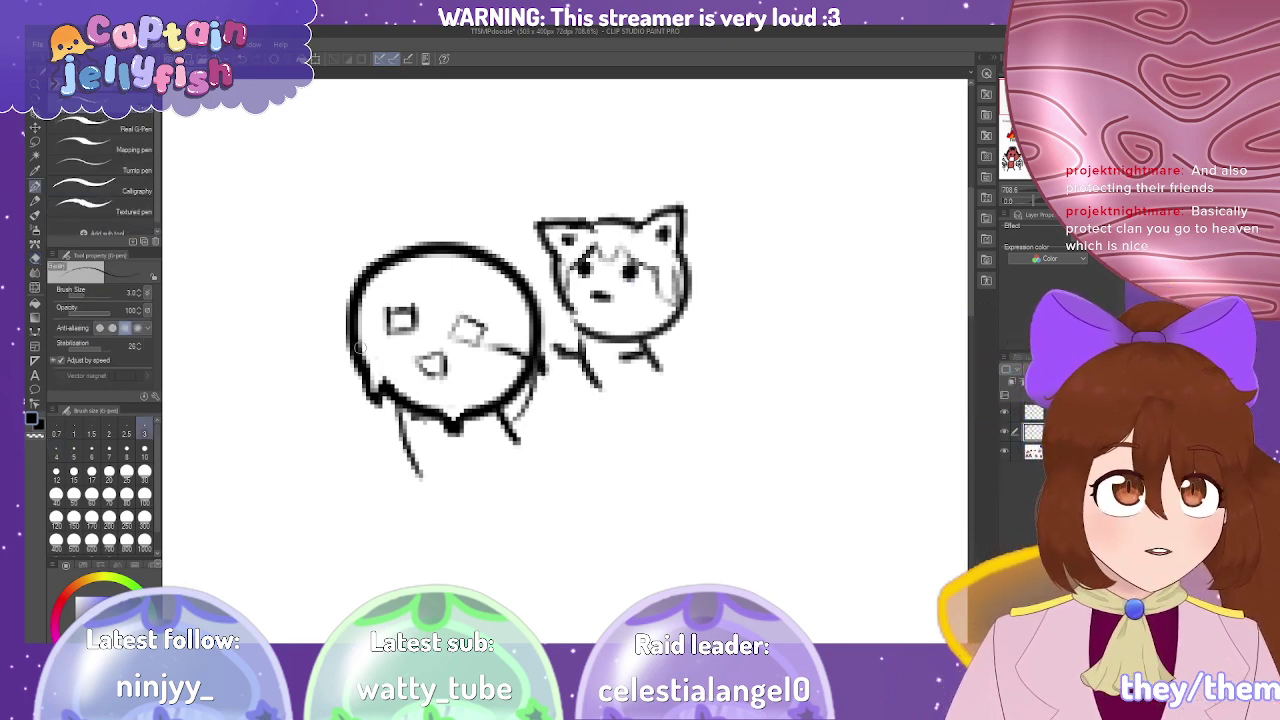
pyautogui.click(36, 257)
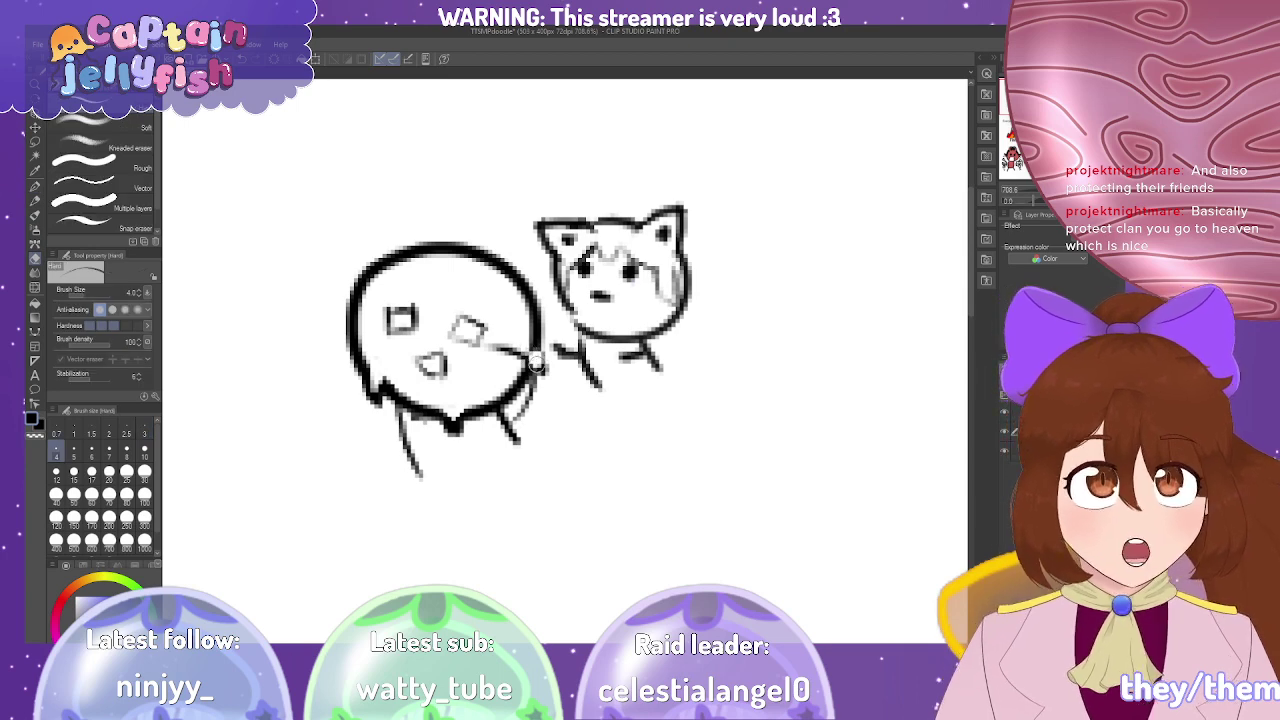
pyautogui.moveTo(541, 385); pyautogui.dragTo(536, 365)
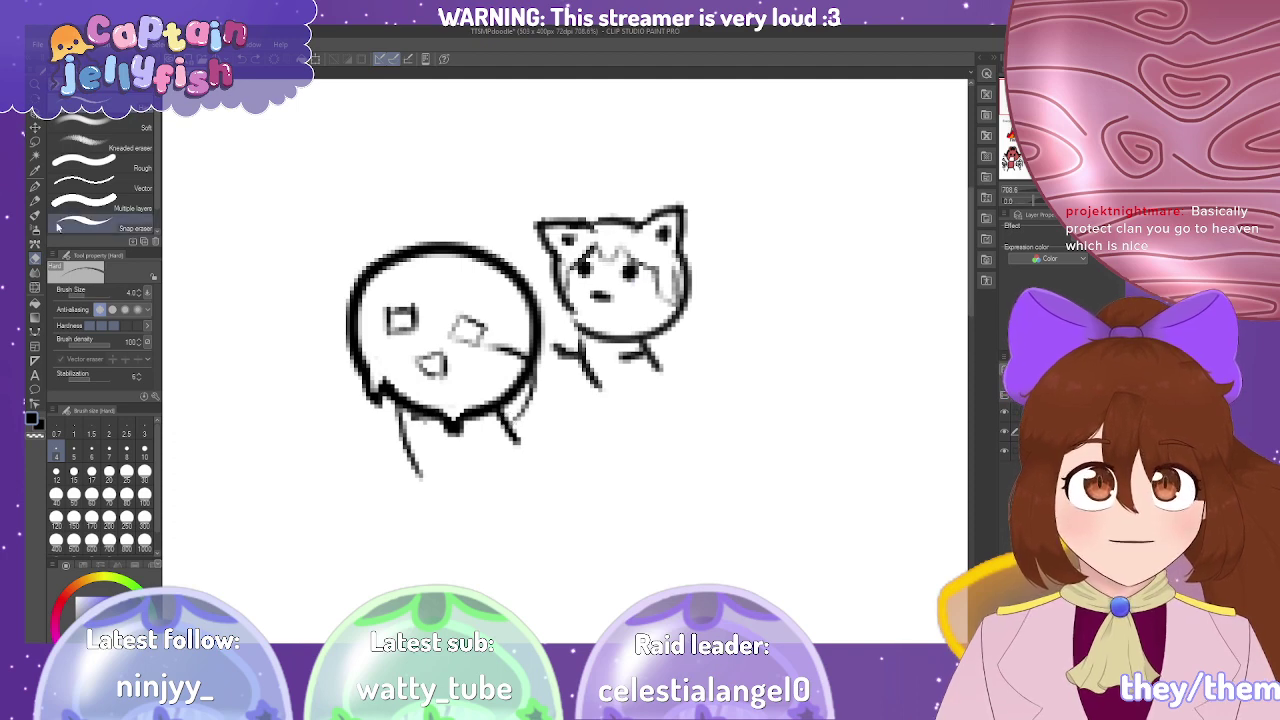
# Add a pointed hair tuft at the round head's lower-right edge with the pen and hollow its inside with the eraser.
pyautogui.click(35, 186)
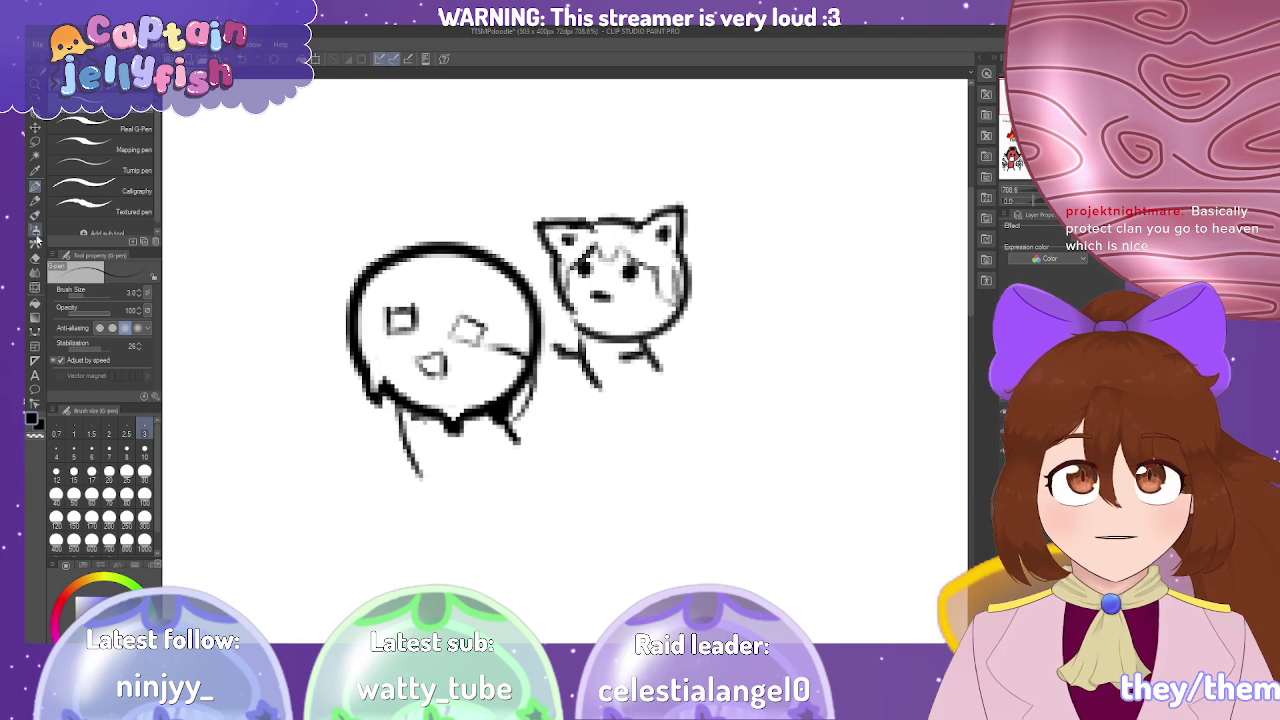
pyautogui.click(35, 258)
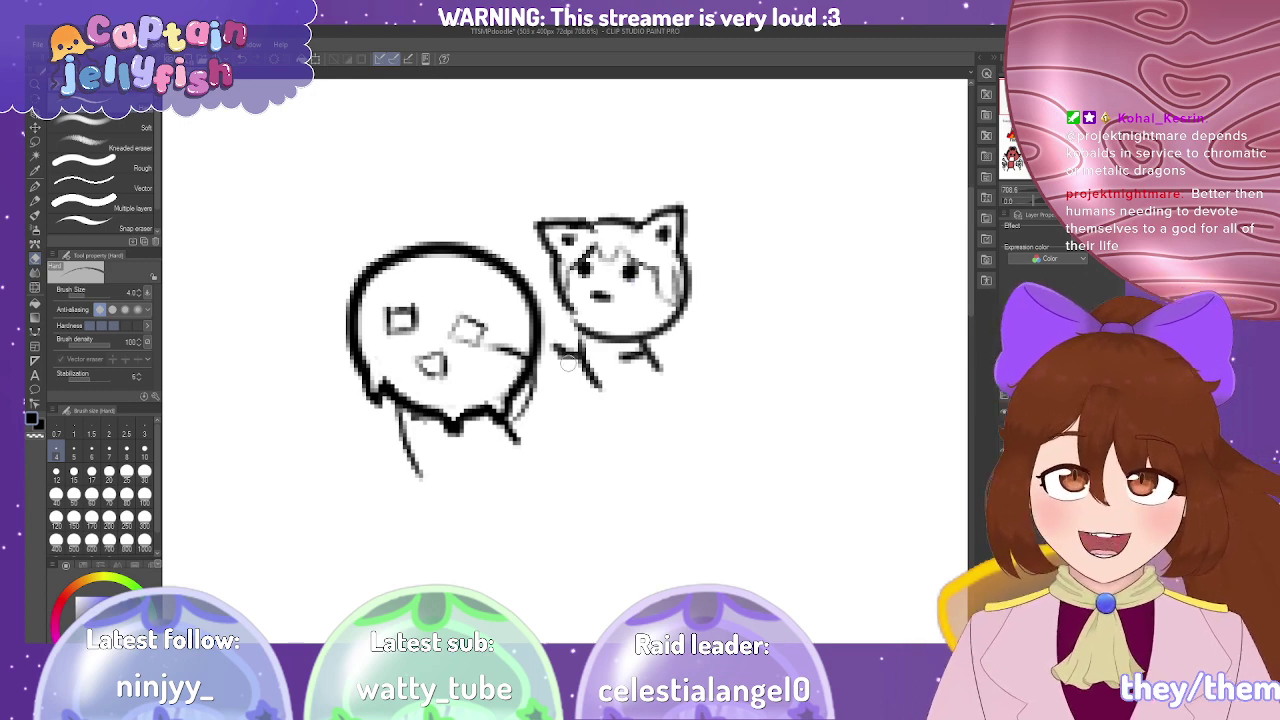
pyautogui.scroll(-3, 568, 362)
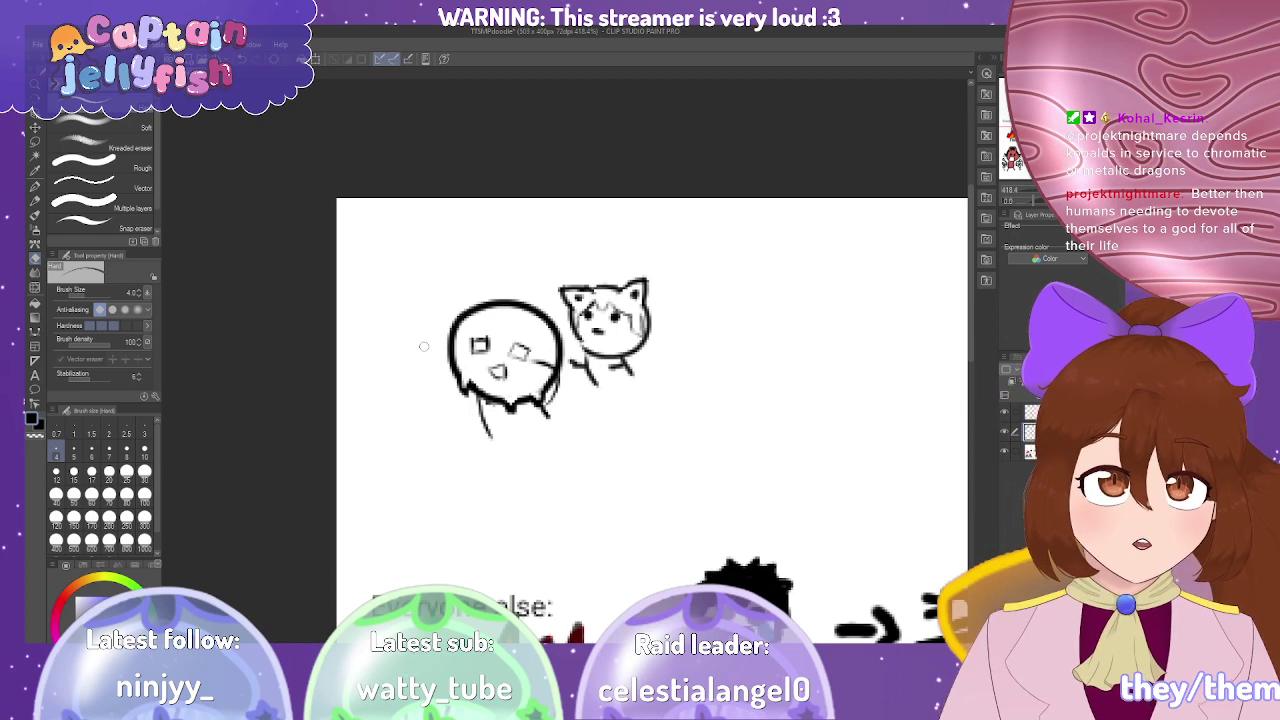
pyautogui.scroll(-1, 424, 348)
pyautogui.scroll(-1, 355, 323)
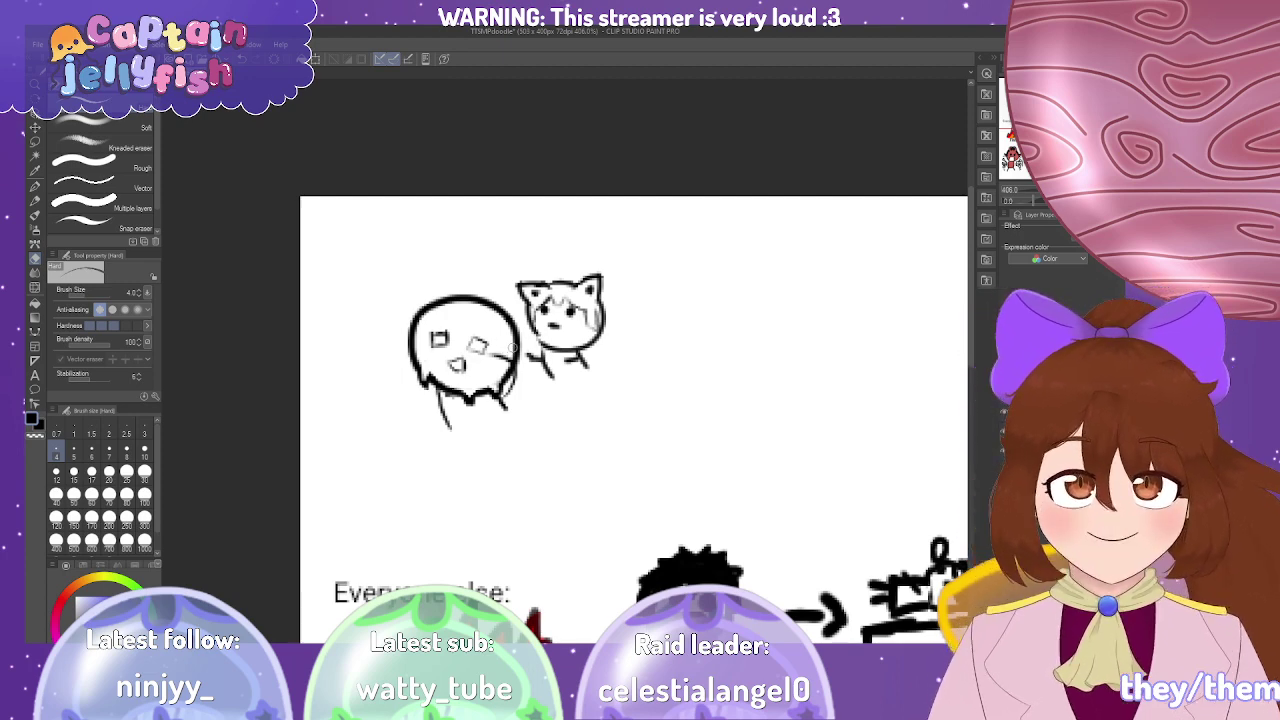
# Retrace the round character's right-hand eye with the size 3 pen, rounding off its corners.
pyautogui.scroll(2, 496, 348)
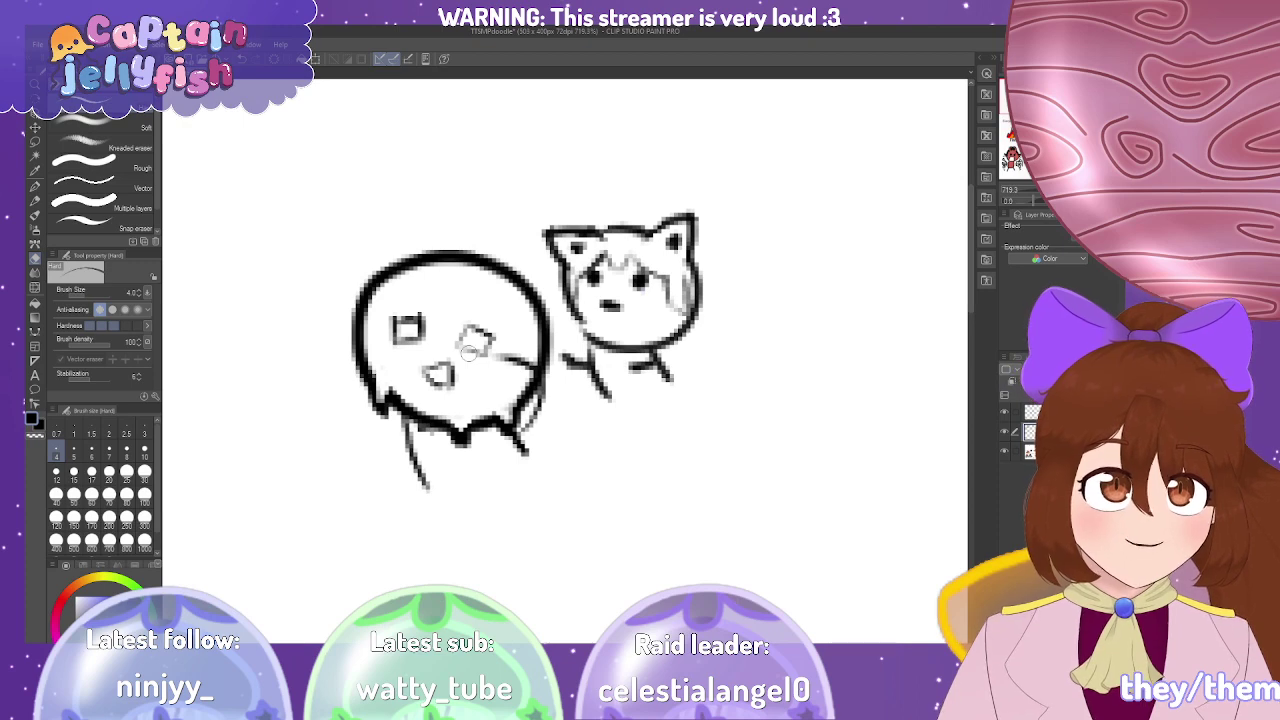
pyautogui.click(34, 189)
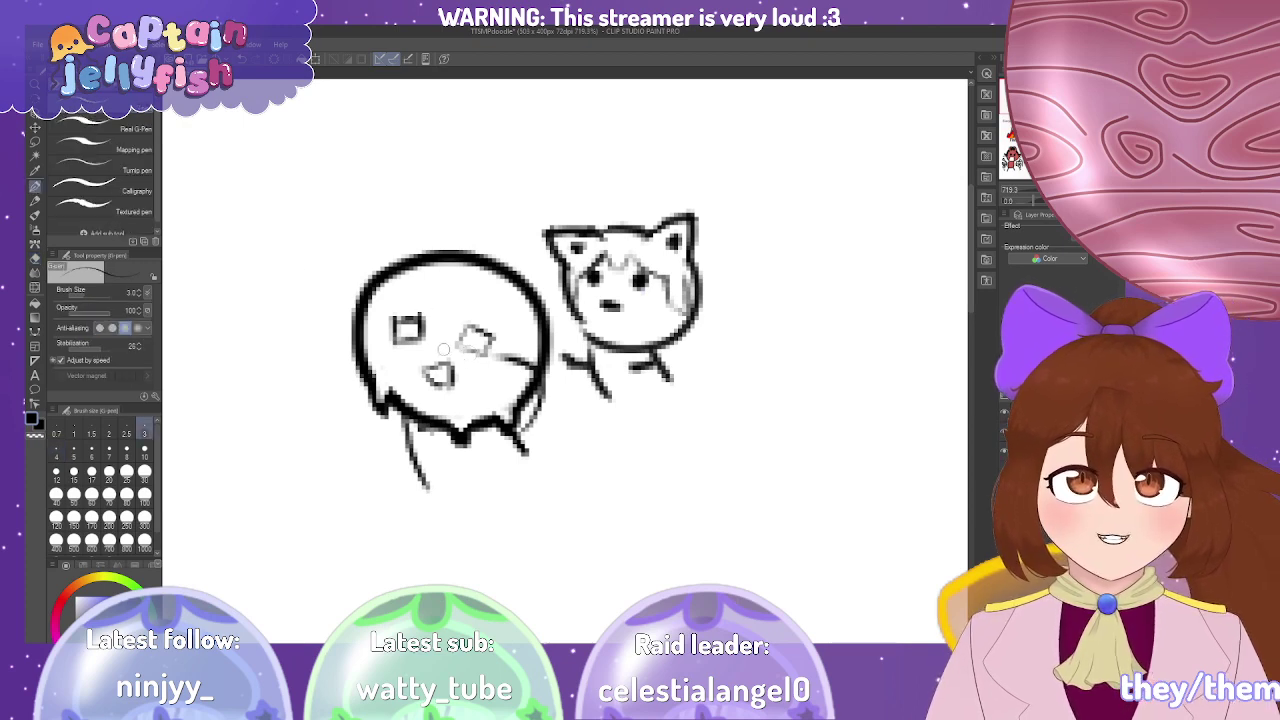
pyautogui.moveTo(460, 345)
pyautogui.mouseDown()
pyautogui.moveTo(490, 360)
pyautogui.moveTo(488, 336)
pyautogui.mouseUp()
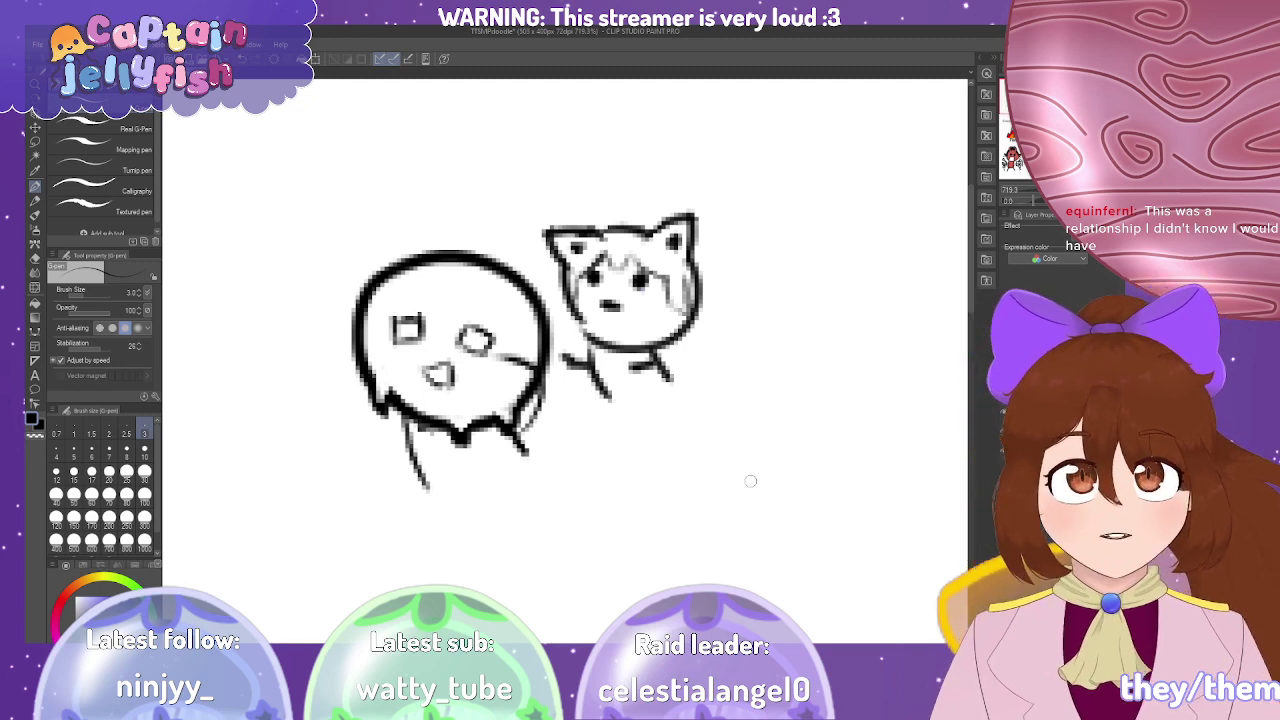
pyautogui.scroll(-2, 514, 354)
pyautogui.scroll(-2, 512, 352)
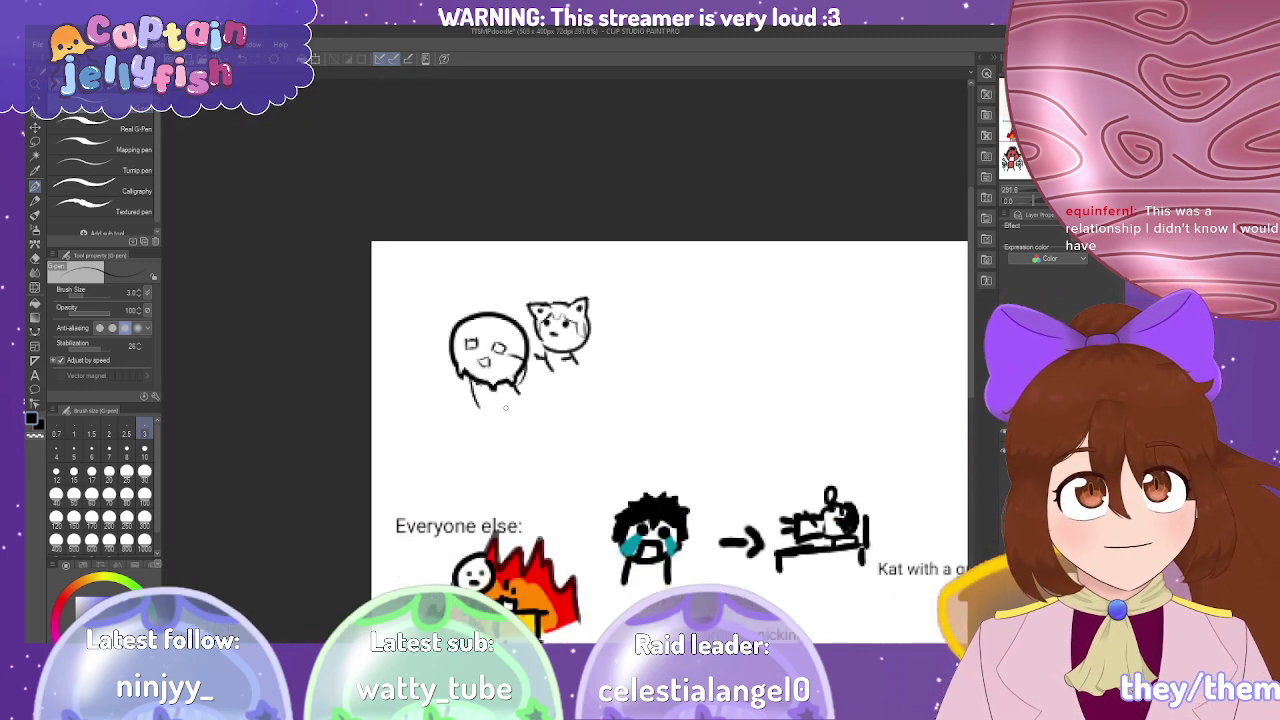
# Lengthen the round character's two body lines and add an outward-slanting arm line on the left-hand side.
pyautogui.scroll(2, 505, 406)
pyautogui.scroll(2, 416, 366)
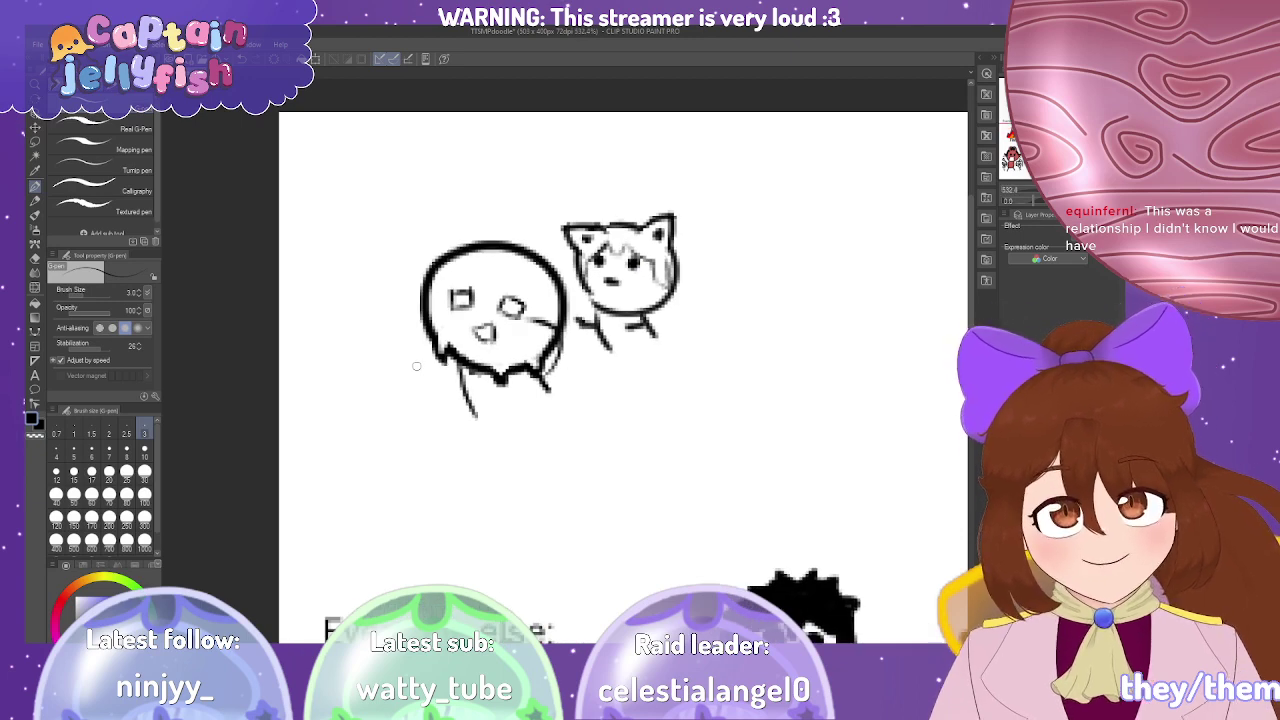
pyautogui.moveTo(462, 376)
pyautogui.mouseDown()
pyautogui.moveTo(453, 432)
pyautogui.moveTo(480, 428)
pyautogui.mouseUp()
pyautogui.moveTo(547, 388); pyautogui.dragTo(556, 403)
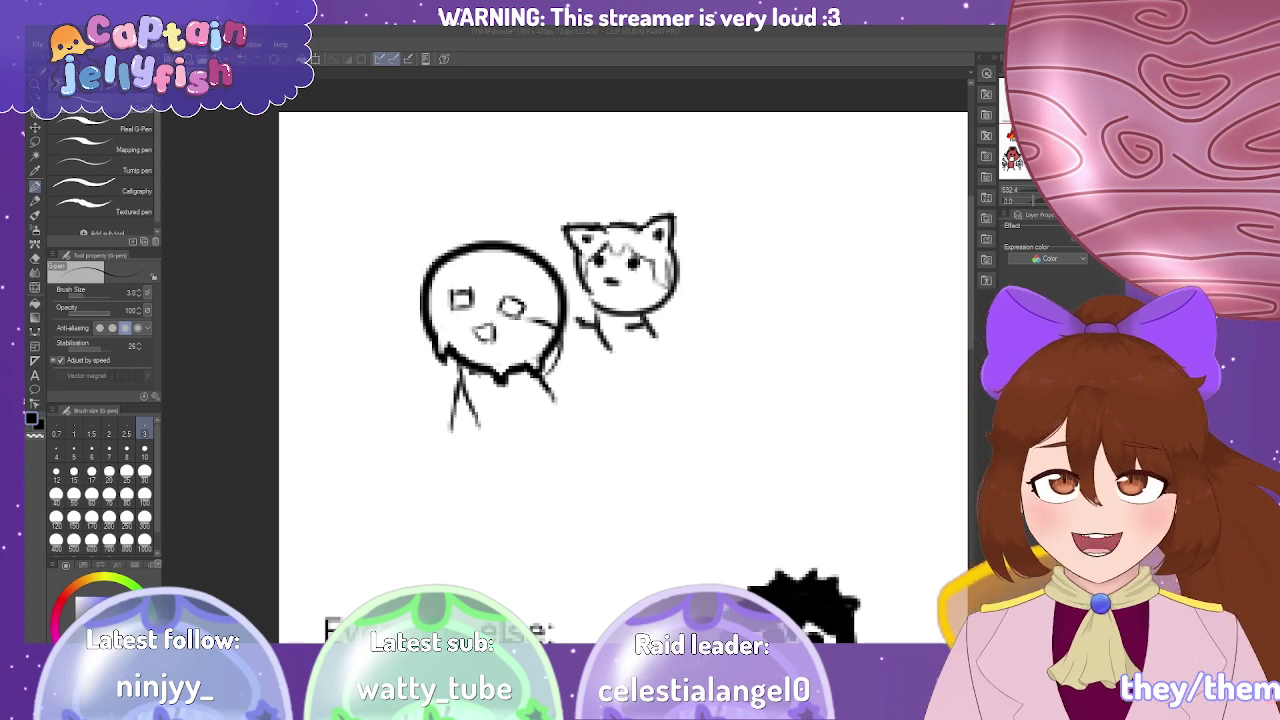
pyautogui.hotkey('ctrl', '-')
pyautogui.scroll(-1, 336, 366)
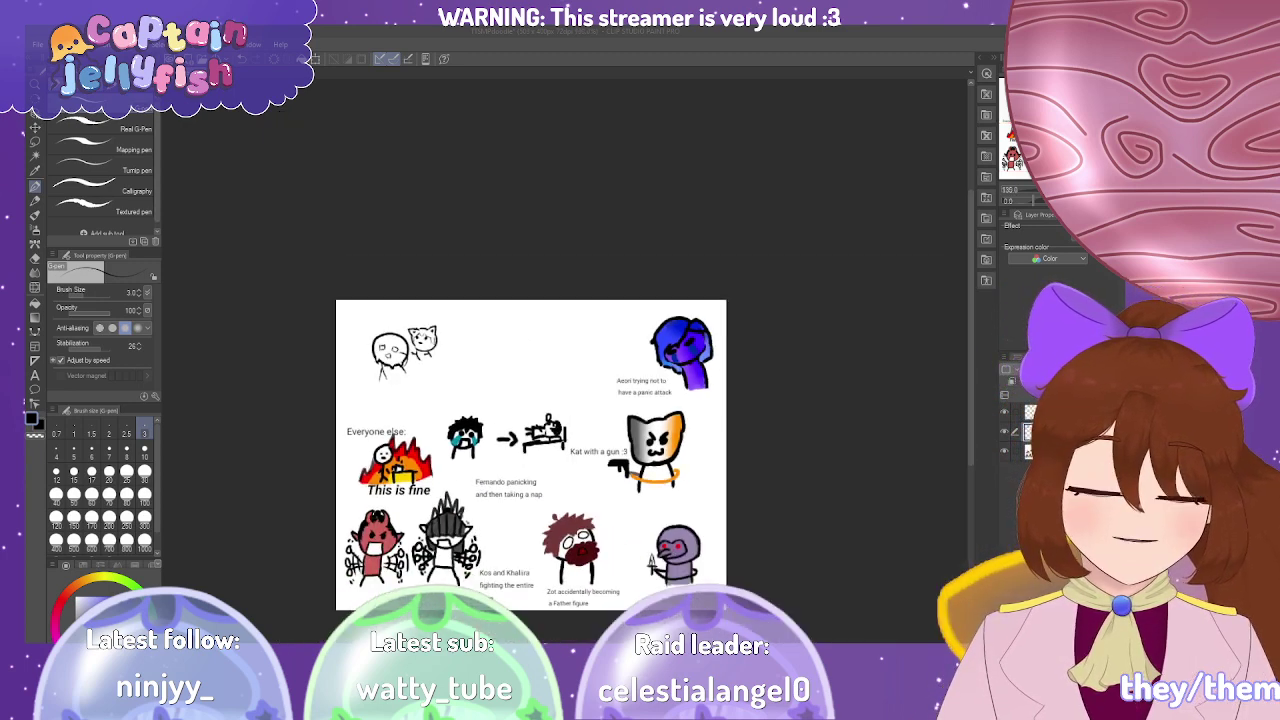
# Add a new layer, pick a yellow-orange colour and set the pen's brush size to 25.
pyautogui.scroll(4, 390, 350)
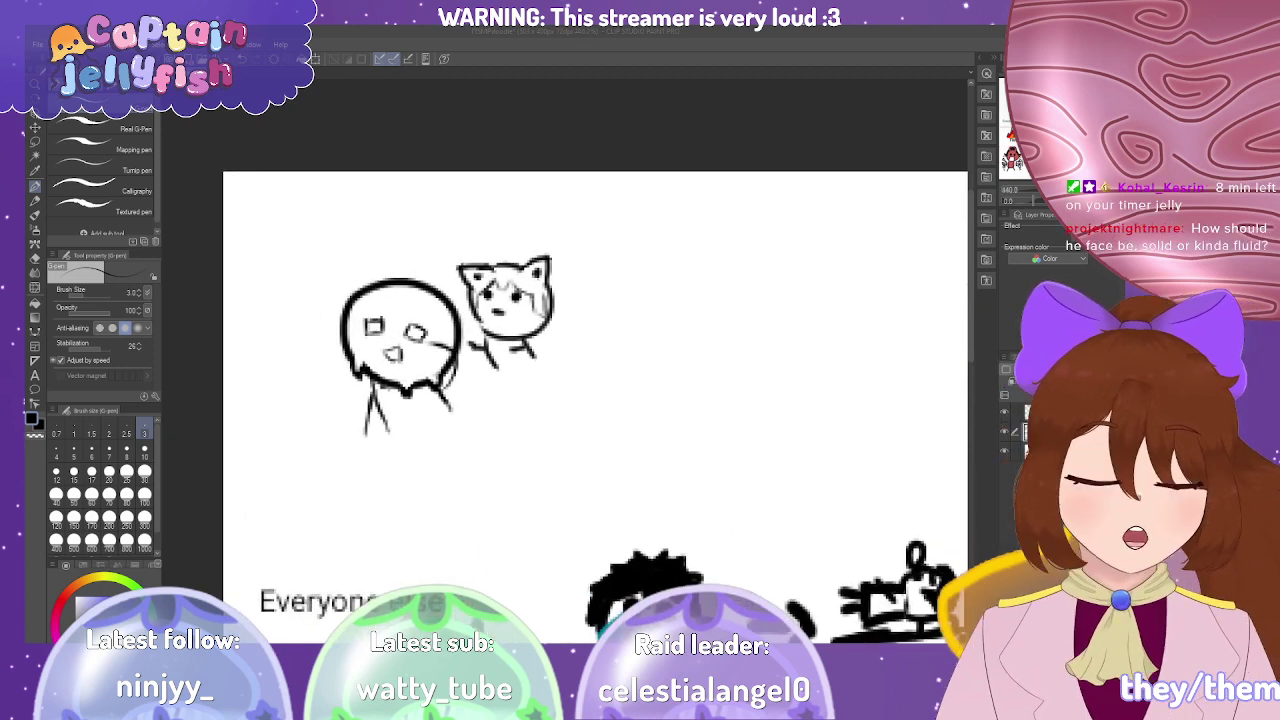
pyautogui.click(1035, 398)
pyautogui.scroll(2, 416, 372)
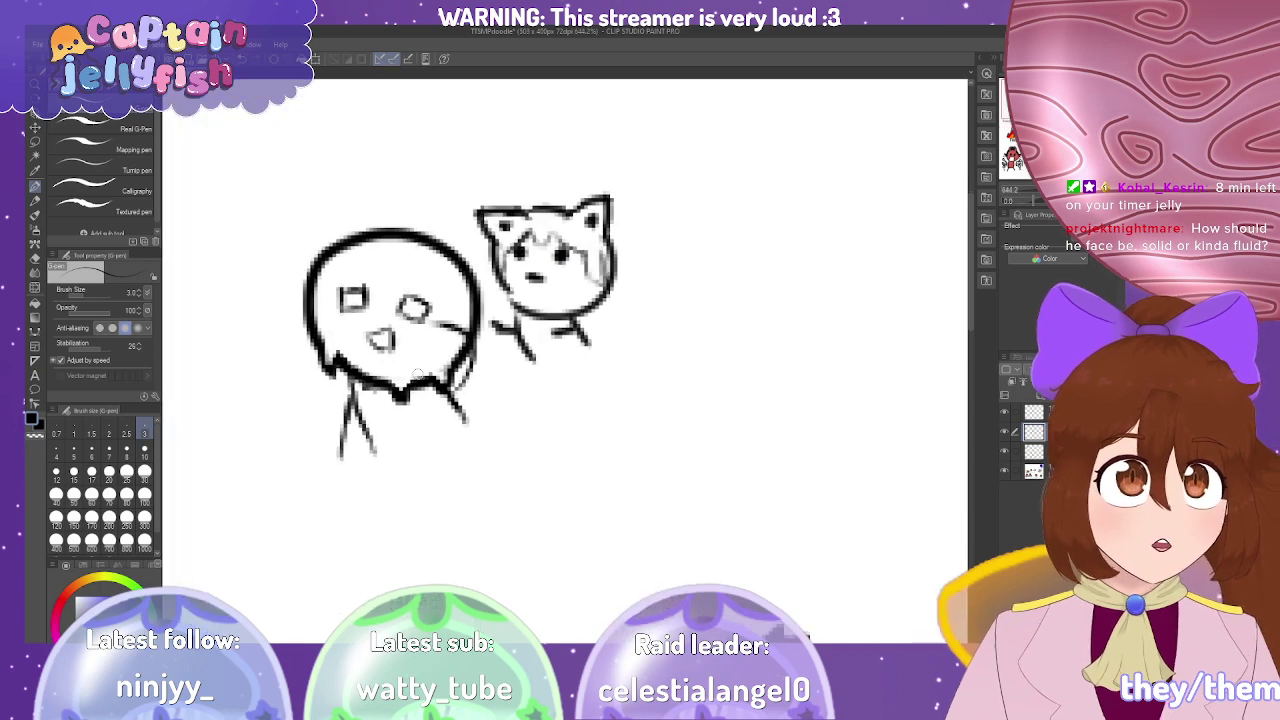
pyautogui.click(82, 588)
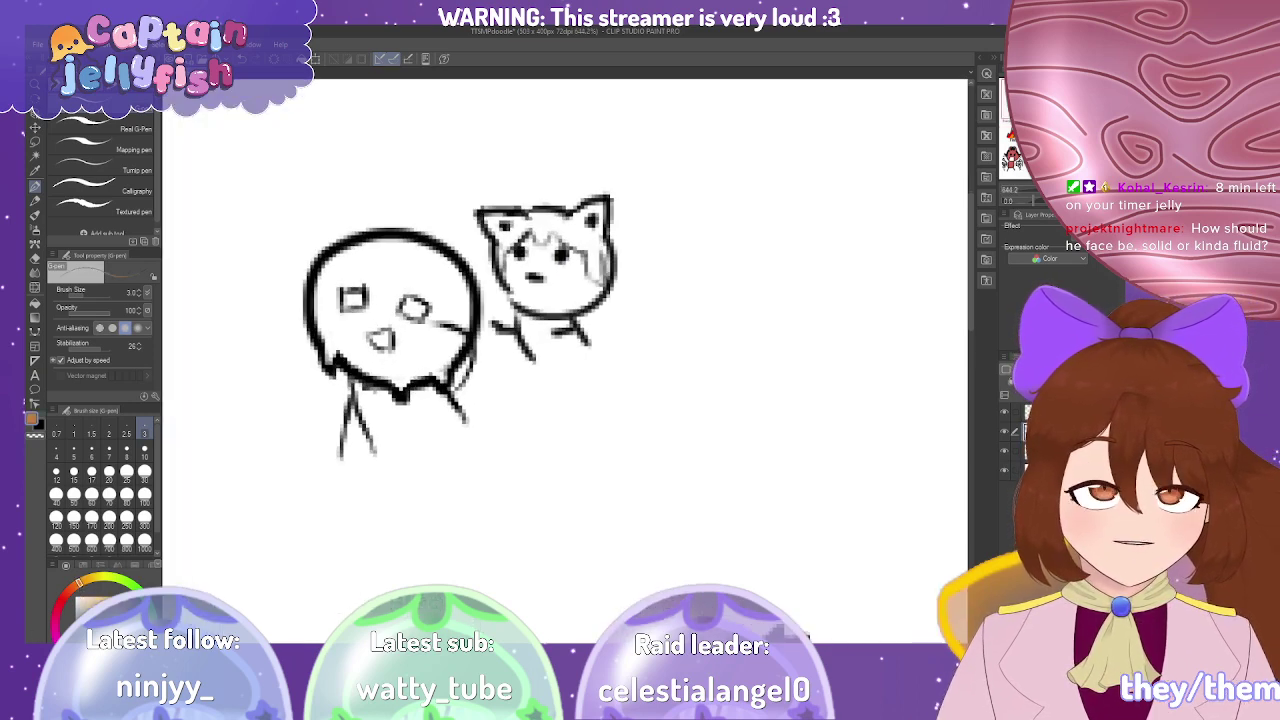
pyautogui.click(86, 586)
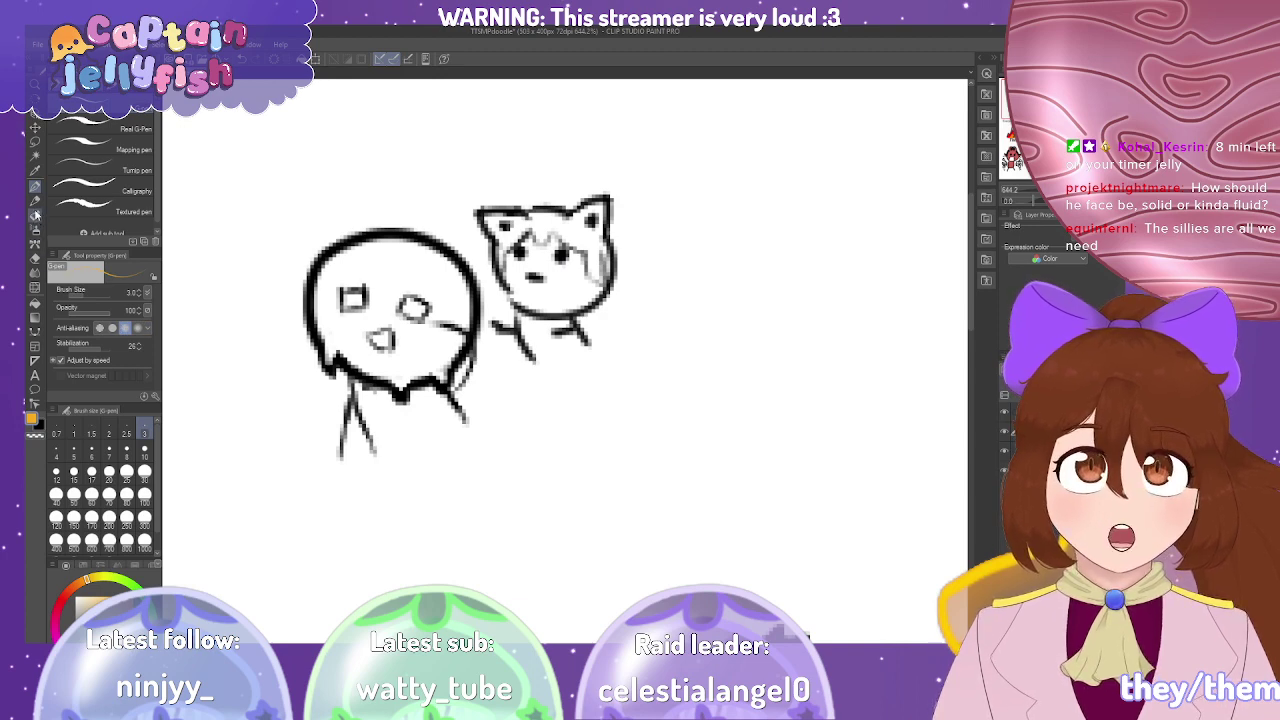
pyautogui.click(126, 471)
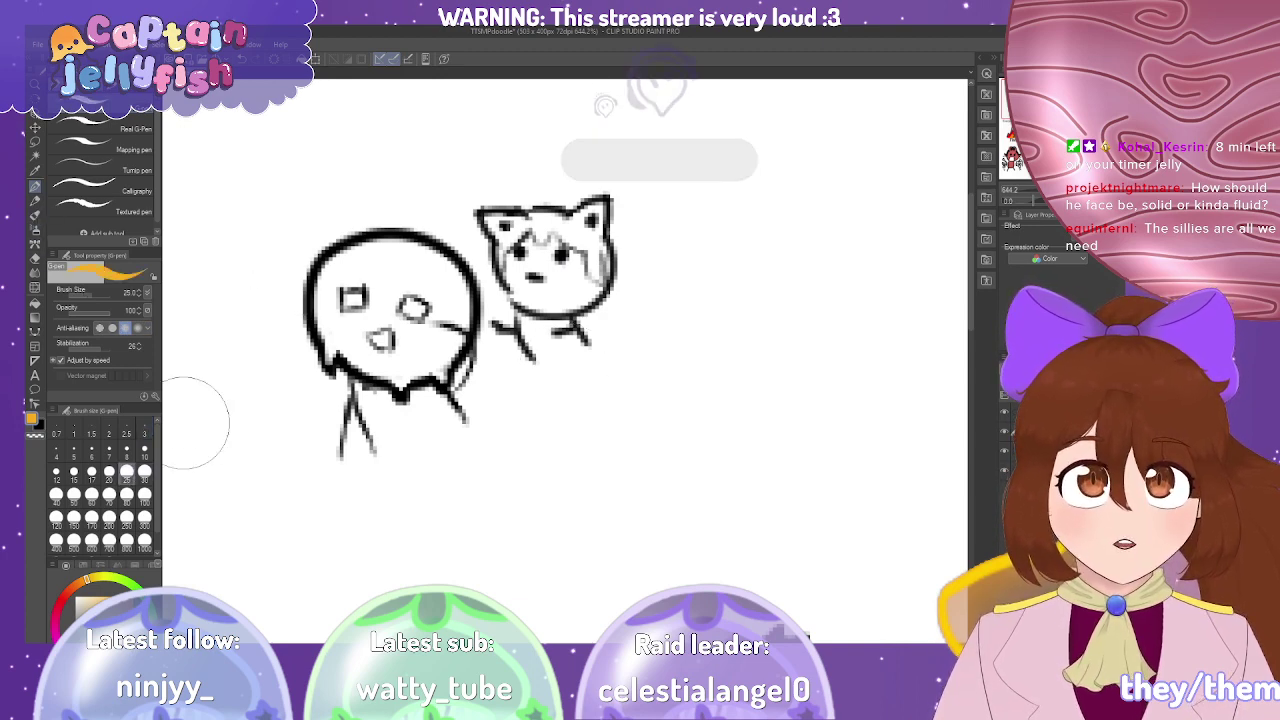
pyautogui.moveTo(330, 365)
pyautogui.mouseDown()
pyautogui.moveTo(402, 300)
pyautogui.moveTo(435, 335)
pyautogui.moveTo(410, 330)
pyautogui.moveTo(420, 290)
pyautogui.moveTo(375, 325)
pyautogui.mouseUp()
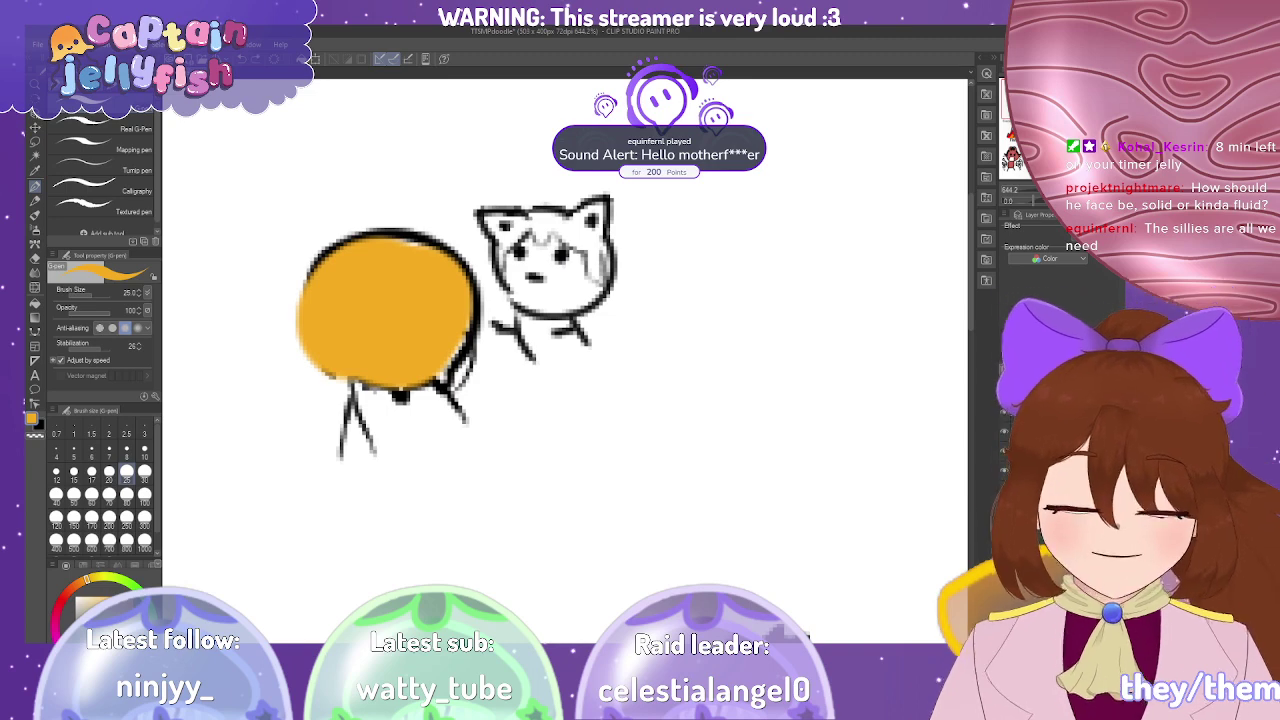
pyautogui.press('Delete')
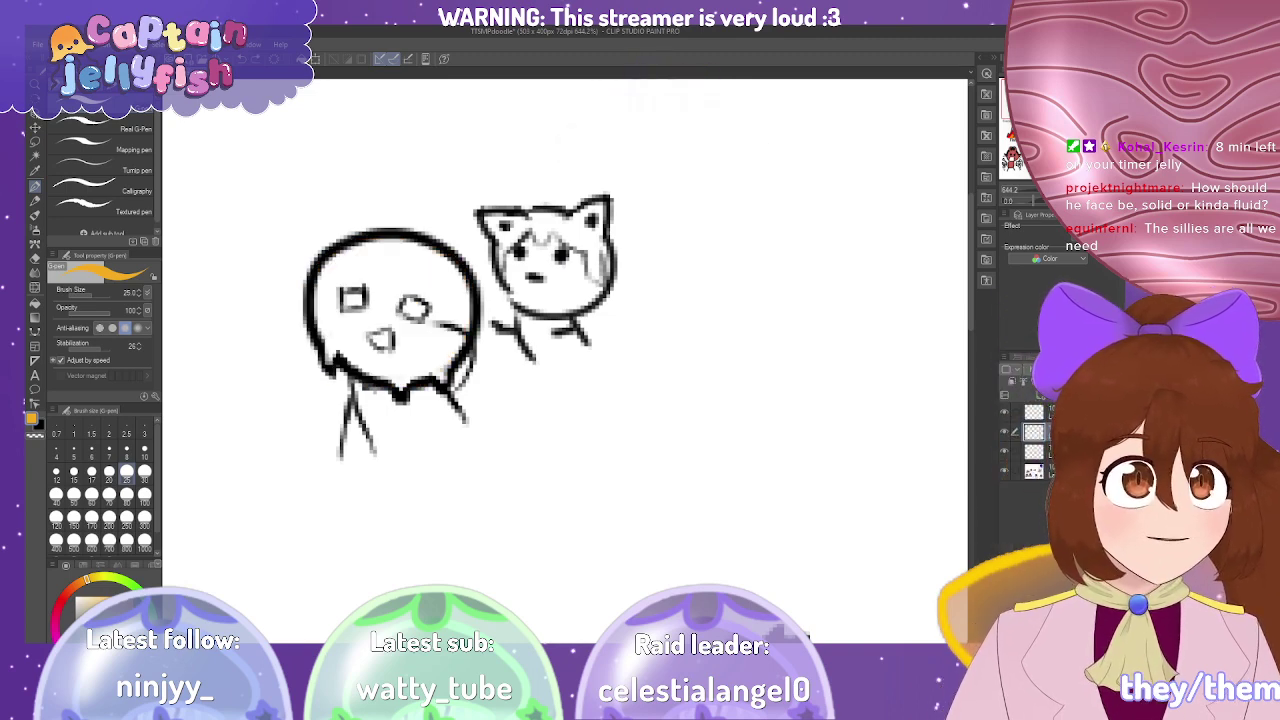
pyautogui.moveTo(508, 366)
pyautogui.mouseDown()
pyautogui.moveTo(418, 303)
pyautogui.moveTo(403, 333)
pyautogui.mouseUp()
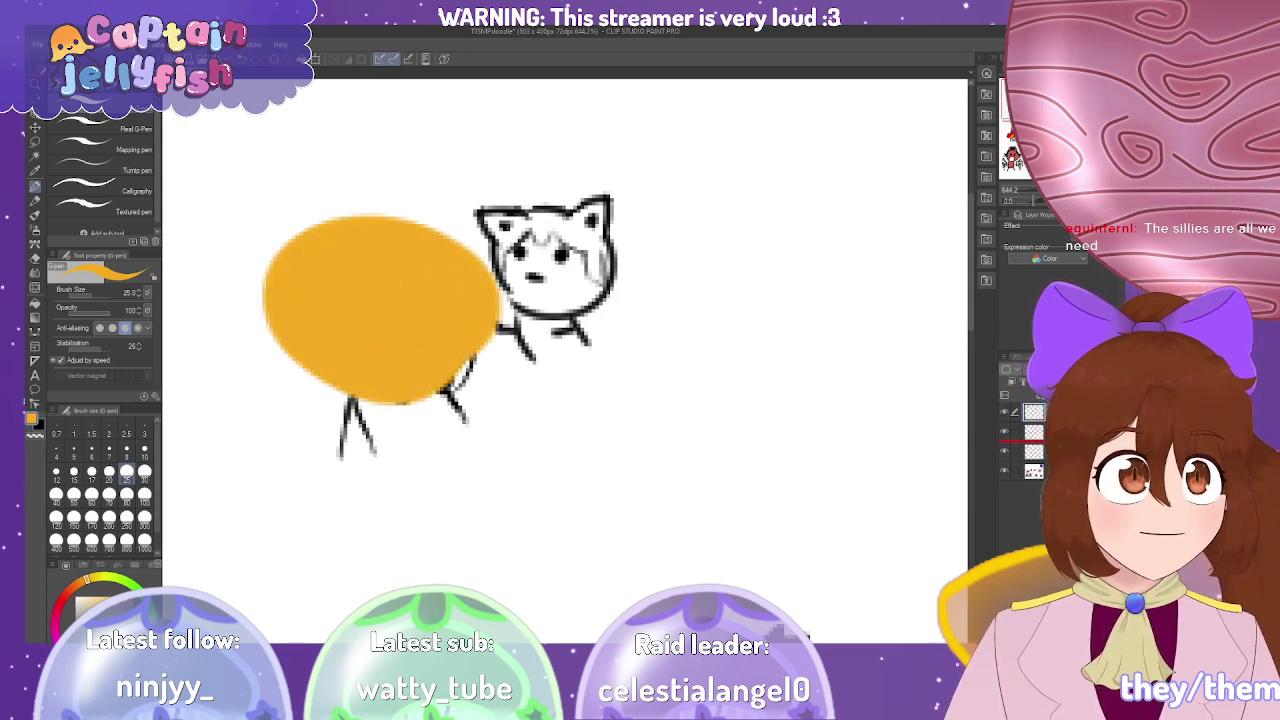
pyautogui.hotkey('ctrl', 'z')
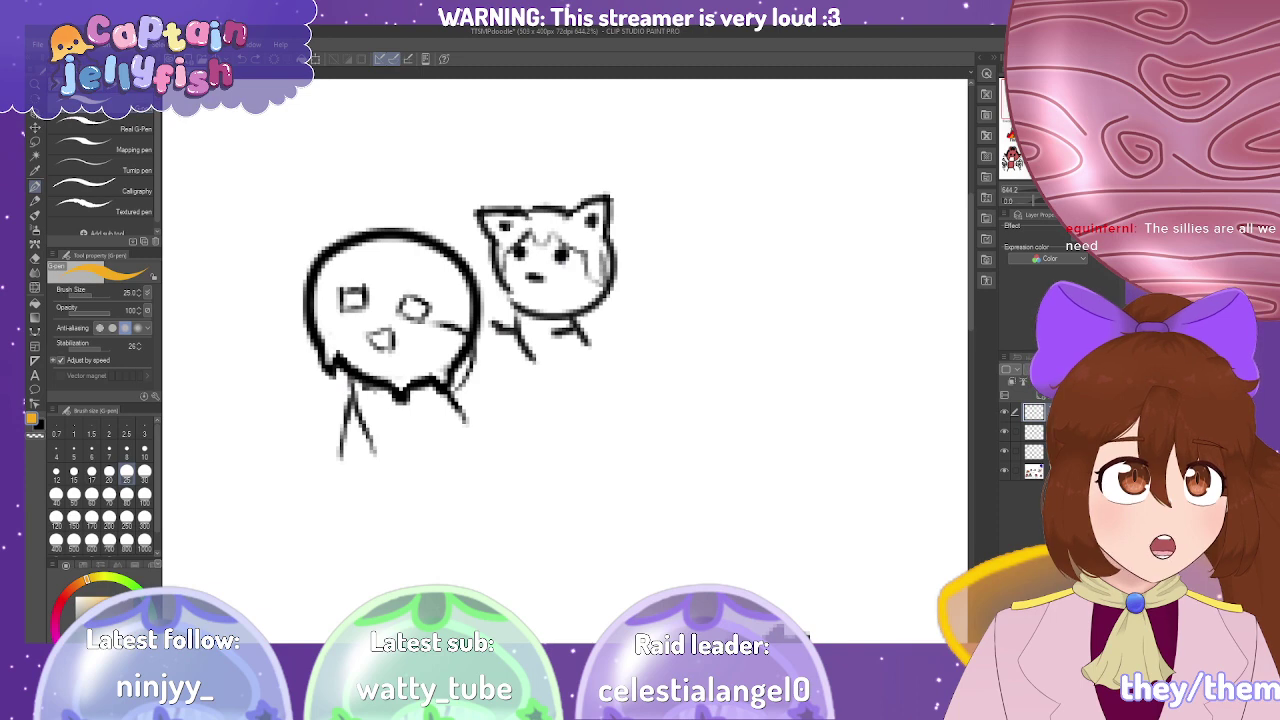
pyautogui.moveTo(429, 328)
pyautogui.mouseDown()
pyautogui.moveTo(443, 274)
pyautogui.moveTo(457, 374)
pyautogui.moveTo(420, 333)
pyautogui.mouseUp()
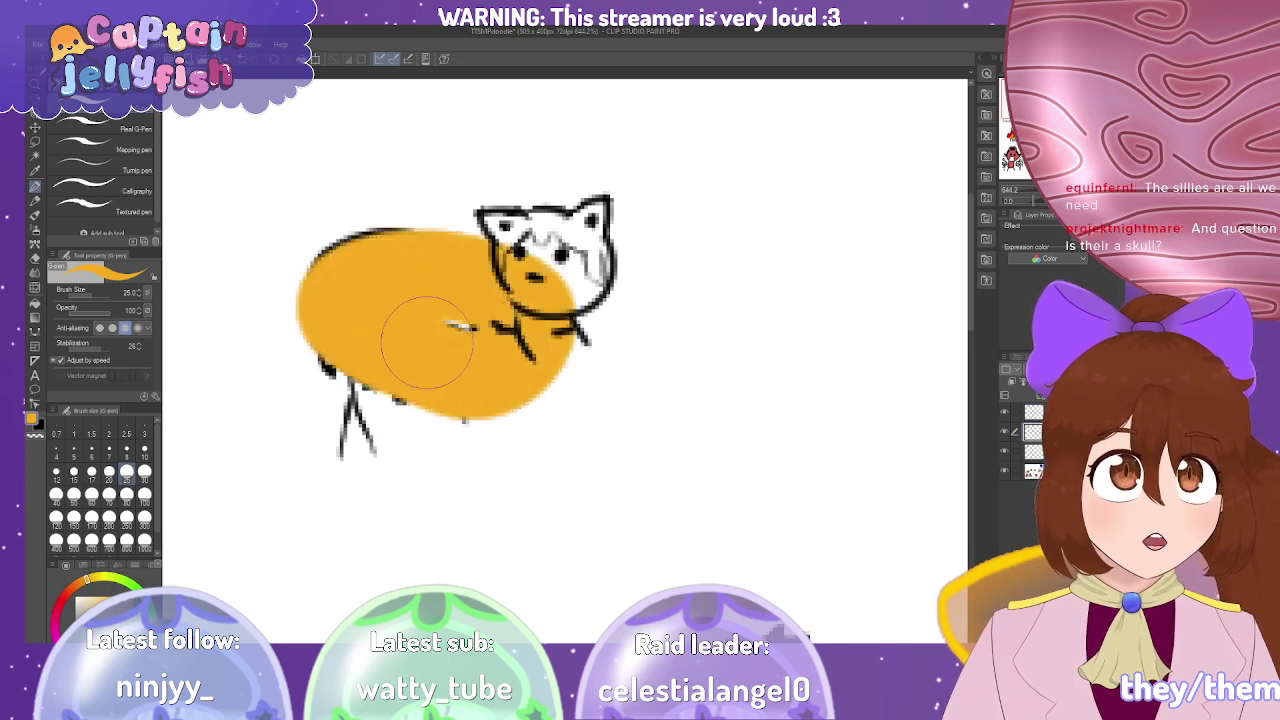
pyautogui.hotkey('ctrl', 'z')
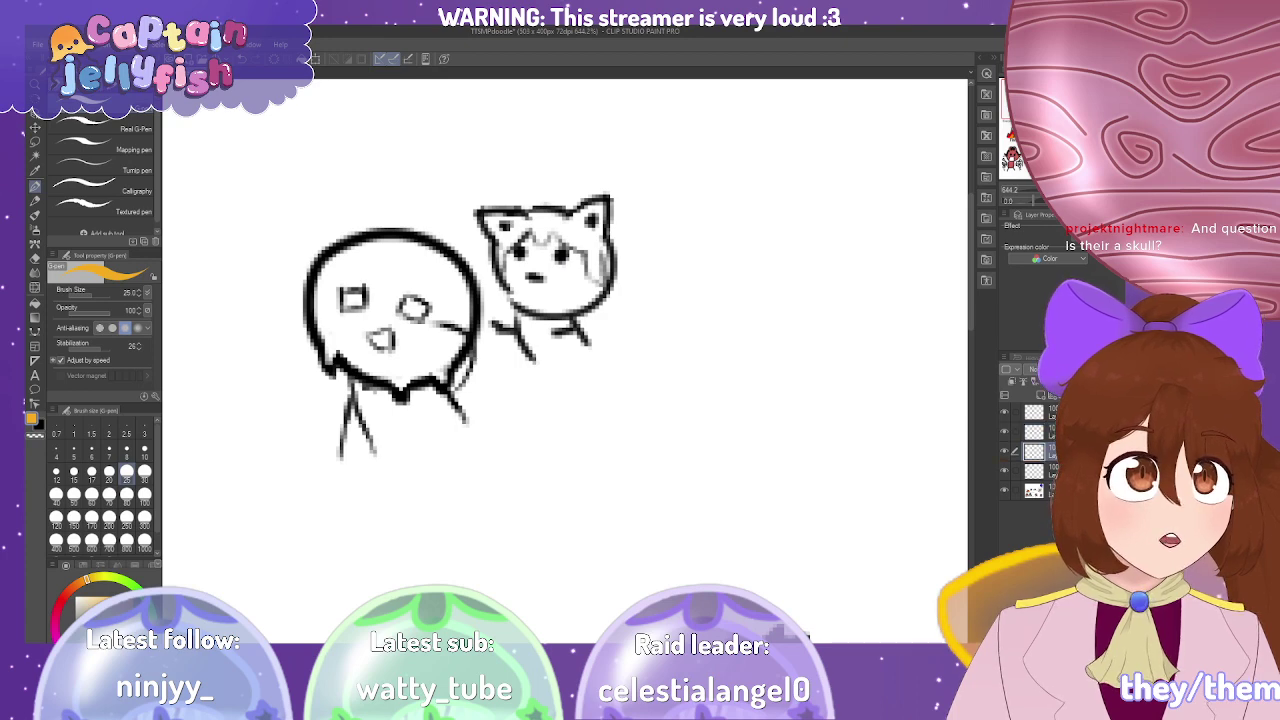
# Paint yellow-orange over the round character's head and body on a separate layer placed beneath the line art.
pyautogui.moveTo(340, 320)
pyautogui.mouseDown()
pyautogui.moveTo(420, 340)
pyautogui.moveTo(386, 286)
pyautogui.mouseUp()
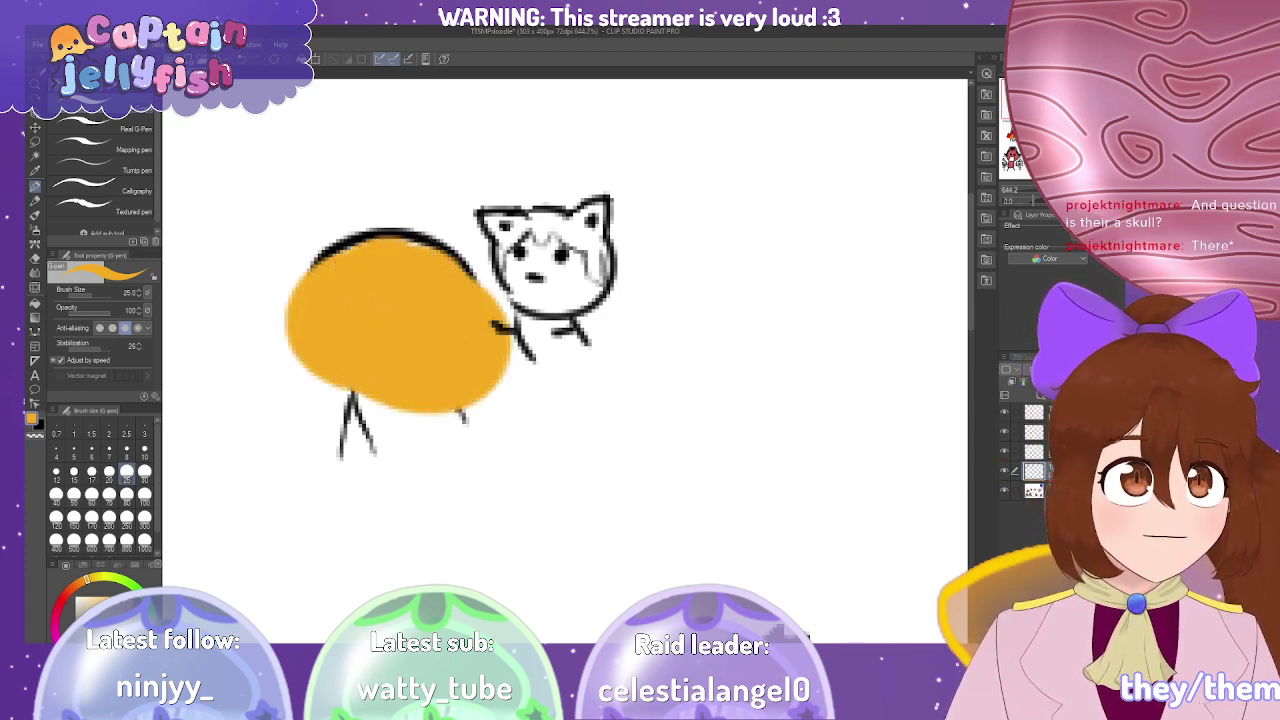
pyautogui.moveTo(1034, 451); pyautogui.dragTo(1034, 483)
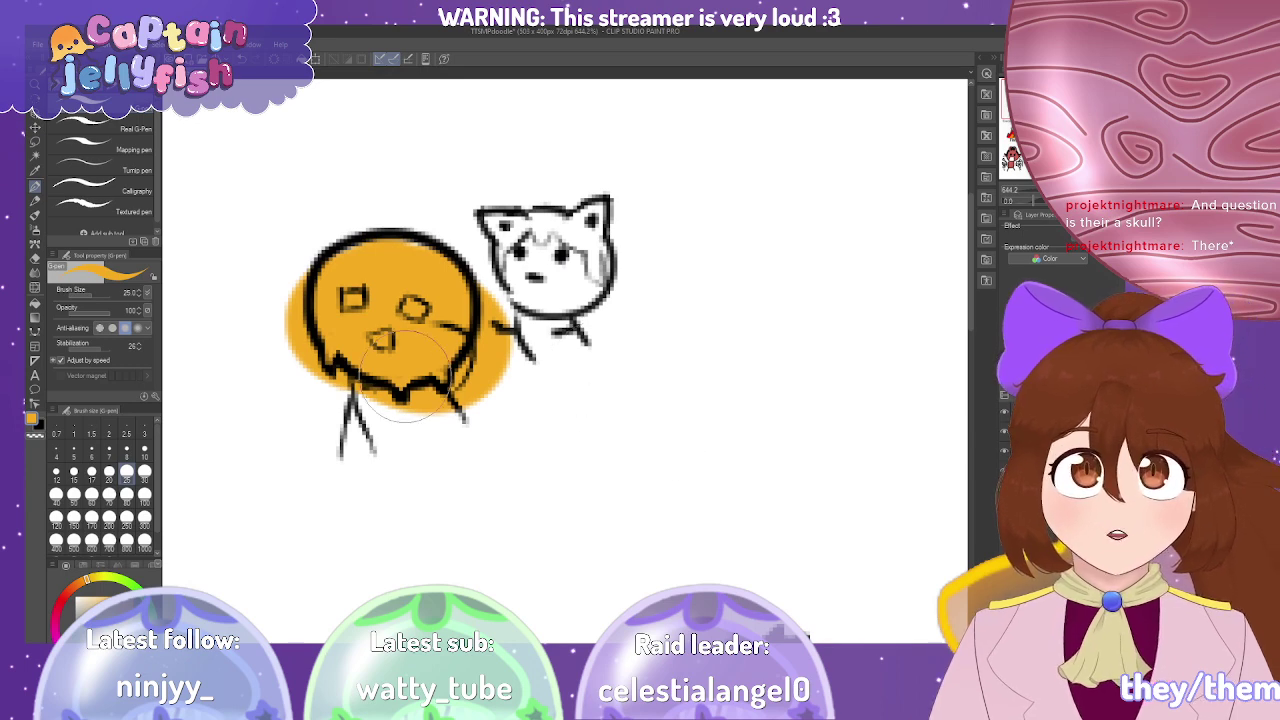
pyautogui.moveTo(315, 408)
pyautogui.mouseDown()
pyautogui.moveTo(420, 422)
pyautogui.moveTo(385, 330)
pyautogui.moveTo(415, 277)
pyautogui.moveTo(363, 273)
pyautogui.mouseUp()
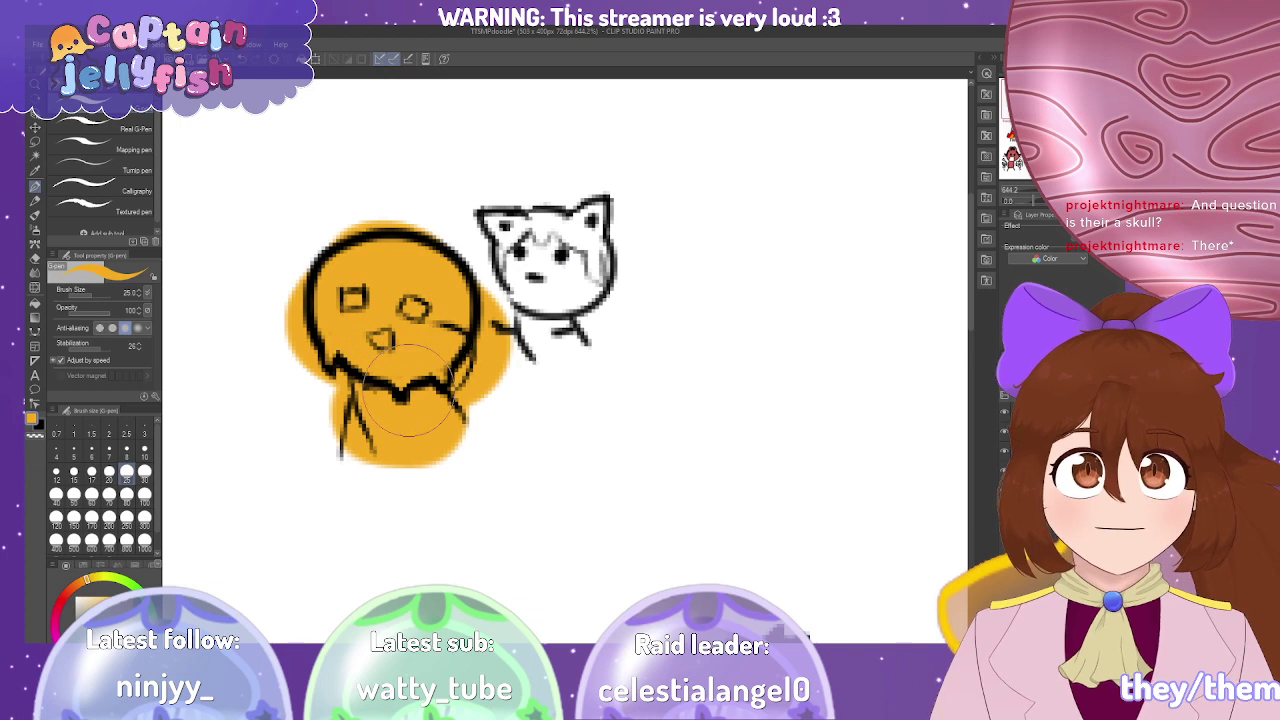
# Erase the orange spilling outside the round character's head and body, and clear it from inside both eyes.
pyautogui.scroll(1, 364, 378)
pyautogui.scroll(2, 364, 378)
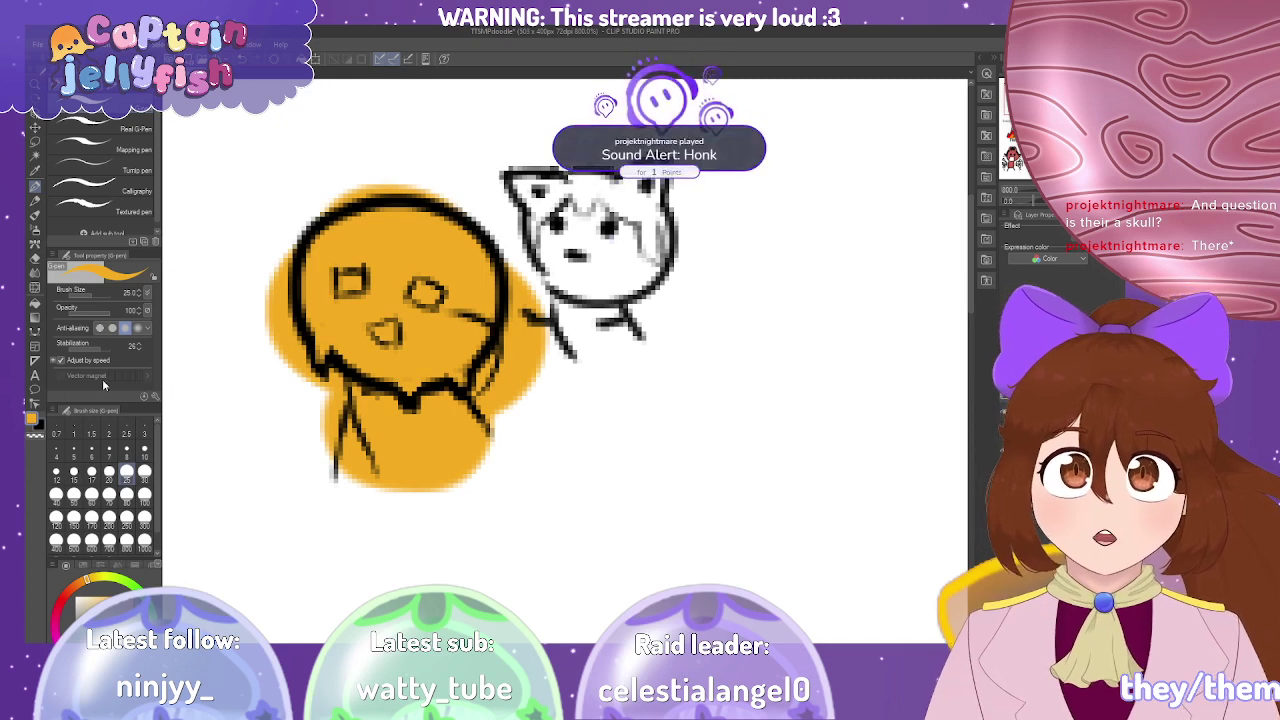
pyautogui.press('e')
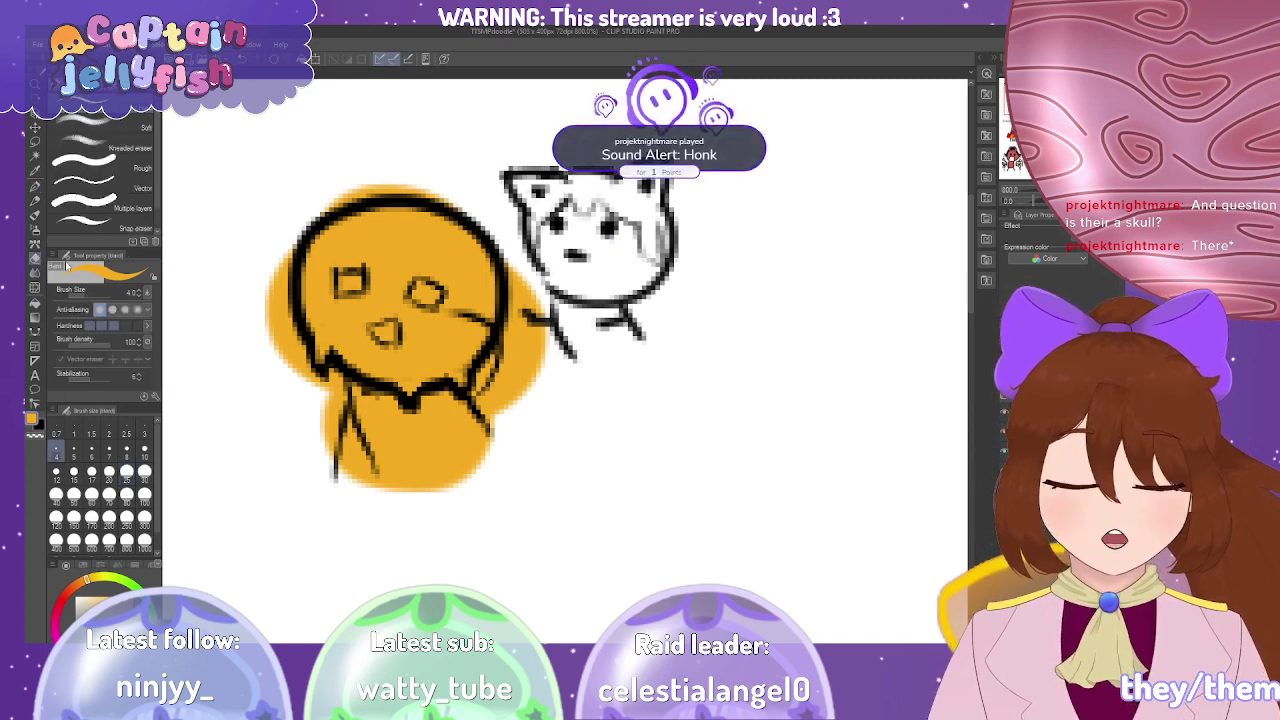
pyautogui.moveTo(240, 286)
pyautogui.mouseDown()
pyautogui.moveTo(268, 309)
pyautogui.moveTo(281, 258)
pyautogui.moveTo(285, 344)
pyautogui.moveTo(275, 315)
pyautogui.moveTo(300, 385)
pyautogui.mouseUp()
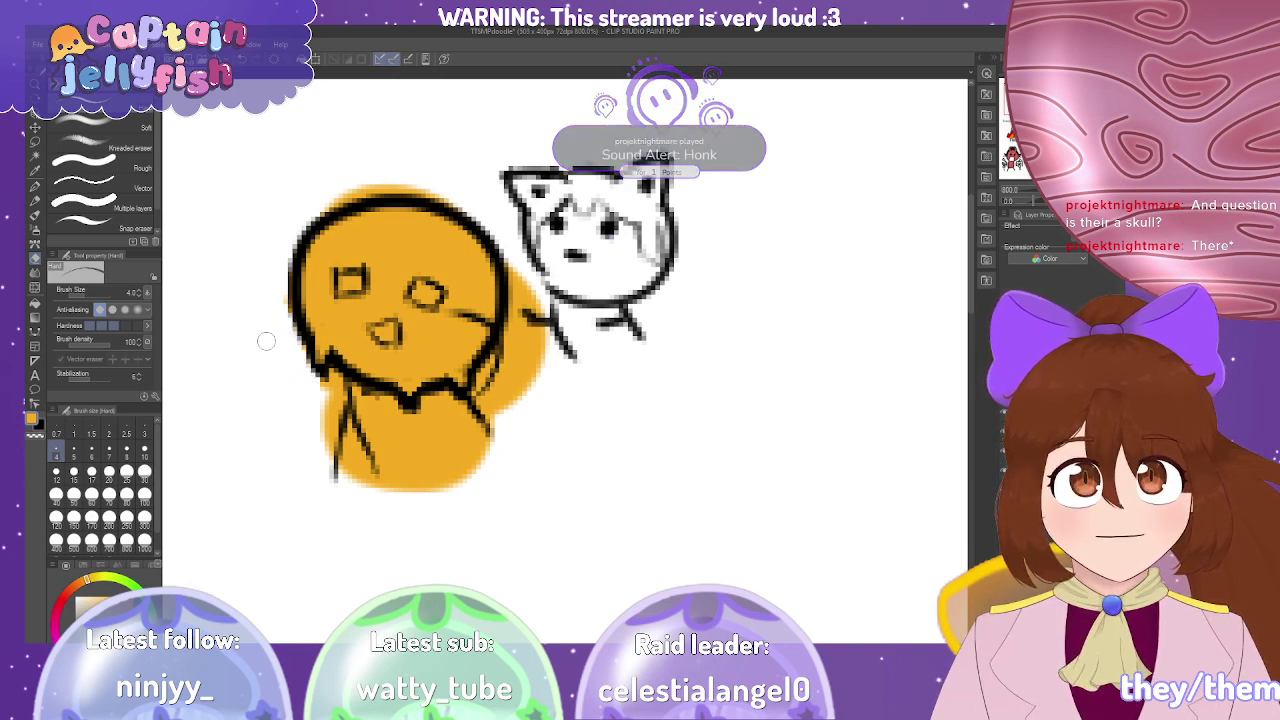
pyautogui.moveTo(320, 196)
pyautogui.mouseDown()
pyautogui.moveTo(365, 175)
pyautogui.moveTo(316, 216)
pyautogui.moveTo(392, 180)
pyautogui.moveTo(349, 194)
pyautogui.moveTo(427, 191)
pyautogui.moveTo(468, 214)
pyautogui.mouseUp()
pyautogui.moveTo(352, 285); pyautogui.dragTo(434, 295)
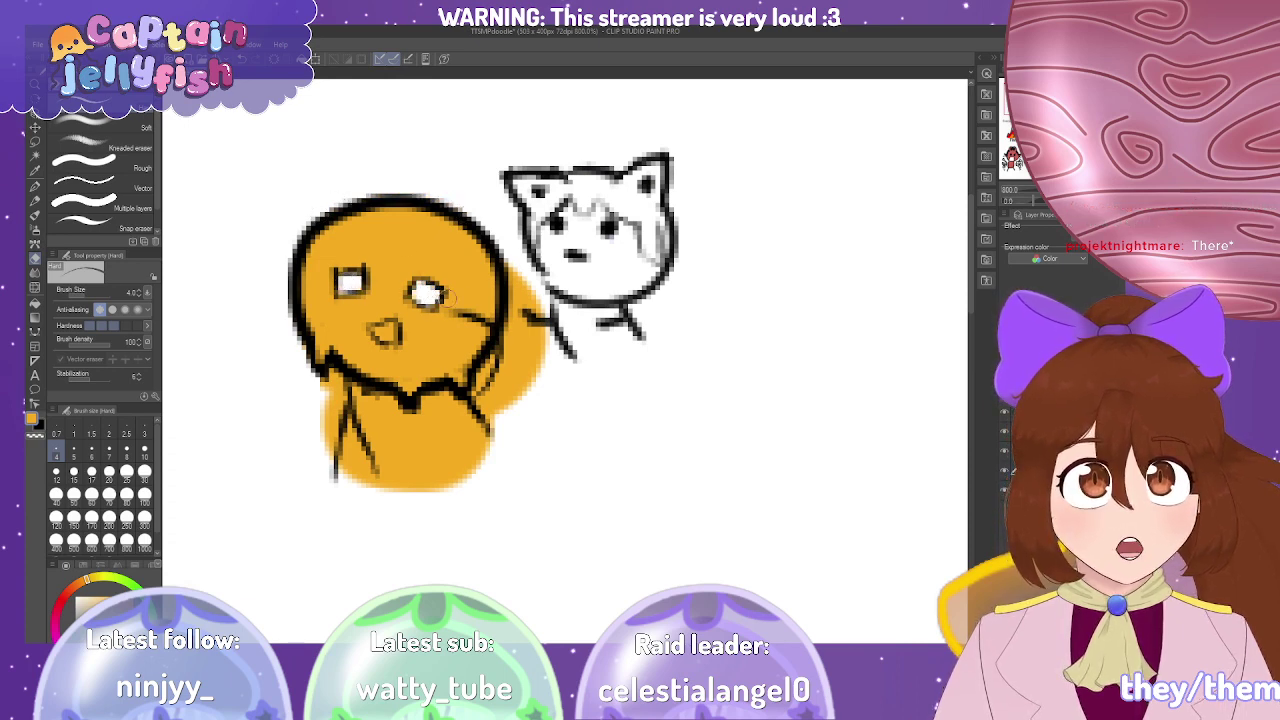
pyautogui.moveTo(508, 265)
pyautogui.mouseDown()
pyautogui.moveTo(519, 329)
pyautogui.moveTo(539, 293)
pyautogui.moveTo(515, 415)
pyautogui.moveTo(545, 348)
pyautogui.moveTo(520, 359)
pyautogui.moveTo(489, 414)
pyautogui.moveTo(516, 335)
pyautogui.moveTo(485, 373)
pyautogui.moveTo(489, 395)
pyautogui.moveTo(502, 362)
pyautogui.moveTo(510, 432)
pyautogui.moveTo(432, 486)
pyautogui.moveTo(511, 443)
pyautogui.moveTo(401, 506)
pyautogui.mouseUp()
pyautogui.moveTo(332, 380)
pyautogui.mouseDown()
pyautogui.moveTo(357, 487)
pyautogui.moveTo(348, 455)
pyautogui.moveTo(343, 488)
pyautogui.moveTo(371, 498)
pyautogui.moveTo(482, 448)
pyautogui.mouseUp()
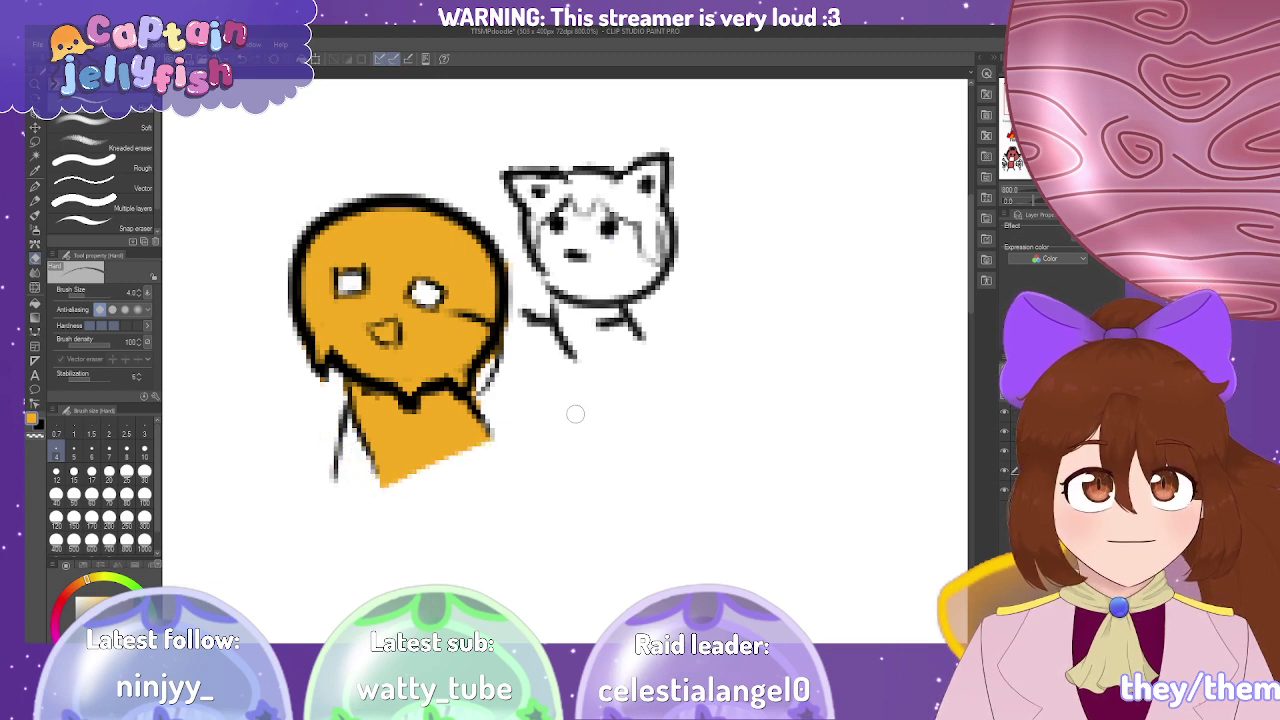
# Fill both of the round character's eyes with a darker brownish orange using the size 6 pen.
pyautogui.click(35, 187)
pyautogui.click(91, 452)
pyautogui.moveTo(350, 283); pyautogui.dragTo(364, 294)
pyautogui.press('x')
pyautogui.moveTo(356, 282); pyautogui.dragTo(420, 295)
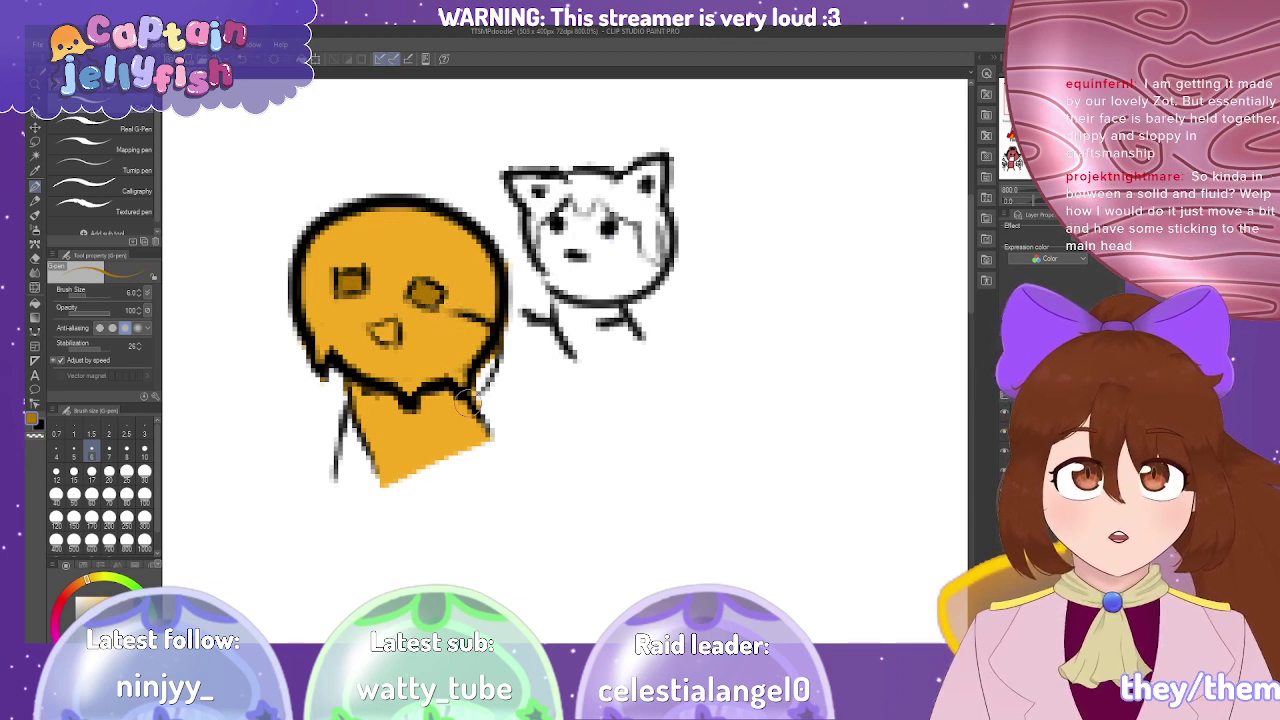
pyautogui.press('e')
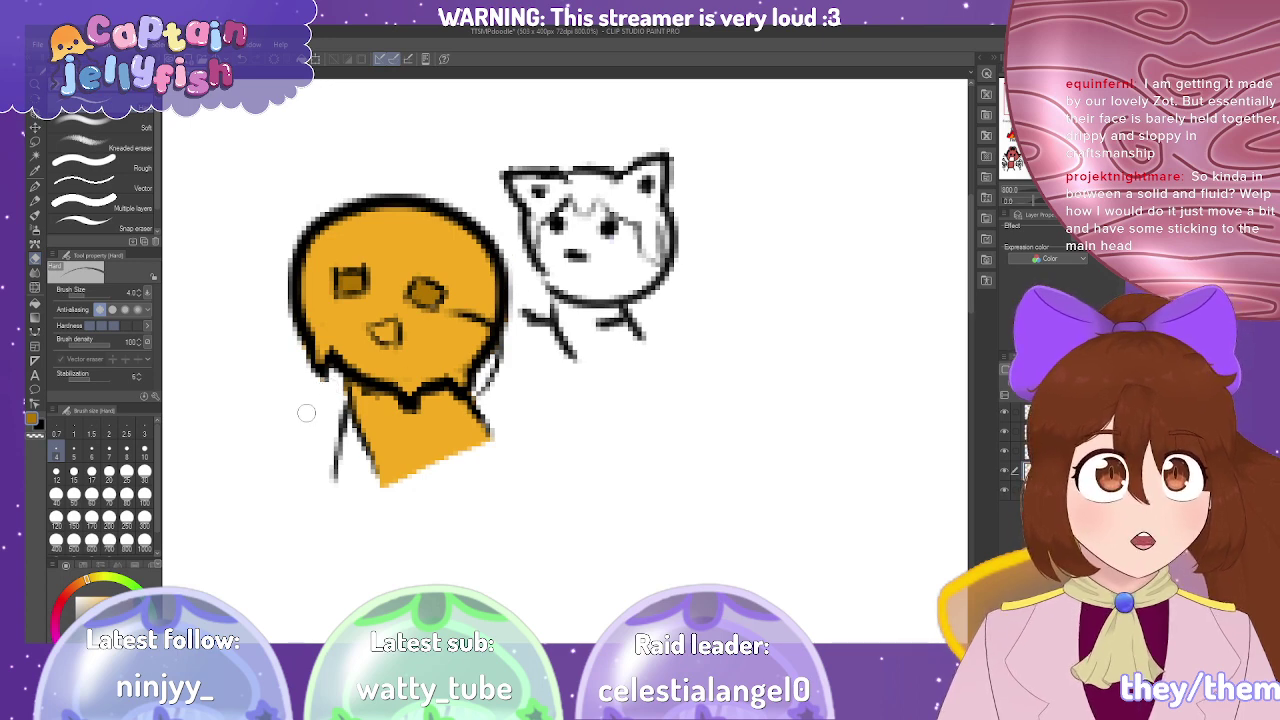
pyautogui.scroll(-5, 345, 512)
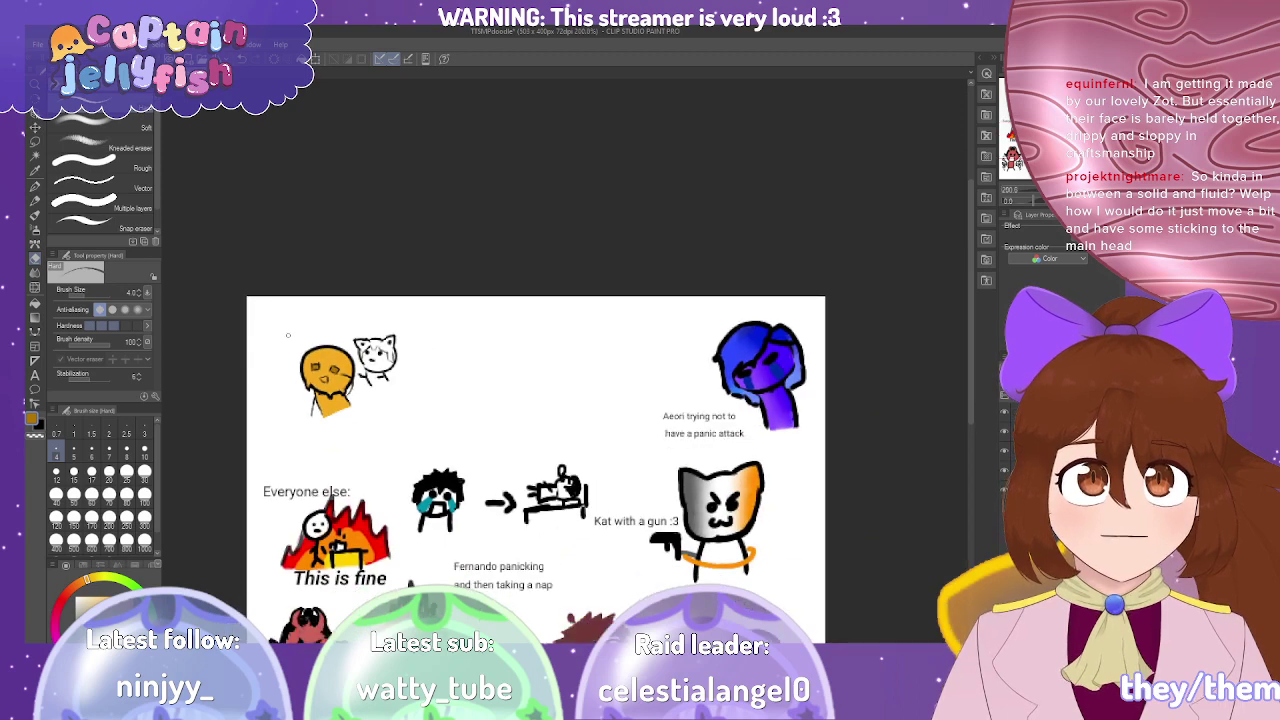
pyautogui.scroll(-2, 290, 350)
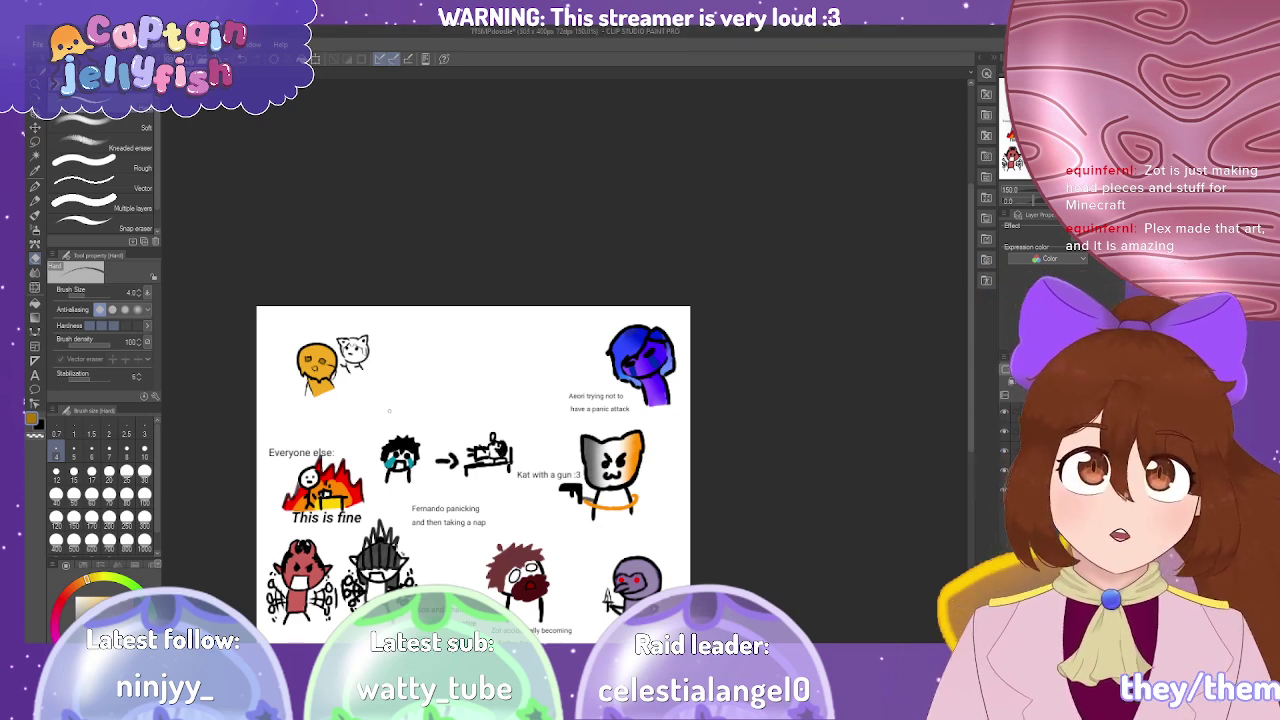
pyautogui.scroll(10, 345, 331)
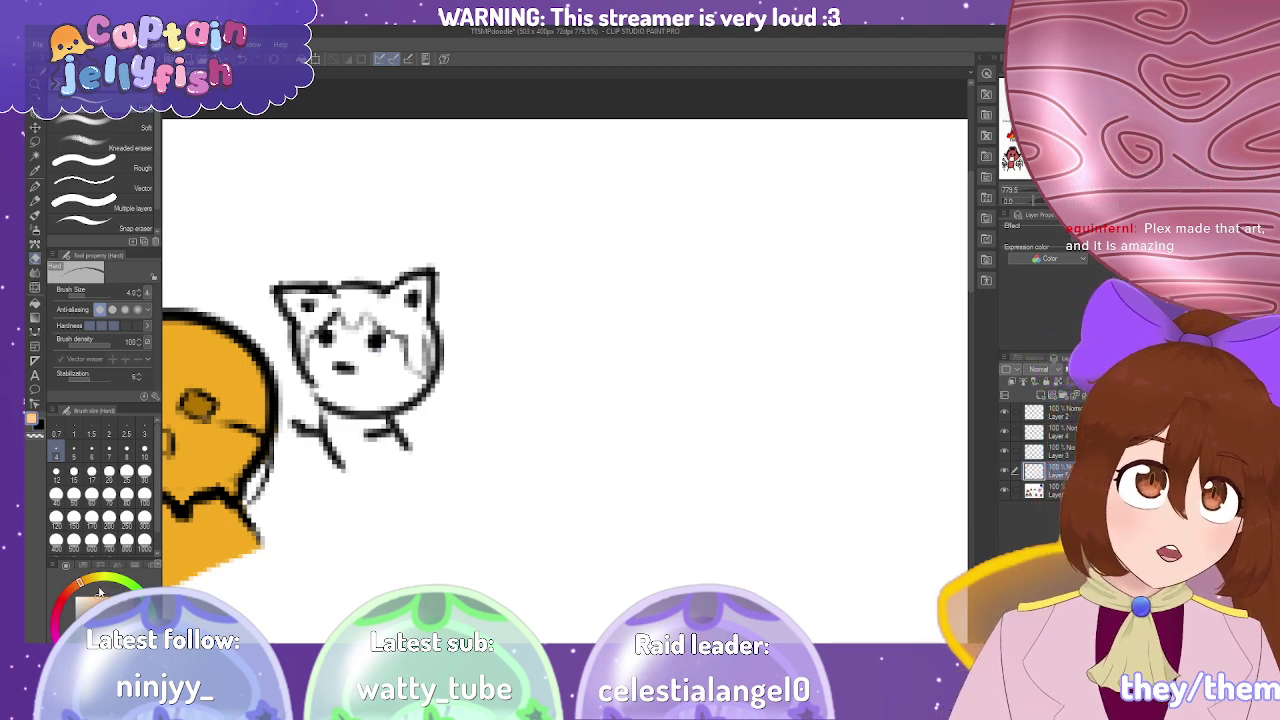
# Paint the cat-eared character's face, neck and body peach with the size 6 pen, leaving the hair white.
pyautogui.scroll(1, 301, 391)
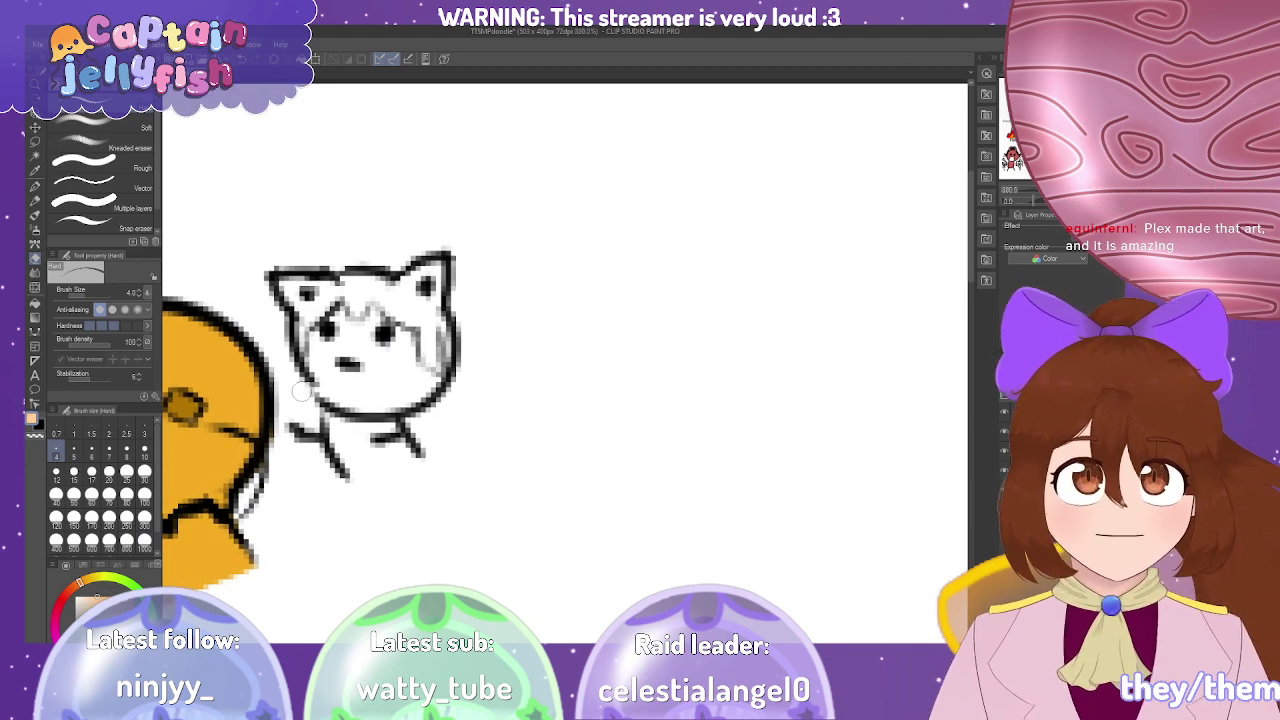
pyautogui.press('p')
pyautogui.moveTo(368, 338)
pyautogui.mouseDown()
pyautogui.moveTo(345, 350)
pyautogui.moveTo(338, 330)
pyautogui.moveTo(350, 342)
pyautogui.moveTo(375, 335)
pyautogui.moveTo(428, 380)
pyautogui.moveTo(395, 405)
pyautogui.moveTo(355, 400)
pyautogui.moveTo(330, 365)
pyautogui.moveTo(318, 390)
pyautogui.moveTo(340, 402)
pyautogui.moveTo(360, 375)
pyautogui.moveTo(385, 370)
pyautogui.moveTo(345, 318)
pyautogui.mouseUp()
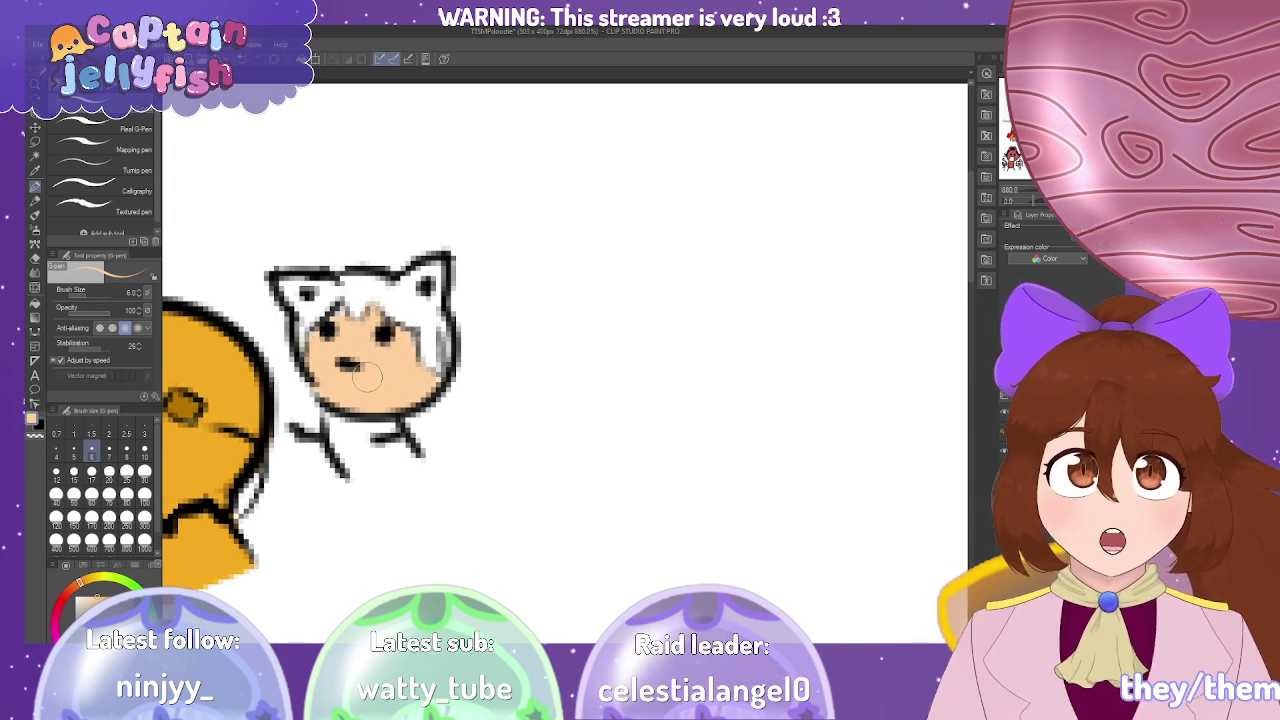
pyautogui.moveTo(378, 425)
pyautogui.mouseDown()
pyautogui.moveTo(342, 432)
pyautogui.moveTo(354, 450)
pyautogui.moveTo(386, 426)
pyautogui.moveTo(399, 447)
pyautogui.moveTo(350, 475)
pyautogui.mouseUp()
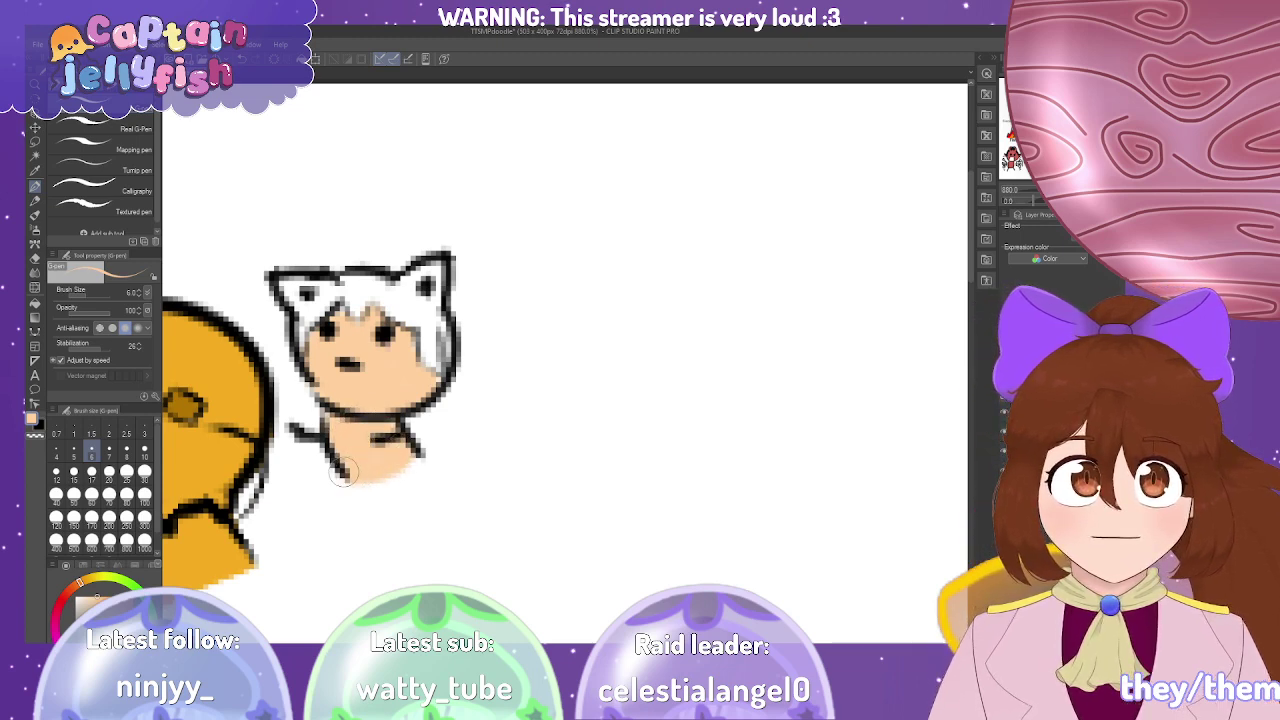
# Examine the two coloured characters up close and against the rest of the meme canvas.
pyautogui.scroll(-4, 342, 474)
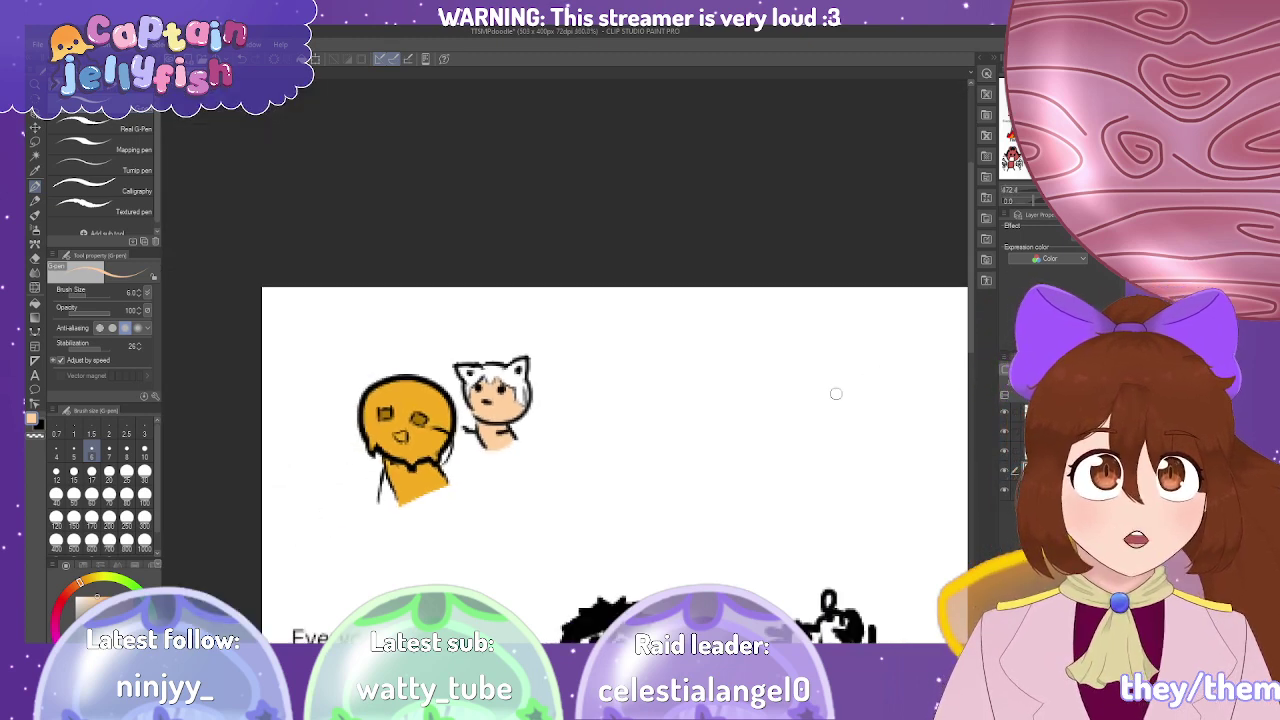
pyautogui.scroll(3, 481, 448)
pyautogui.scroll(-1, 329, 336)
pyautogui.scroll(-5, 325, 342)
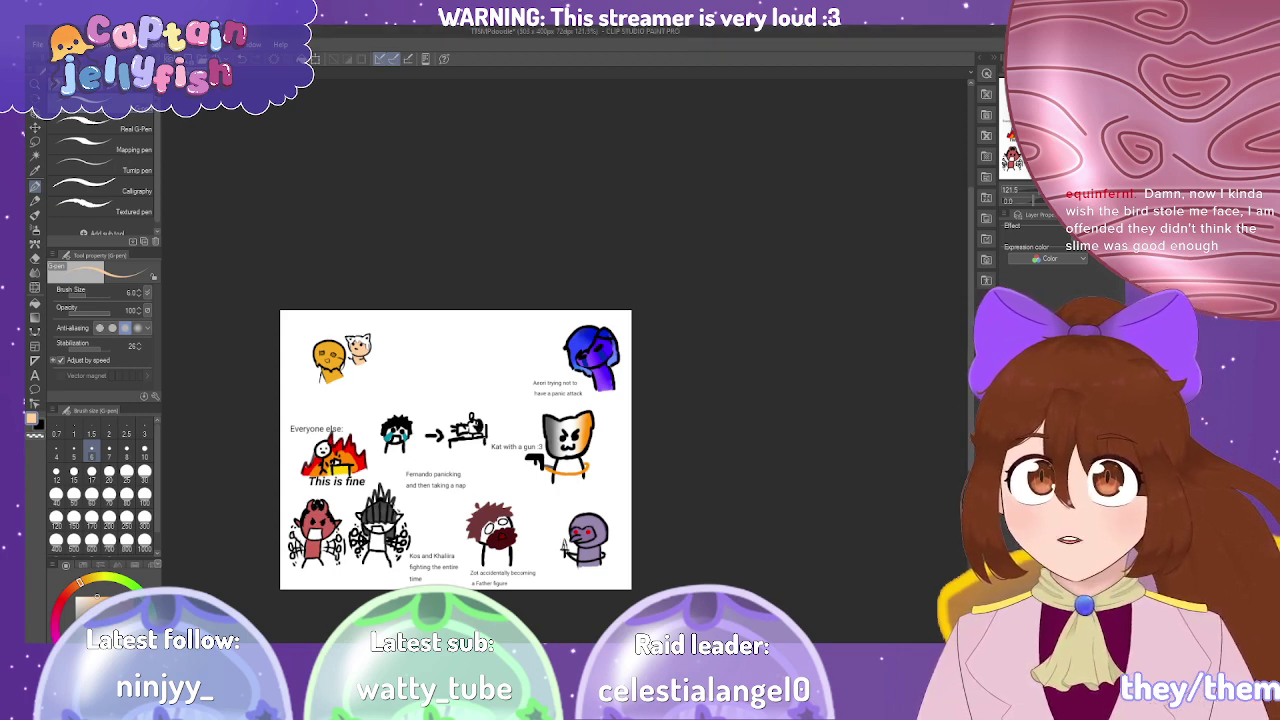
pyautogui.scroll(3, 325, 355)
pyautogui.scroll(6, 258, 301)
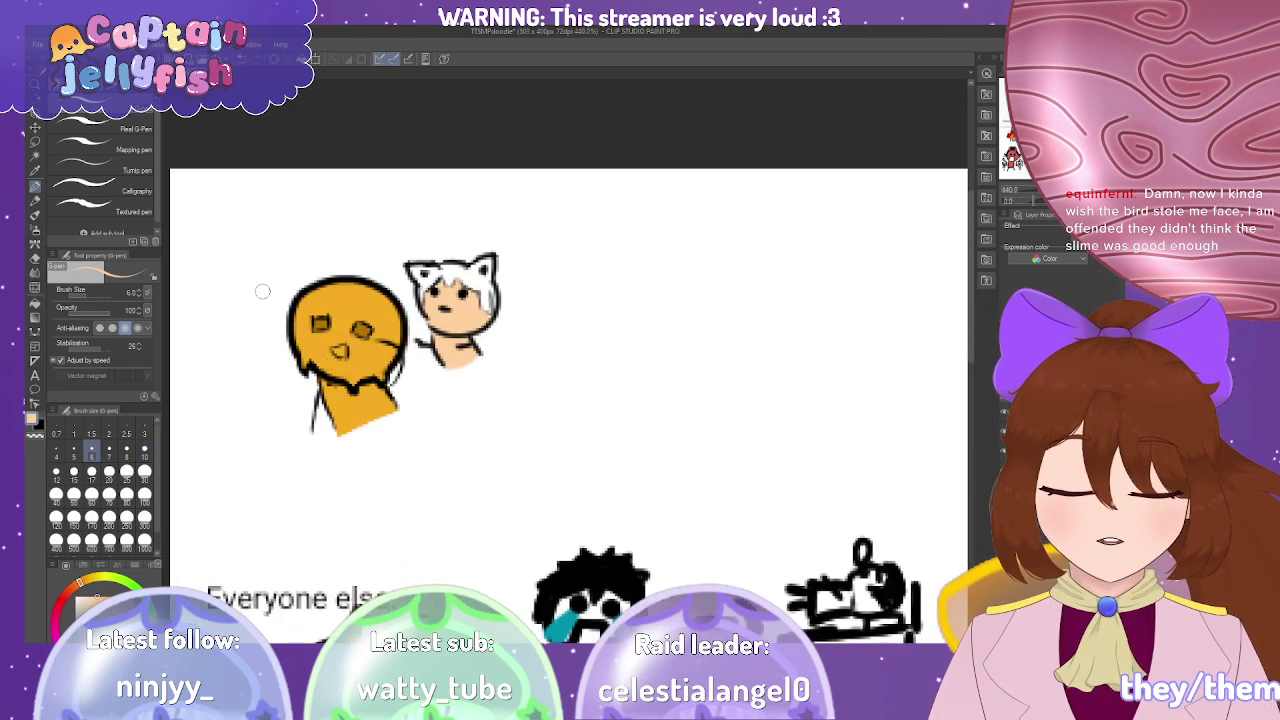
pyautogui.scroll(-5, 258, 301)
pyautogui.scroll(4, 277, 257)
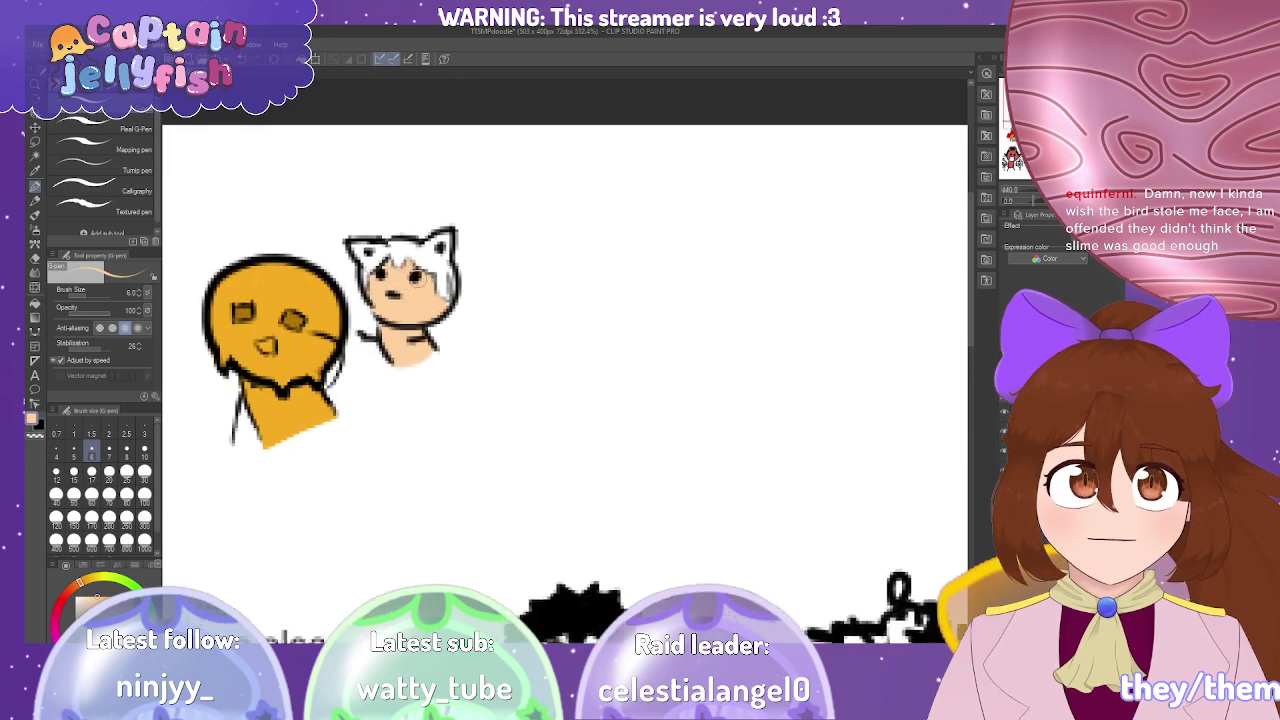
pyautogui.scroll(2, 418, 280)
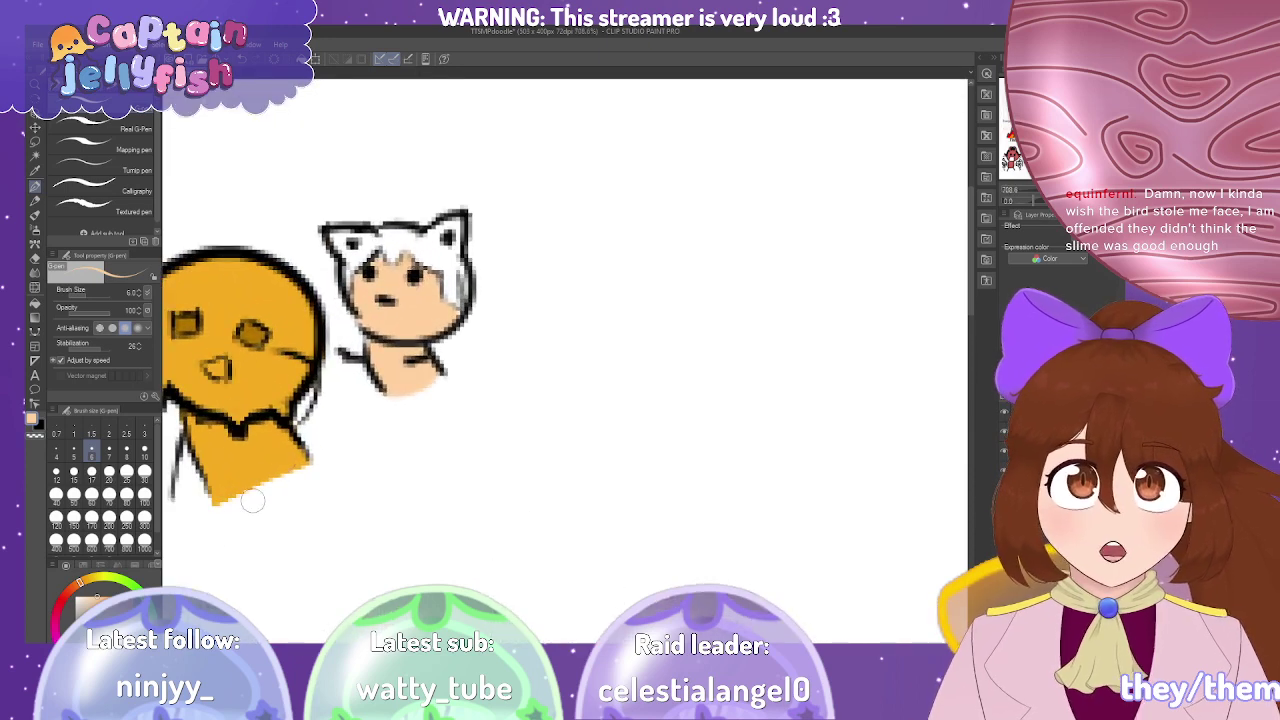
# Repaint the cat-eared character's face and body in a lighter peach and erase the colour spilling into the fringe.
pyautogui.click(92, 594)
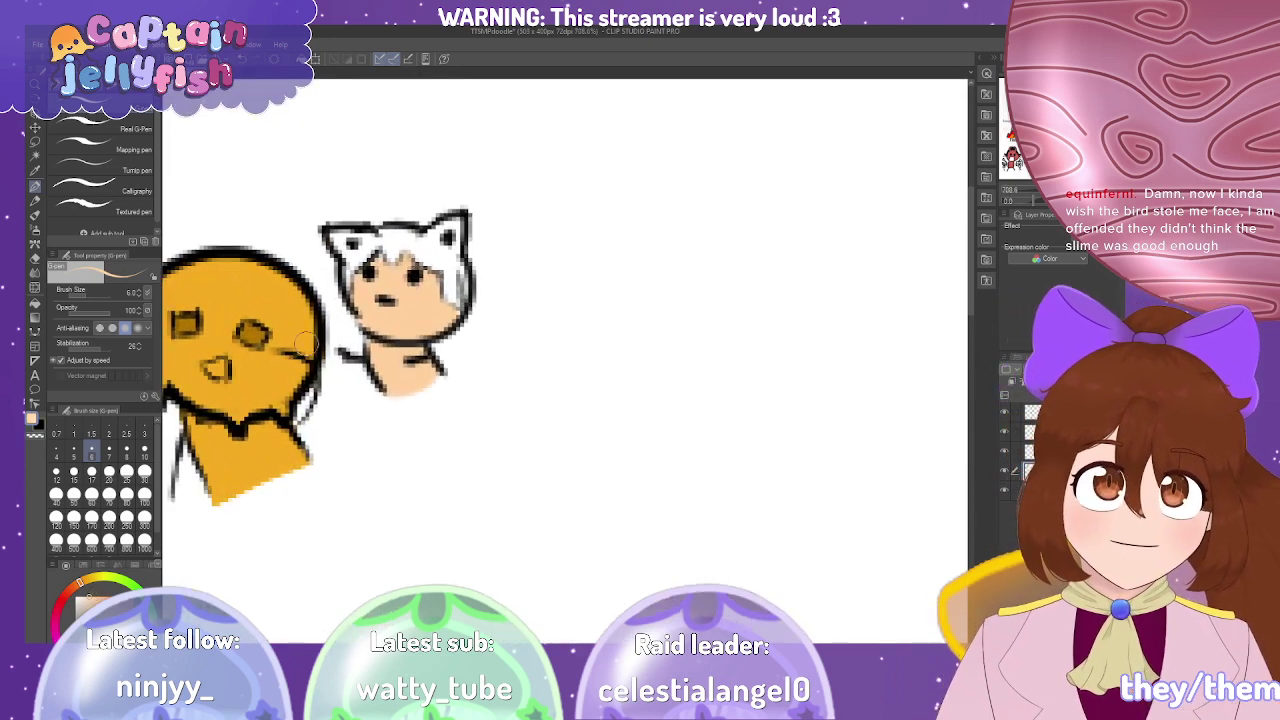
pyautogui.moveTo(358, 310)
pyautogui.mouseDown()
pyautogui.moveTo(379, 266)
pyautogui.moveTo(409, 297)
pyautogui.moveTo(406, 268)
pyautogui.moveTo(395, 278)
pyautogui.moveTo(407, 262)
pyautogui.moveTo(382, 270)
pyautogui.moveTo(440, 315)
pyautogui.mouseUp()
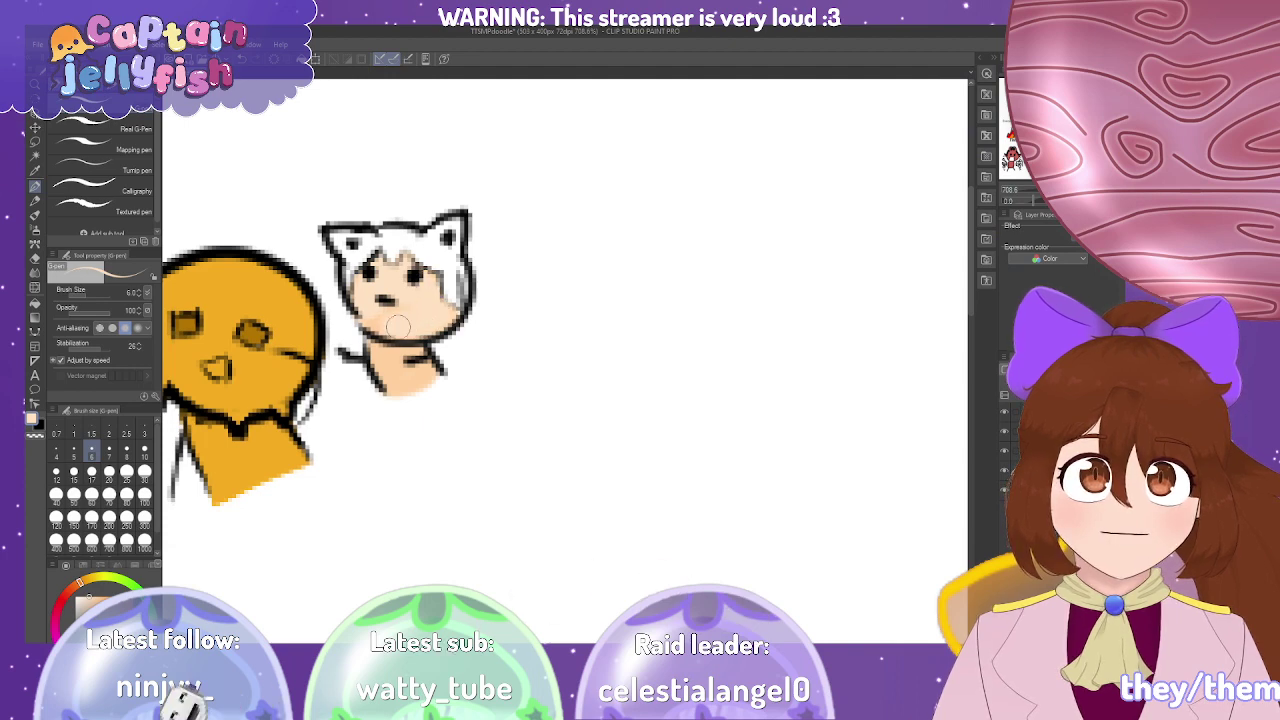
pyautogui.moveTo(383, 355)
pyautogui.mouseDown()
pyautogui.moveTo(413, 386)
pyautogui.moveTo(426, 373)
pyautogui.moveTo(395, 353)
pyautogui.moveTo(391, 387)
pyautogui.moveTo(425, 368)
pyautogui.mouseUp()
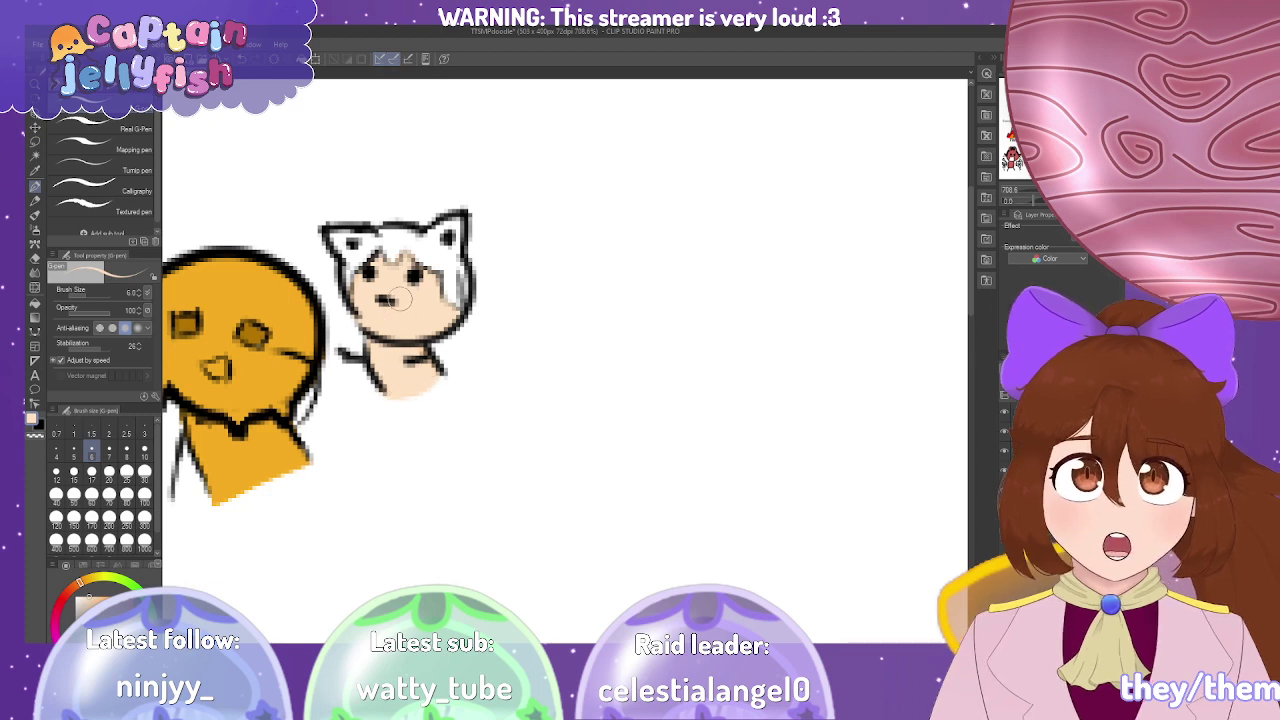
pyautogui.press('e')
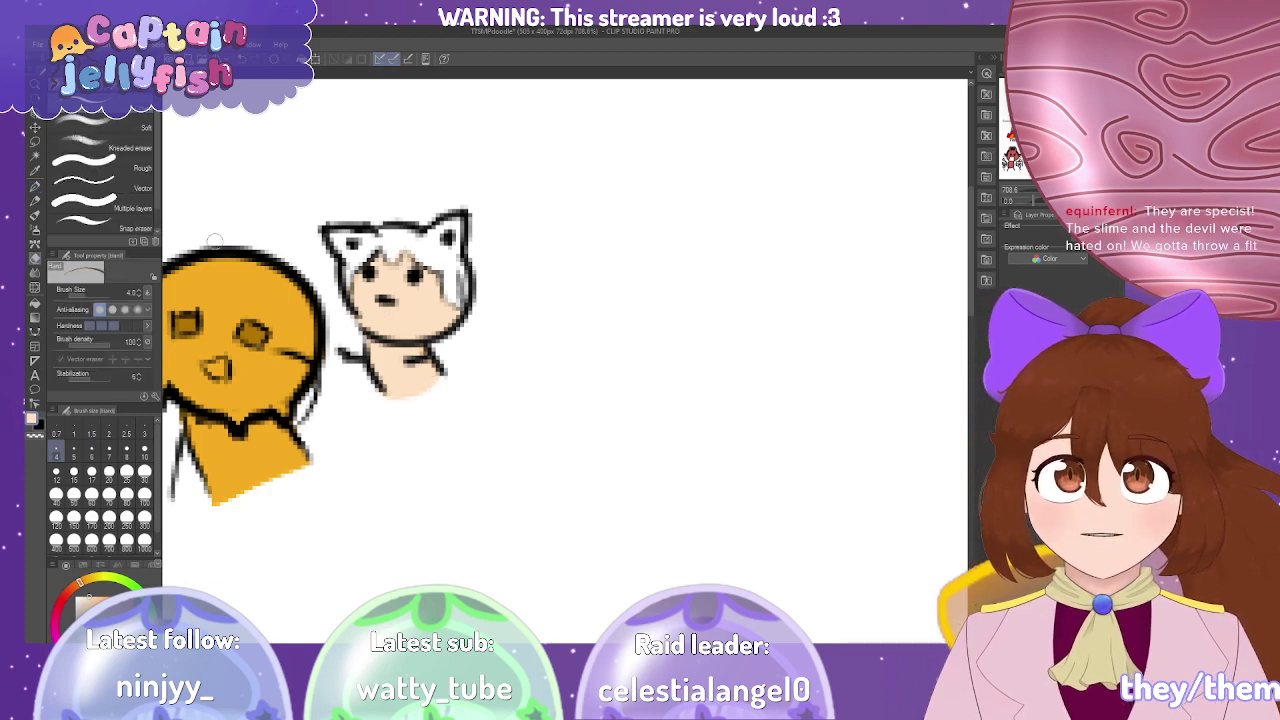
pyautogui.moveTo(424, 258)
pyautogui.mouseDown()
pyautogui.moveTo(396, 254)
pyautogui.moveTo(409, 245)
pyautogui.mouseUp()
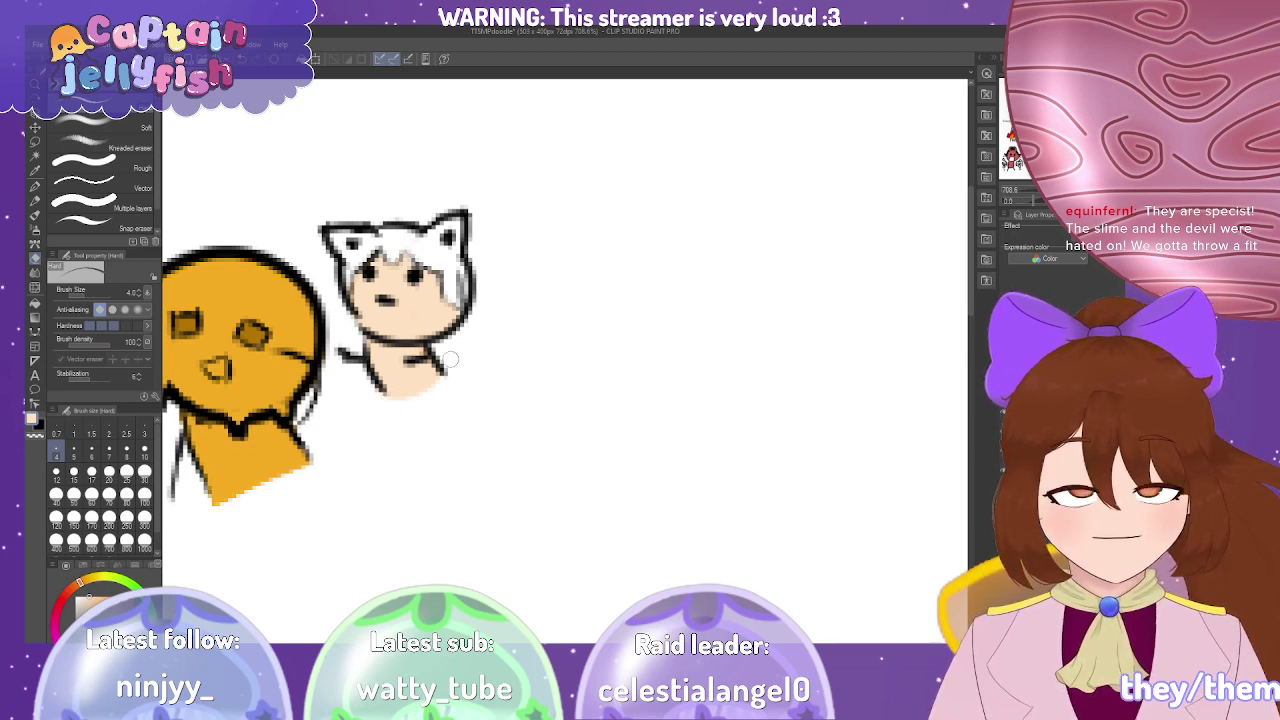
# Enlarge the two characters together to 121% and move them slightly down and left, above the "Everyone else:" caption.
pyautogui.scroll(-10, 450, 360)
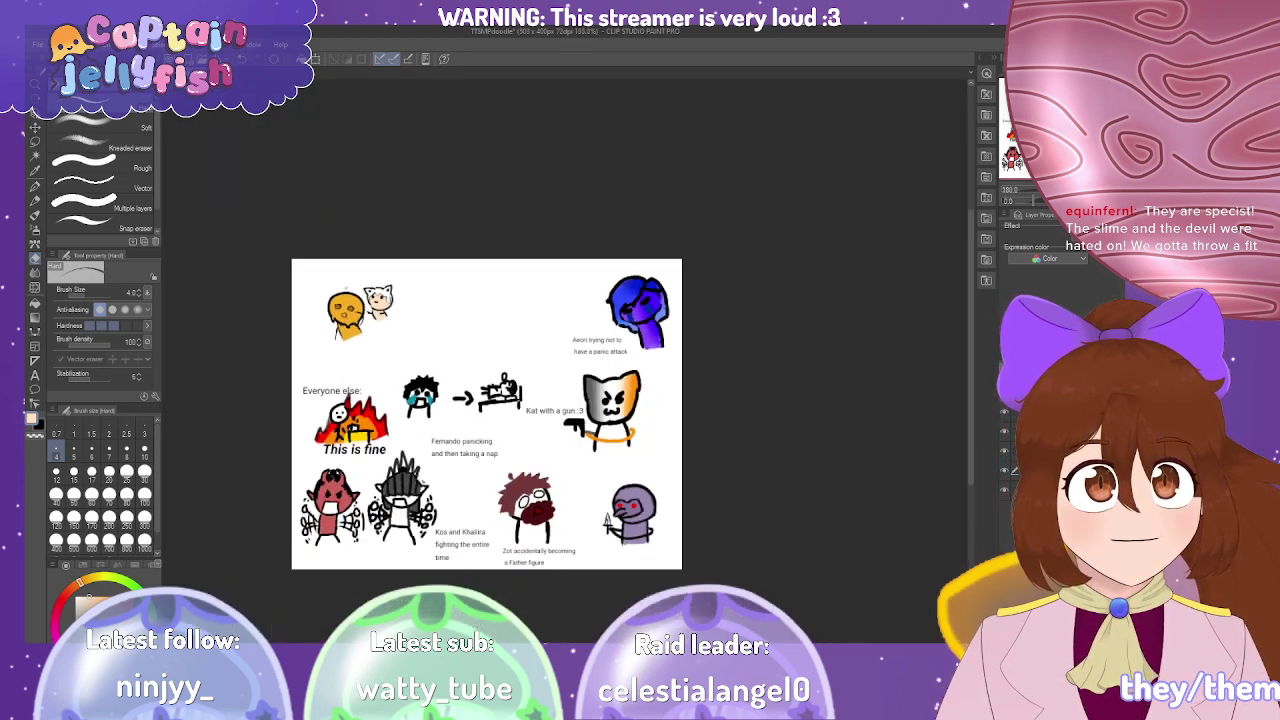
pyautogui.scroll(4, 366, 392)
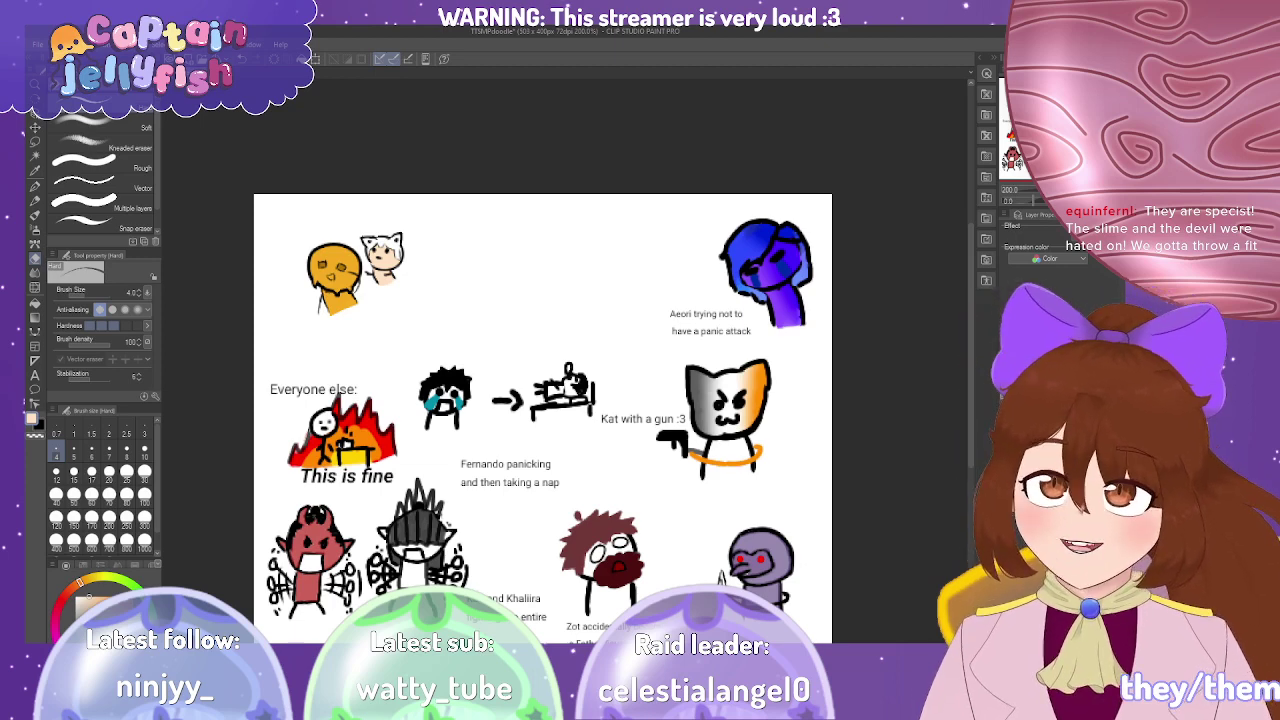
pyautogui.scroll(2, 443, 240)
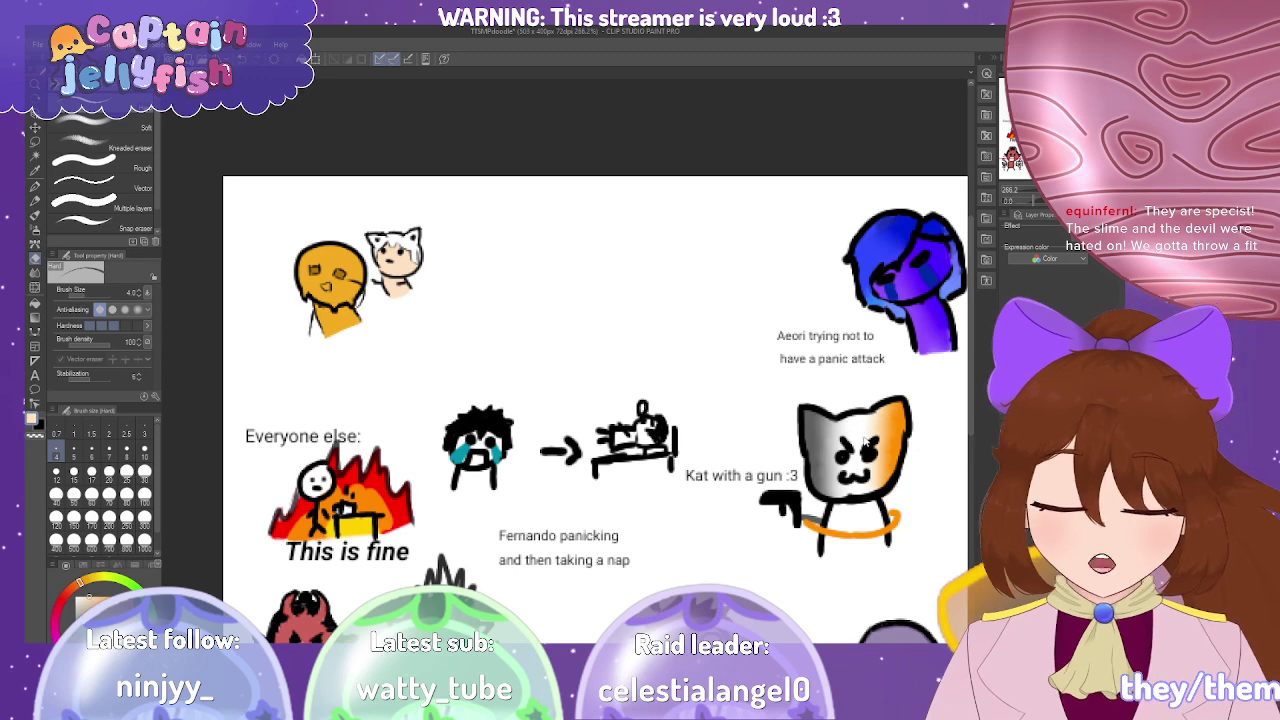
pyautogui.hotkey('ctrl', 'shift', 't')
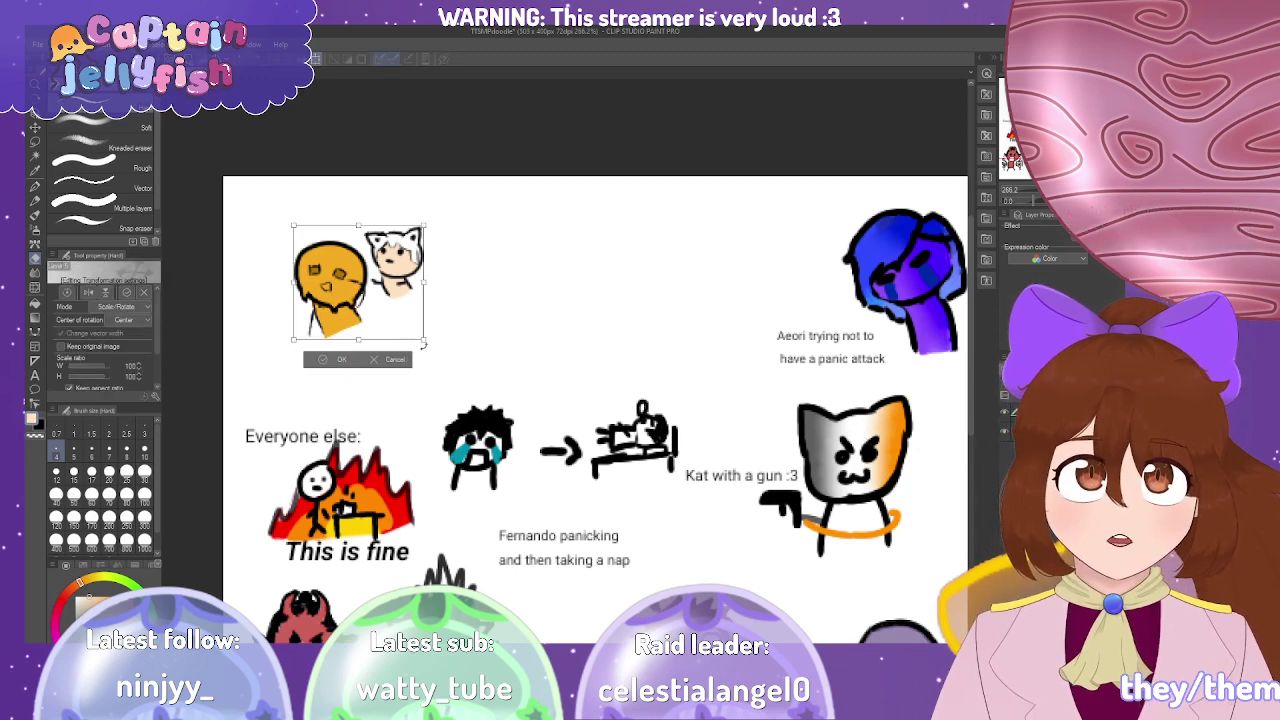
pyautogui.moveTo(424, 340)
pyautogui.mouseDown()
pyautogui.moveTo(451, 364)
pyautogui.moveTo(411, 347)
pyautogui.mouseUp()
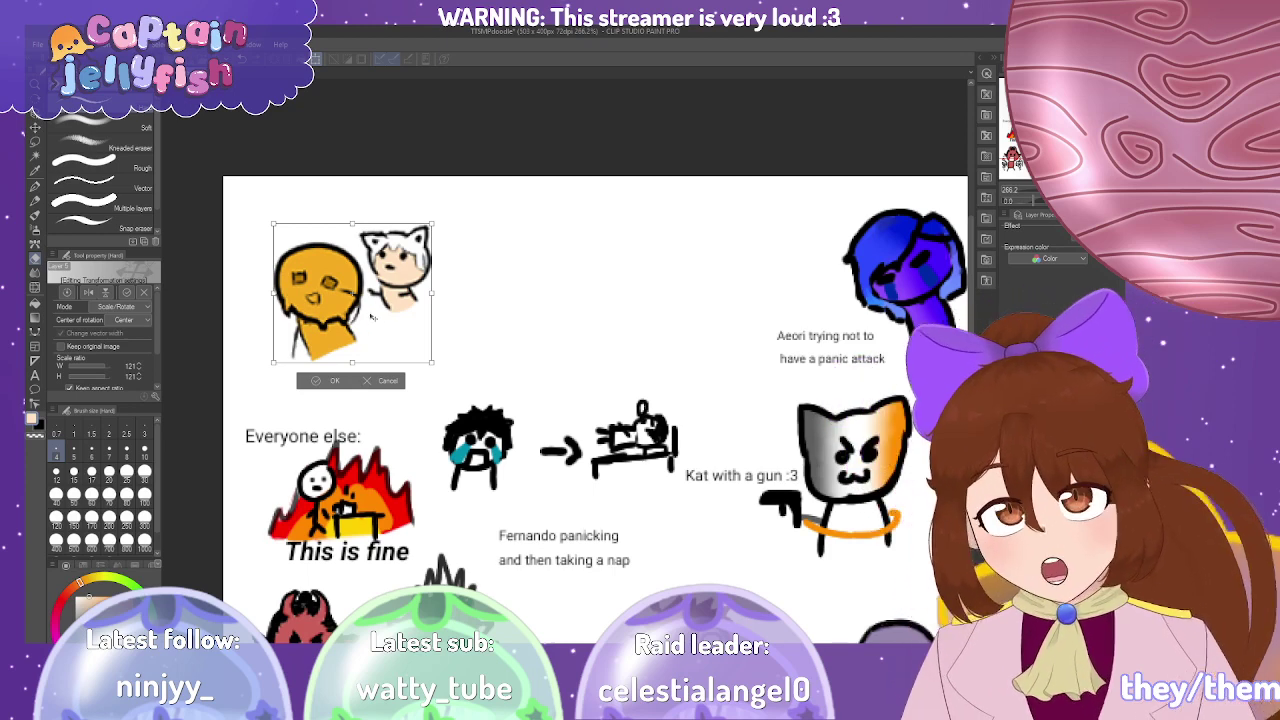
pyautogui.moveTo(339, 342); pyautogui.dragTo(323, 353)
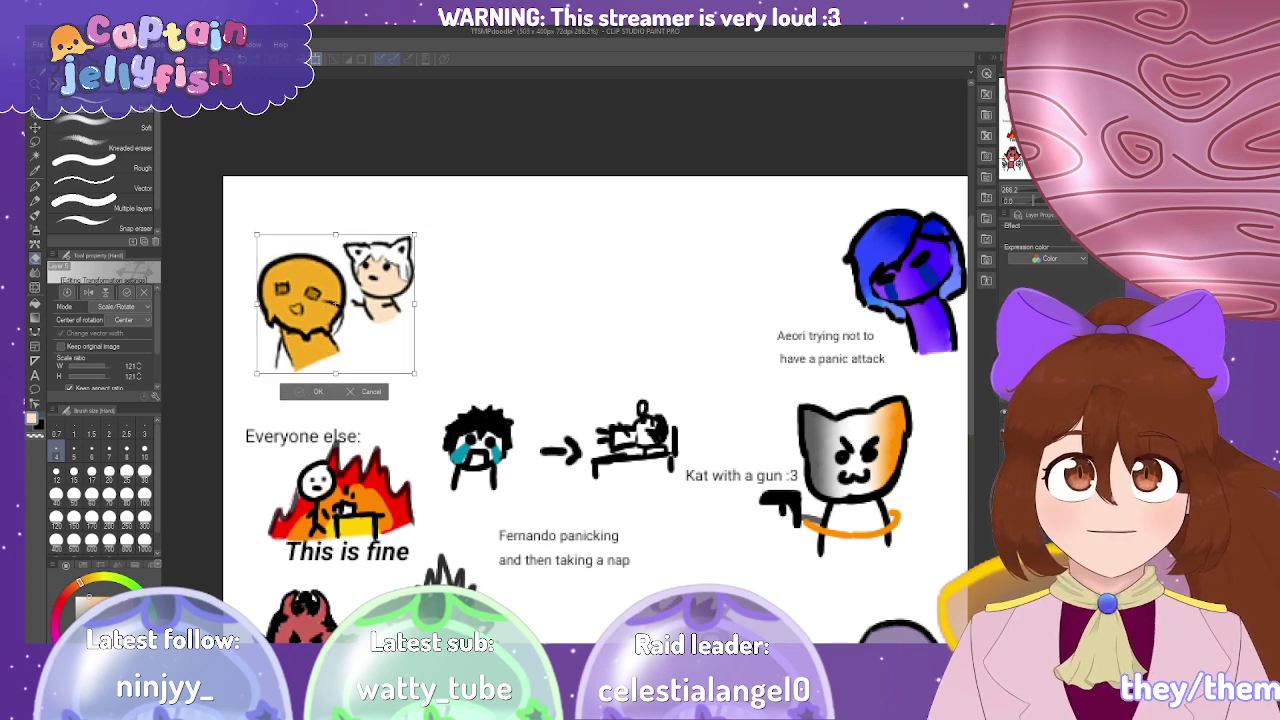
pyautogui.click(305, 391)
pyautogui.scroll(-2, 300, 390)
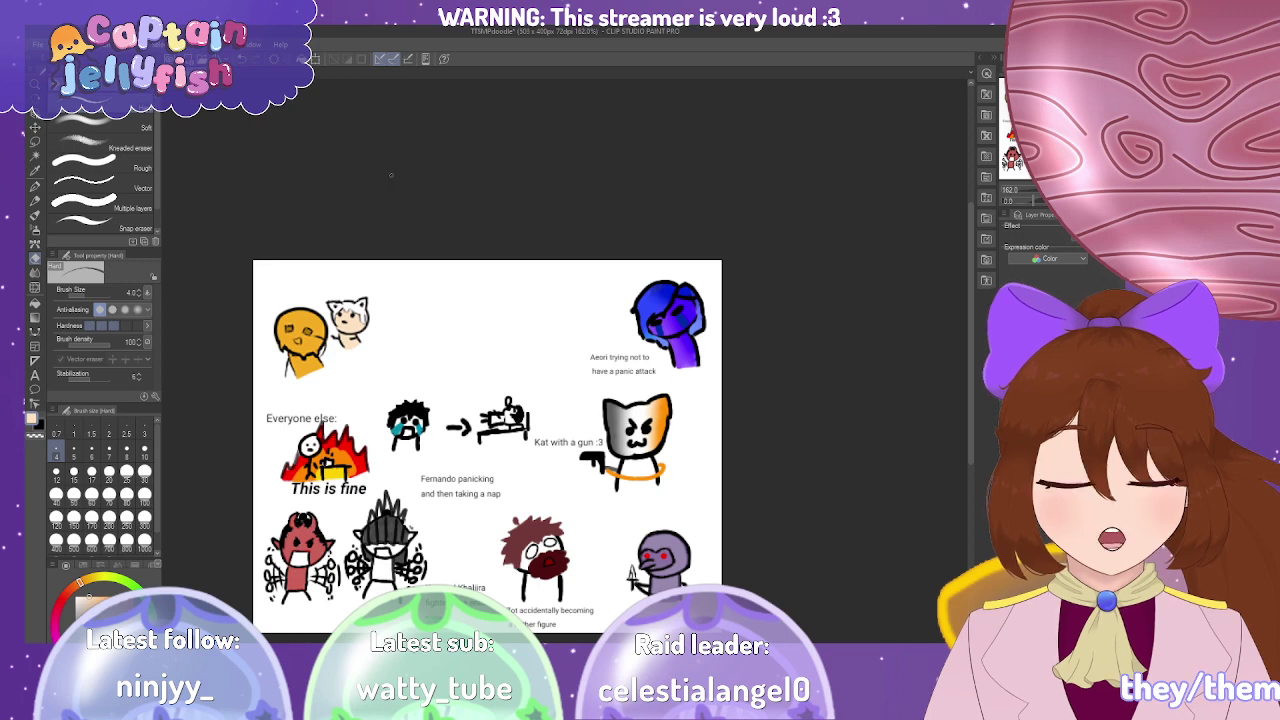
pyautogui.scroll(5, 390, 230)
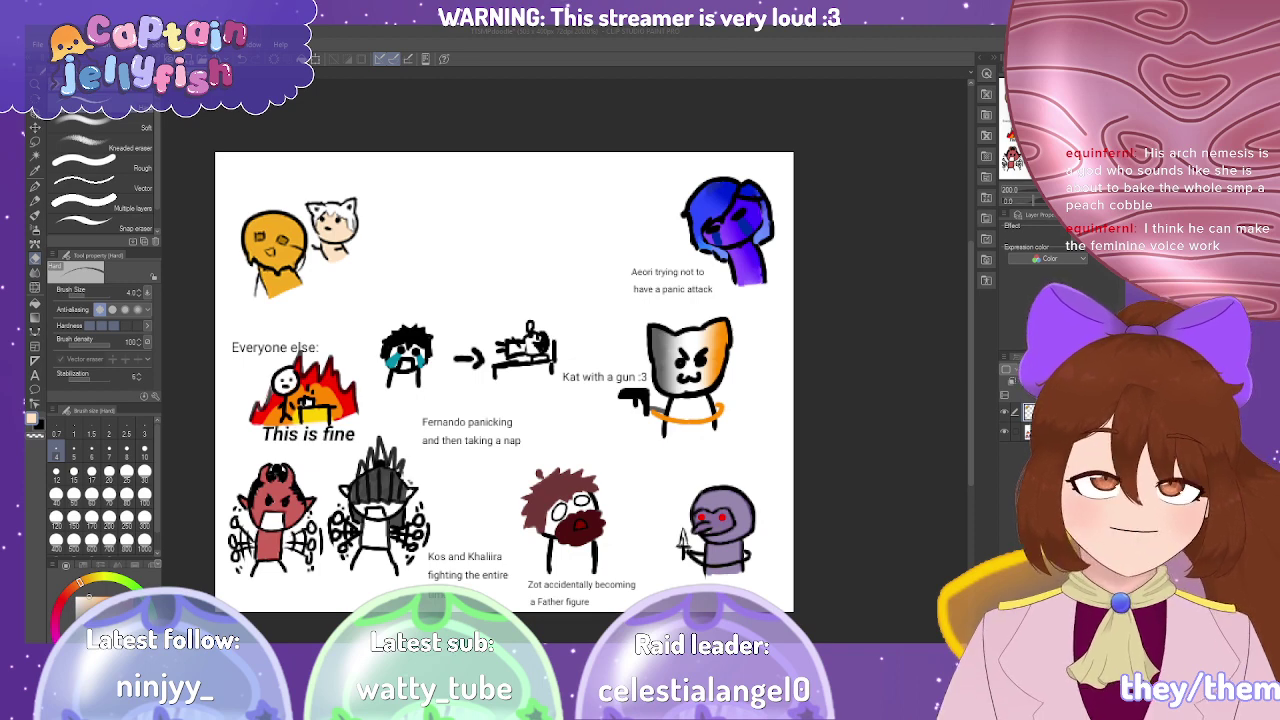
pyautogui.scroll(2, 311, 218)
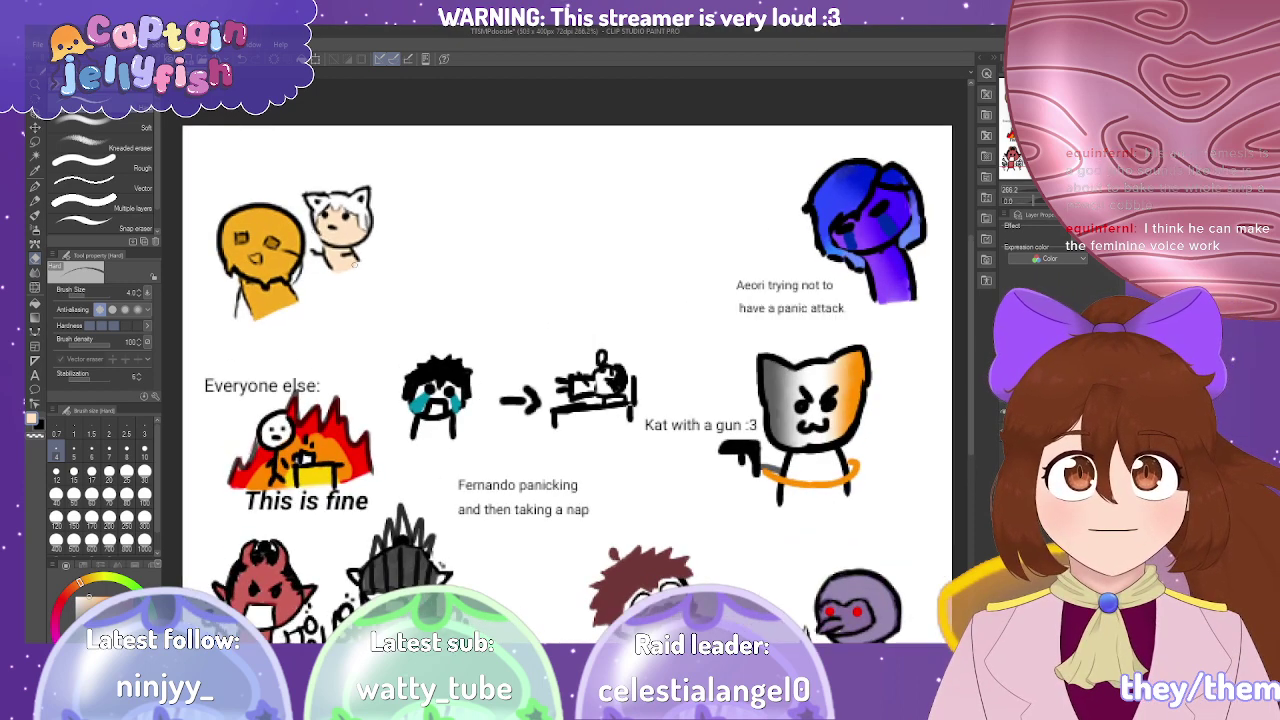
pyautogui.scroll(-2, 325, 266)
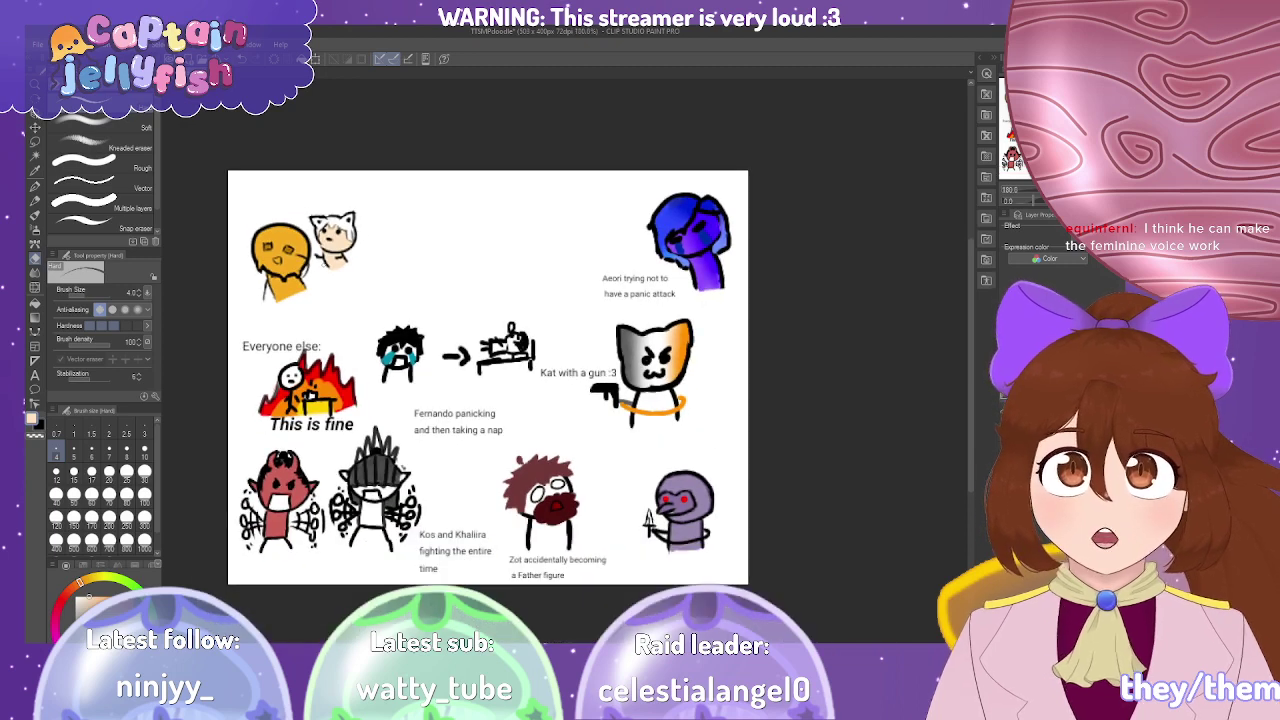